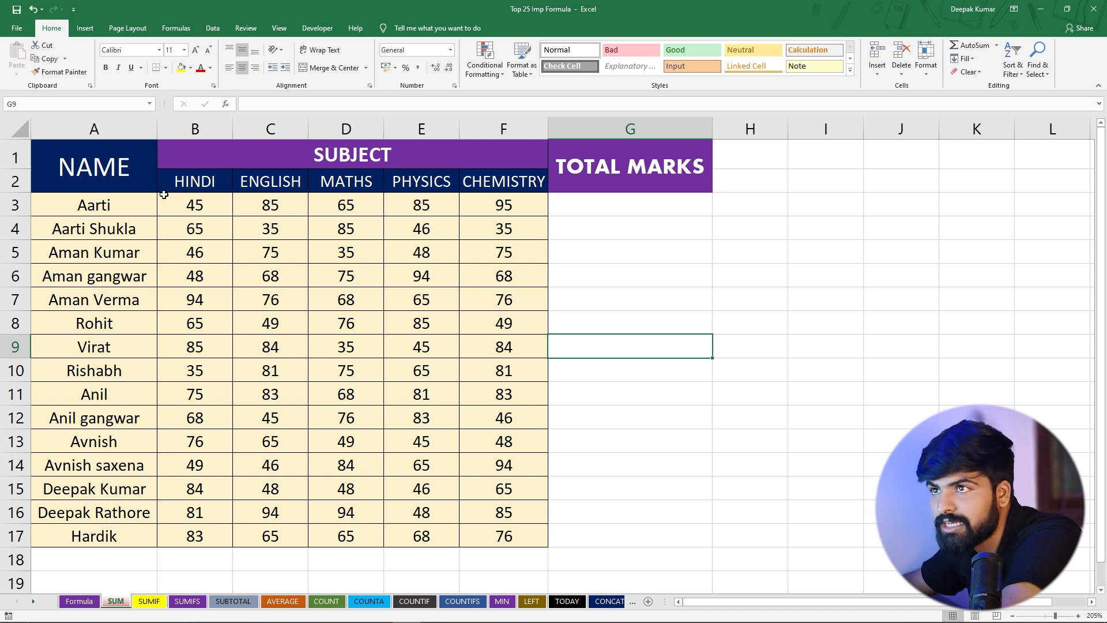
Enter =SUM(B3:F3) in cell G3 to total the first student's marks across all five subjects
drag(210, 205, 519, 213)
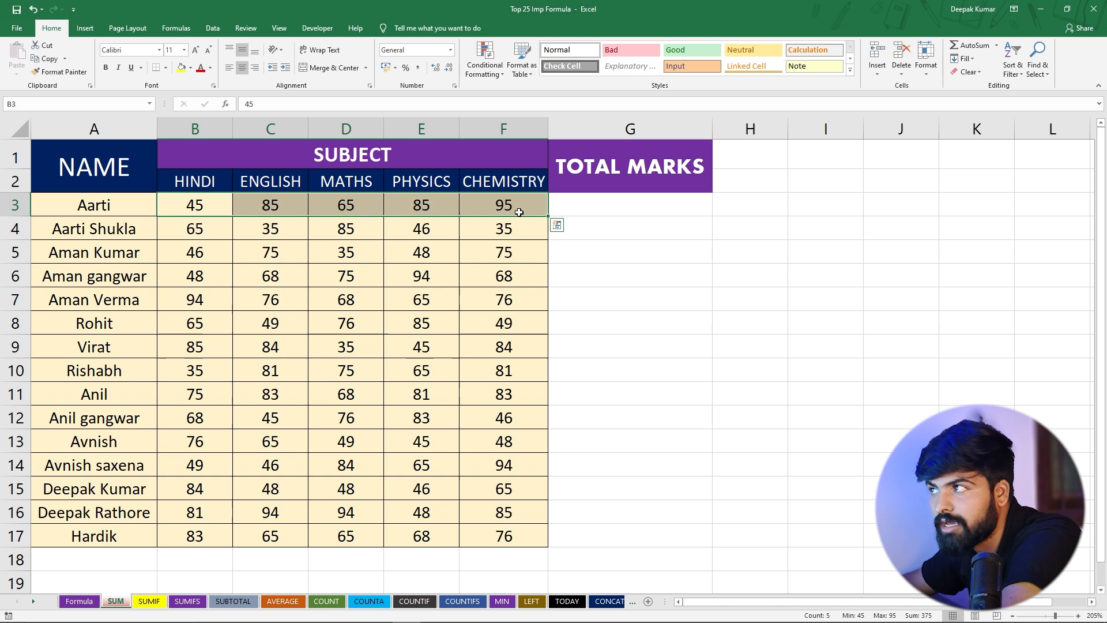
click(591, 206)
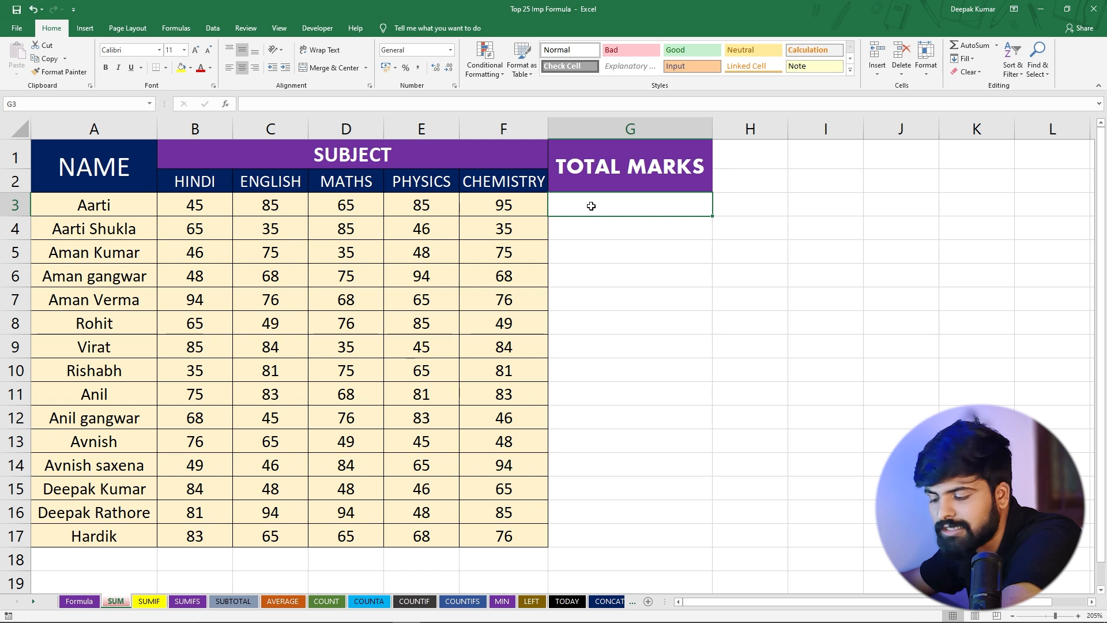
text(=)
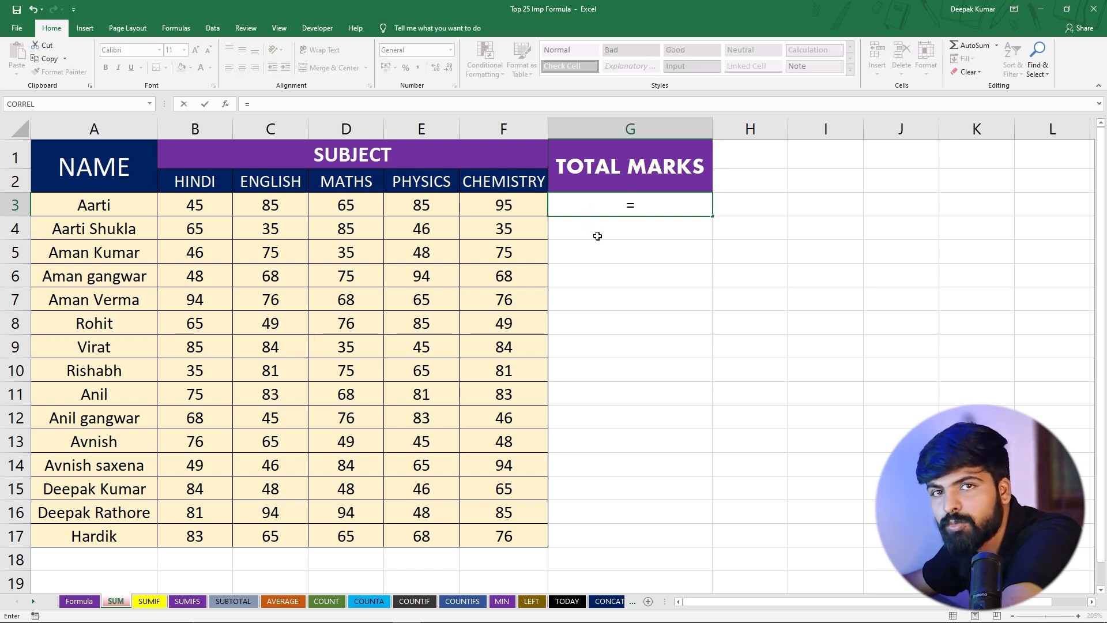
text(sum)
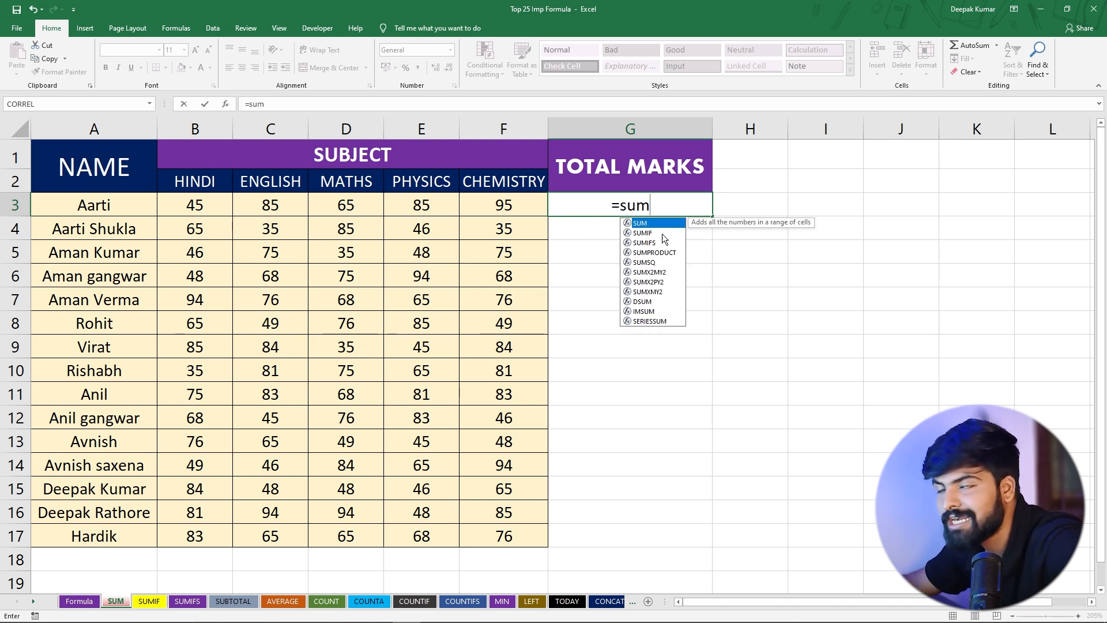
key(Tab)
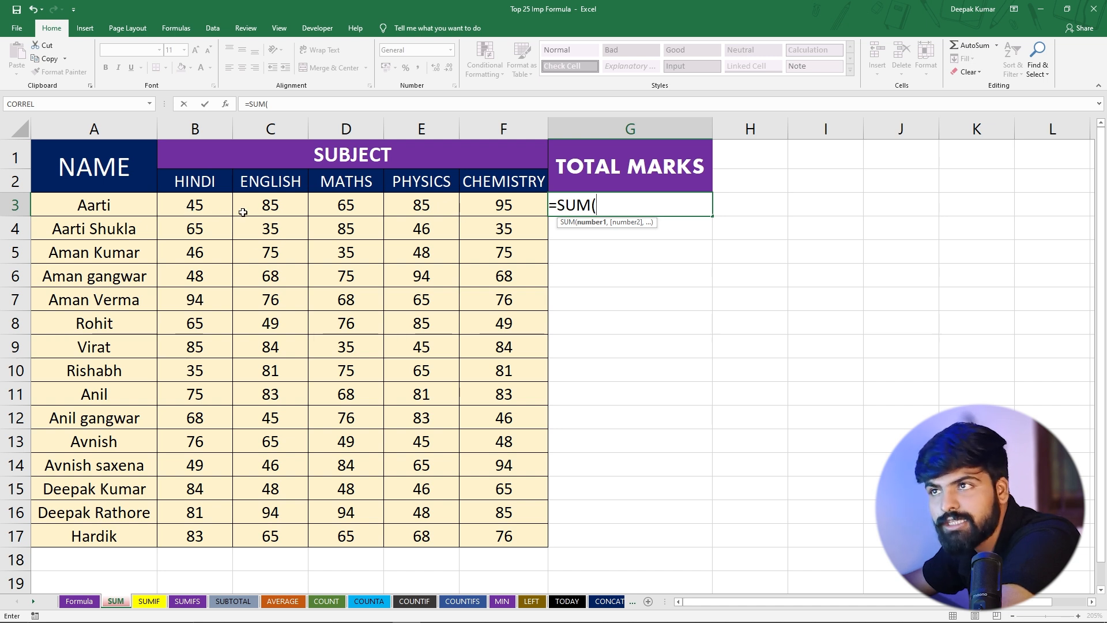
drag(202, 208, 479, 211)
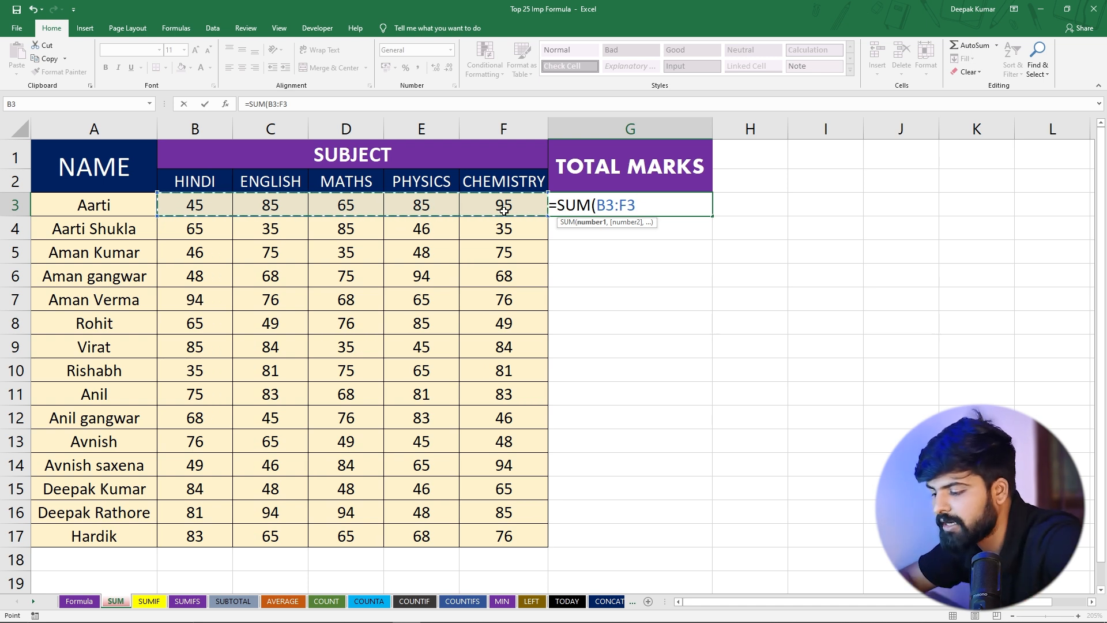
text())
key(Return)
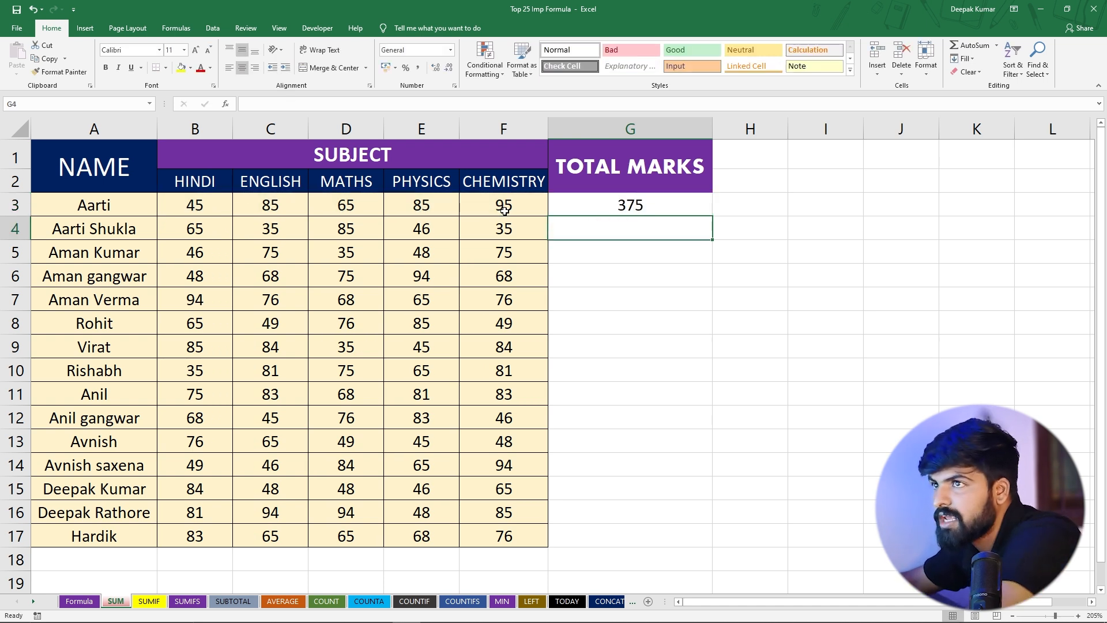
Copy the SUM formula from G3 down the Total Marks column through row 17
click(196, 209)
drag(196, 209, 504, 209)
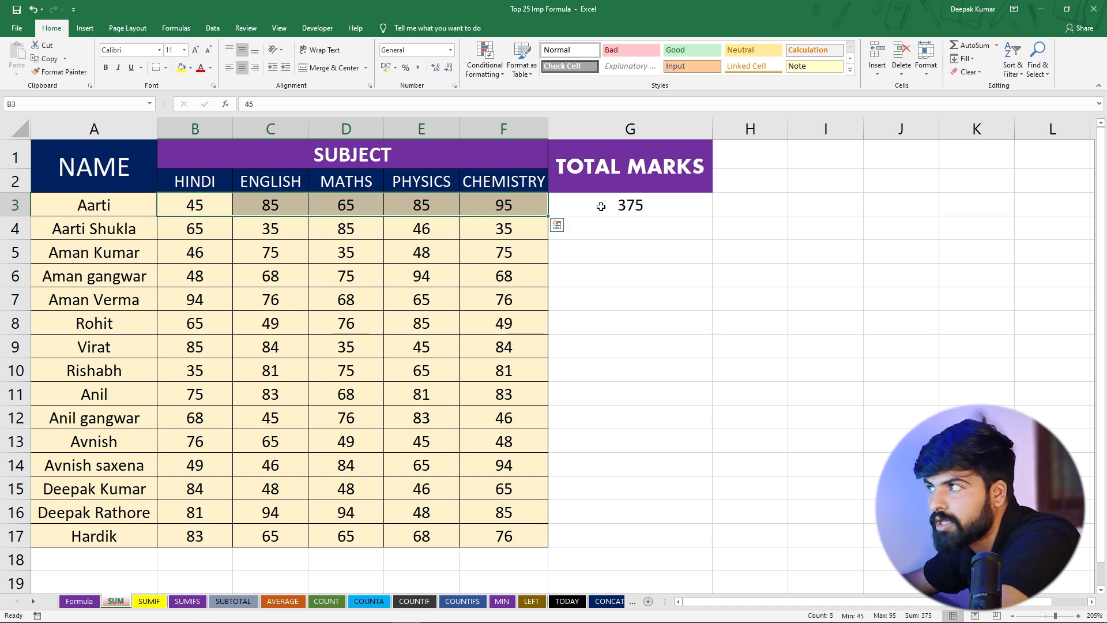
click(577, 209)
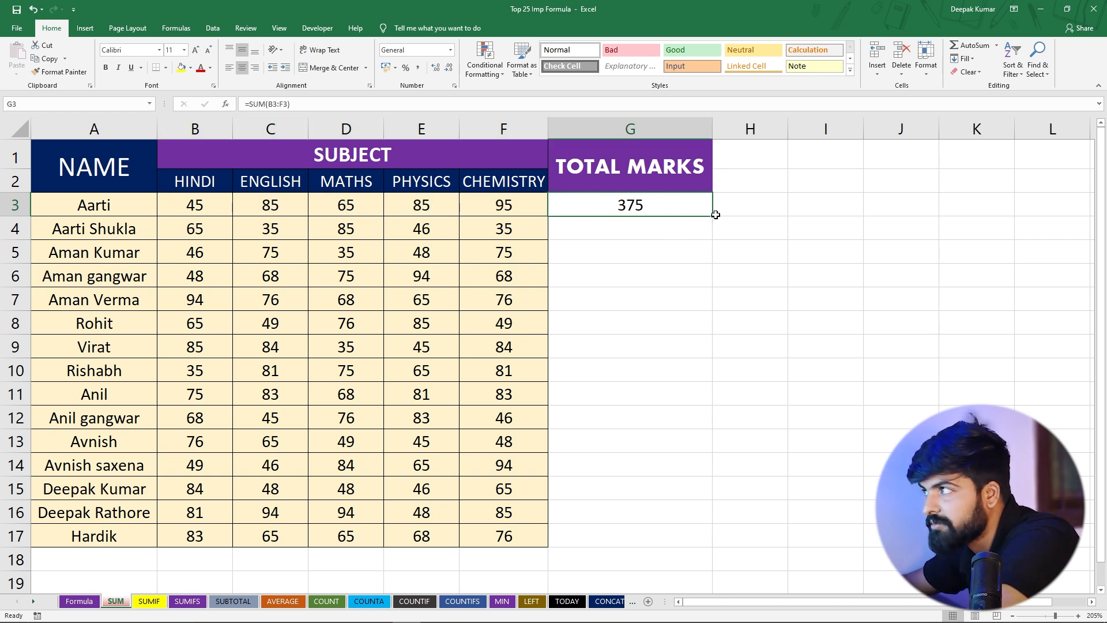
drag(713, 217, 697, 540)
Examine the copied total formulas in column G against the subject marks in rows 7, 9 and 11
click(663, 391)
drag(623, 206, 631, 536)
click(622, 299)
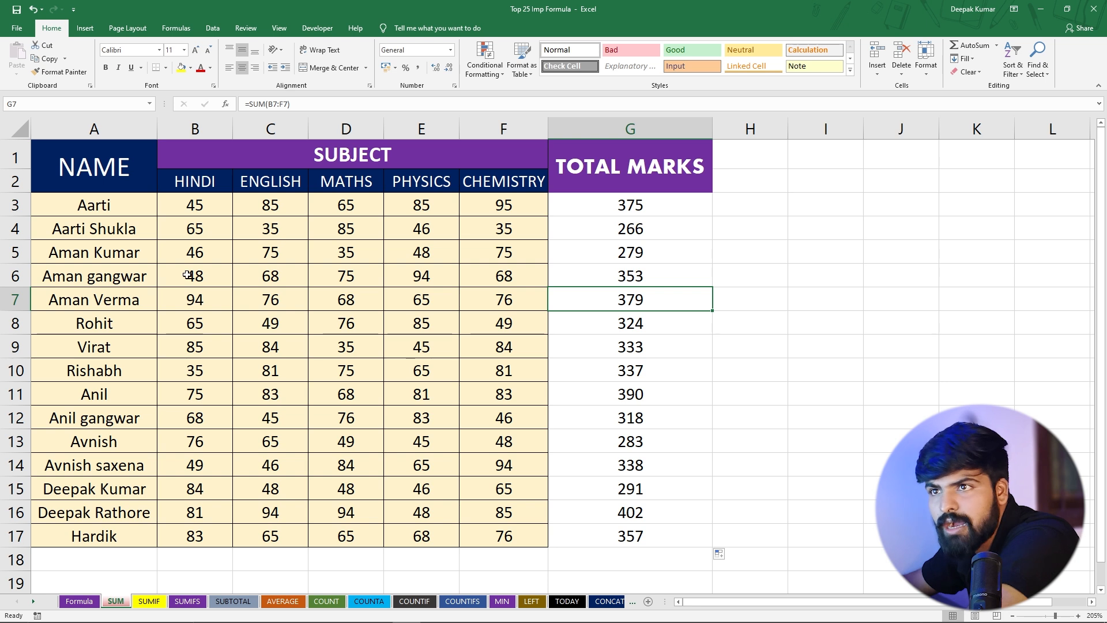
drag(205, 347, 600, 348)
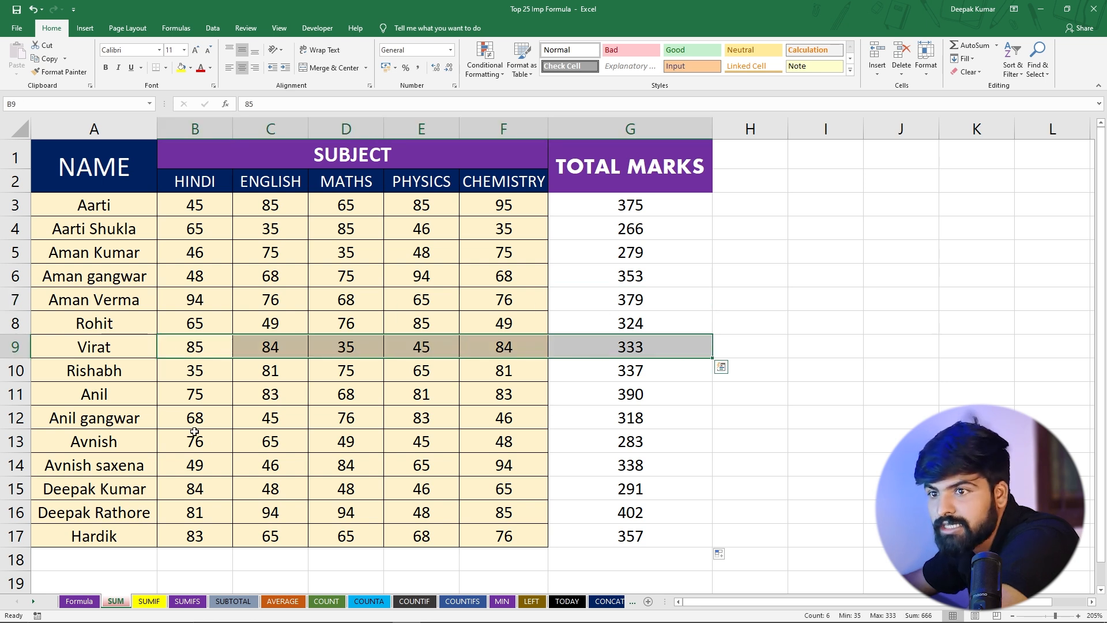
drag(199, 396, 638, 397)
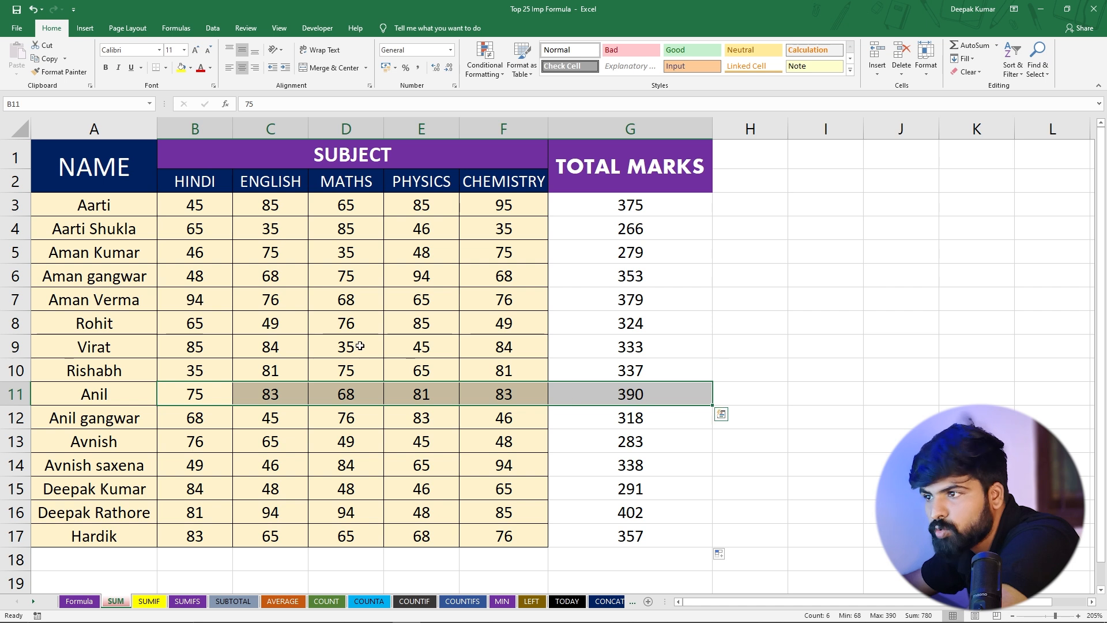
click(633, 206)
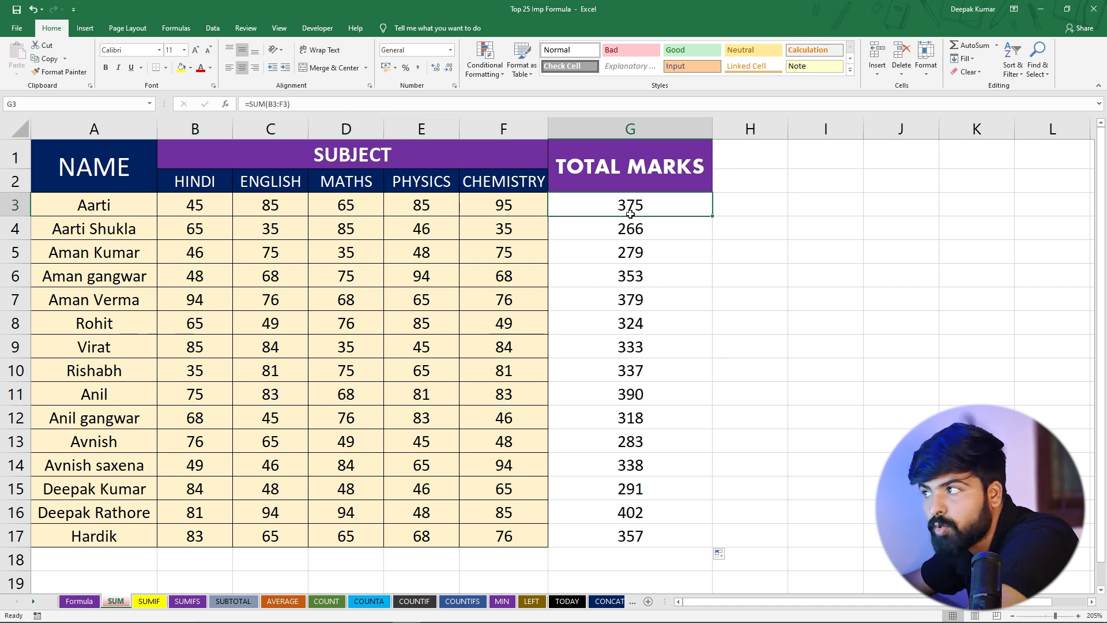
drag(597, 201, 613, 529)
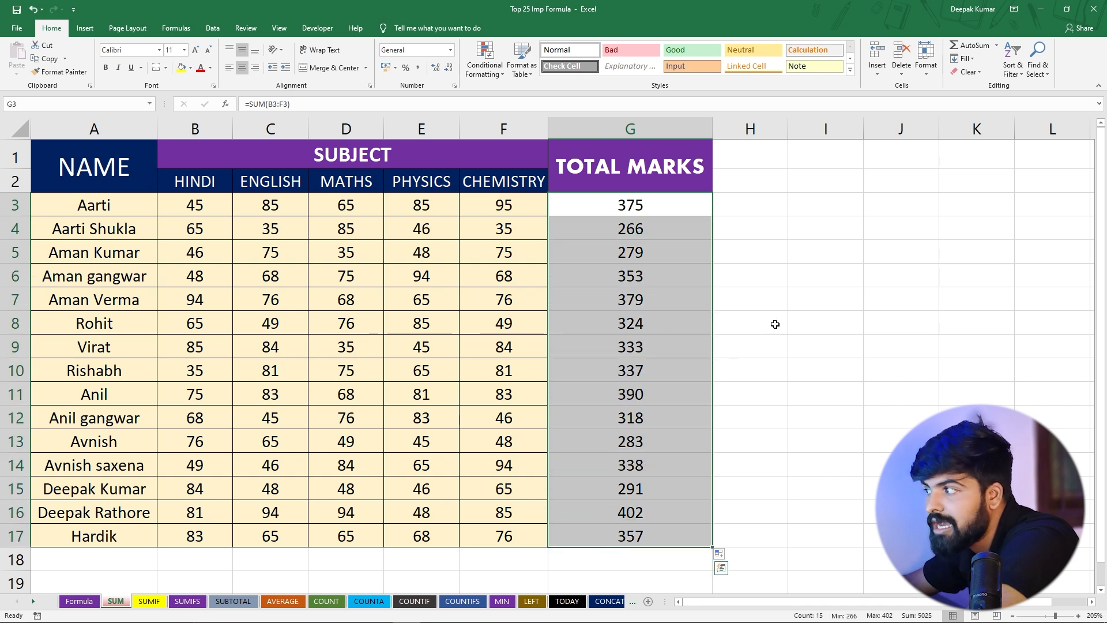
click(773, 321)
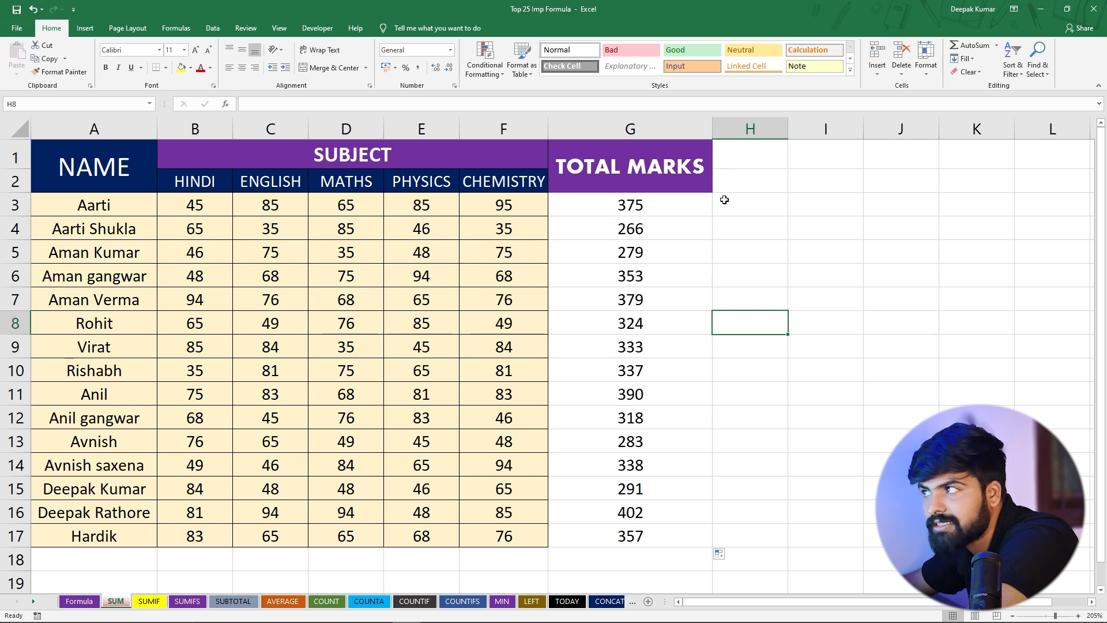
Enter =G3+10 in cell H3 to add 10 bonus marks to the first student's total
click(744, 204)
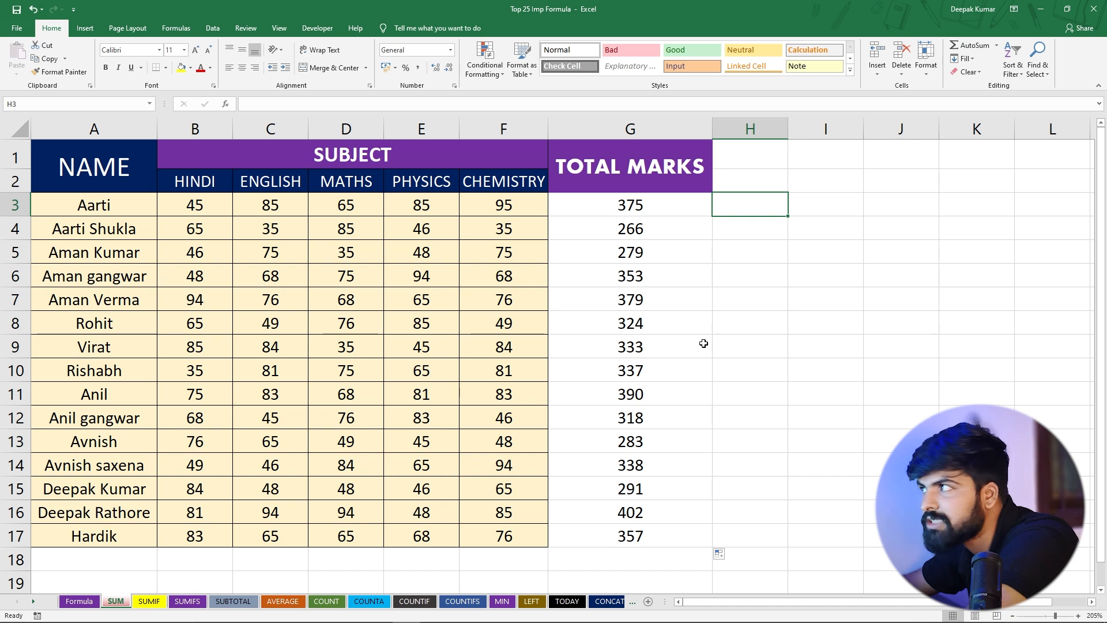
text(=)
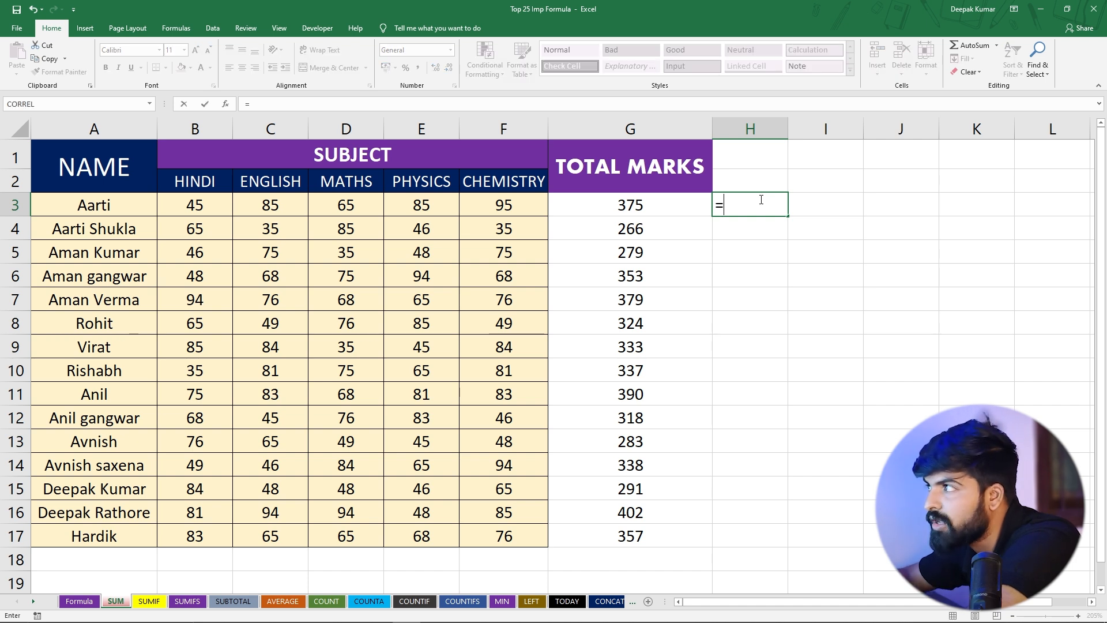
click(607, 209)
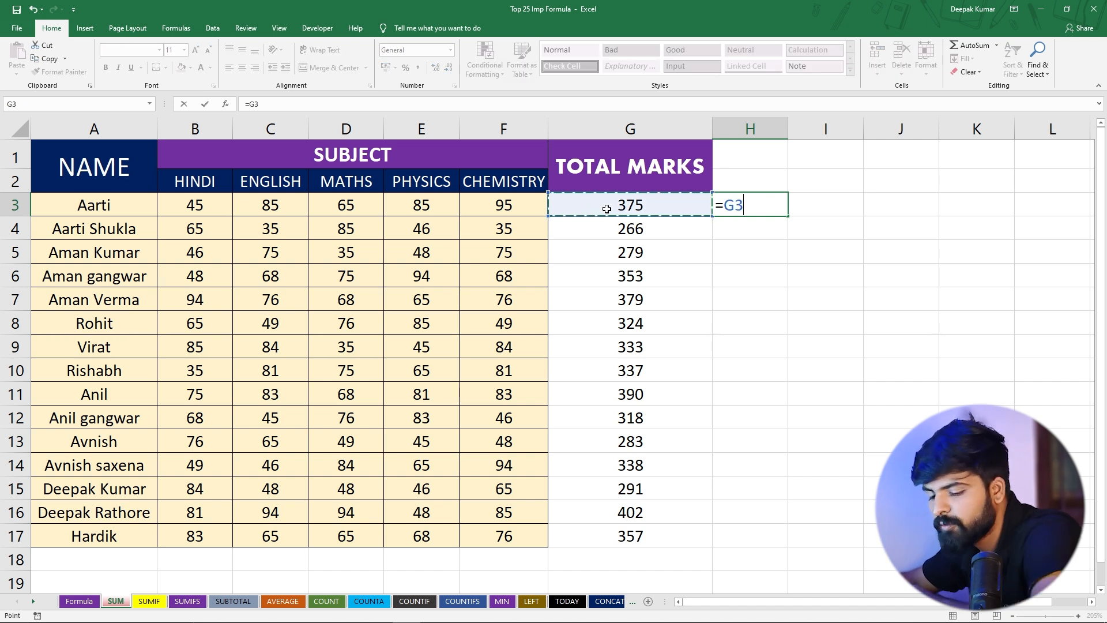
text(+)
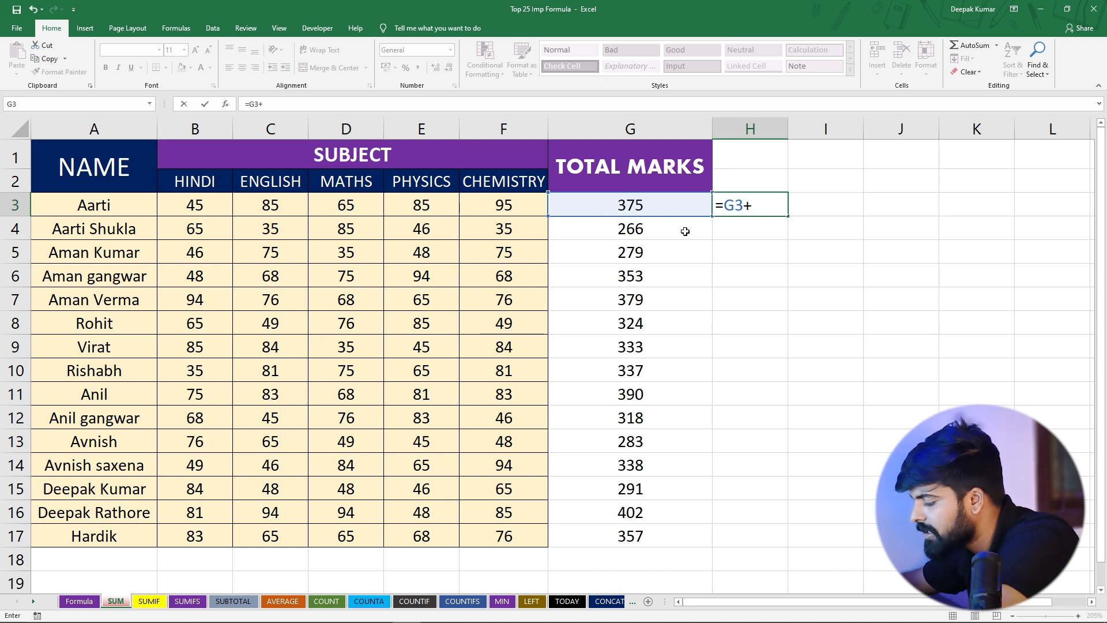
text(10)
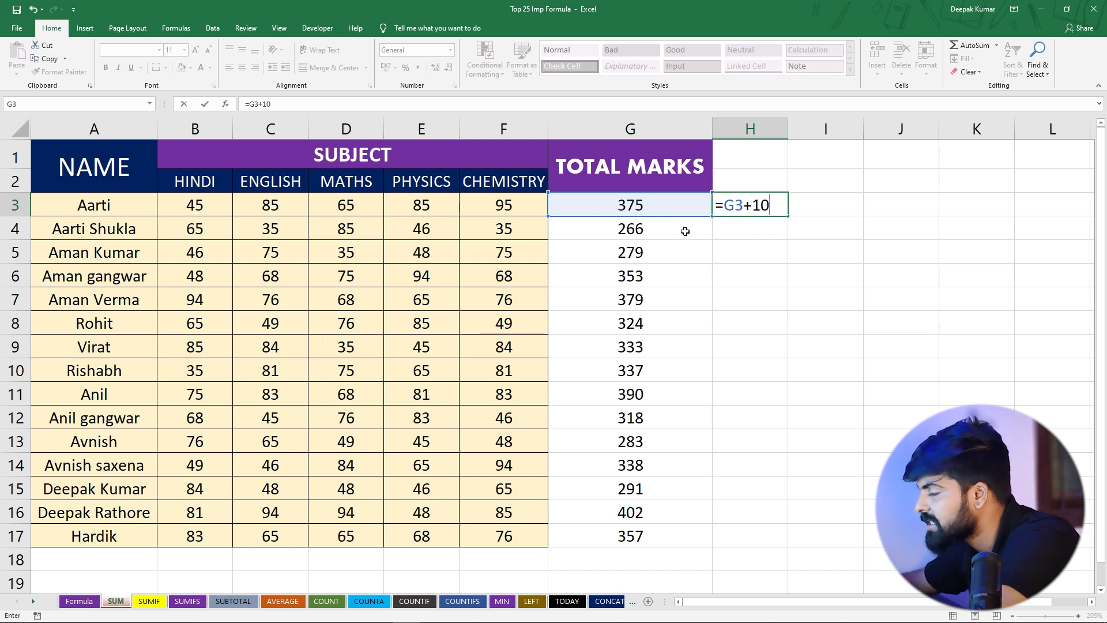
key(Return)
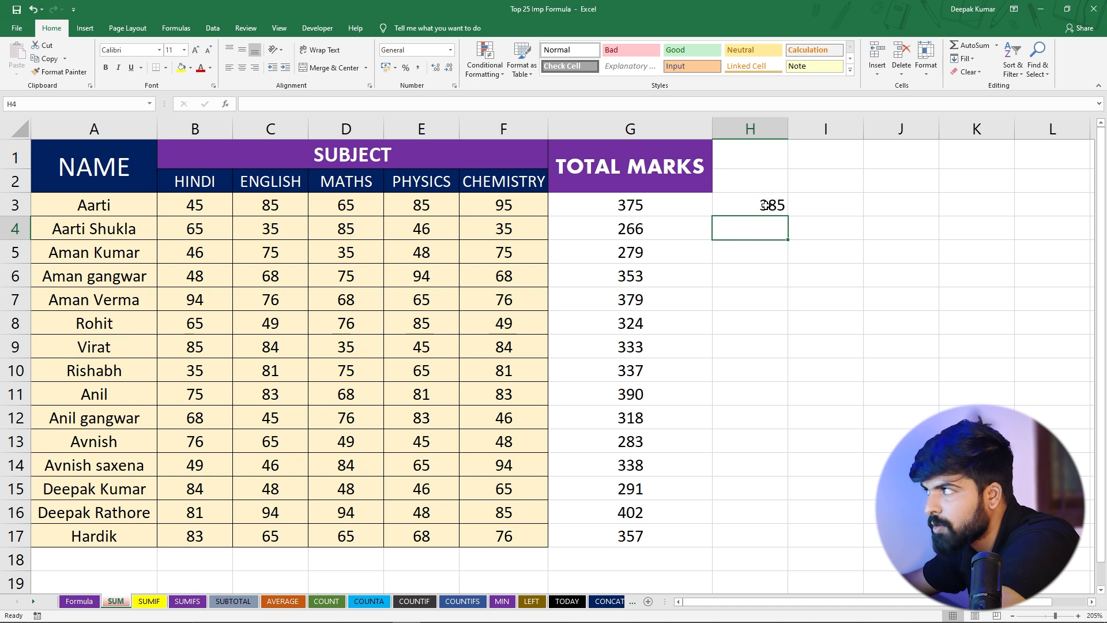
Copy the bonus formula from H3 down through H17 and compare rows 15 and 17 with their totals
key(Up)
double_click(789, 215)
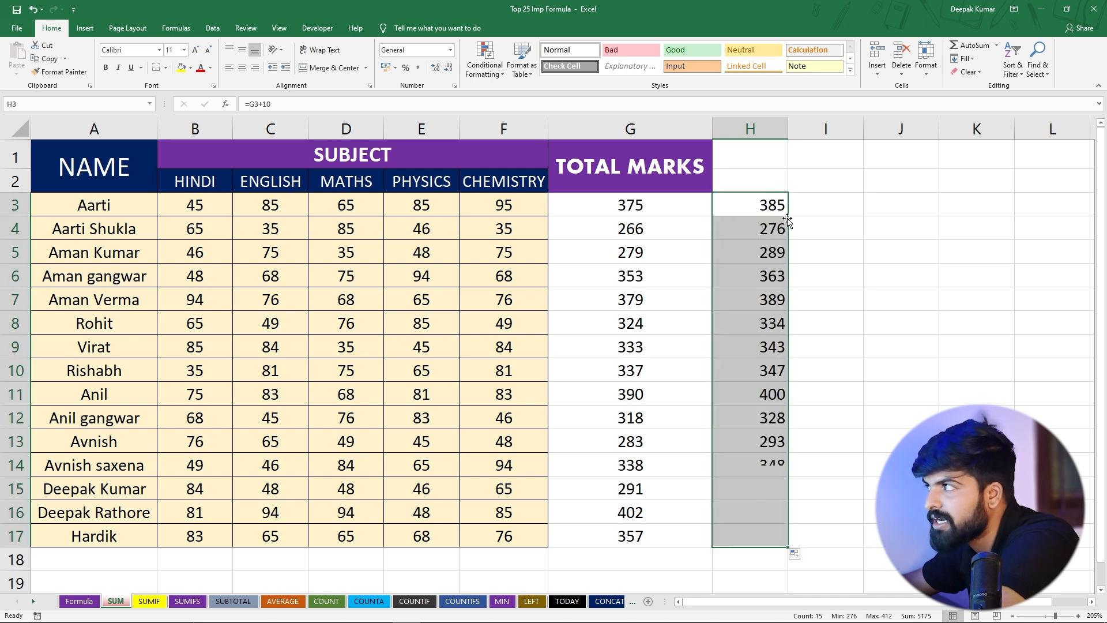
click(756, 346)
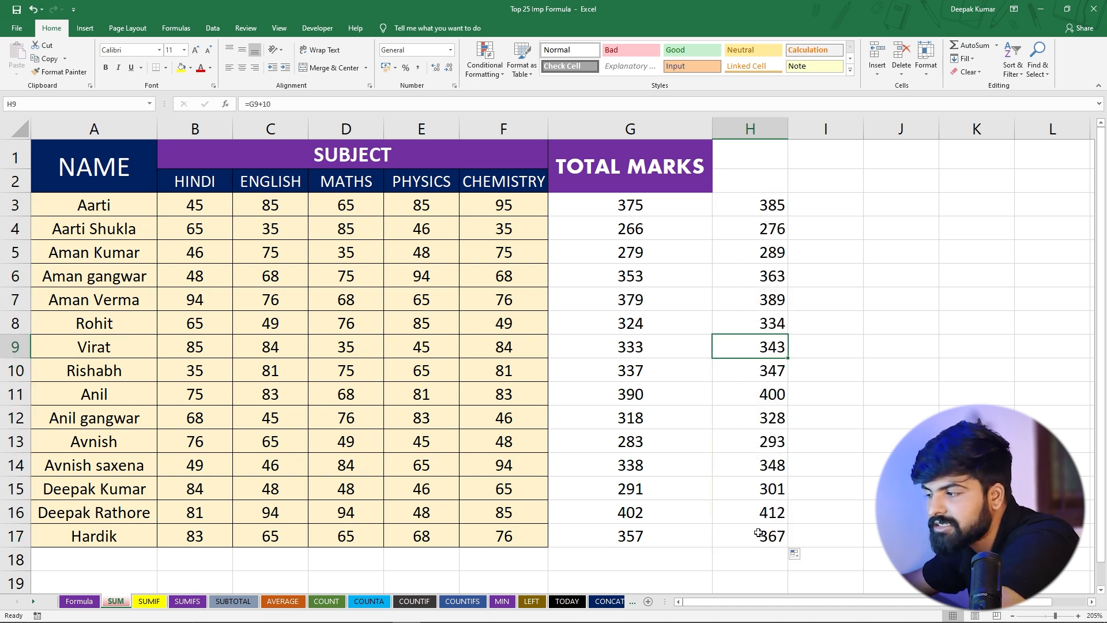
click(626, 536)
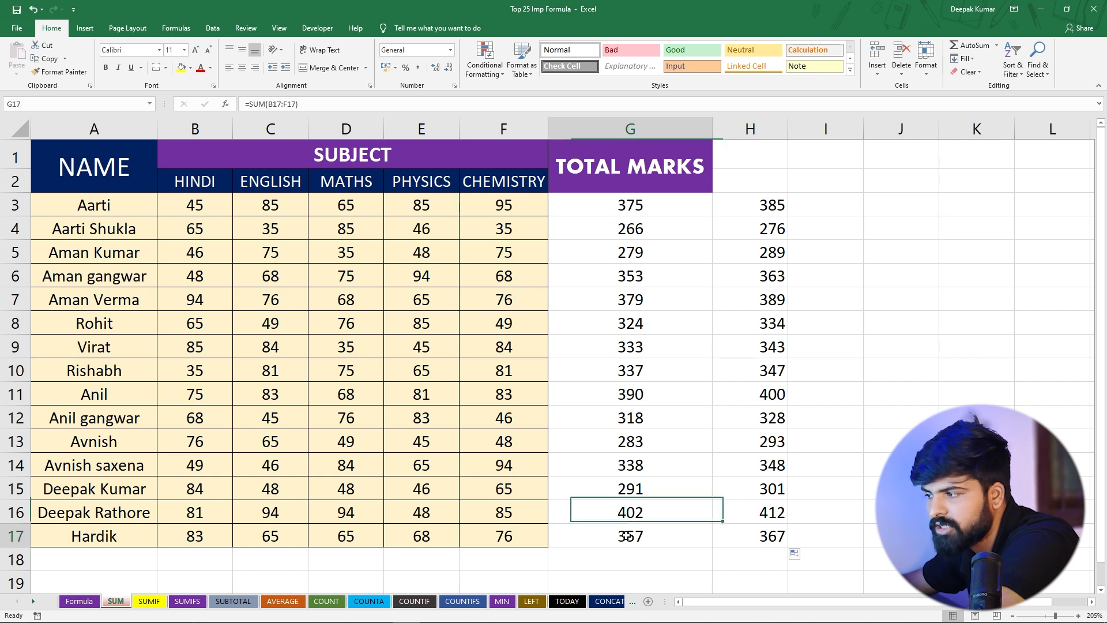
click(758, 536)
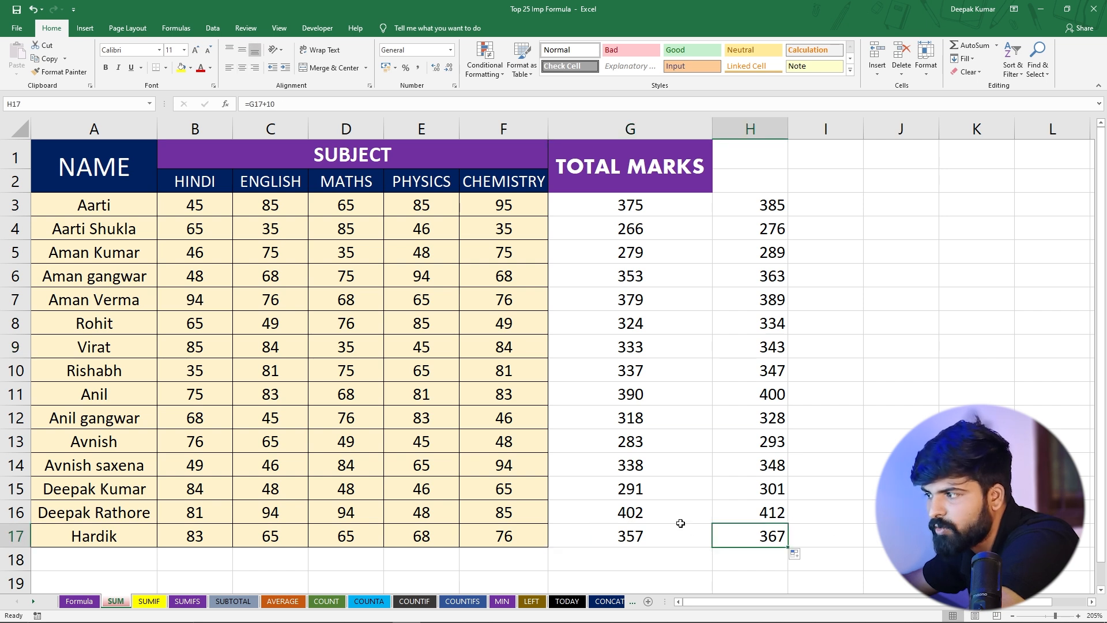
click(634, 489)
click(778, 488)
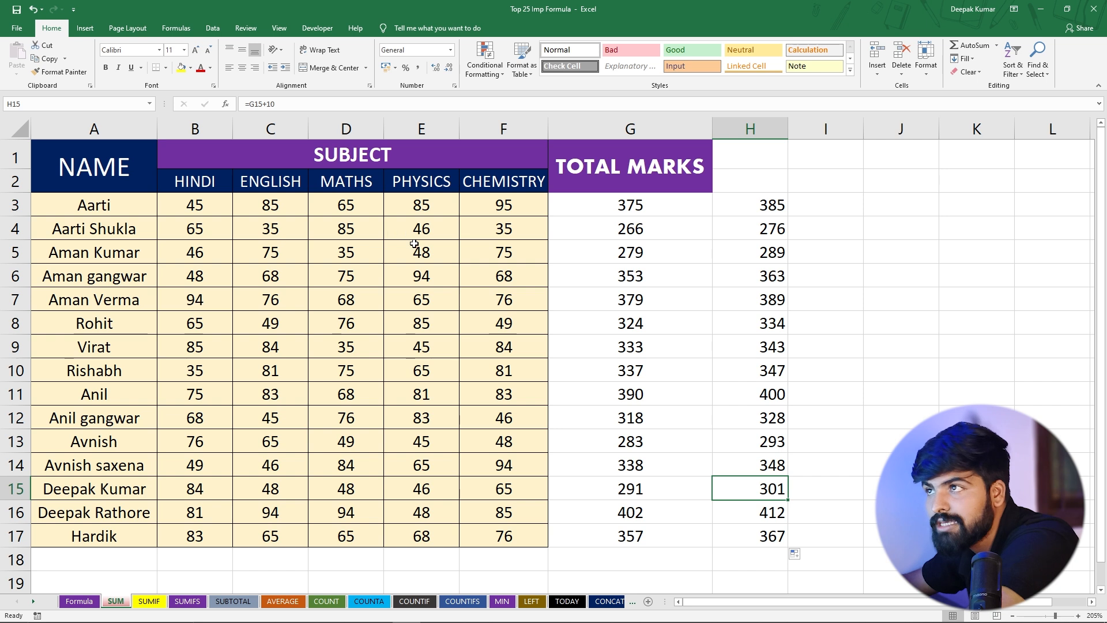
AutoSum the Chemistry marks F3:F17 in cell F18 and check the summed range
click(489, 563)
drag(524, 212, 512, 532)
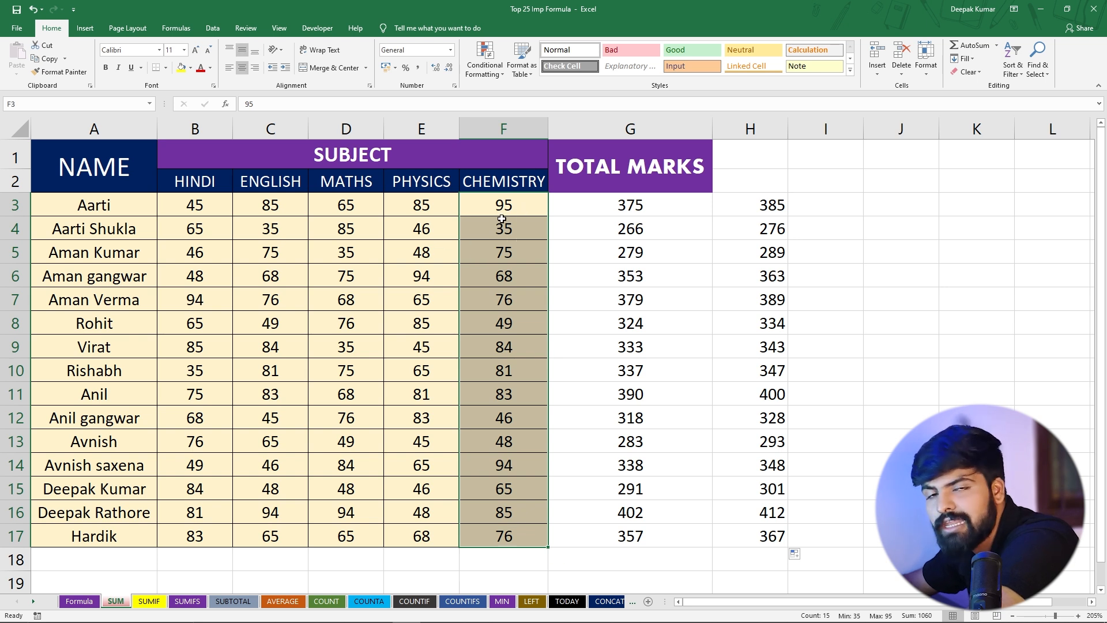
click(482, 554)
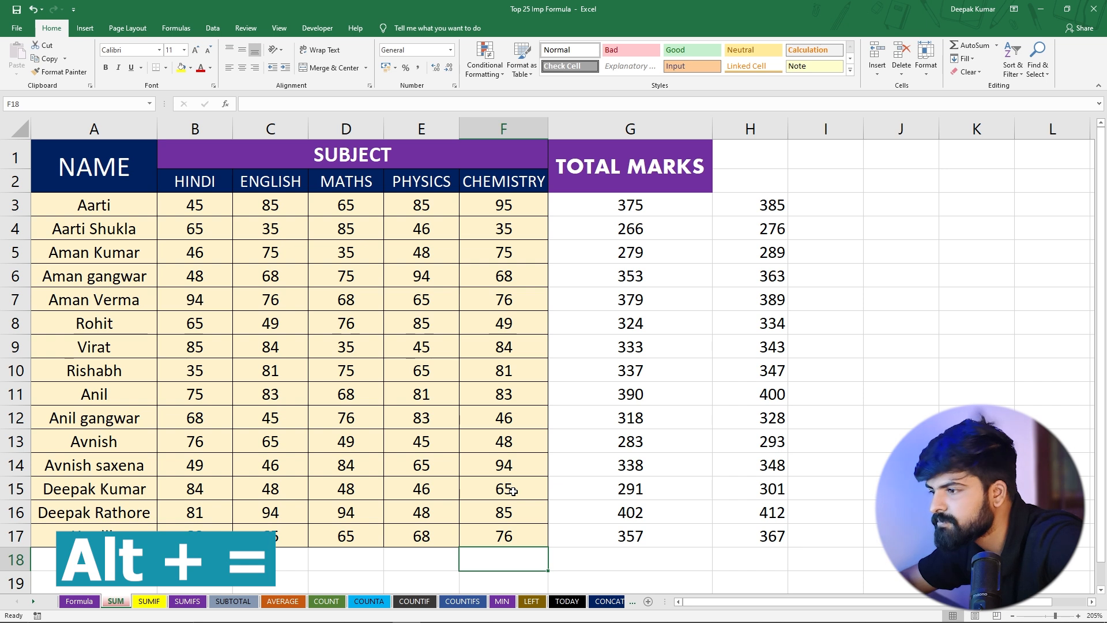
key(alt+equal)
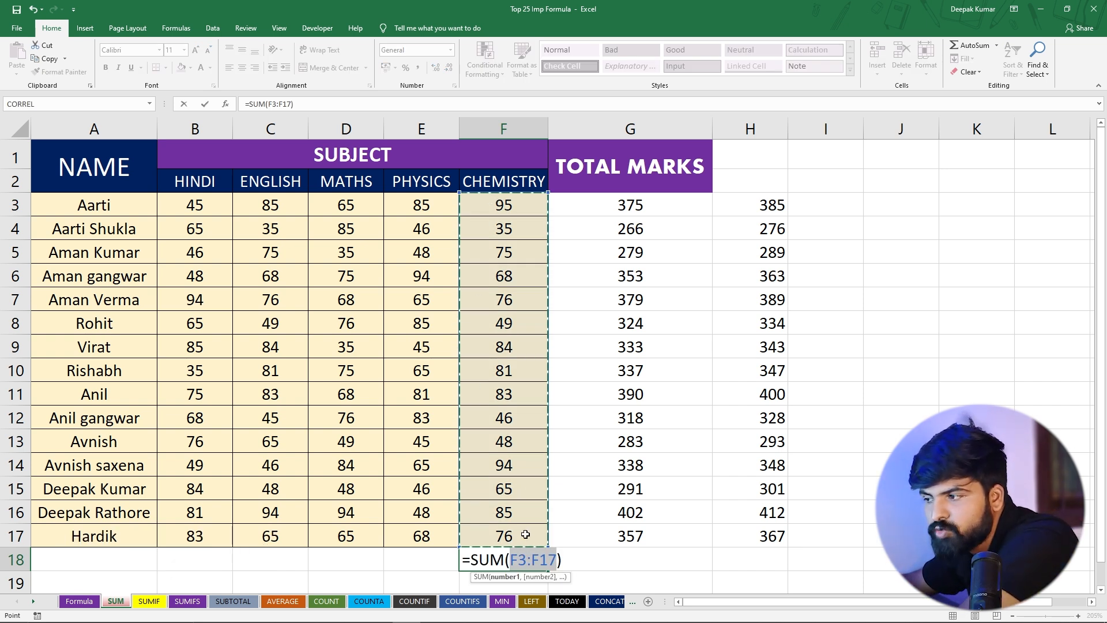
key(Return)
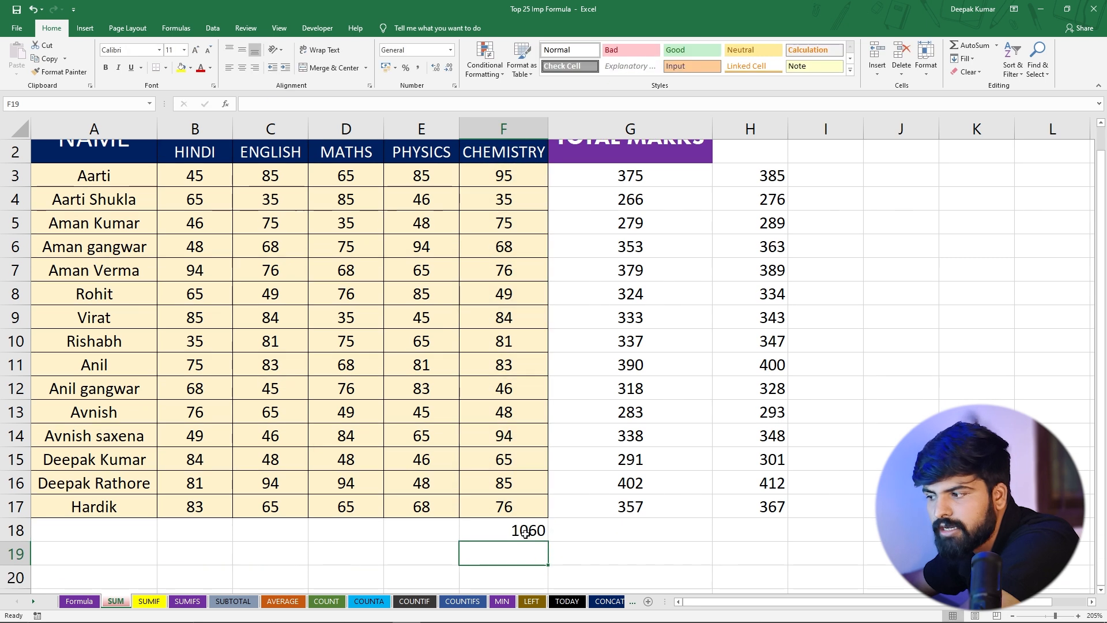
drag(483, 175, 493, 507)
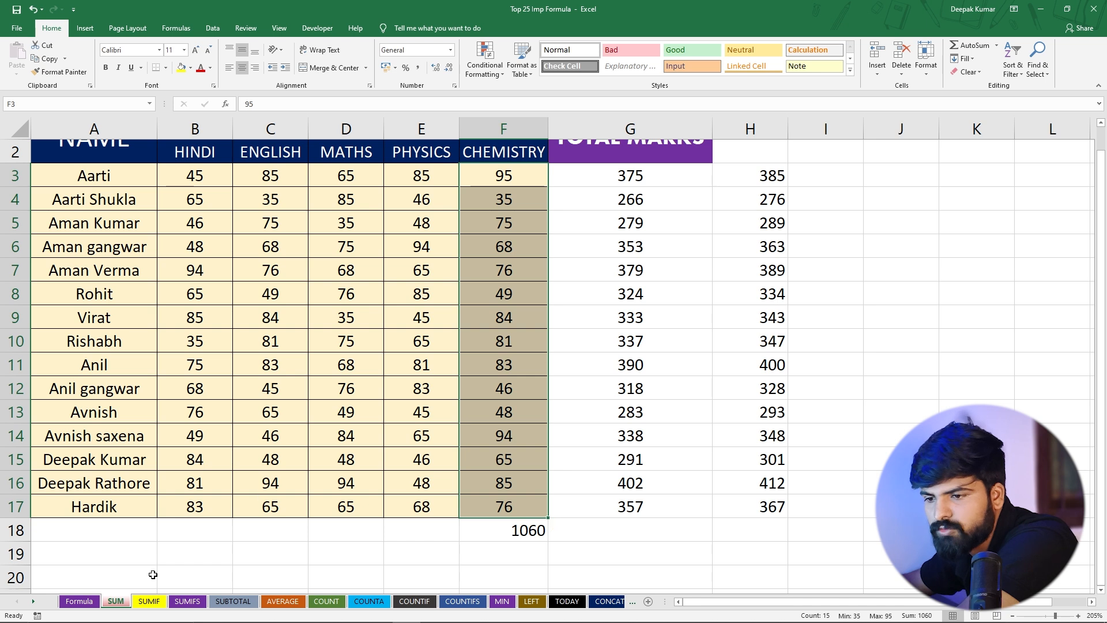
Open the SUMIF sheet and review its Sales Person, Zone and Sales columns down to the last row
click(148, 602)
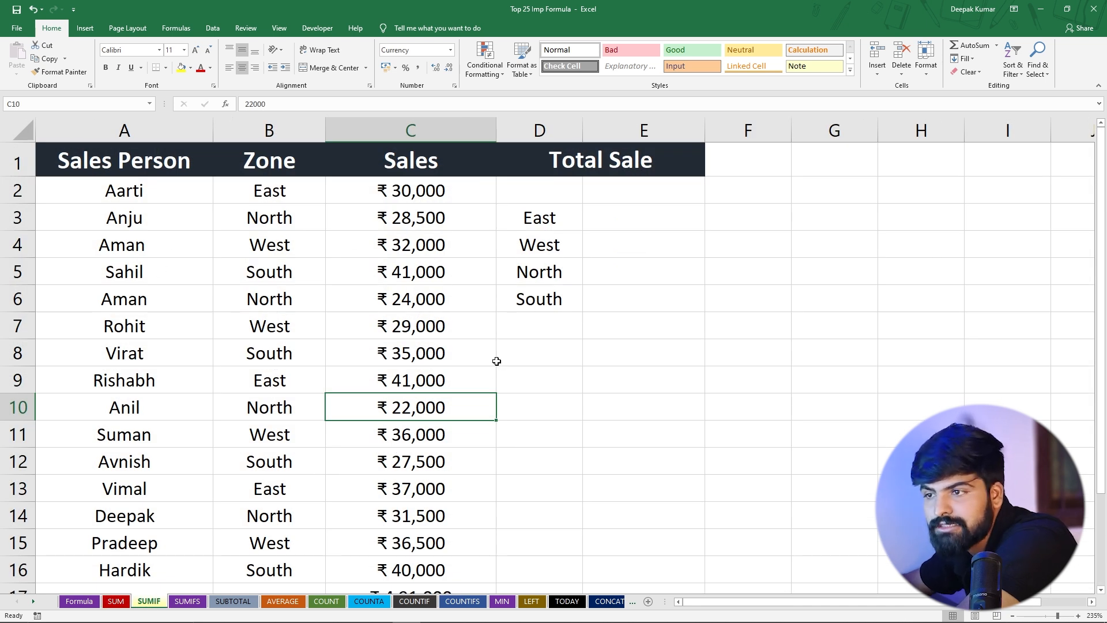
drag(133, 191, 153, 568)
drag(279, 197, 300, 568)
mouse_move(423, 190)
mouse_down()
mouse_move(418, 245)
mouse_move(421, 193)
mouse_up()
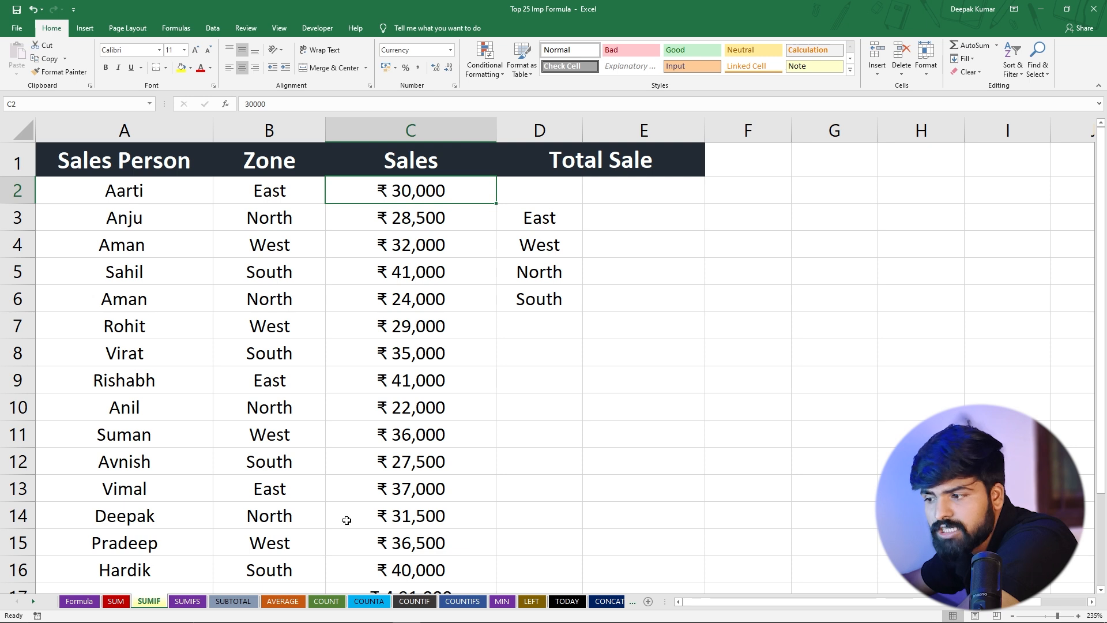
scroll(352, 524, down, 2)
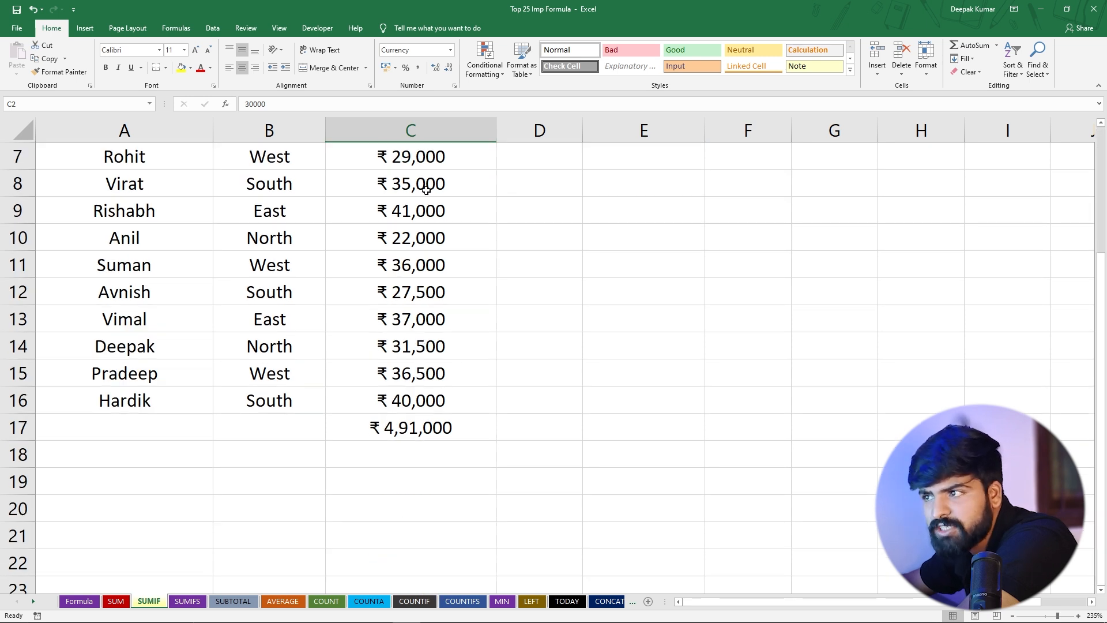
scroll(425, 191, up, 2)
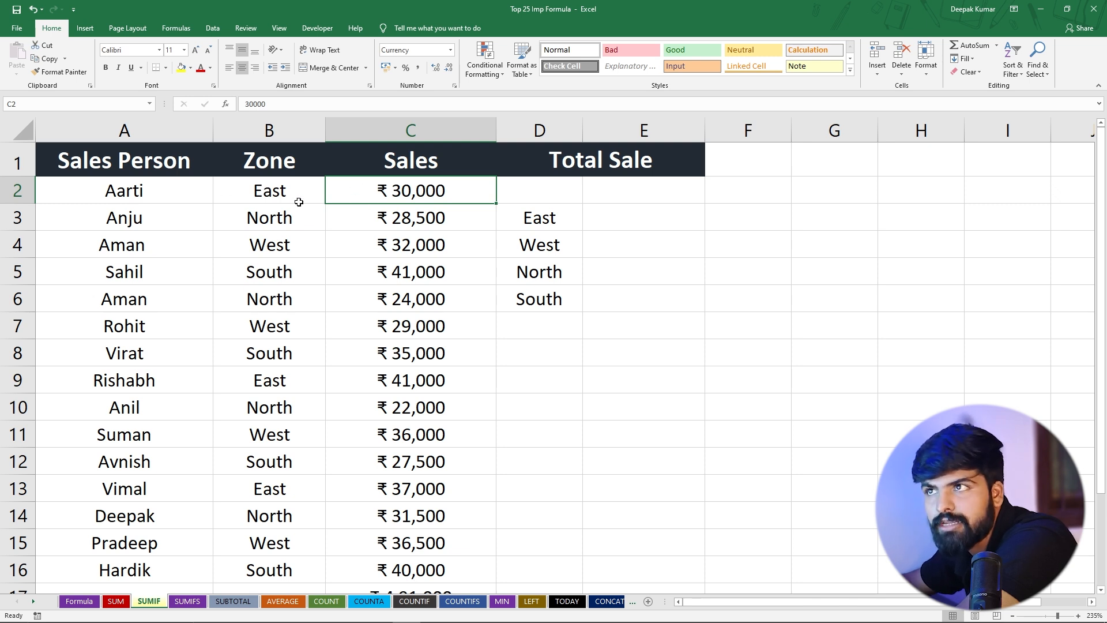
Compare the first Zone entry in B2 with the zone list in D3:D6 under Total Sale
click(269, 195)
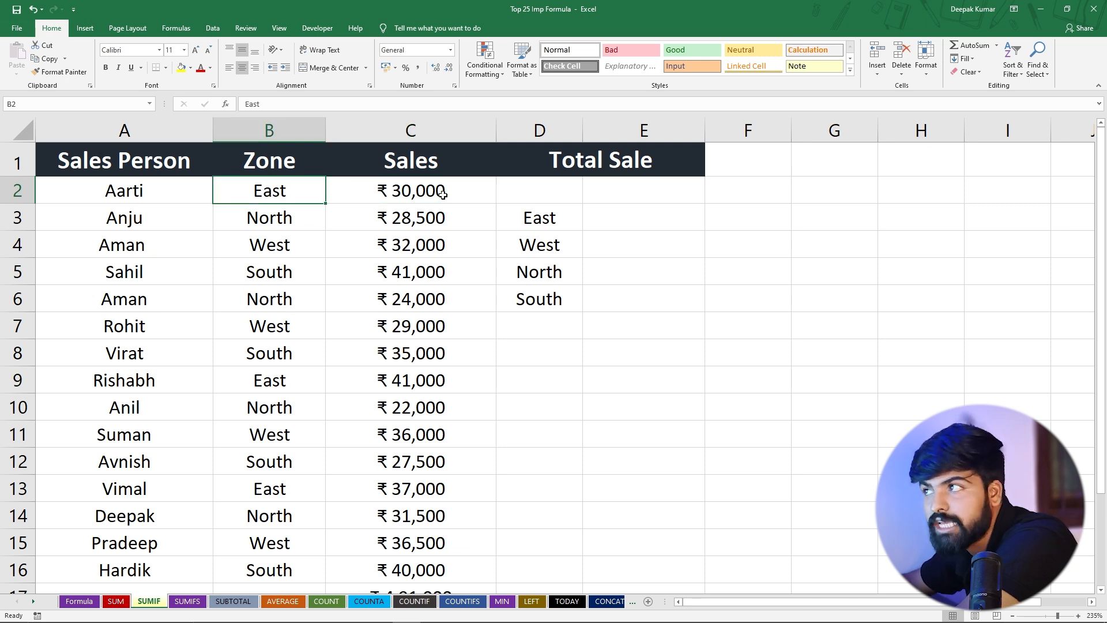
click(635, 223)
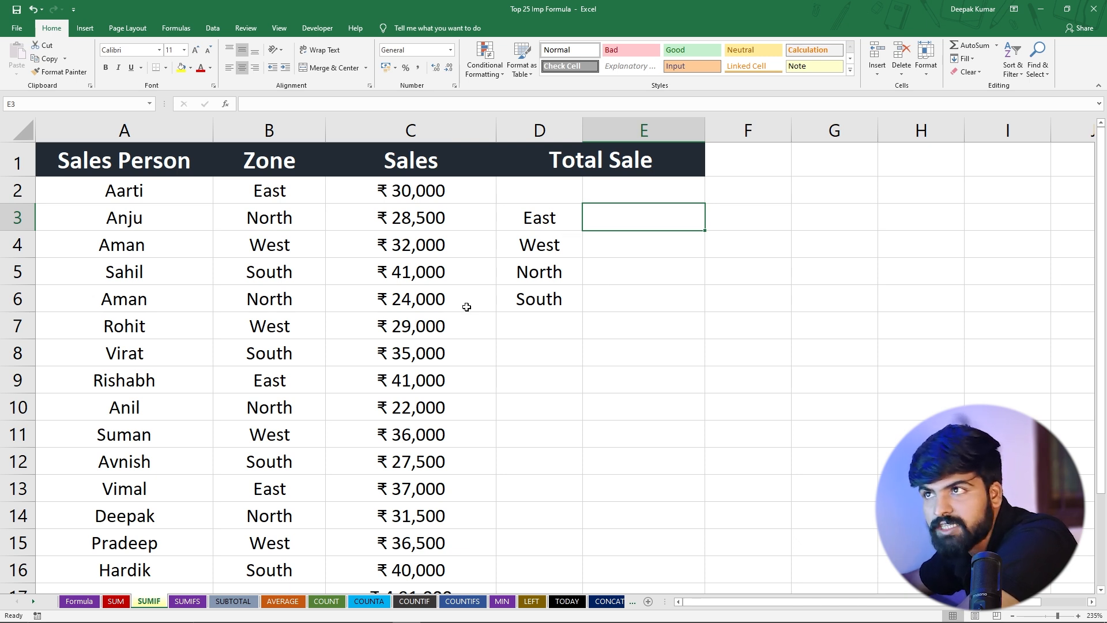
click(283, 189)
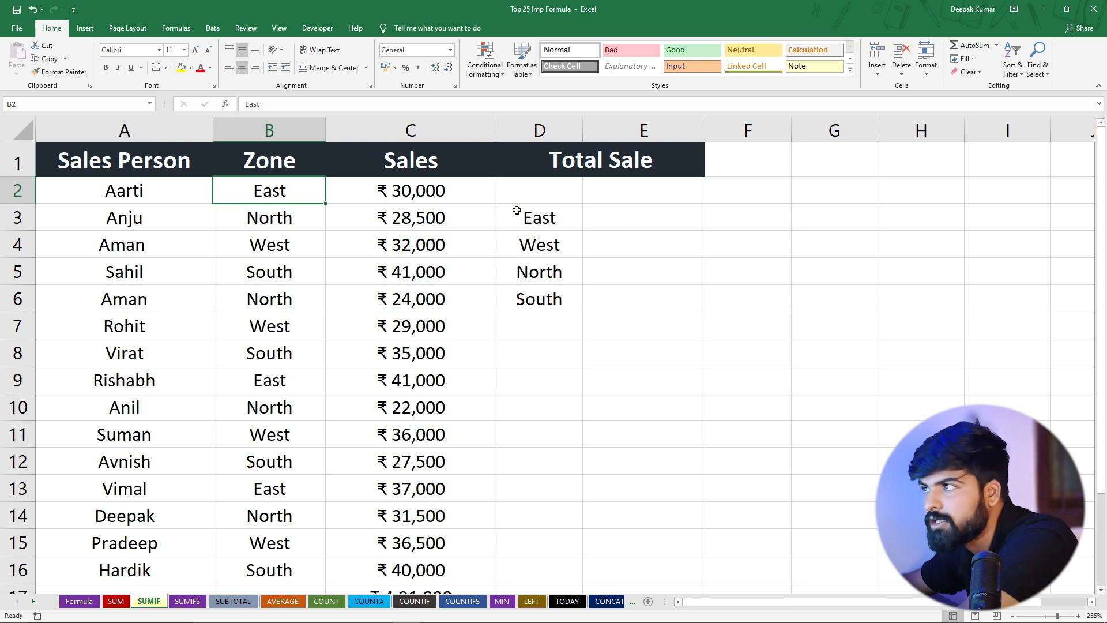
drag(531, 221, 531, 301)
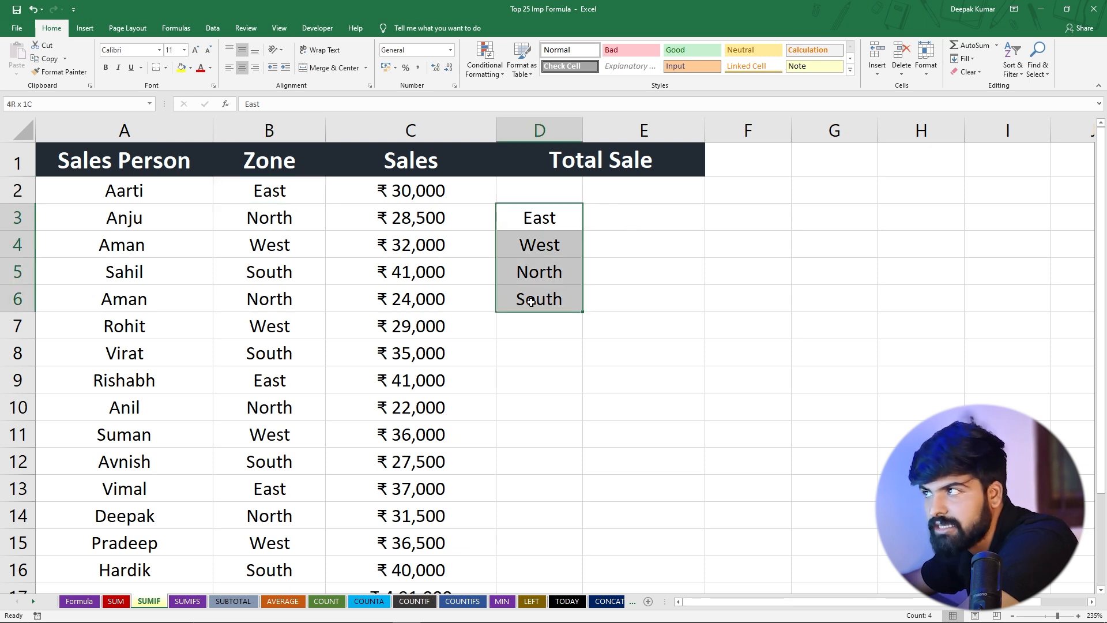
Enter =SUMIF(B2:B16,"East",C2:C16) in cell E3 to total the East zone's sales
click(642, 212)
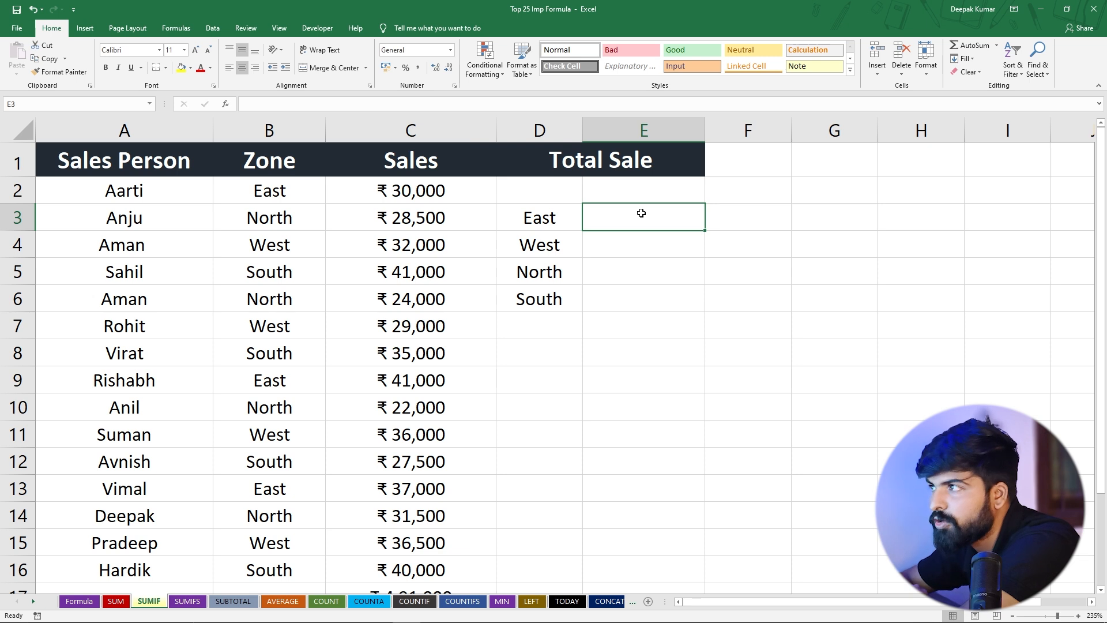
text(=sumif)
key(Tab)
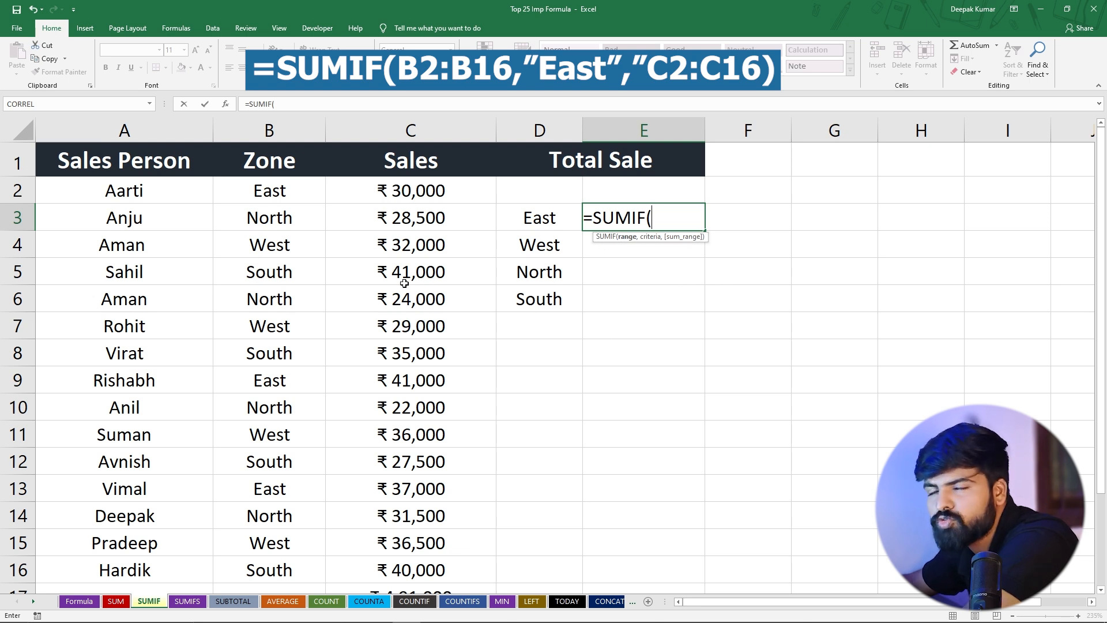
drag(277, 187, 277, 570)
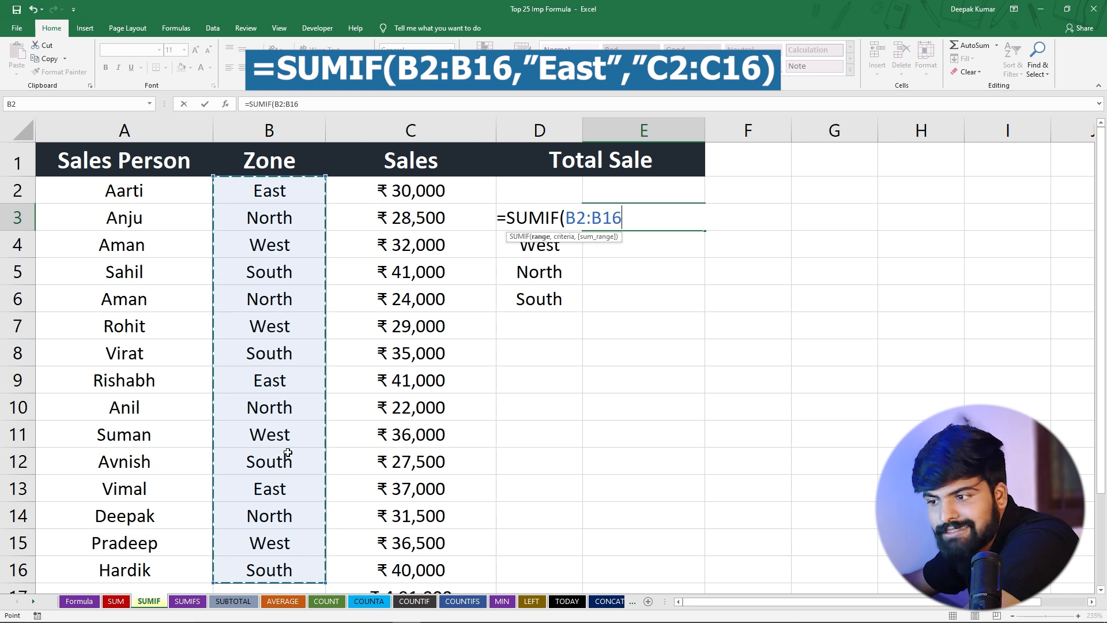
text(,)
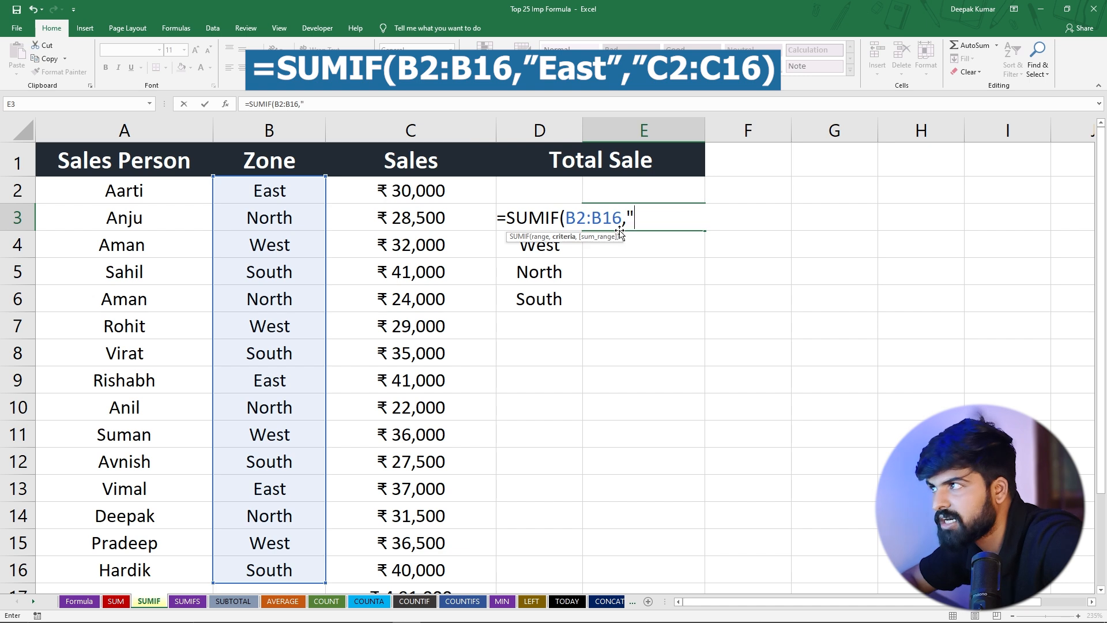
text(Eas)
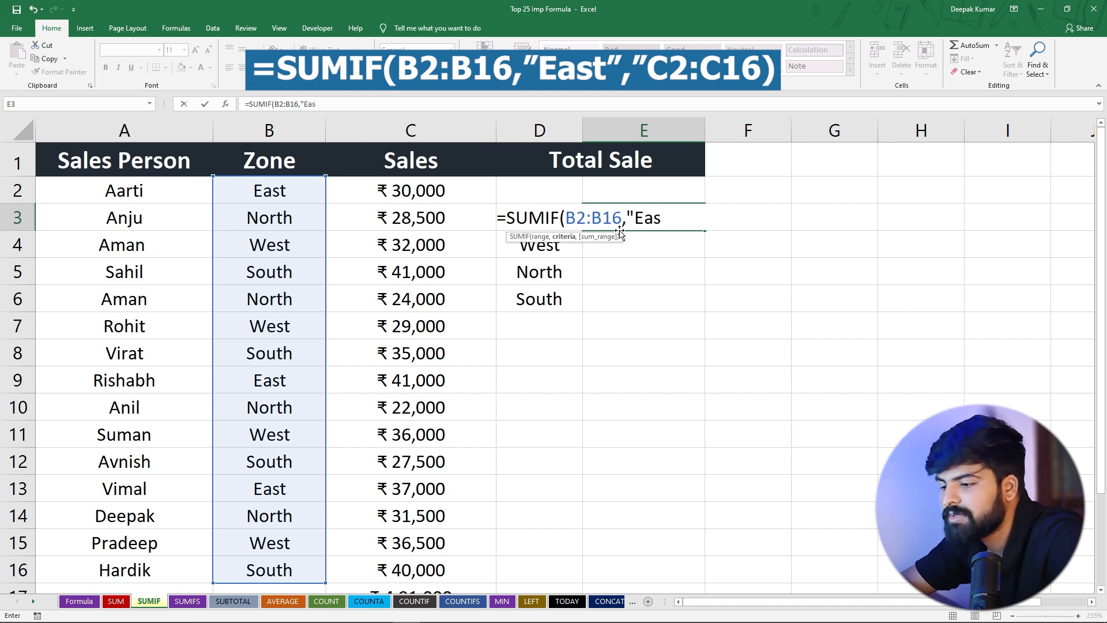
text(t")
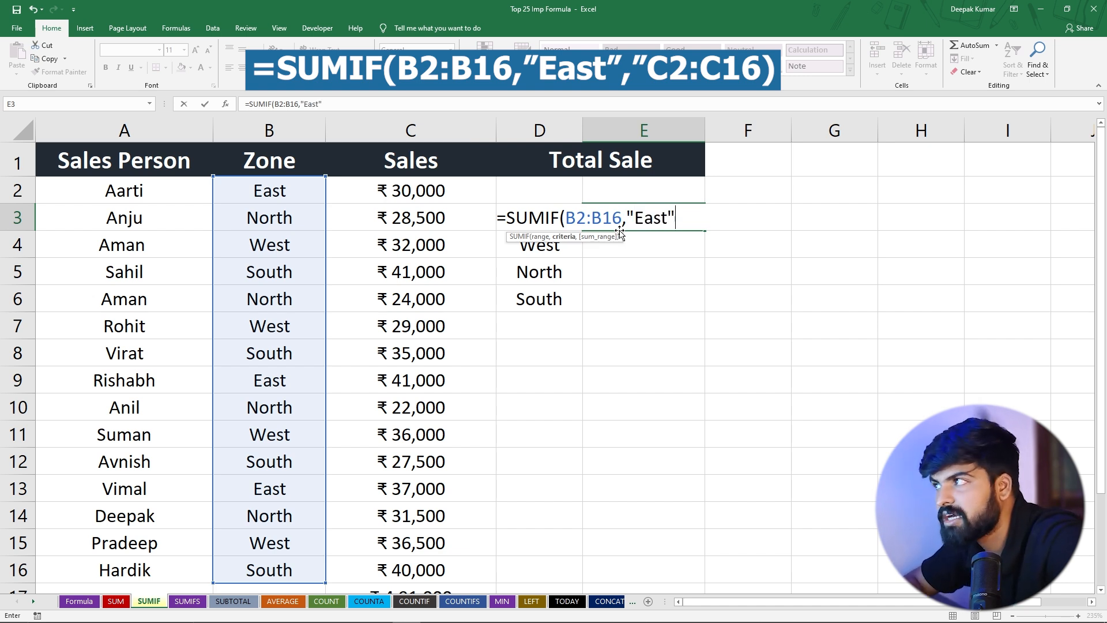
text(,)
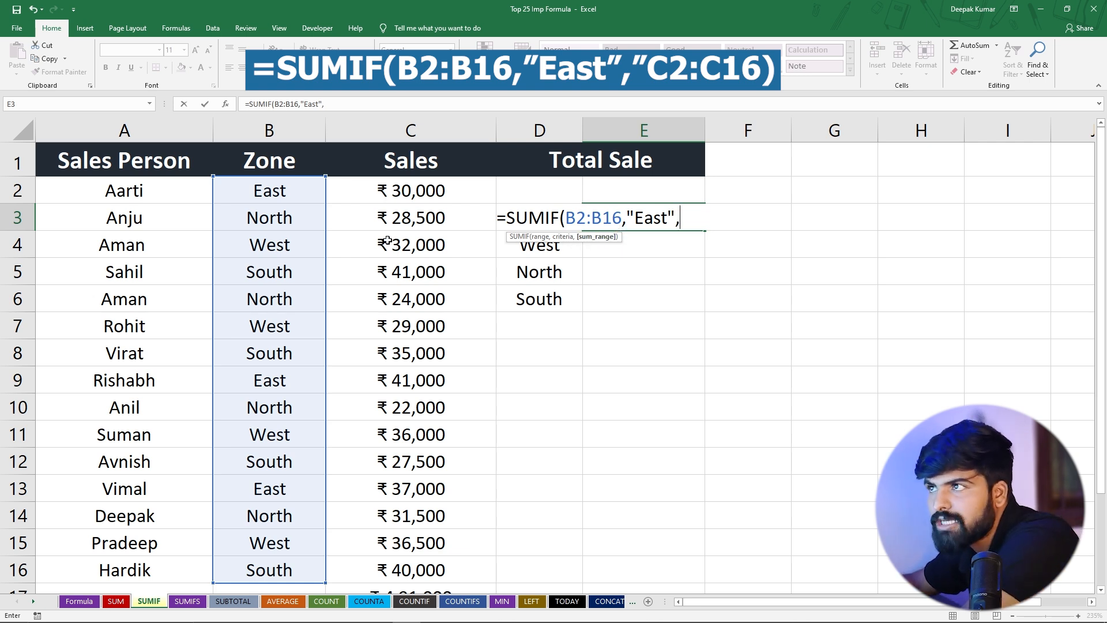
drag(408, 188, 413, 564)
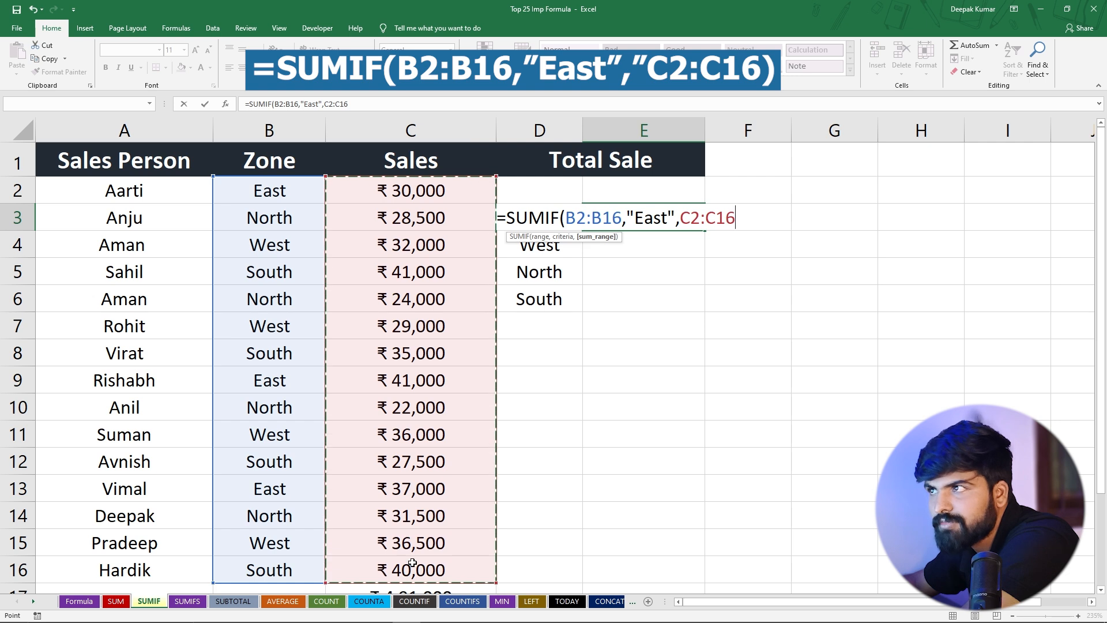
text())
key(Return)
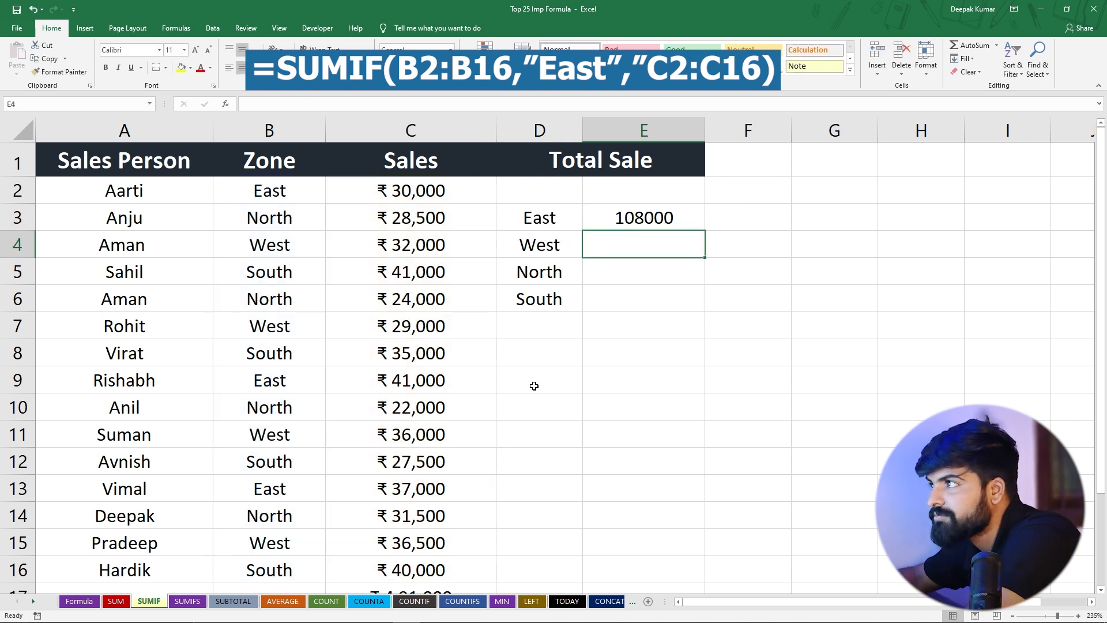
Check the East formula in E3 and the West, North and South labels in D4:D6
click(668, 214)
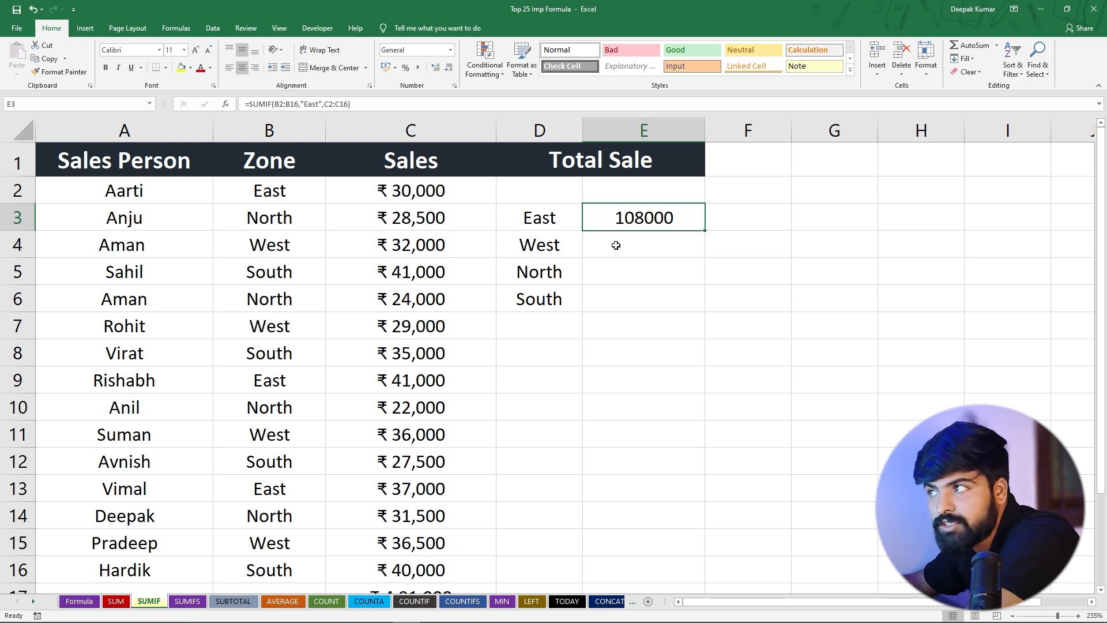
click(552, 245)
click(545, 274)
click(528, 300)
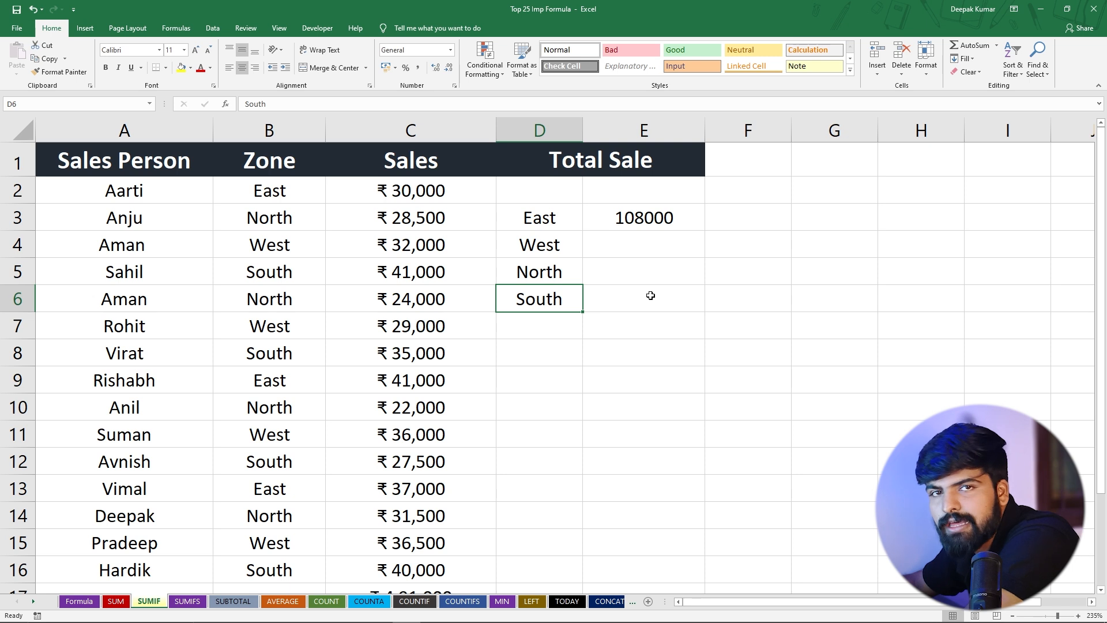
Try copying the SUMIF formula from E3 to E4, inspect the copied ranges, and clear E4
click(635, 227)
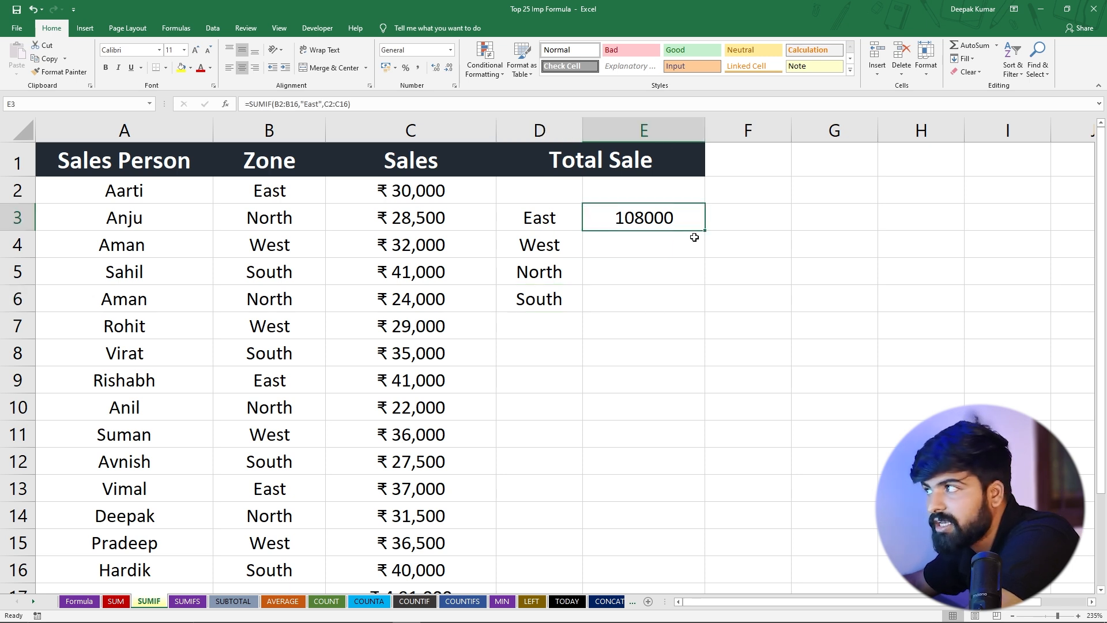
drag(705, 232, 706, 261)
click(640, 240)
double_click(641, 241)
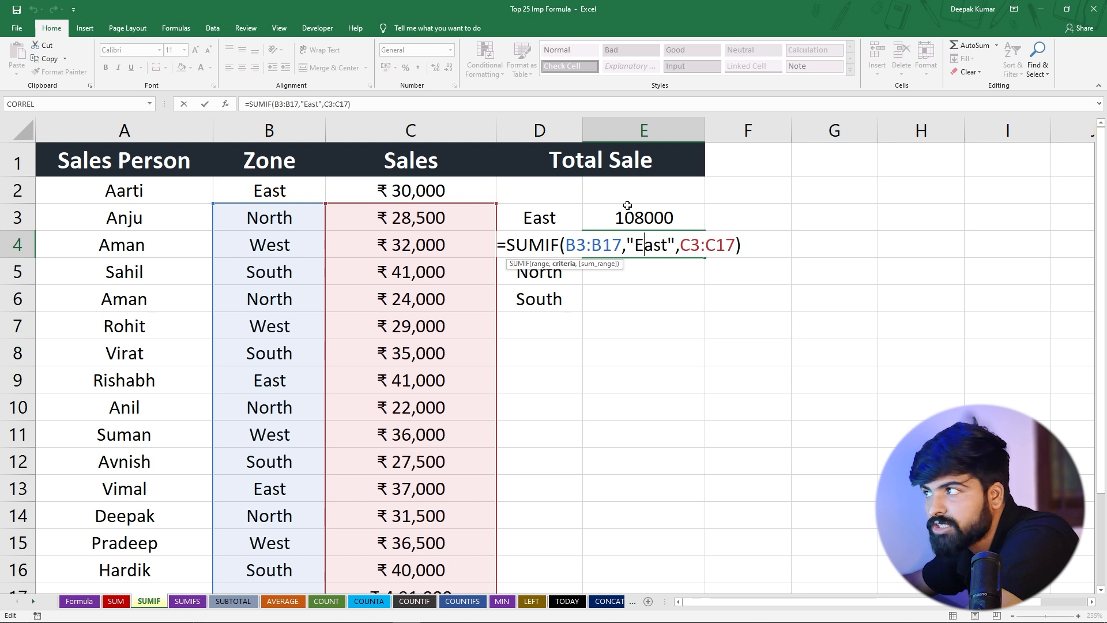
key(Return)
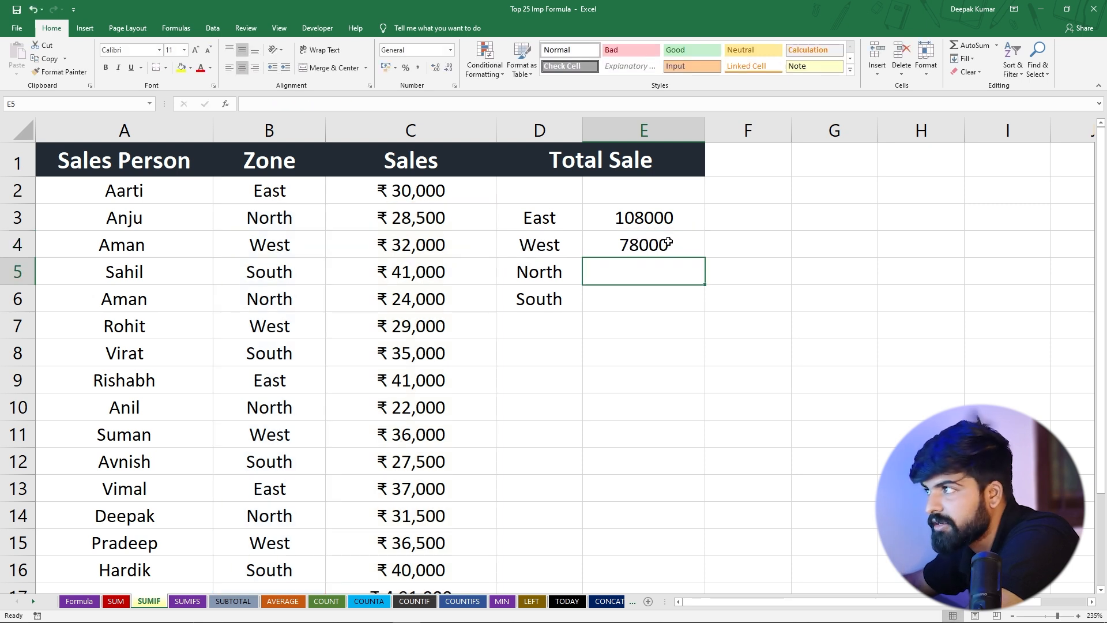
click(669, 241)
key(Delete)
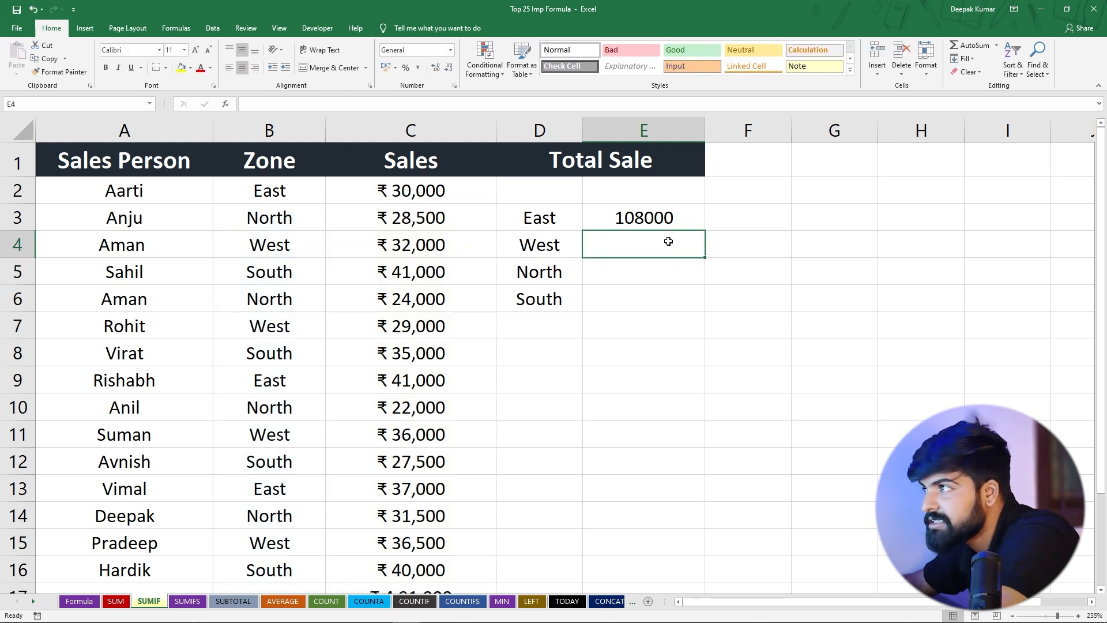
Make both ranges in E3's SUMIF formula absolute, as $B$2:$B$16 and $C$2:$C$16
double_click(642, 219)
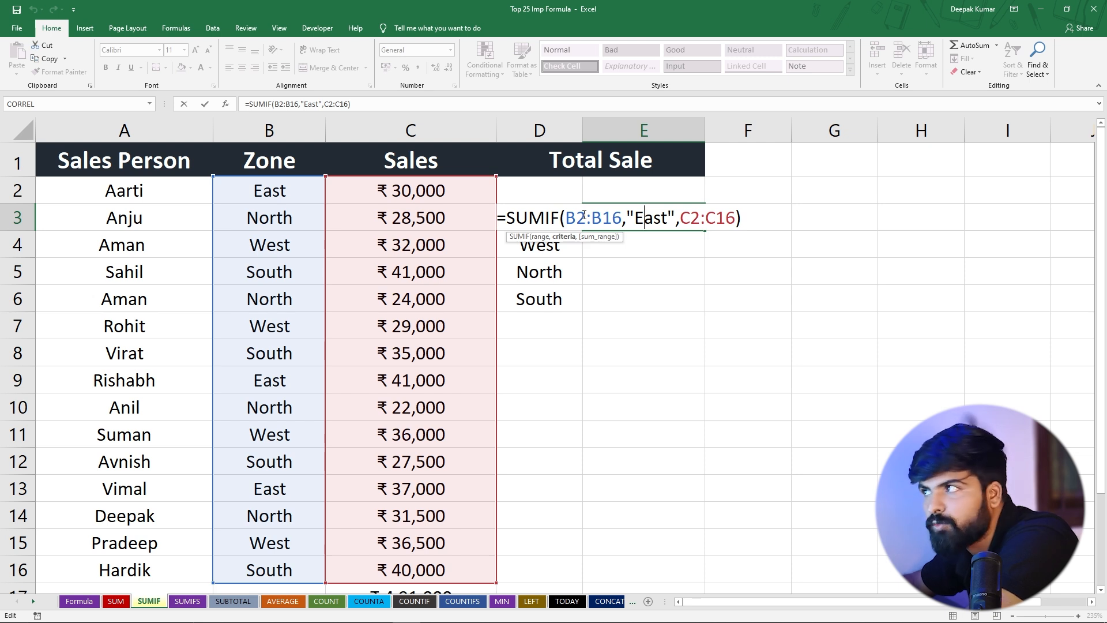
key(F4)
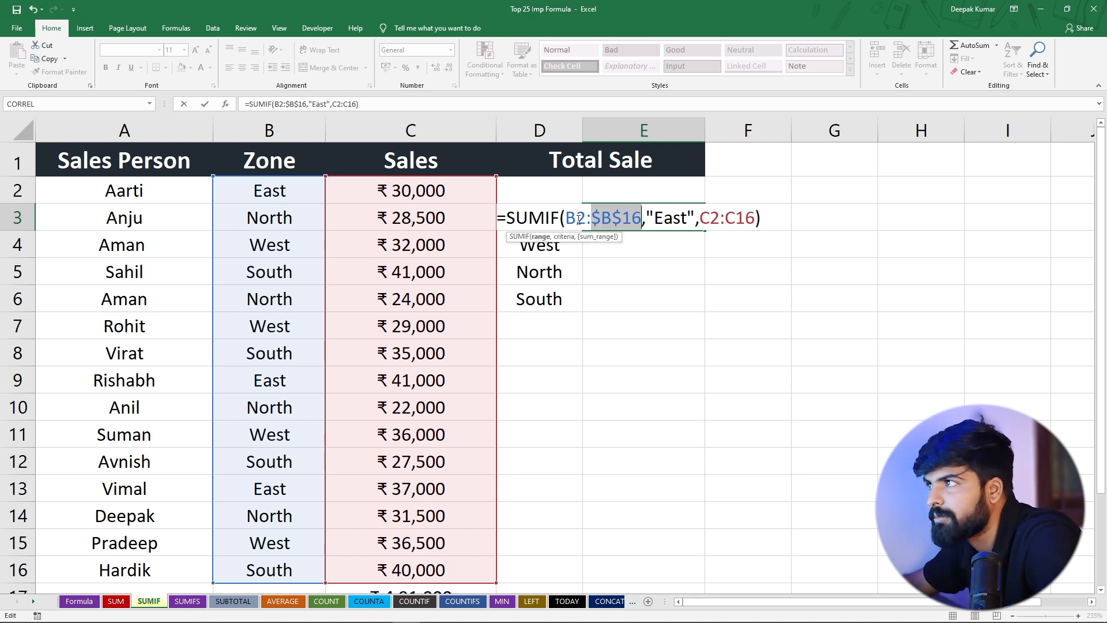
click(581, 219)
key(F4)
click(737, 218)
key(F4)
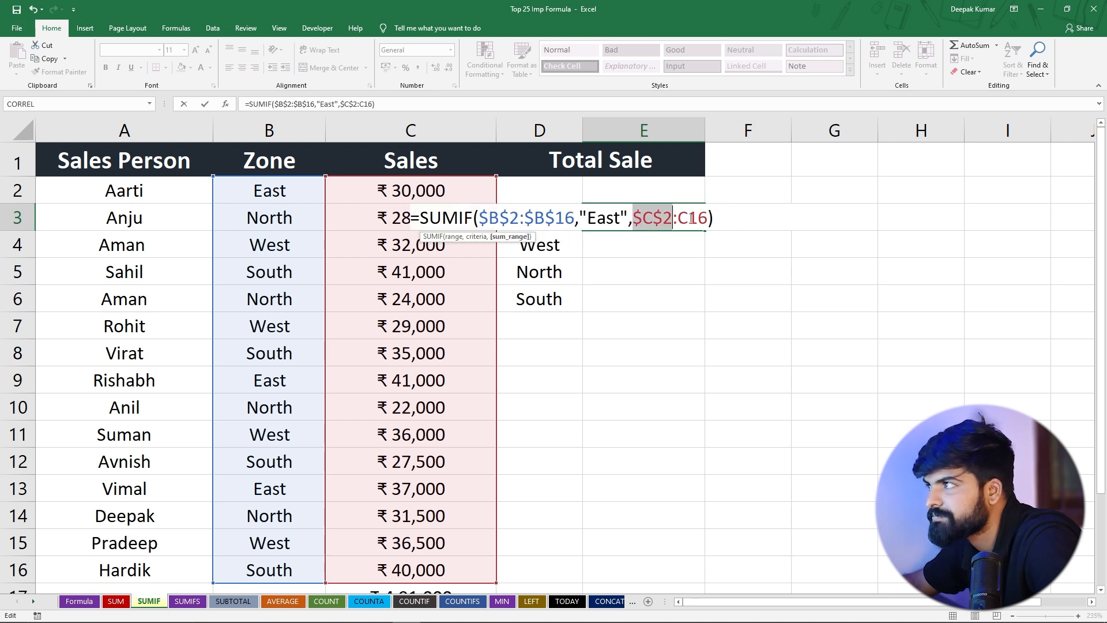
click(692, 218)
key(F4)
key(Return)
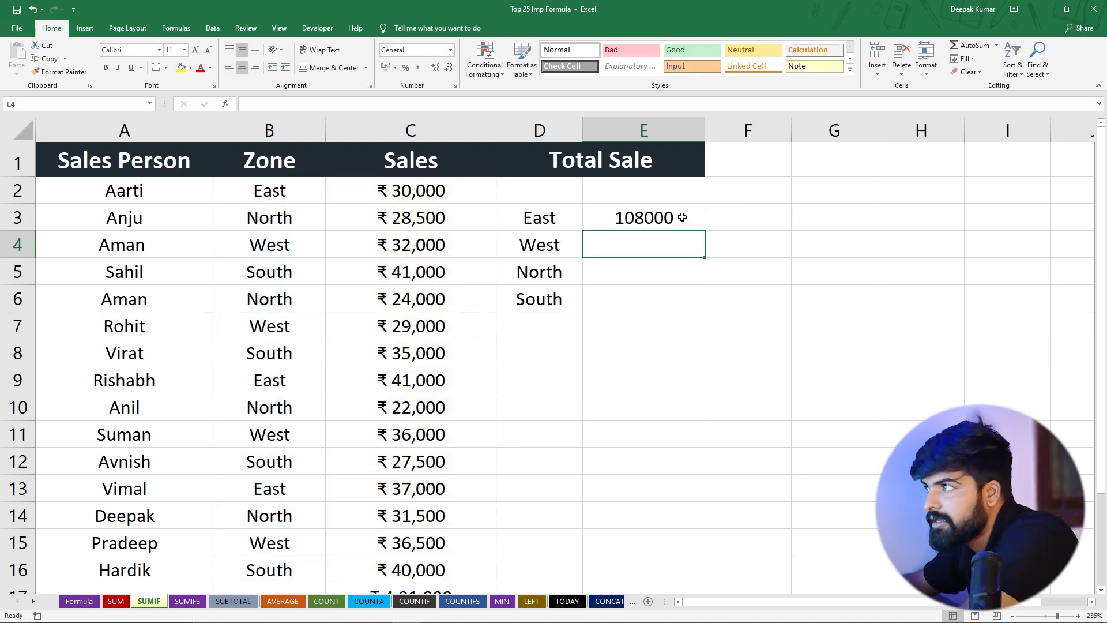
Copy the East formula from E3 down through E6 and compare the copies with their zone labels
click(683, 218)
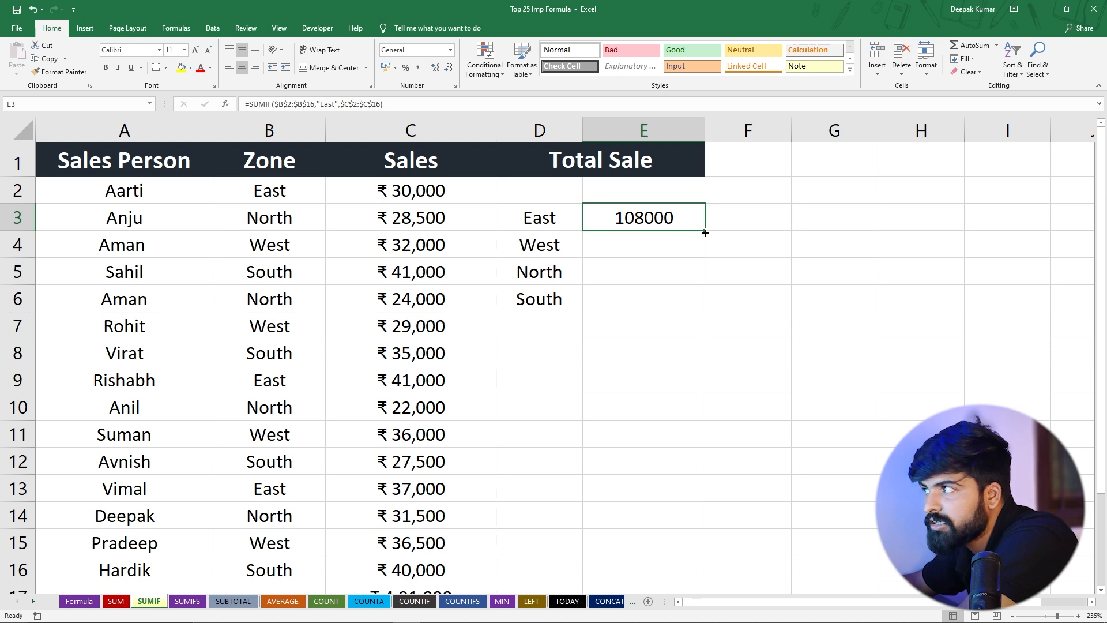
drag(705, 232, 697, 309)
click(651, 266)
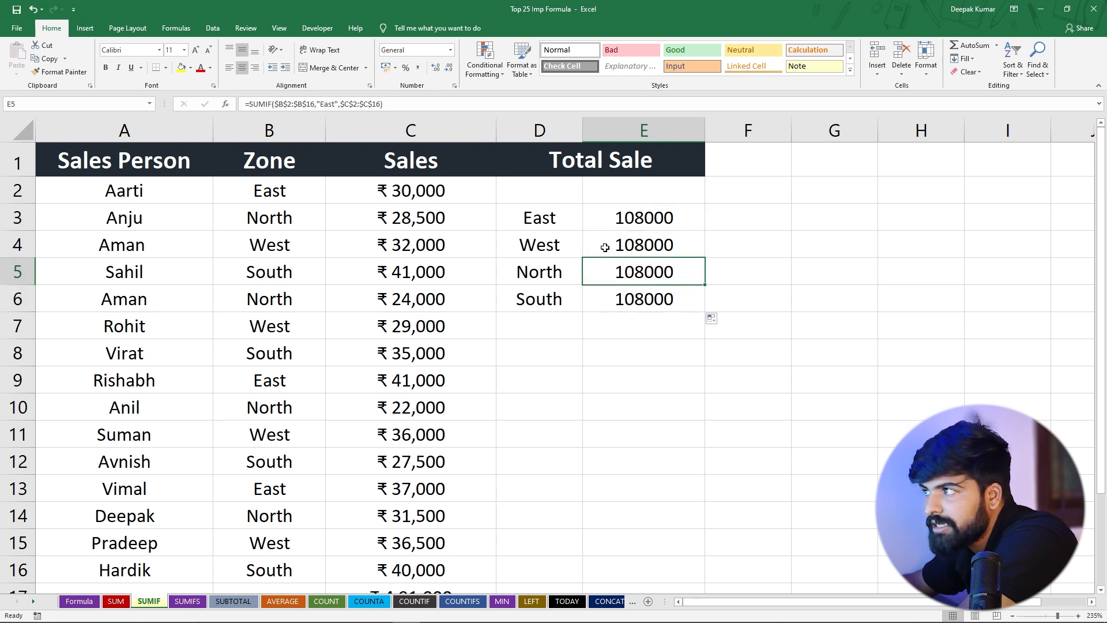
click(605, 247)
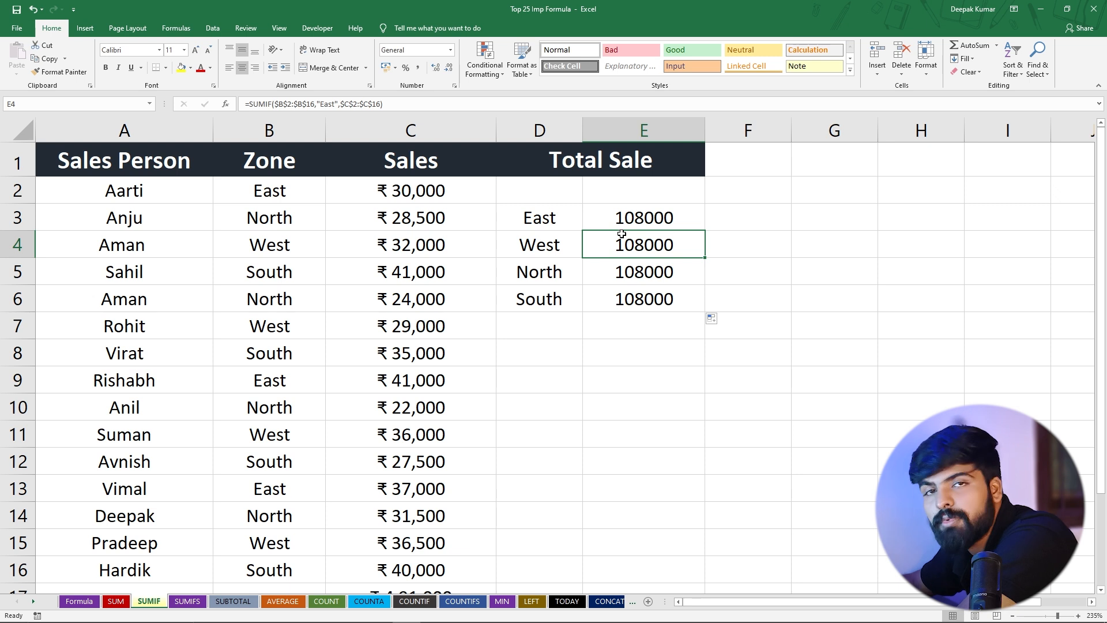
drag(522, 244, 524, 296)
Change the SUMIF criterion in cell E4 to "West"
click(633, 244)
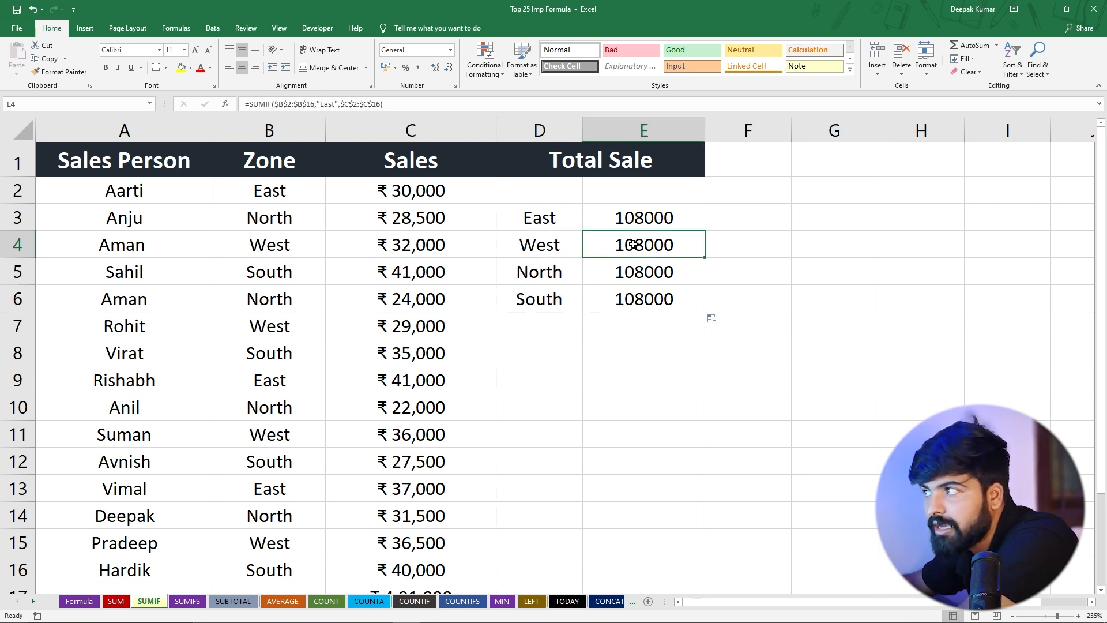
double_click(633, 244)
drag(587, 245, 621, 252)
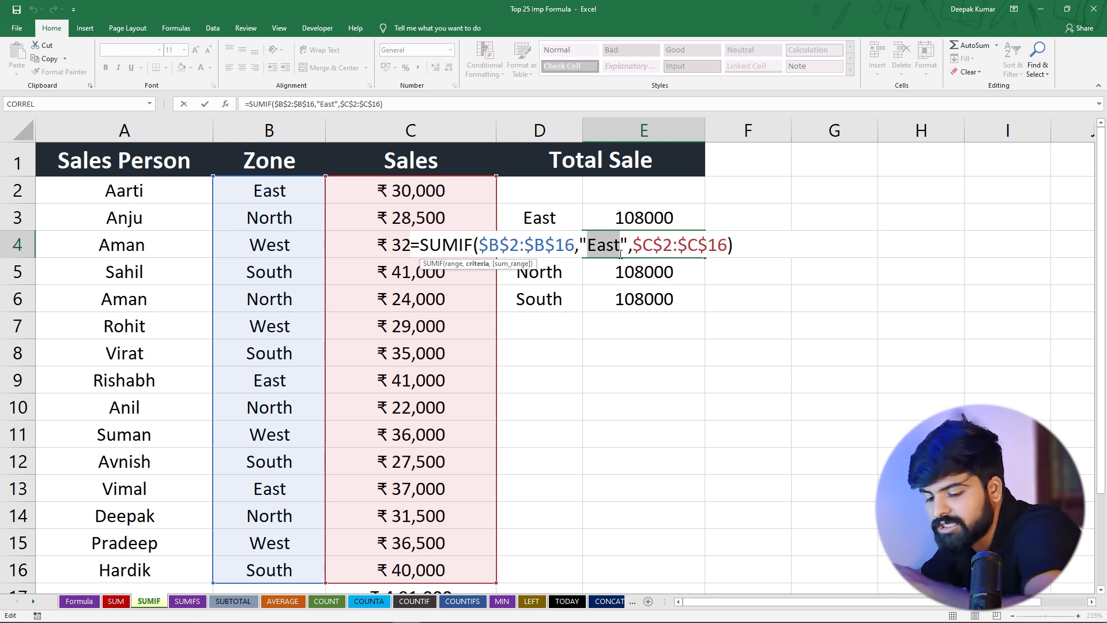
text(West)
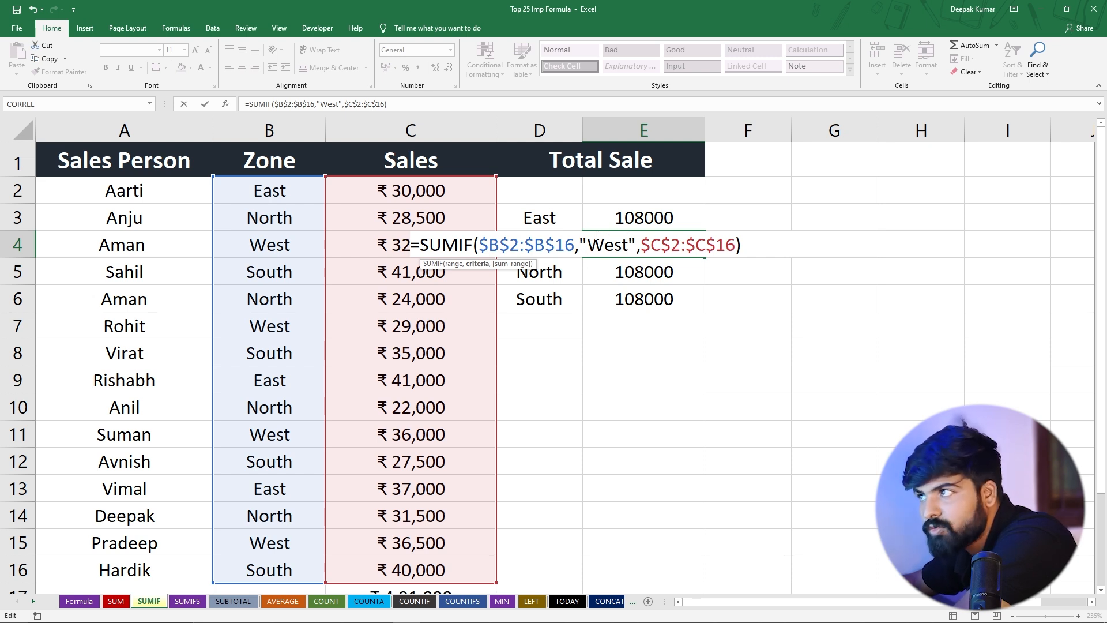
key(Return)
click(614, 247)
Change the SUMIF criterion in cell E5 to "North"
double_click(597, 274)
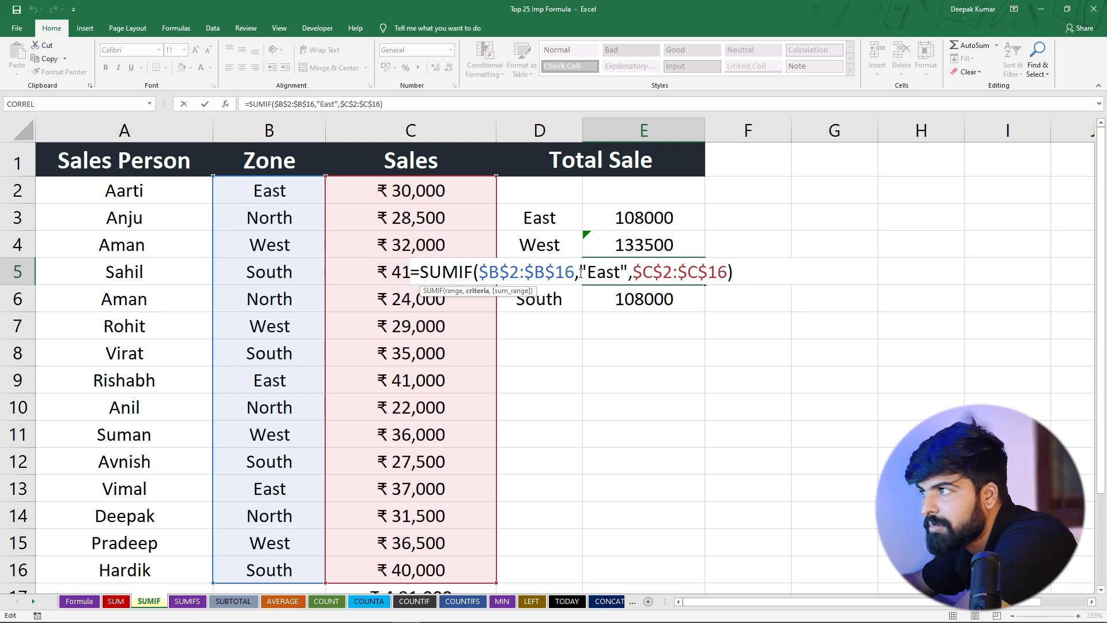
drag(590, 271, 617, 275)
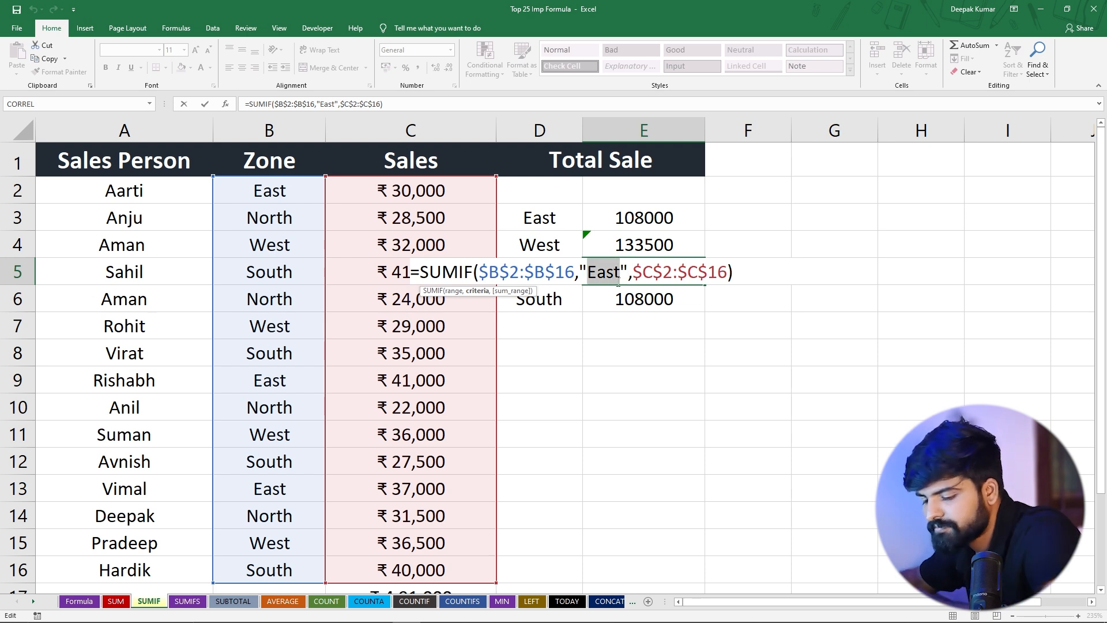
text(Nor)
text(th)
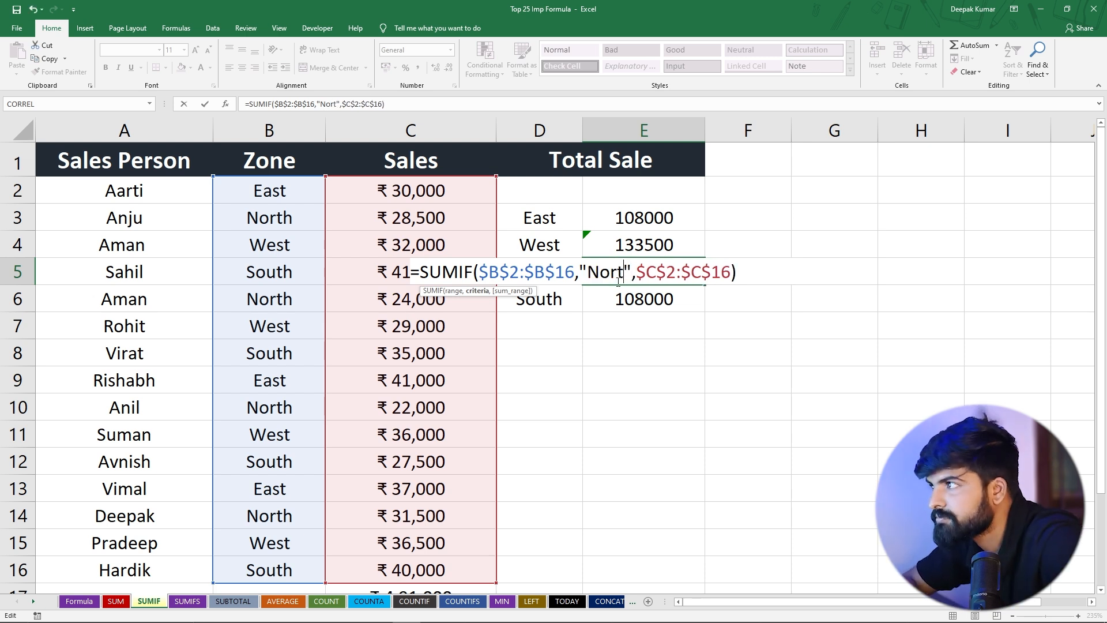
key(Return)
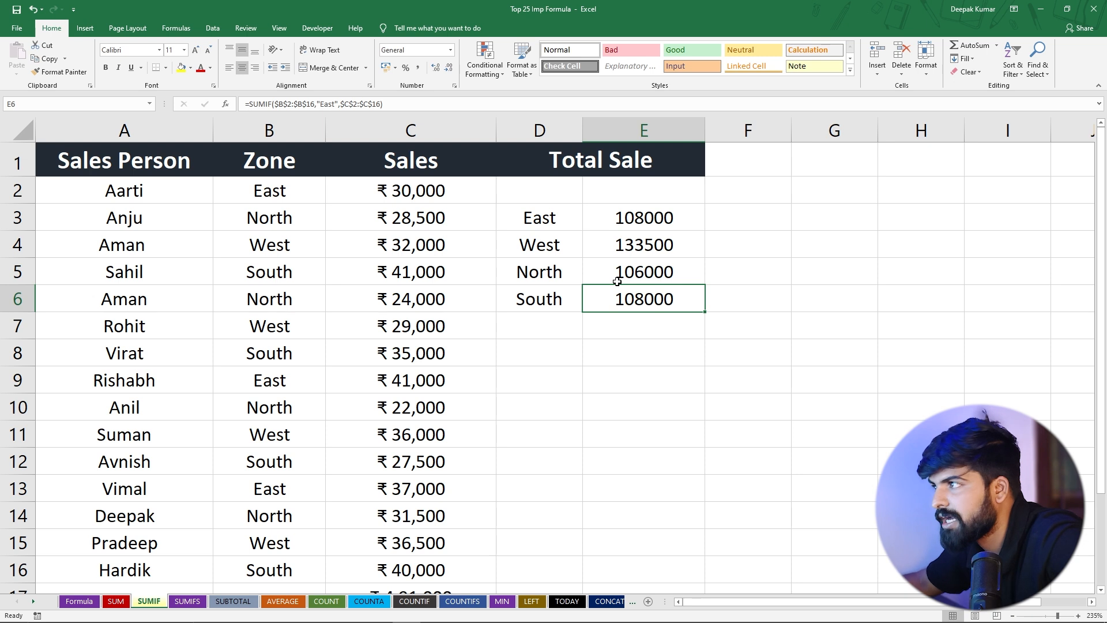
Change the SUMIF criterion in cell E6 to "South"
double_click(626, 303)
drag(588, 299, 620, 302)
text(South)
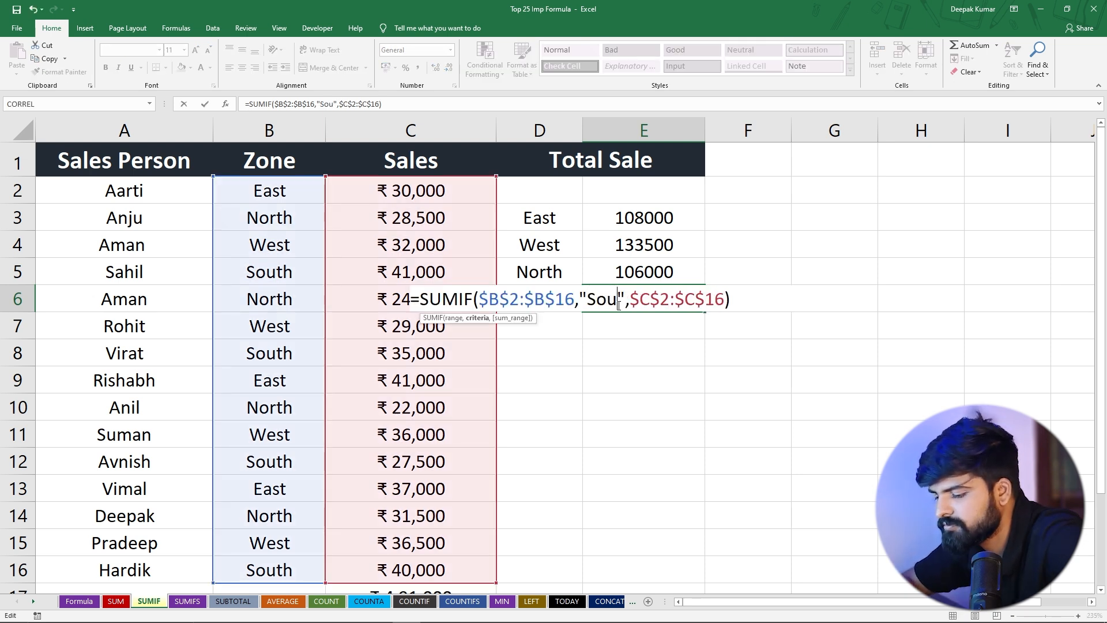
key(Return)
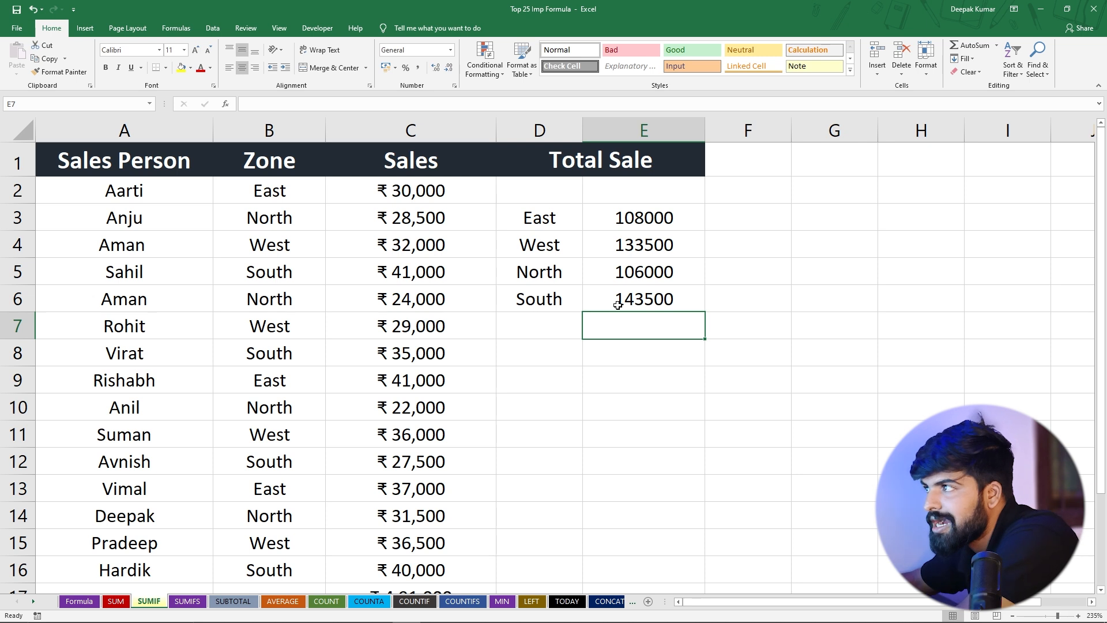
Review the zone labels and totals in D3:E6, and add a SUM of E3:E6 in cell E7
key(Up)
drag(531, 214, 537, 299)
drag(651, 211, 650, 295)
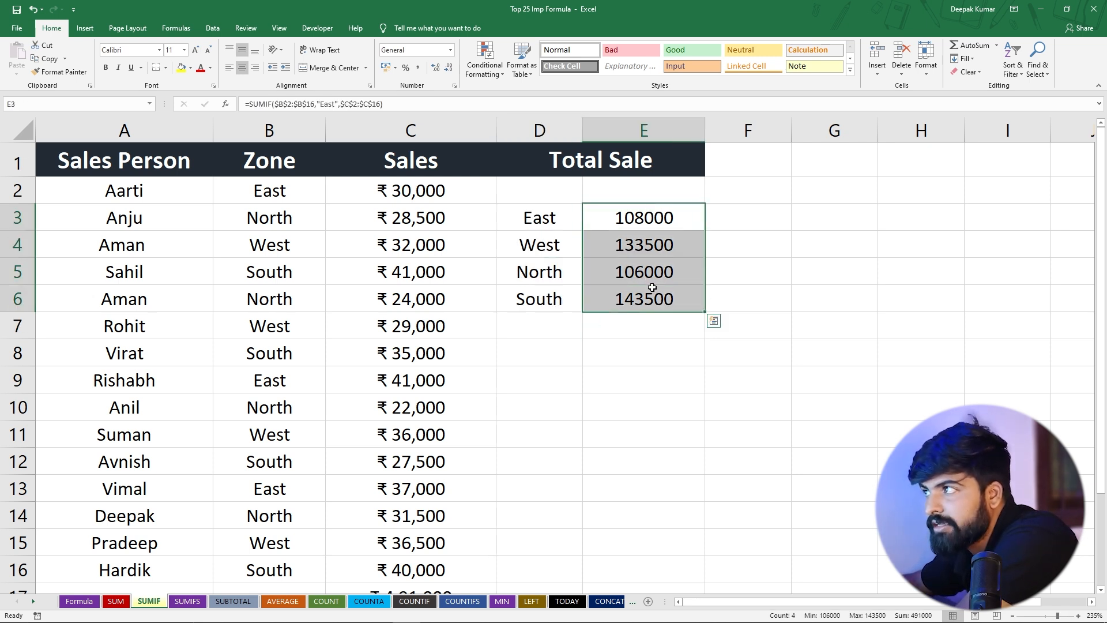
click(613, 327)
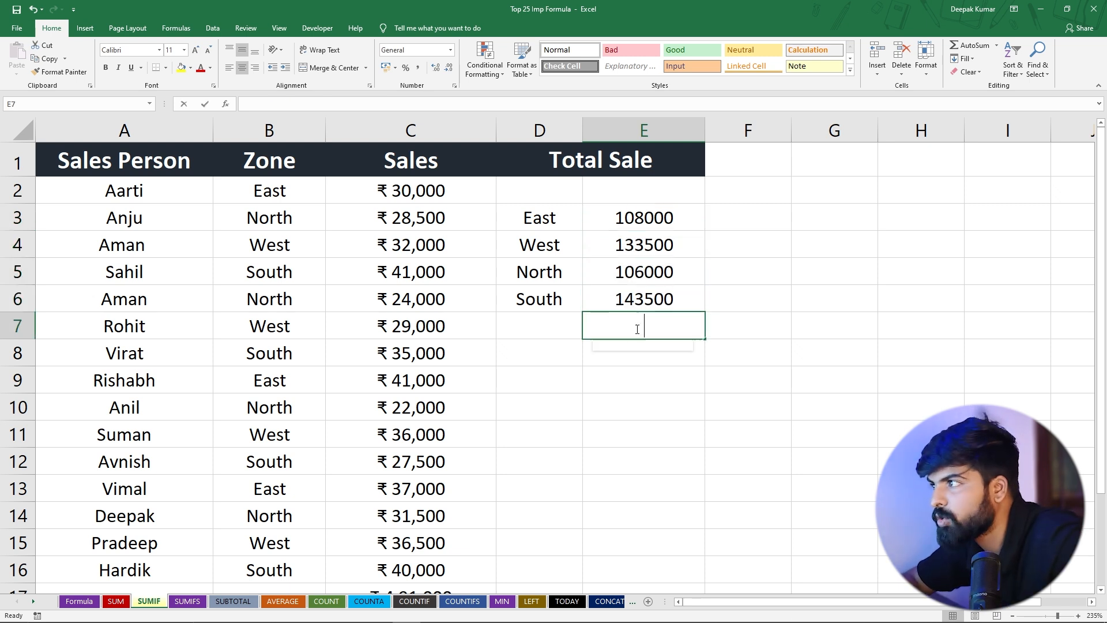
key(alt+equal)
key(Return)
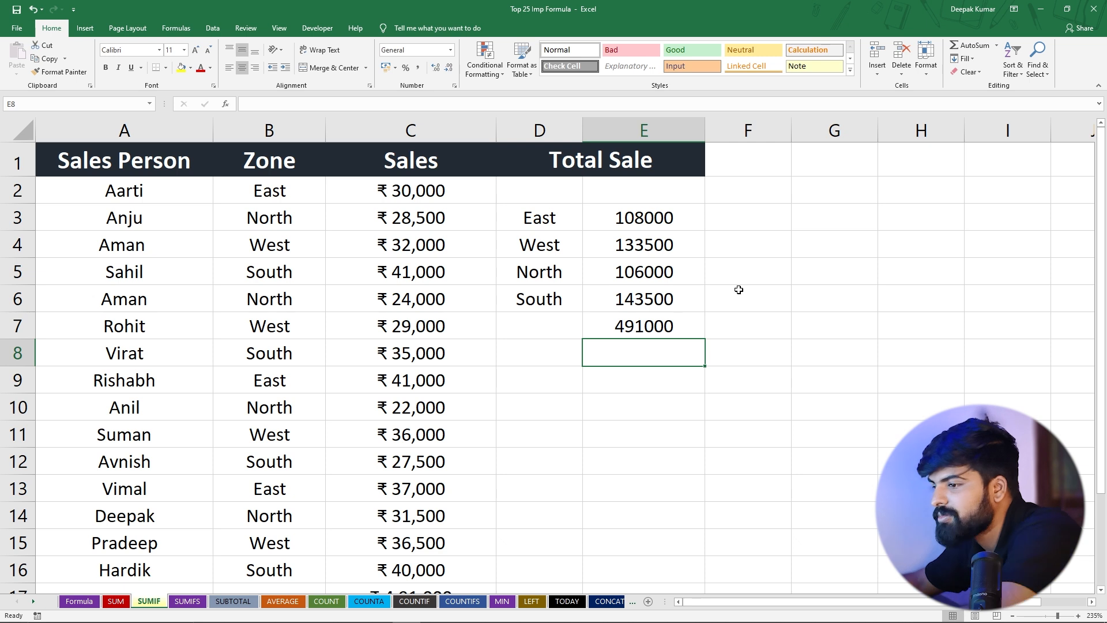
Compare the combined zone total in E7 with the overall sales total in C17
click(621, 324)
scroll(623, 348, down, 2)
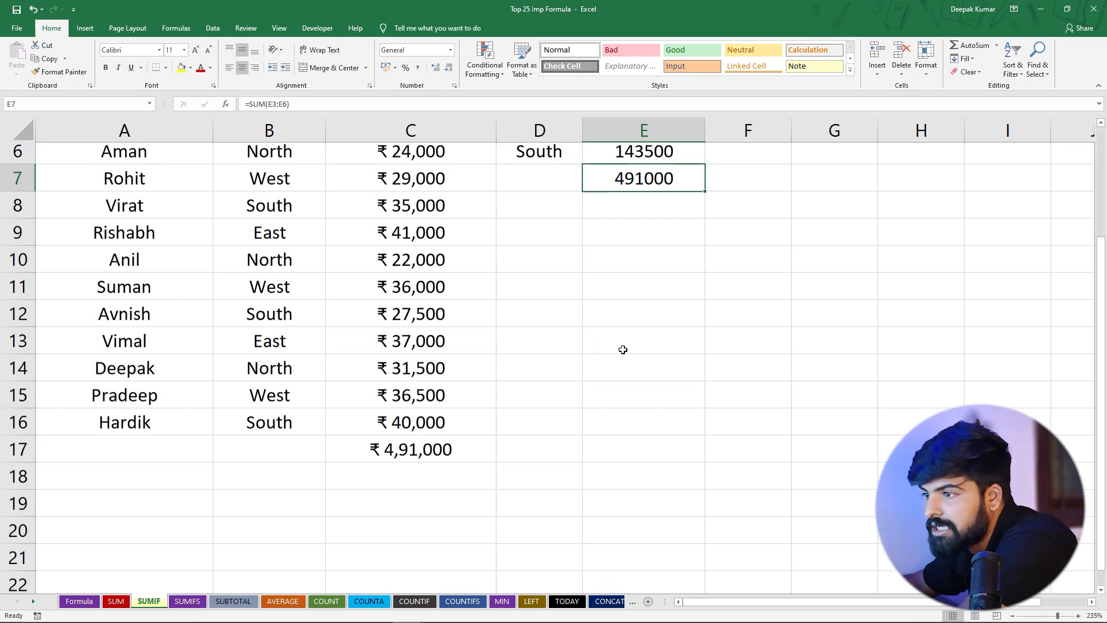
click(401, 425)
scroll(400, 426, up, 2)
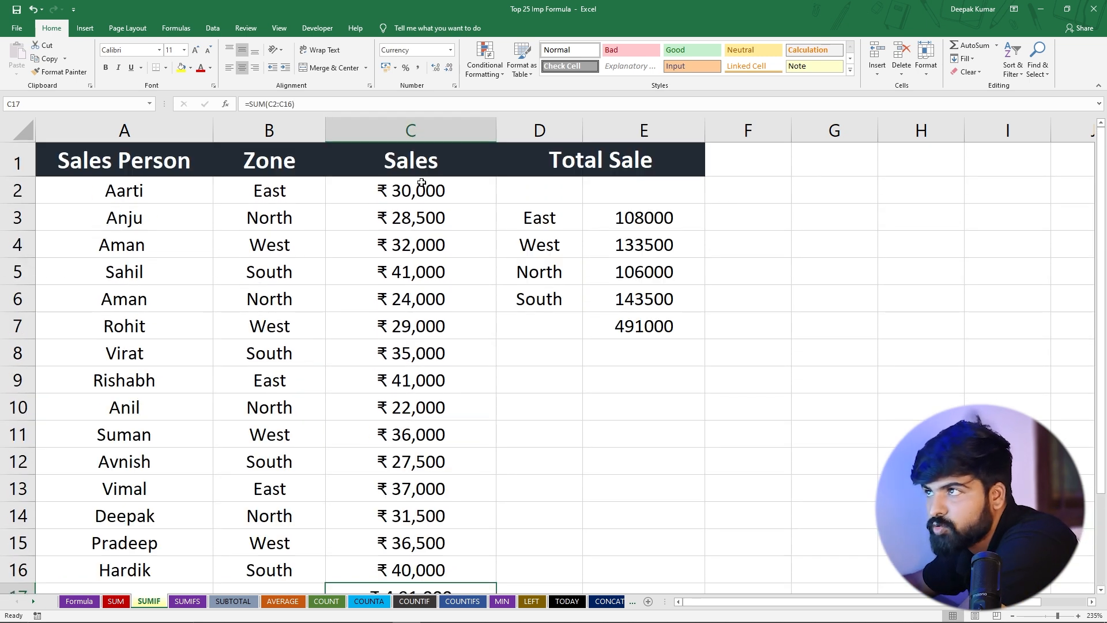
scroll(422, 413, down, 3)
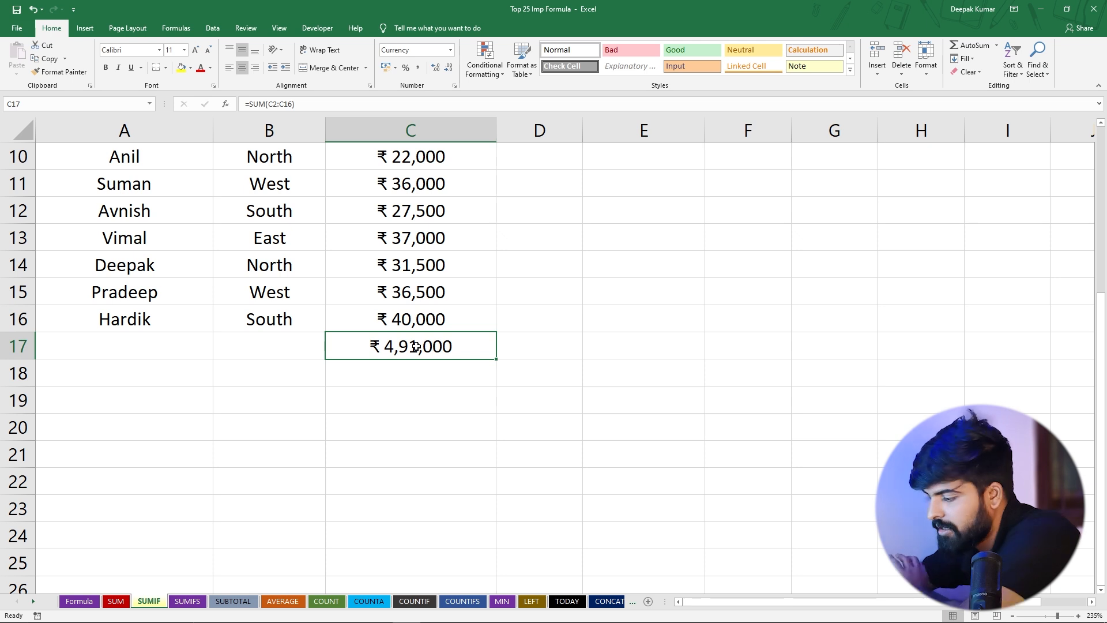
Clear the sales total in C17, re-enter it as a SUM of C2:C16, and check it against the zone totals in D3:E6
key(Delete)
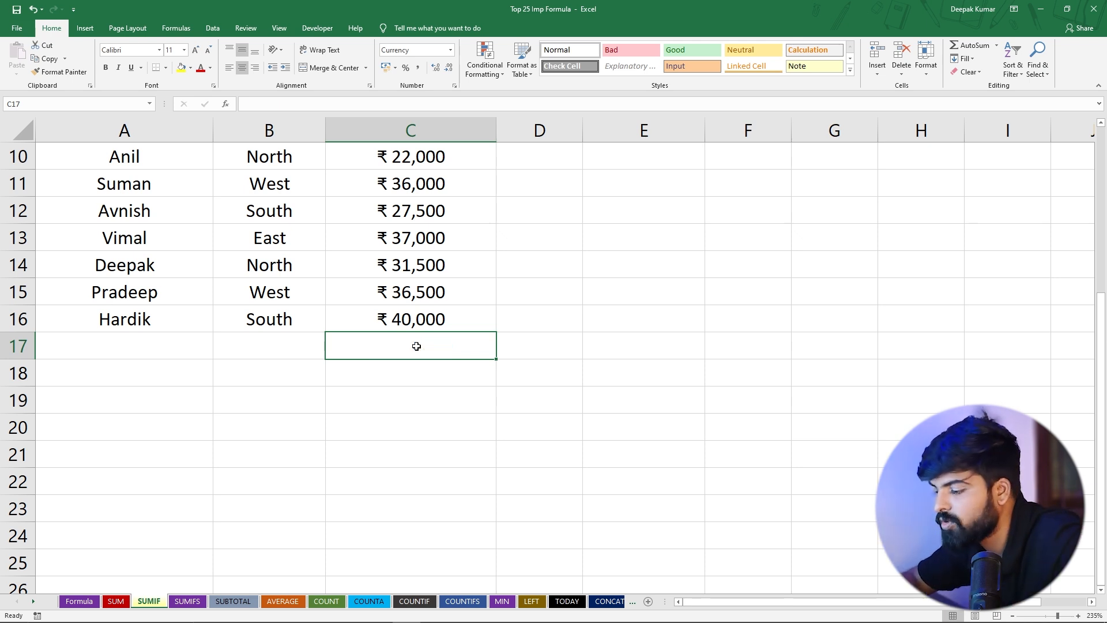
key(alt+equal)
key(Return)
click(479, 356)
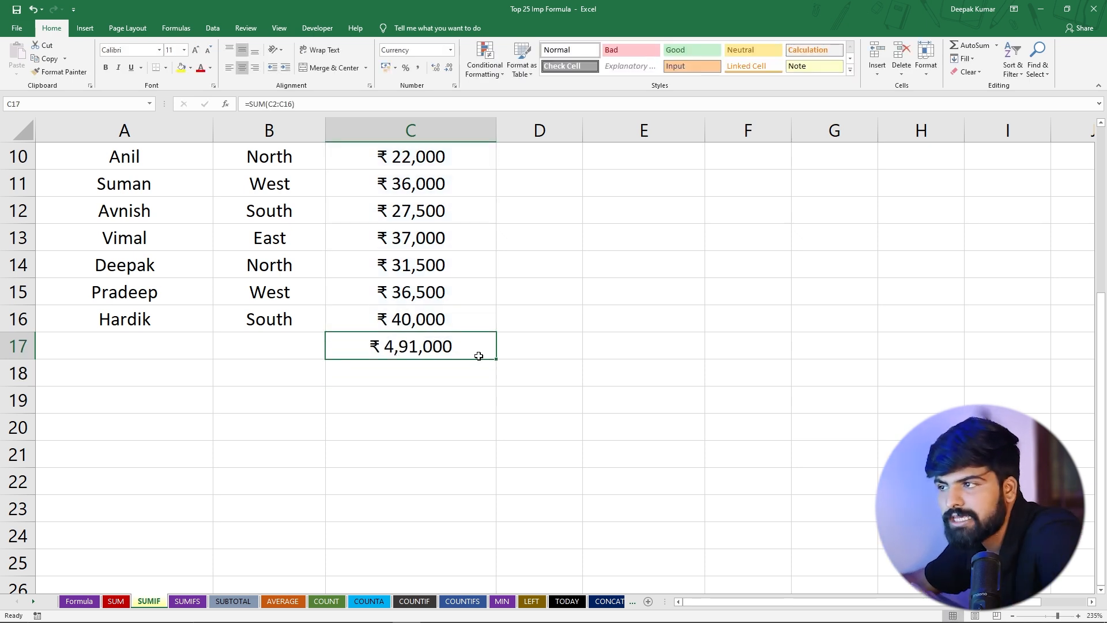
scroll(487, 360, up, 3)
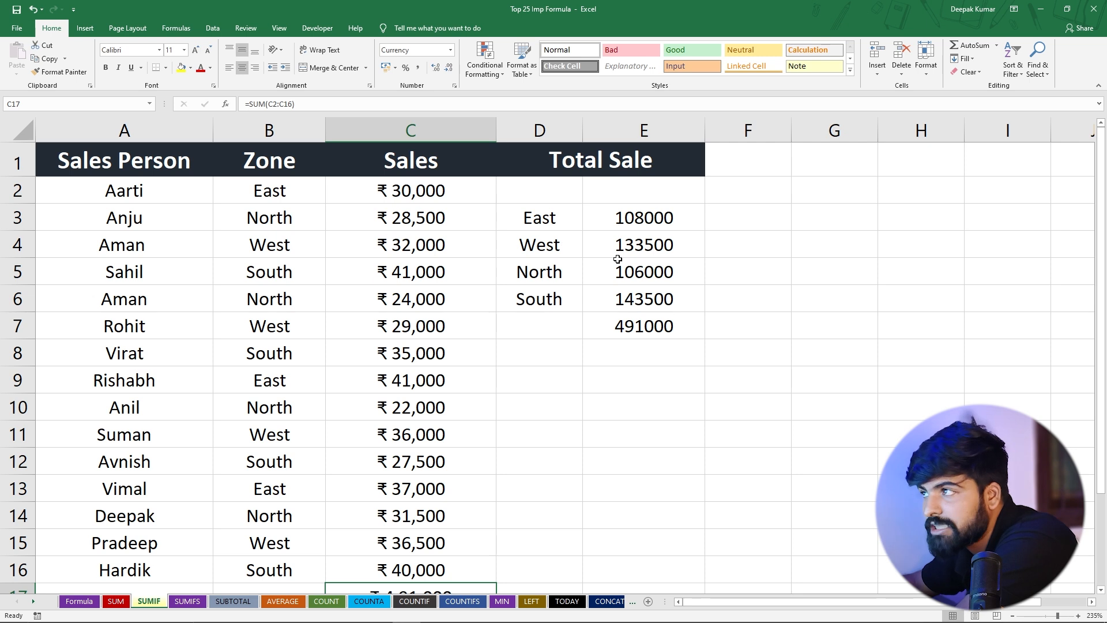
drag(549, 220, 649, 299)
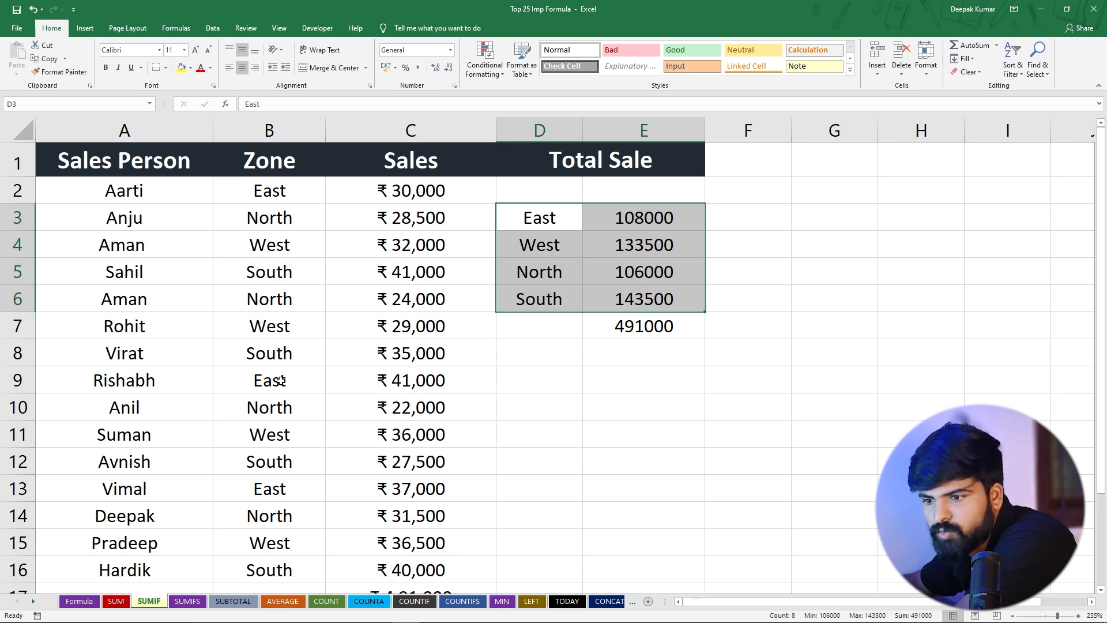
Open the SUMIFS practice sheet and review its Product and Region columns as the two criteria
click(188, 602)
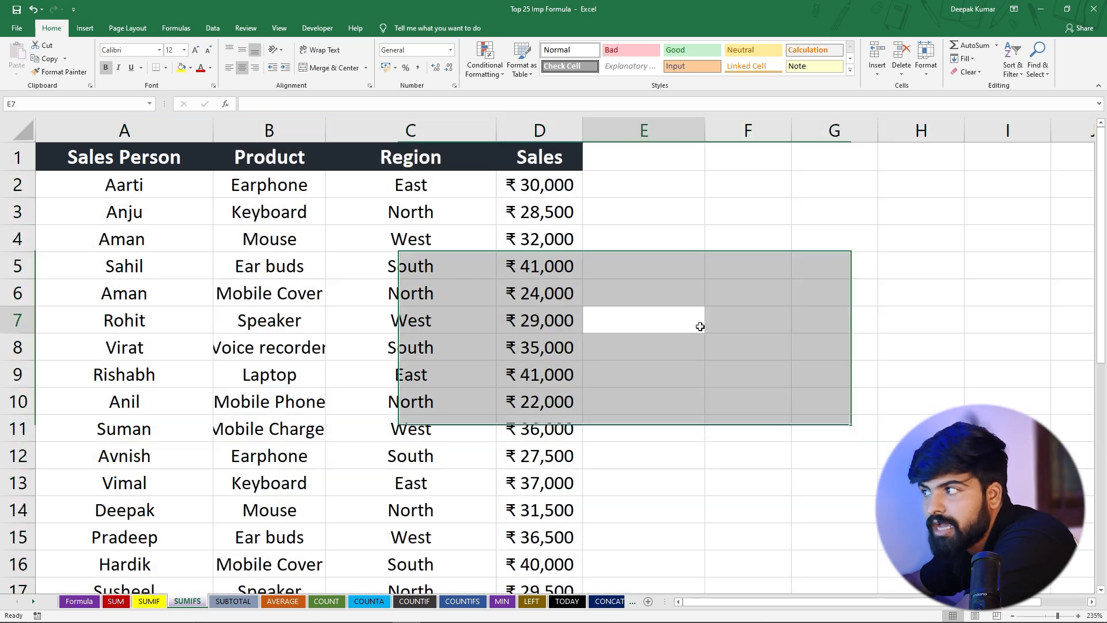
click(700, 327)
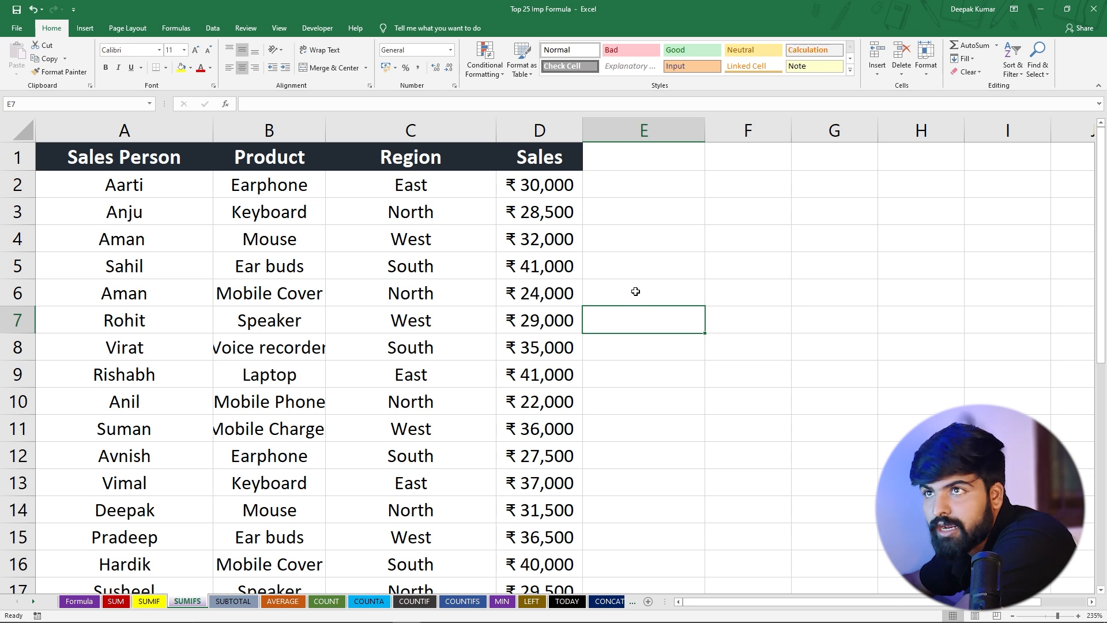
click(270, 131)
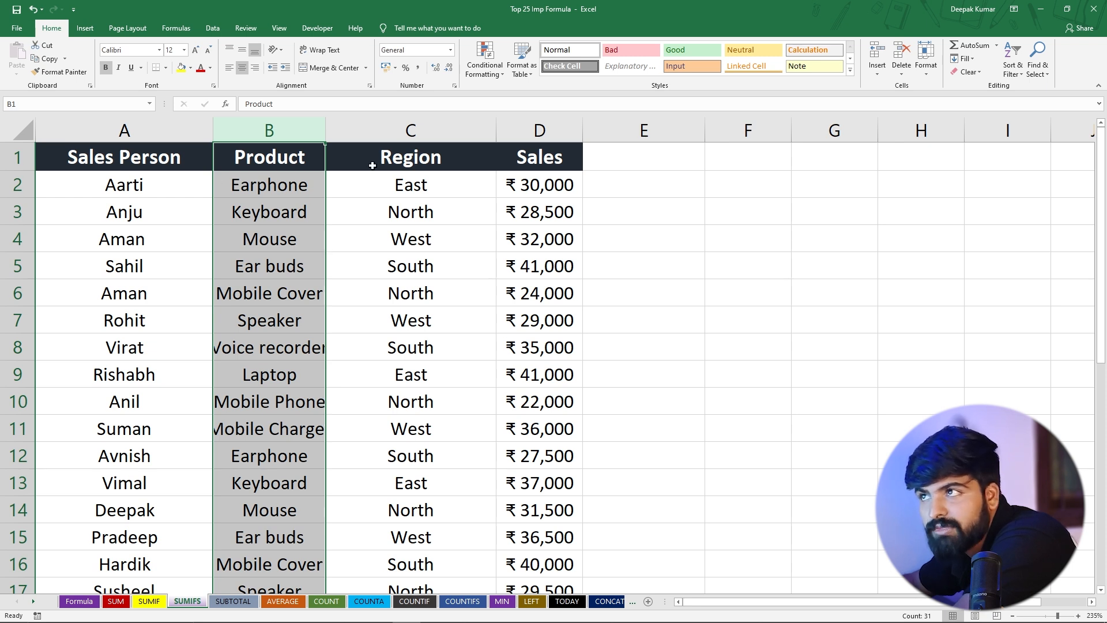
click(263, 186)
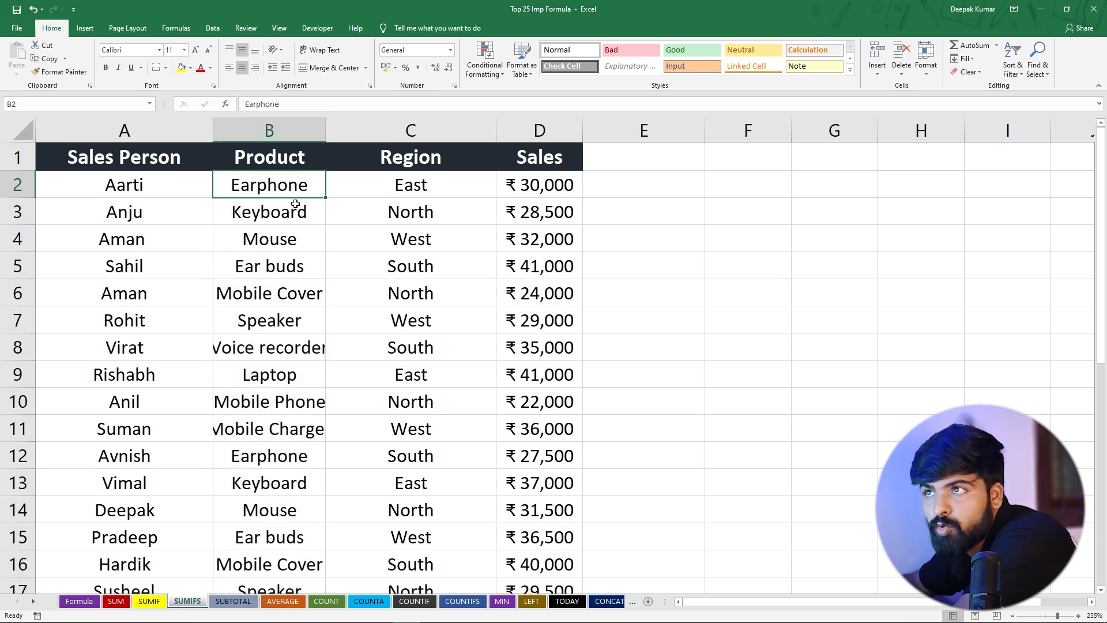
click(380, 189)
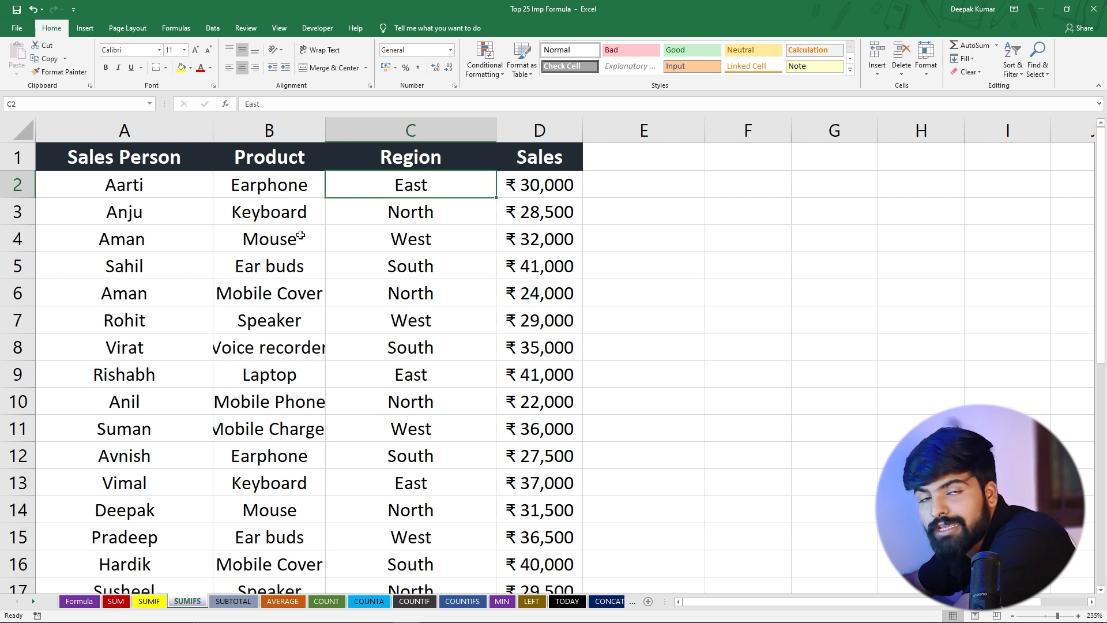
click(271, 187)
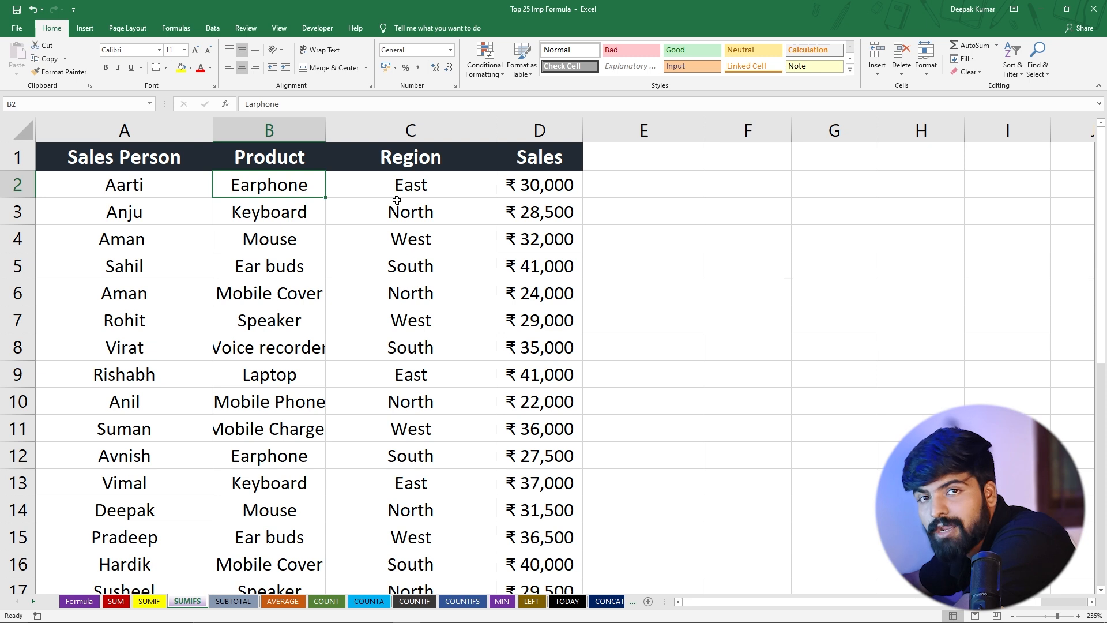
Start a SUMIFS formula in cell E5 with D2:D31 as the sum range
click(642, 269)
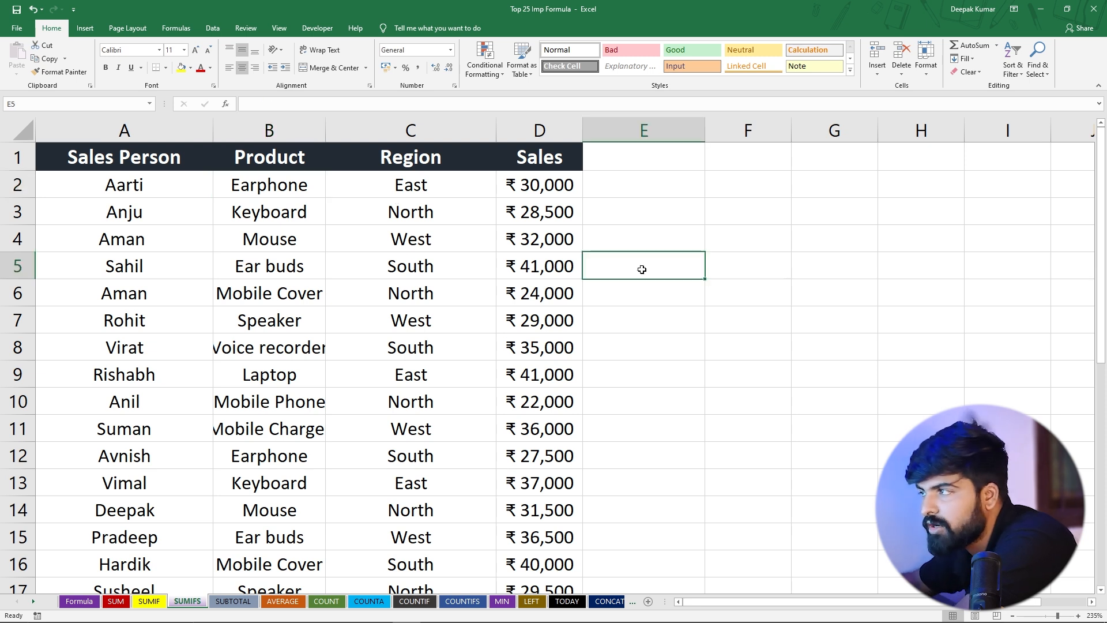
text(=)
text(sumifs)
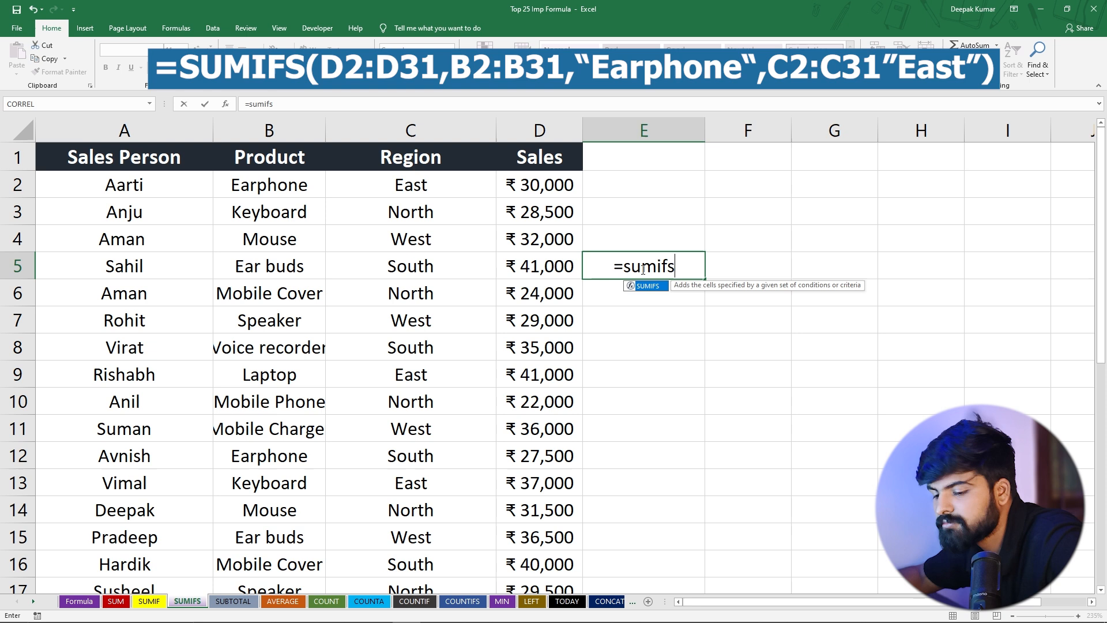
key(Tab)
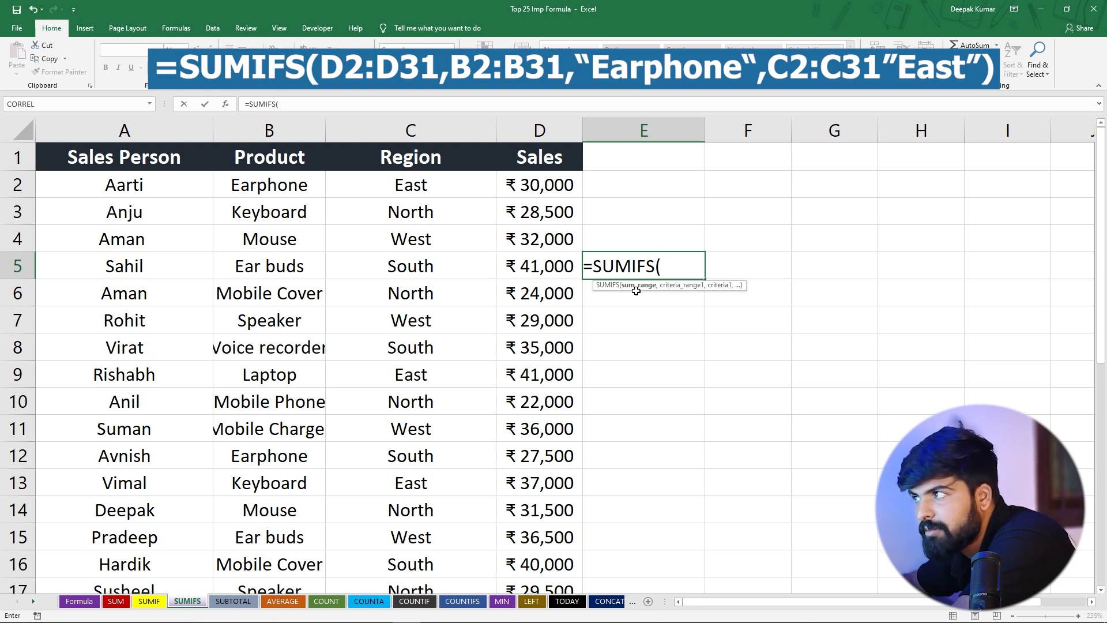
drag(539, 185, 605, 309)
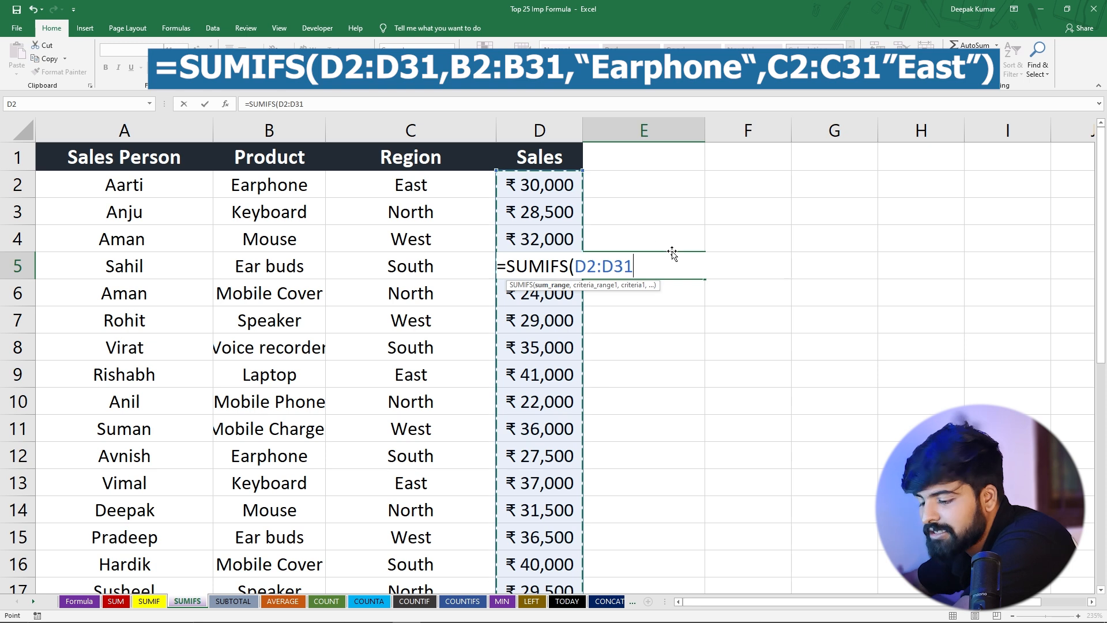
text(,)
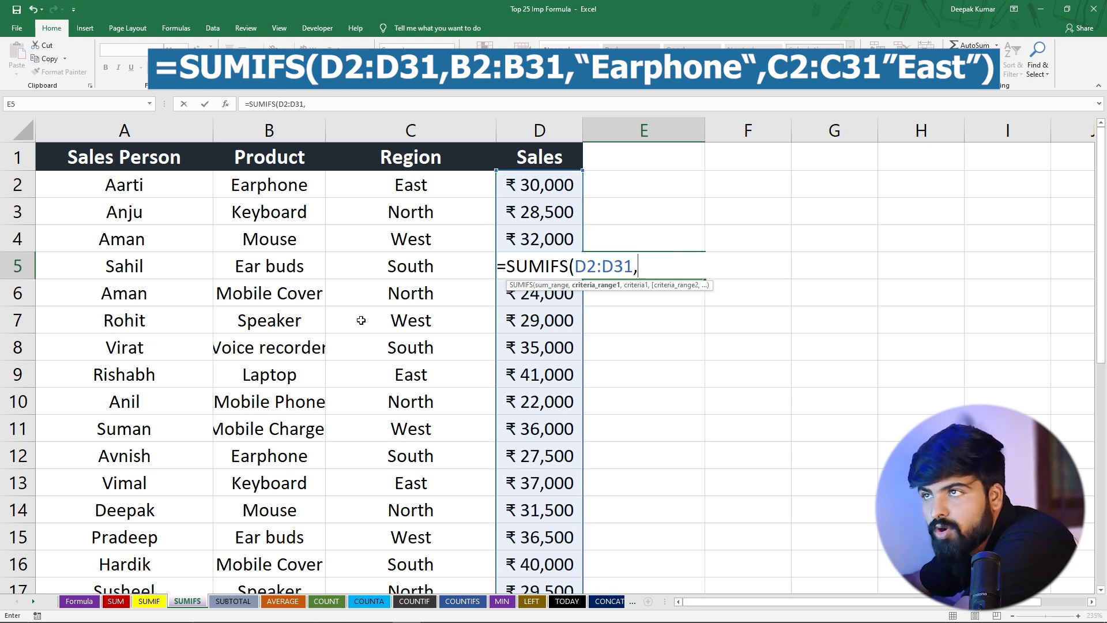
Add B2:B31 as the first criteria range of the SUMIFS formula, with "Earphone" as its criterion
drag(266, 183, 305, 481)
scroll(309, 363, up, 6)
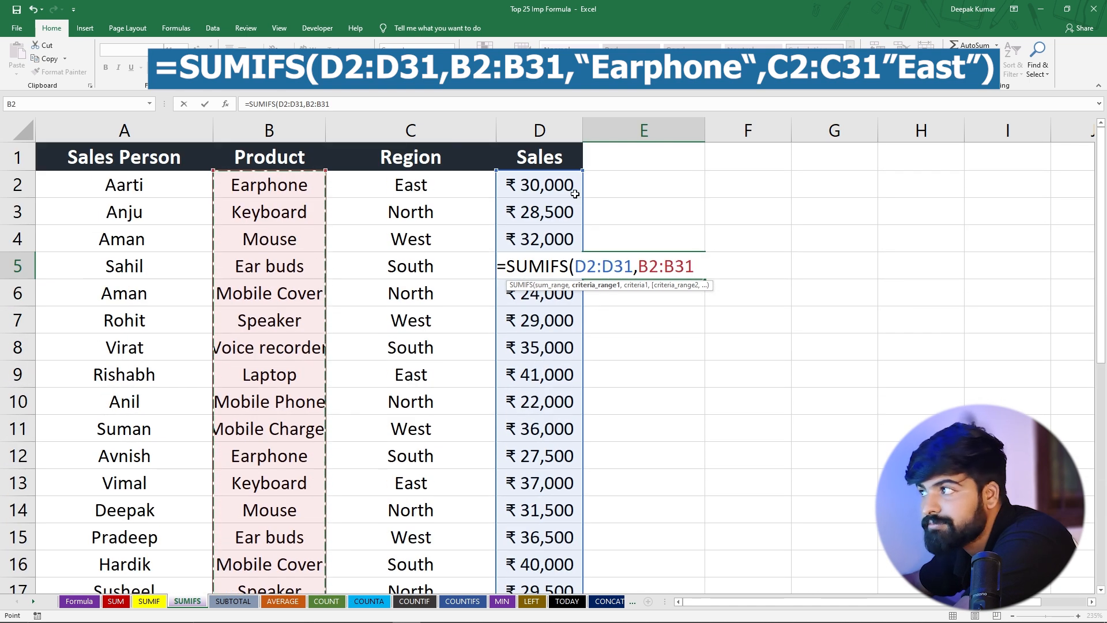
text(,)
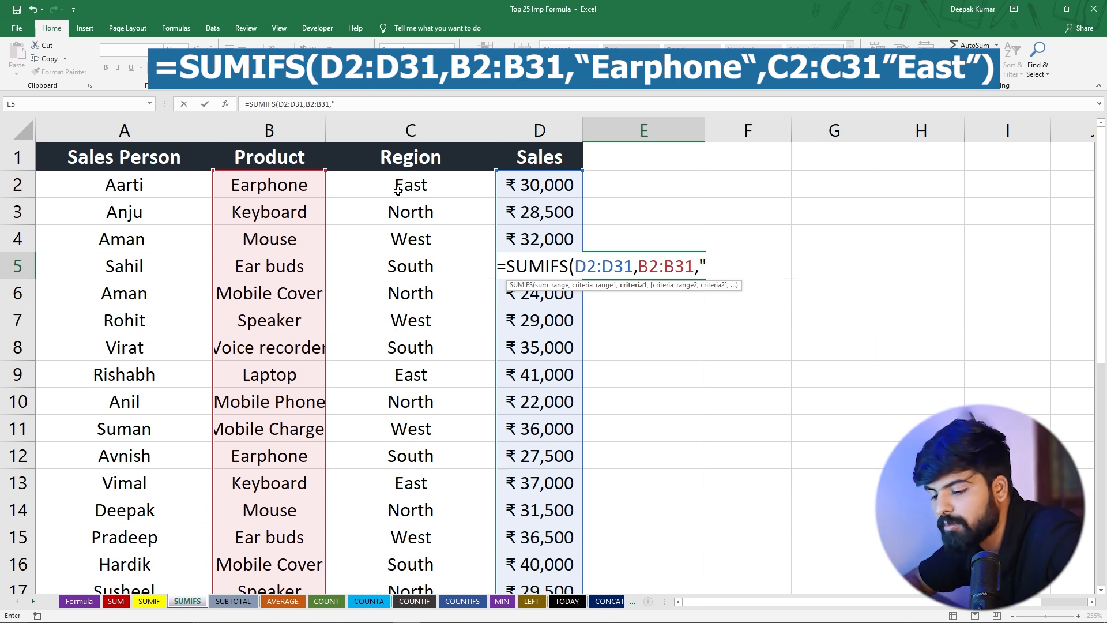
text(phone")
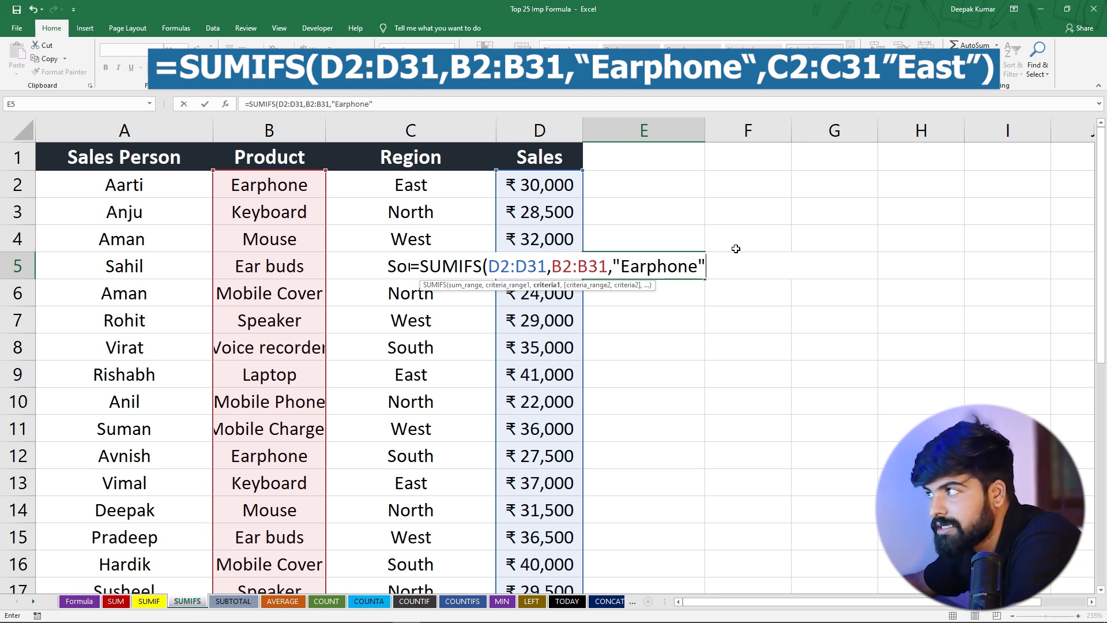
Add C2:C31 as the second criteria range with "East" as its criterion, and complete the SUMIFS formula in E5
text(,)
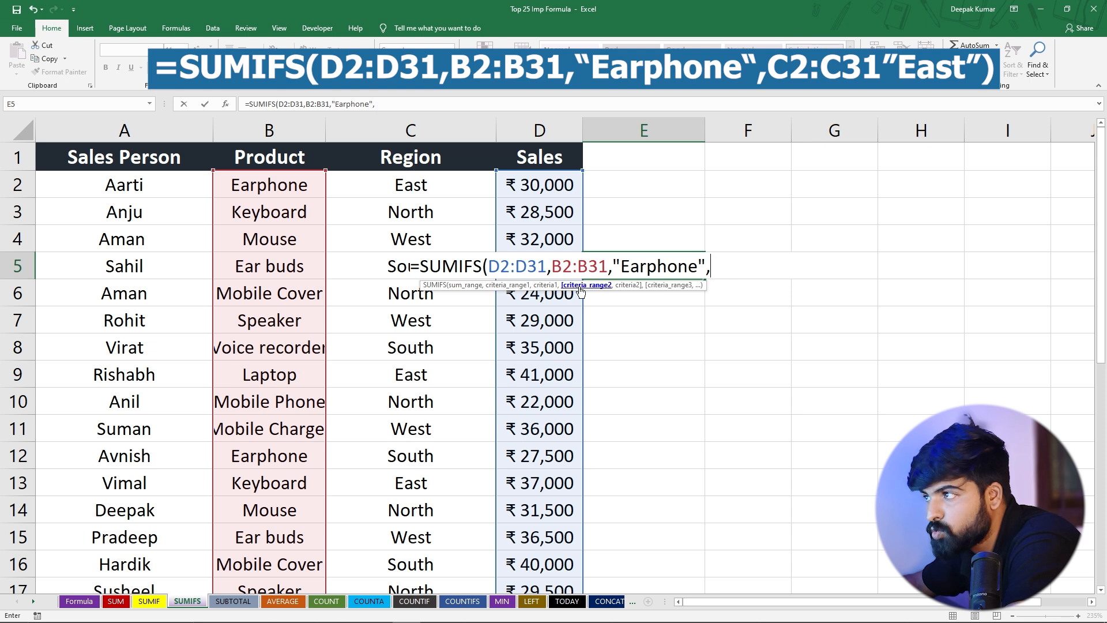
drag(378, 185, 443, 416)
scroll(434, 326, up, 1)
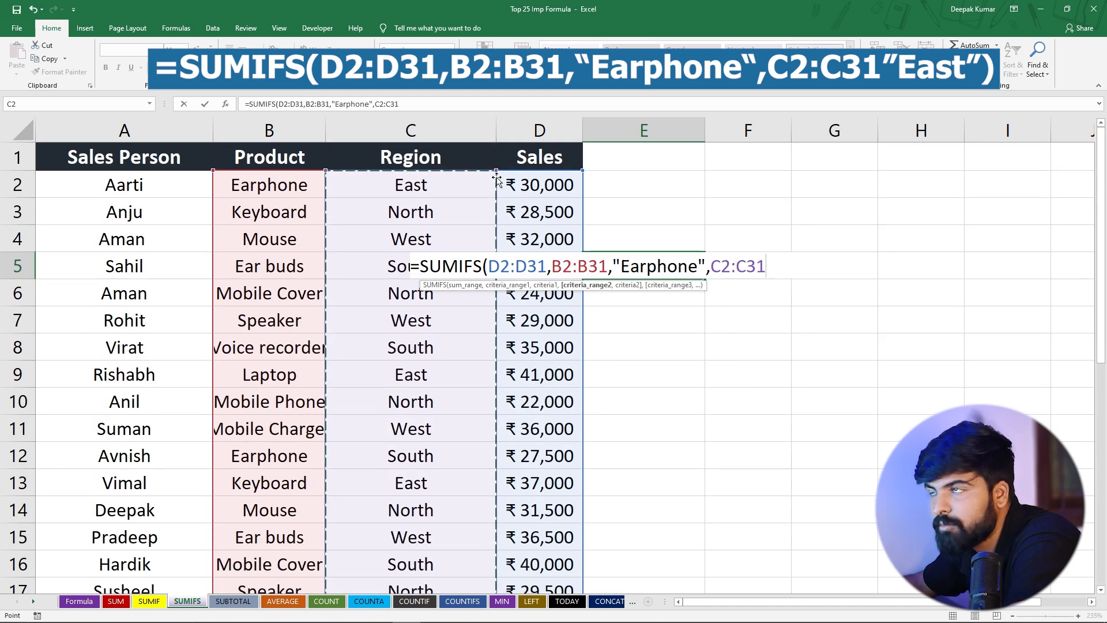
text(,)
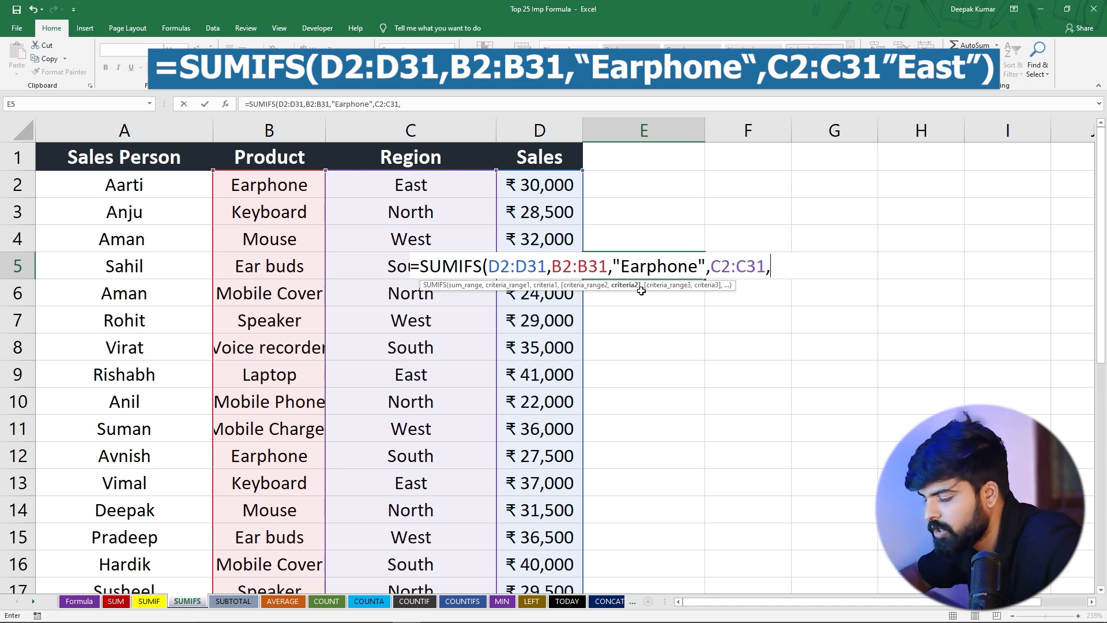
text("Ea)
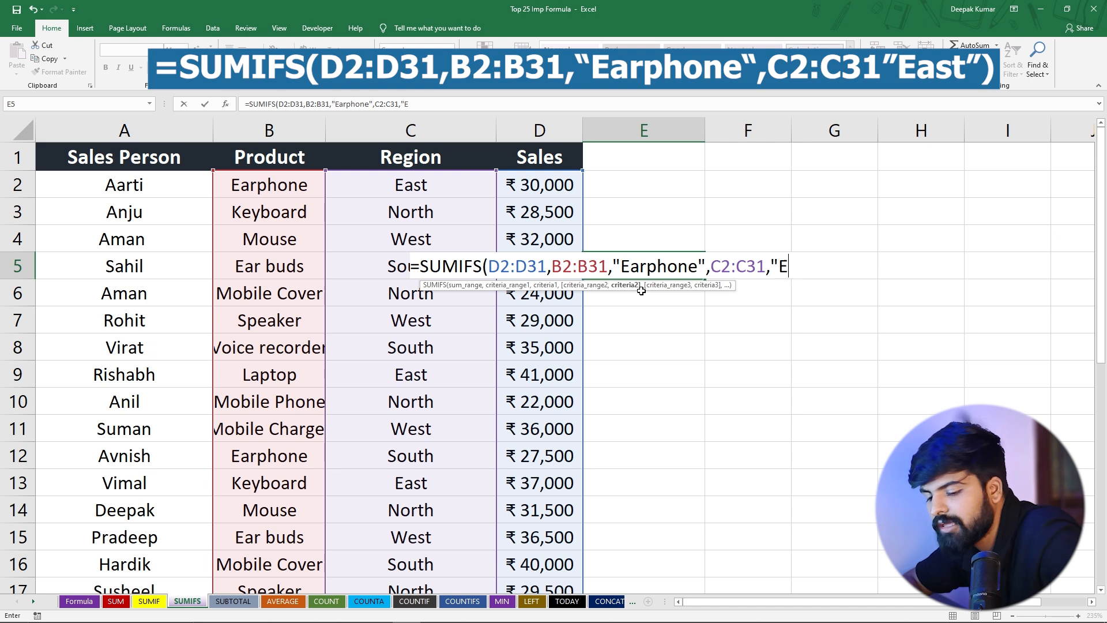
text(st)
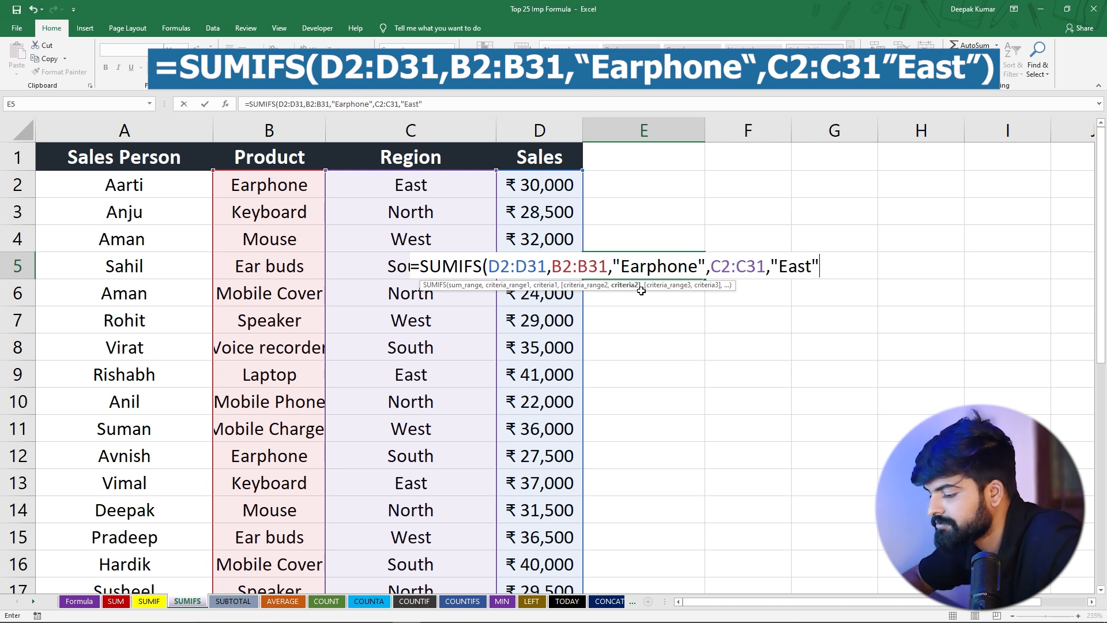
text("))
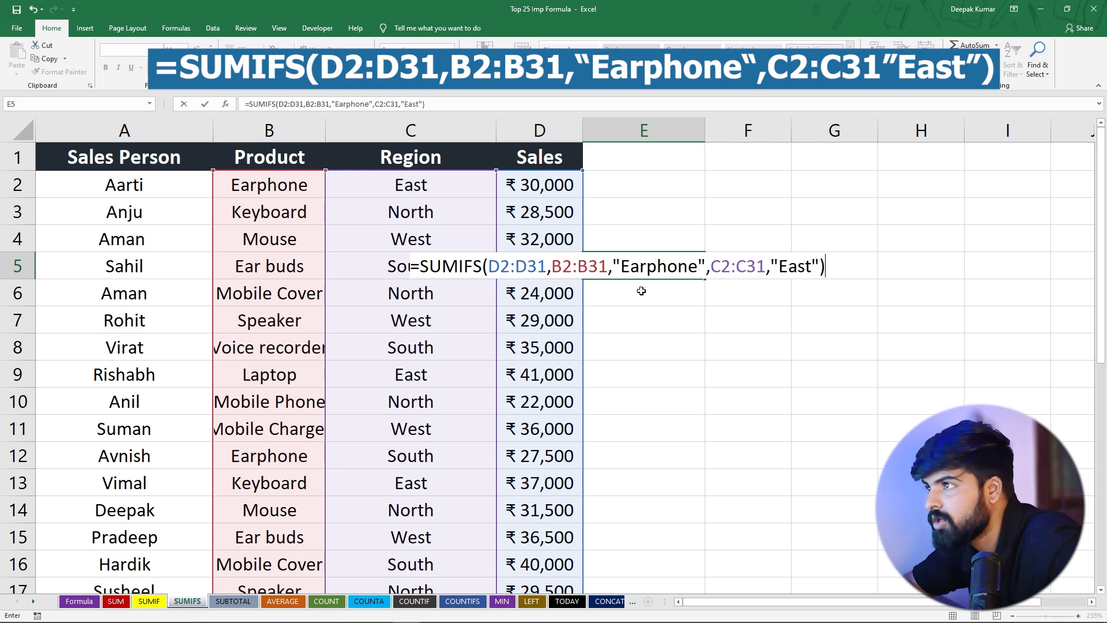
key(Return)
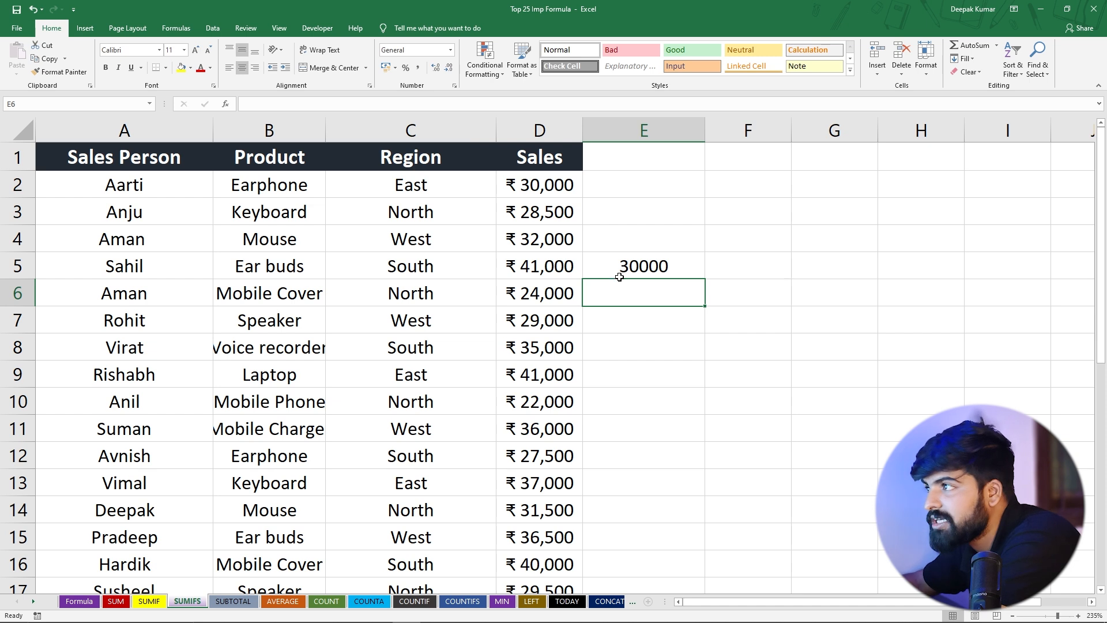
Check the SUMIFS result in E5 against the product, region and sales values of the Earphone rows 2 and 12
click(635, 263)
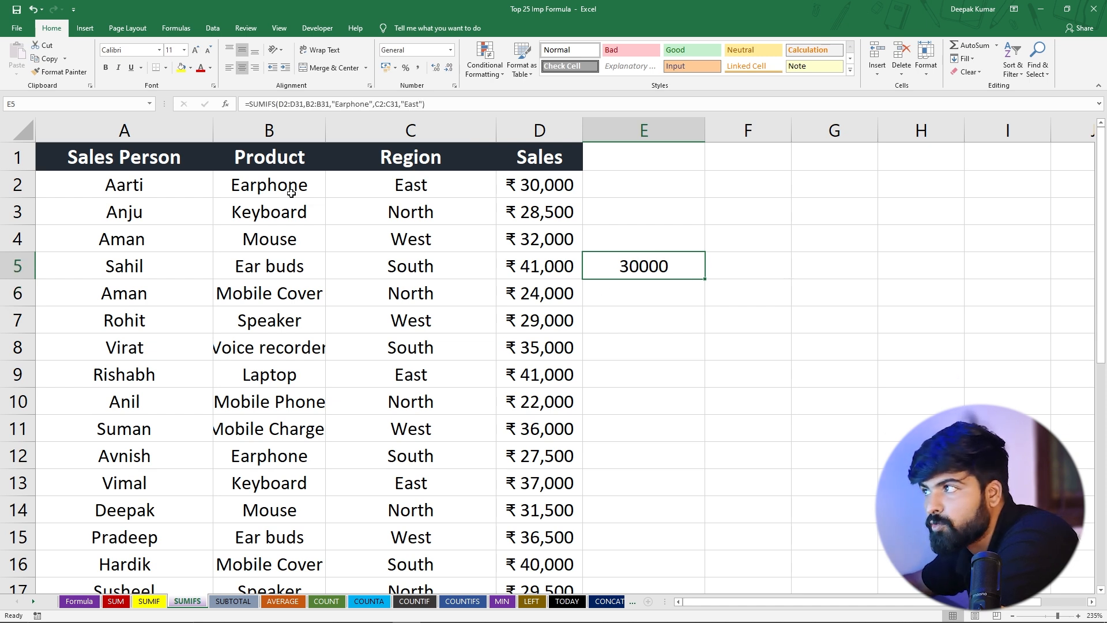
click(236, 185)
drag(236, 185, 573, 185)
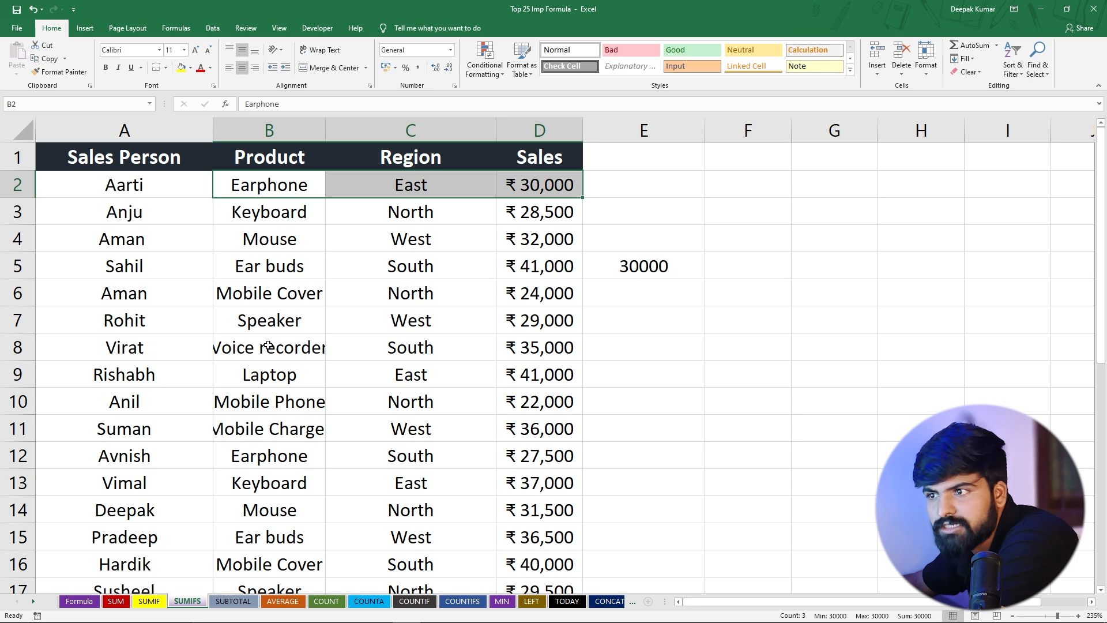
scroll(266, 403, down, 1)
click(320, 375)
drag(332, 376, 536, 376)
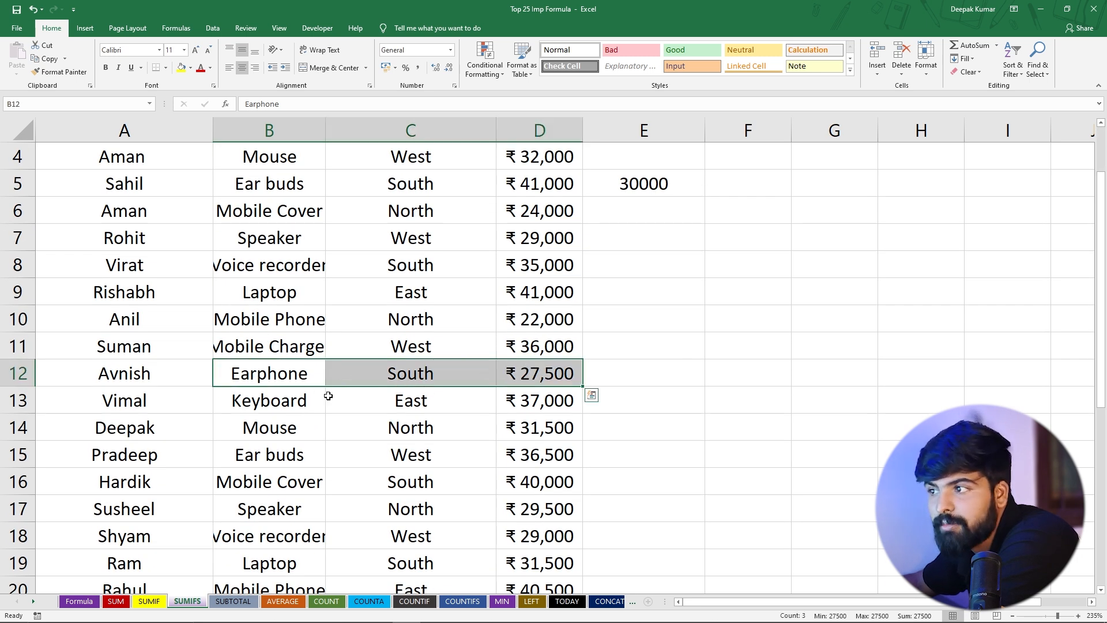
click(399, 374)
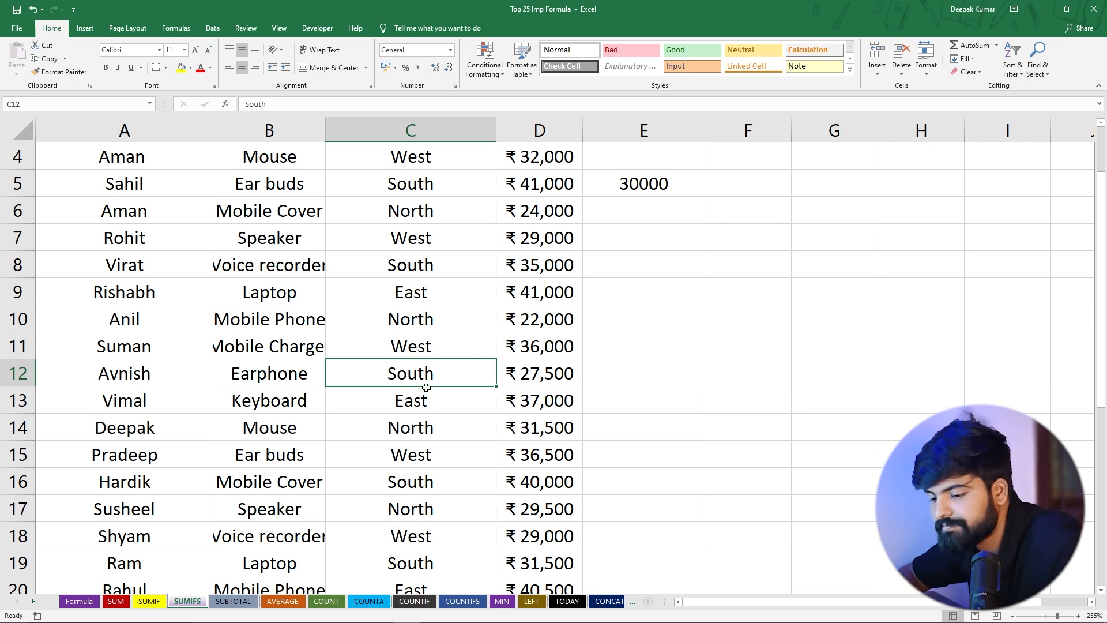
Change the region in C12 to East and check the recalculated SUMIFS total in E5
text(East)
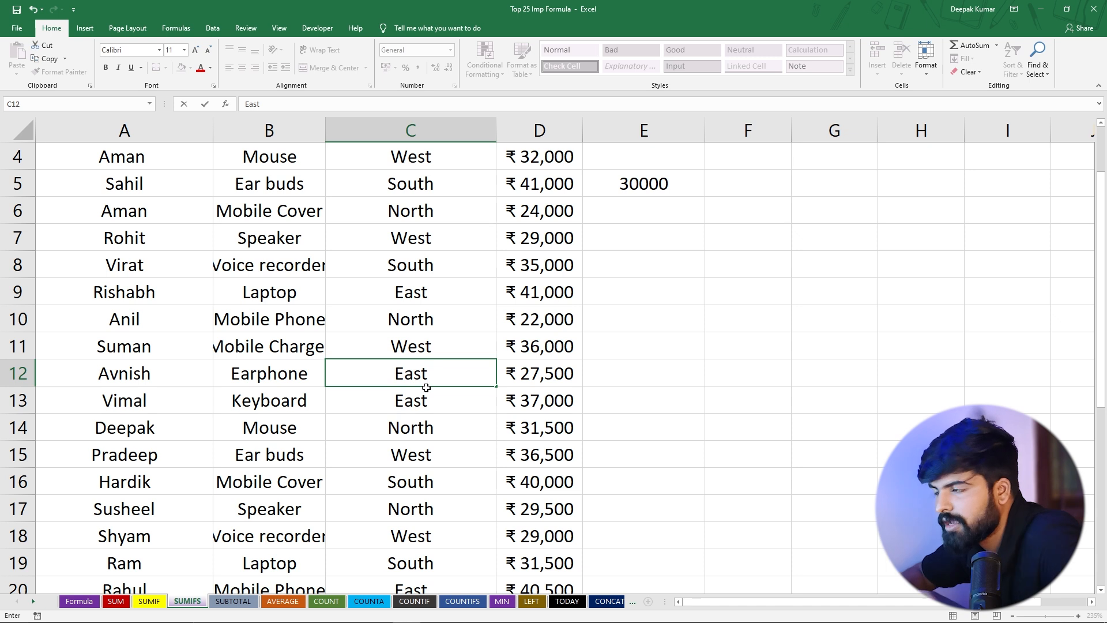
key(Return)
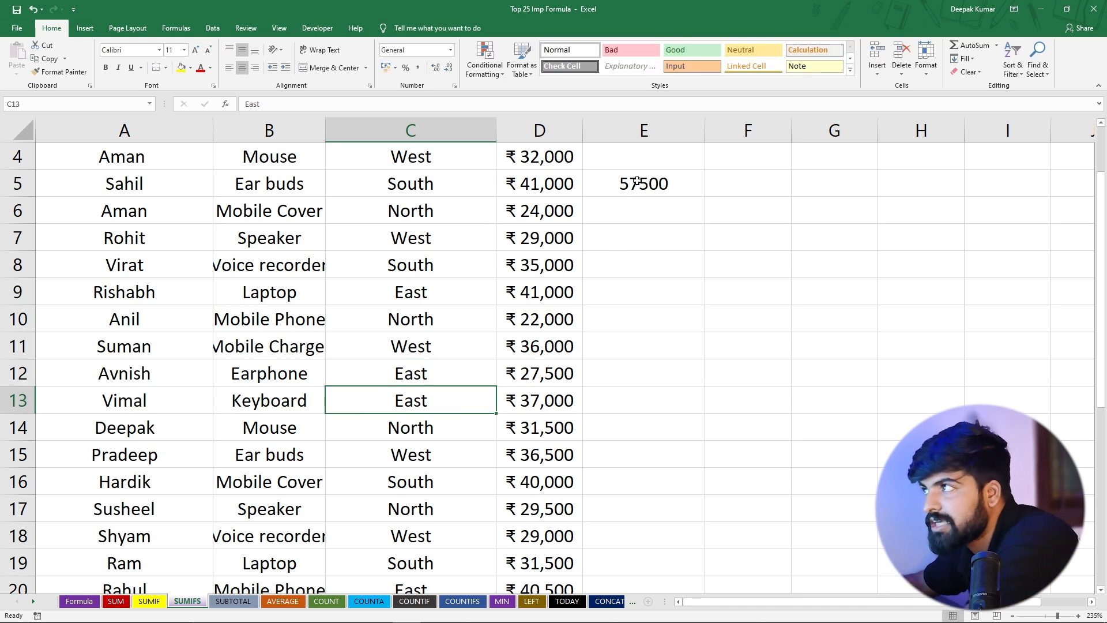
click(621, 192)
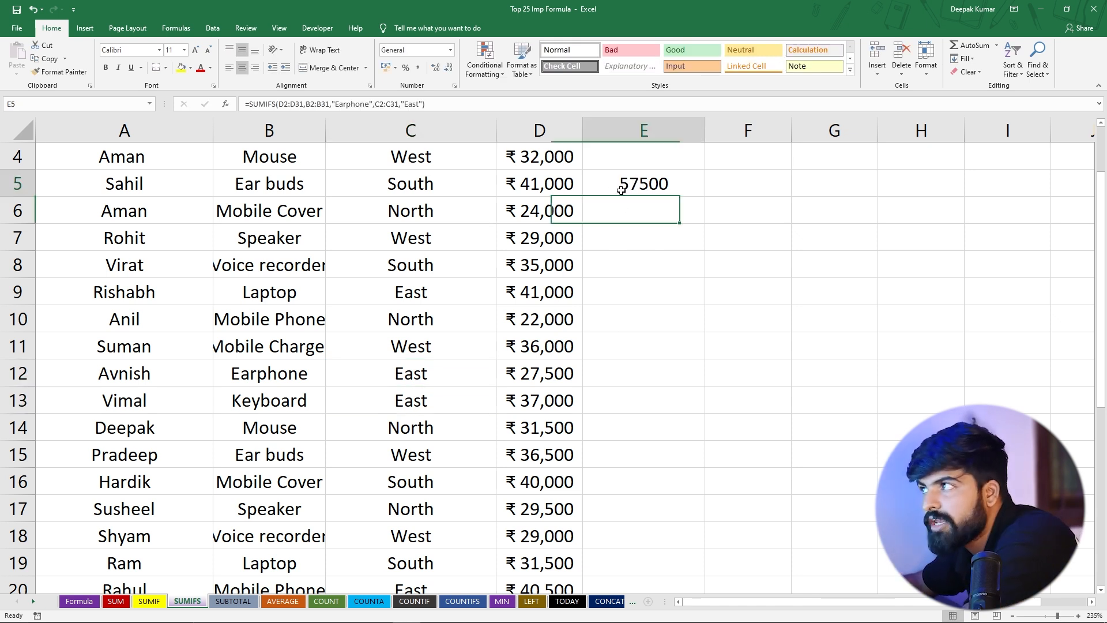
scroll(590, 307, up, 1)
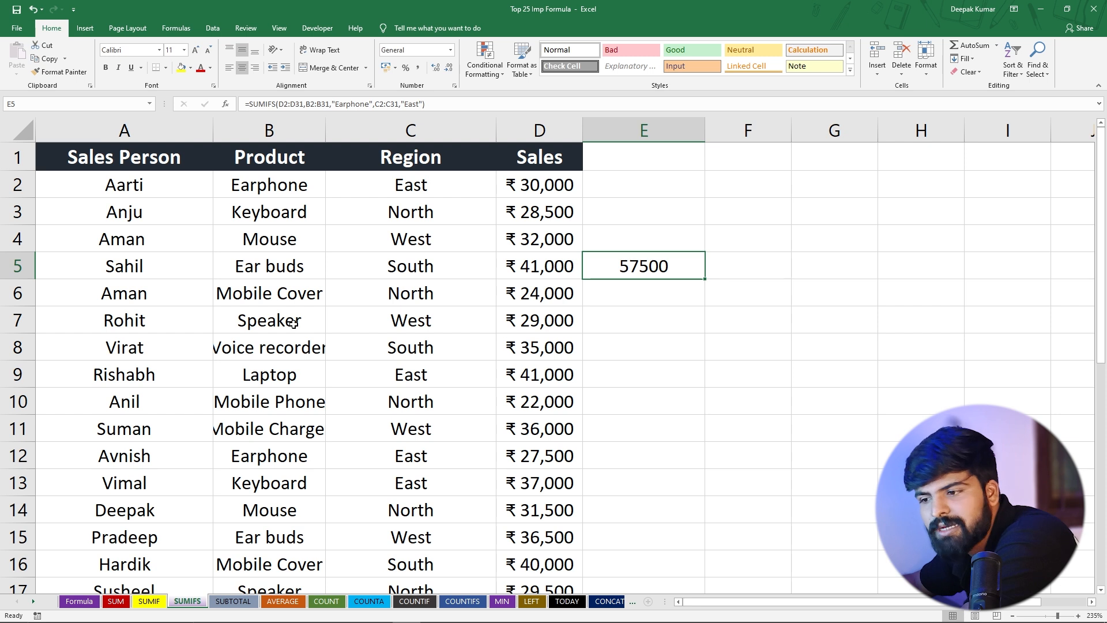
On the SUBTOTAL sheet, total the Sales column with =SUM(G4:G22) in cell G23
click(222, 603)
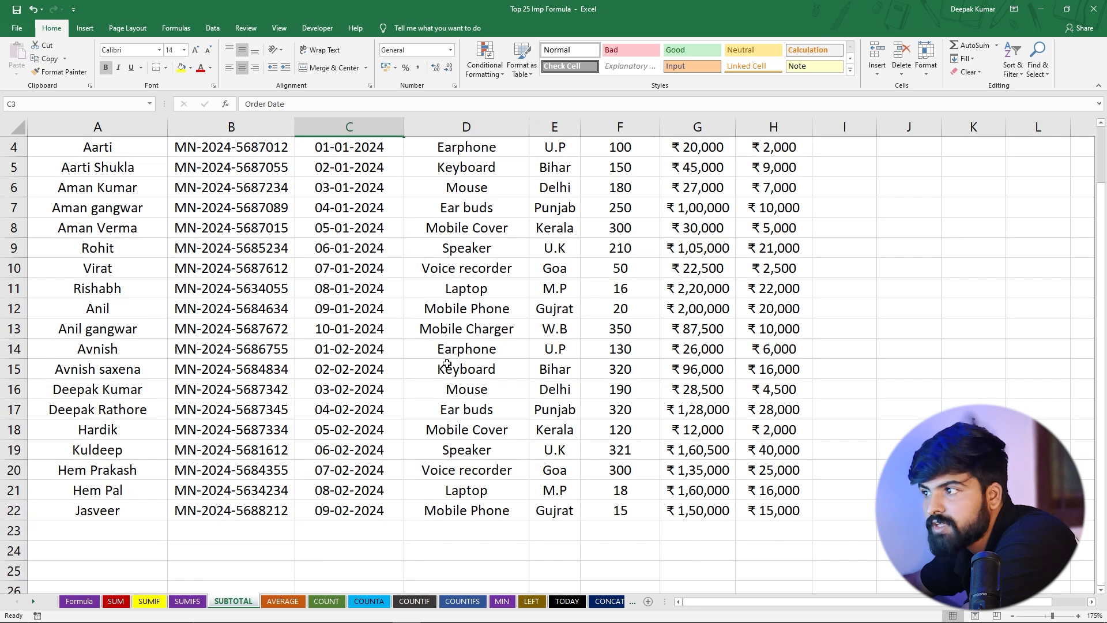
click(463, 271)
scroll(721, 204, down, 2)
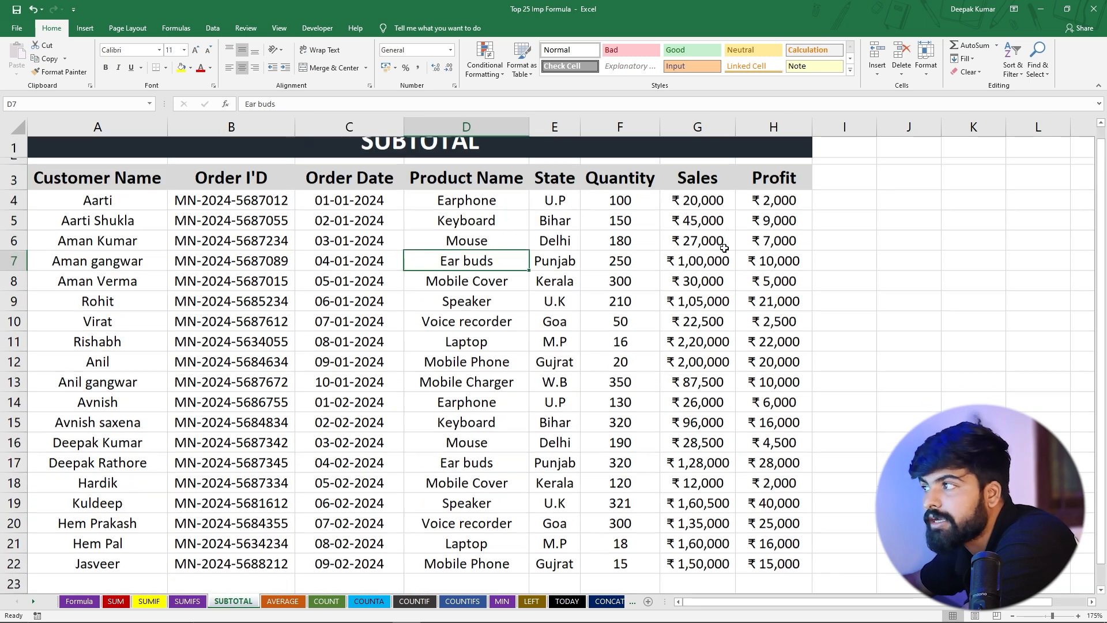
scroll(434, 327, up, 2)
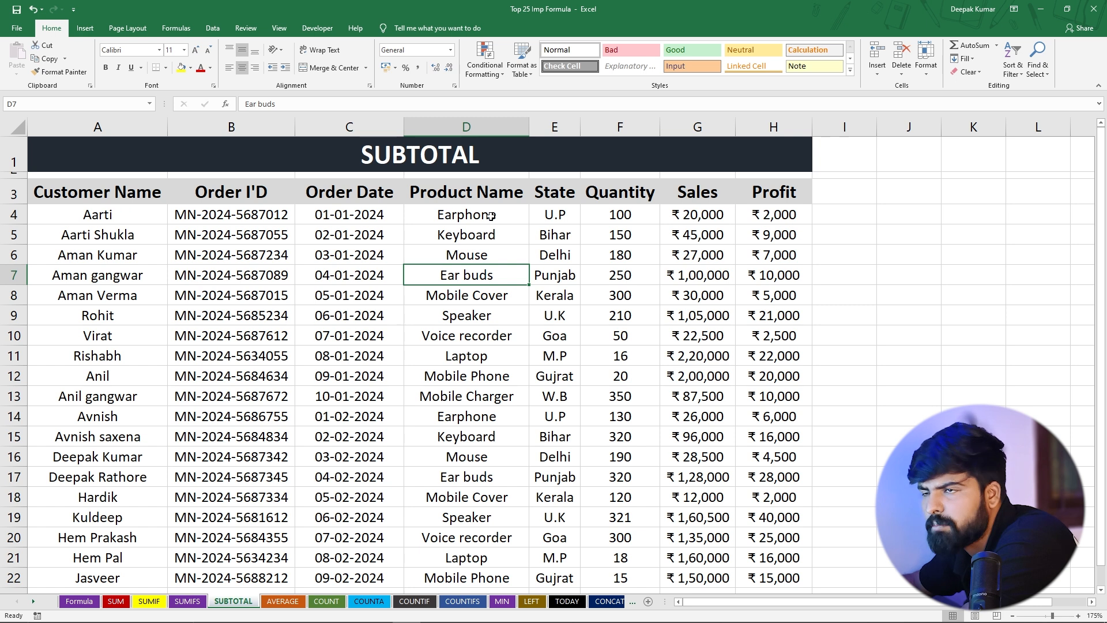
scroll(685, 310, down, 3)
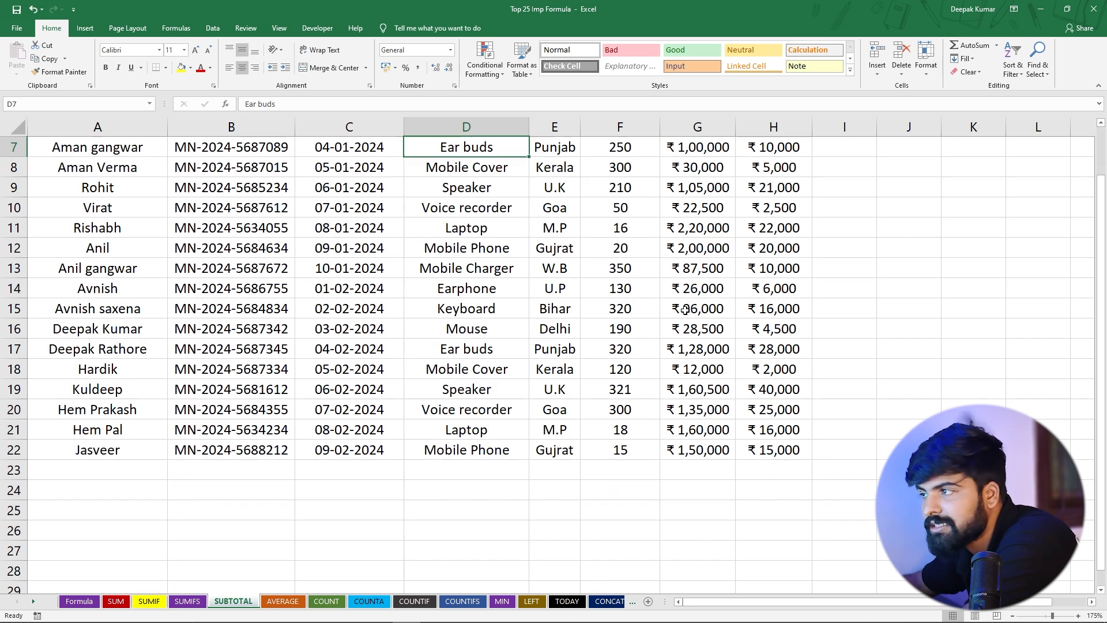
click(685, 415)
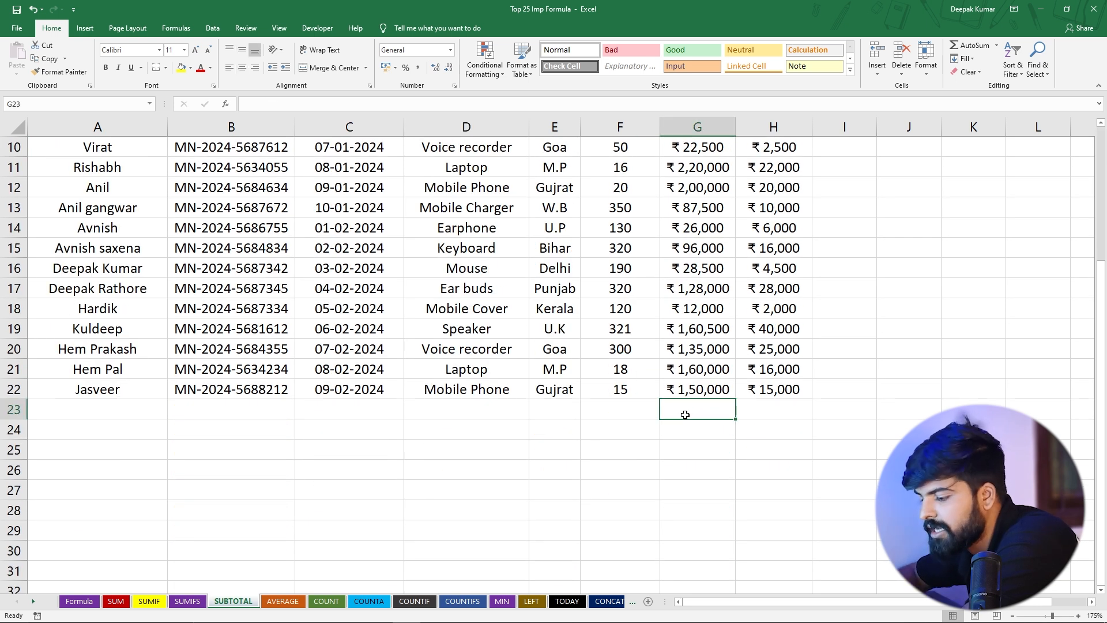
double_click(685, 415)
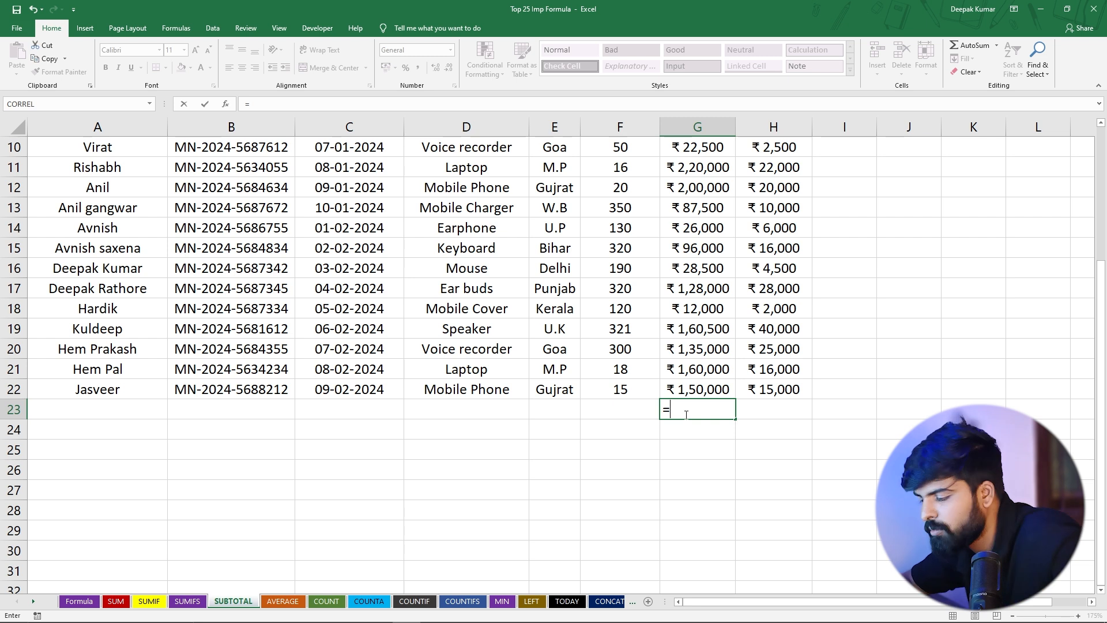
key(Escape)
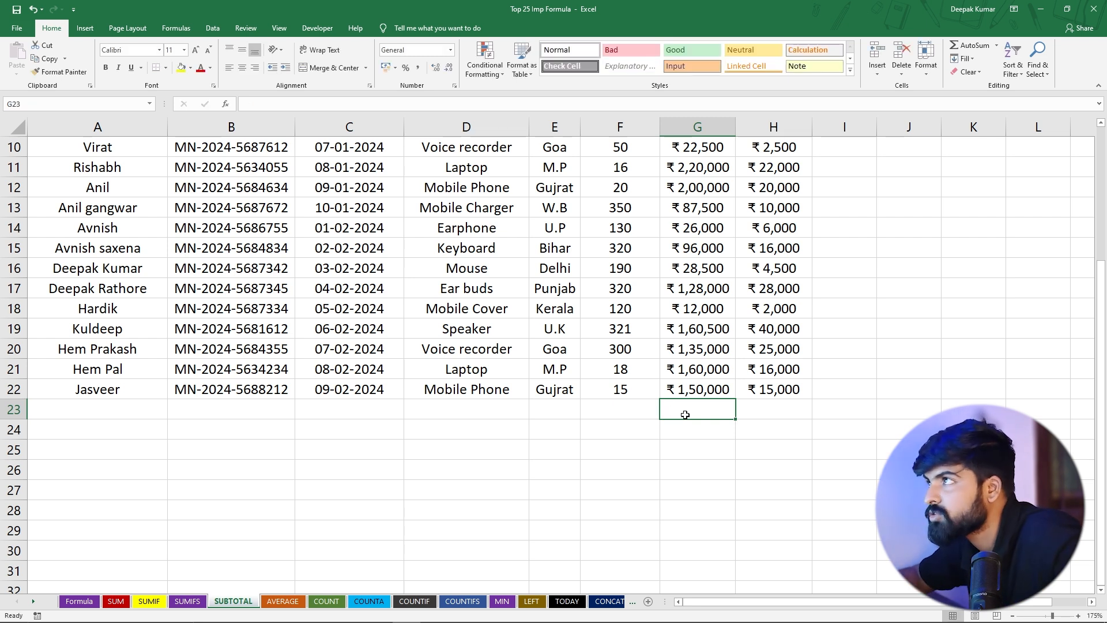
key(alt+equal)
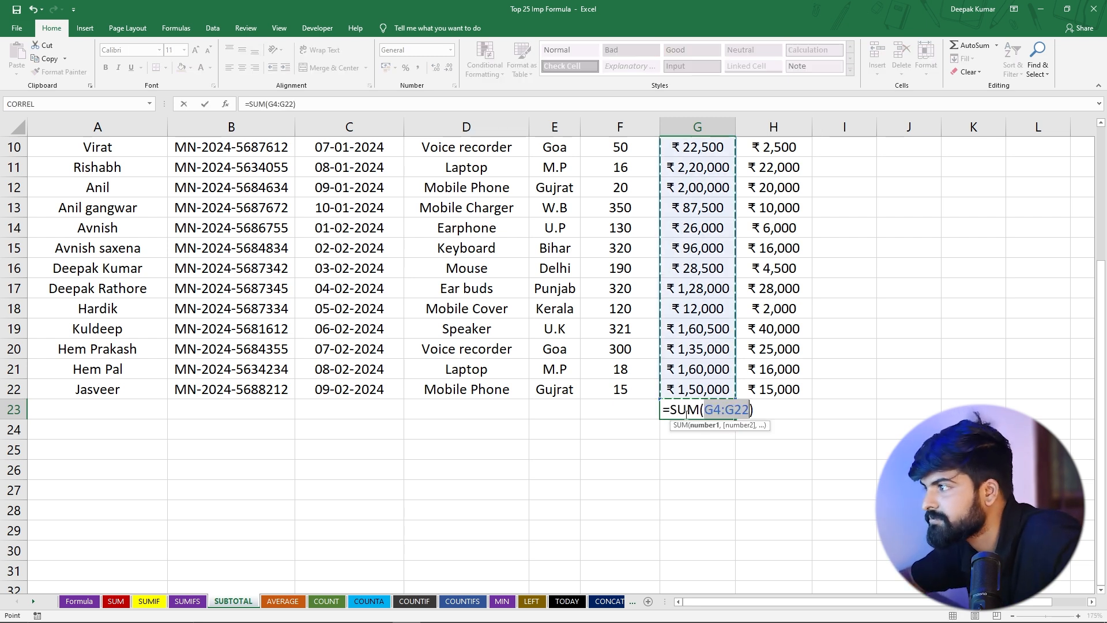
key(Return)
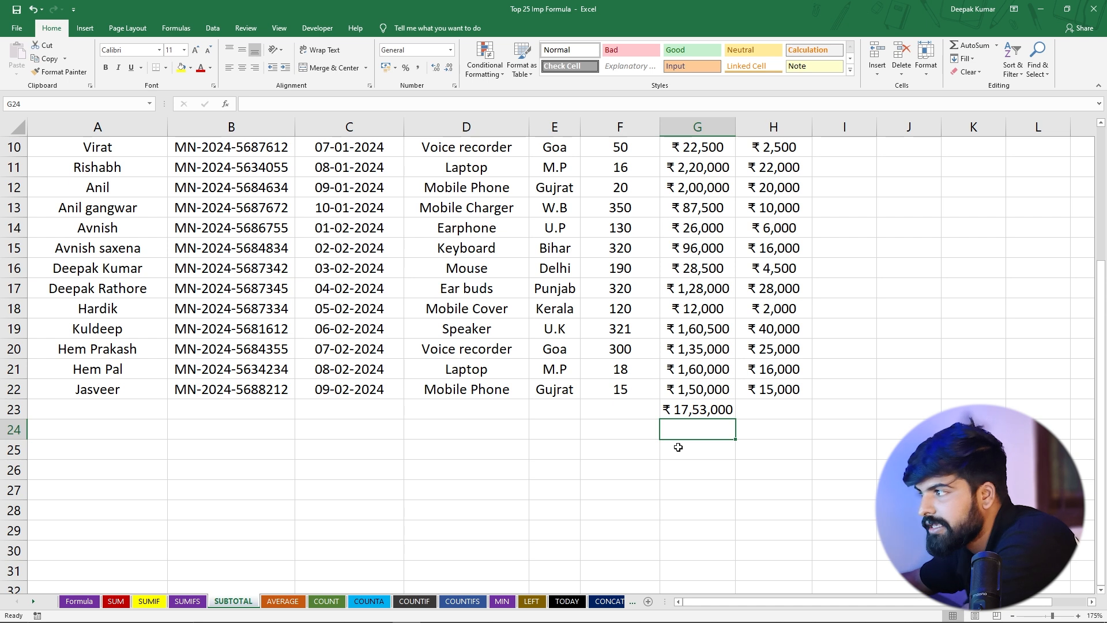
click(696, 413)
scroll(696, 413, up, 3)
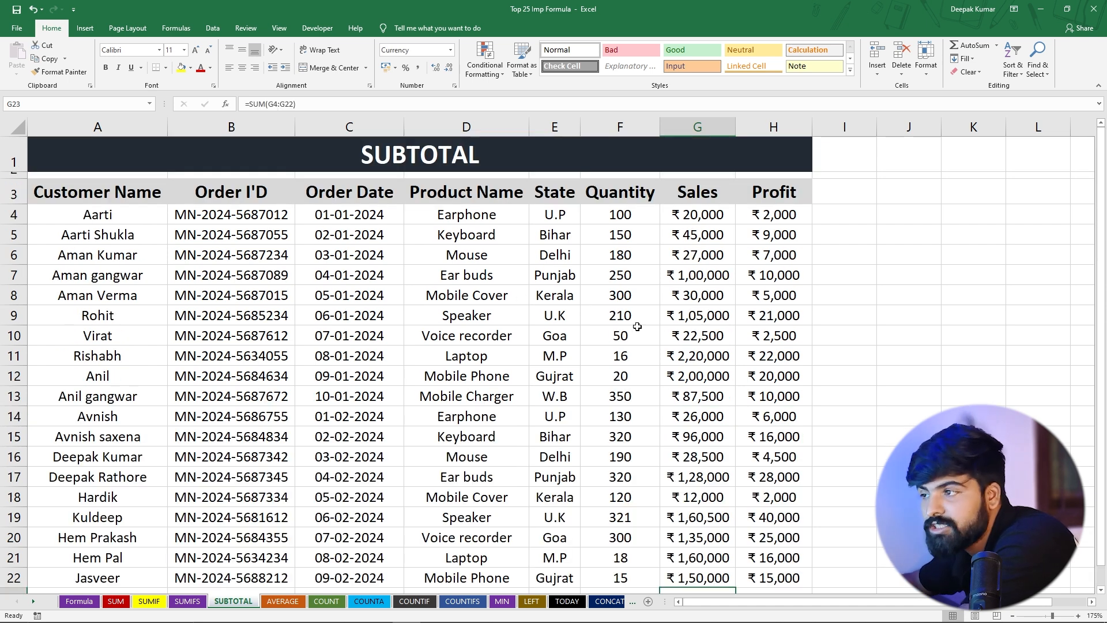
Add filters to the order table A3:H22, leaving the total in row 23 out of the range
click(436, 361)
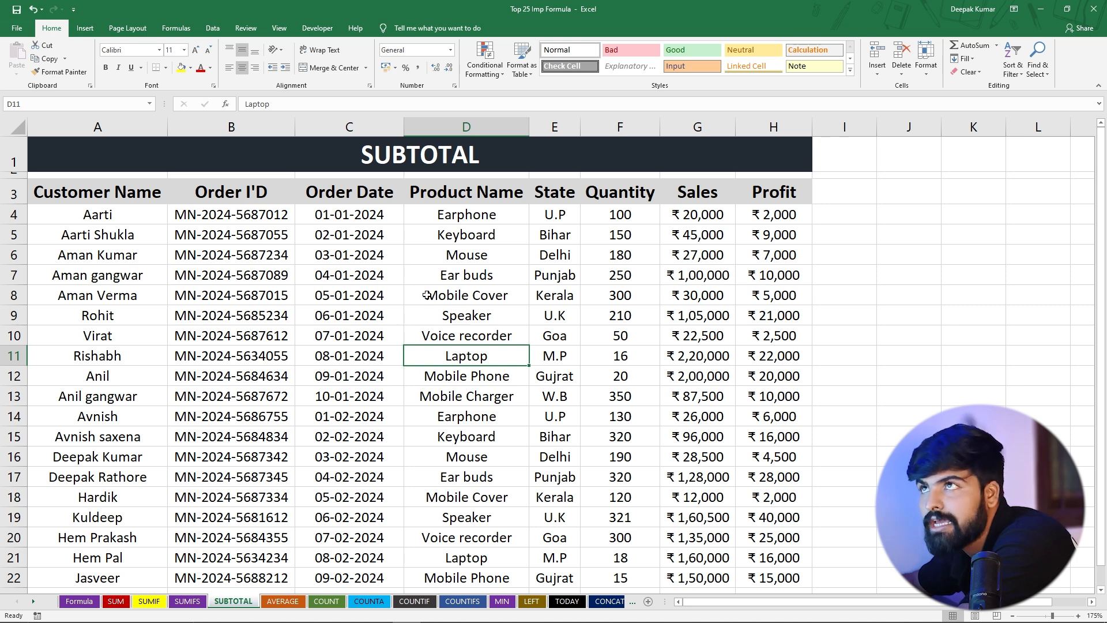
click(212, 28)
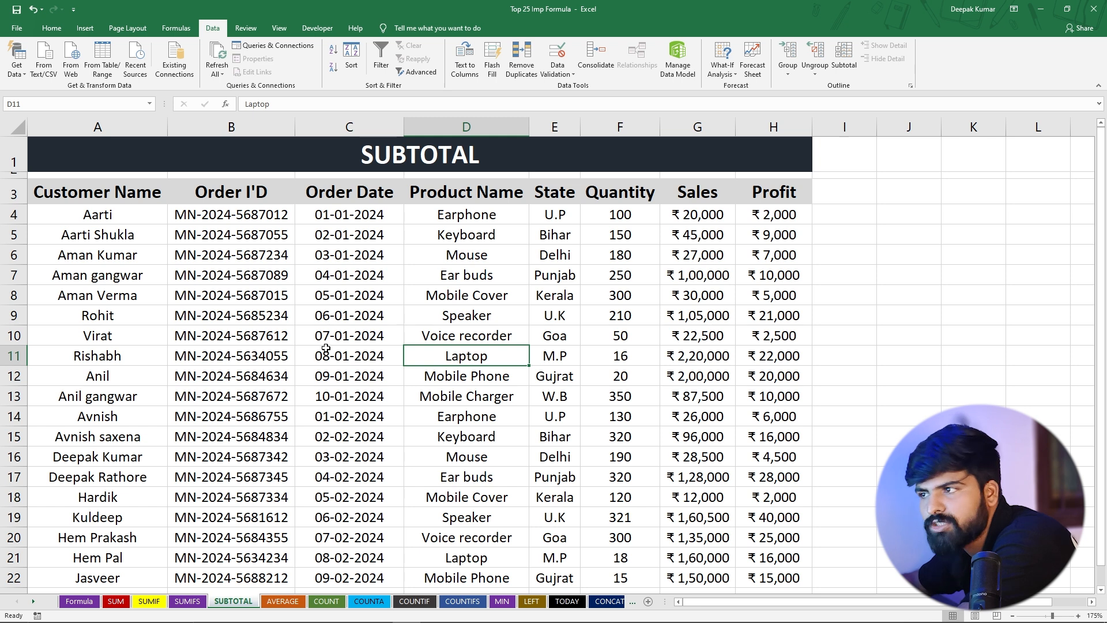
key(ctrl+a)
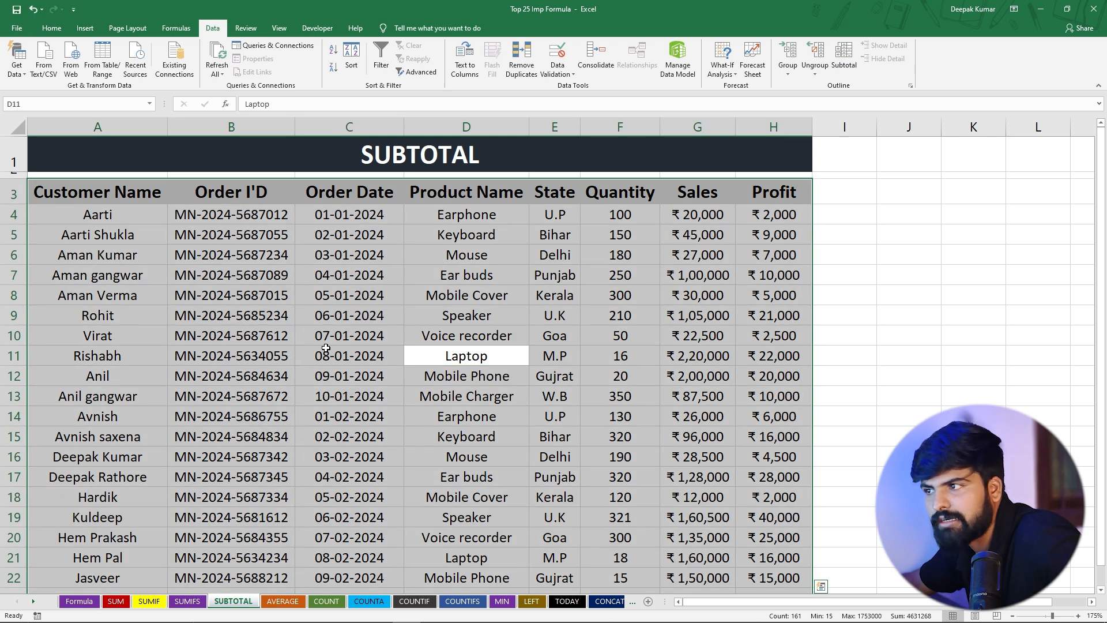
scroll(375, 340, down, 5)
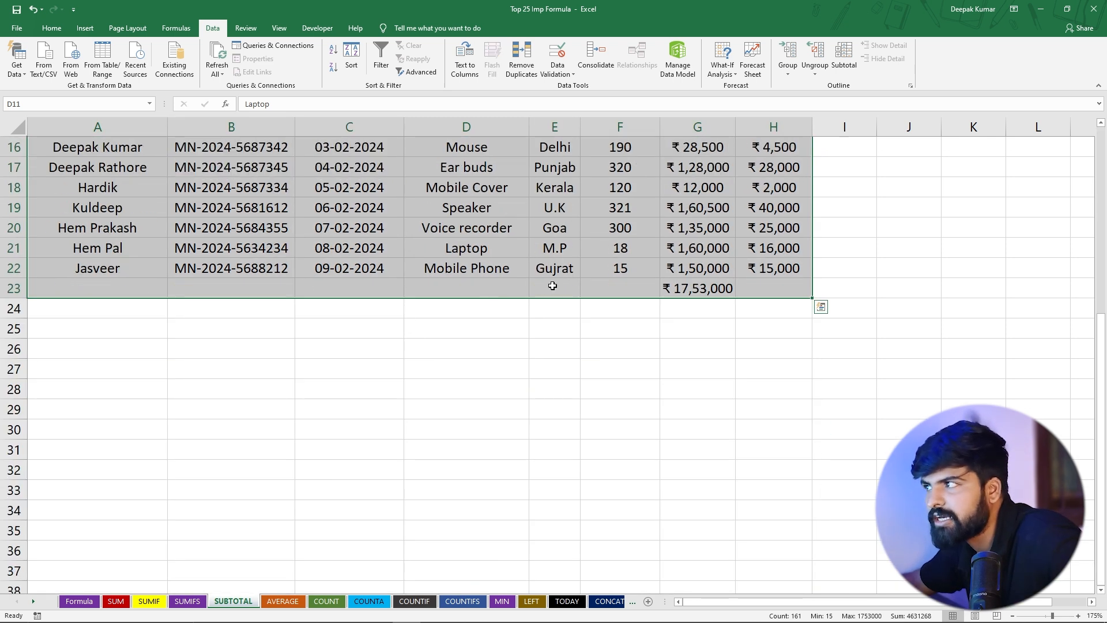
click(678, 288)
scroll(404, 288, up, 5)
click(126, 195)
scroll(126, 195, down, 4)
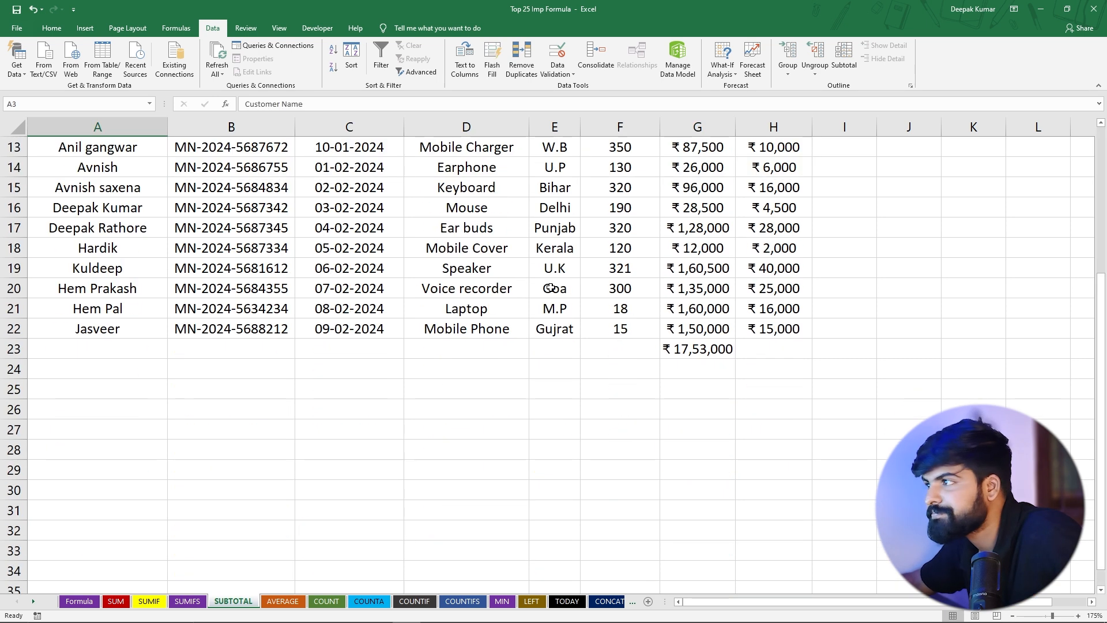
shift+click(809, 333)
scroll(632, 329, up, 4)
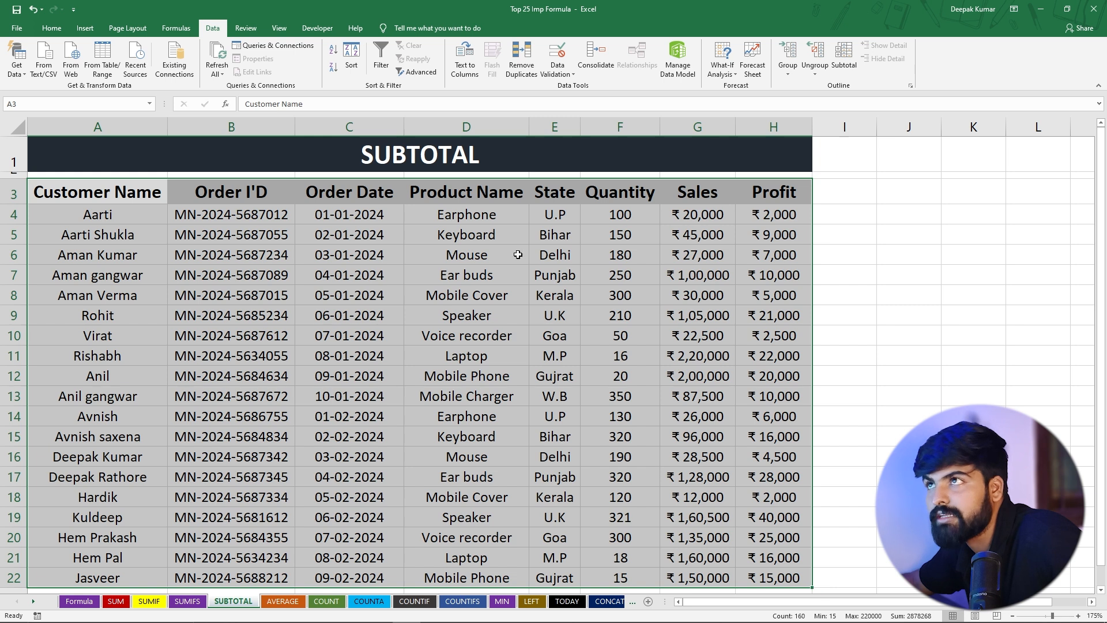
click(380, 58)
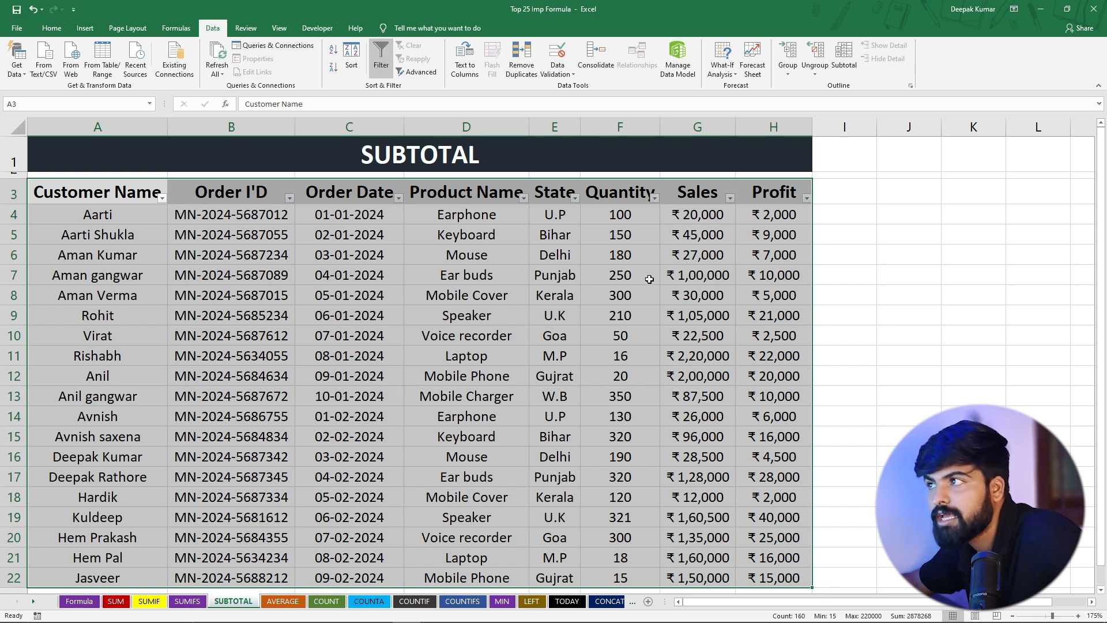
Filter the Product Name column to show only Laptop
click(642, 289)
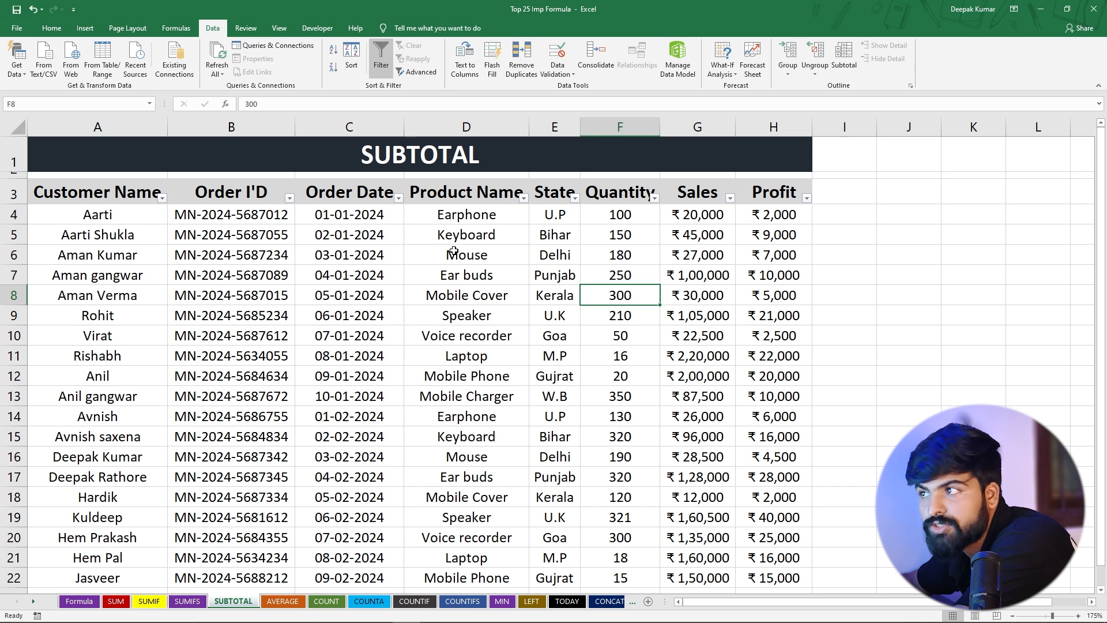
click(523, 199)
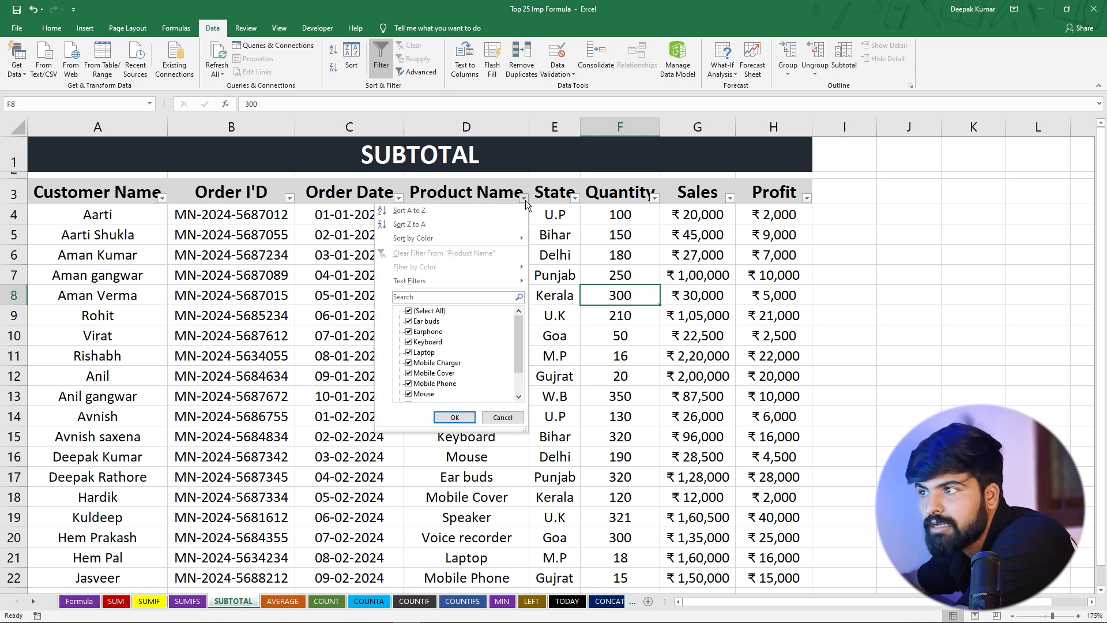
click(417, 313)
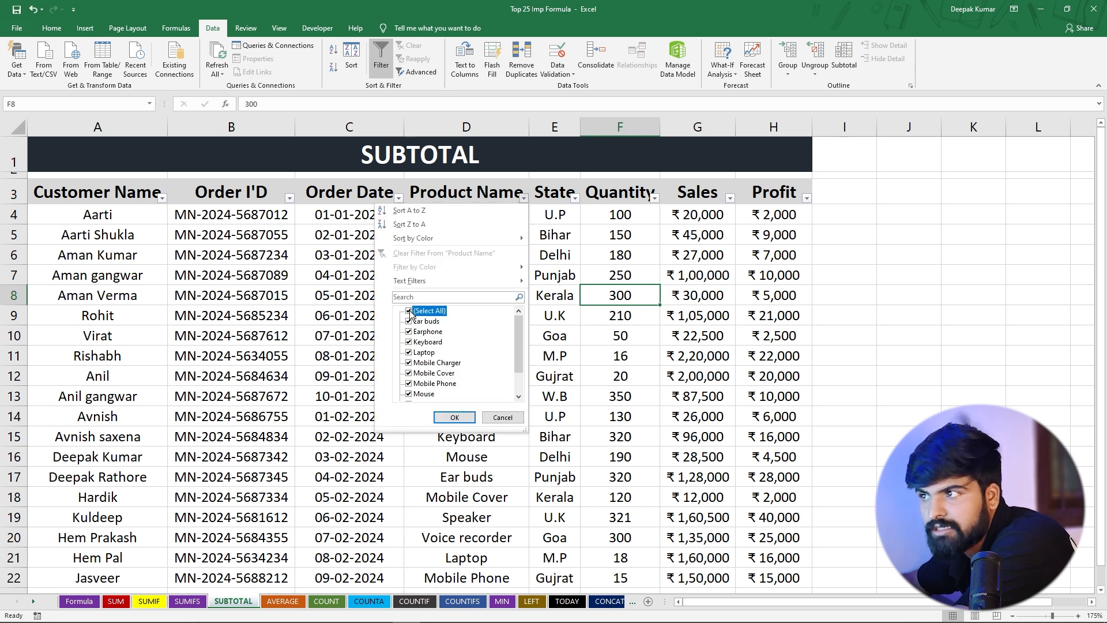
click(409, 353)
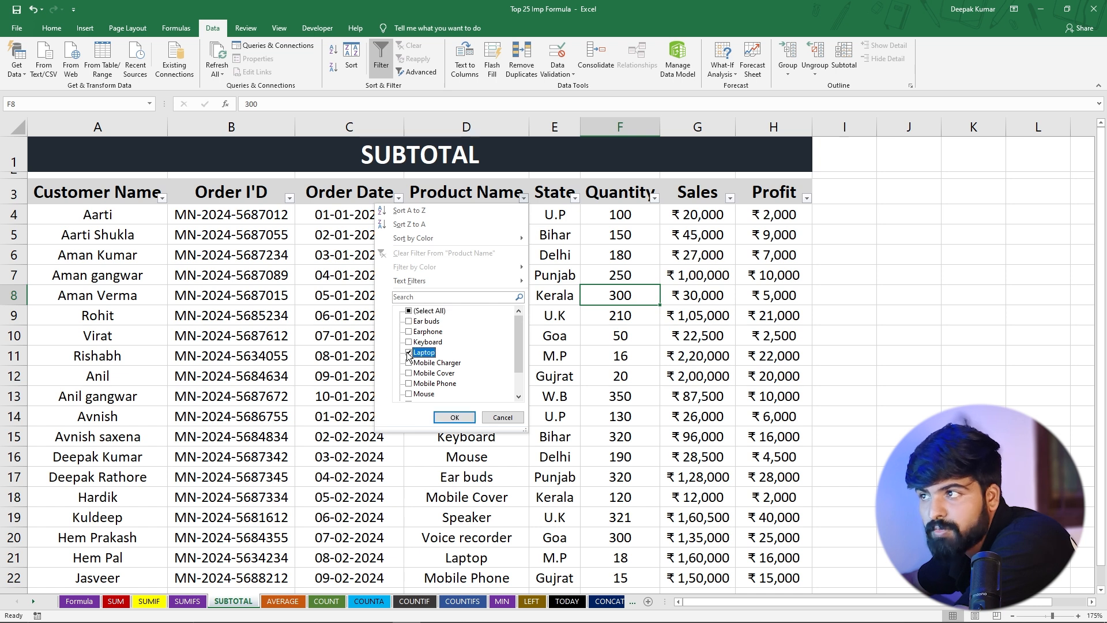
click(455, 418)
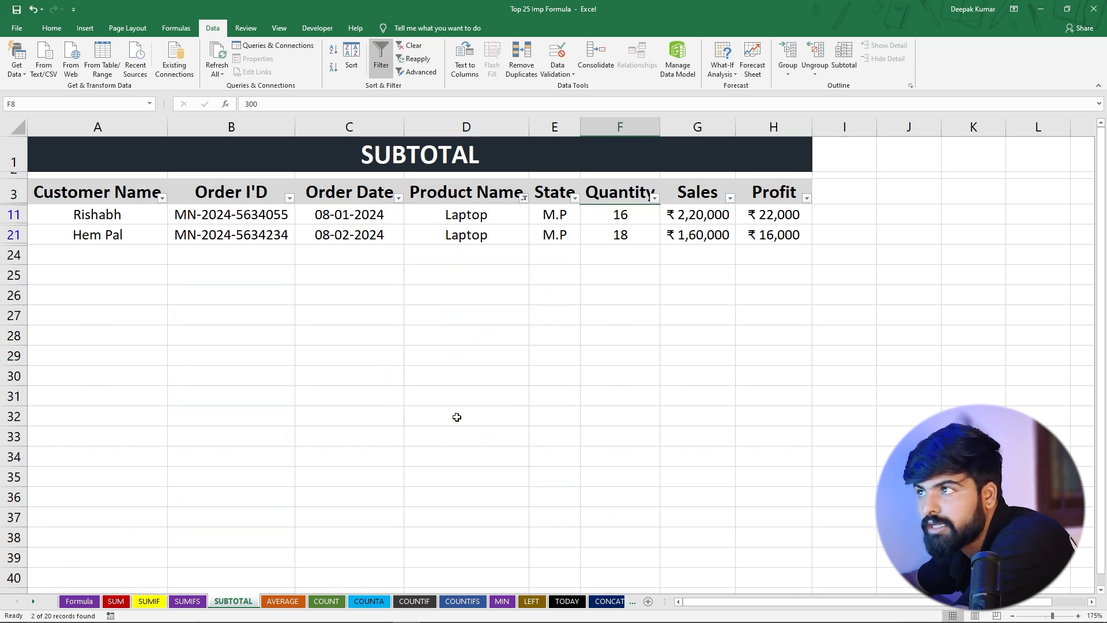
click(453, 238)
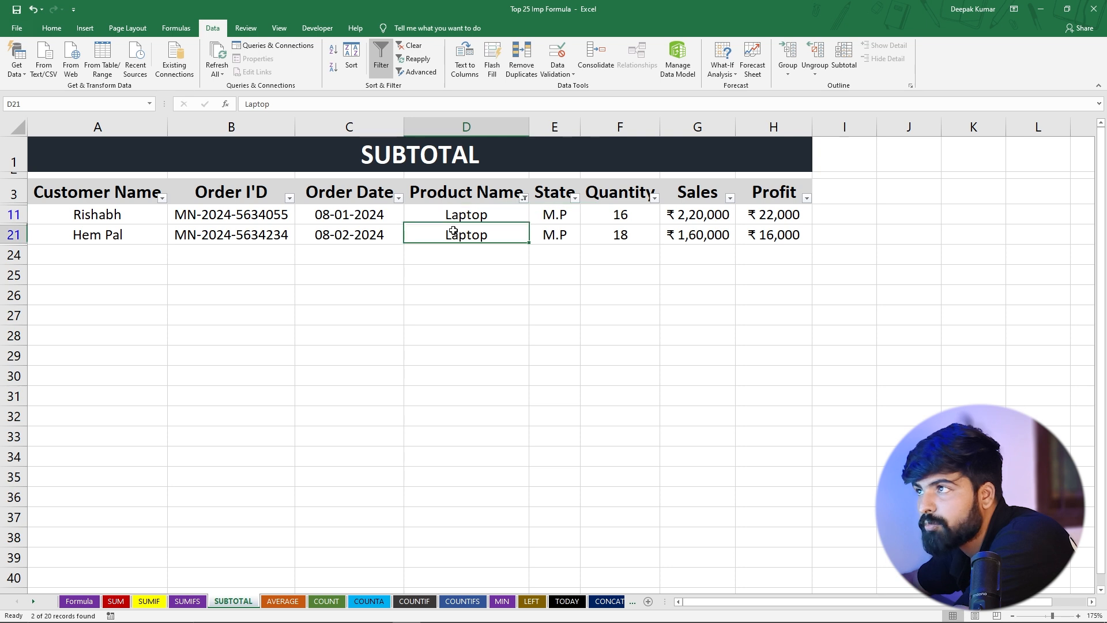
Try to total the filtered Laptop sales in G25 with =SUM(G11:G21)
click(687, 271)
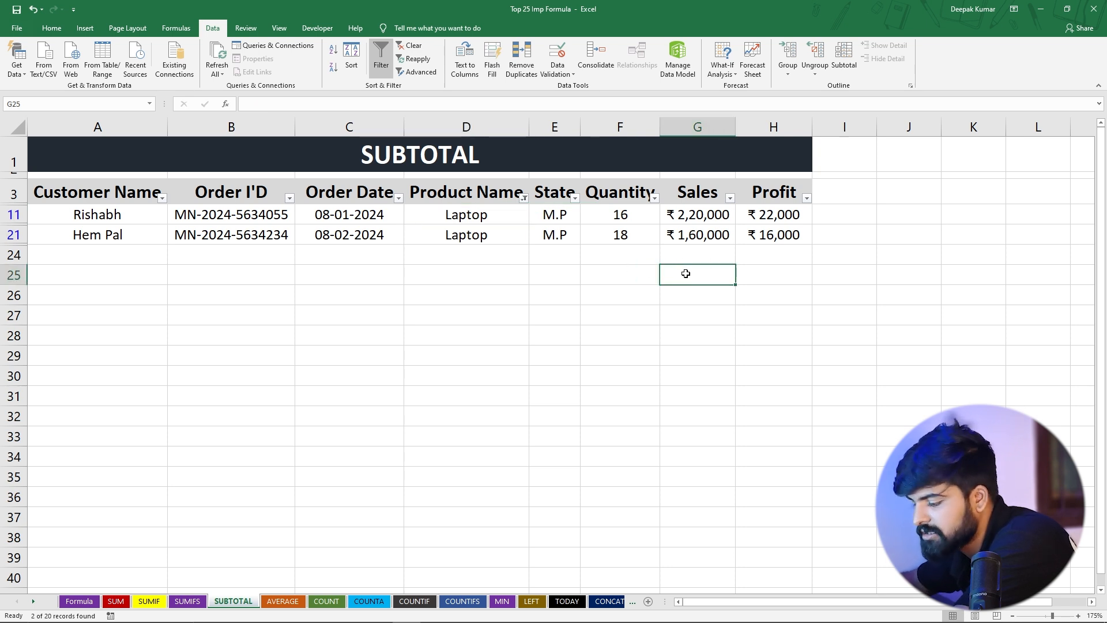
text(=)
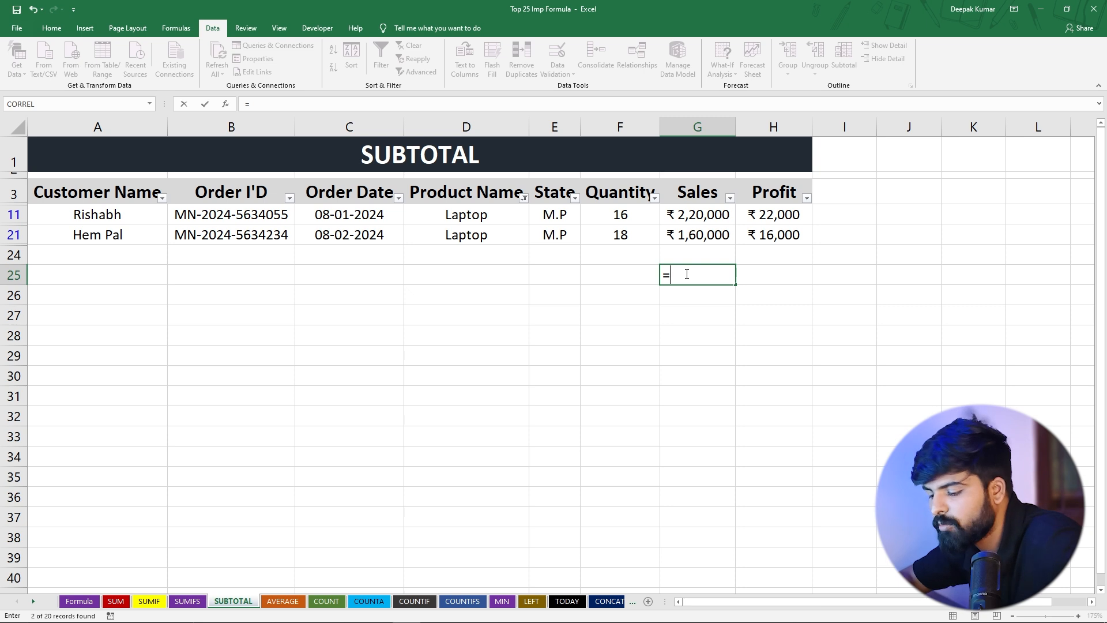
text(SUM()
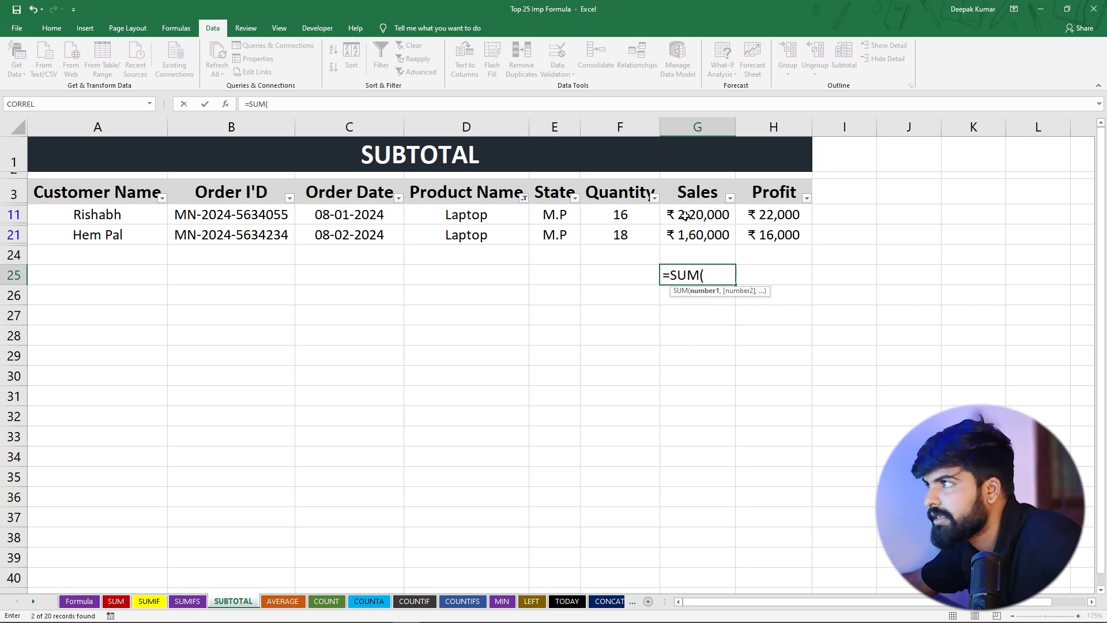
drag(685, 215, 691, 237)
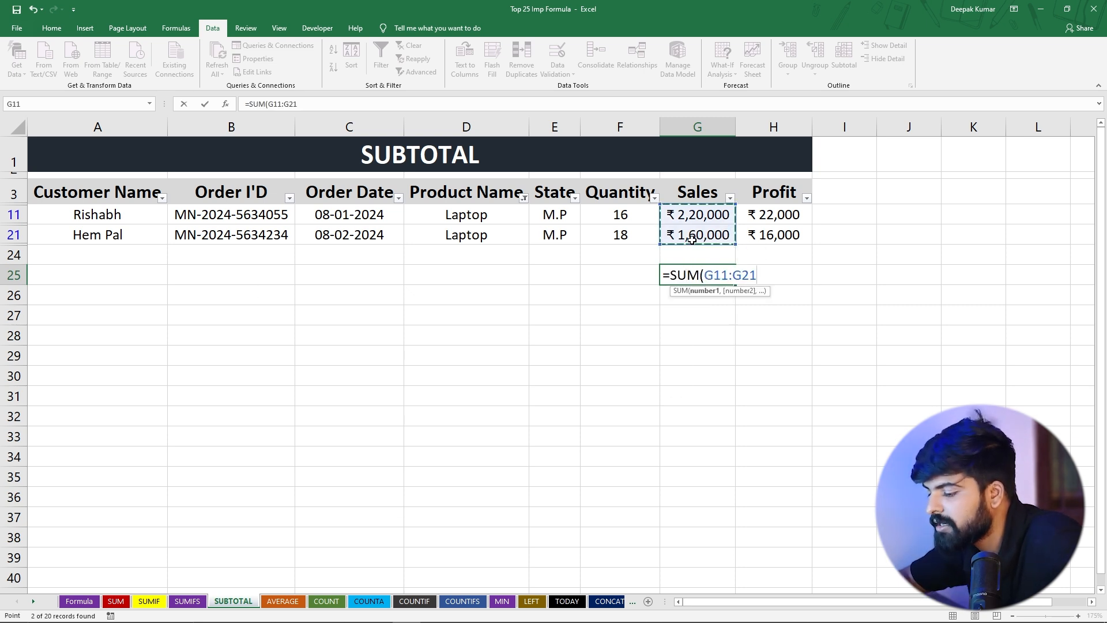
text())
key(Return)
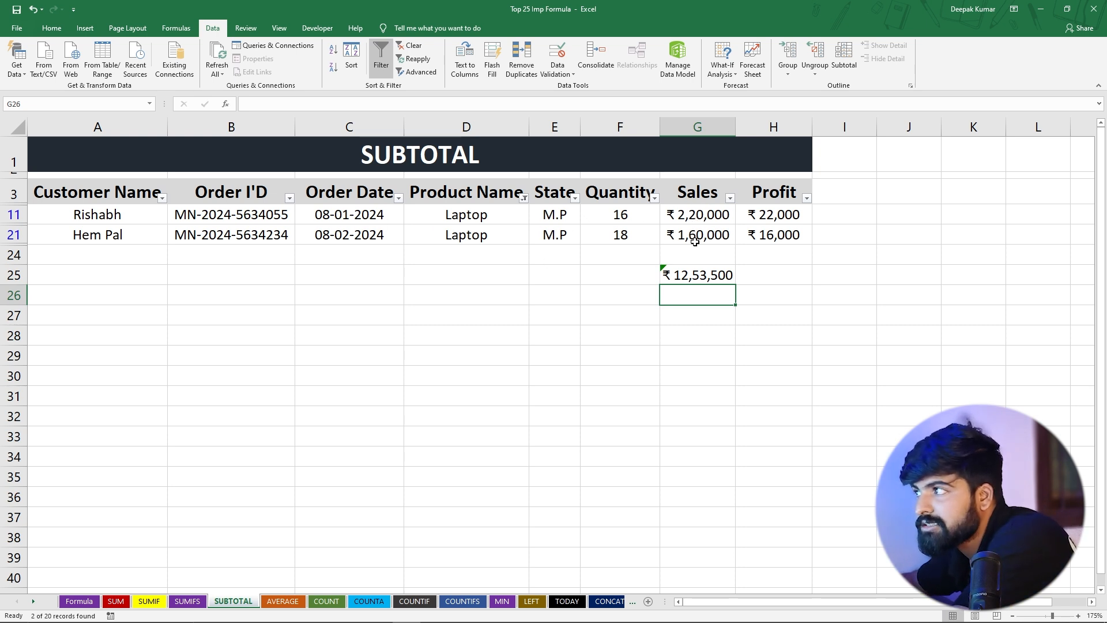
Check the SUM formula in G25 and delete it
click(682, 274)
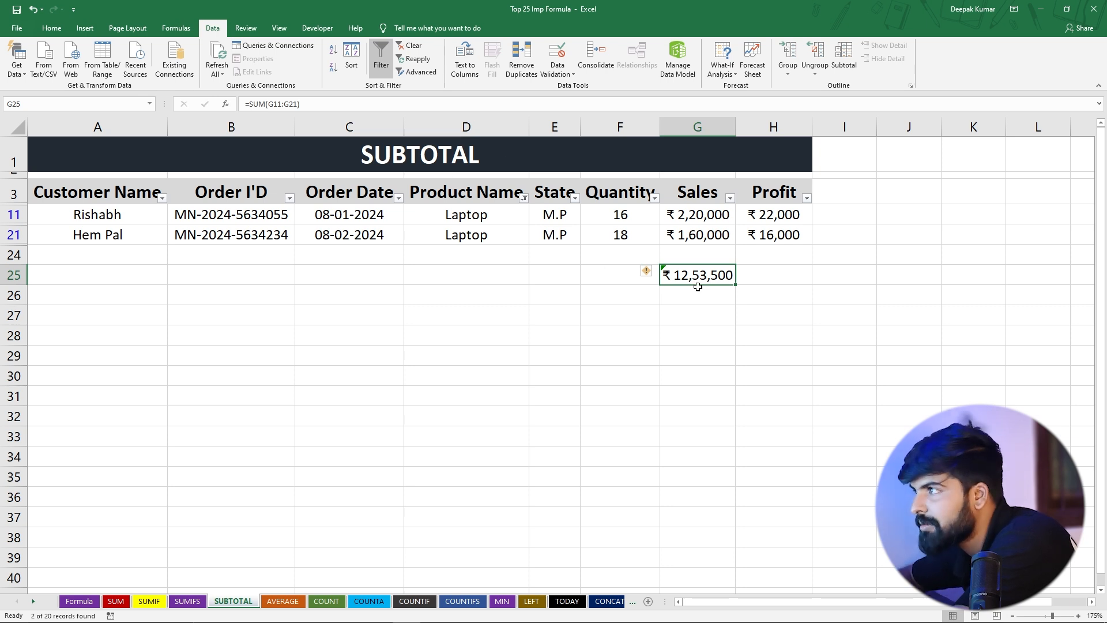
key(Delete)
key(Down)
key(Down)
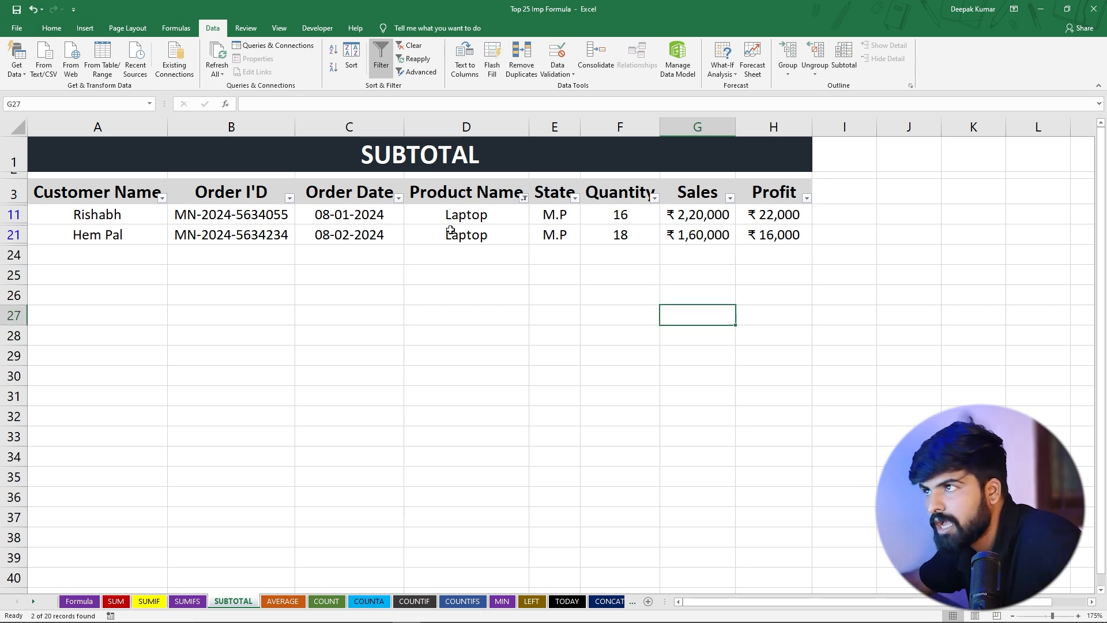
Reset the Product Name filter to show all products again
click(523, 198)
click(409, 311)
click(455, 417)
scroll(579, 256, down, 7)
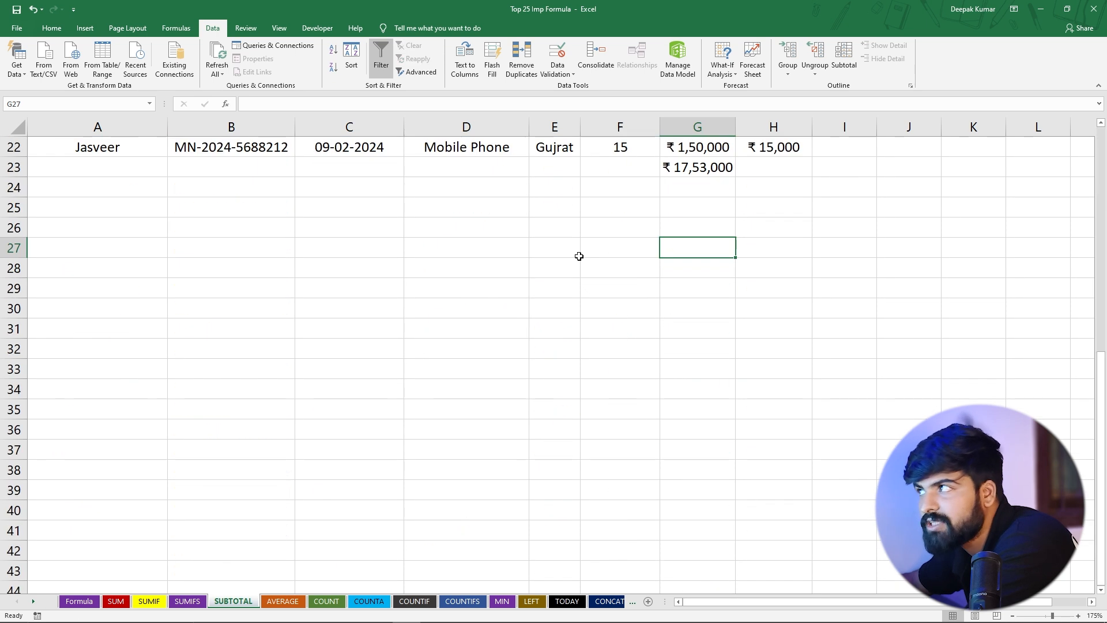
Delete the SUM total of the Sales column in G23
scroll(693, 262, up, 2)
click(691, 289)
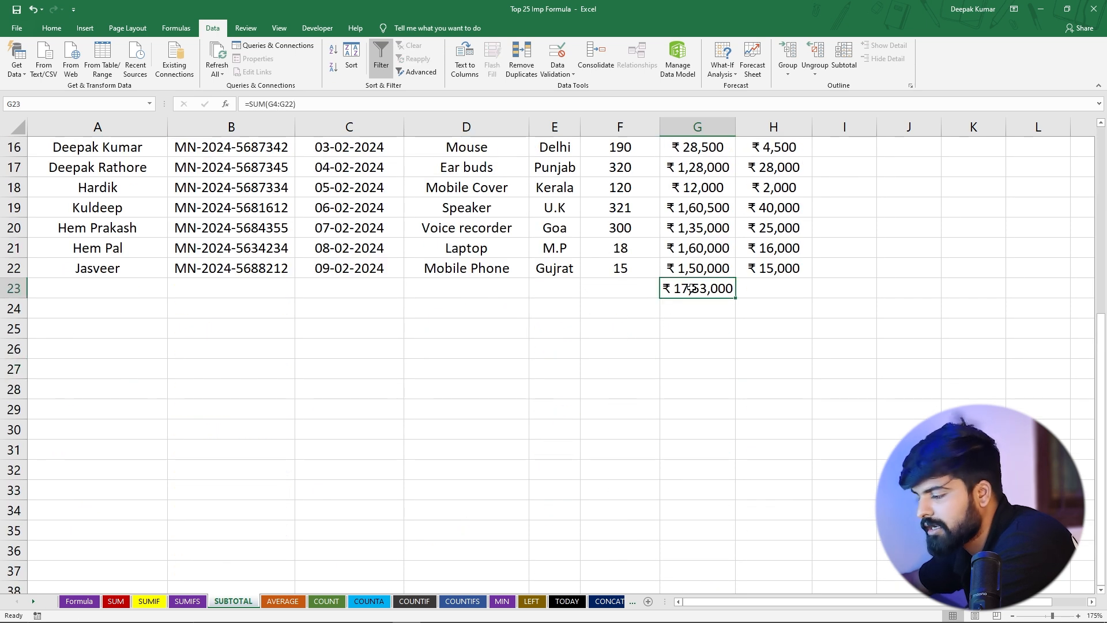
key(Delete)
Start a SUBTOTAL formula in G25 with function number 9 - SUM
click(687, 328)
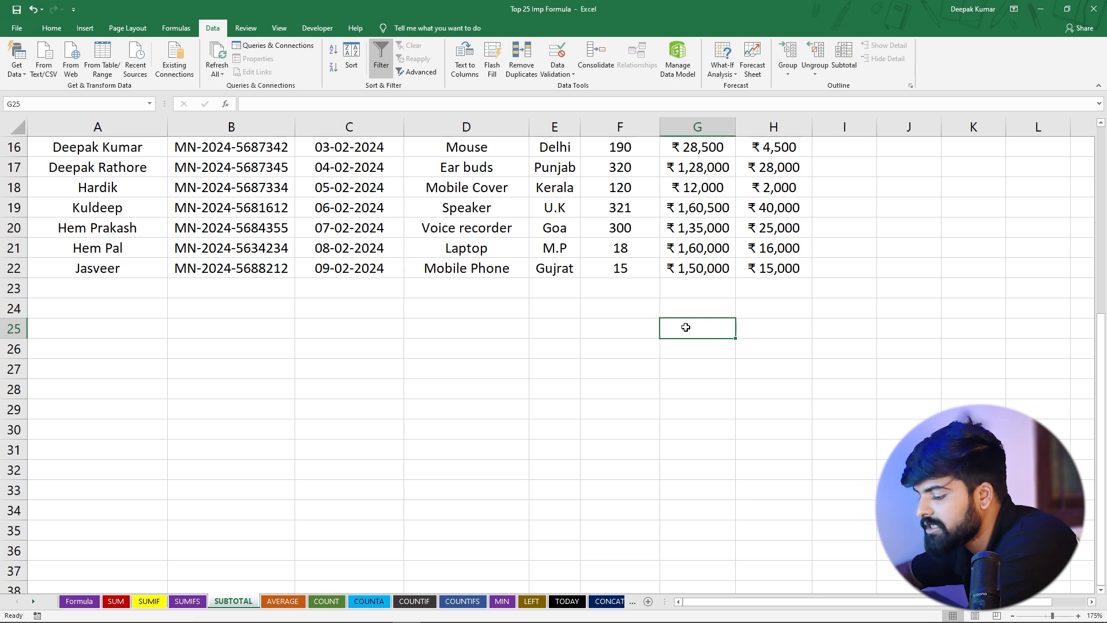
text(=su)
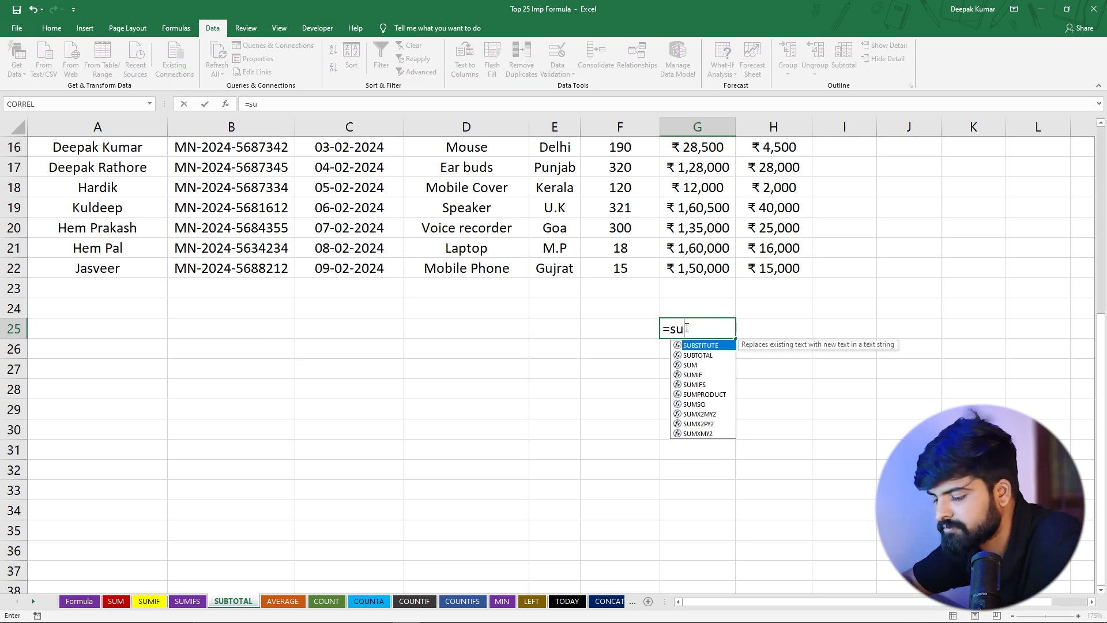
text(n)
key(BackSpace)
text(bto)
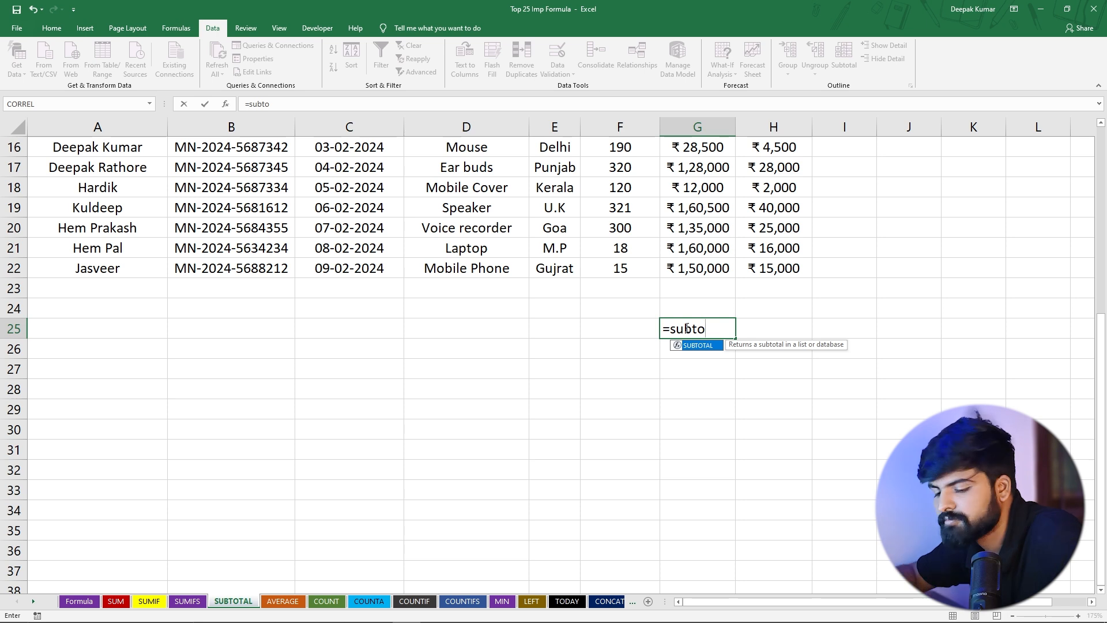
key(Tab)
scroll(760, 339, up, 4)
scroll(760, 339, up, 1)
scroll(820, 308, down, 3)
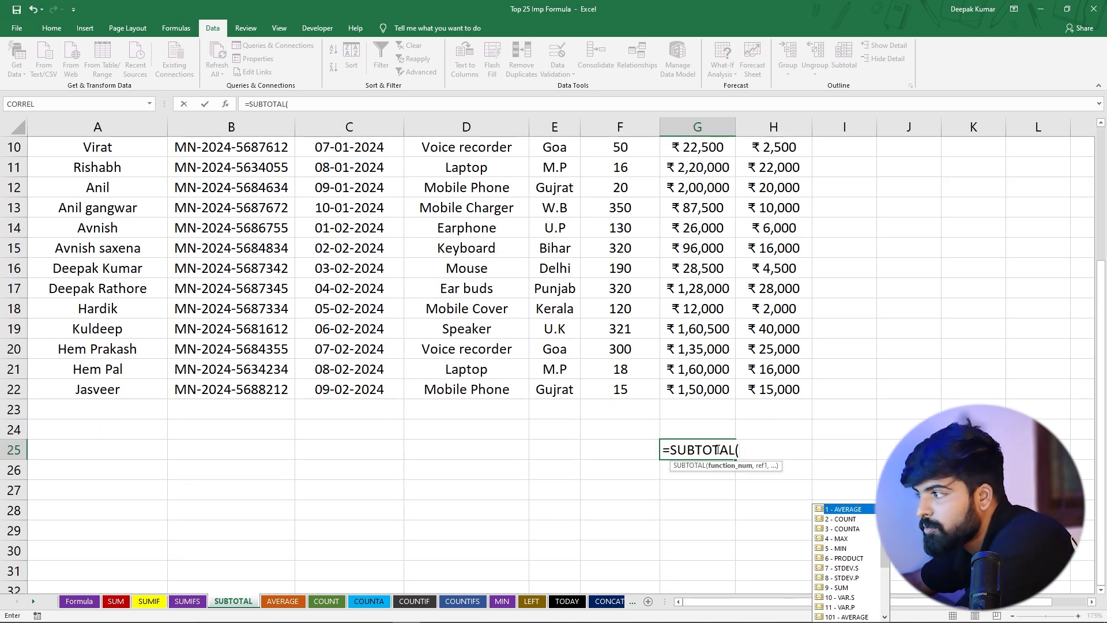
scroll(744, 438, down, 2)
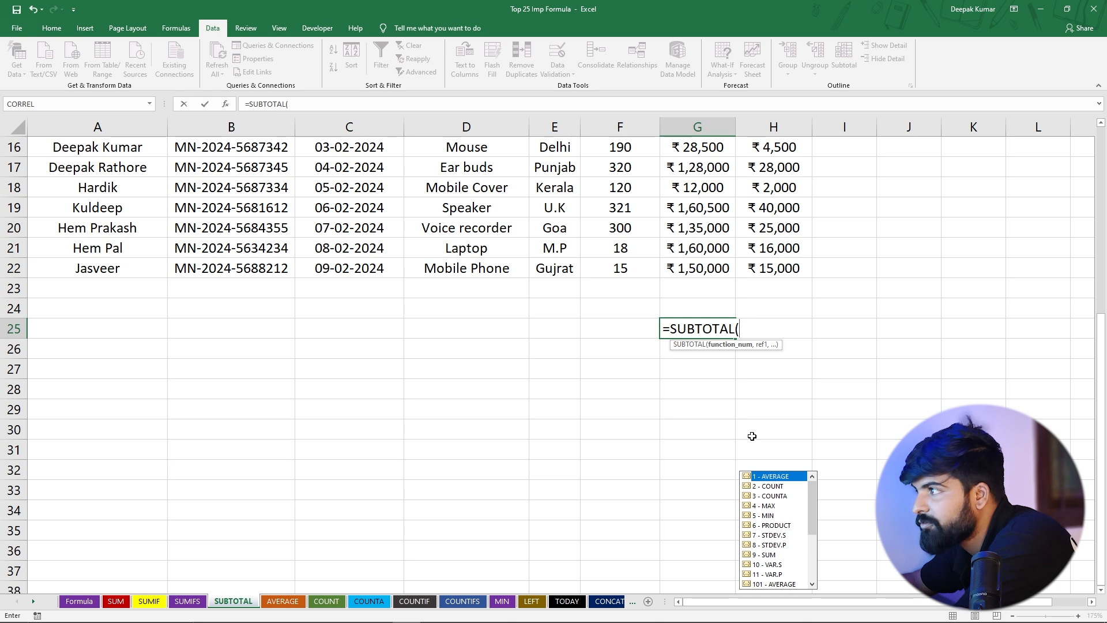
scroll(752, 436, up, 1)
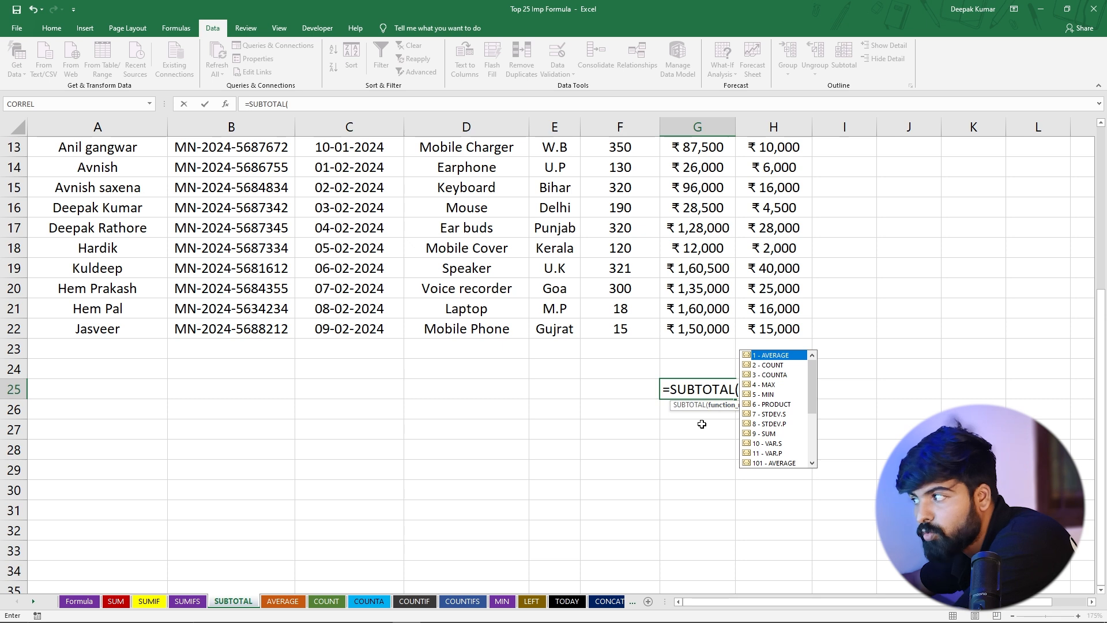
double_click(766, 433)
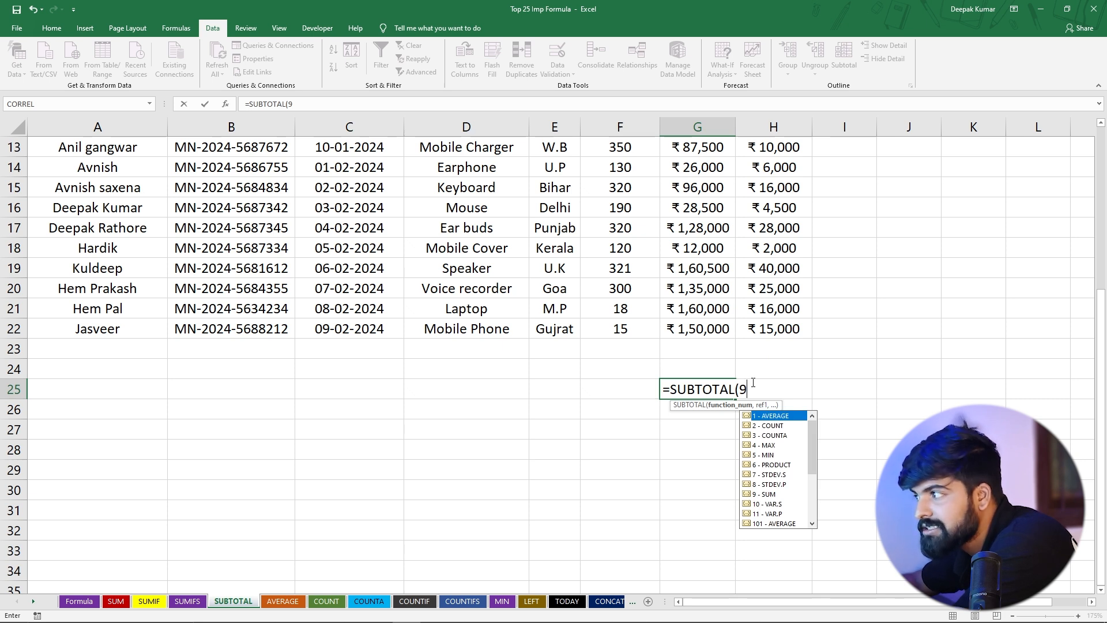
Complete the G25 formula with the Sales range as =SUBTOTAL(9,G4:G22) and check it in the cell
text(,)
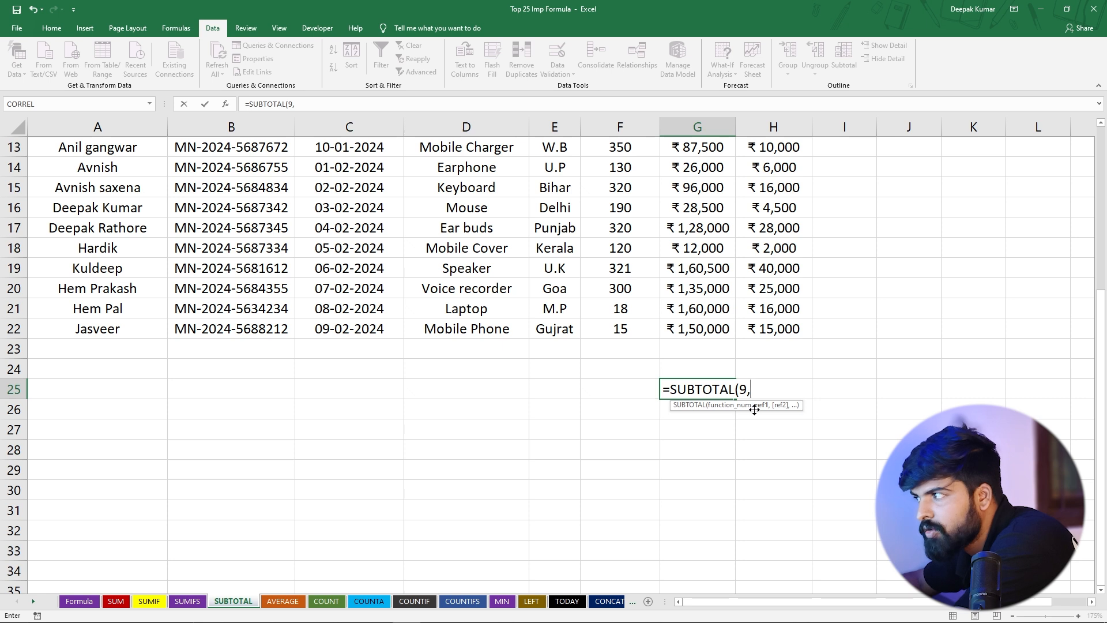
scroll(818, 387, up, 4)
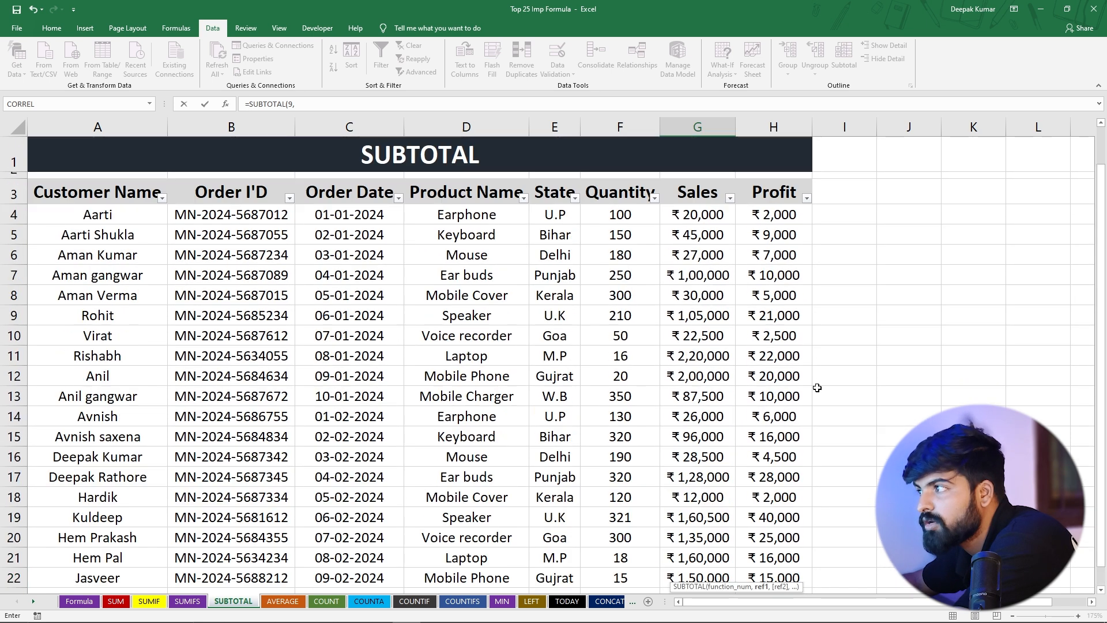
drag(672, 214, 699, 491)
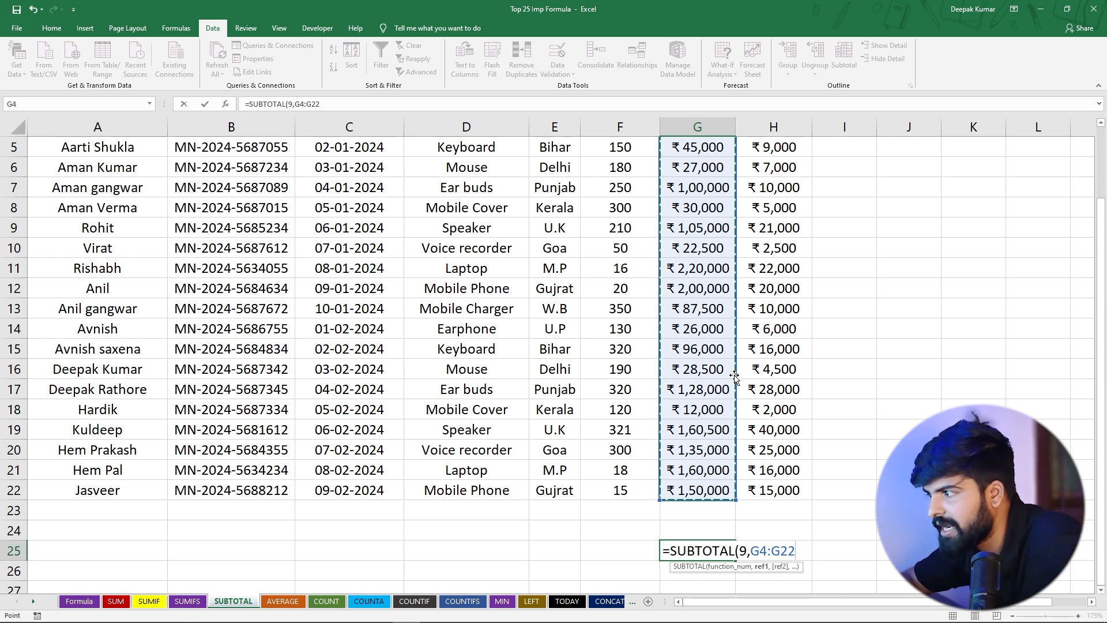
text())
key(Return)
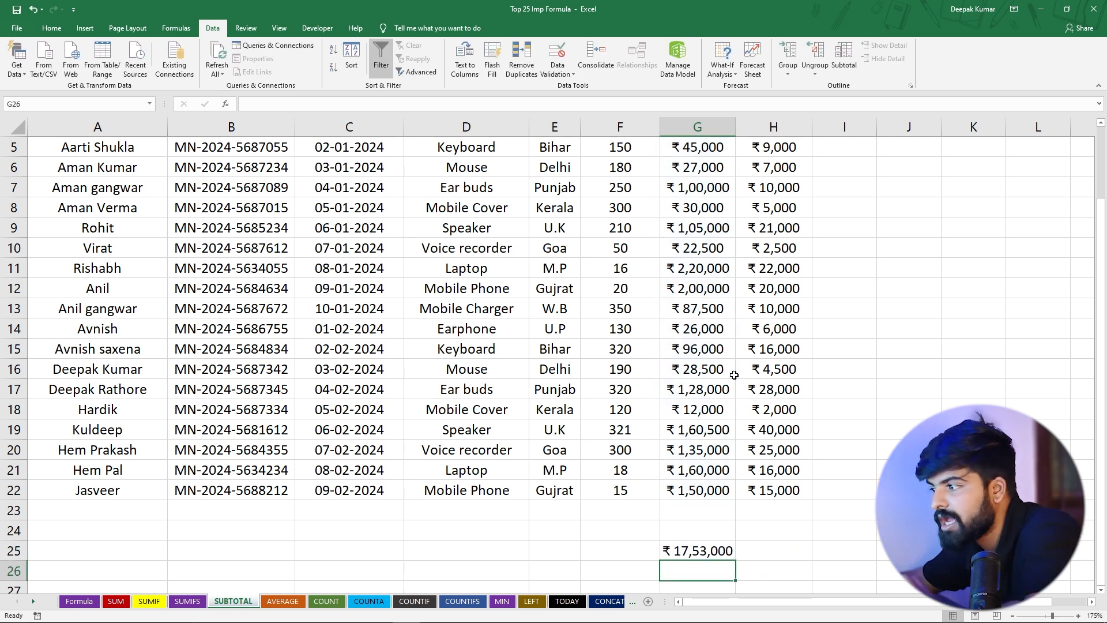
click(683, 552)
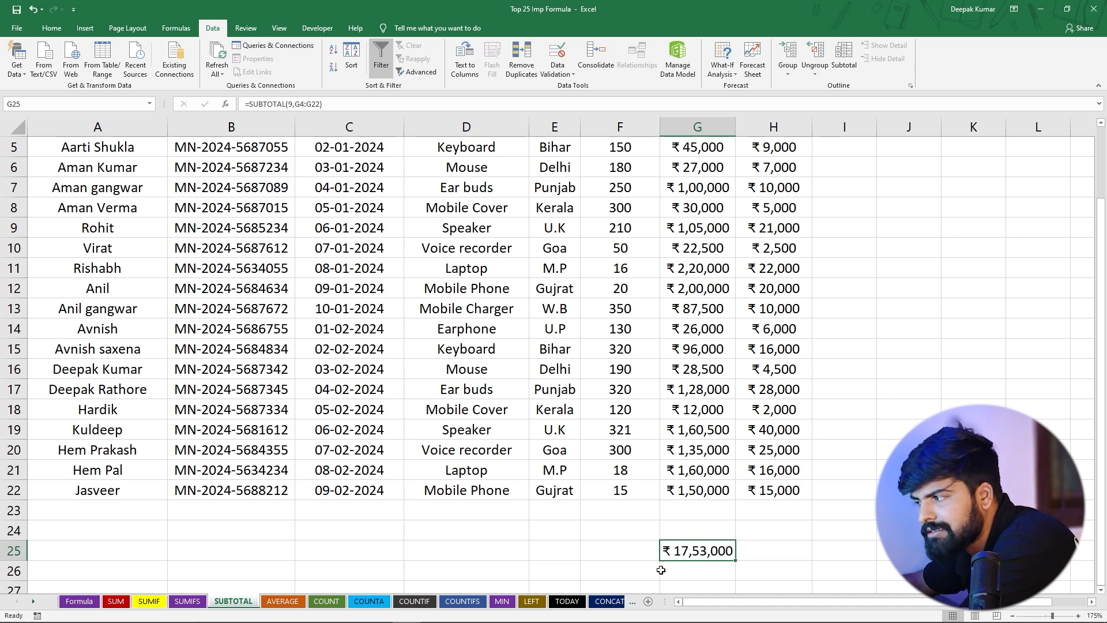
Filter the Product Name column to show only Laptop and check the Sales subtotal in G25
scroll(684, 348, up, 2)
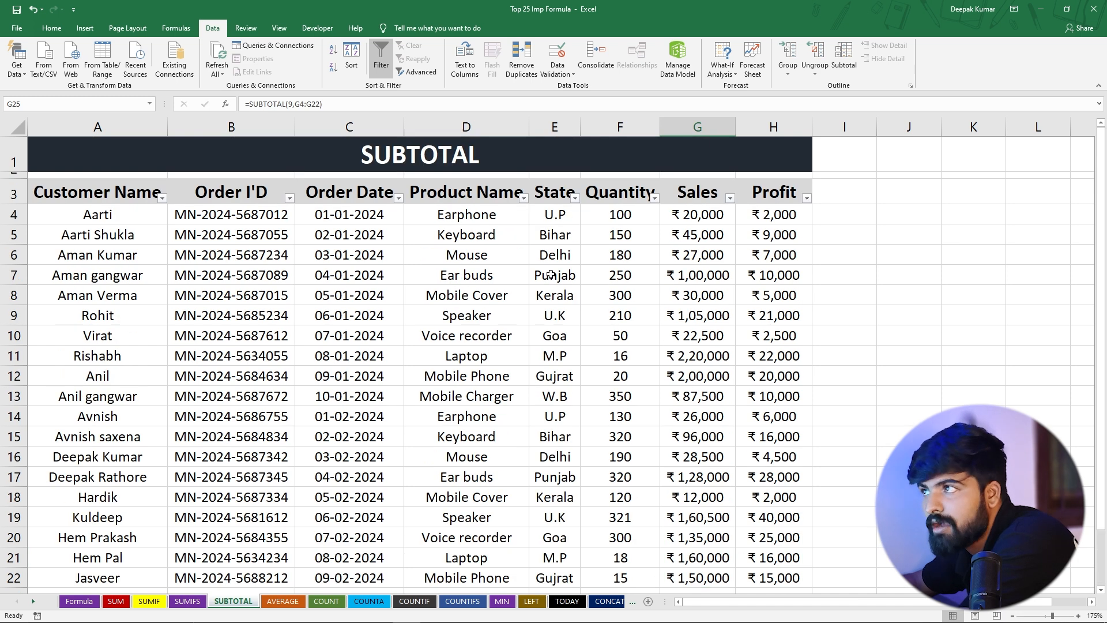
click(524, 199)
click(414, 312)
click(408, 353)
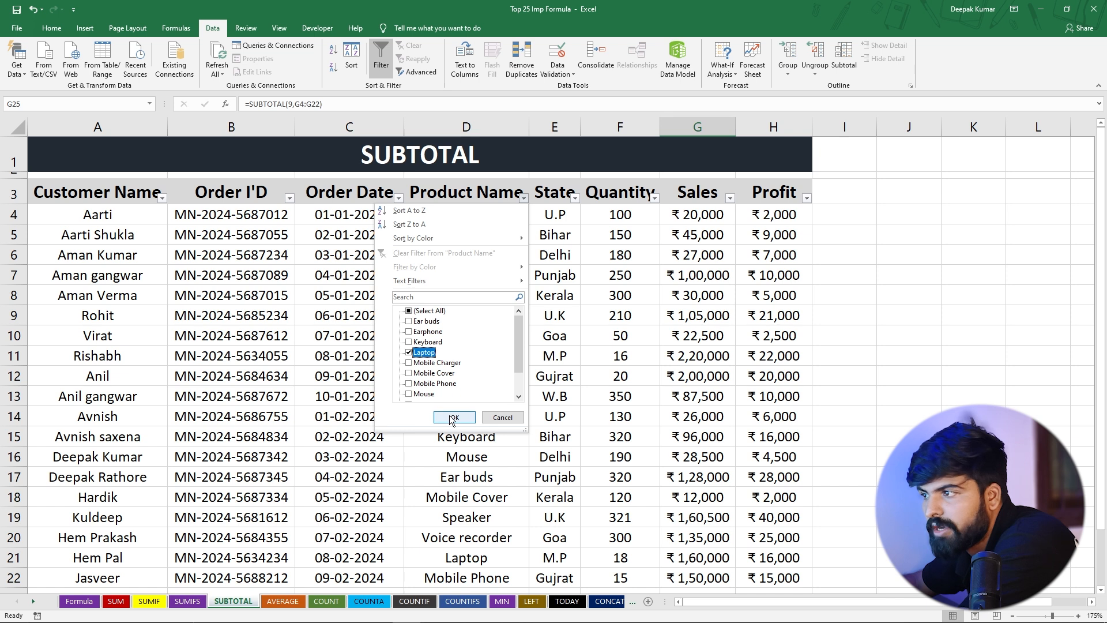
click(455, 417)
click(714, 304)
click(691, 280)
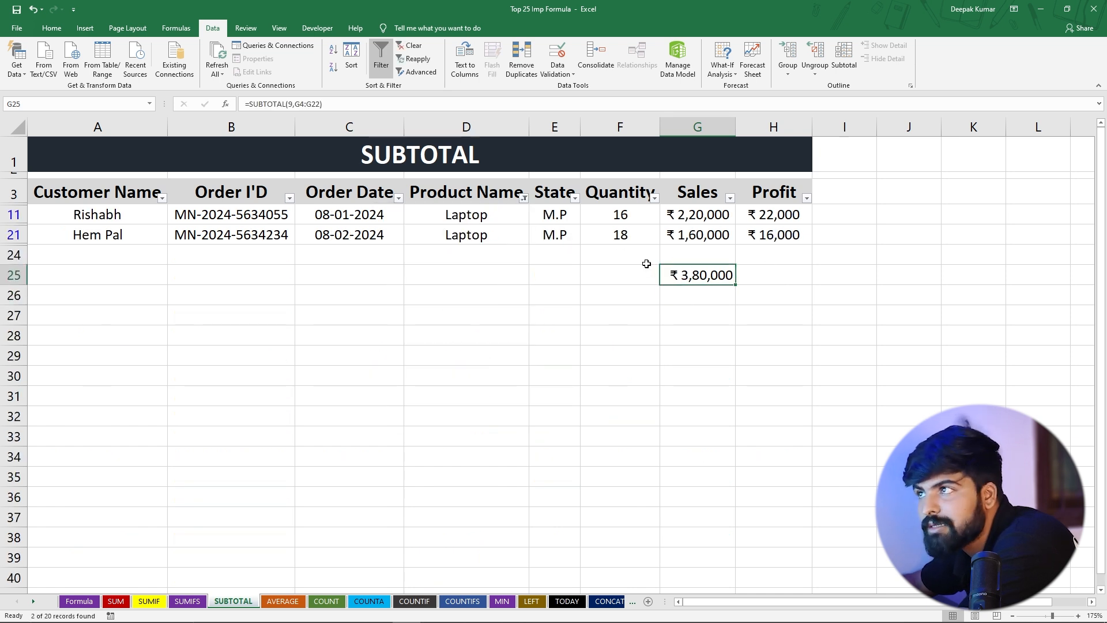
Change the Product Name filter to show only Mobile Cover and compare the visible Sales values with the subtotal
click(524, 198)
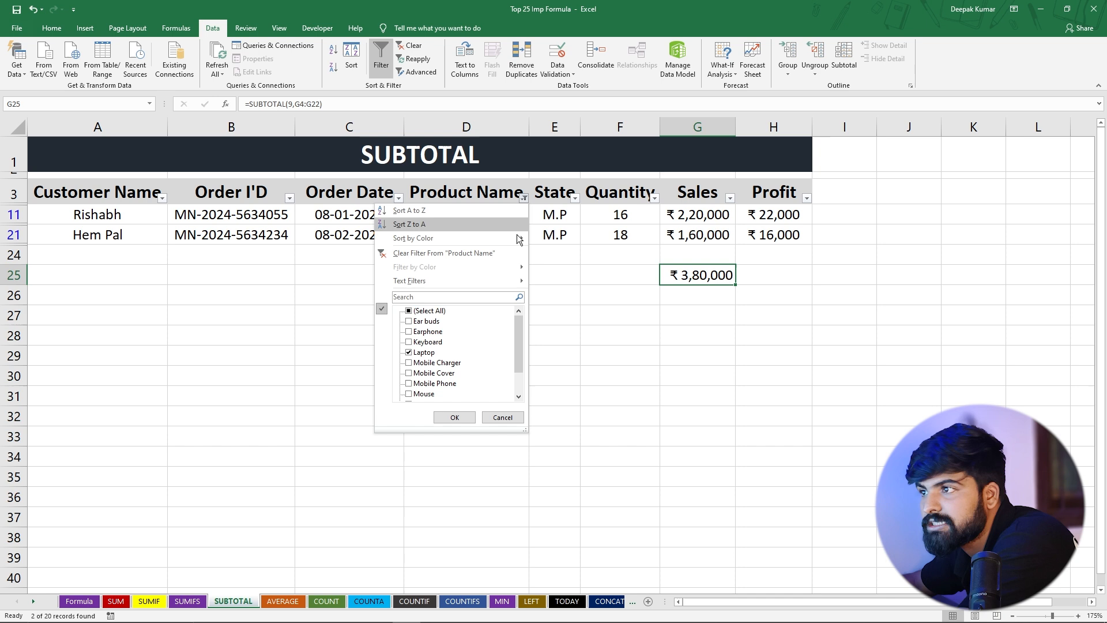
click(408, 312)
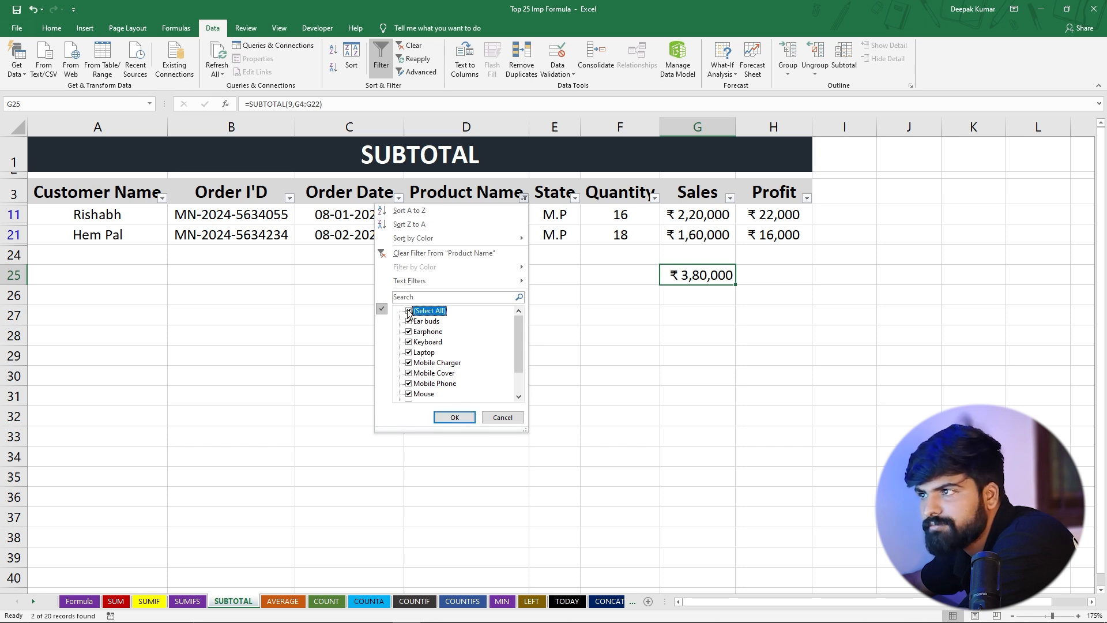
click(408, 311)
click(409, 374)
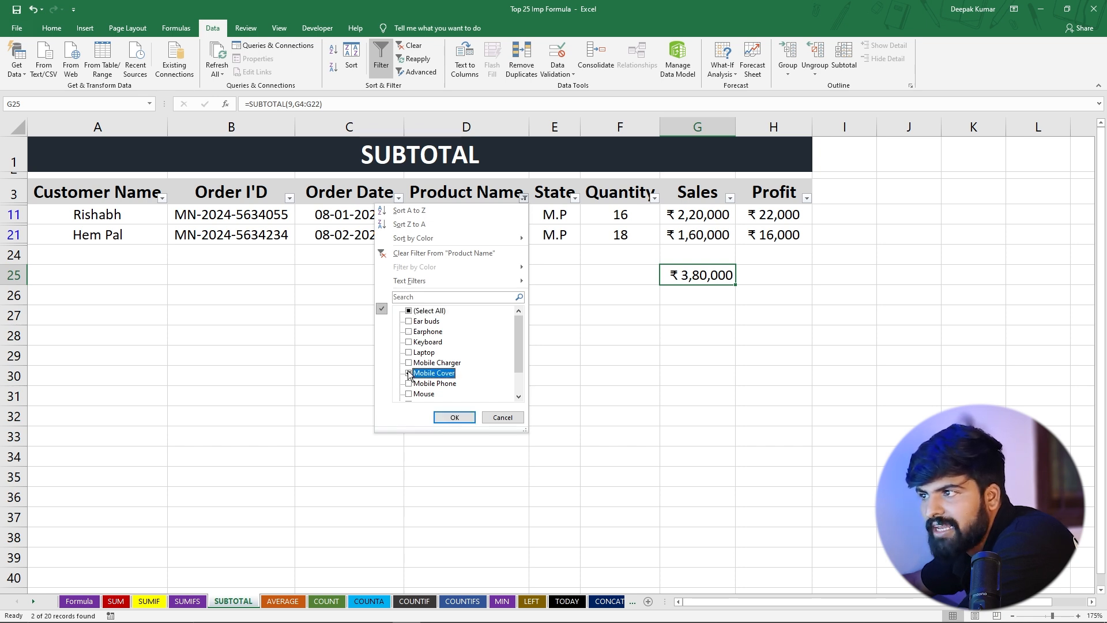
click(455, 417)
click(708, 213)
drag(709, 213, 708, 234)
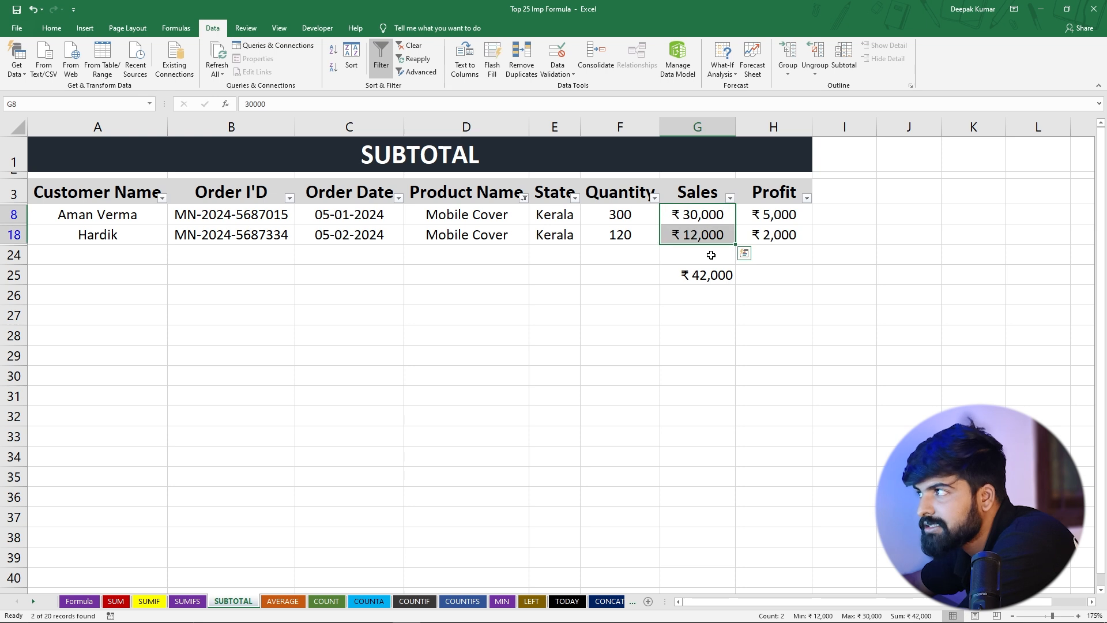
Add Keyboard to the Product Name filter alongside Mobile Cover and check the subtotal in G25
click(524, 199)
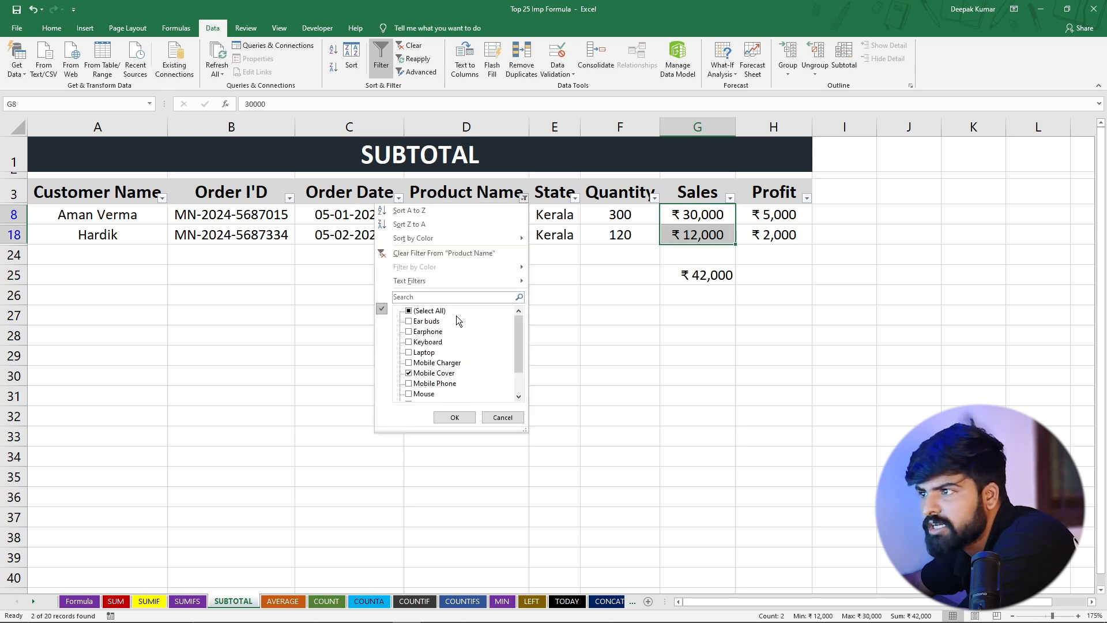
click(409, 343)
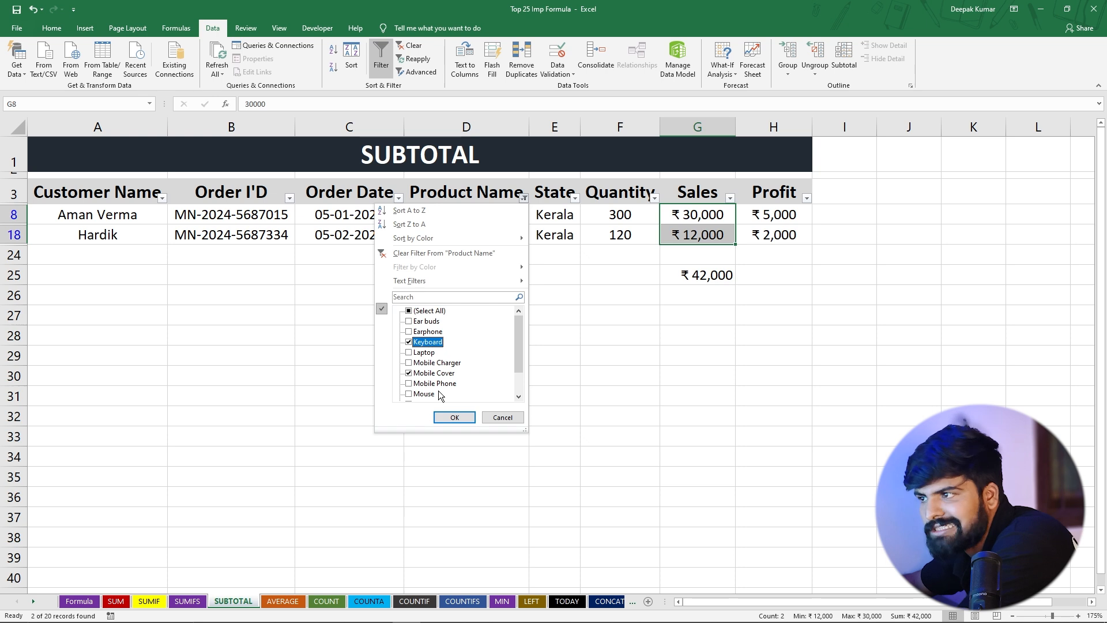
click(453, 417)
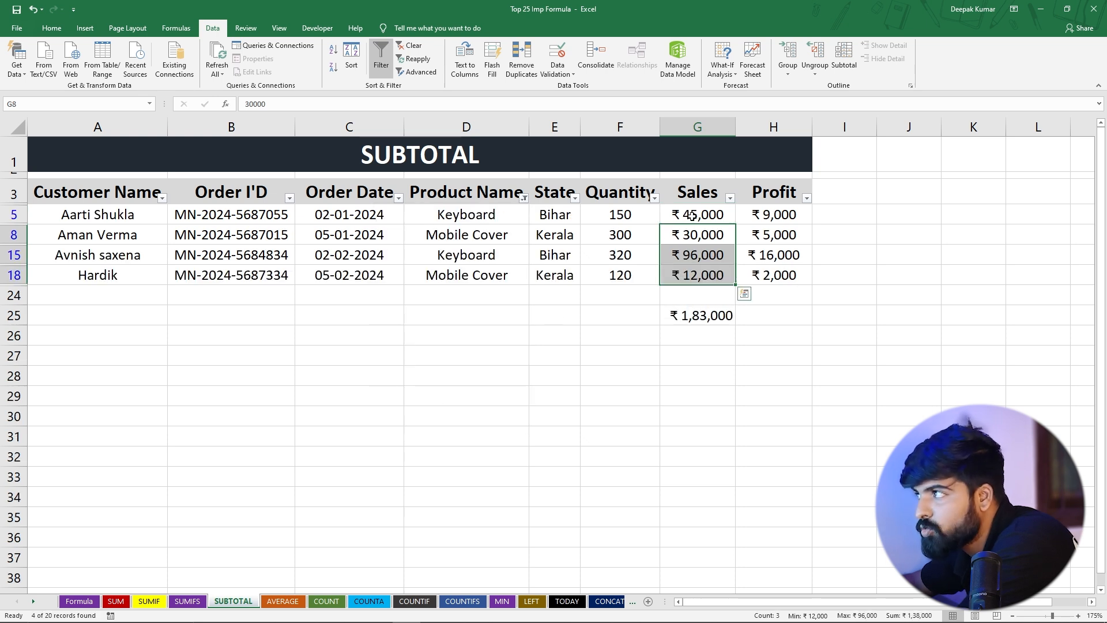
click(688, 315)
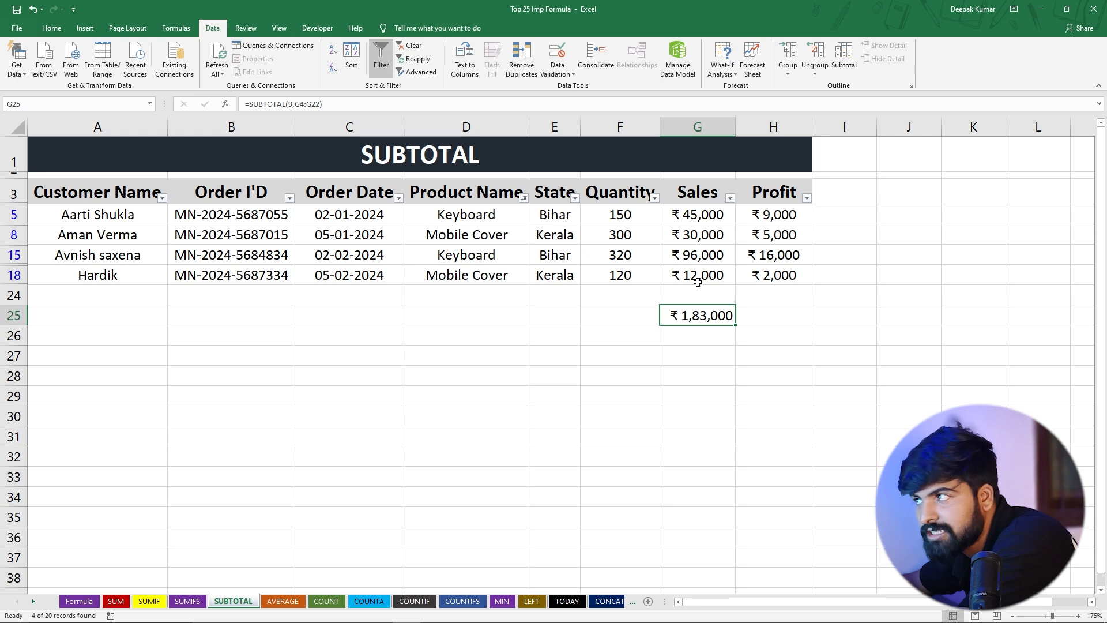
Try to total the filtered Quantity values in F25 with =SUBTOTAL(F5:F18), and discard the entry
click(607, 312)
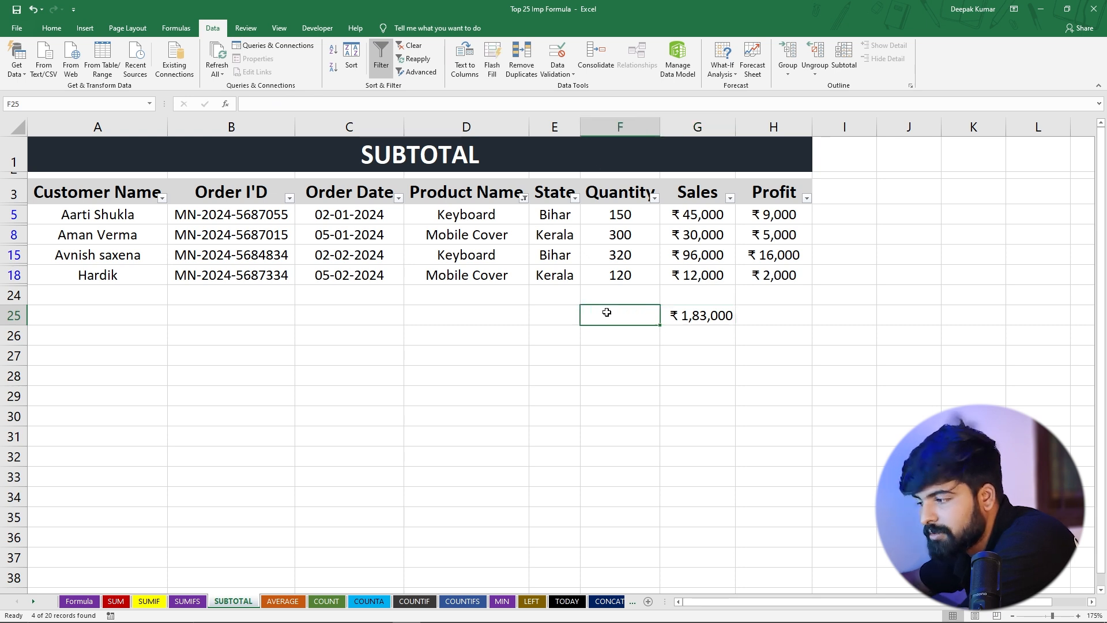
text(=su)
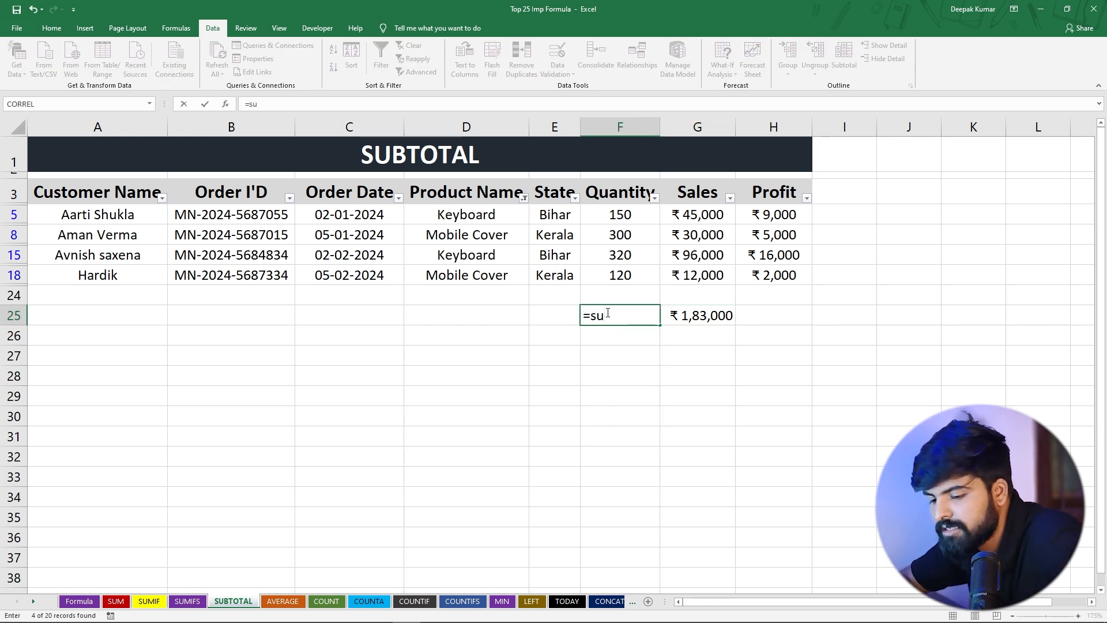
text(n=b)
key(BackSpace)
key(BackSpace)
key(BackSpace)
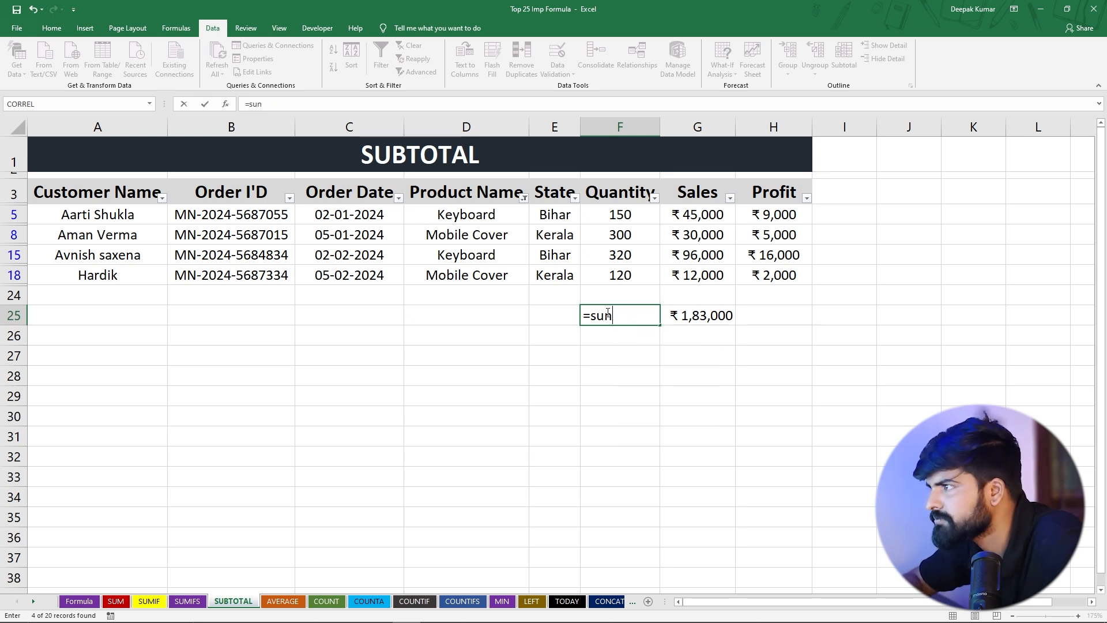
text(bt)
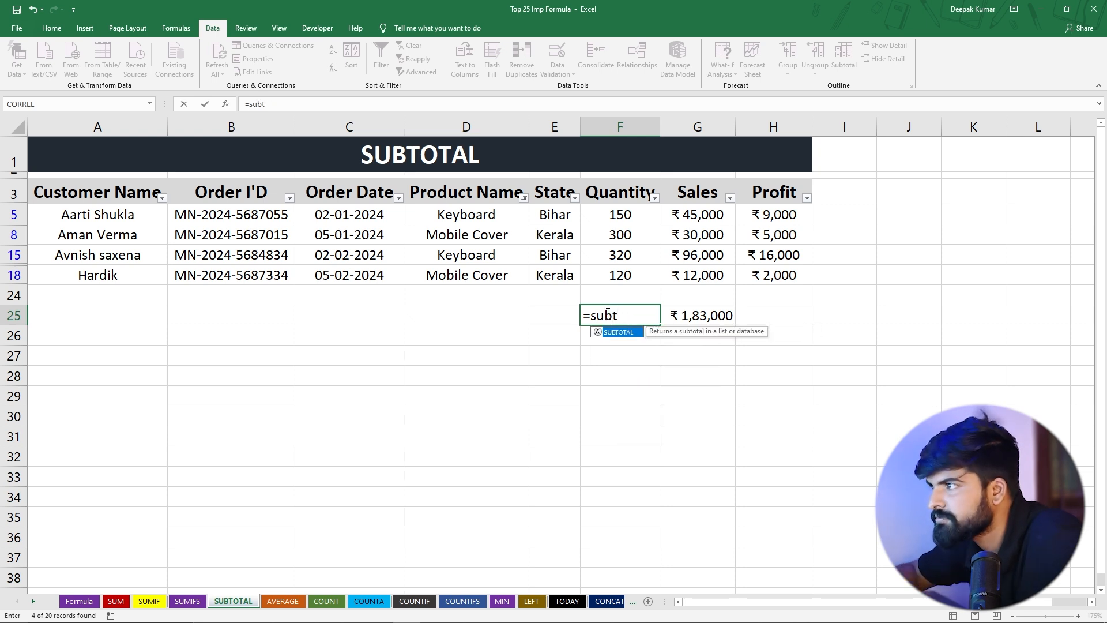
key(Tab)
drag(619, 211, 620, 272)
text())
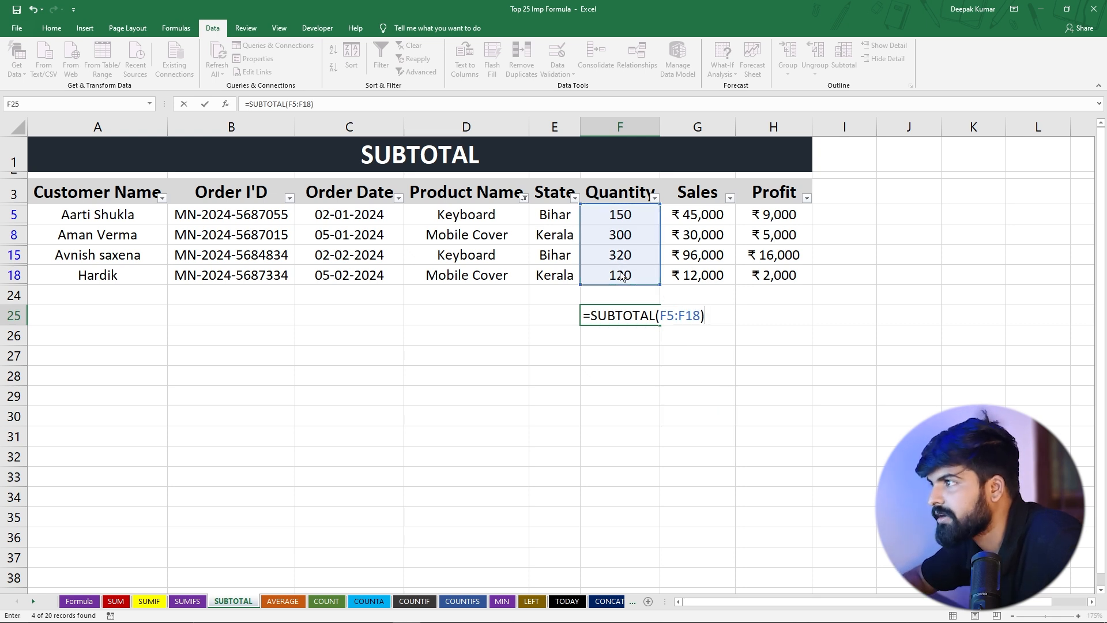
key(Return)
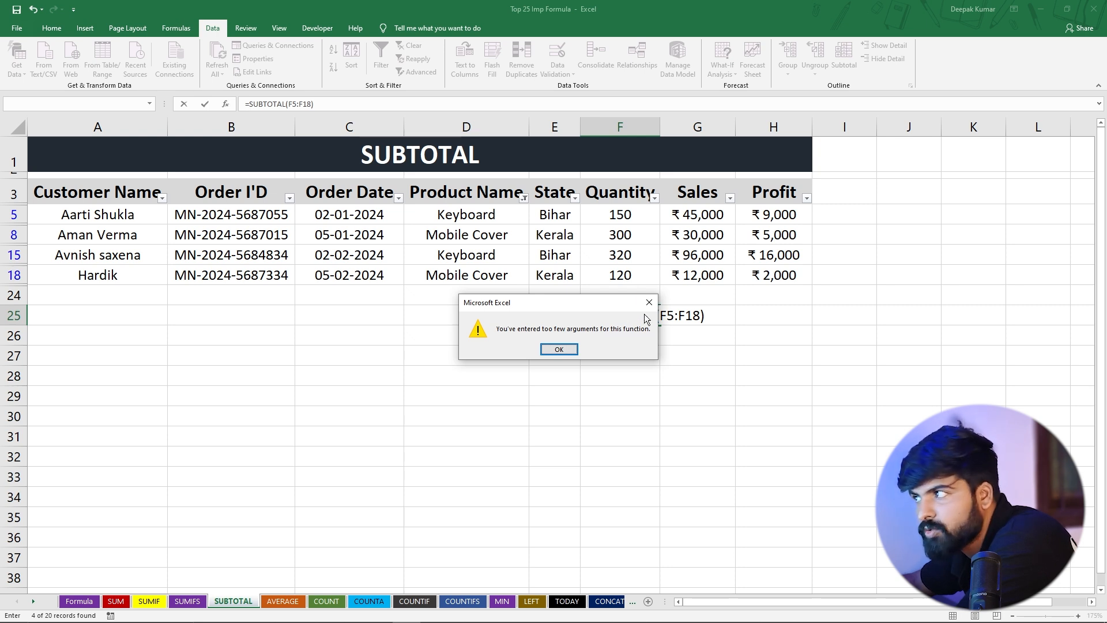
key(Return)
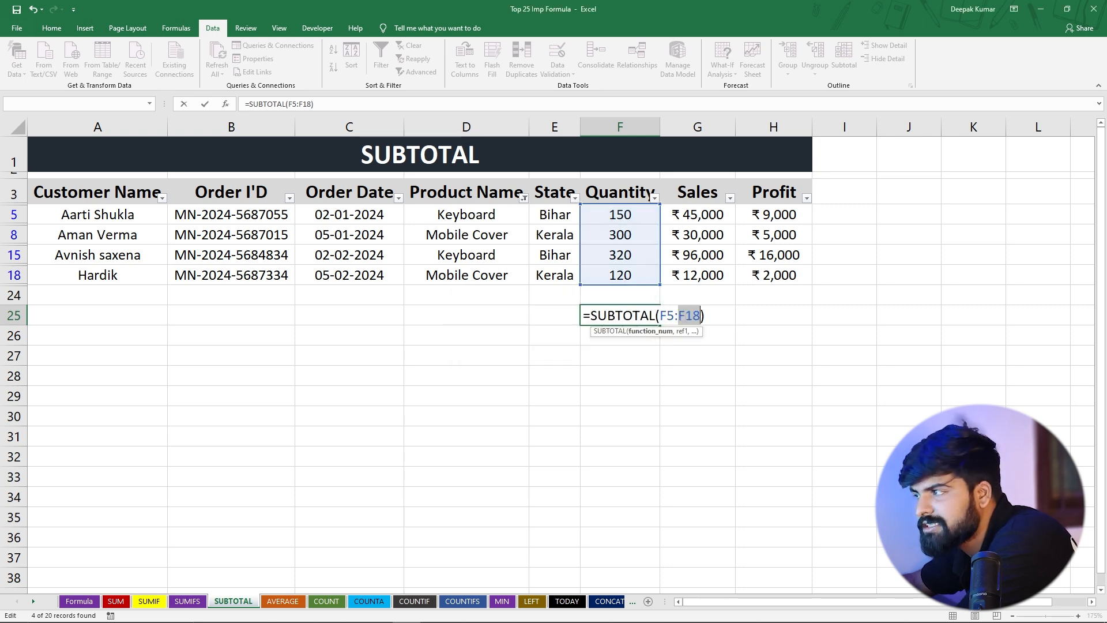
key(Escape)
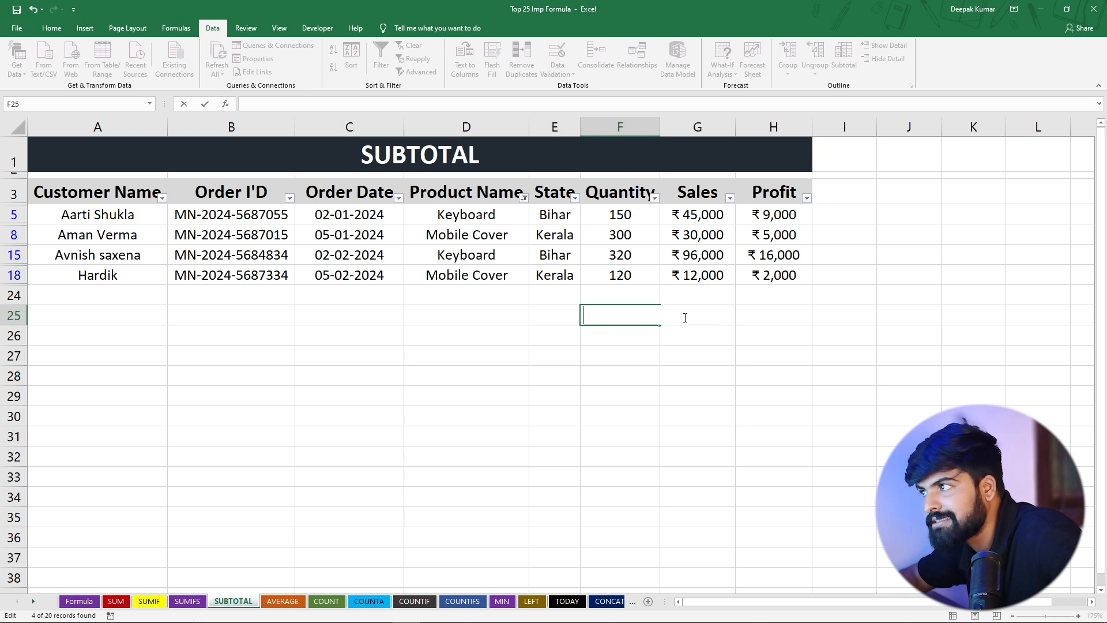
click(626, 397)
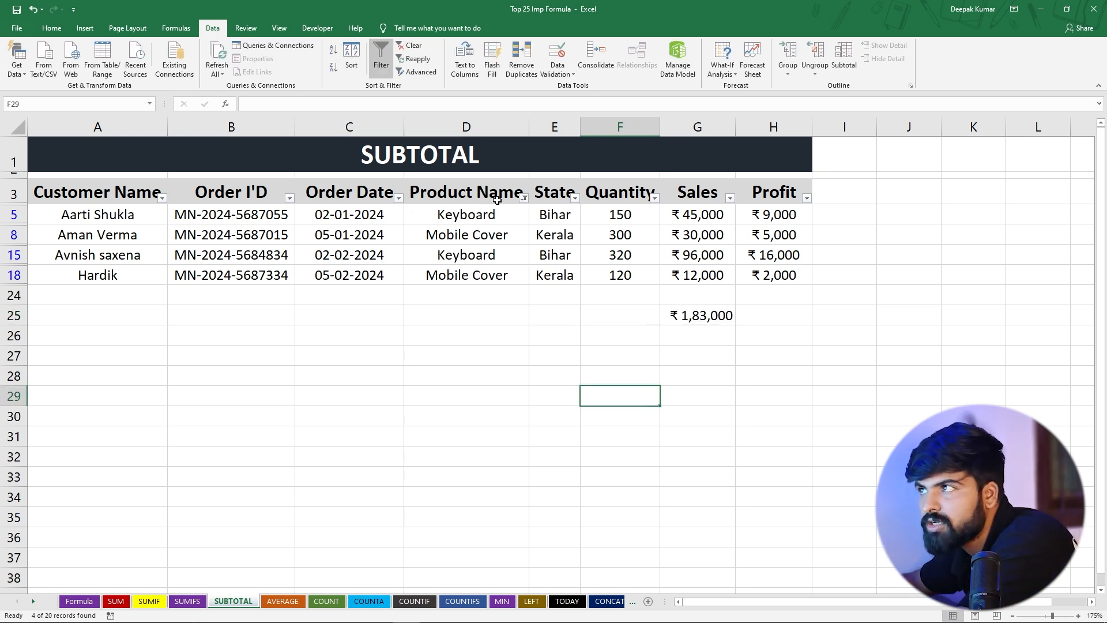
Clear the filter from the Product Name column and check the Sales subtotal below the table
click(523, 198)
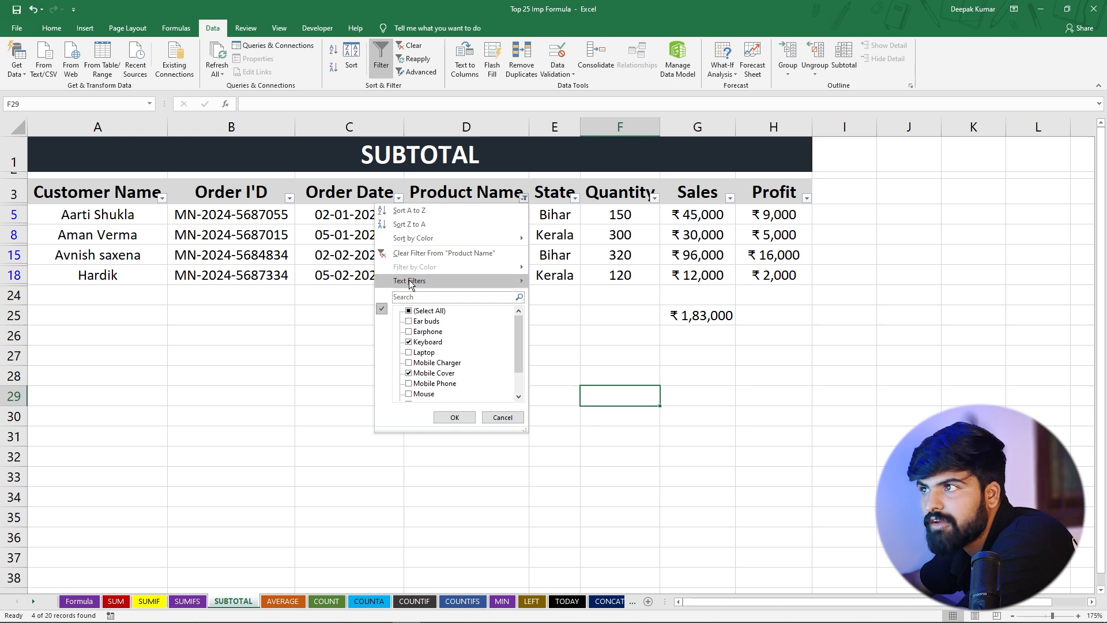
click(419, 253)
scroll(589, 334, down, 6)
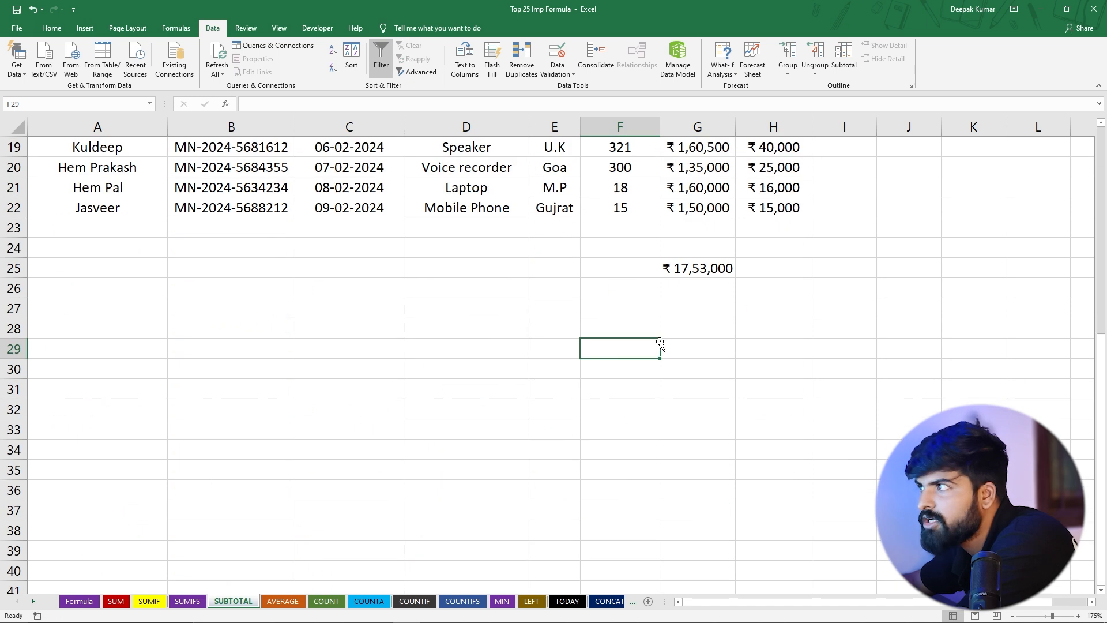
Check the Sales subtotal formula in G25, then open the AVERAGE sheet and look over its Quantity and Product Name values
click(699, 271)
scroll(509, 316, up, 6)
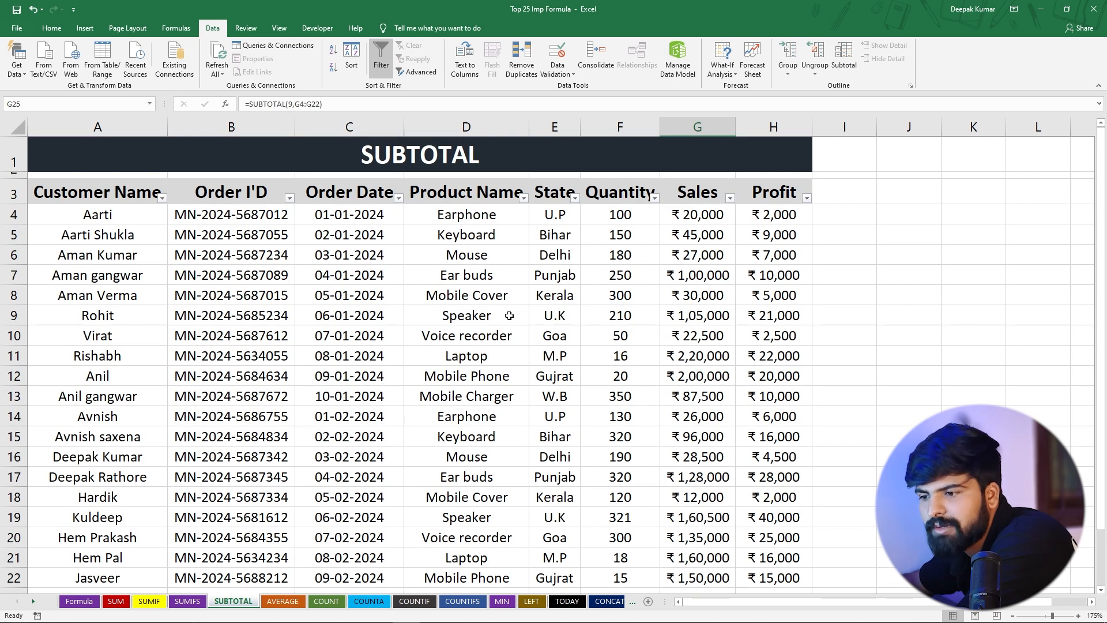
click(283, 601)
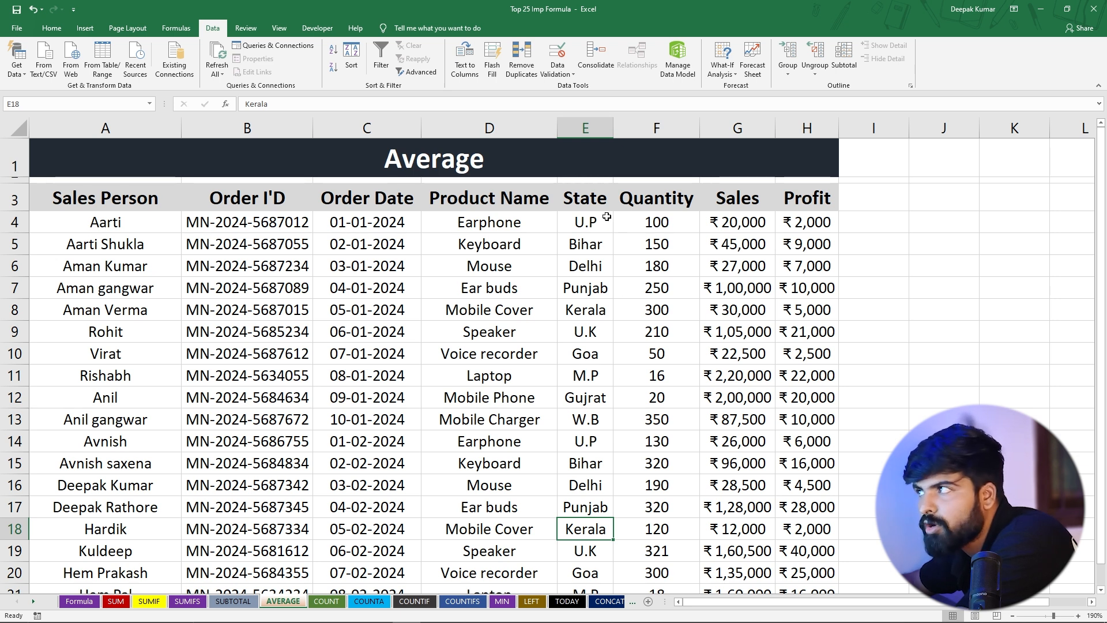
click(647, 219)
click(649, 247)
click(655, 291)
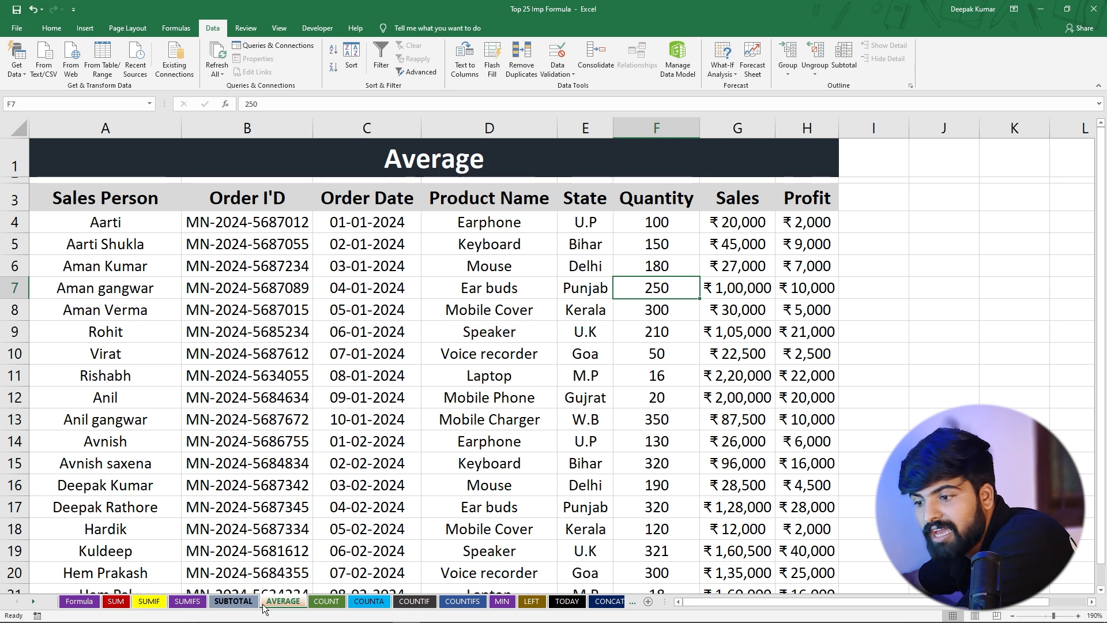
click(498, 417)
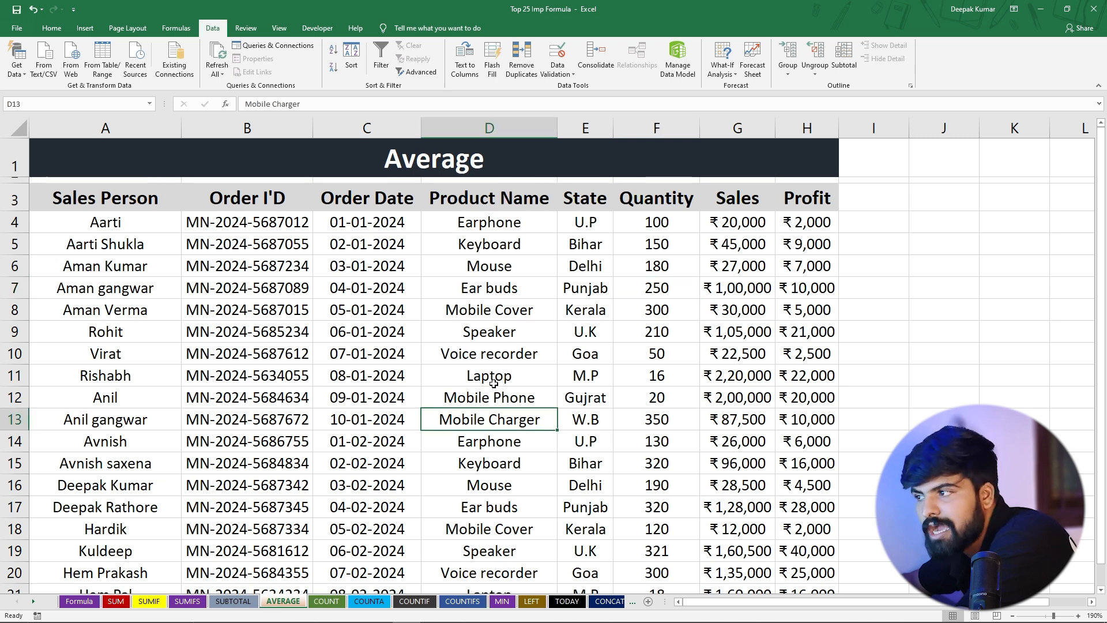
Average the first three Quantity values in cell I6 with =AVERAGE(F4:F6)
click(873, 267)
text(=)
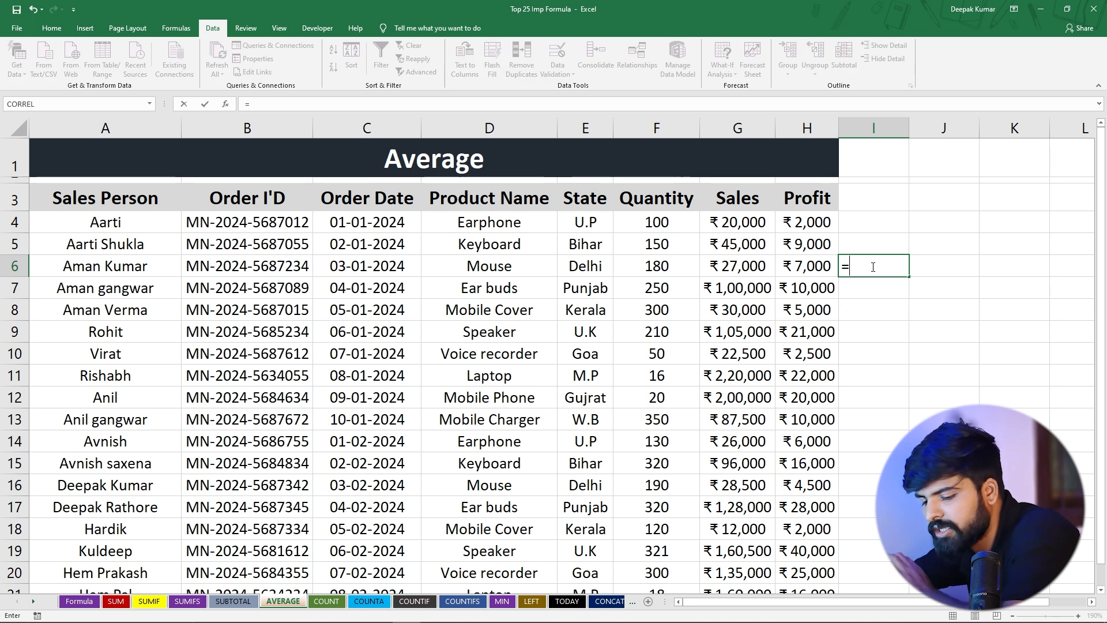
text(avera)
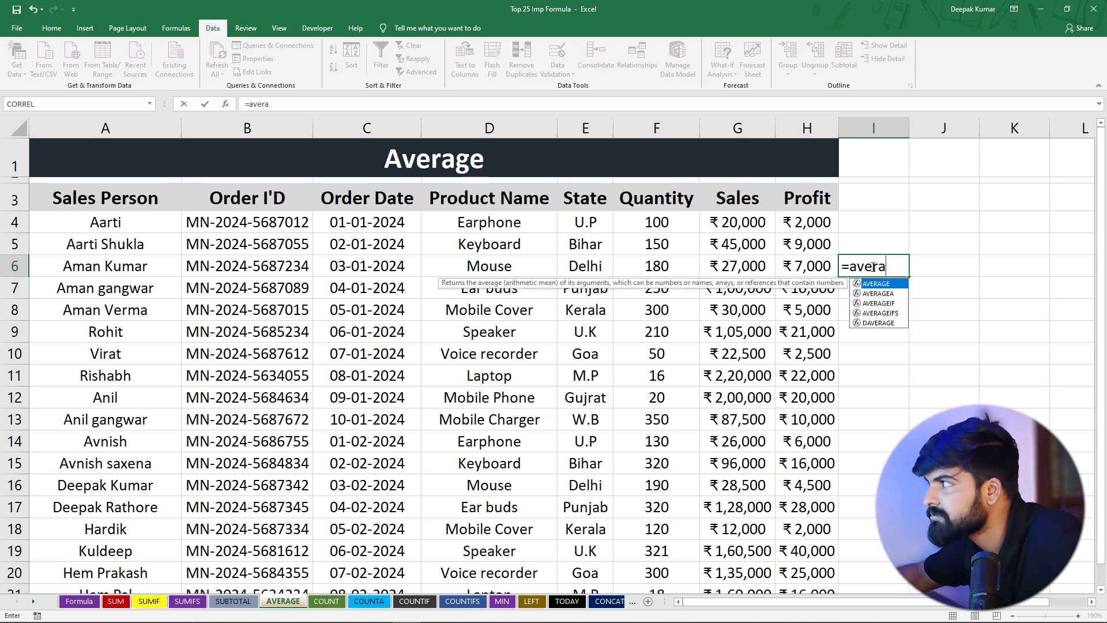
key(Tab)
drag(672, 228, 673, 267)
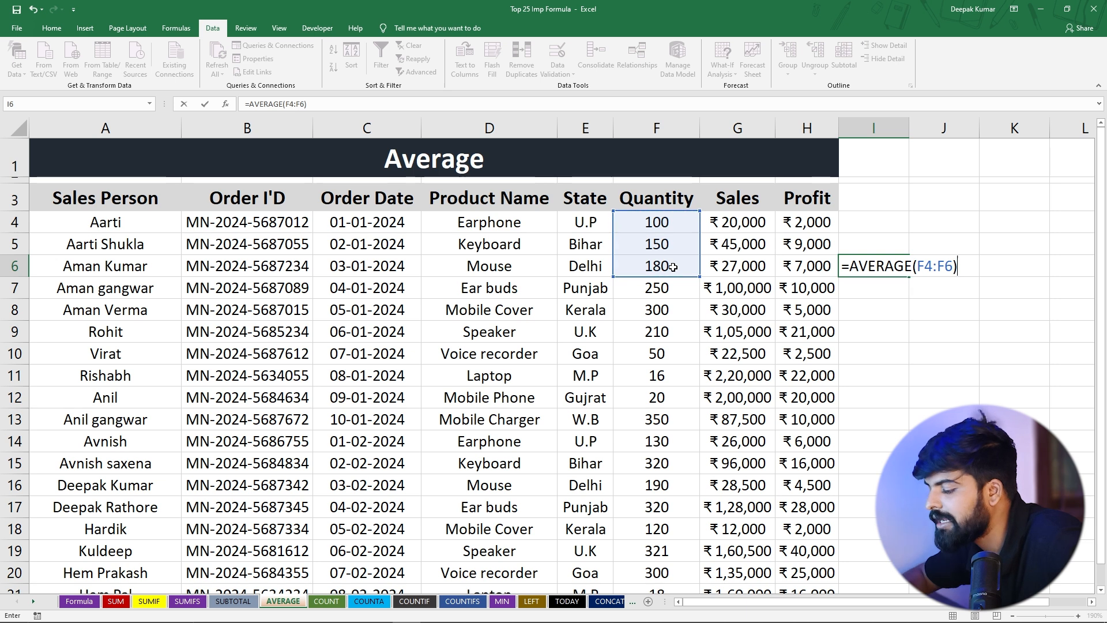
key(Return)
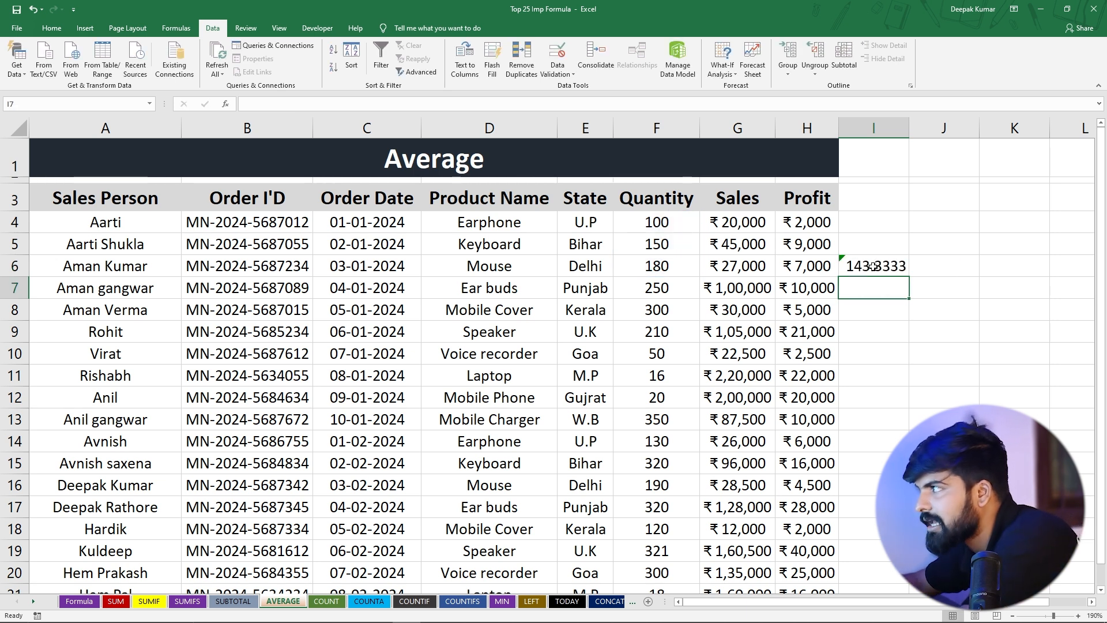
Compare the average in I6 with the Quantity values in F4:F6, and delete the formula
click(848, 267)
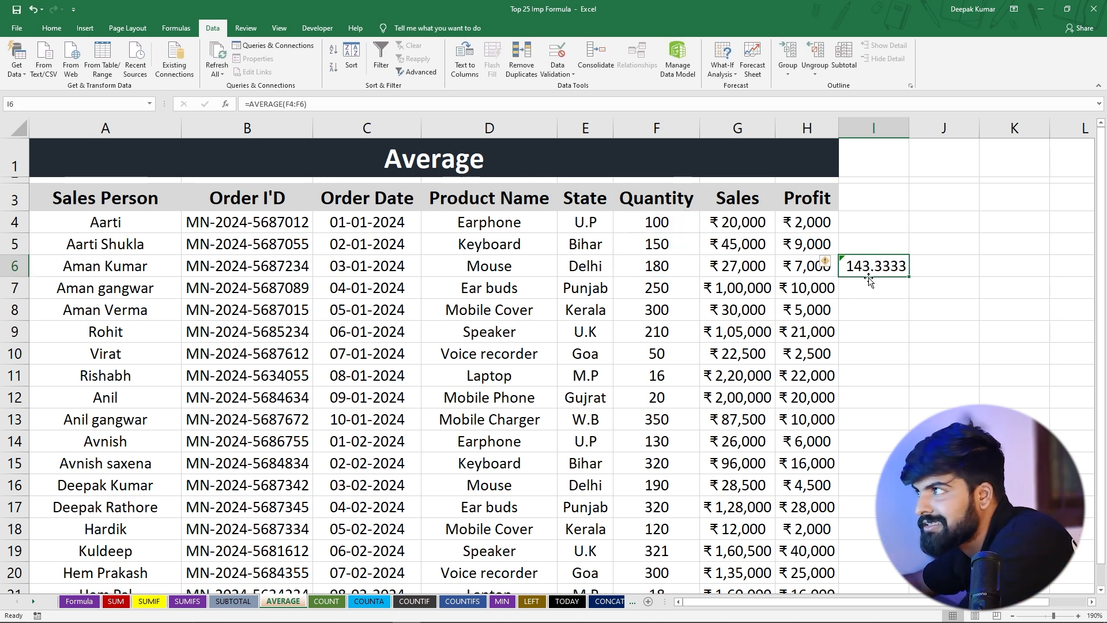
drag(664, 221, 671, 265)
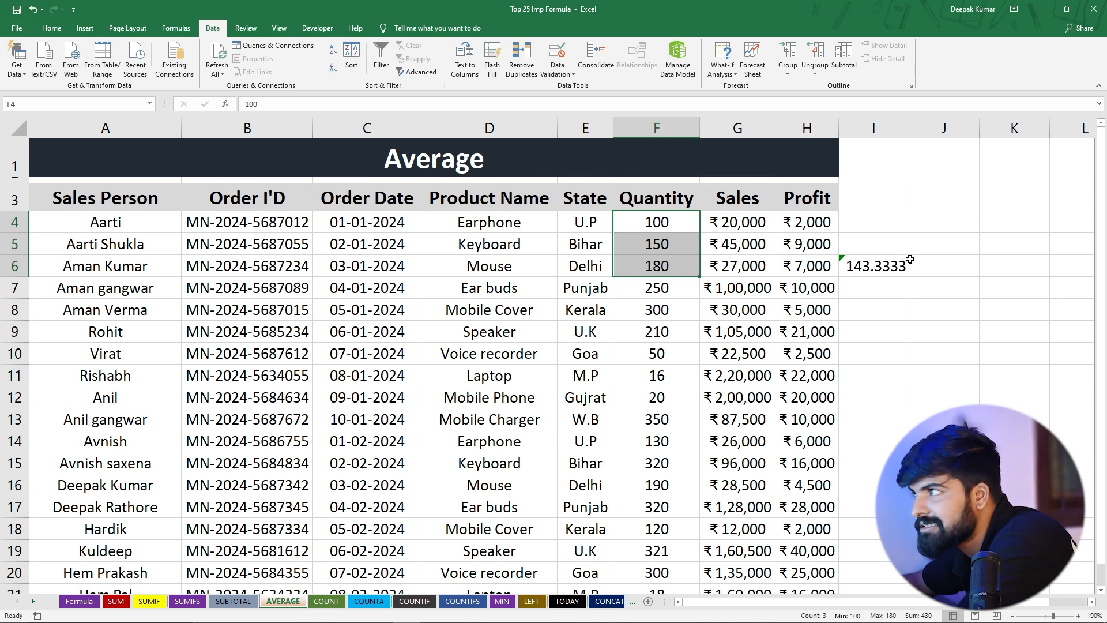
click(897, 301)
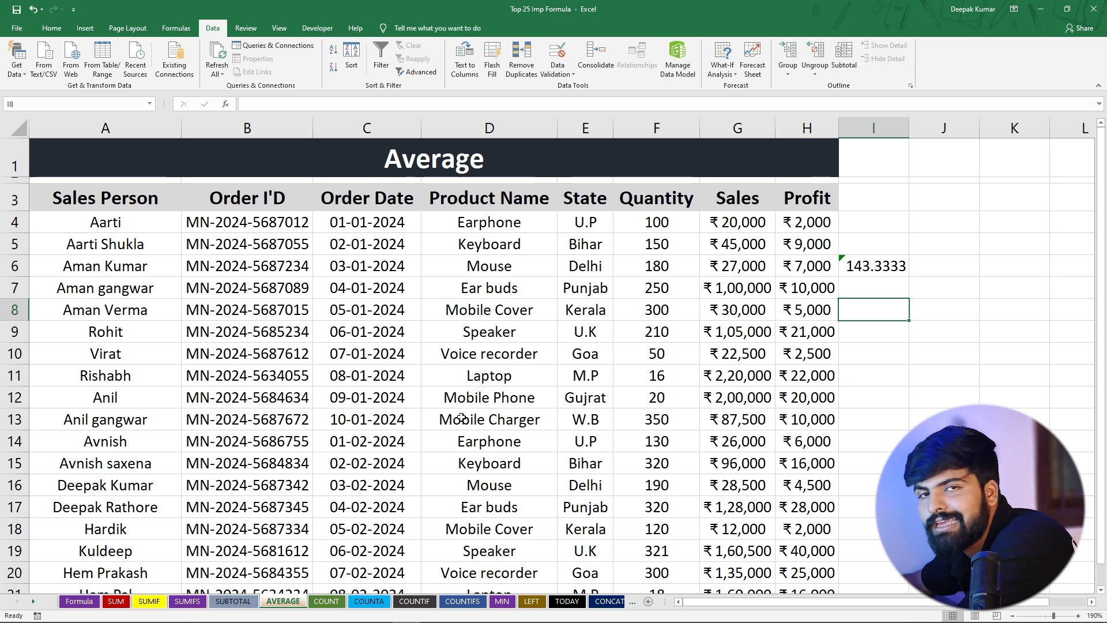
click(498, 366)
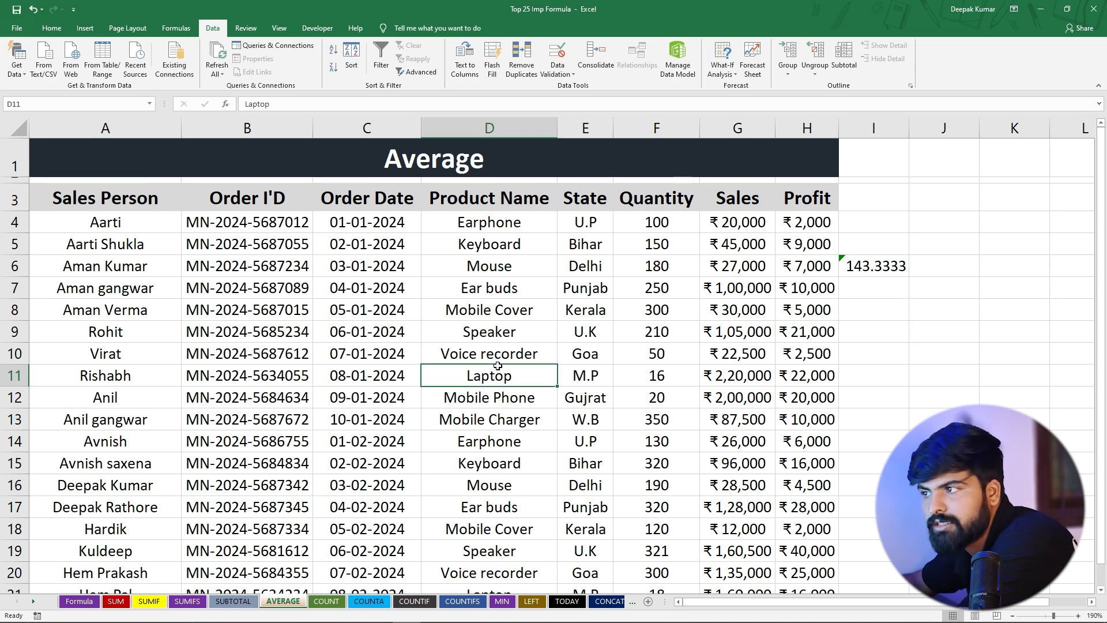
click(857, 266)
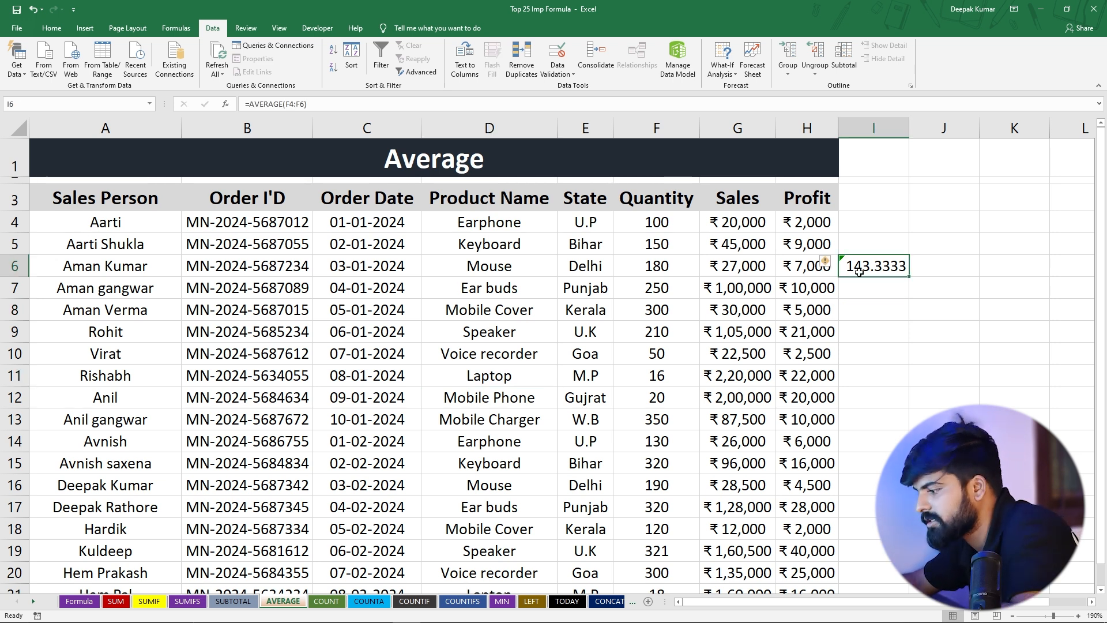
key(Delete)
Turn on filters for the whole data table and select cell F24 below the Quantity column
click(549, 345)
key(ctrl+a)
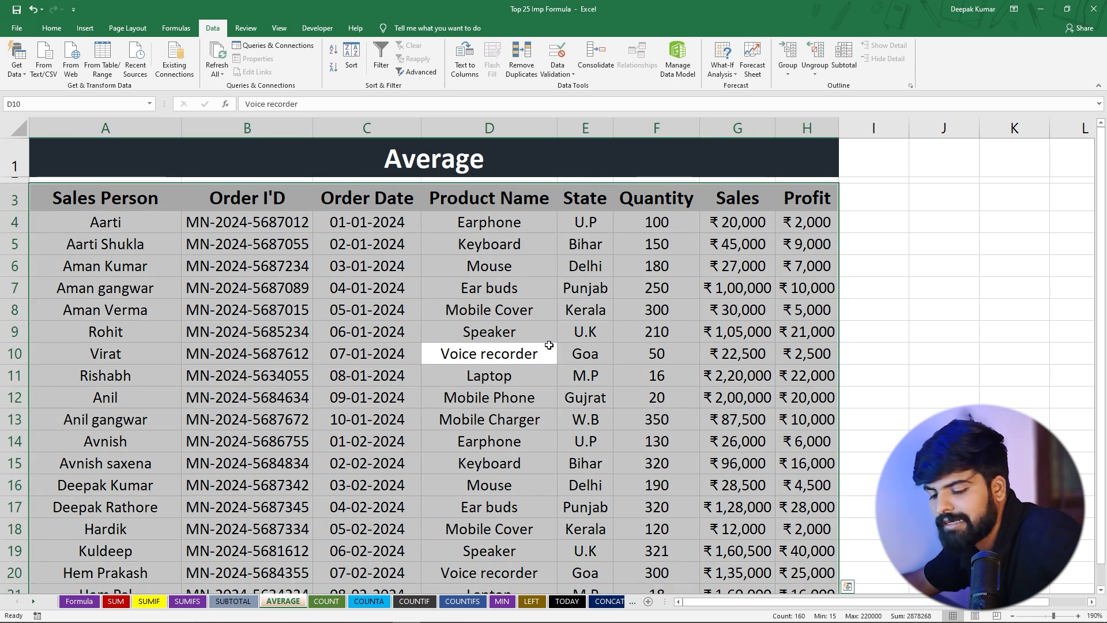
key(ctrl+shift+l)
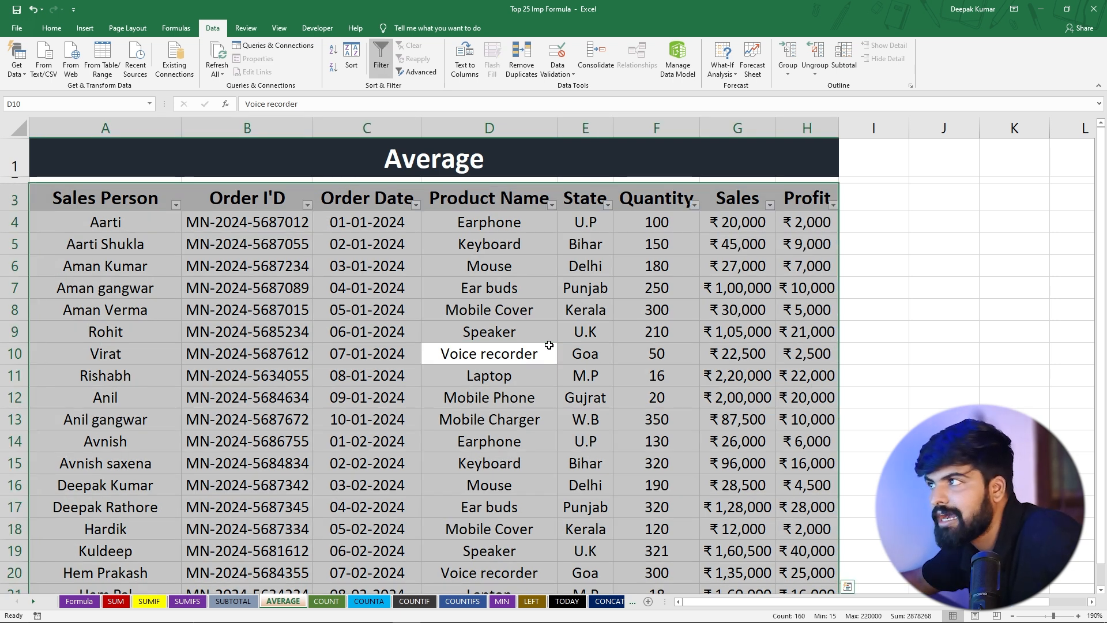
click(635, 300)
scroll(634, 346, down, 4)
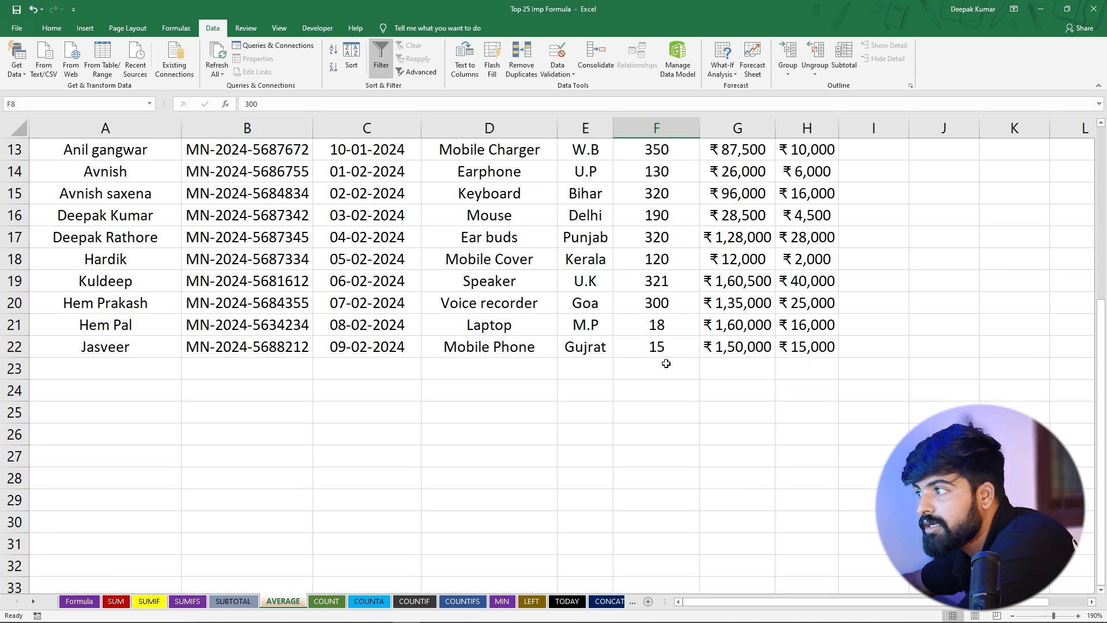
click(626, 398)
text(=)
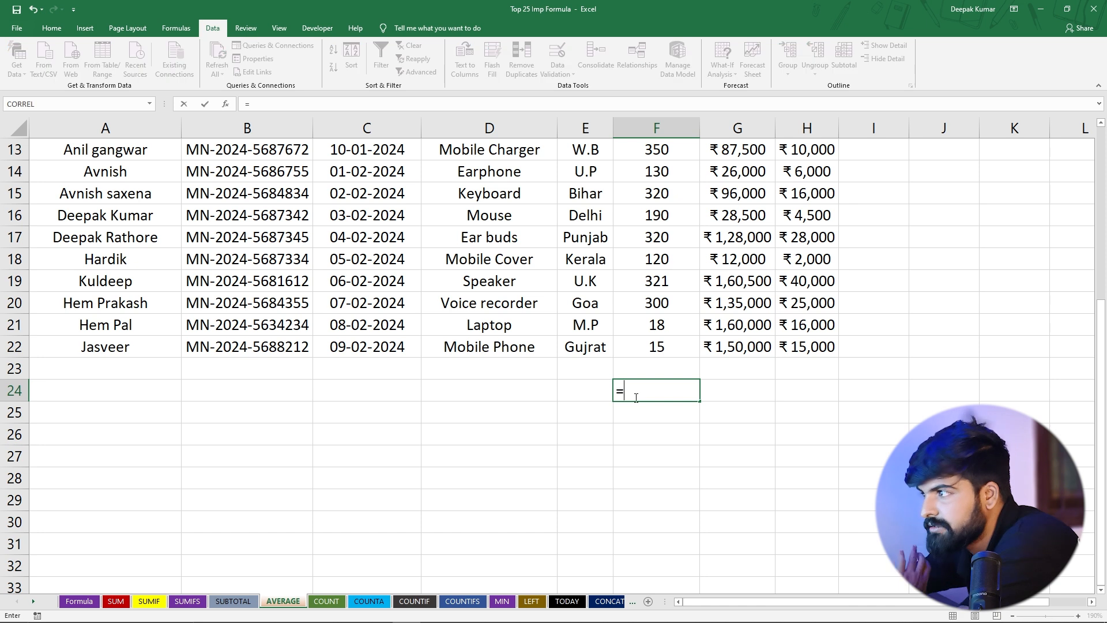
text(avera)
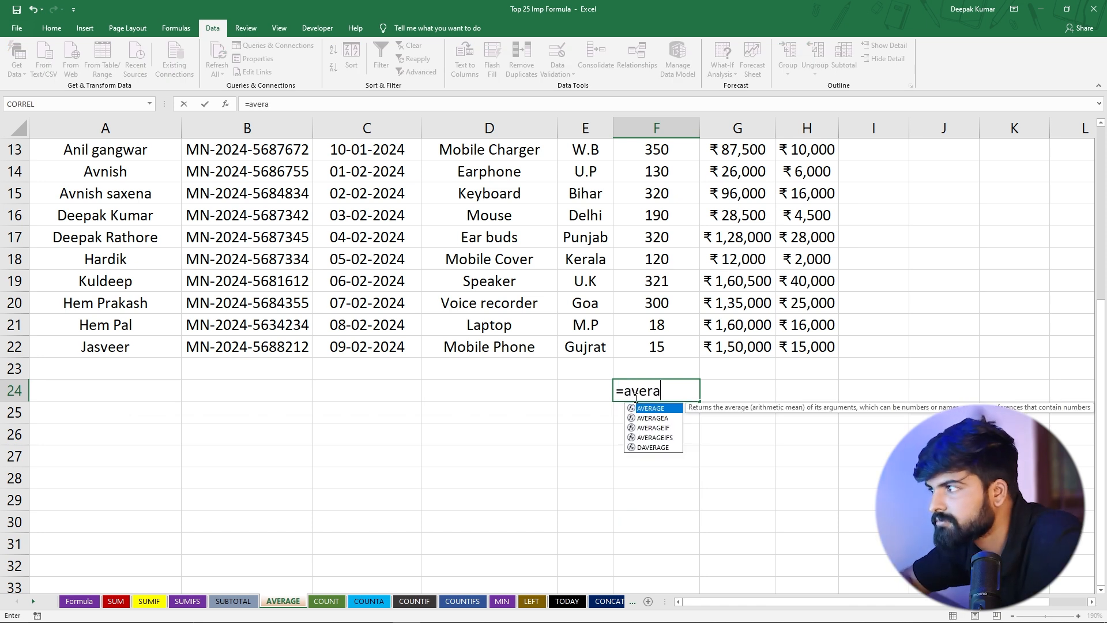
key(Tab)
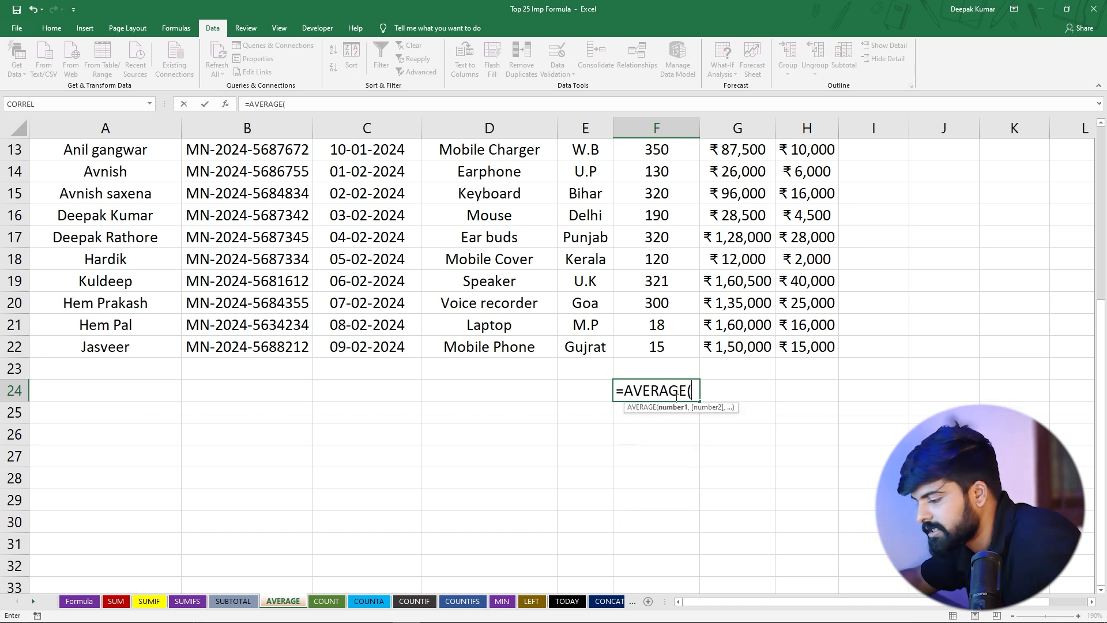
key(BackSpace)
key(BackSpace)
key(BackSpace)
key(BackSpace)
key(BackSpace)
key(BackSpace)
key(BackSpace)
key(BackSpace)
Average the Quantity column in F24 with a filter-aware formula, =SUBTOTAL(1,F4:F22), and reselect the cell
text(sub)
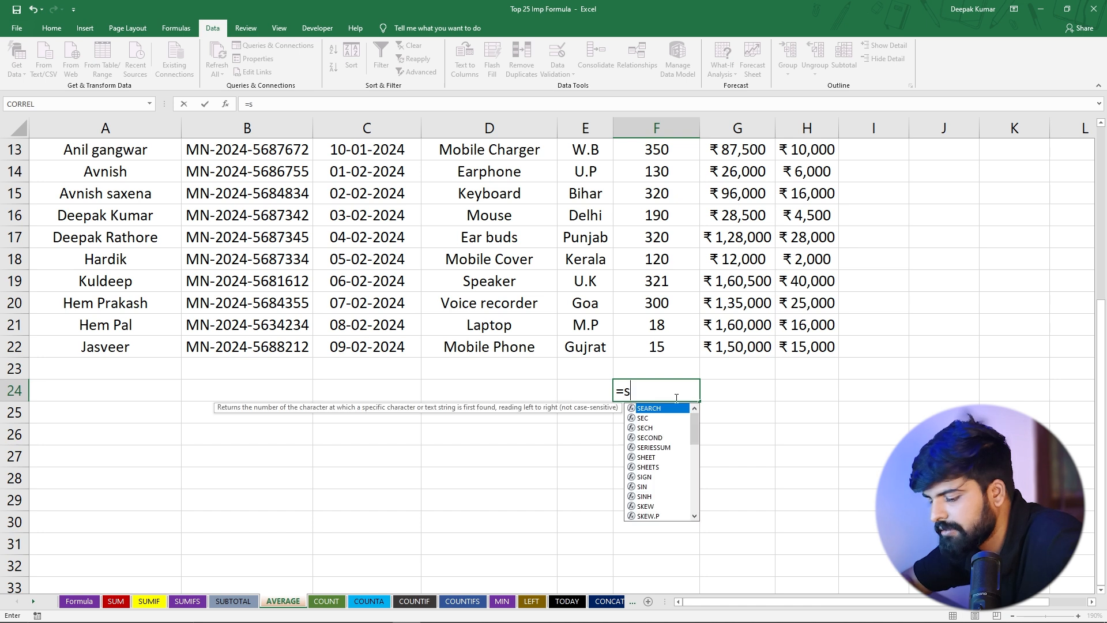
text(to)
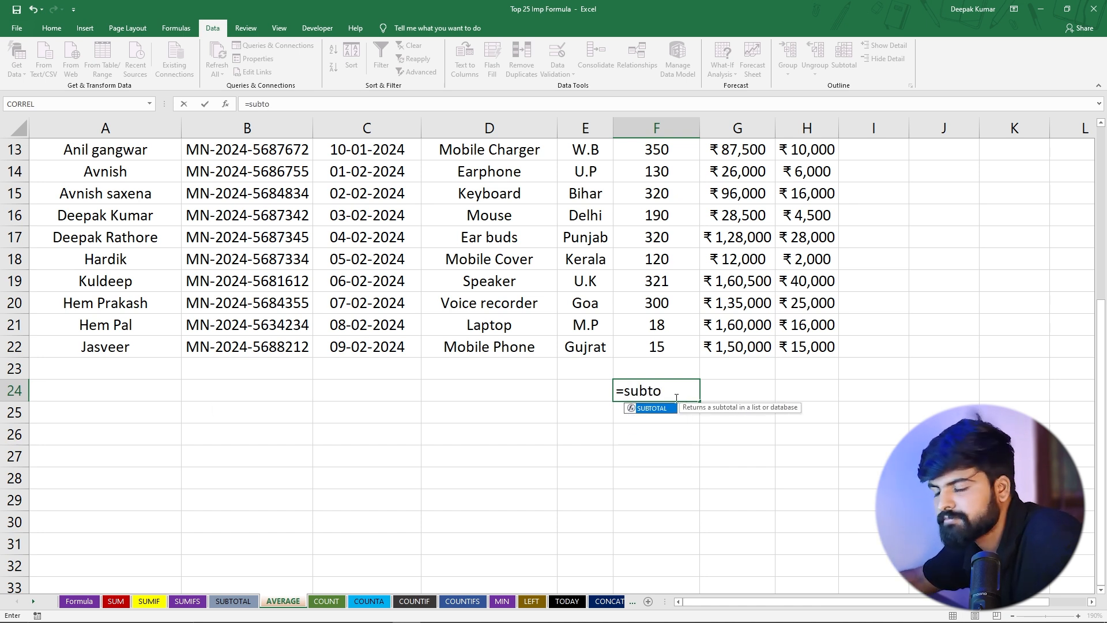
key(Tab)
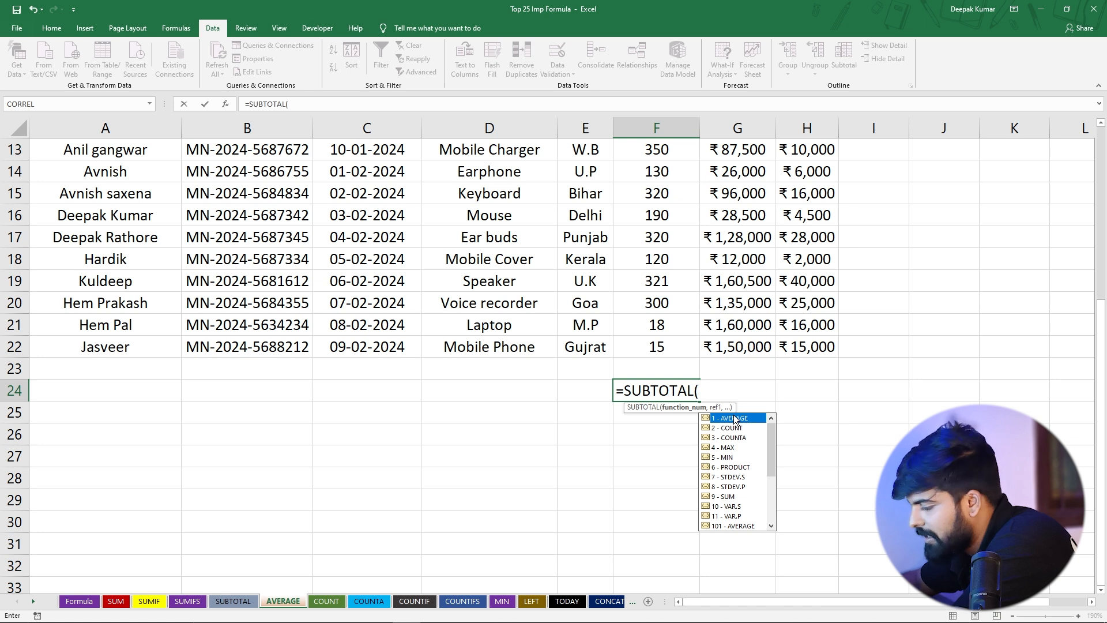
text(1)
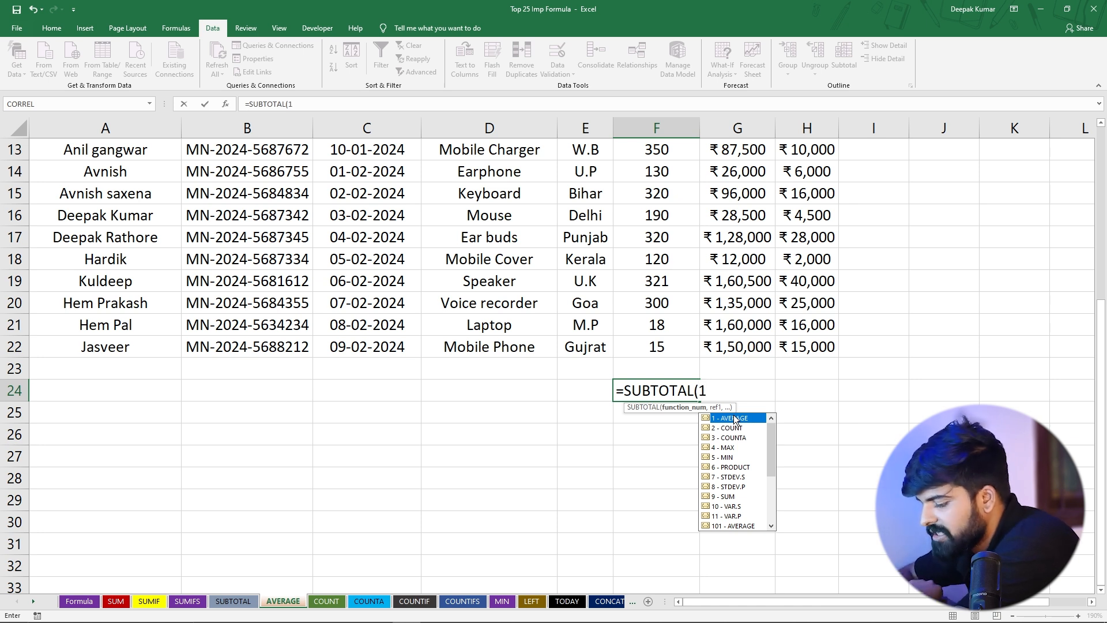
text(,)
scroll(722, 343, up, 4)
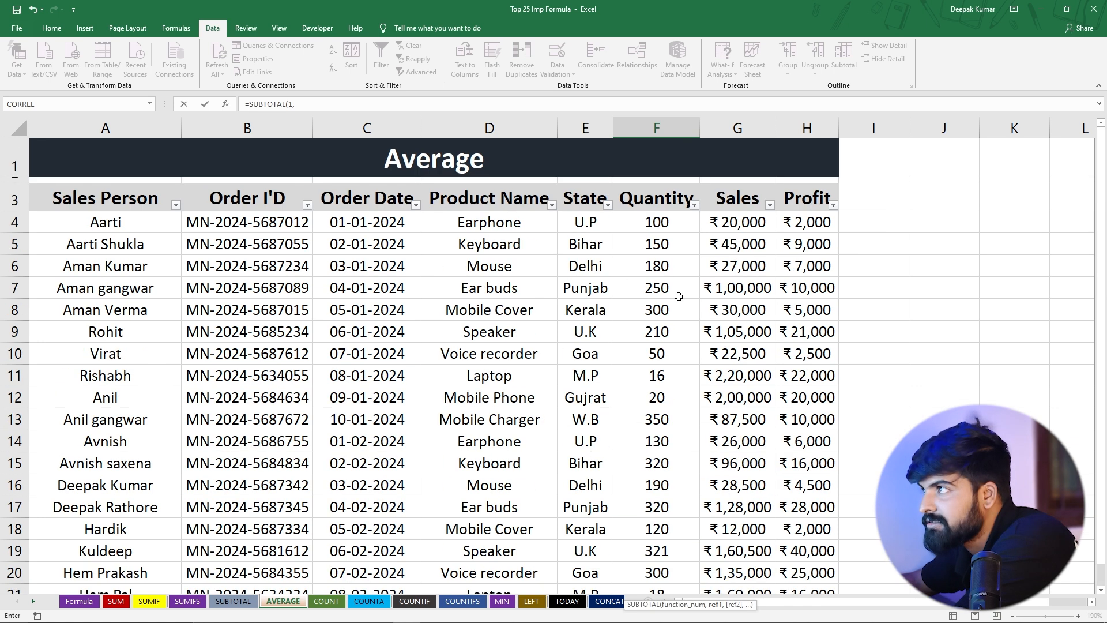
click(654, 231)
drag(654, 236, 659, 540)
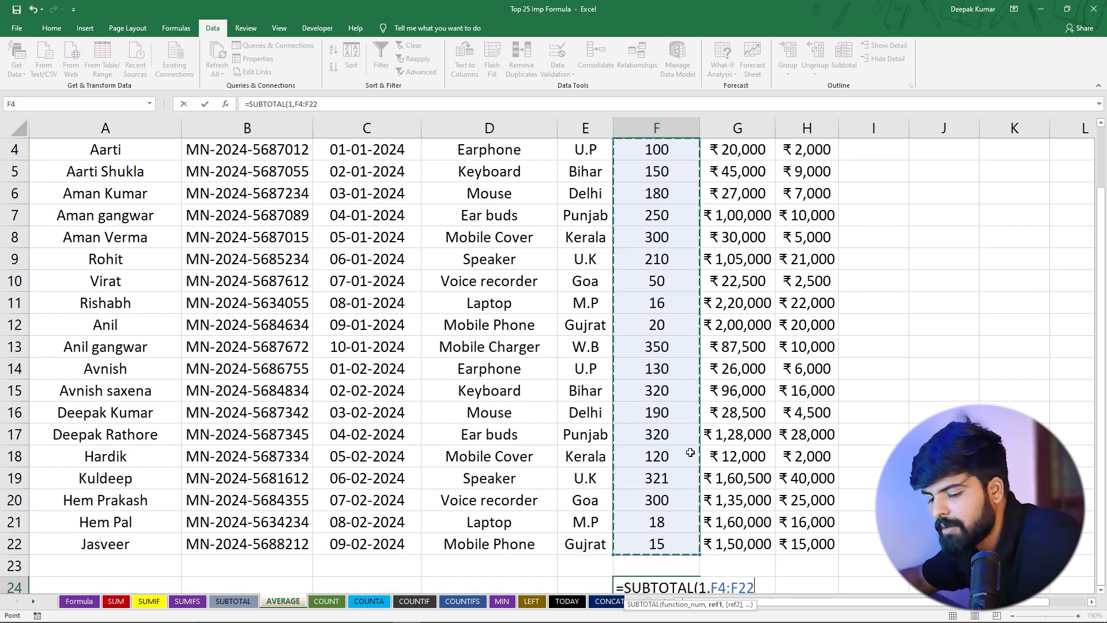
text())
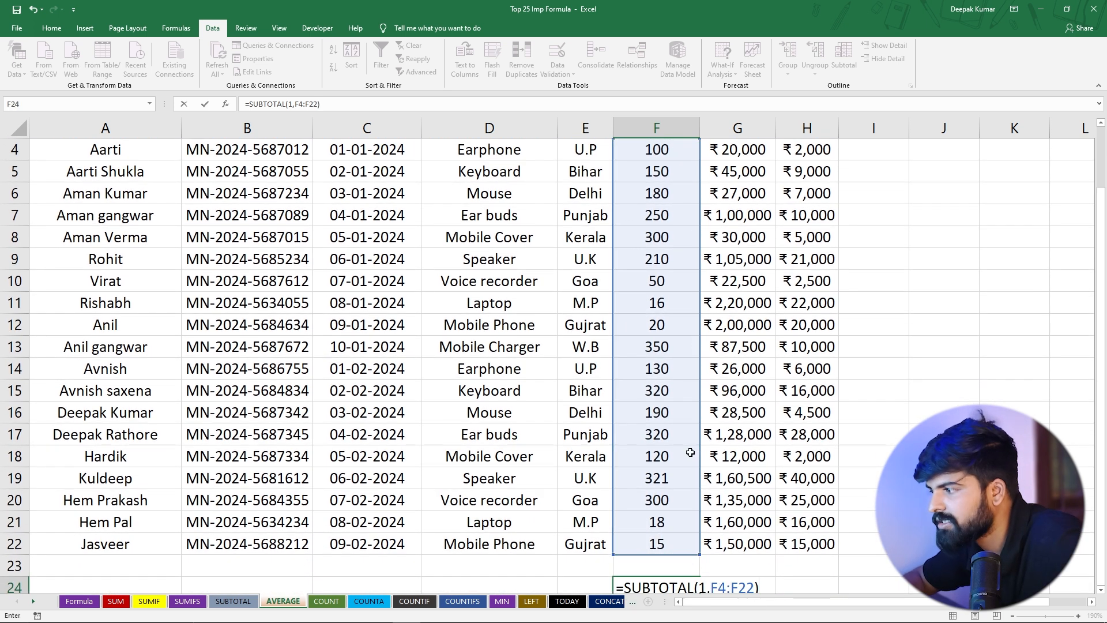
key(Return)
click(628, 545)
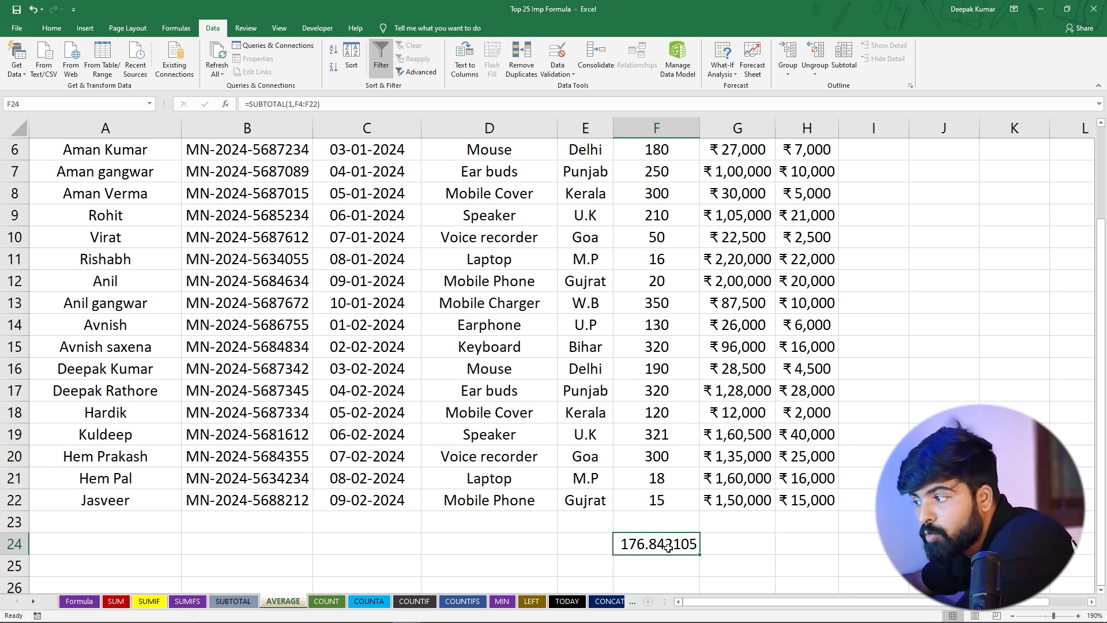
Filter the State column to show only Bihar and check the Quantity average in F24
scroll(647, 512, up, 2)
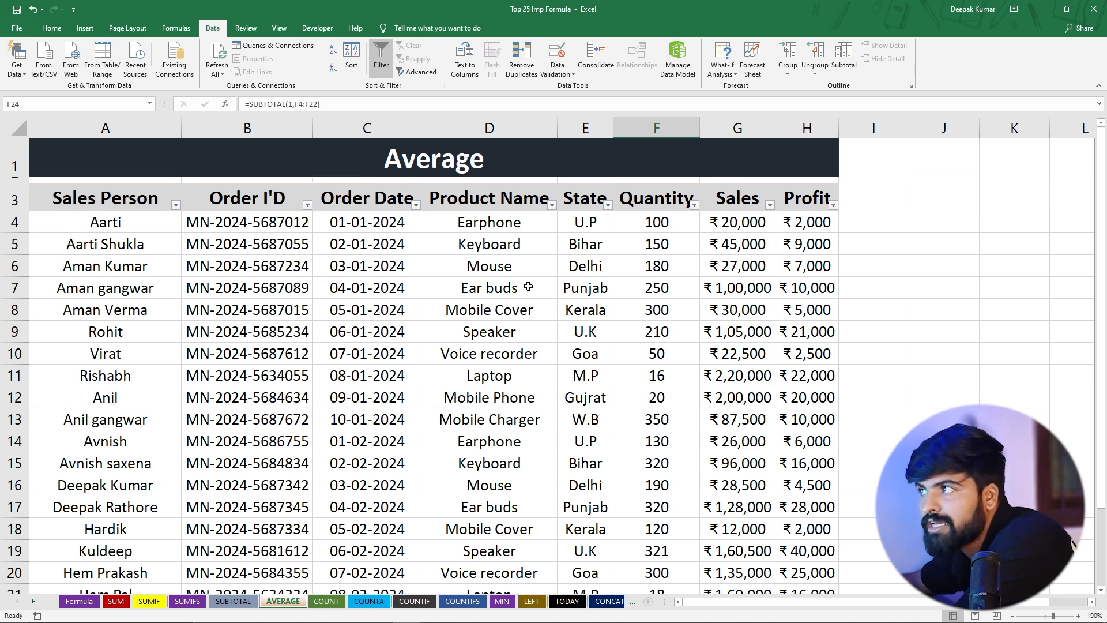
click(608, 206)
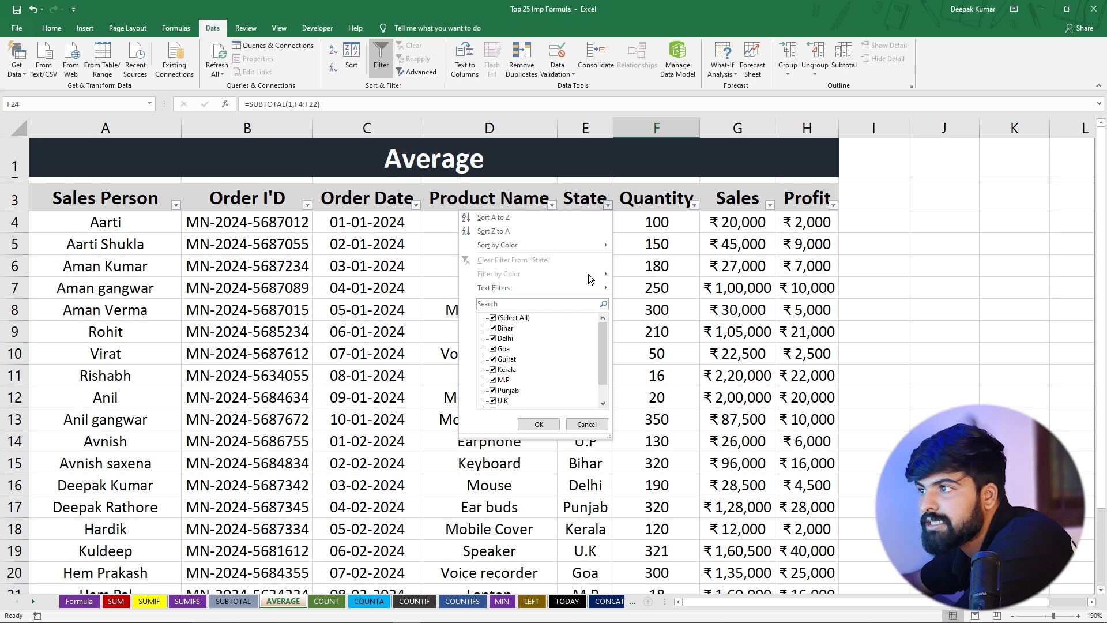
click(494, 319)
click(494, 328)
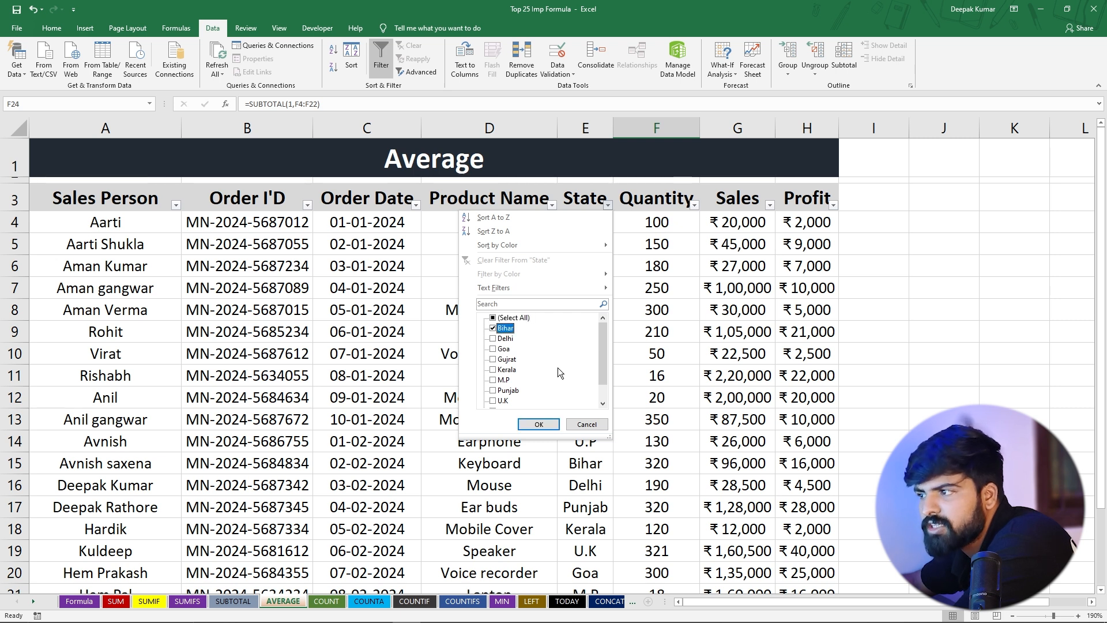
click(539, 425)
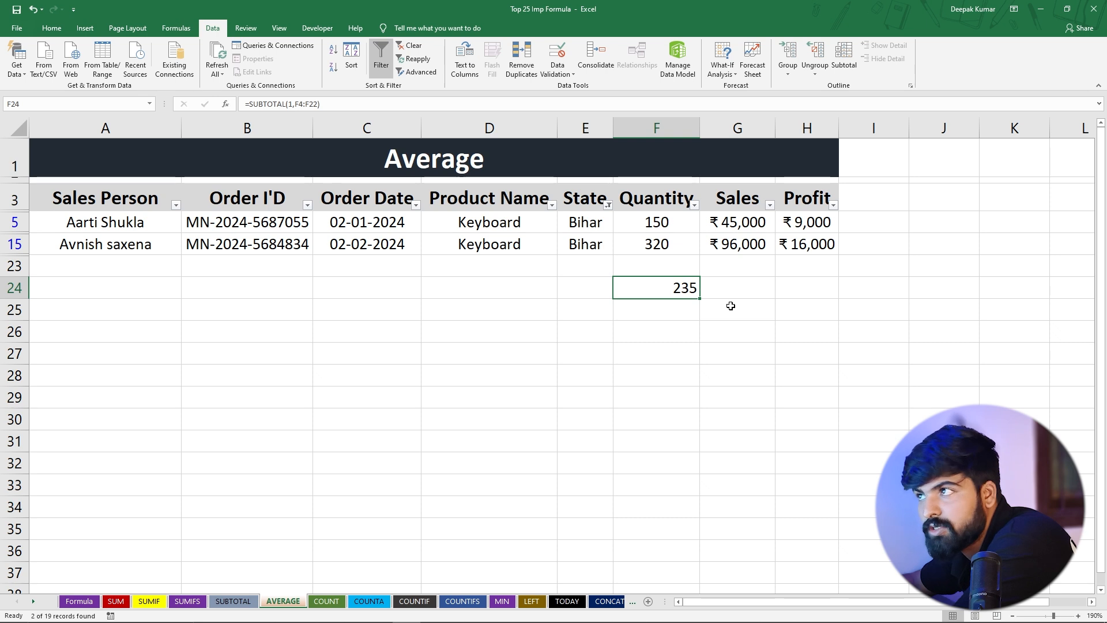
Show all states again in the State column's filter
click(551, 204)
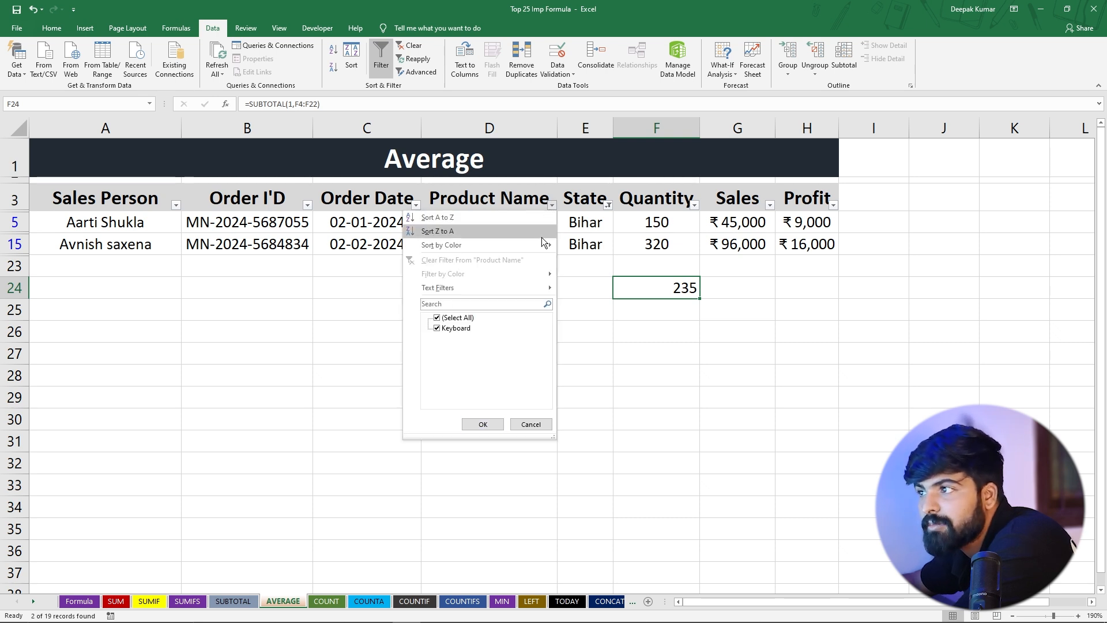
click(552, 206)
click(608, 205)
click(538, 425)
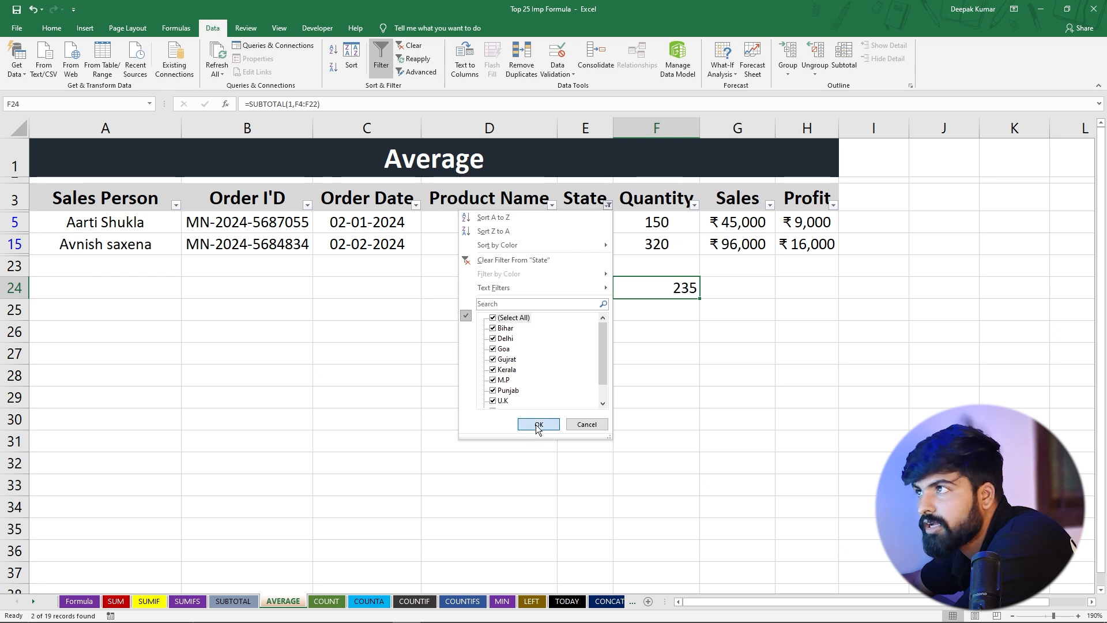
Filter the Product Name column to show only Mouse
click(552, 206)
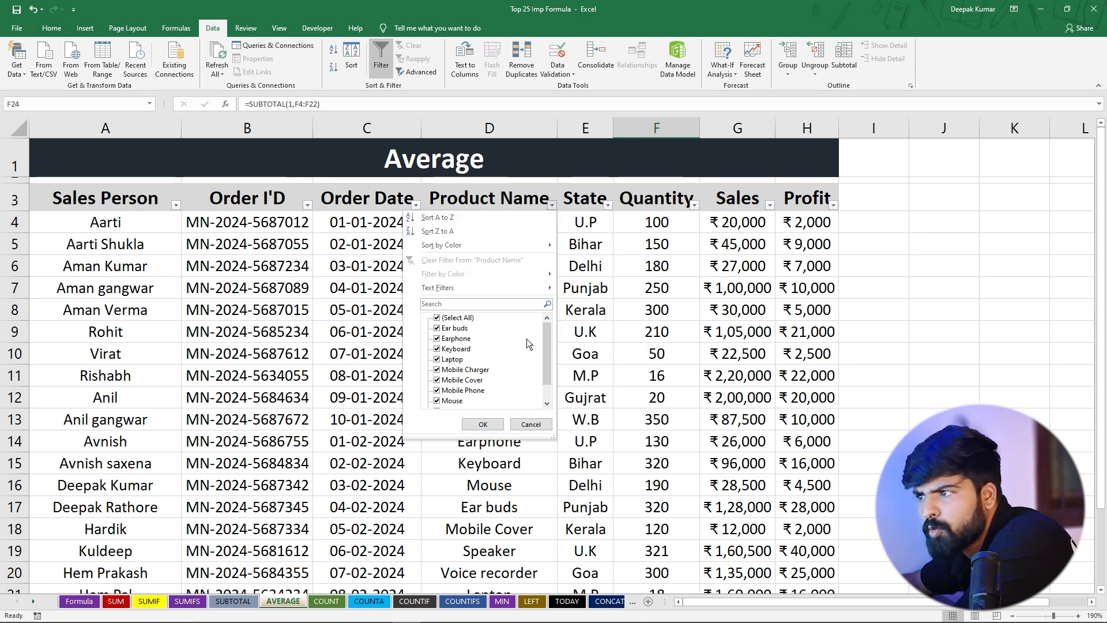
click(437, 318)
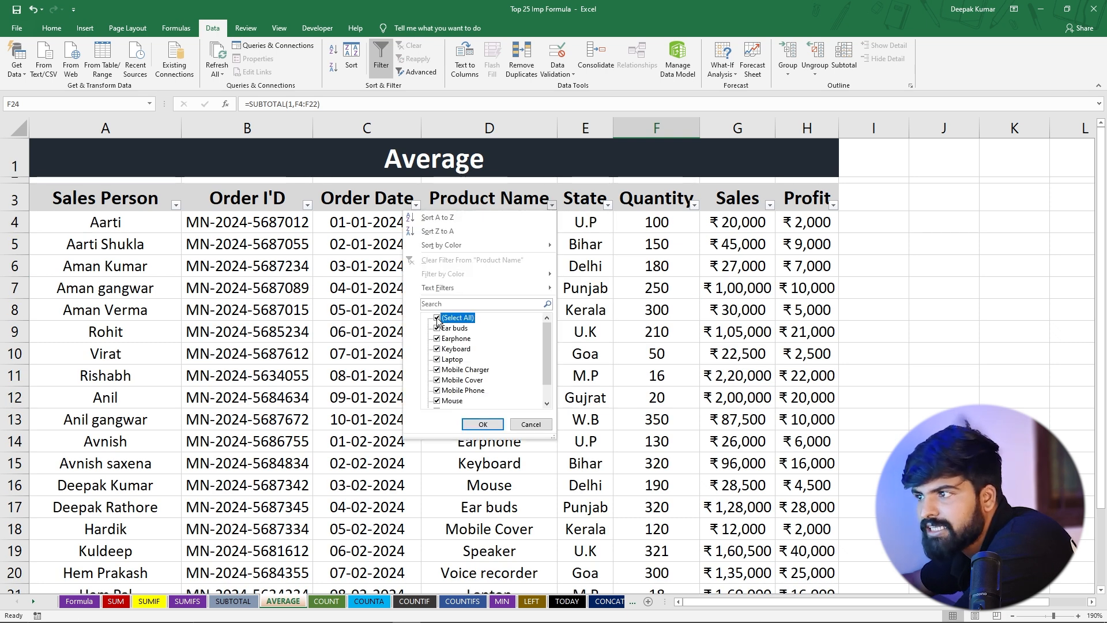
click(437, 400)
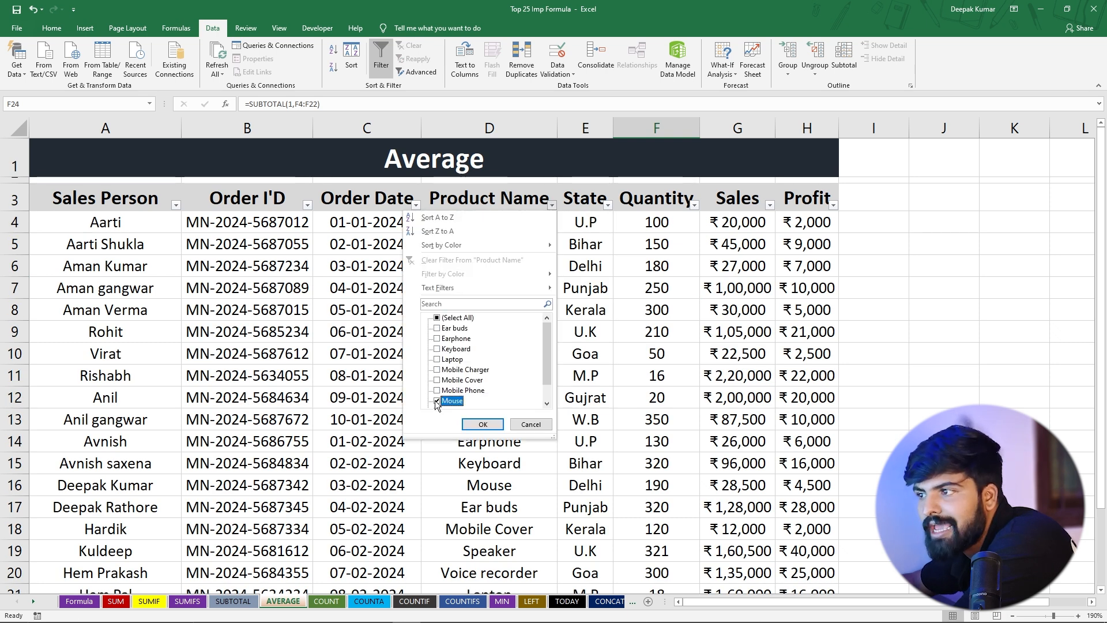
click(483, 423)
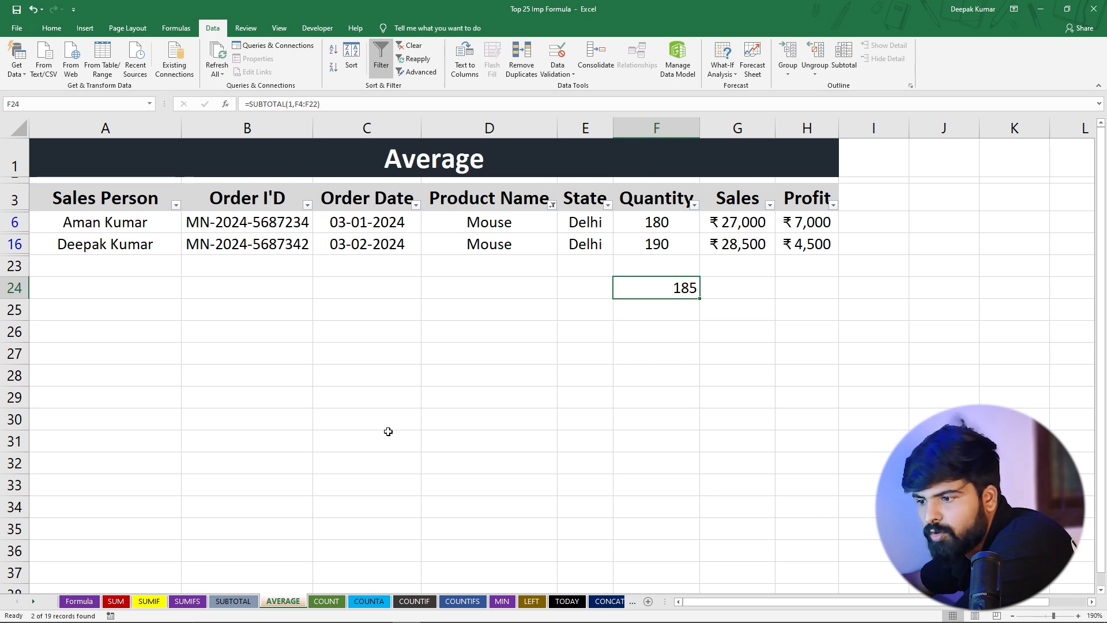
Switch to the COUNT sheet and examine the blank cells G13 and G21 in the Sales column
click(327, 601)
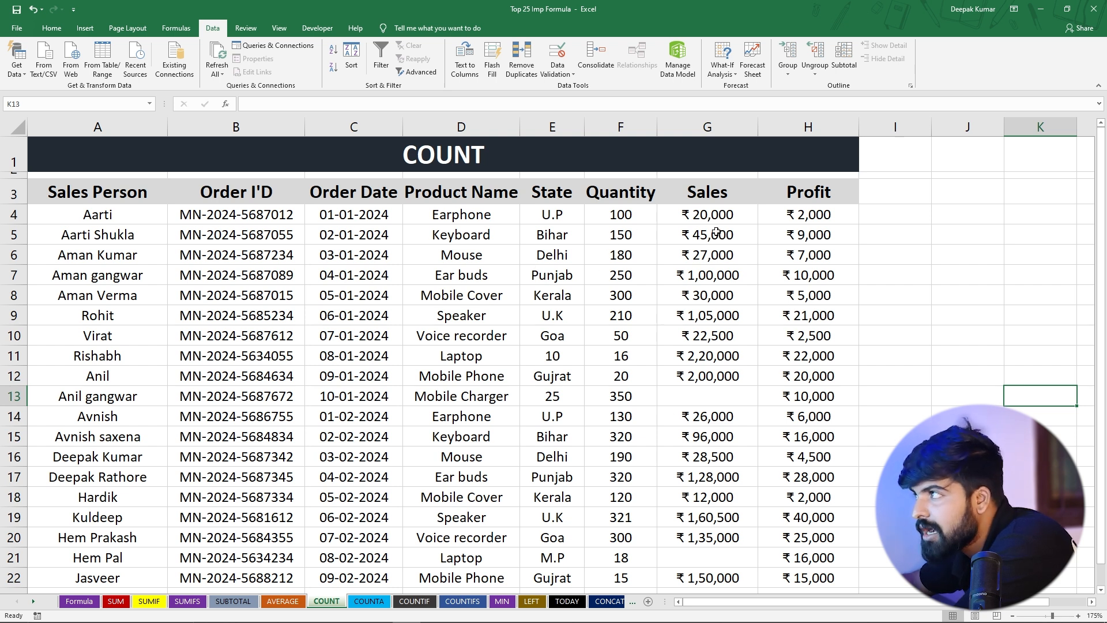
click(696, 402)
click(687, 563)
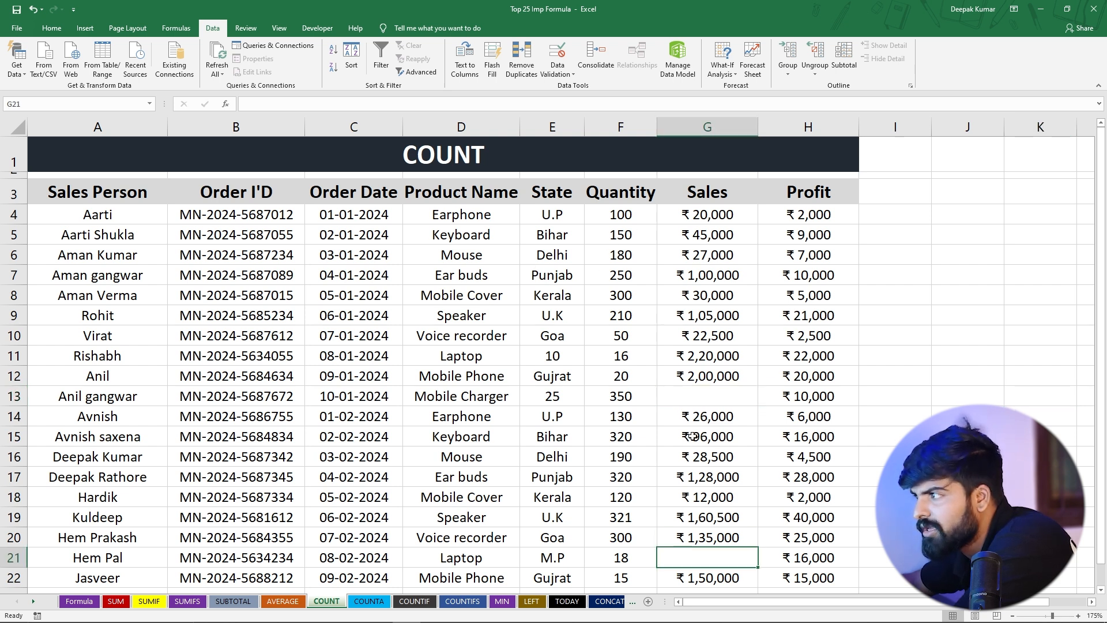
scroll(693, 436, down, 3)
click(697, 206)
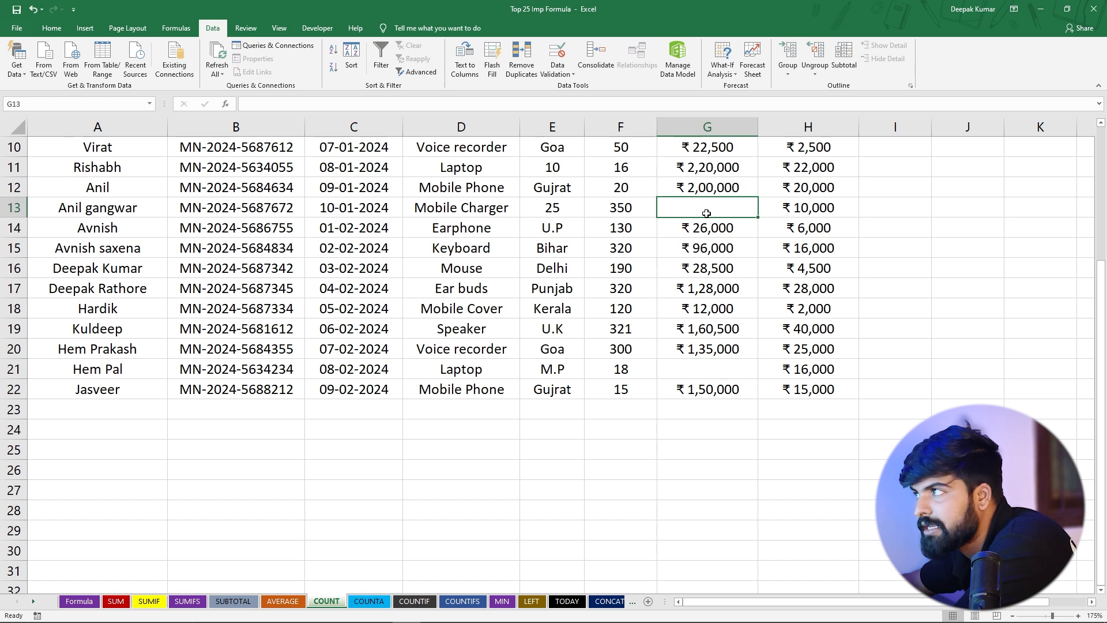
scroll(698, 208, up, 3)
Count the numeric Sales entries in cell I6 with =COUNT(G4:G22) and reselect the cell
click(904, 253)
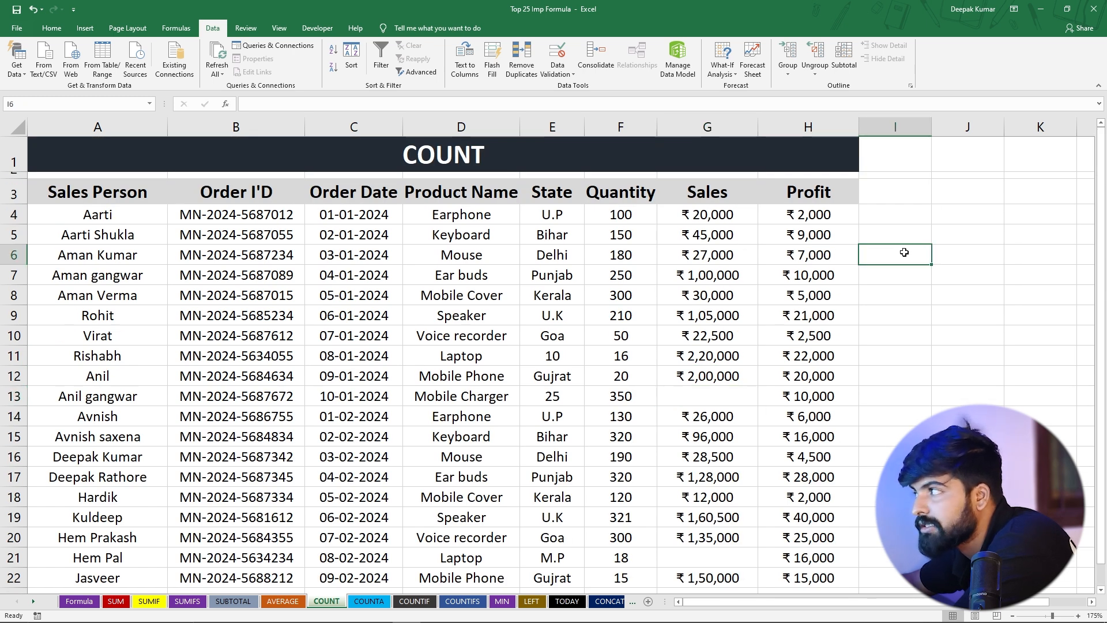
text(=)
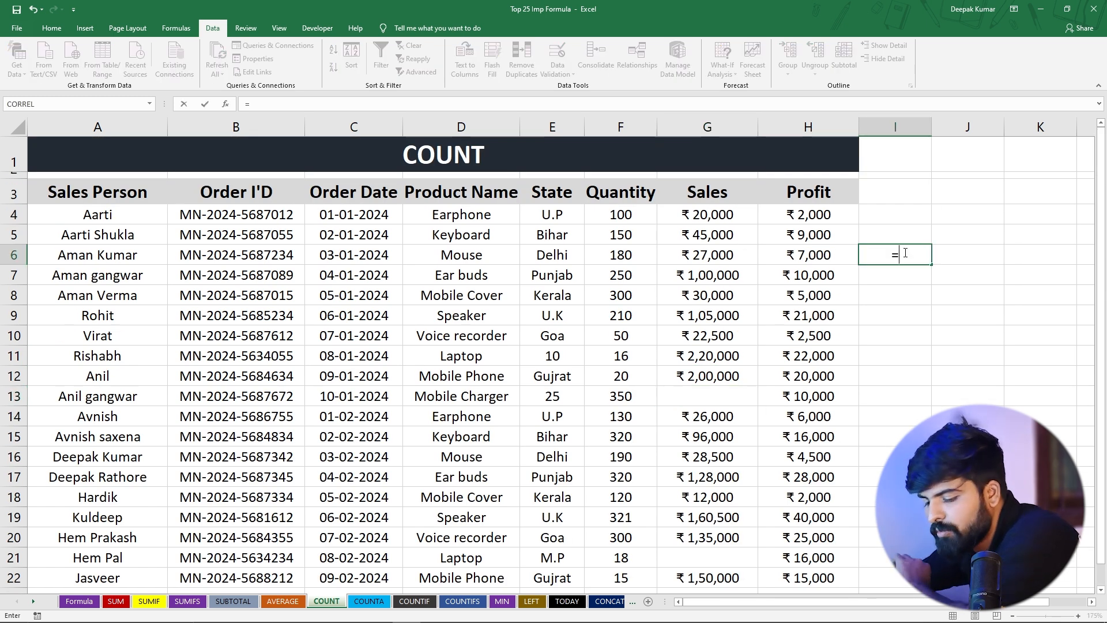
text(count)
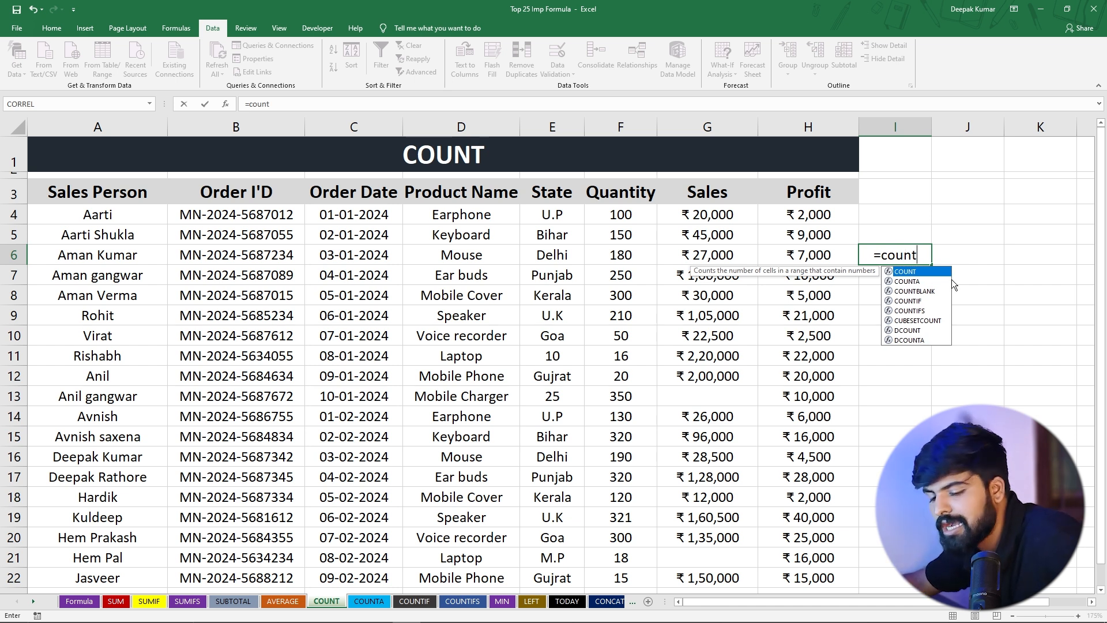
key(Tab)
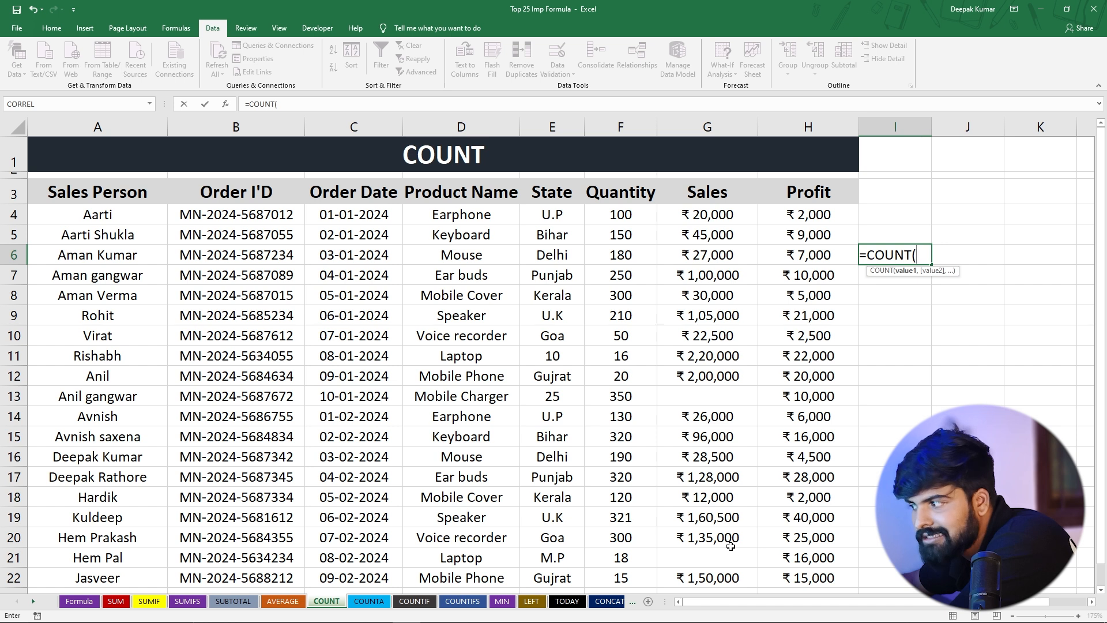
drag(687, 216, 704, 464)
scroll(701, 437, up, 2)
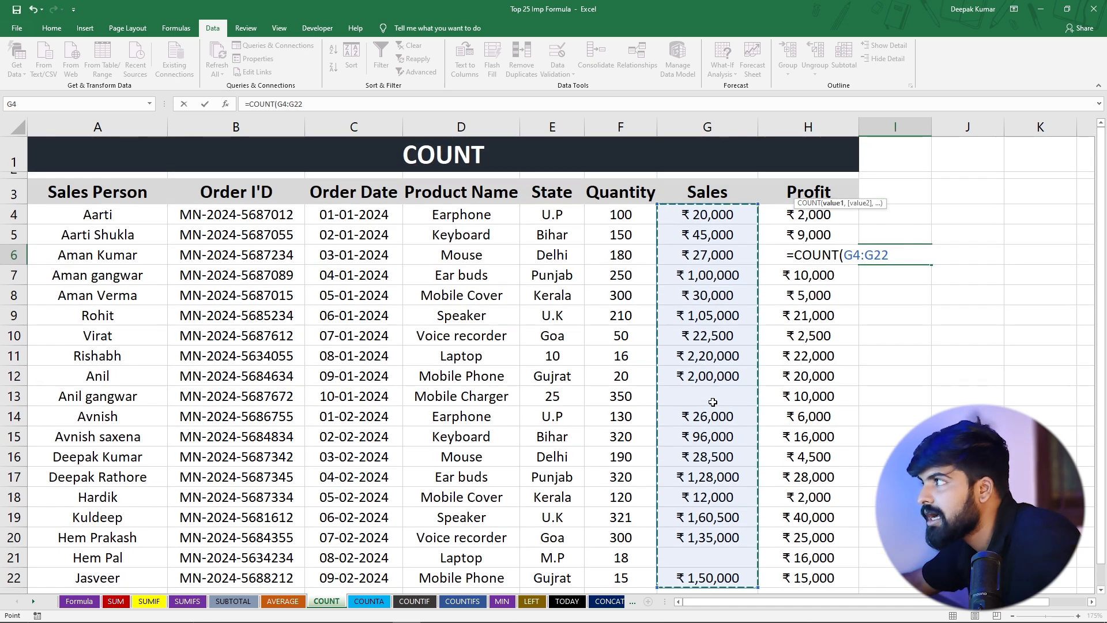
text())
key(Return)
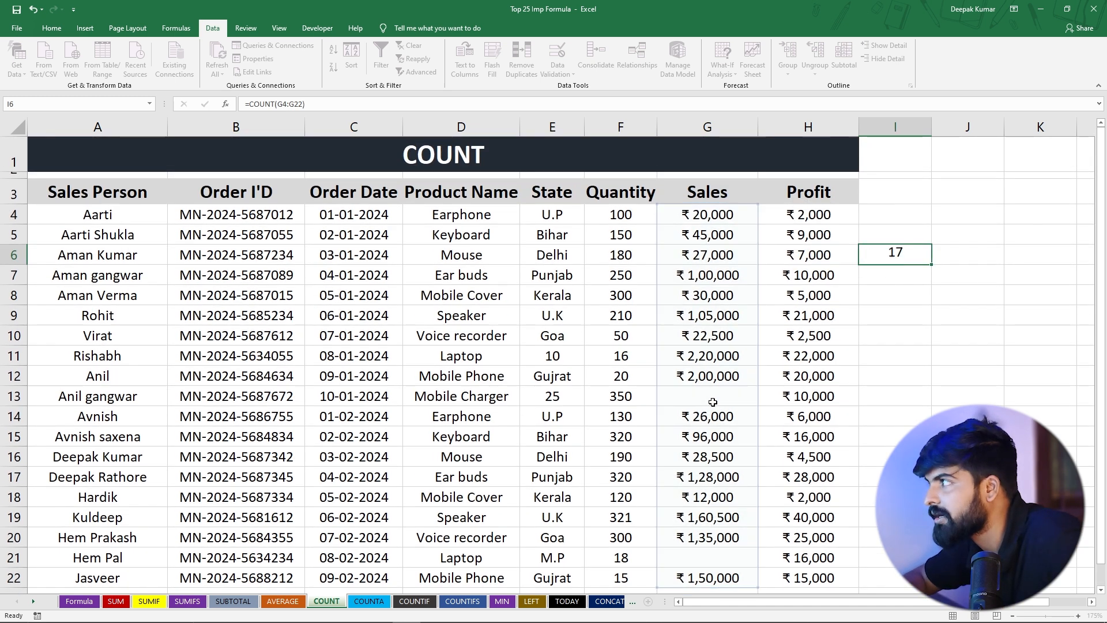
click(900, 255)
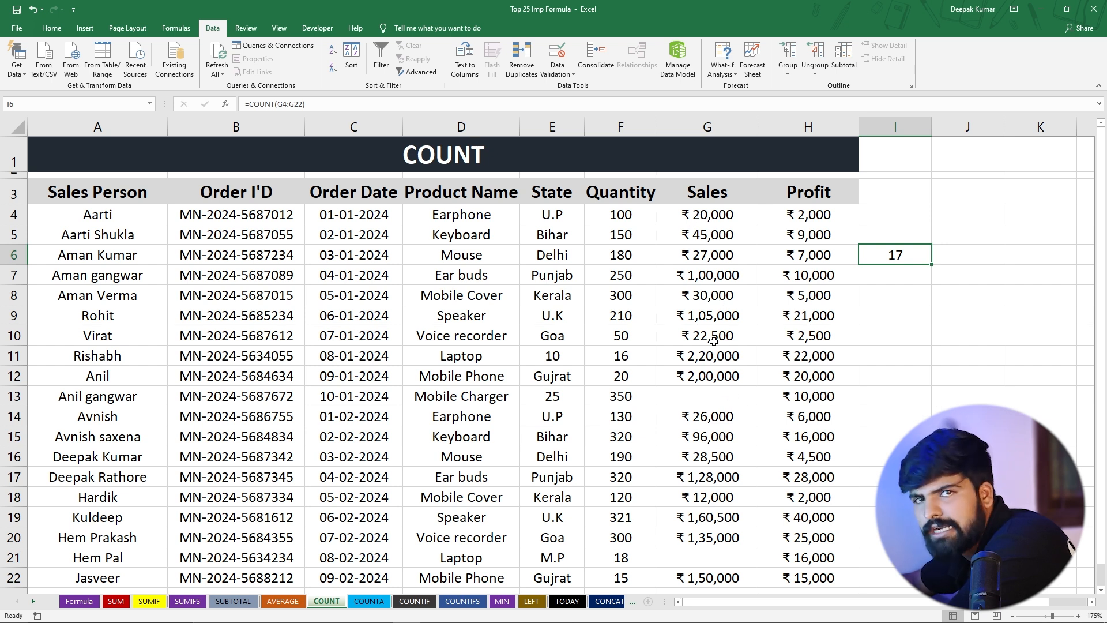
Enter 10 in the blank Sales cell G13 and check the count in I6
click(697, 393)
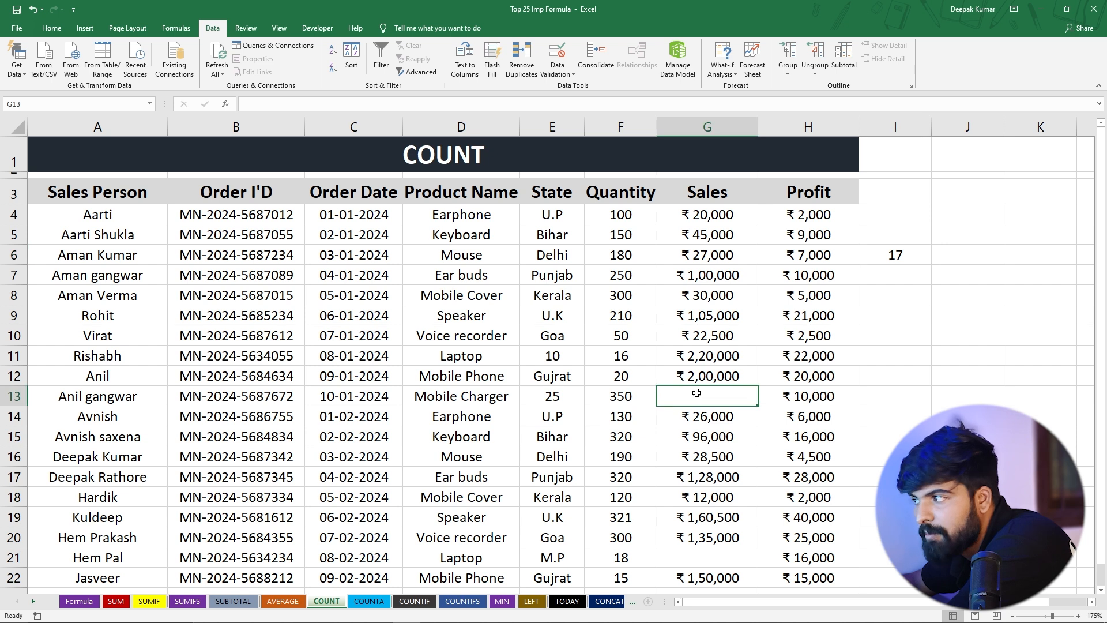
text(10)
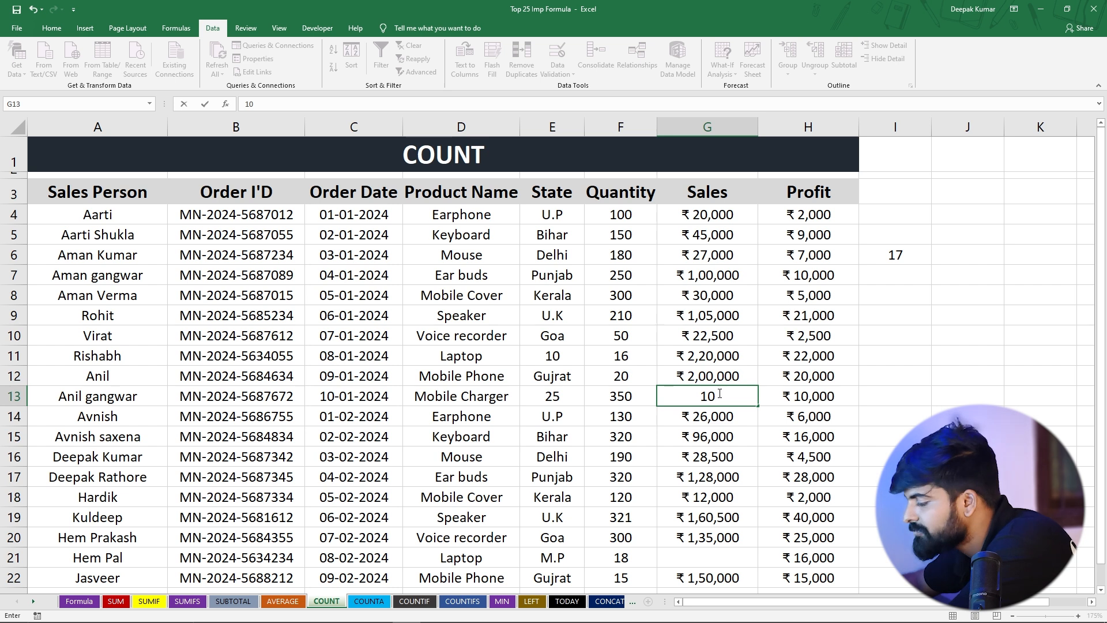
key(Return)
click(899, 252)
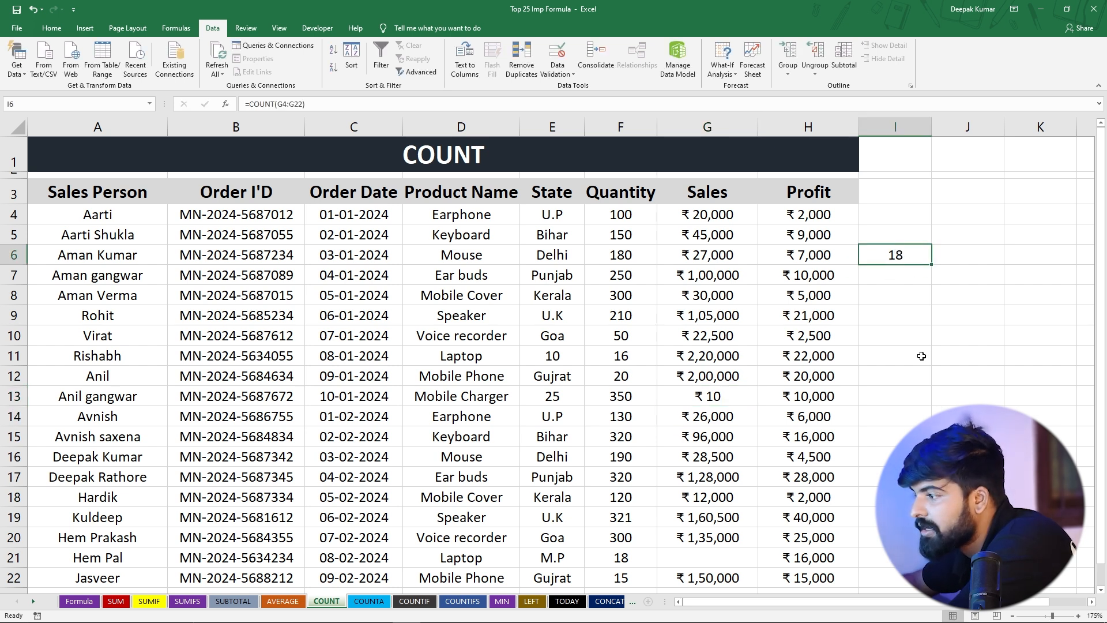
Enter the text asdf in the blank Sales cell G21 and check the count in I6
scroll(922, 356, down, 1)
click(709, 491)
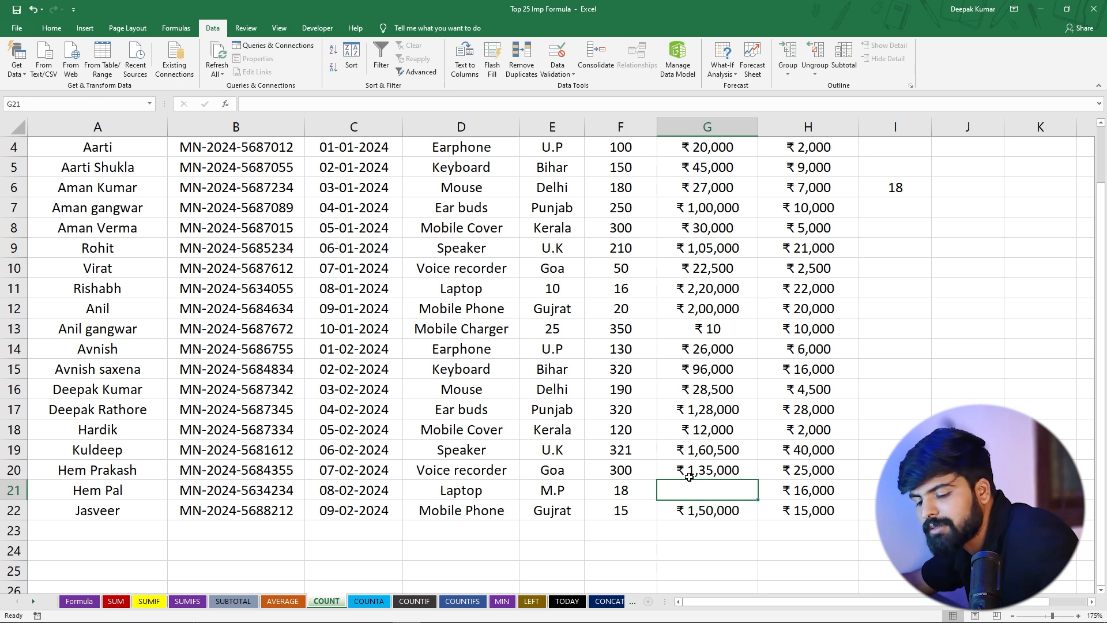
text(asdf)
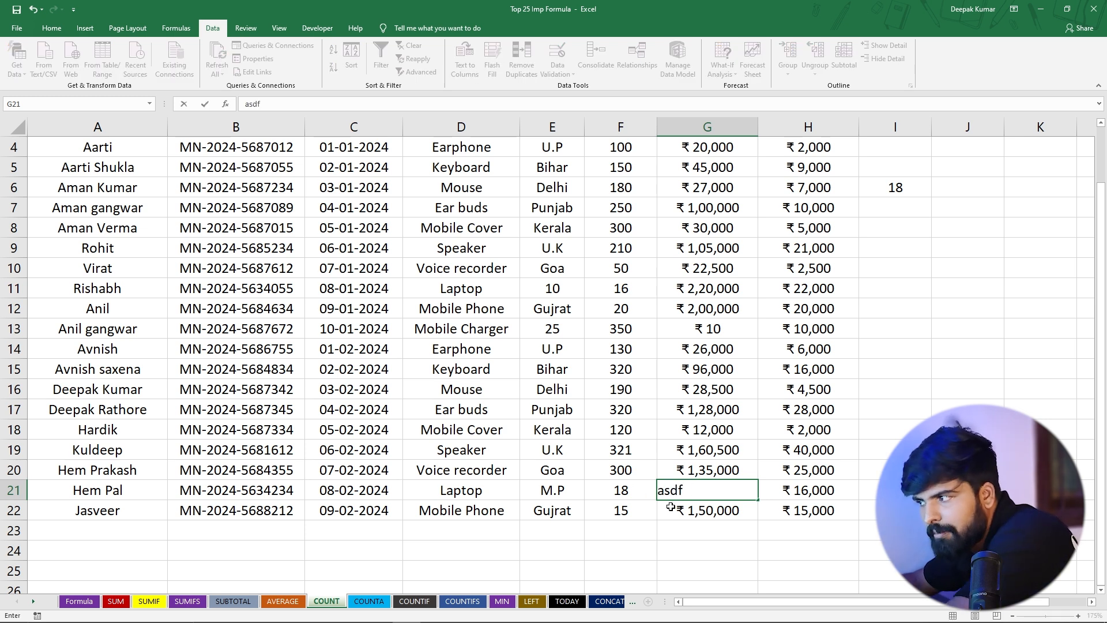
key(Return)
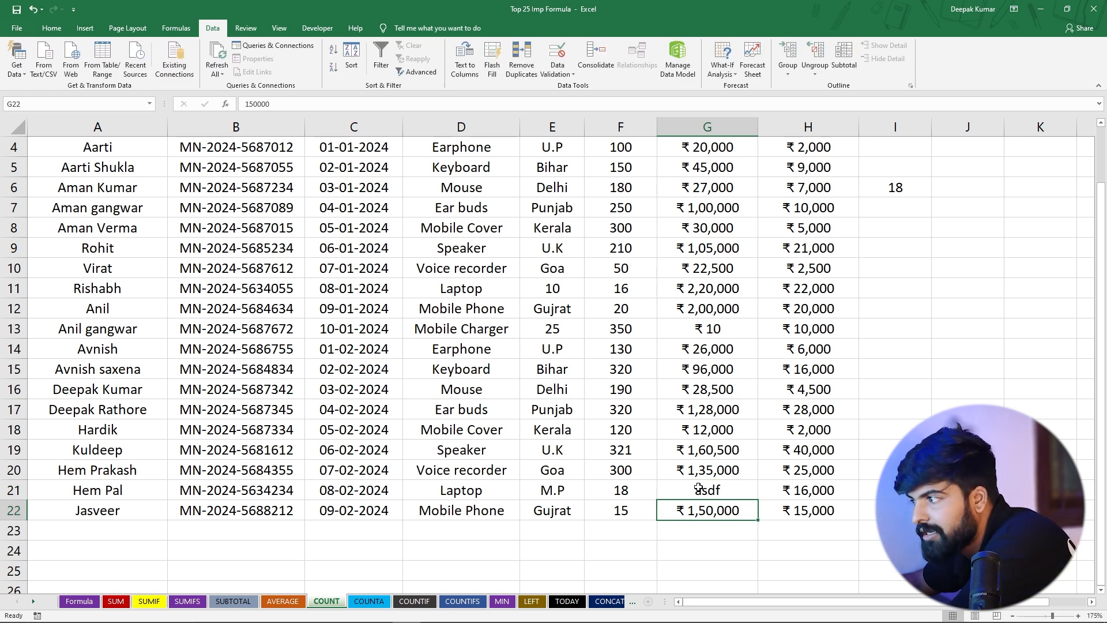
scroll(699, 487, up, 1)
click(888, 258)
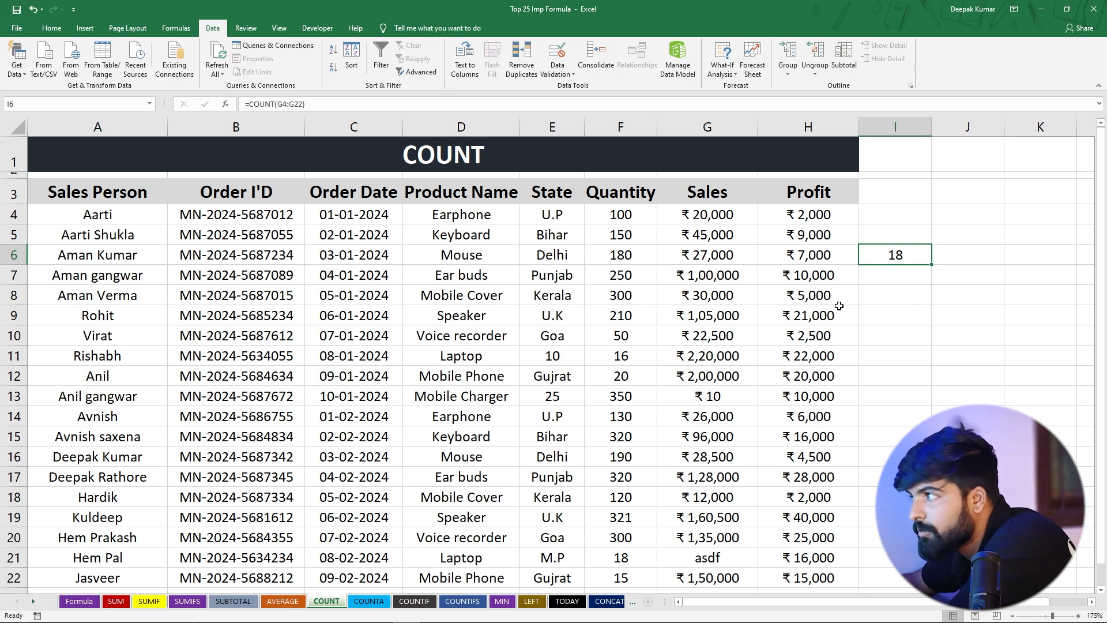
Compare the numeric Sales values with the text entry in G21
drag(714, 215, 718, 420)
click(713, 434)
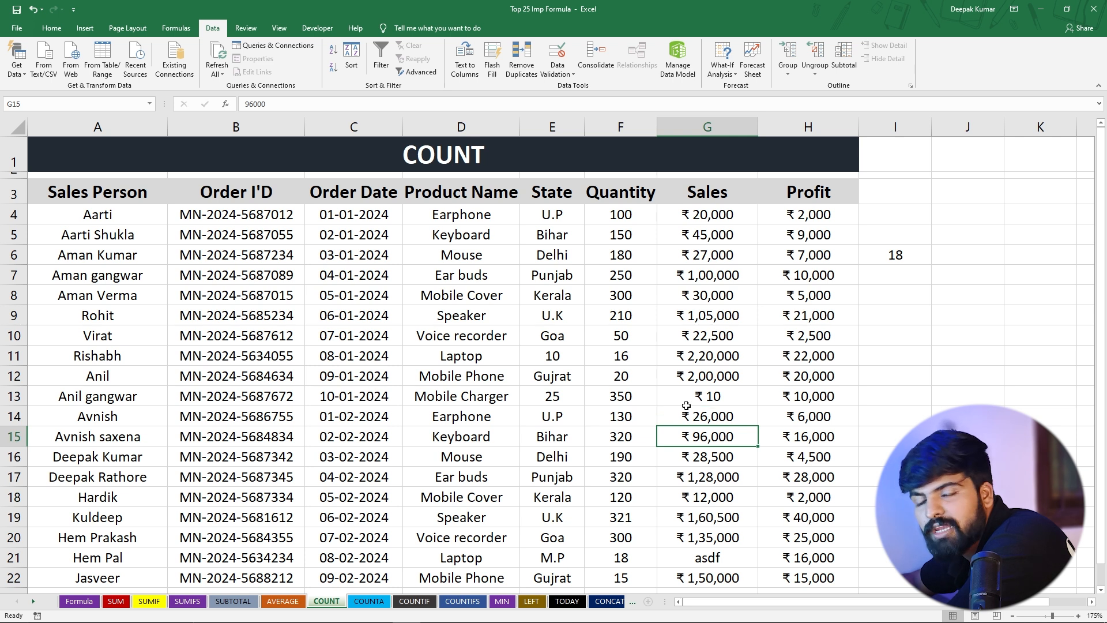
click(680, 558)
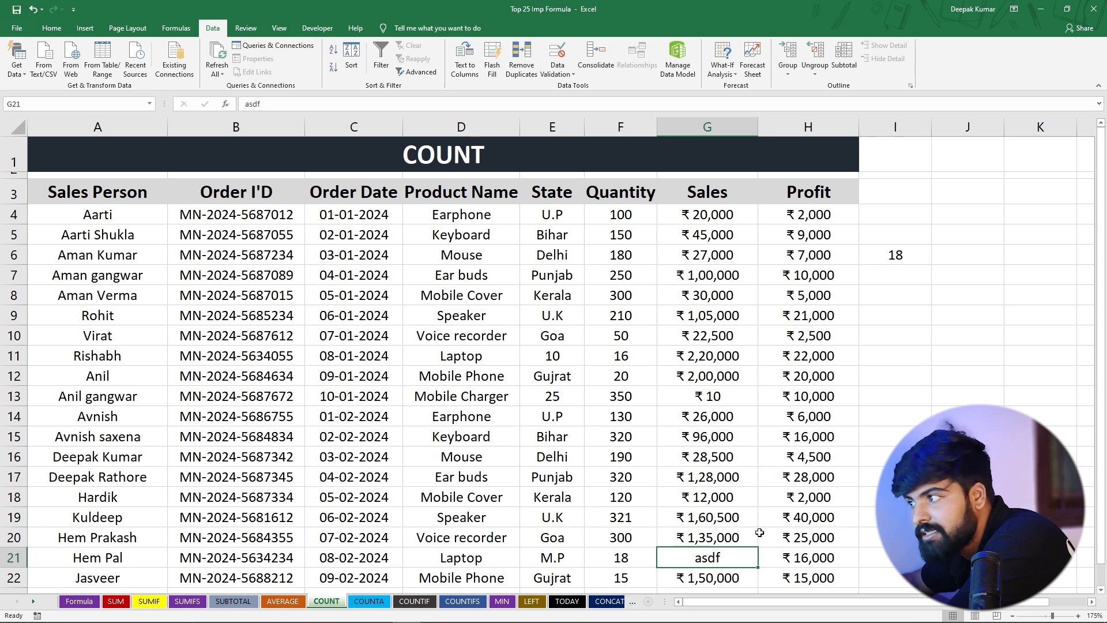
Count all non-empty Sales cells in I8 with =COUNTA(G4:G22) and reselect the cell
click(900, 295)
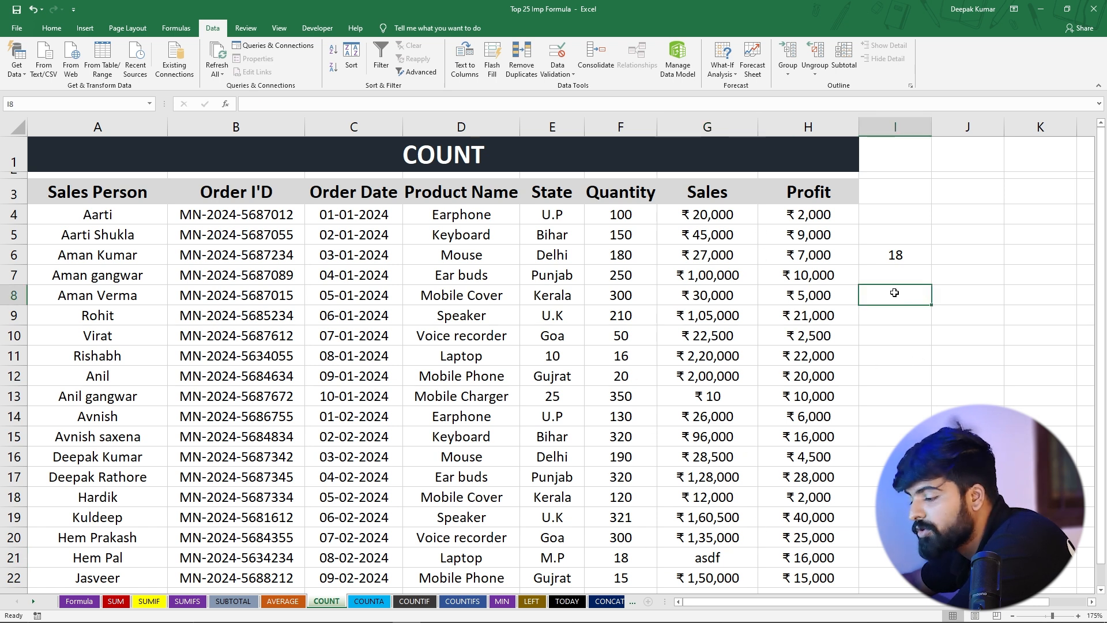
text(=c)
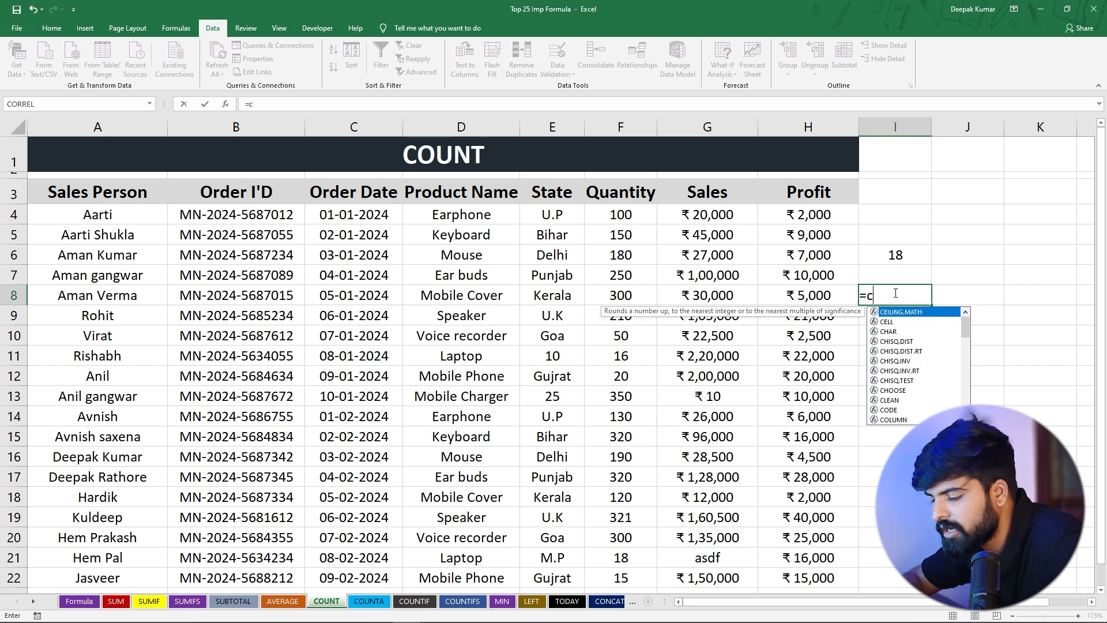
text(ounta)
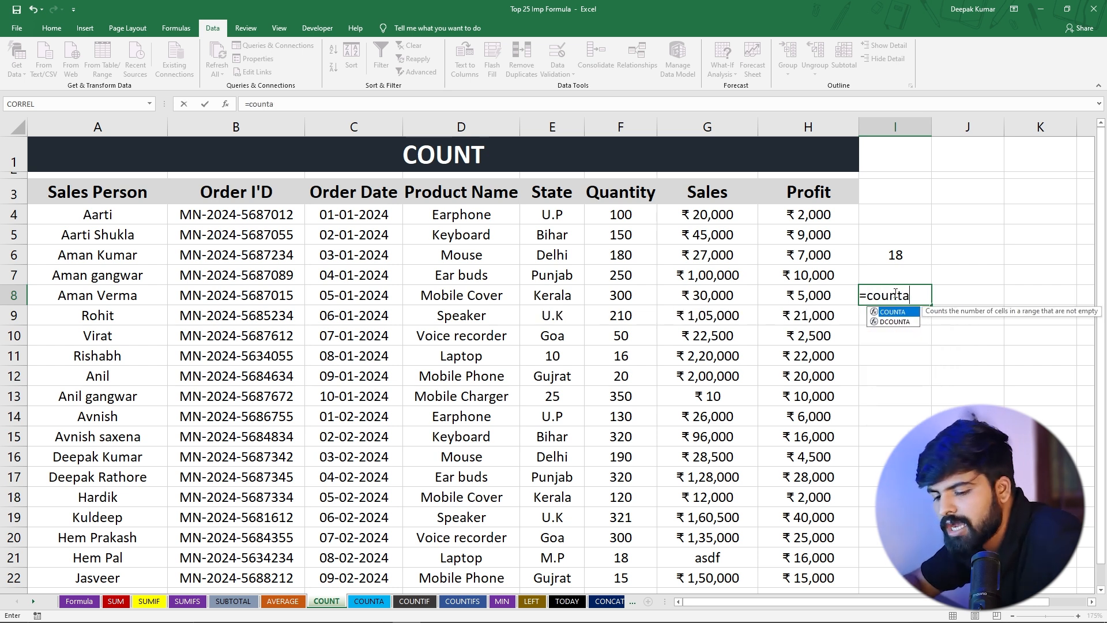
key(Tab)
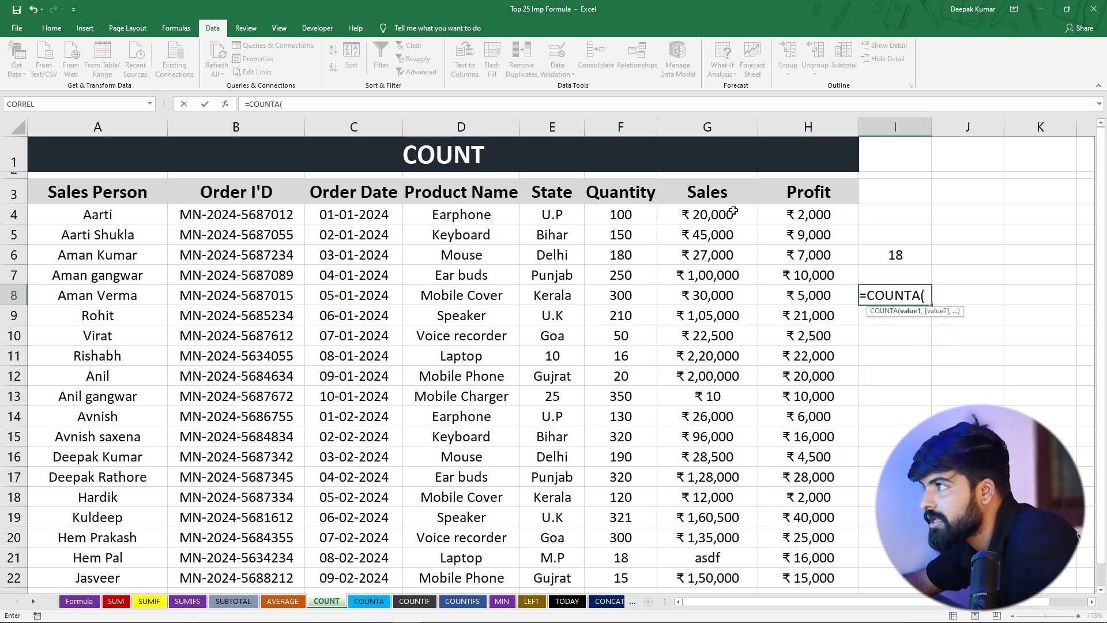
drag(733, 211, 696, 511)
scroll(714, 385, up, 1)
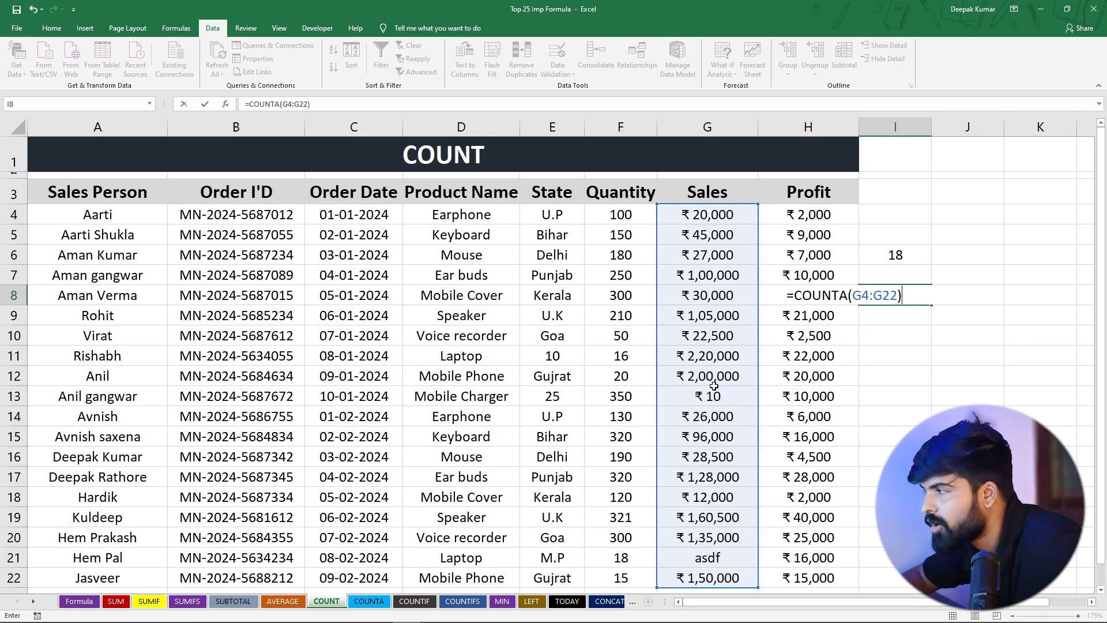
key(Return)
click(888, 300)
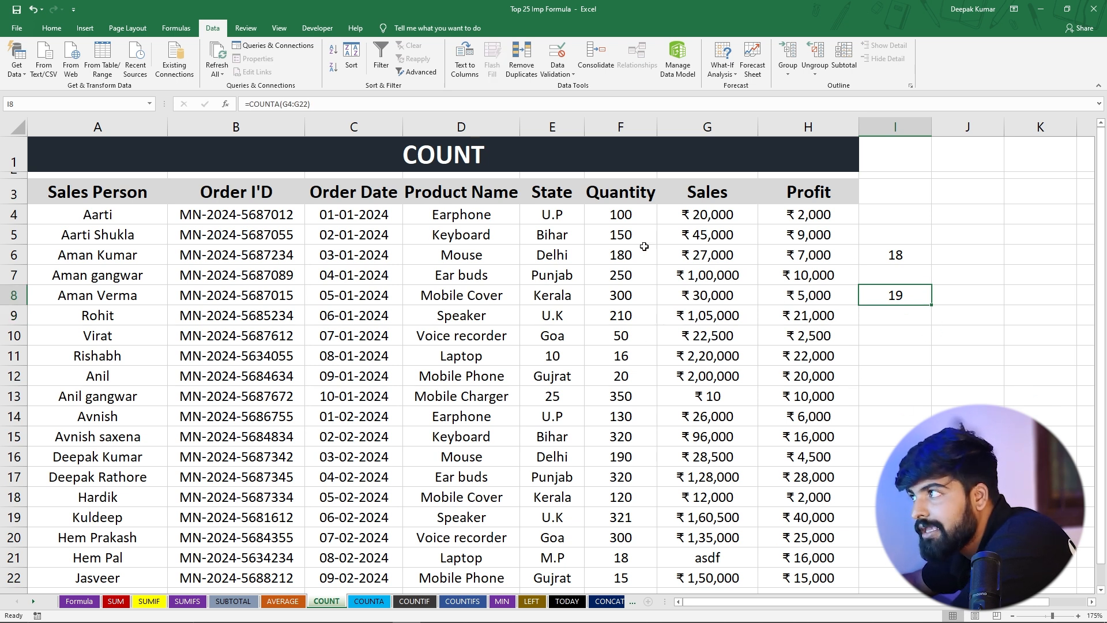
Clear the Sales value in G13 and compare the COUNT result in I6 with the COUNTA result in I8
click(713, 559)
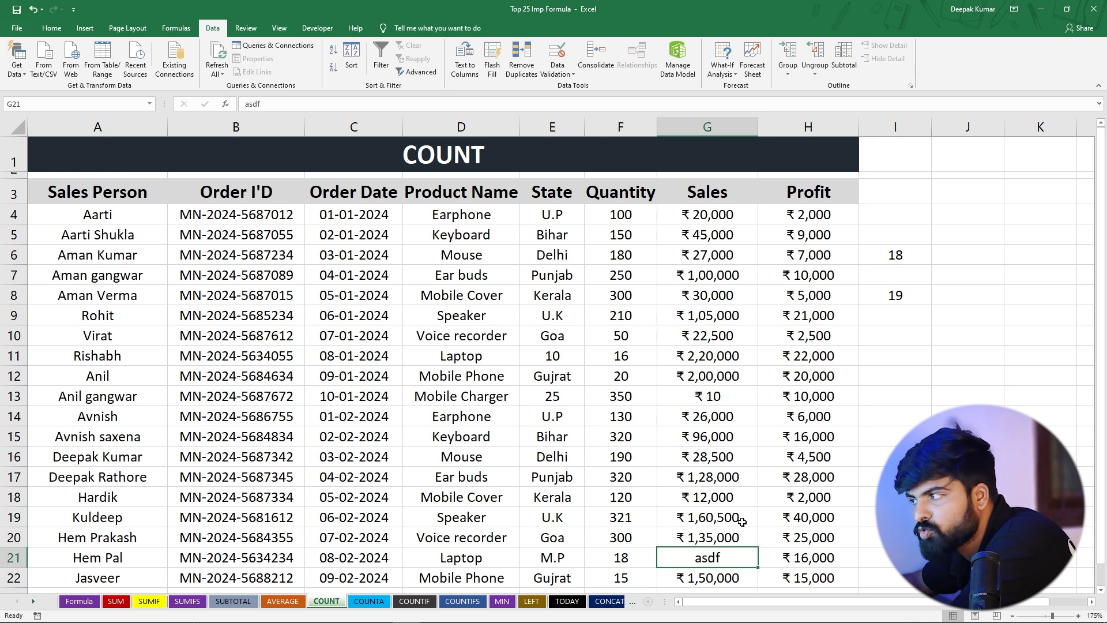
click(707, 396)
key(Delete)
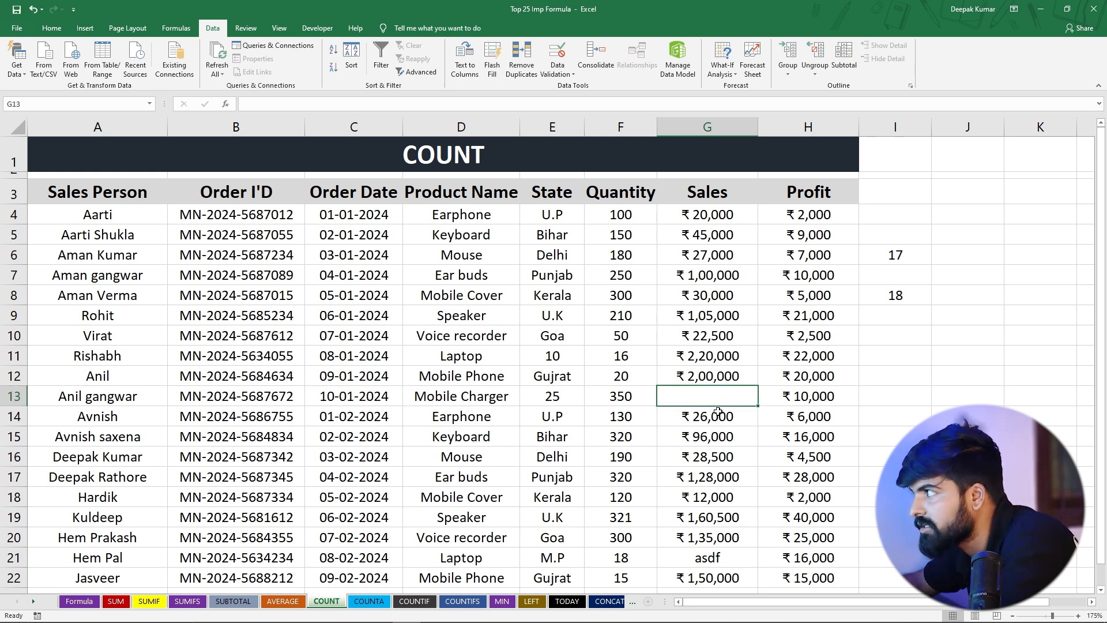
click(901, 255)
click(895, 296)
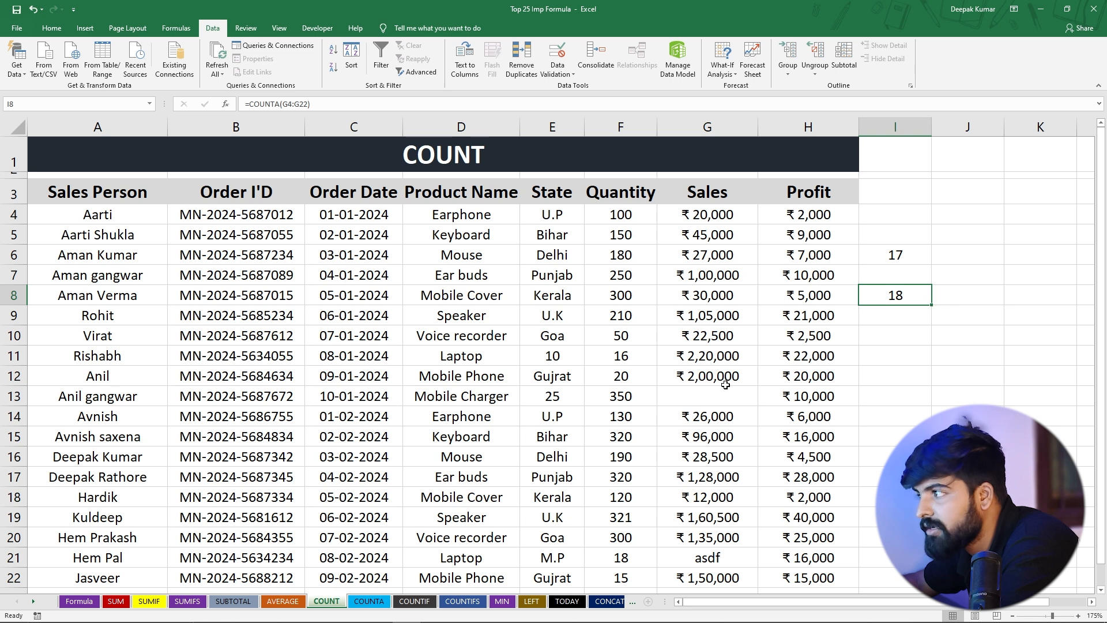
click(687, 404)
click(910, 295)
click(900, 255)
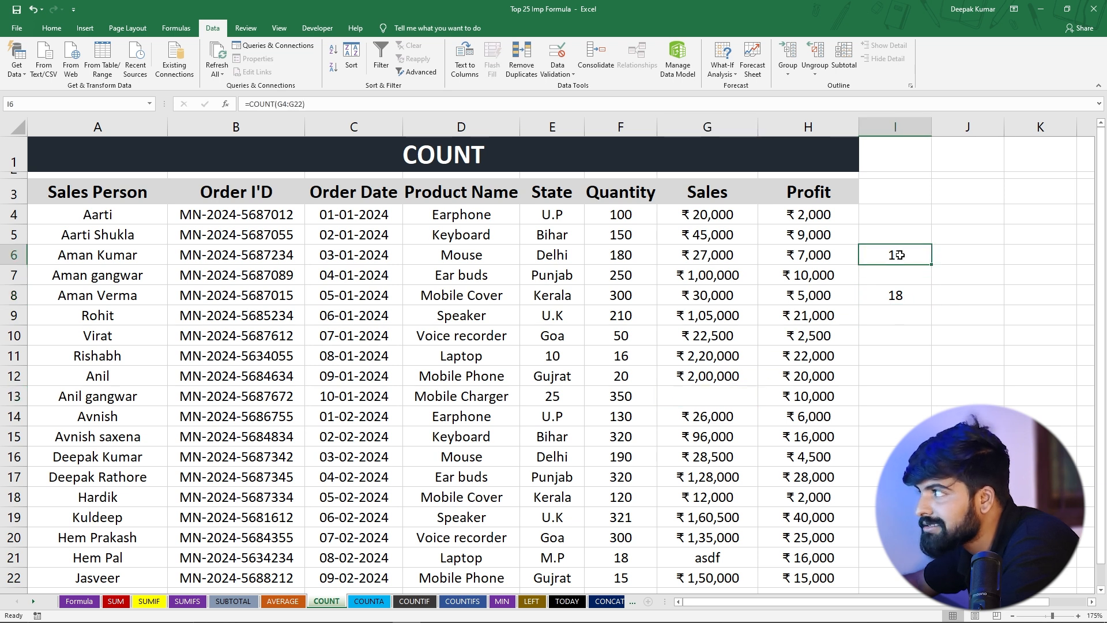
Enter the text asdf in the Sales cell G13
click(700, 398)
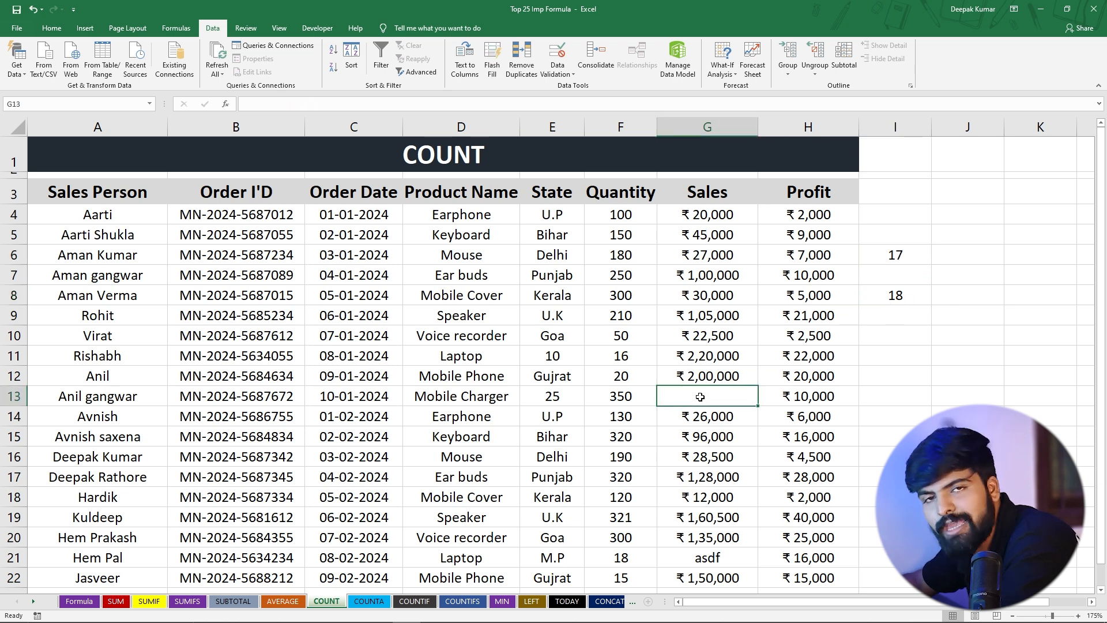
text(asdf)
key(Return)
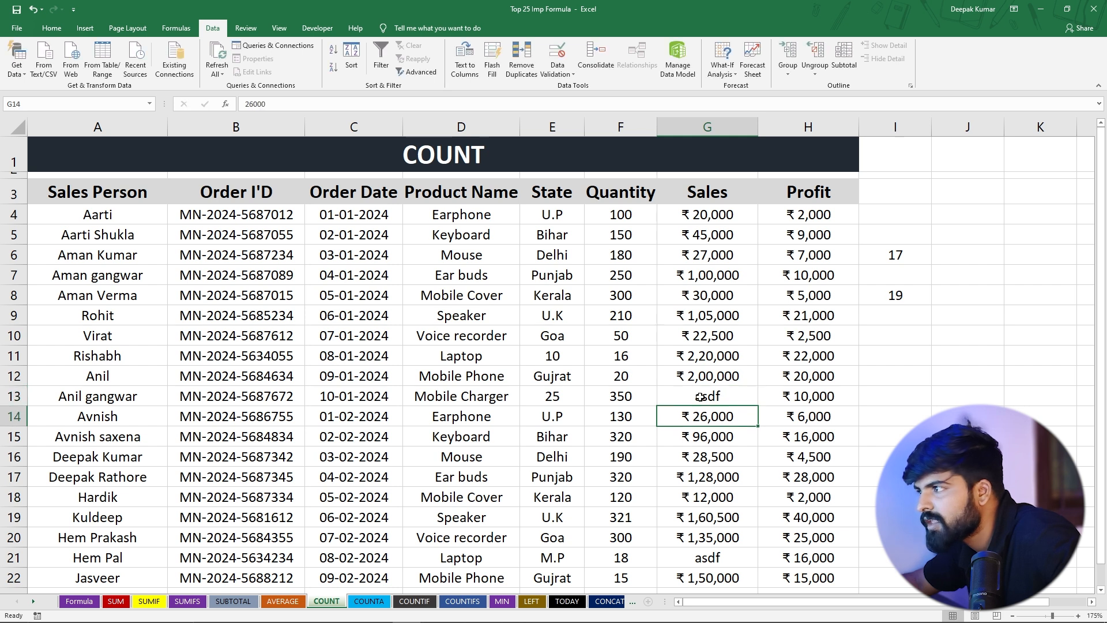
Compare the COUNTA formula in I8 with the numeric Quantity values in F4:F11
click(912, 296)
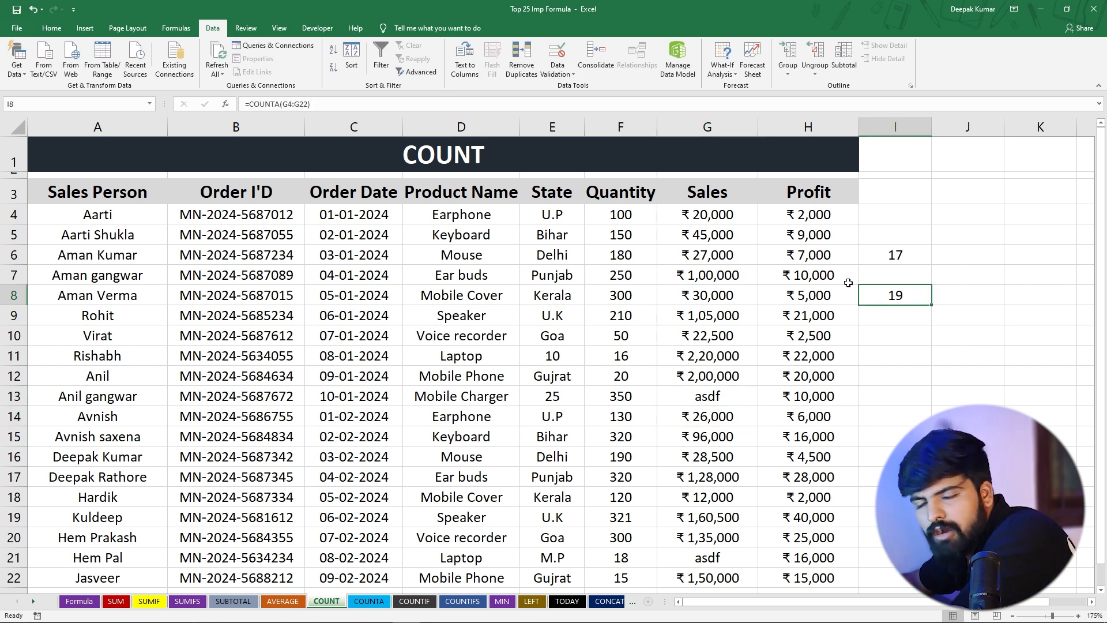
drag(626, 219, 627, 362)
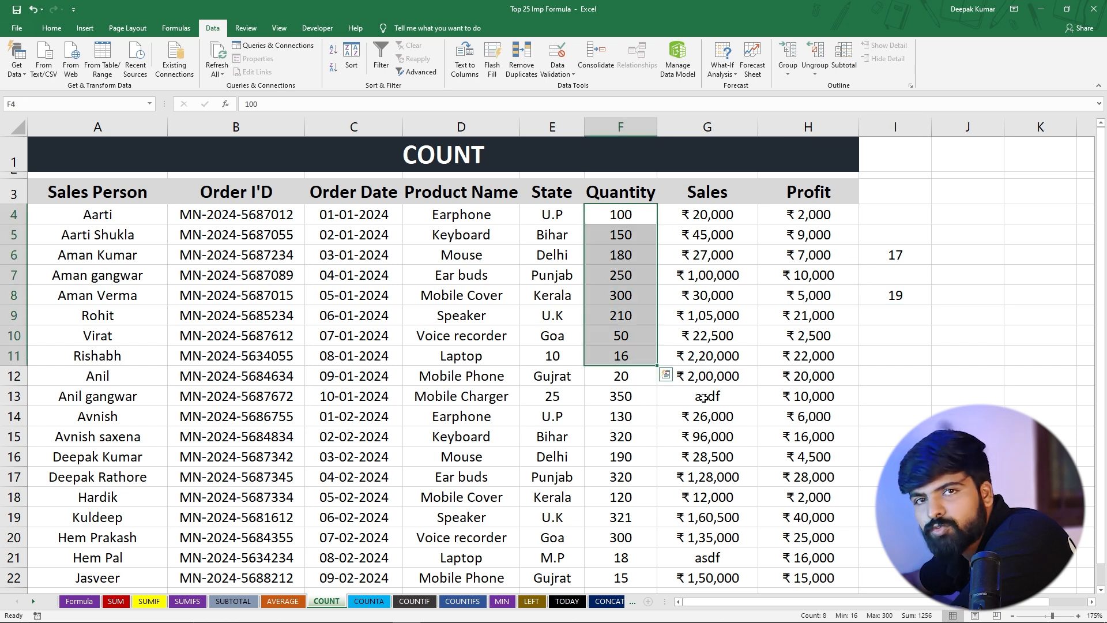
click(891, 301)
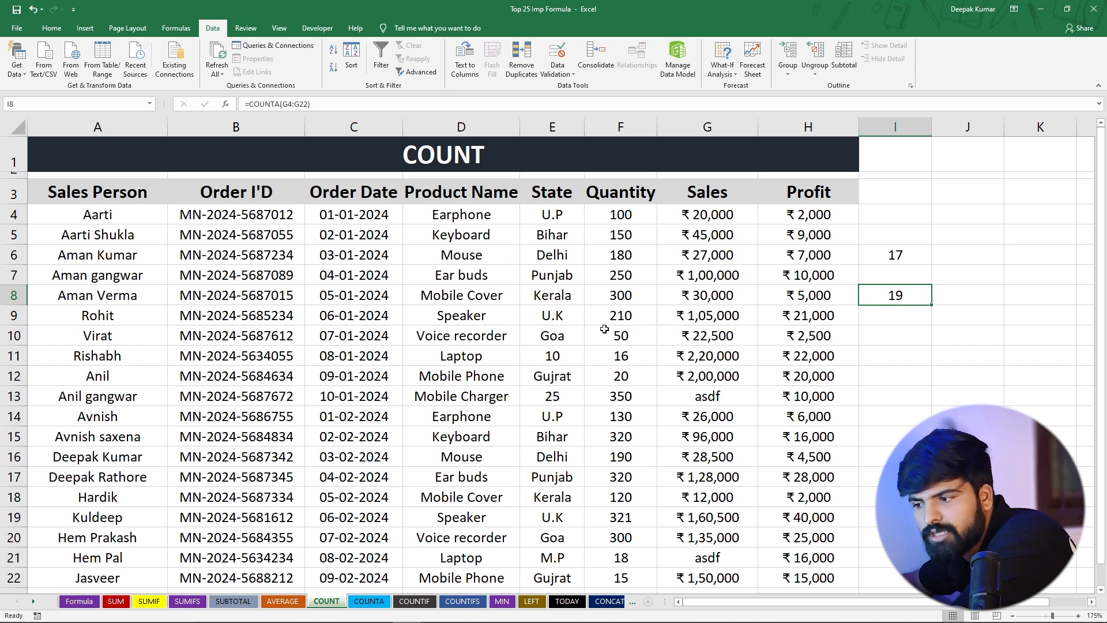
Open the COUNTIF sheet and review the P, A and L entries in the Attendance column
click(412, 603)
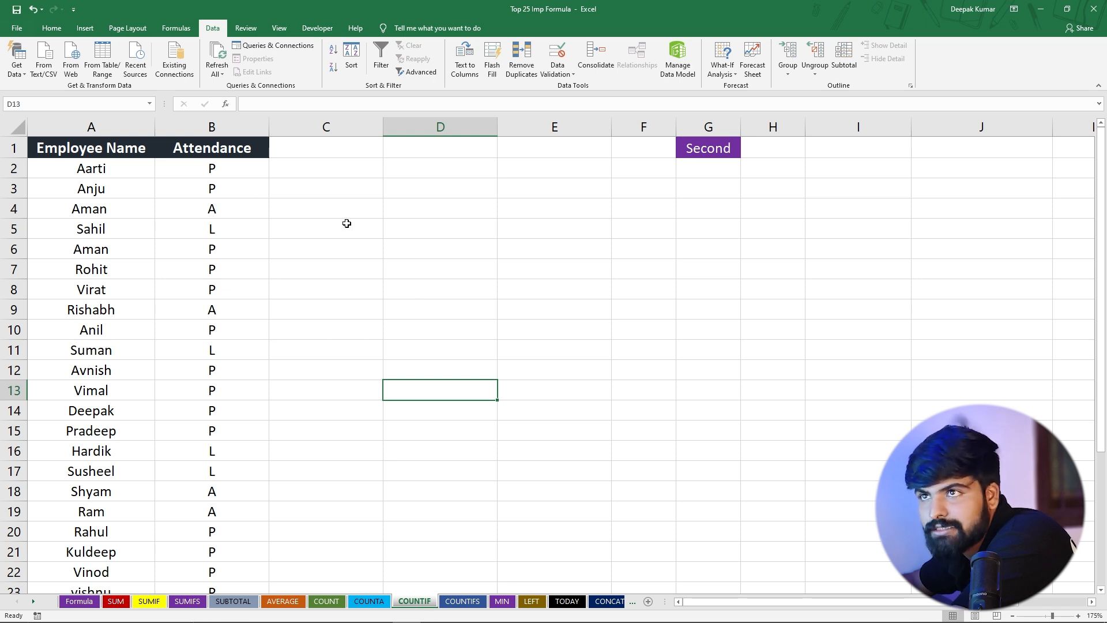
drag(207, 167, 237, 521)
click(237, 515)
scroll(302, 246, up, 2)
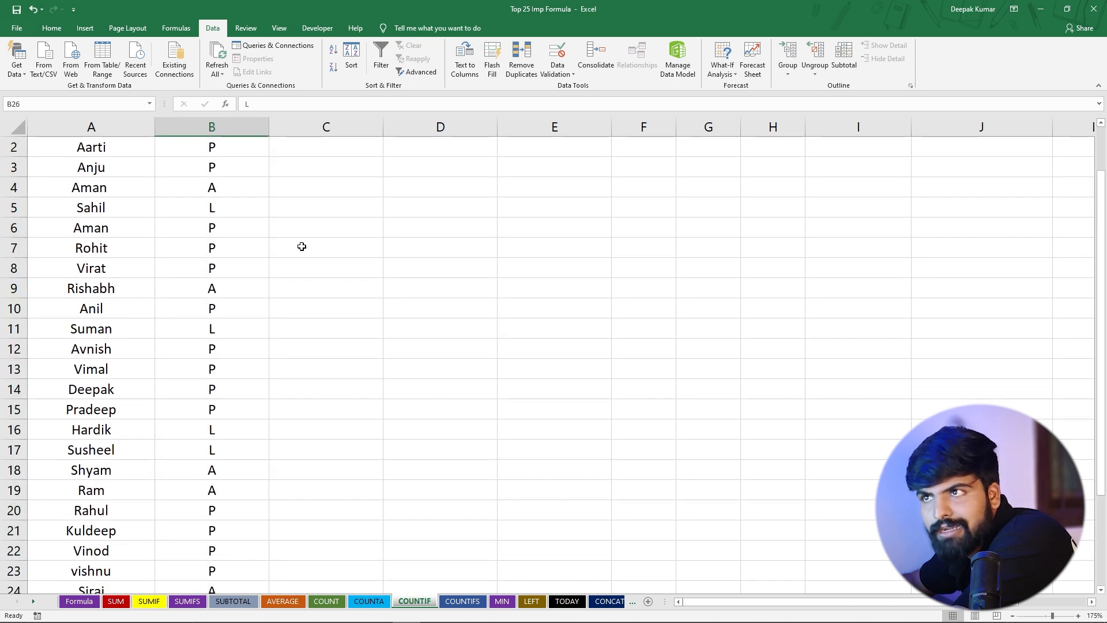
scroll(239, 240, up, 1)
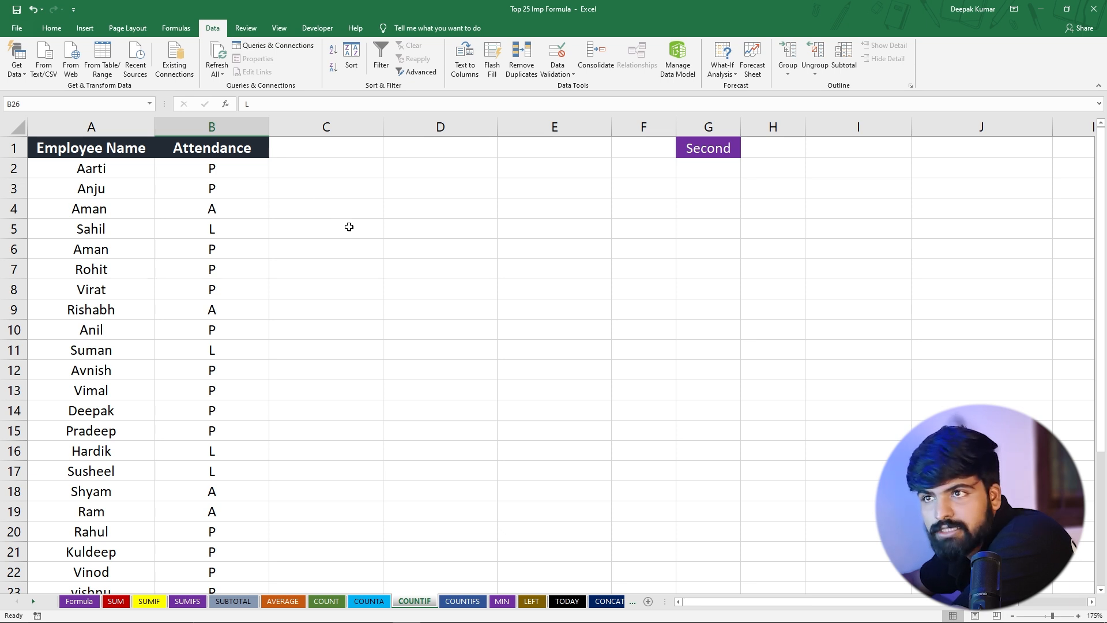
drag(230, 170, 239, 257)
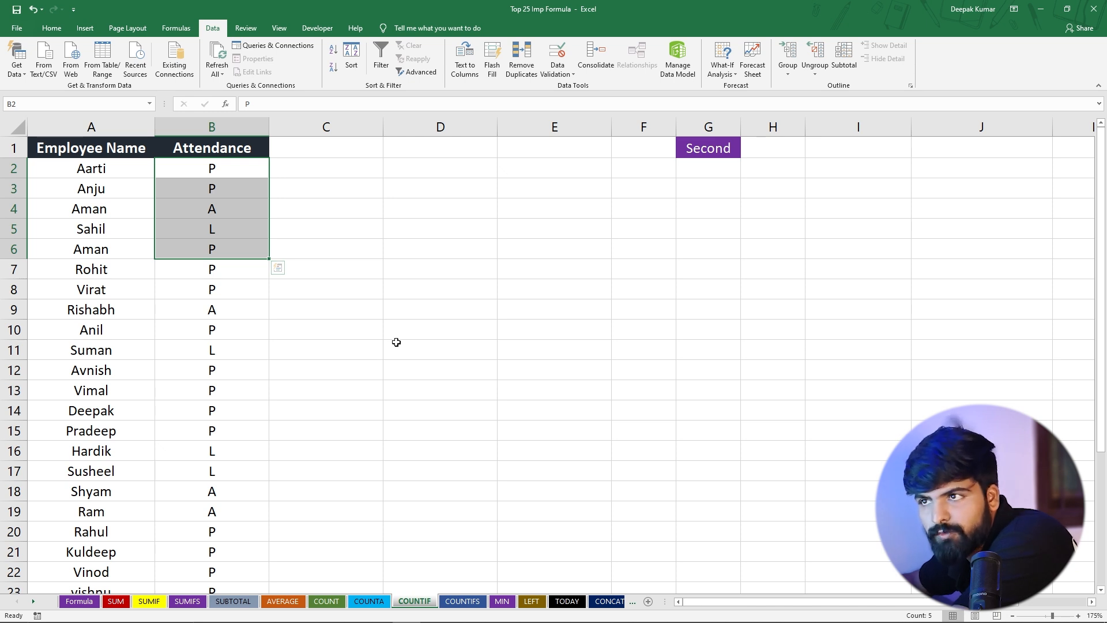
Count the employees marked P in C4 with =COUNTIF(B2:B46,"P") and reselect the cell
click(319, 209)
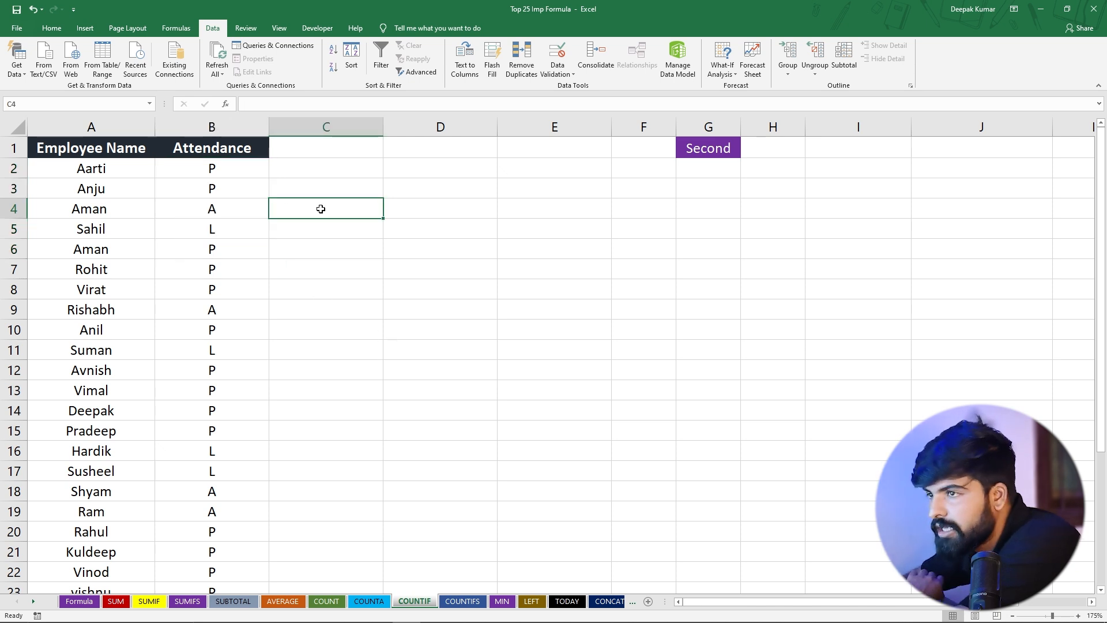
text(=cou)
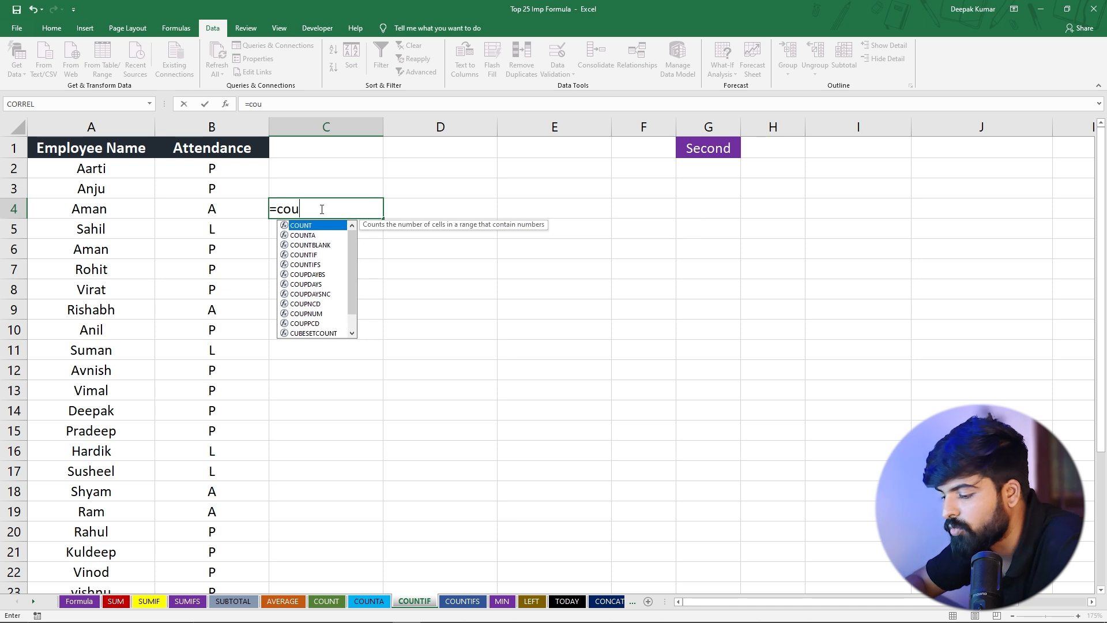
text(nti)
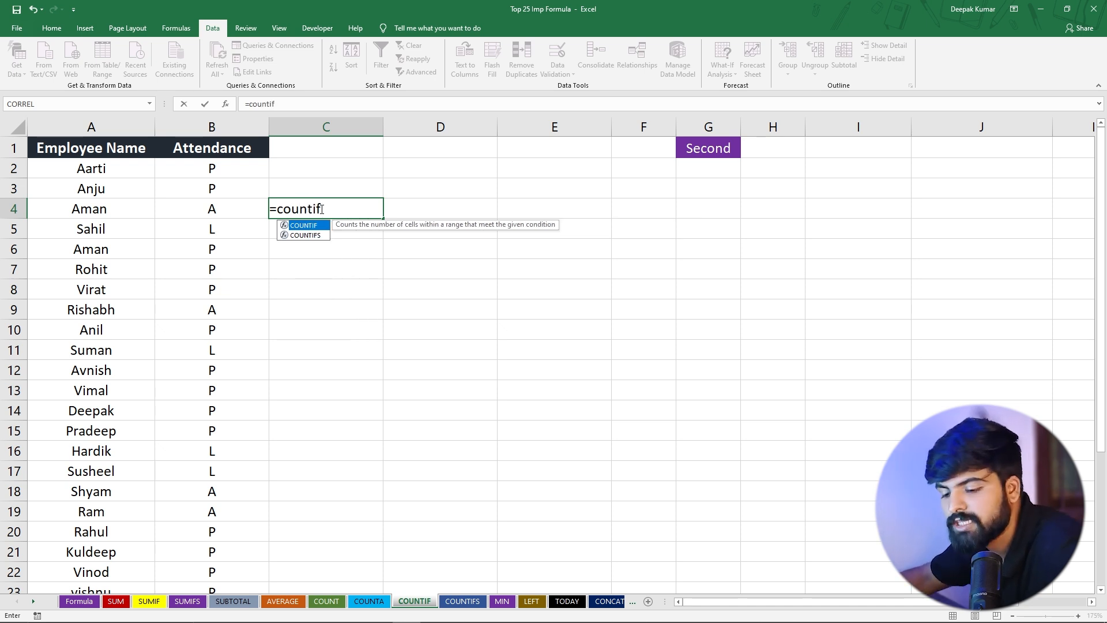
text(f)
key(Tab)
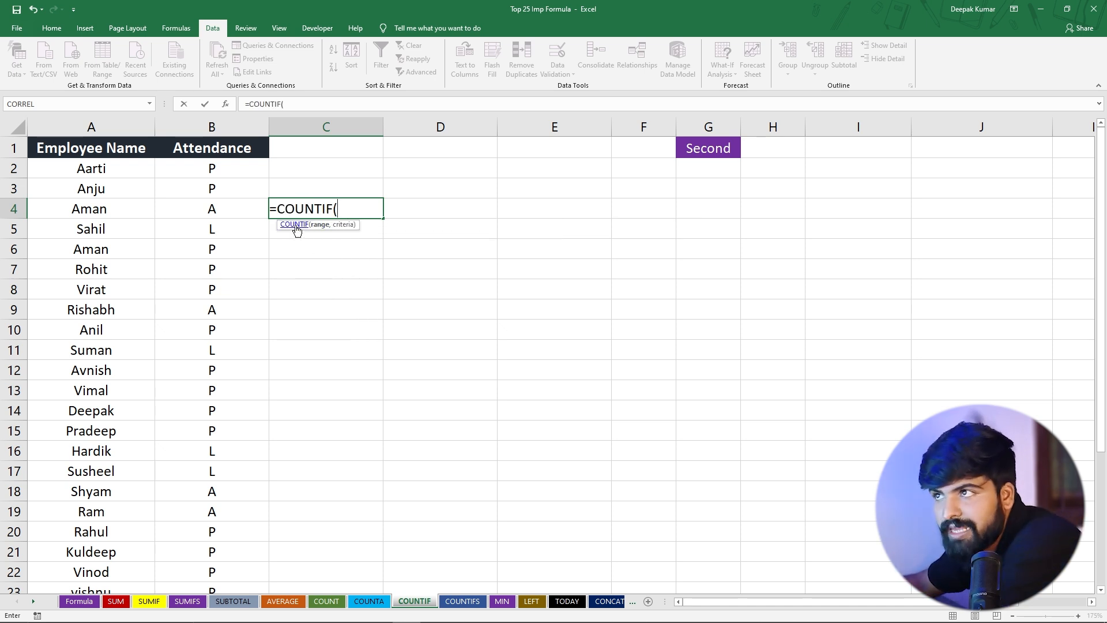
drag(208, 169, 267, 217)
scroll(282, 168, up, 5)
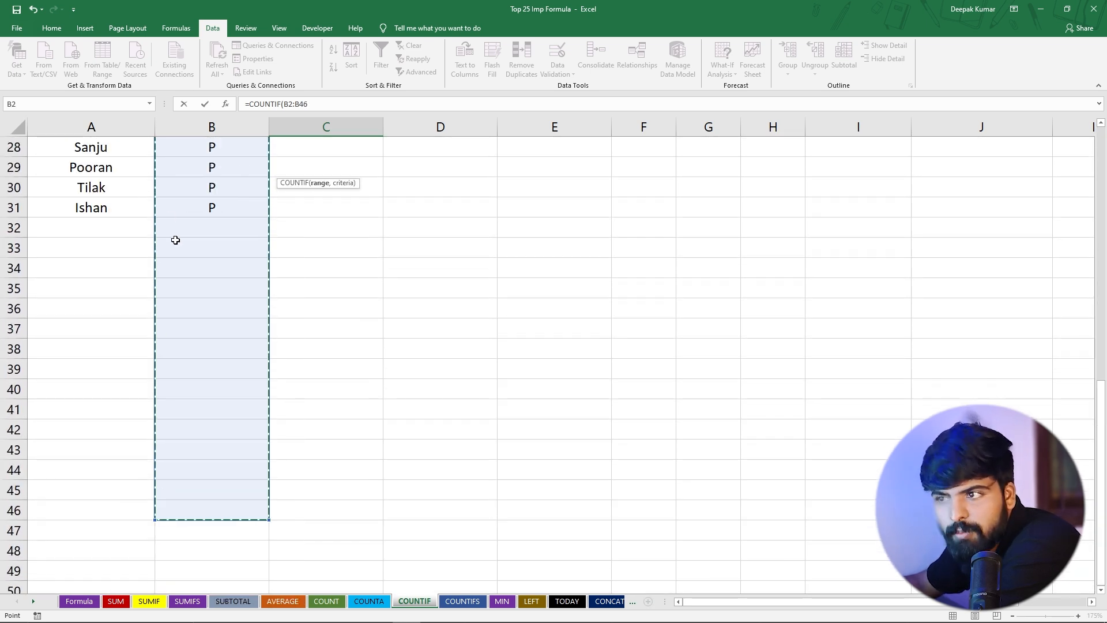
scroll(197, 439, up, 9)
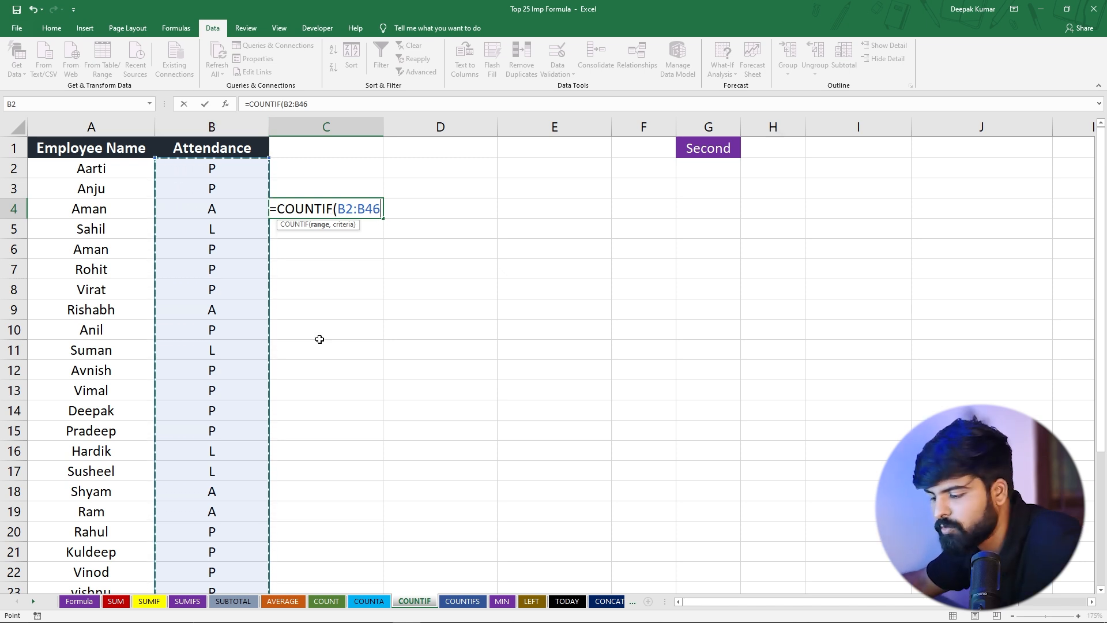
text(,"P)
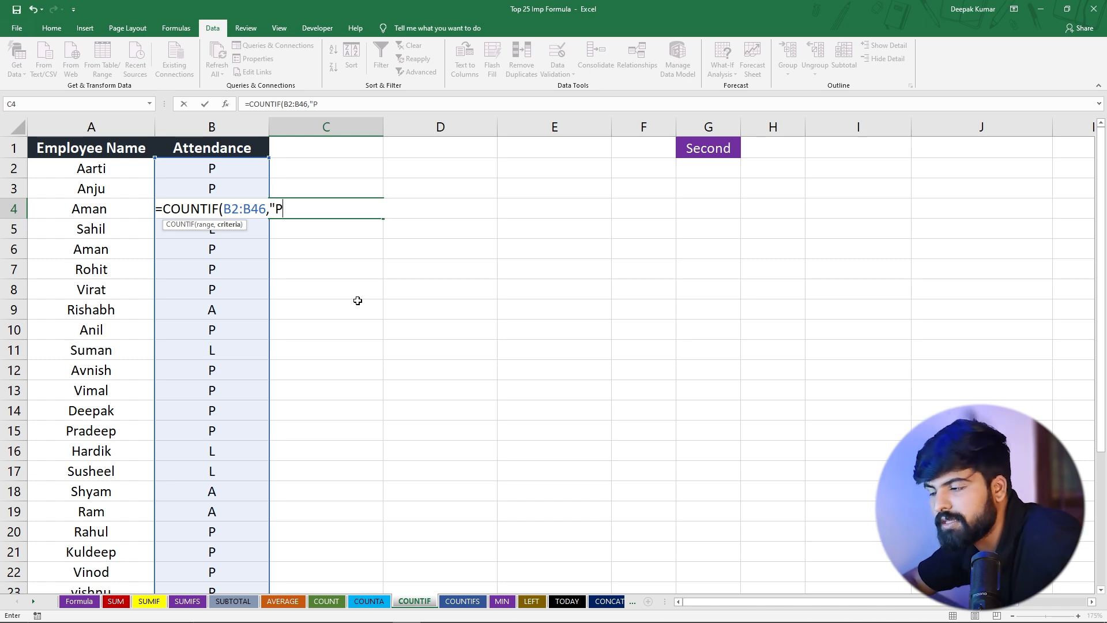
text())
key(Return)
click(328, 209)
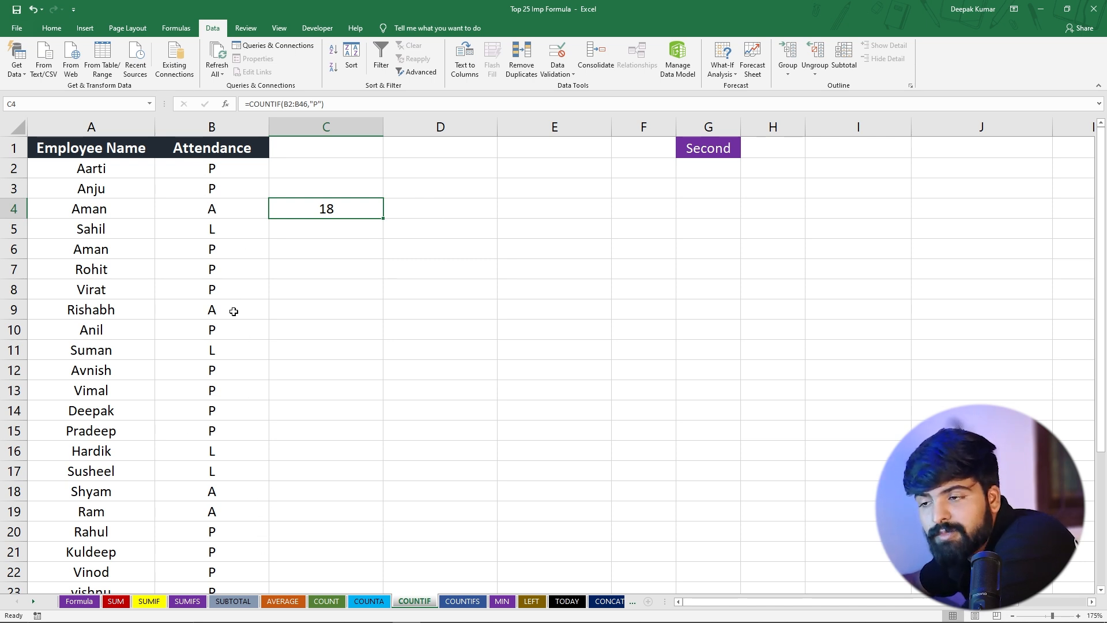
Make the range in the C4 COUNTIF formula absolute as $B$2:$B$46
double_click(336, 211)
click(257, 209)
key(F4)
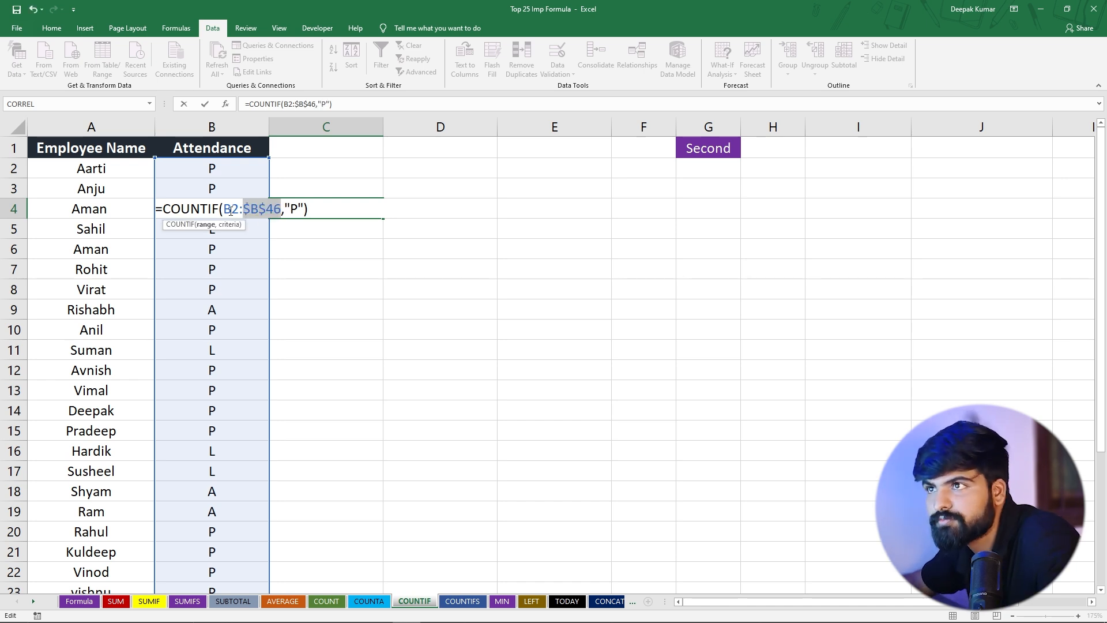
click(231, 210)
key(F4)
key(Return)
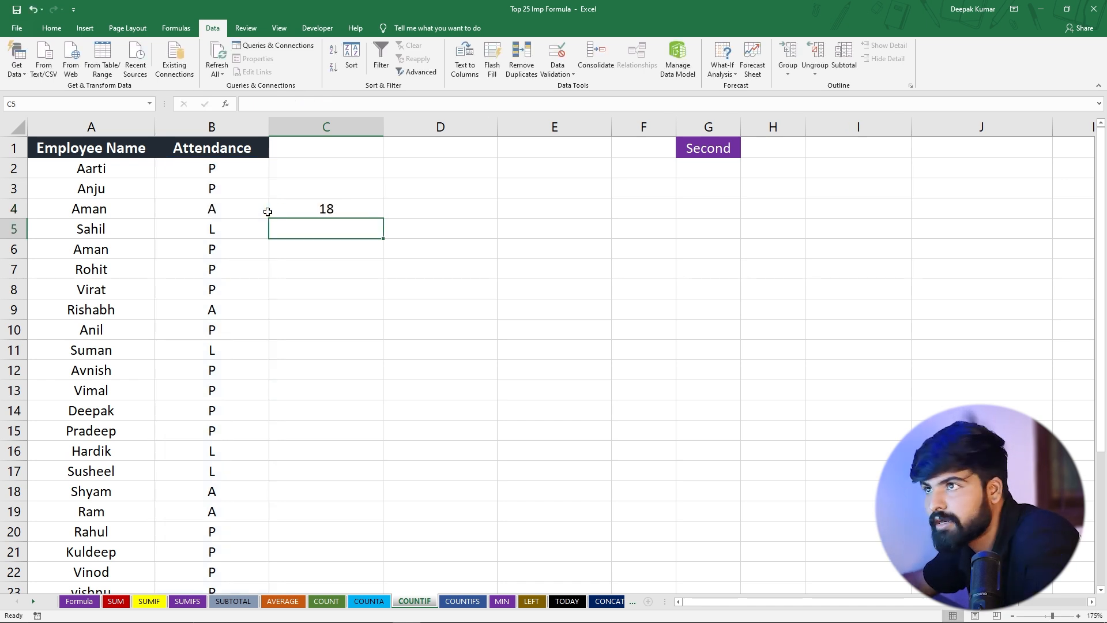
Fill the COUNTIF formula from C4 down to C7 and check the copied formula in C5
click(346, 213)
drag(384, 219, 380, 278)
click(346, 231)
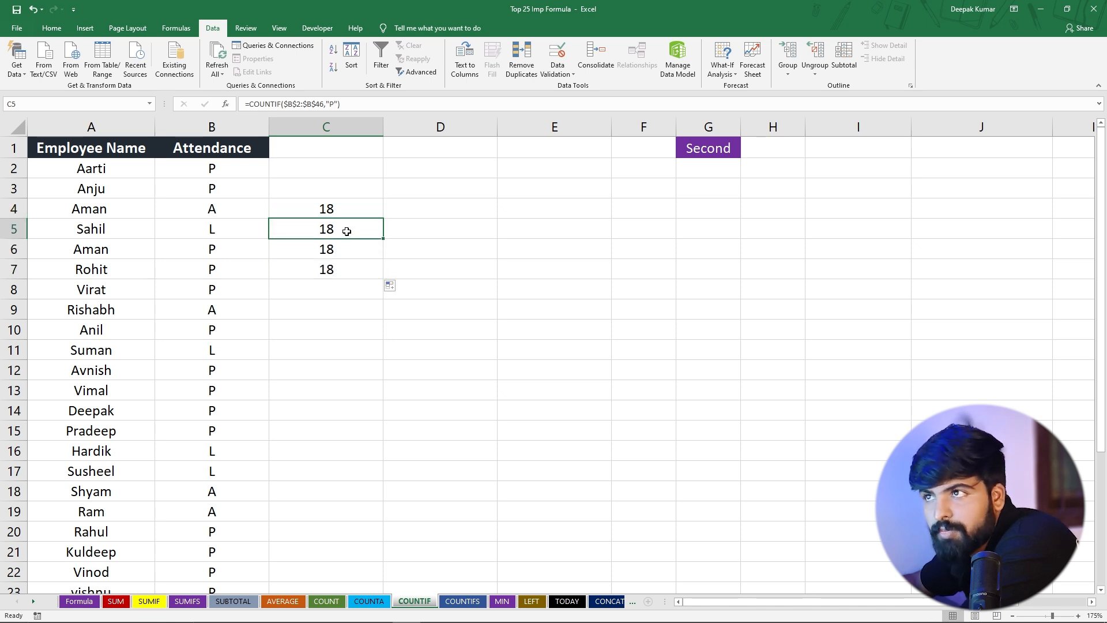
Change the COUNTIF criterion in C5 to "A" and reselect the cell
double_click(320, 231)
click(308, 229)
key(Delete)
text(A)
key(Return)
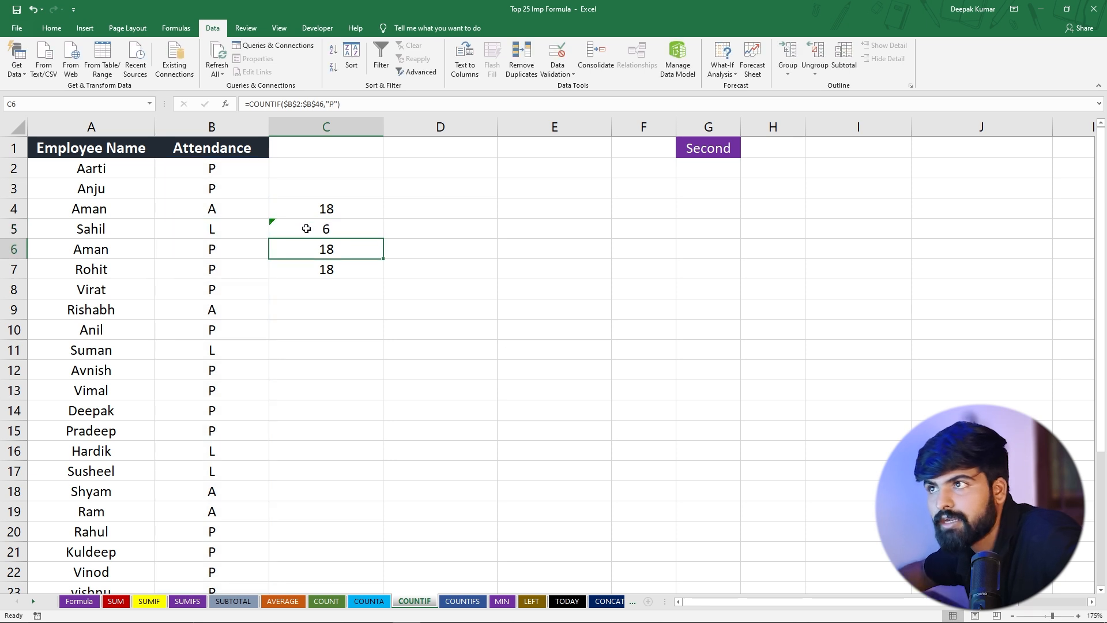
click(306, 229)
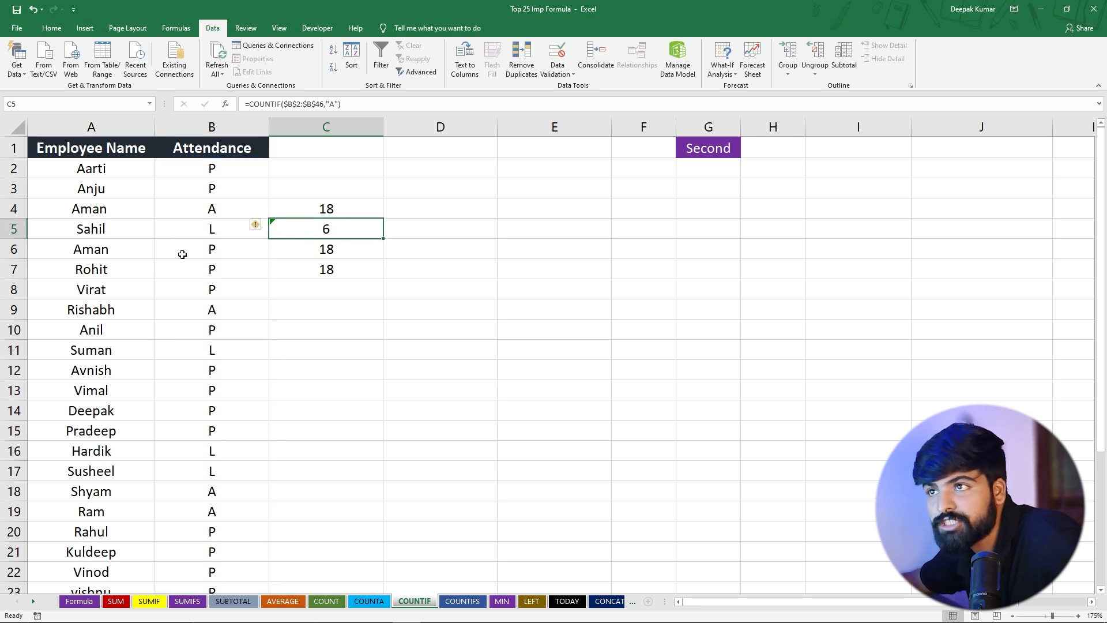
Change the COUNTIF criterion in C6 to "L" and reselect the cell
double_click(321, 249)
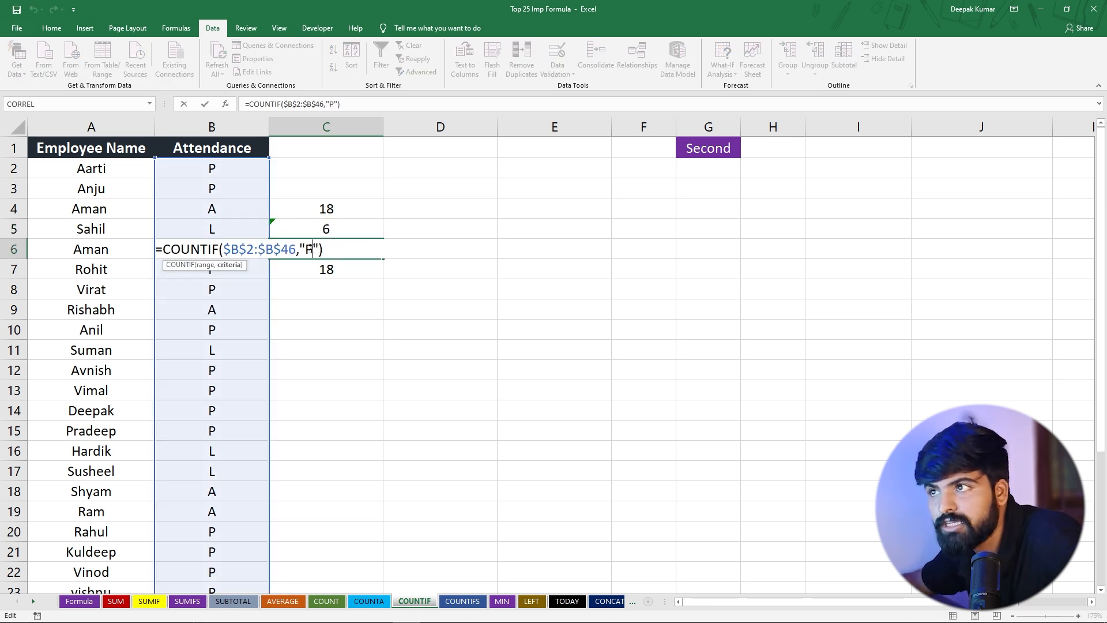
key(BackSpace)
text(L)
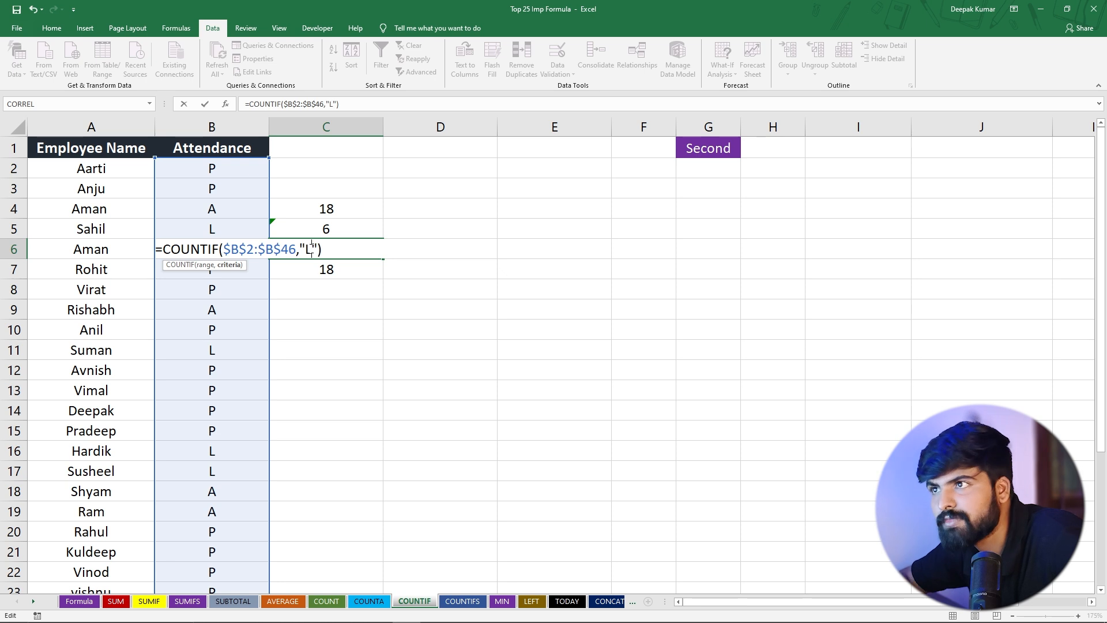
key(Return)
click(310, 248)
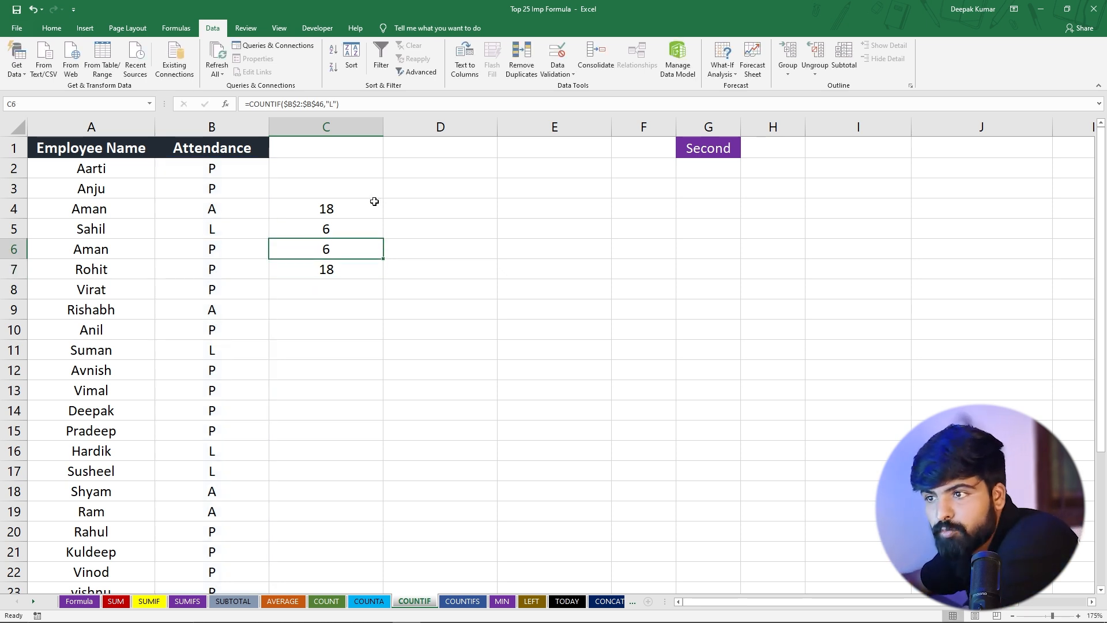
Look over the Attendance entries and clear the surplus COUNTIF formula from C7
drag(219, 173, 215, 210)
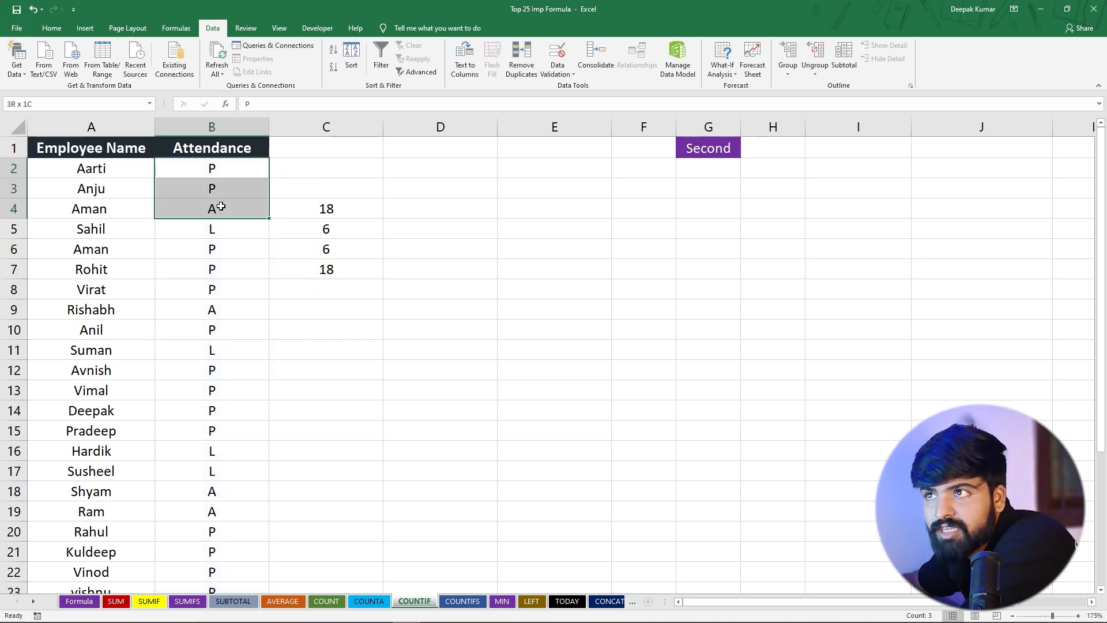
scroll(223, 289, down, 5)
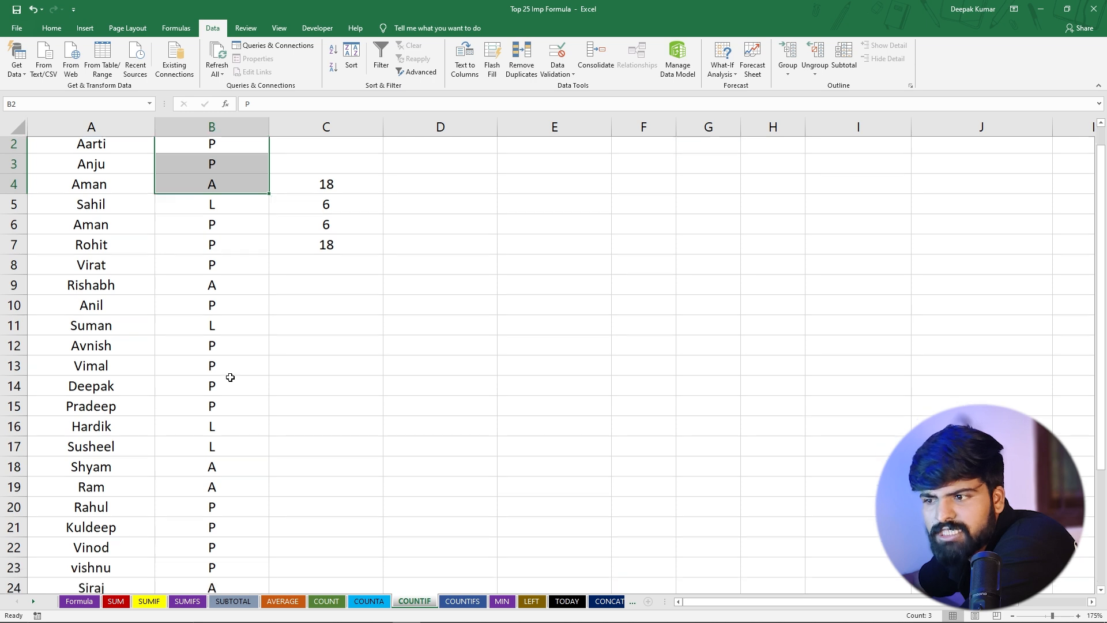
scroll(215, 365, up, 5)
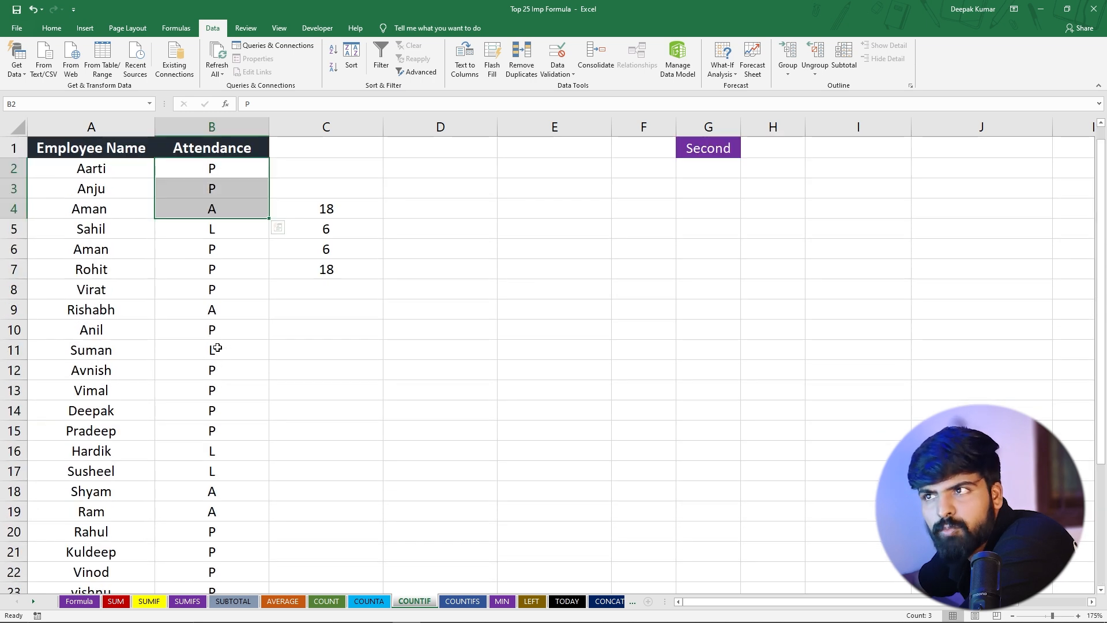
click(347, 270)
key(Delete)
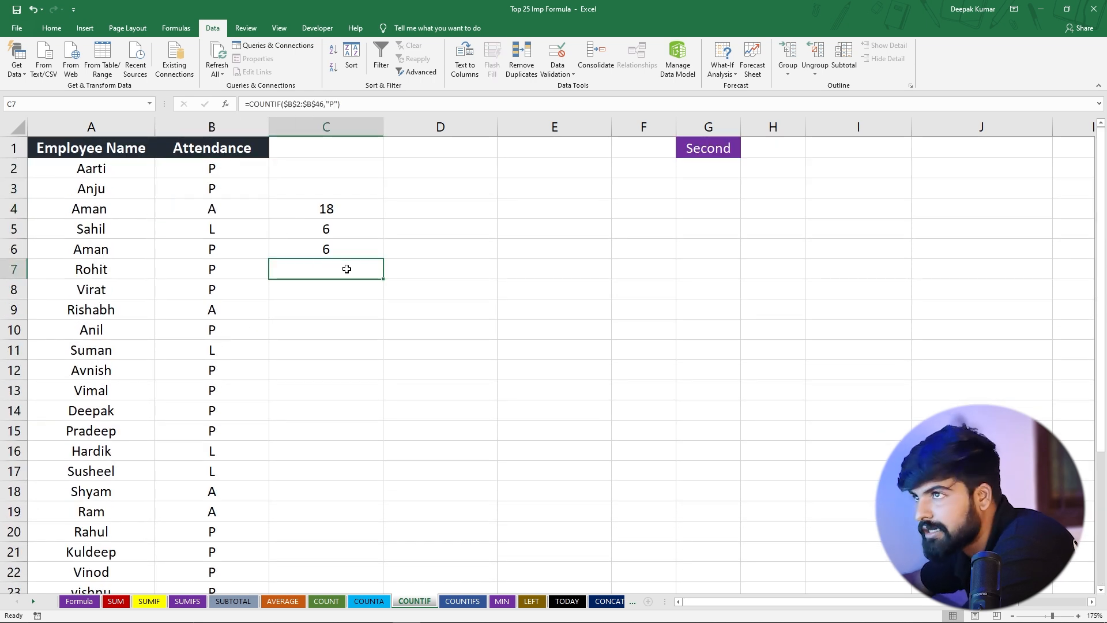
Compare the total of the three counts in C4:C6 with the number of Attendance entries in B2:B31
drag(326, 209, 334, 249)
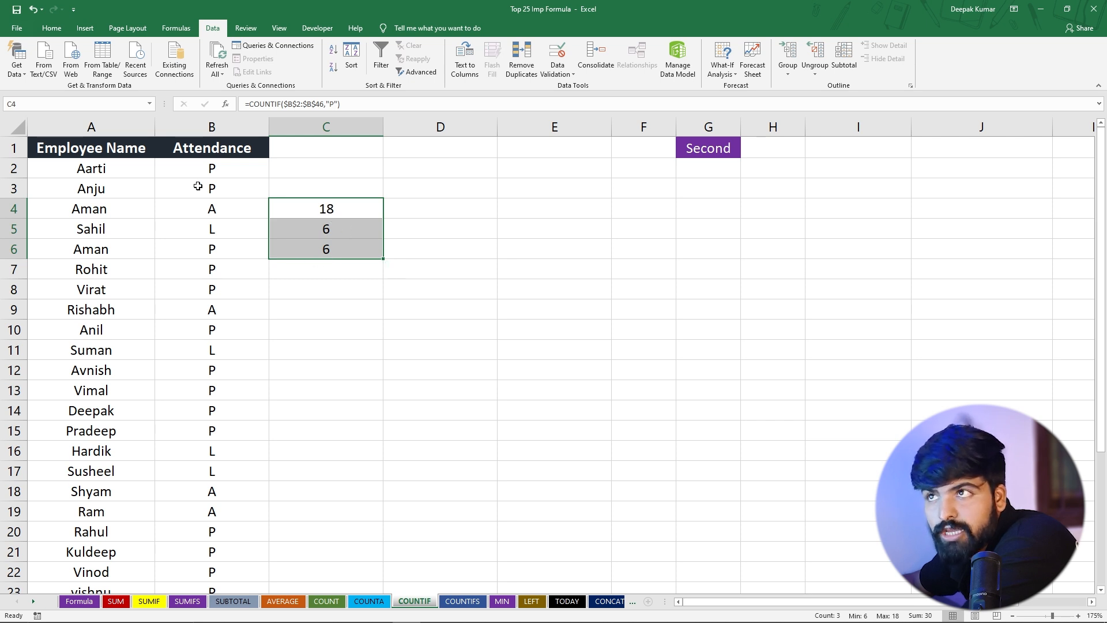
drag(209, 168, 216, 552)
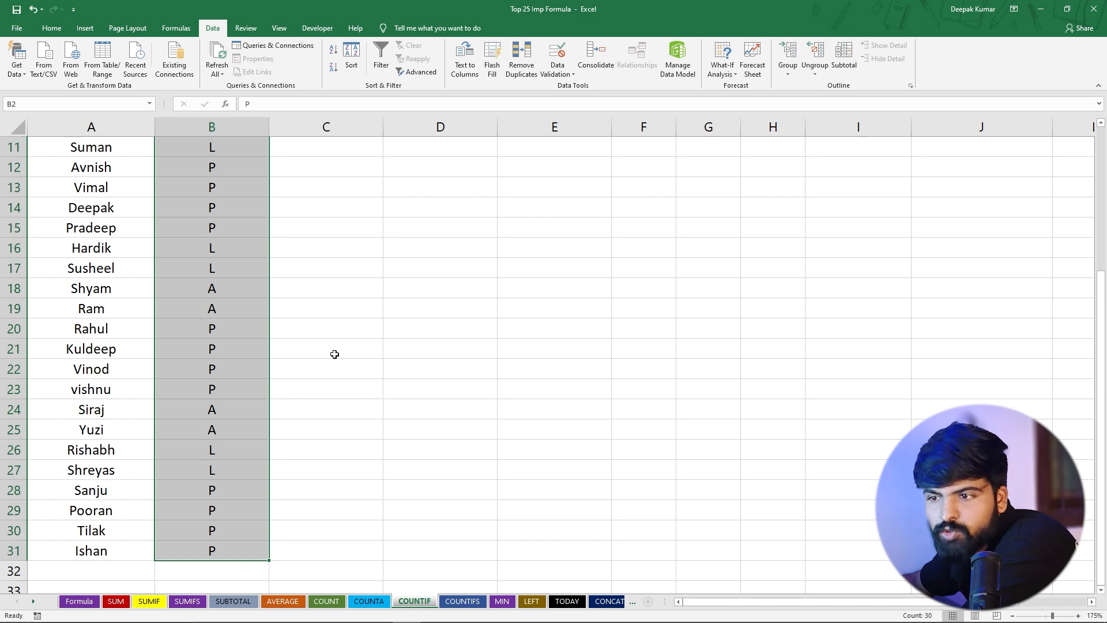
scroll(331, 346, up, 4)
Count all non-empty Attendance cells in C9 with =COUNTA(B2:B55) and reselect the cell
click(323, 315)
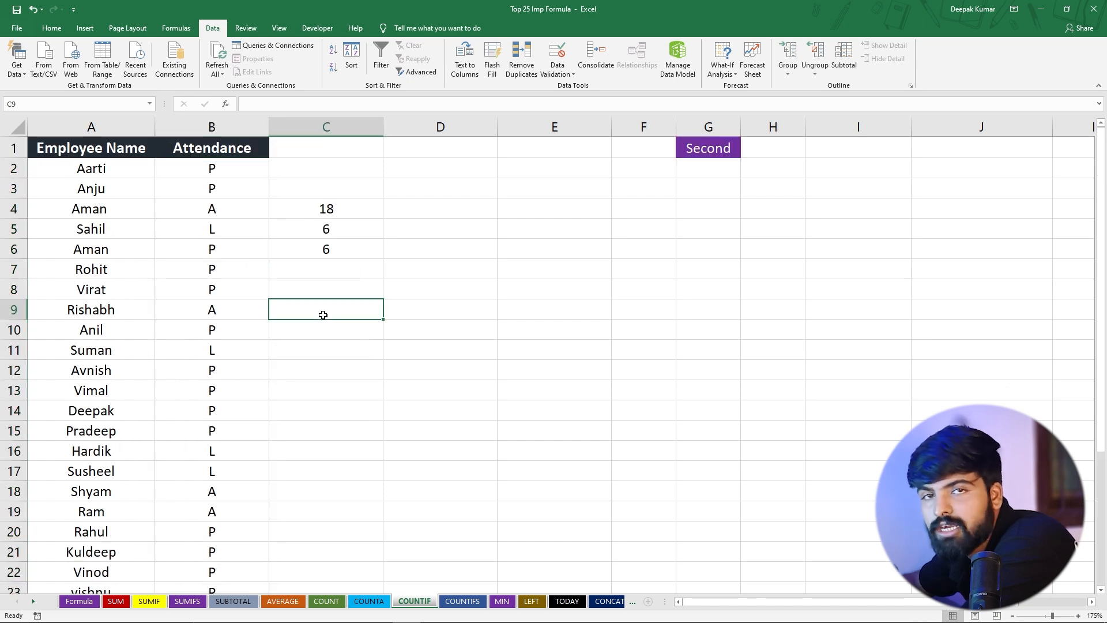
text(=co)
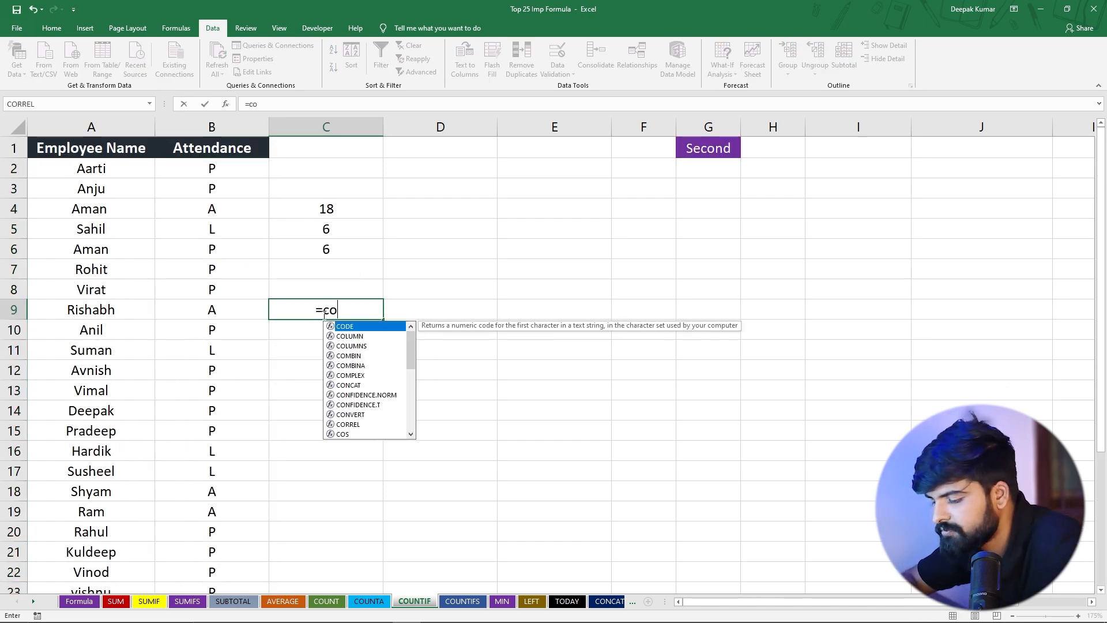
text(unta)
key(Tab)
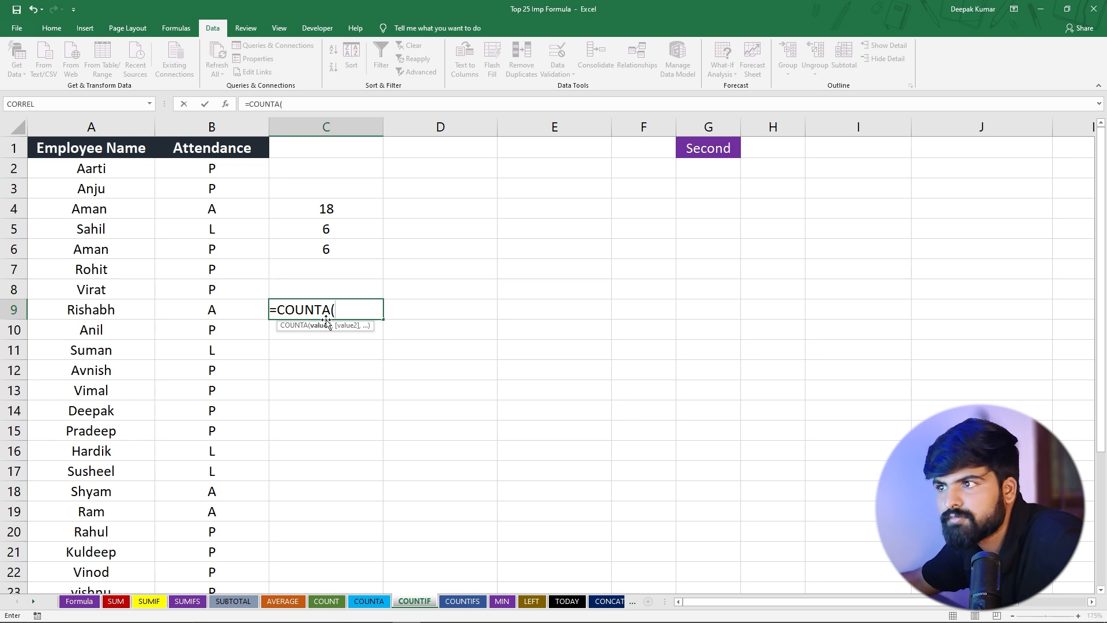
drag(233, 174, 210, 238)
scroll(346, 237, up, 11)
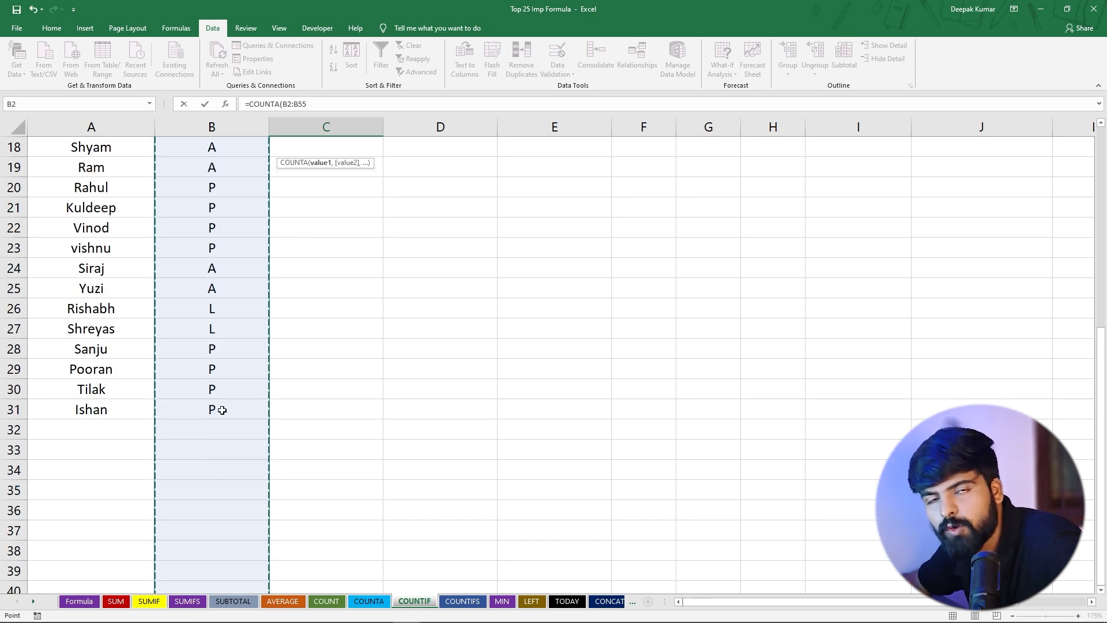
scroll(243, 391, up, 6)
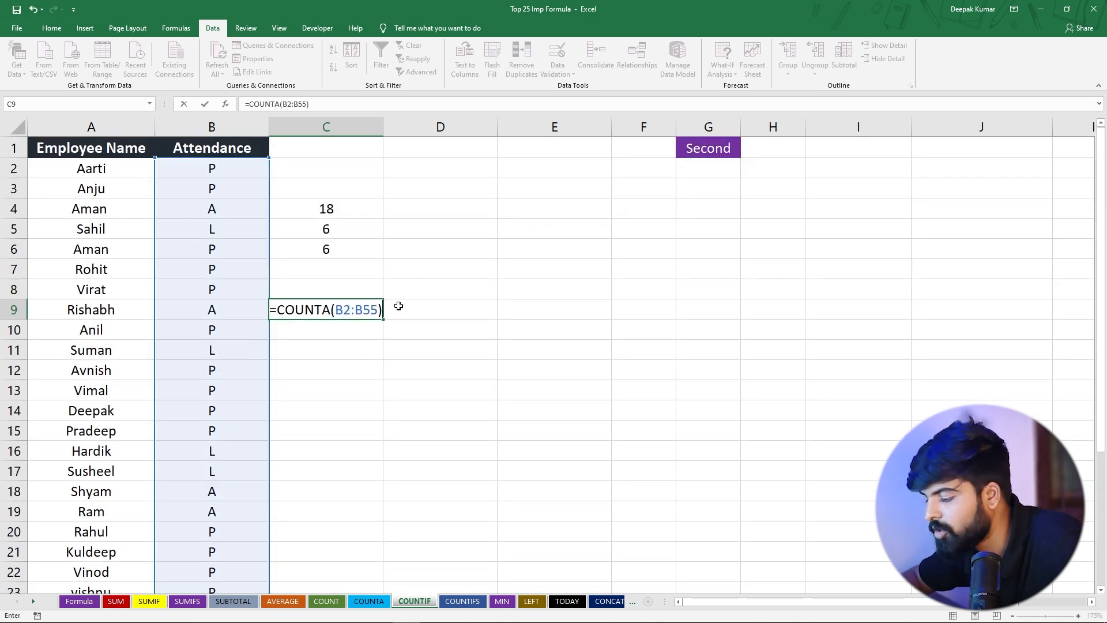
key(Return)
click(327, 309)
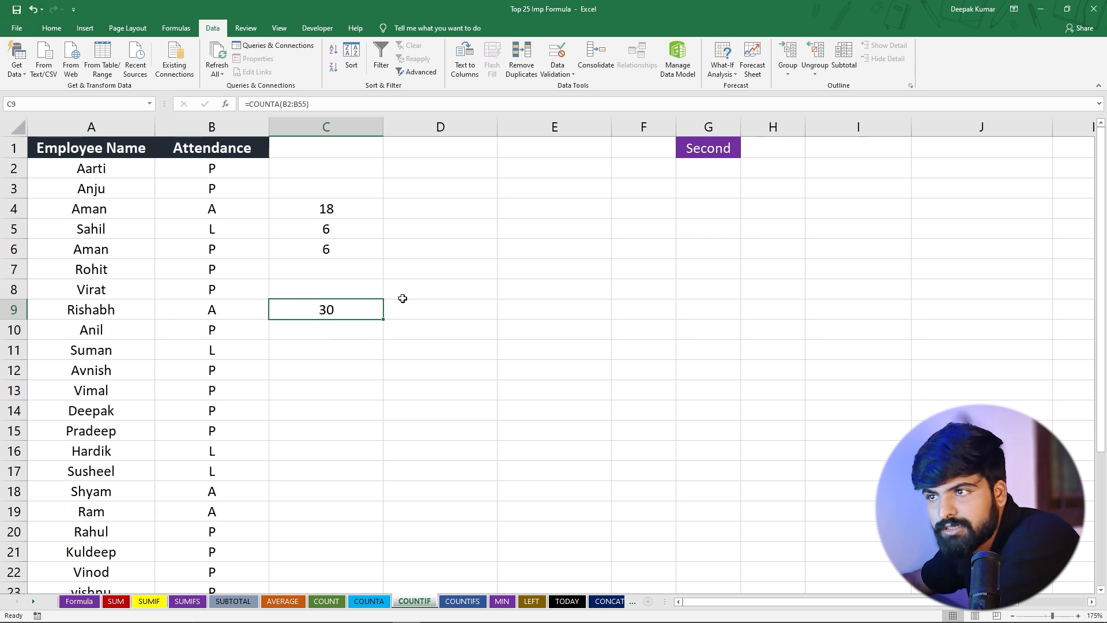
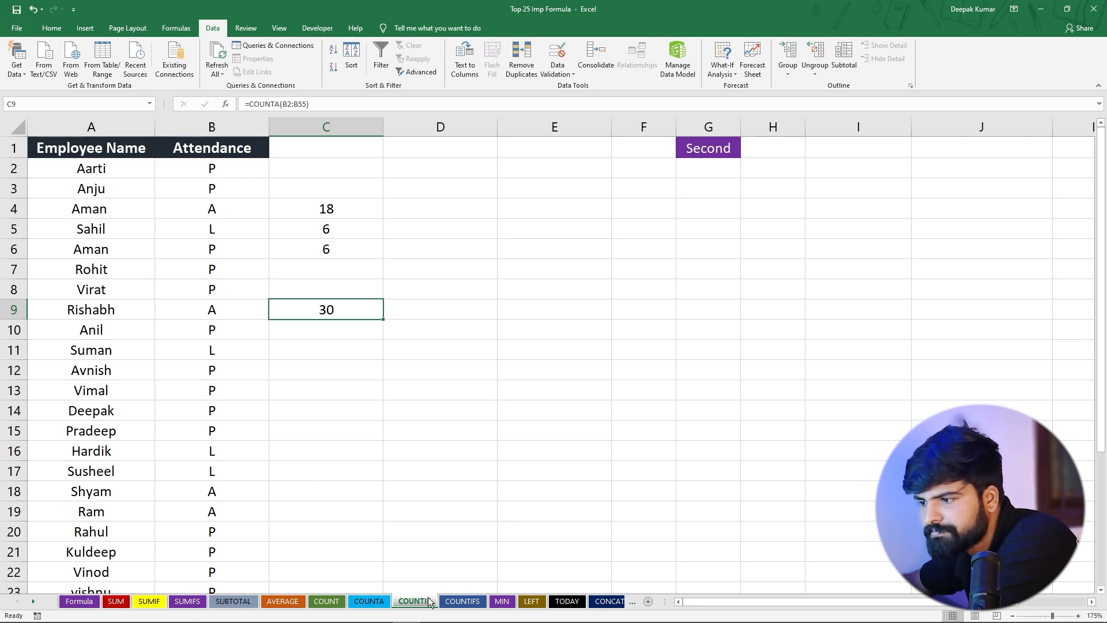
Open the COUNTA sheet and look over the Sales values in G4:G22
click(327, 601)
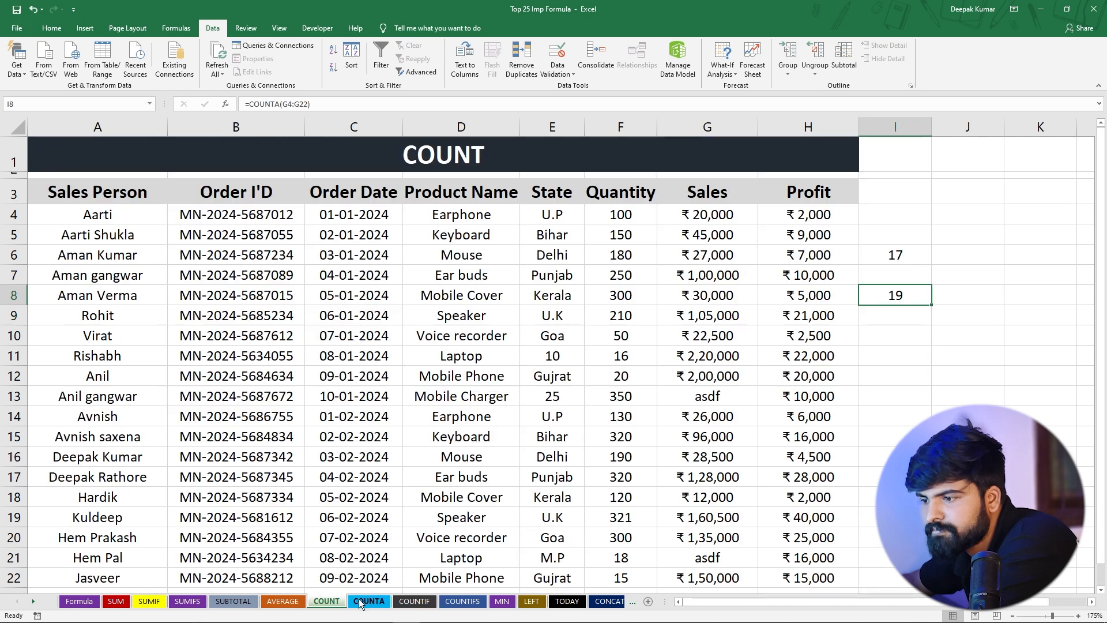
click(368, 601)
scroll(730, 269, down, 2)
scroll(730, 268, up, 2)
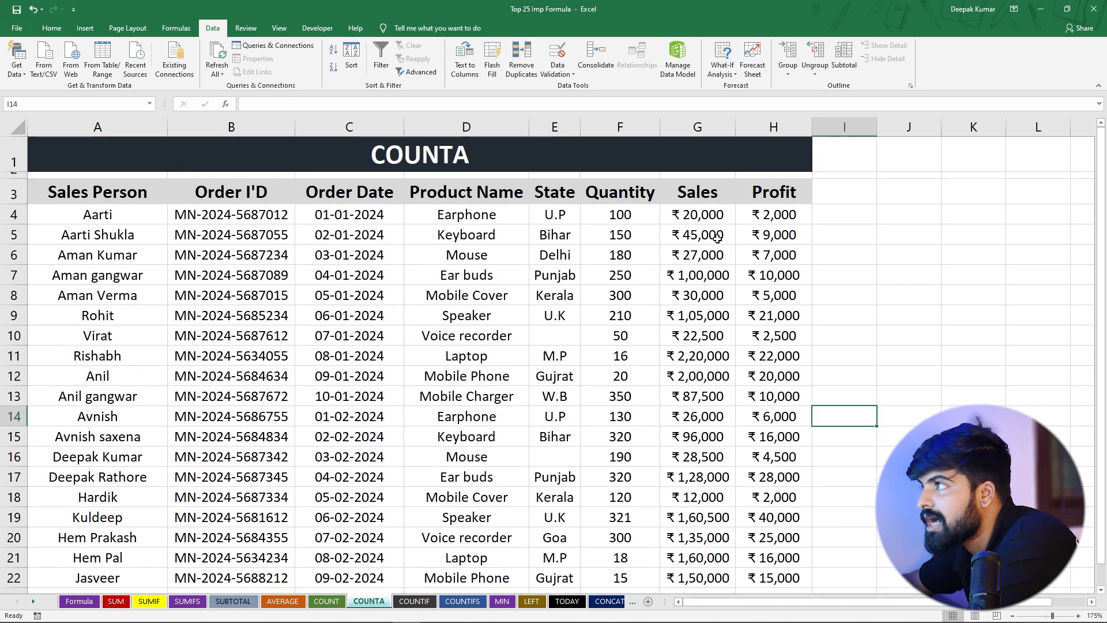
drag(698, 216, 700, 512)
scroll(700, 512, up, 1)
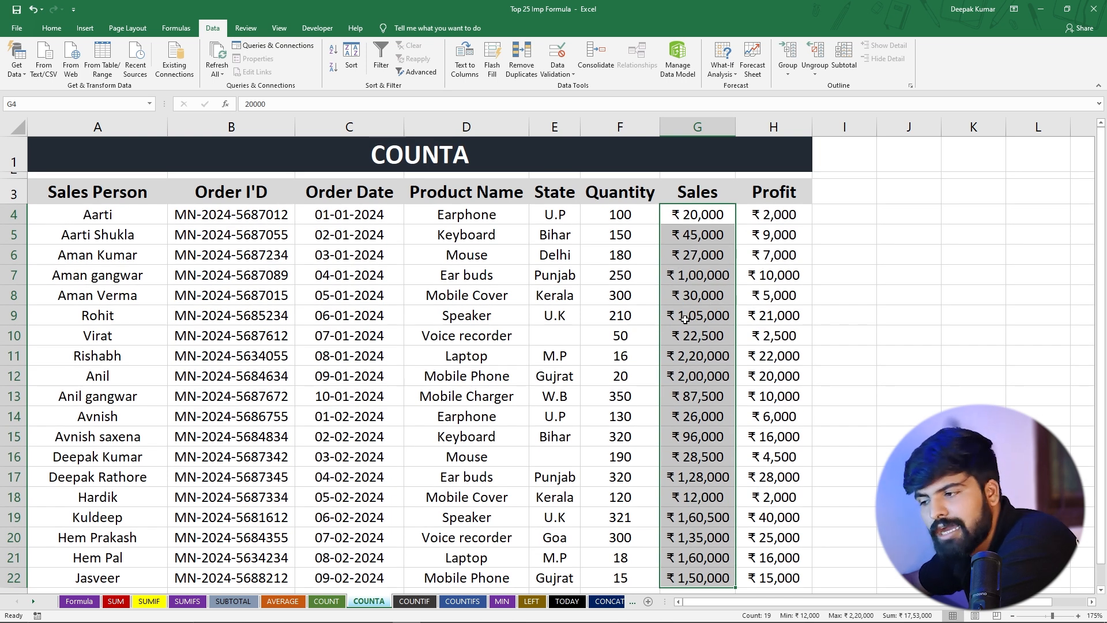
Widen column I and enter =COUNTIF(G4:G22,">150000") in I10 to count sales above 150000
click(836, 342)
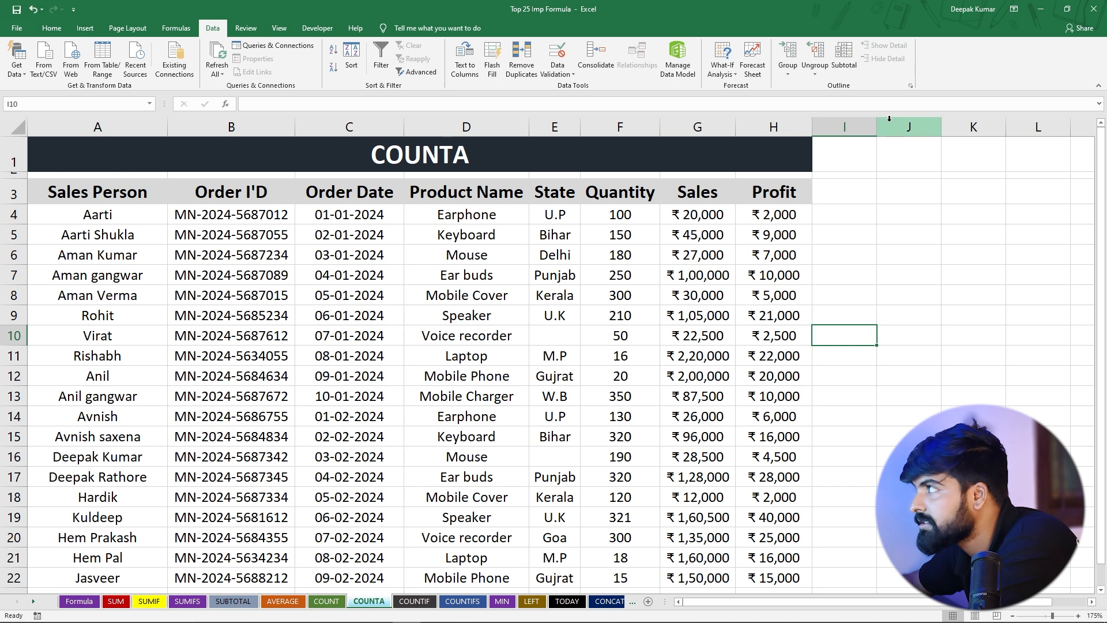
drag(878, 133, 929, 144)
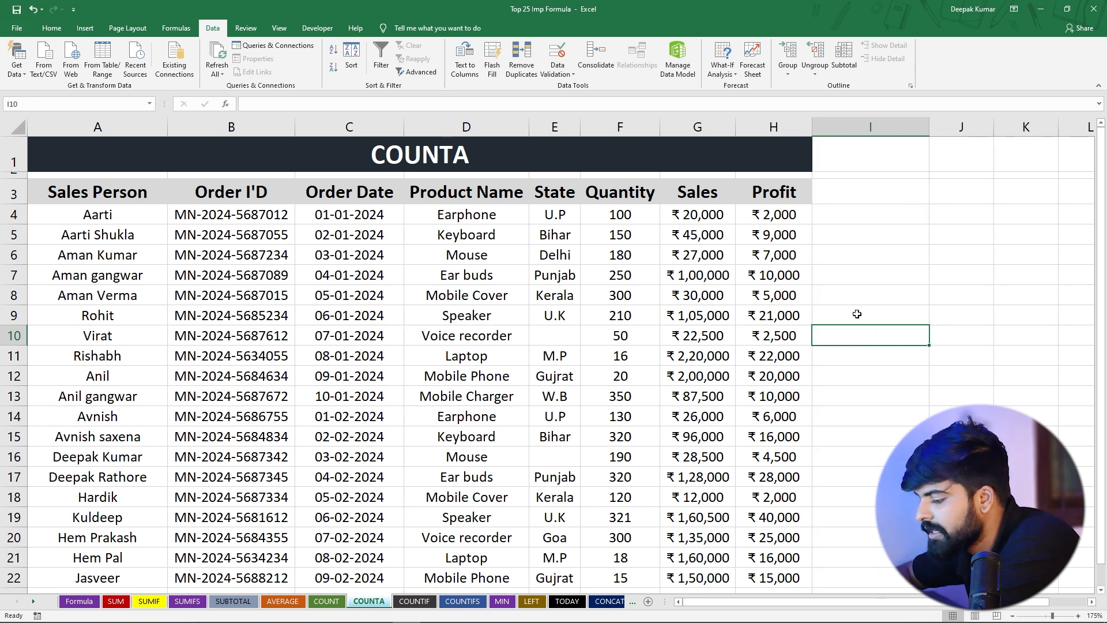
text(=countif)
key(Tab)
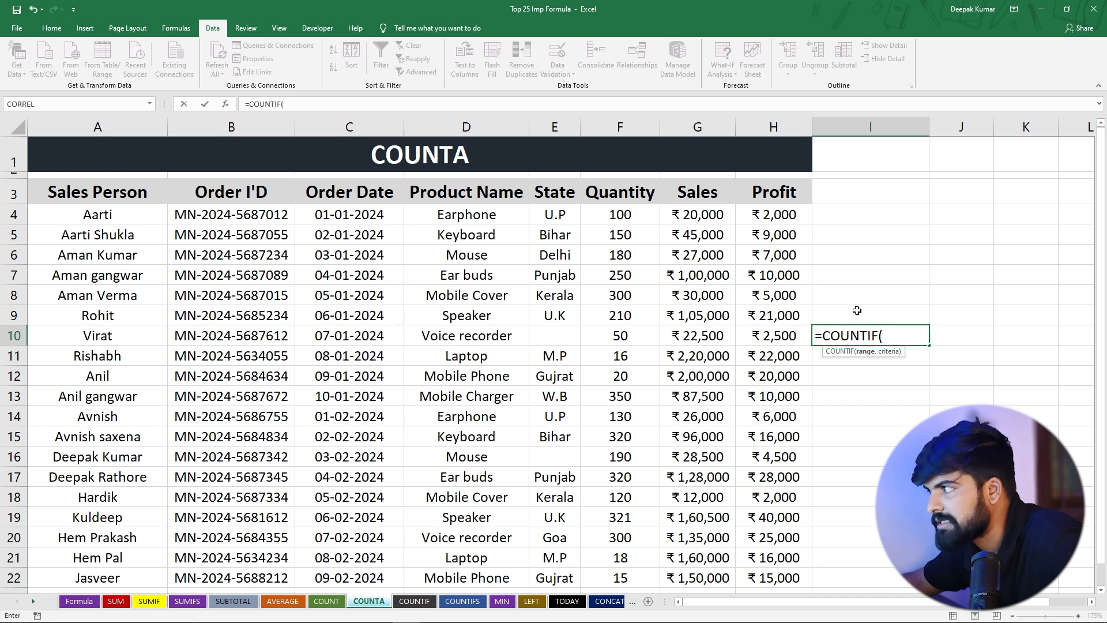
drag(697, 217, 713, 470)
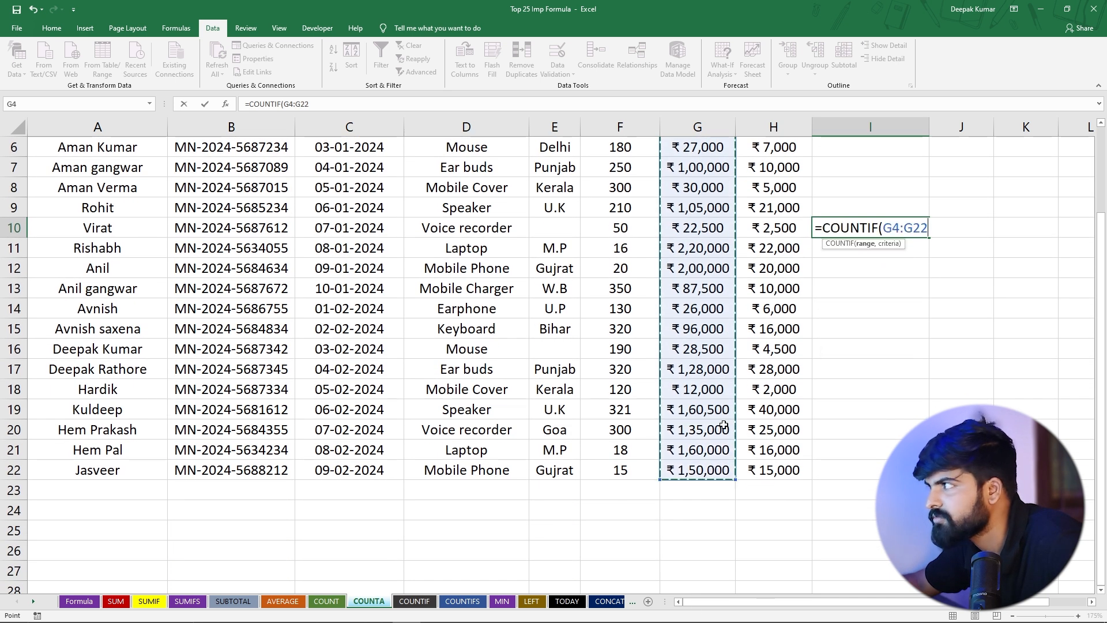
text(,)
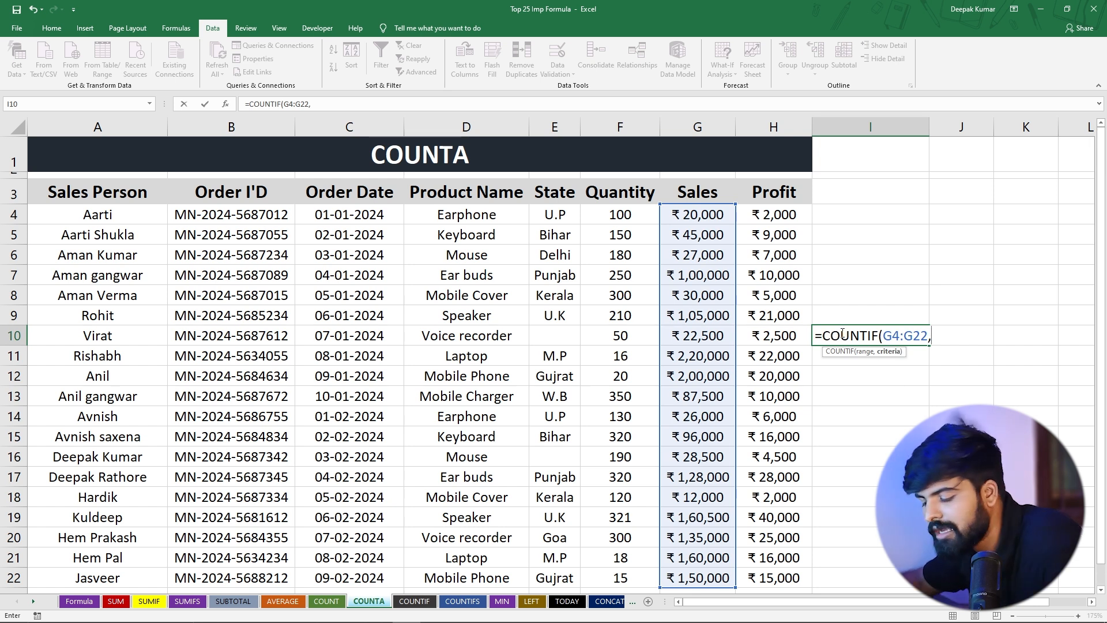
text(>150000)
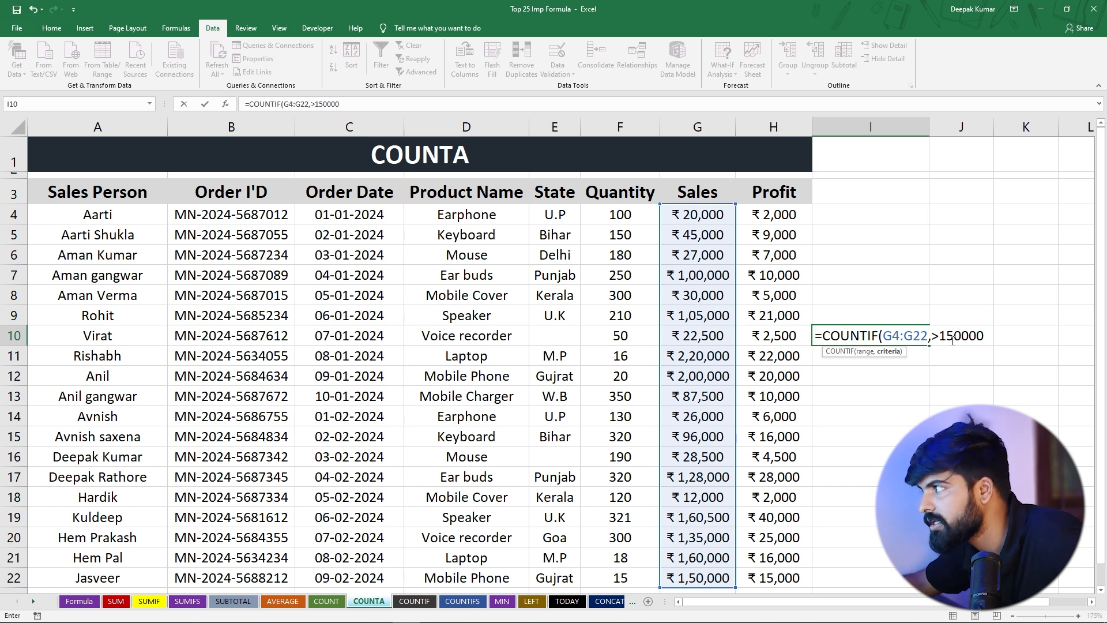
click(932, 335)
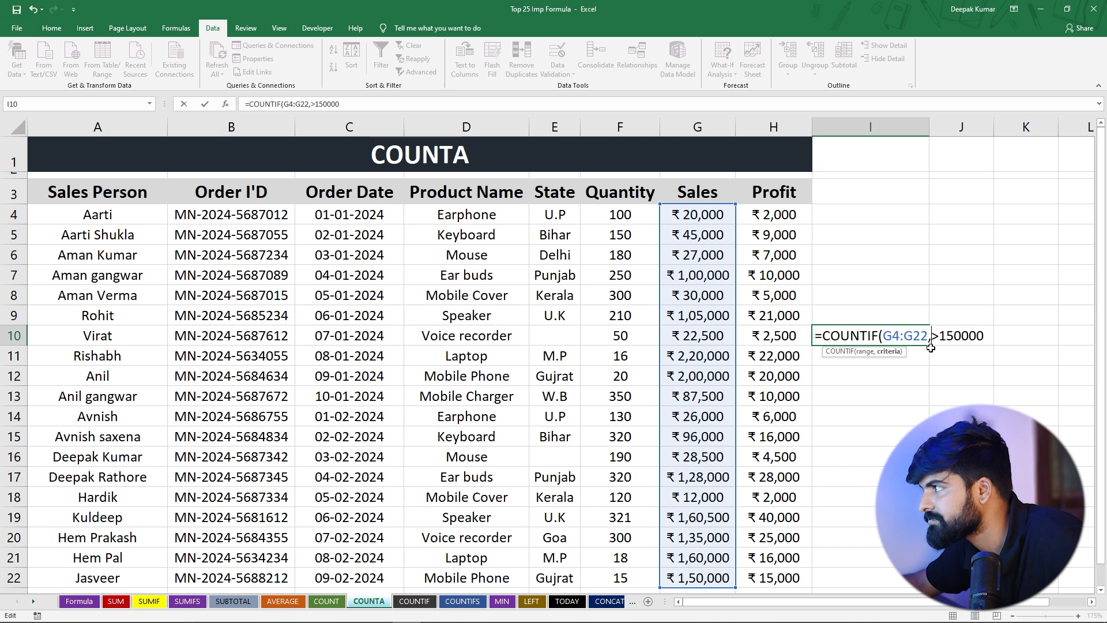
text(")
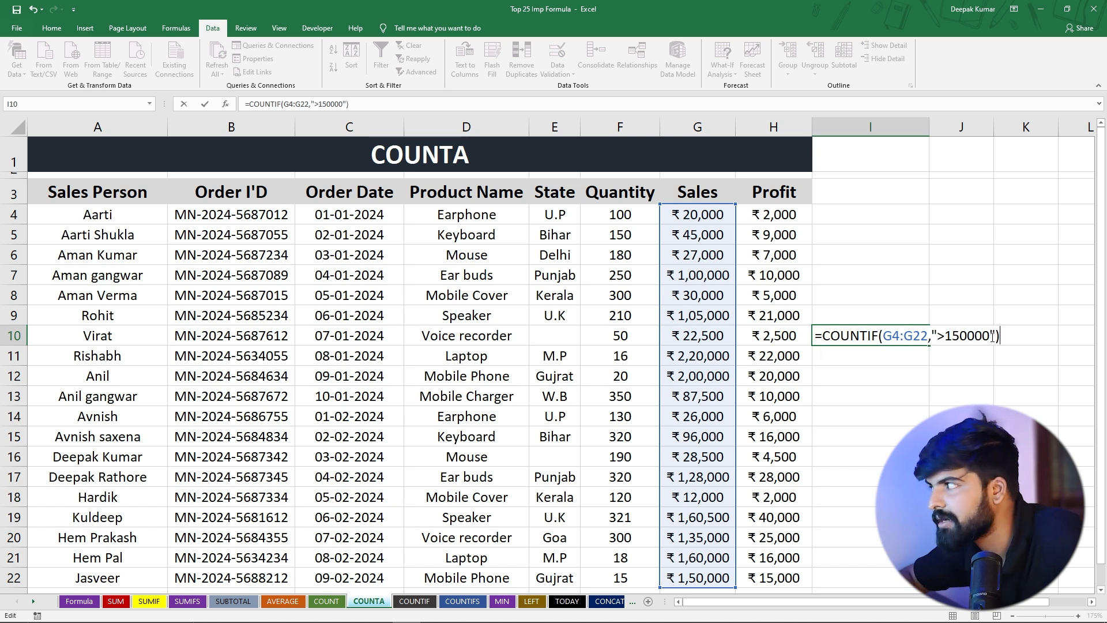
key(Return)
click(884, 335)
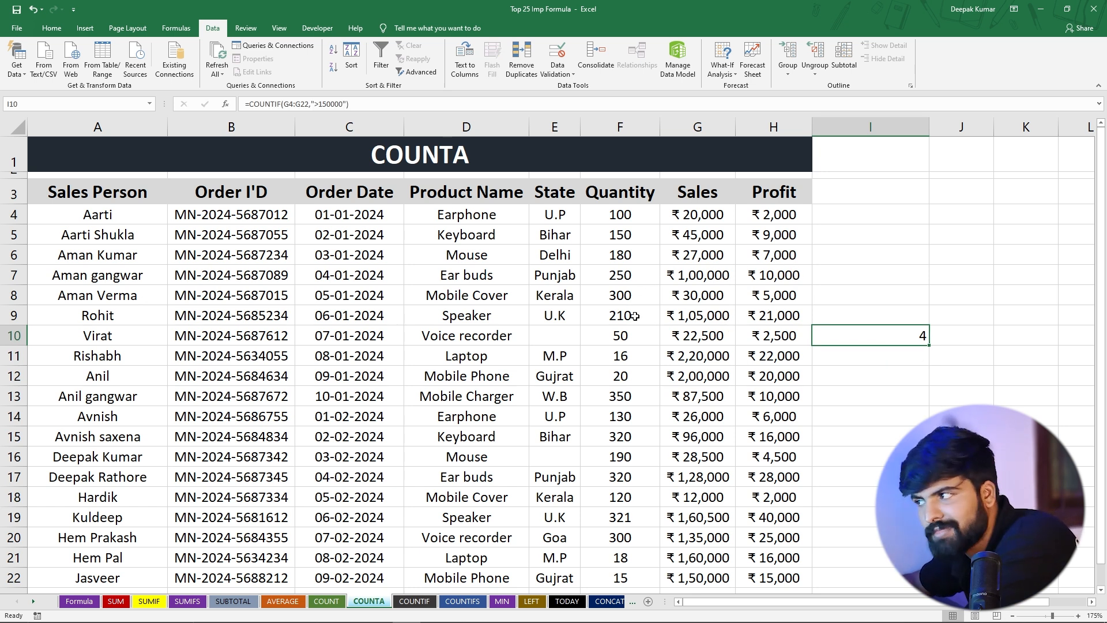
Check which Sales values in G4:G22 exceed 150000
click(691, 214)
drag(690, 215, 692, 358)
click(692, 359)
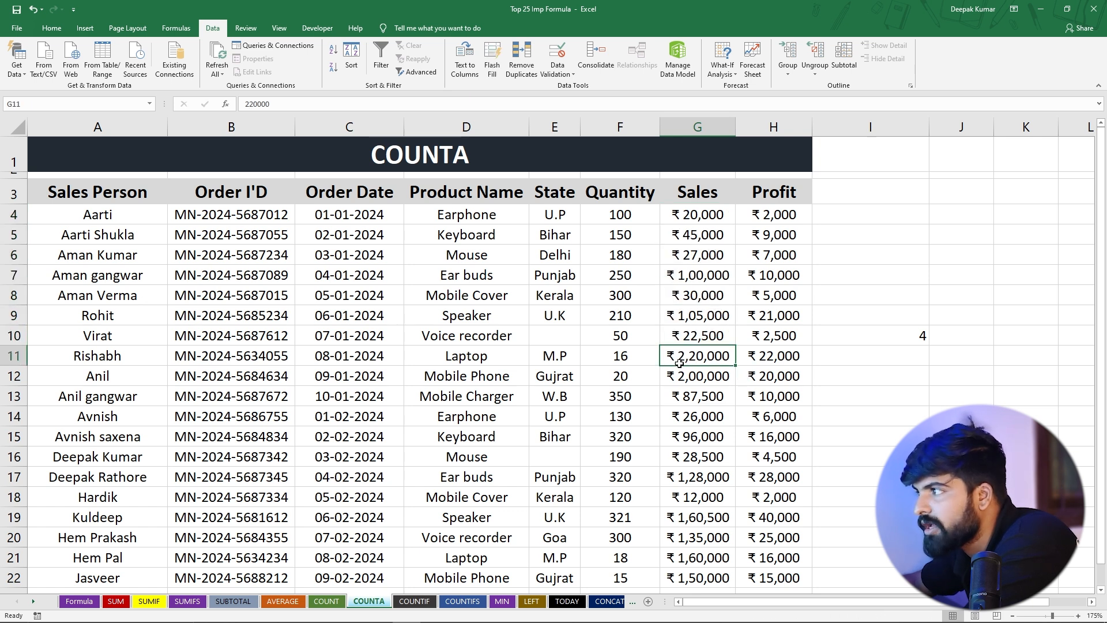
click(692, 379)
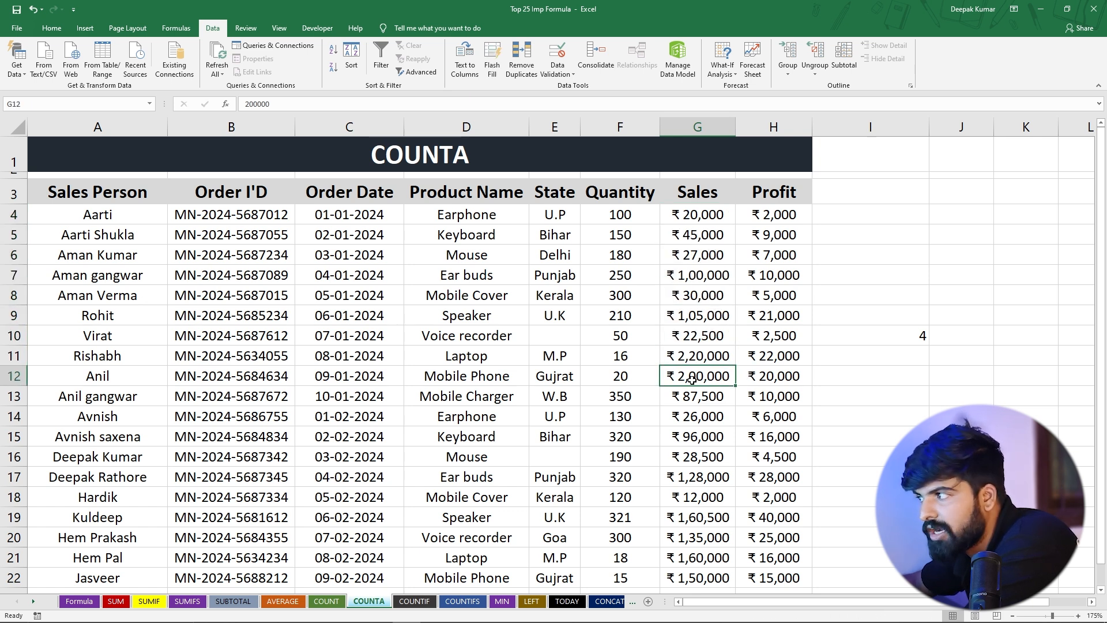
click(695, 521)
scroll(709, 493, down, 1)
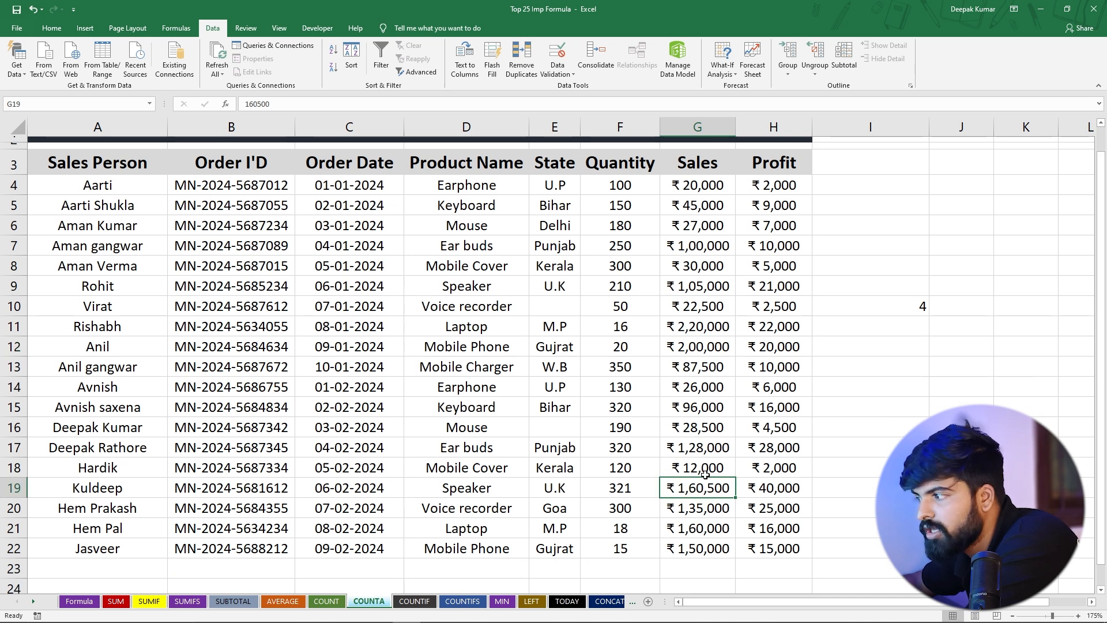
click(692, 484)
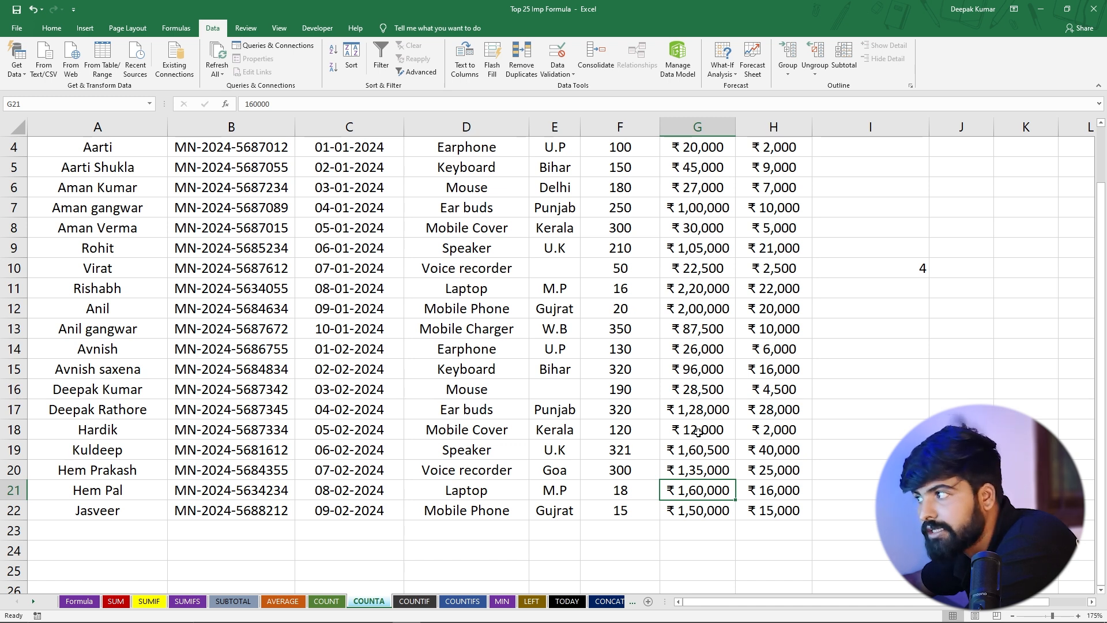
scroll(699, 433, up, 1)
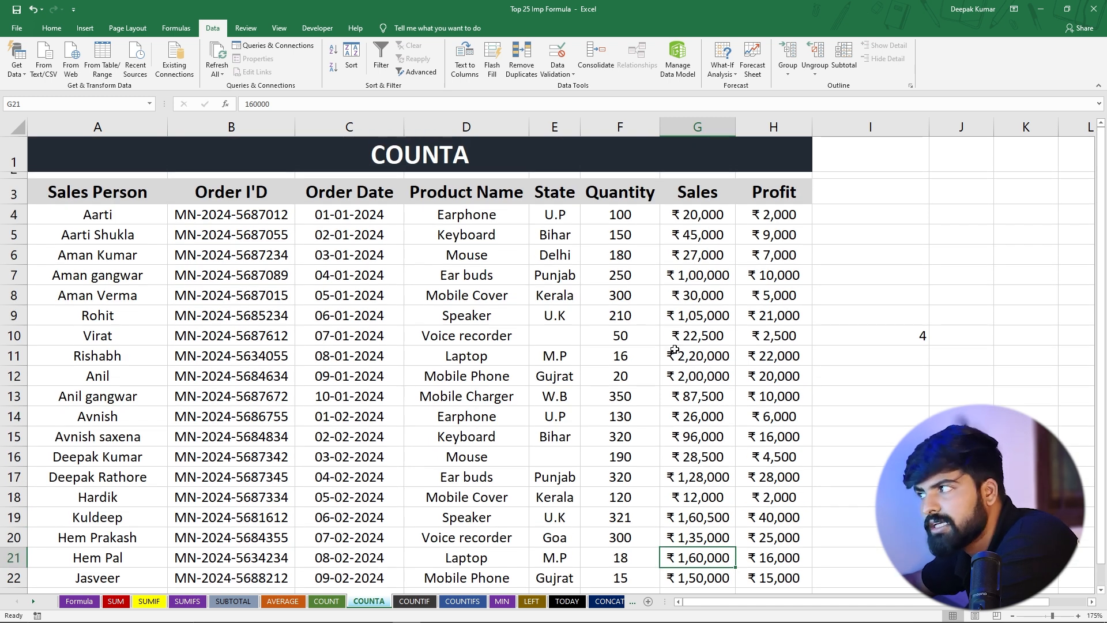
Change the sales value in G4 to 220000 and reselect the COUNTIF cell I10
click(684, 214)
key(F2)
click(684, 215)
text(2)
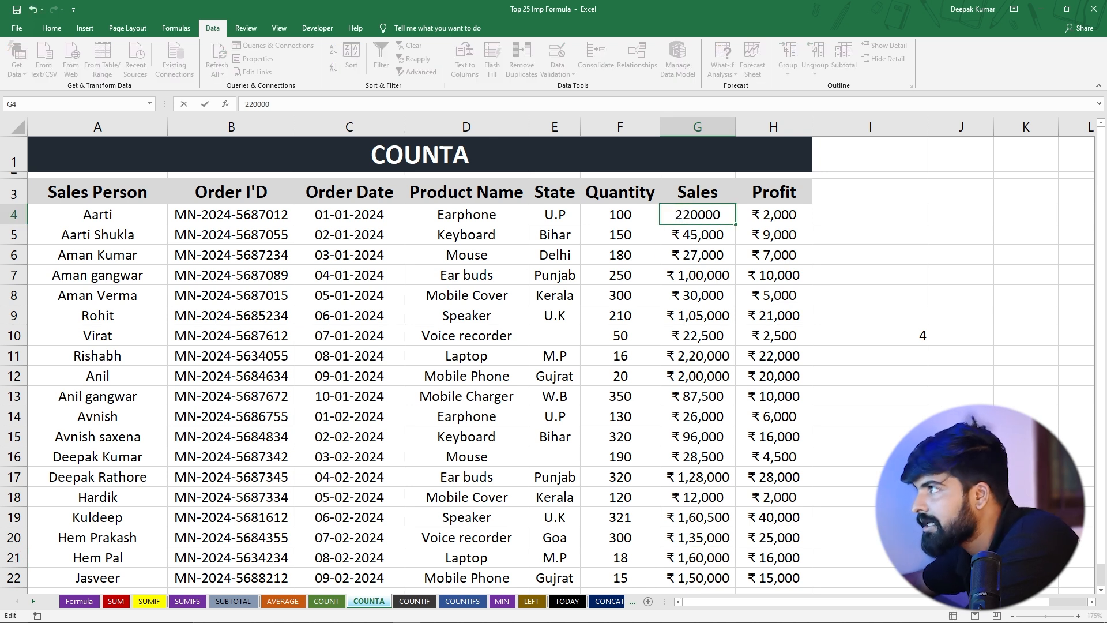
key(Return)
click(903, 342)
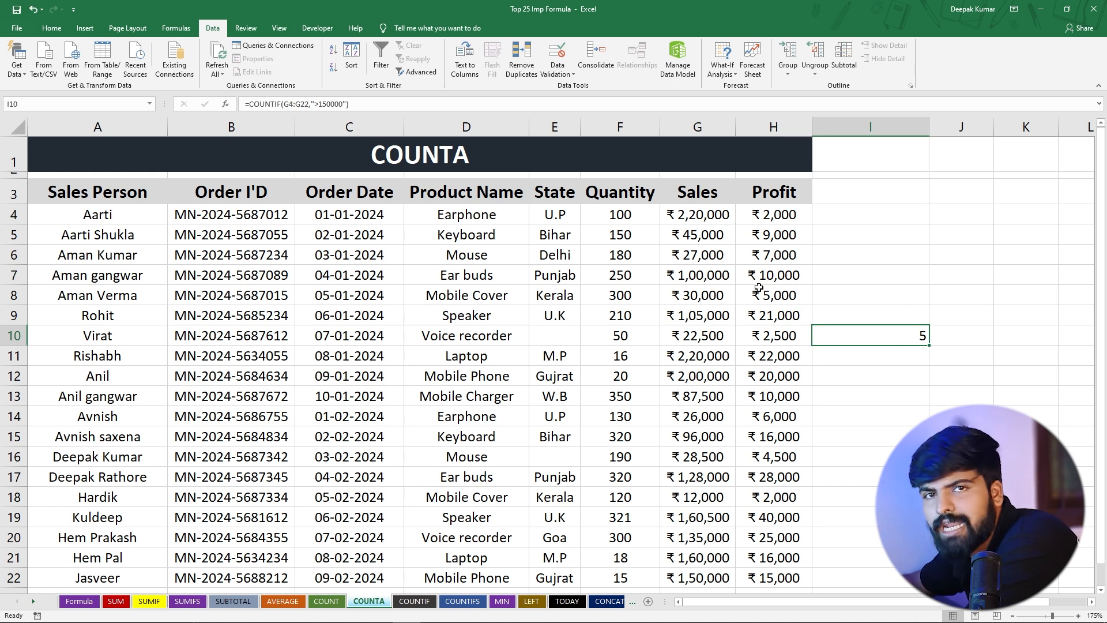
Change the COUNTIF criterion in I10 to "=150000" to count sales exactly equal to 150000
double_click(857, 334)
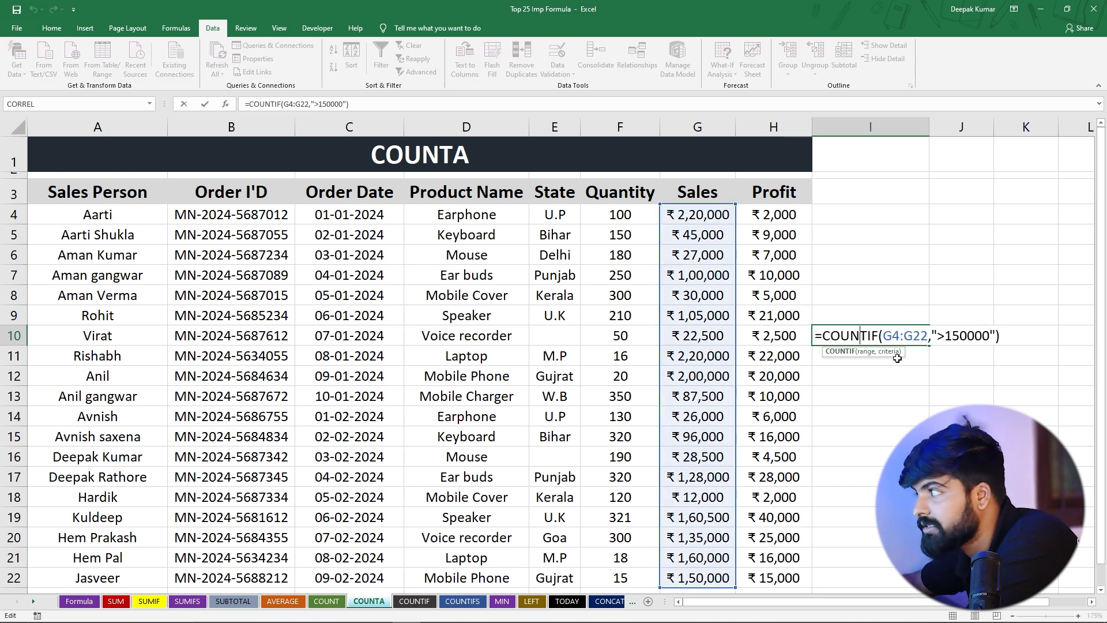
click(940, 336)
key(BackSpace)
text(=)
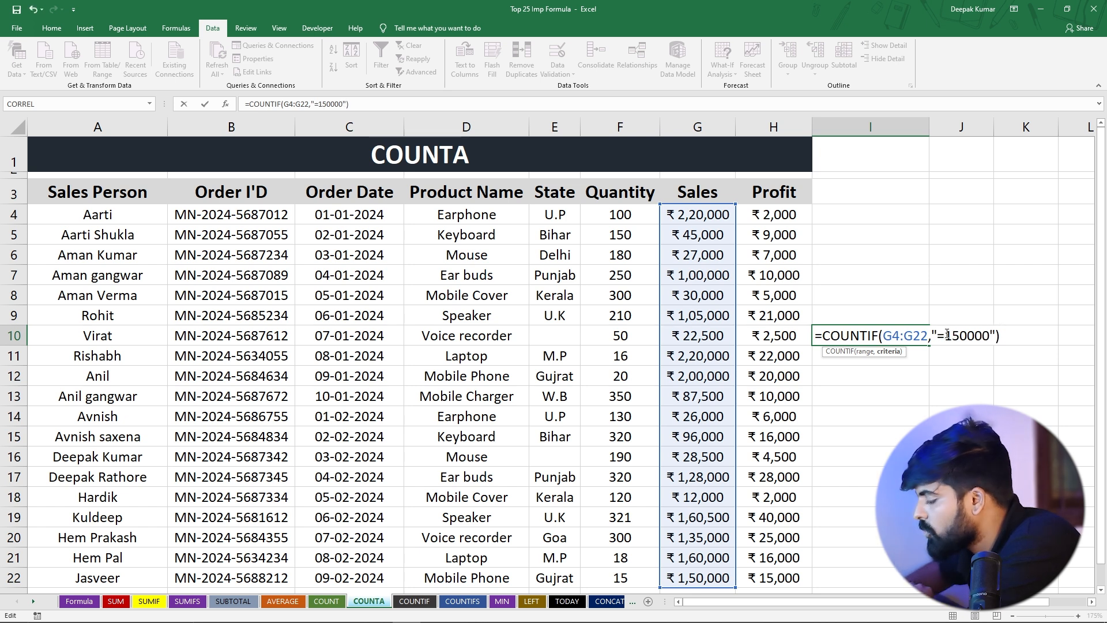
key(Return)
click(905, 338)
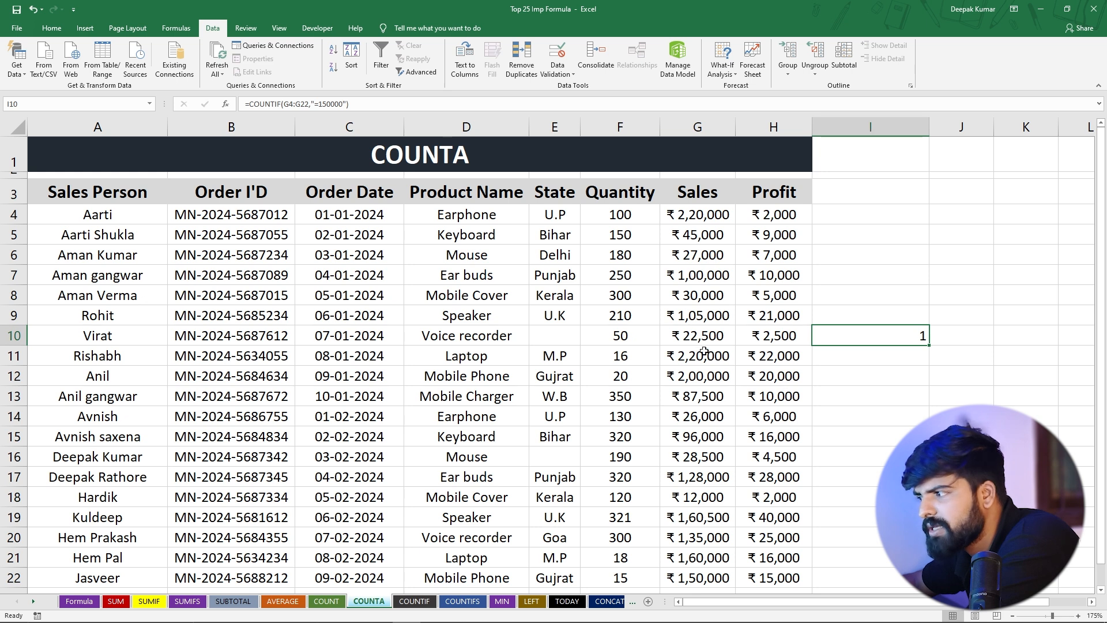
Change the sales value in G22 to 15000 and reselect I10
click(696, 577)
scroll(690, 512, down, 1)
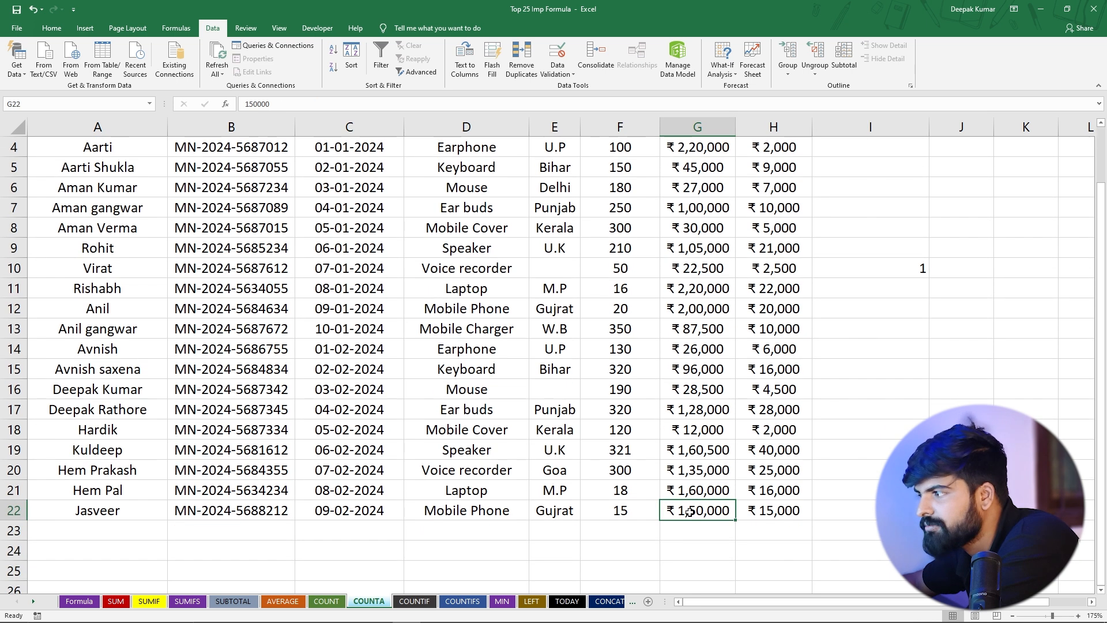
double_click(699, 511)
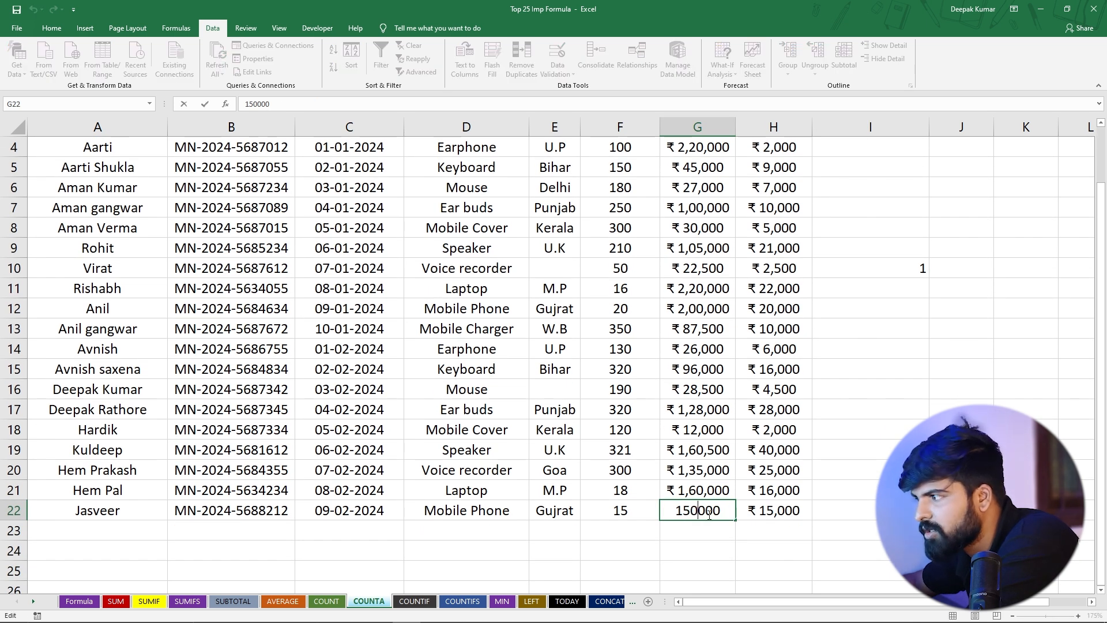
key(BackSpace)
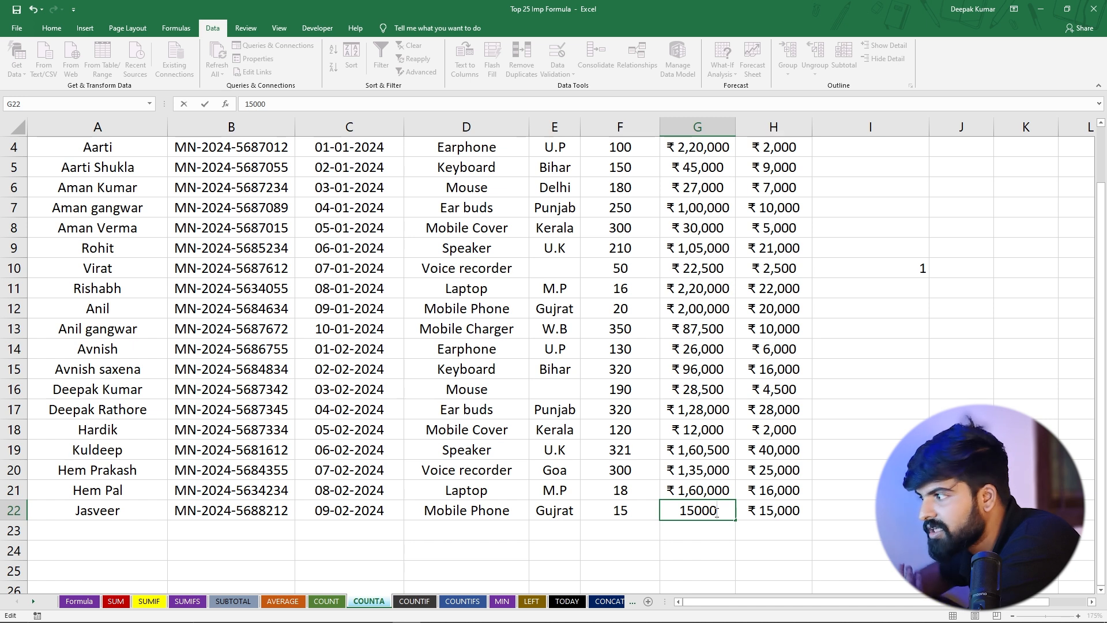
key(Return)
click(884, 274)
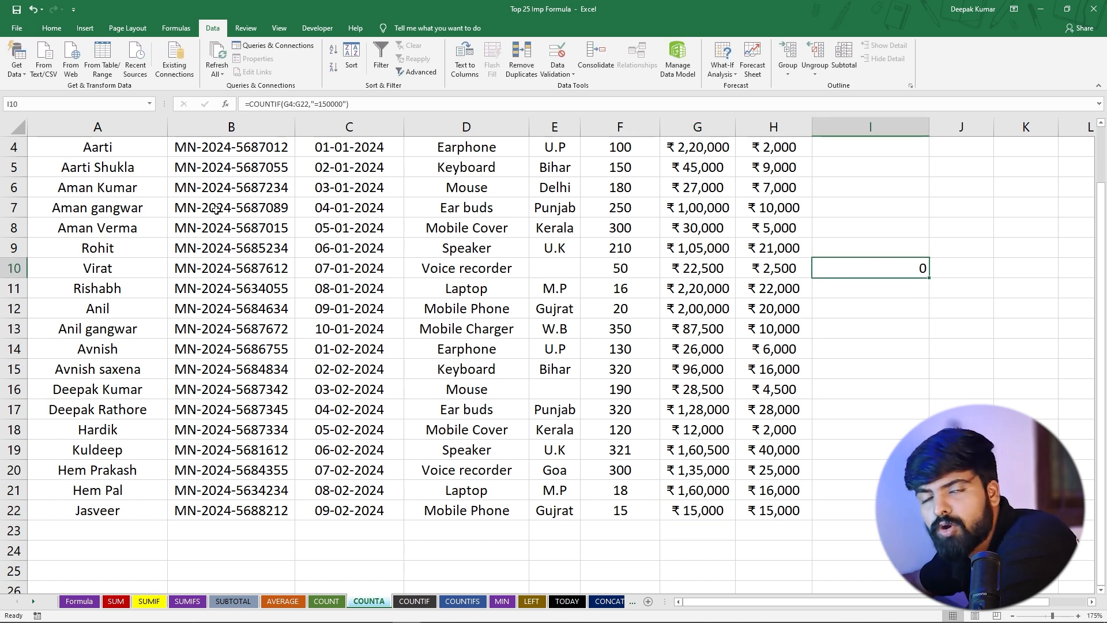
Open the COUNTIFS sheet and autofit the width of the Product column
scroll(461, 281, up, 2)
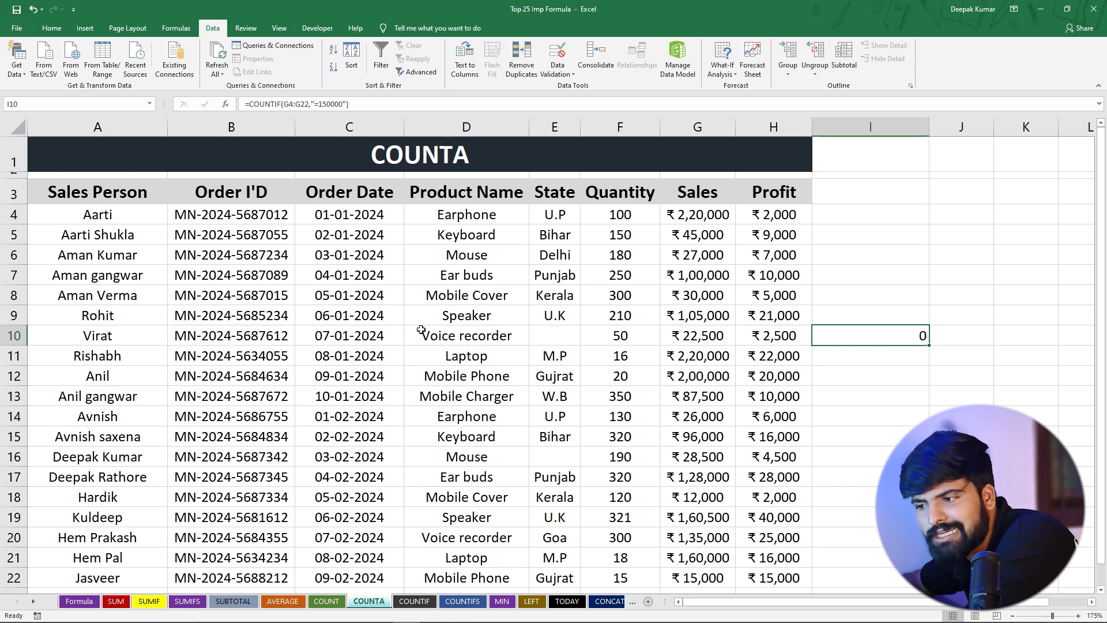
click(461, 607)
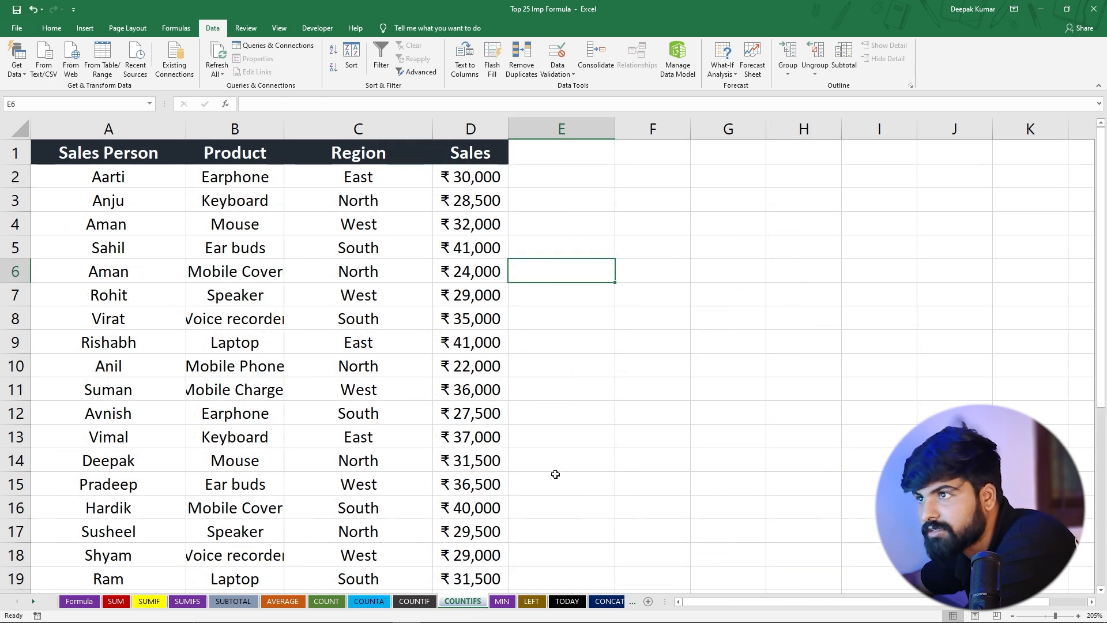
click(619, 419)
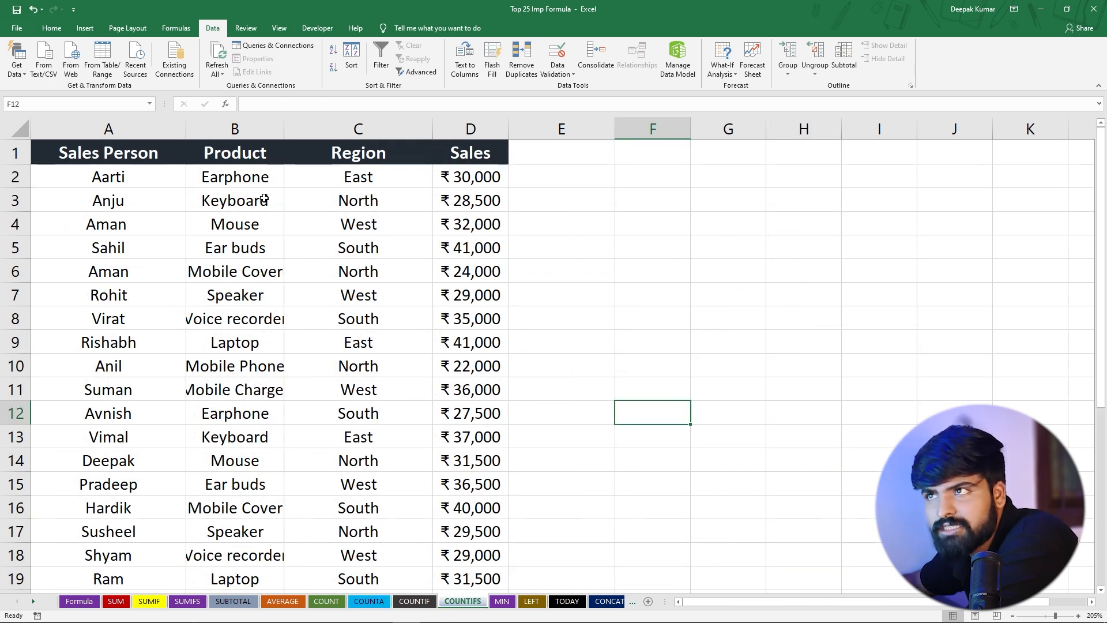
double_click(284, 132)
Look over the Product, Region and Sales columns of the COUNTIFS data
click(247, 248)
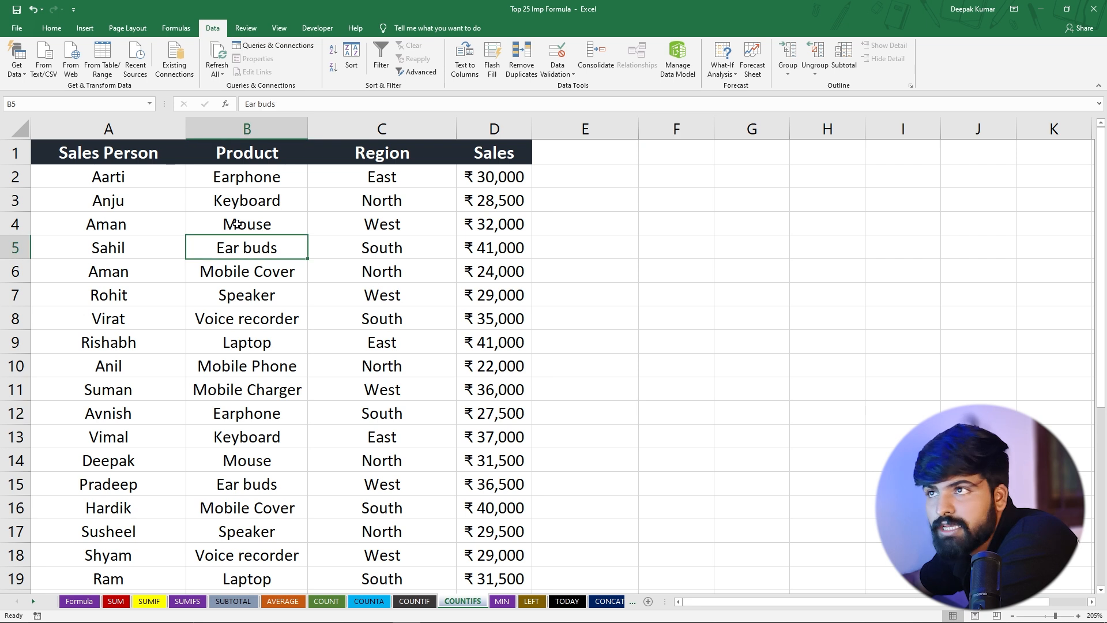
drag(253, 179, 256, 398)
click(263, 465)
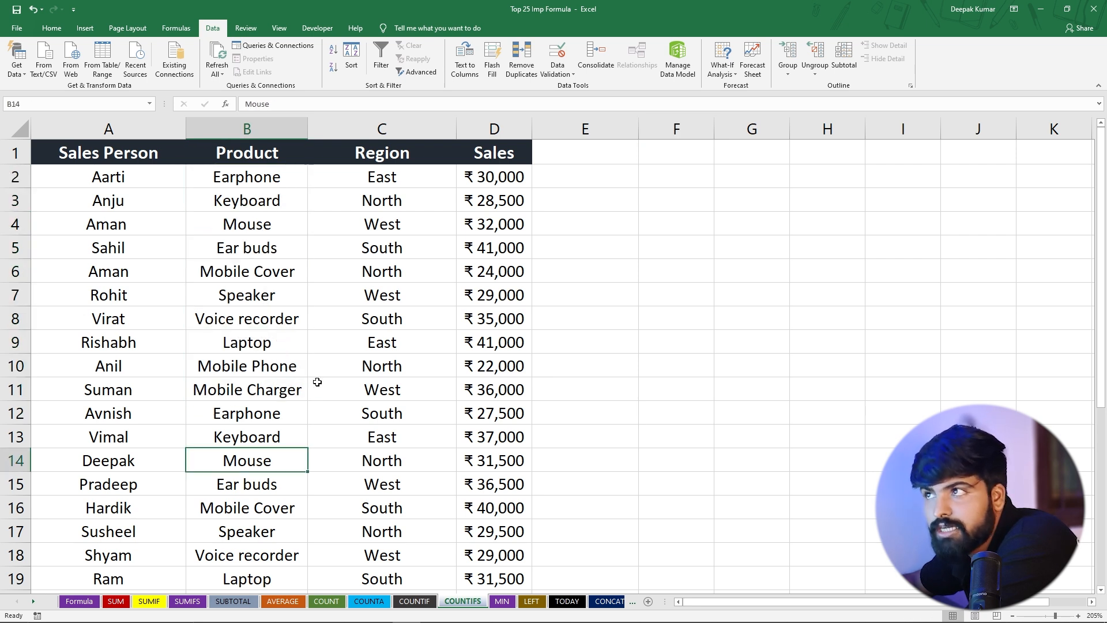
drag(387, 178, 402, 460)
drag(499, 178, 507, 369)
click(599, 296)
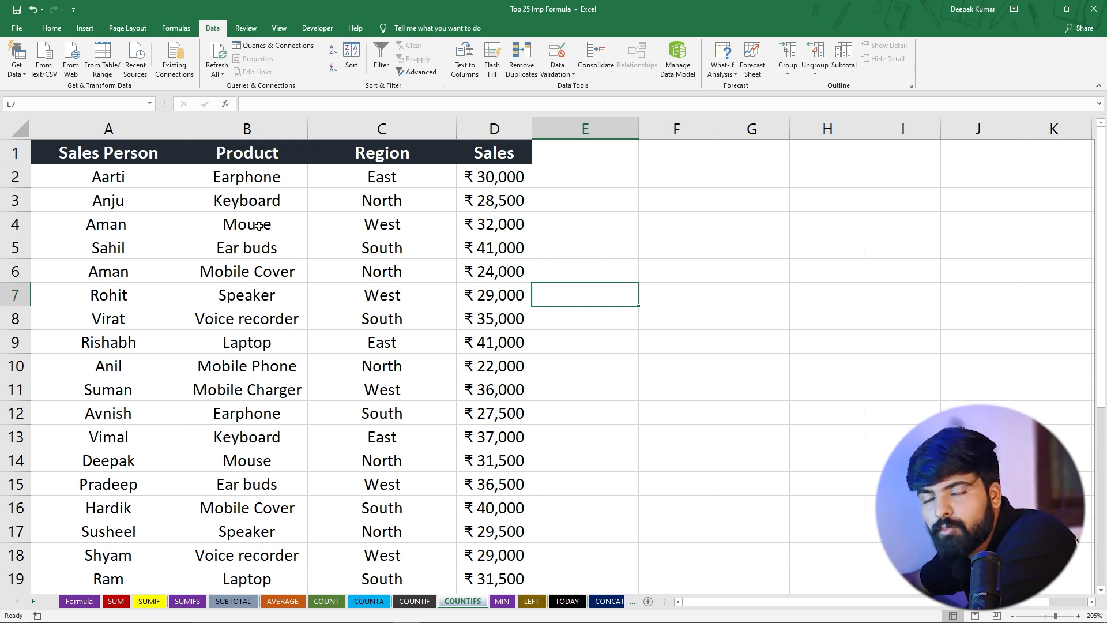
click(229, 174)
click(388, 175)
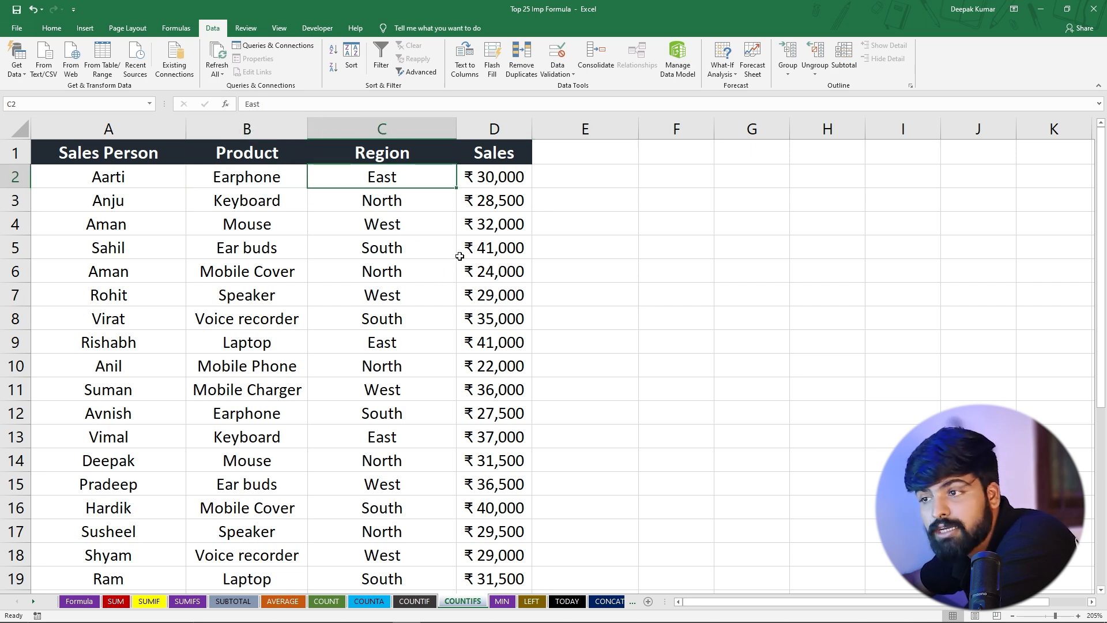
click(237, 177)
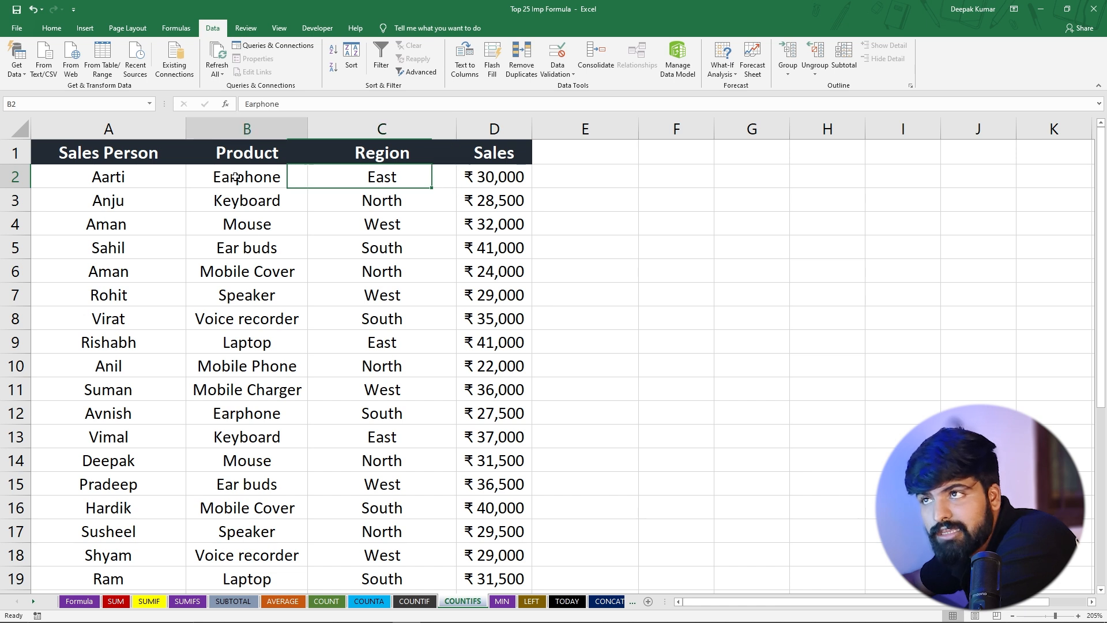
click(372, 178)
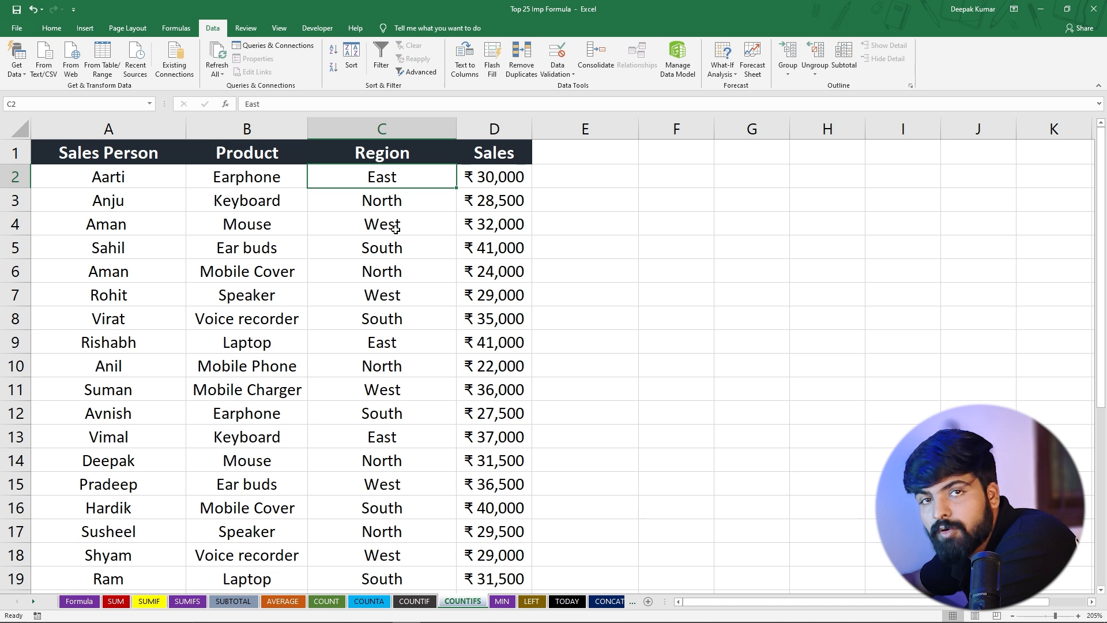
Start a COUNTIFS formula in E7 with the Product range B2:B31 and the criterion "Earphone"
click(566, 290)
text(=)
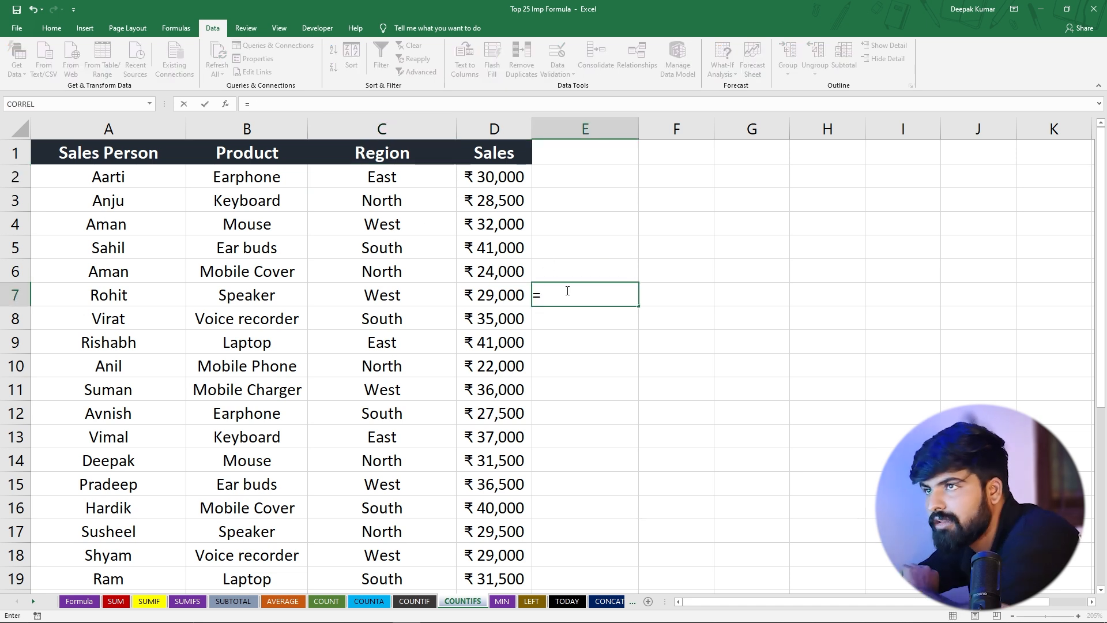
text(co)
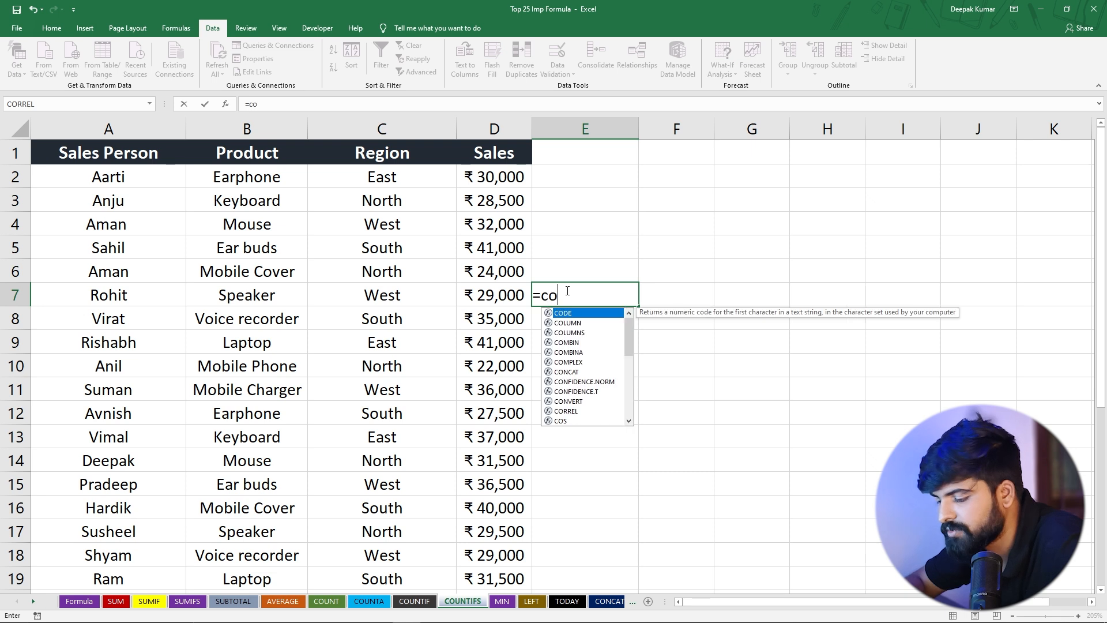
text(untifs)
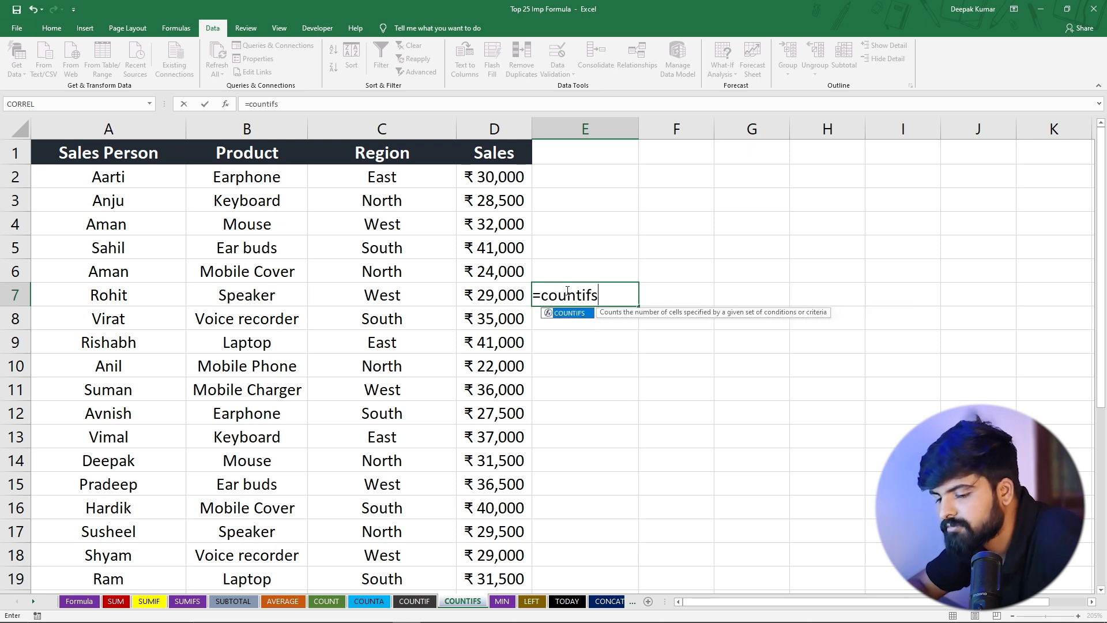
key(Tab)
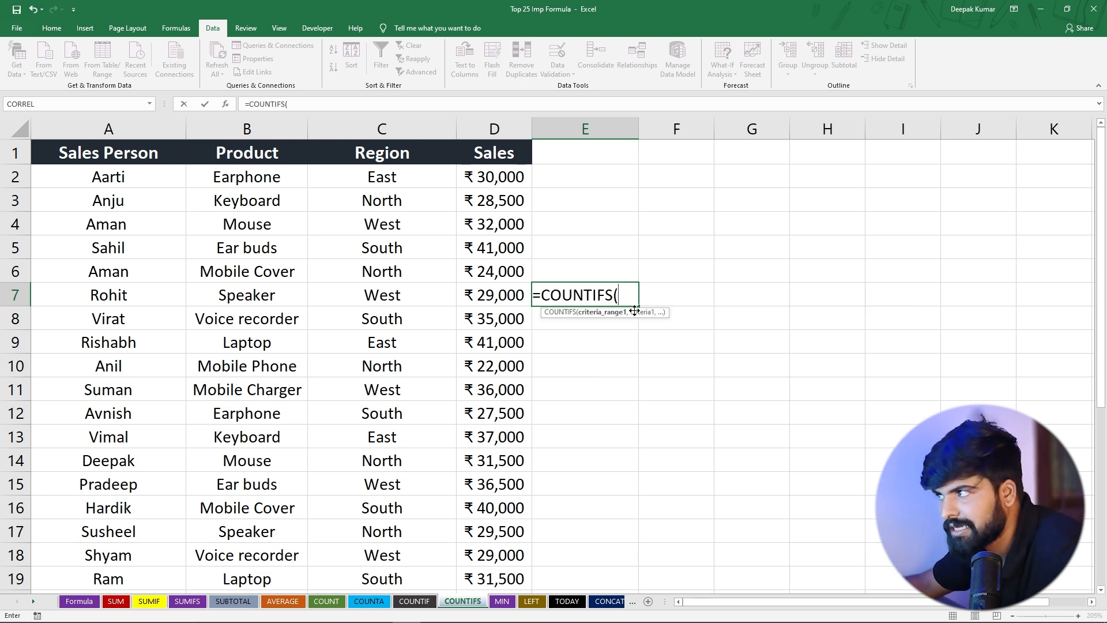
drag(260, 179, 287, 537)
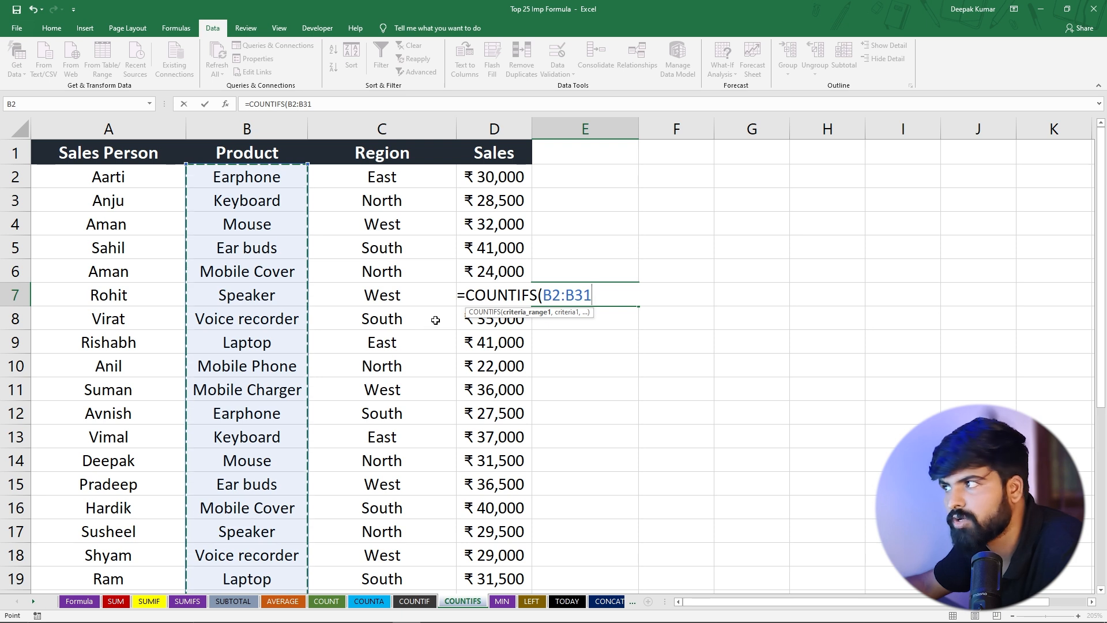
text(,)
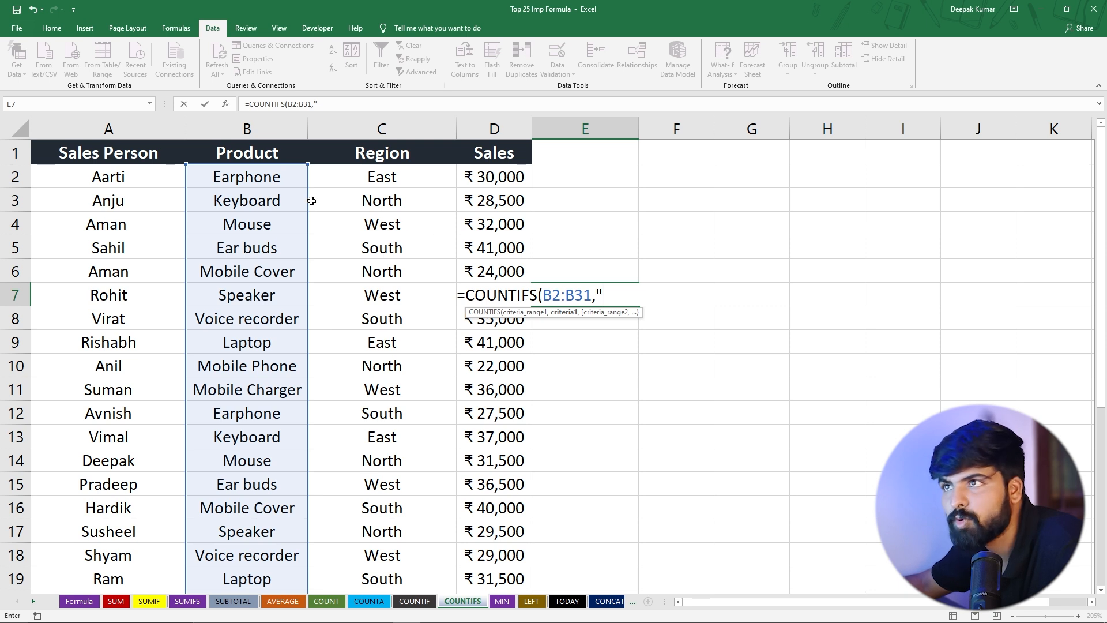
text("Earpho)
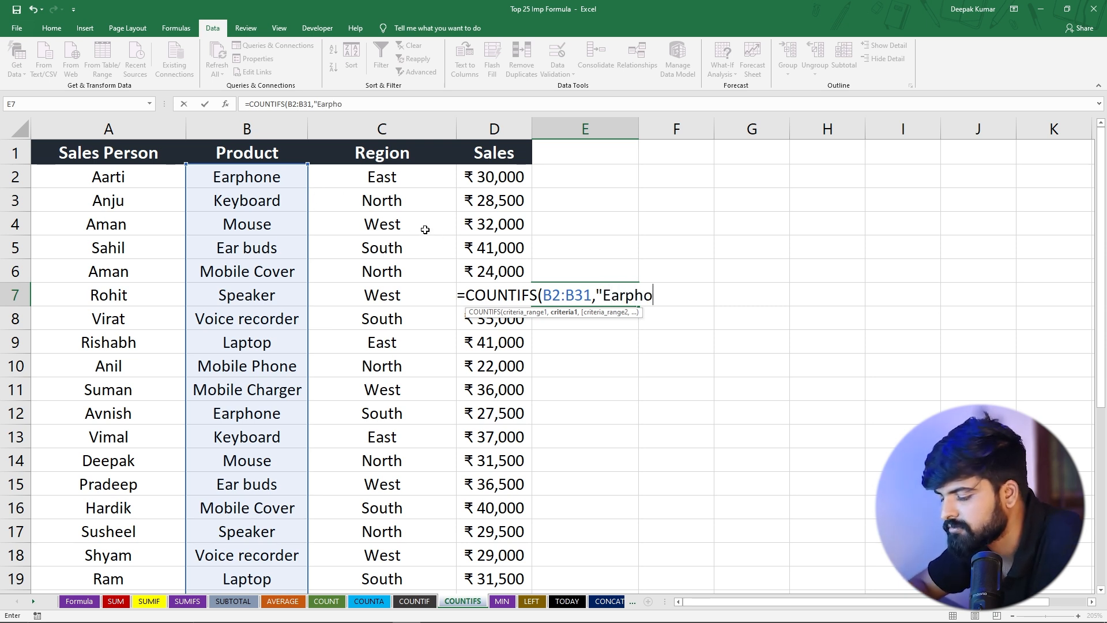
text(ne)
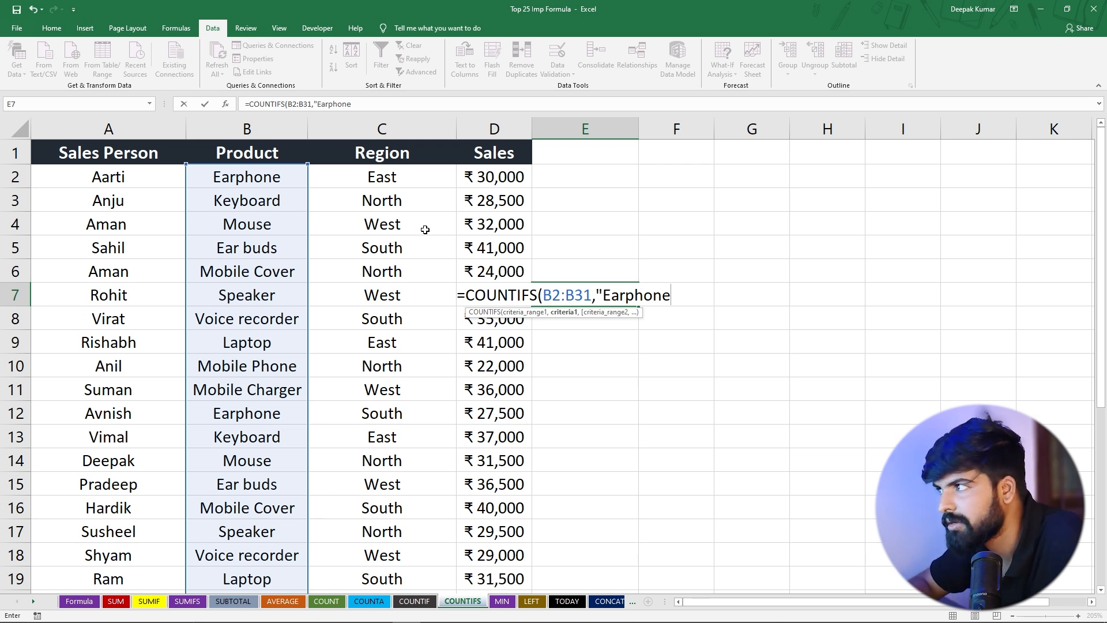
text(",)
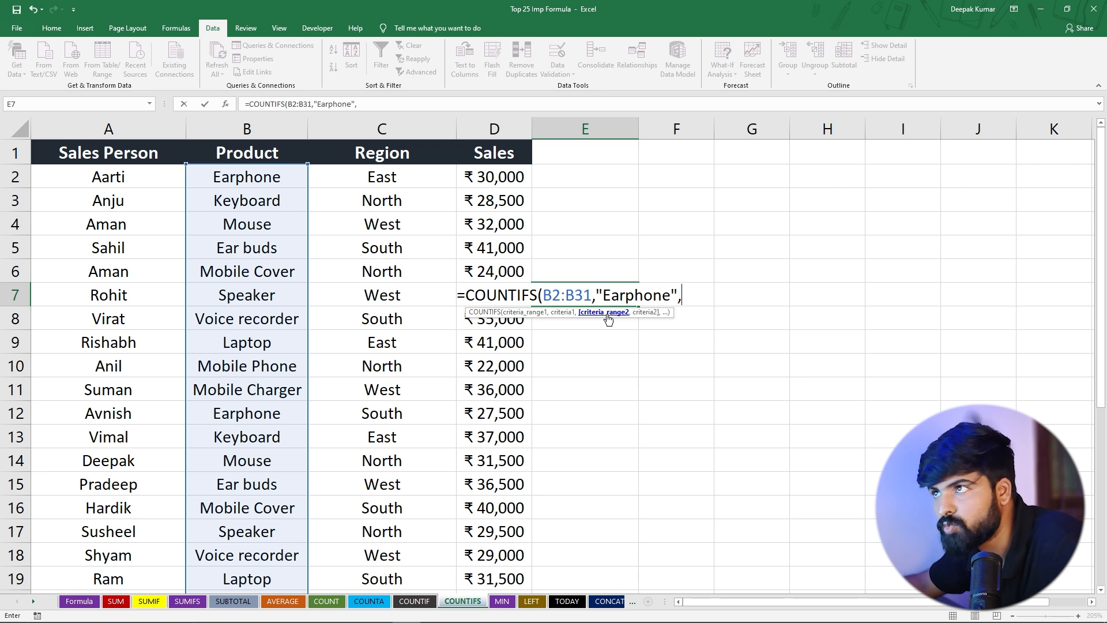
Add the Region range C2:C31 with the criterion "East" and complete the COUNTIFS formula in E7
drag(360, 177, 411, 546)
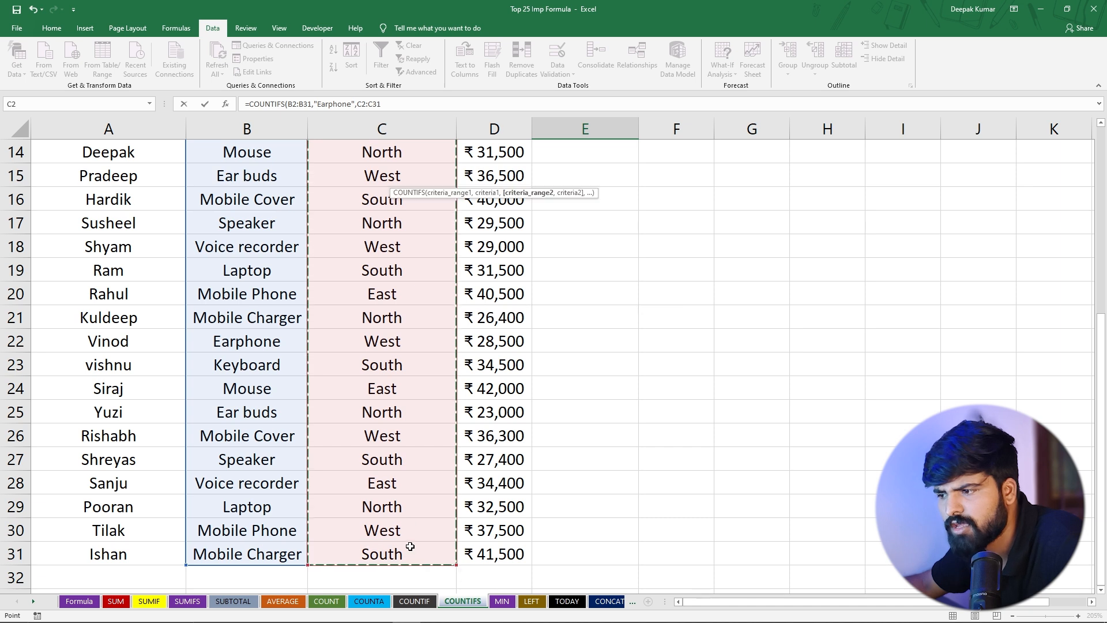
scroll(406, 445, up, 5)
text(,)
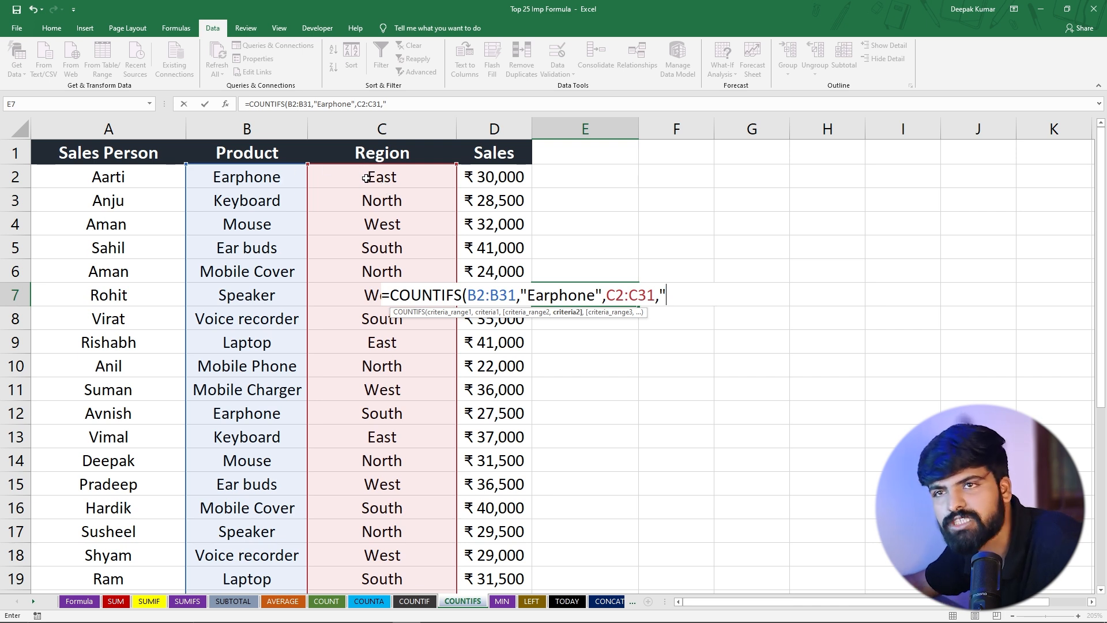
text(East")
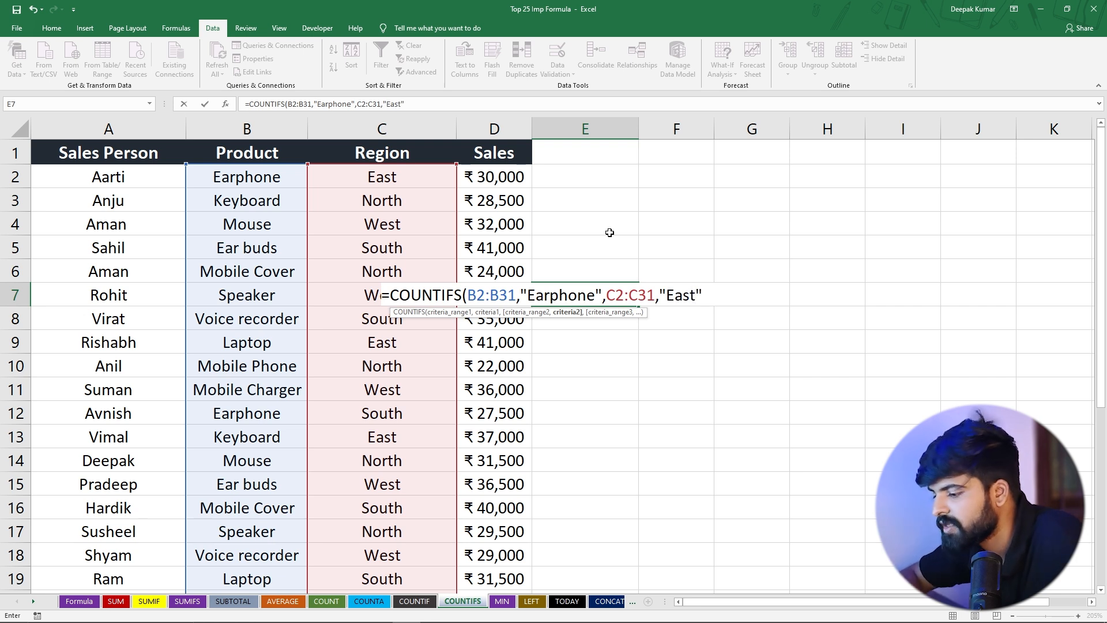
text())
key(Return)
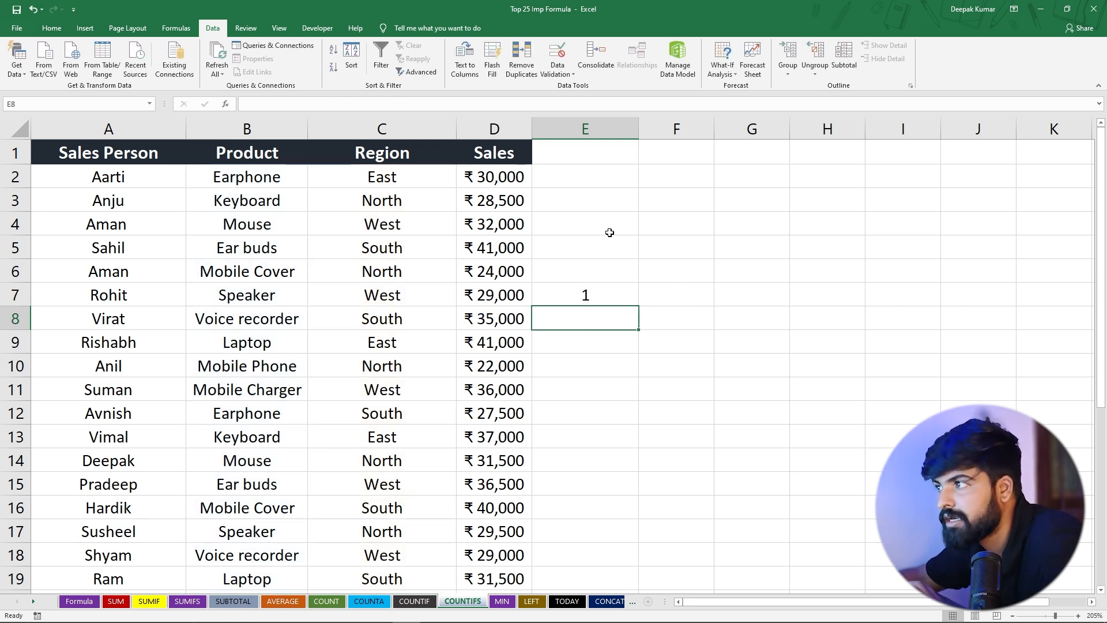
Change the region of the Earphone entry in row 12 (C12) to East
click(595, 293)
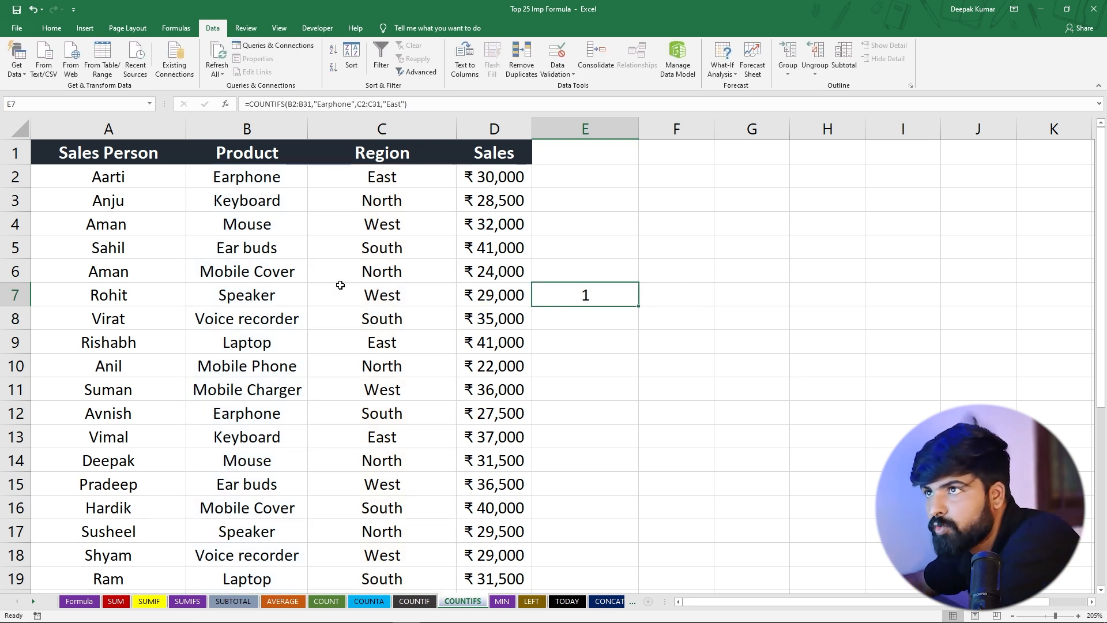
click(480, 178)
click(290, 180)
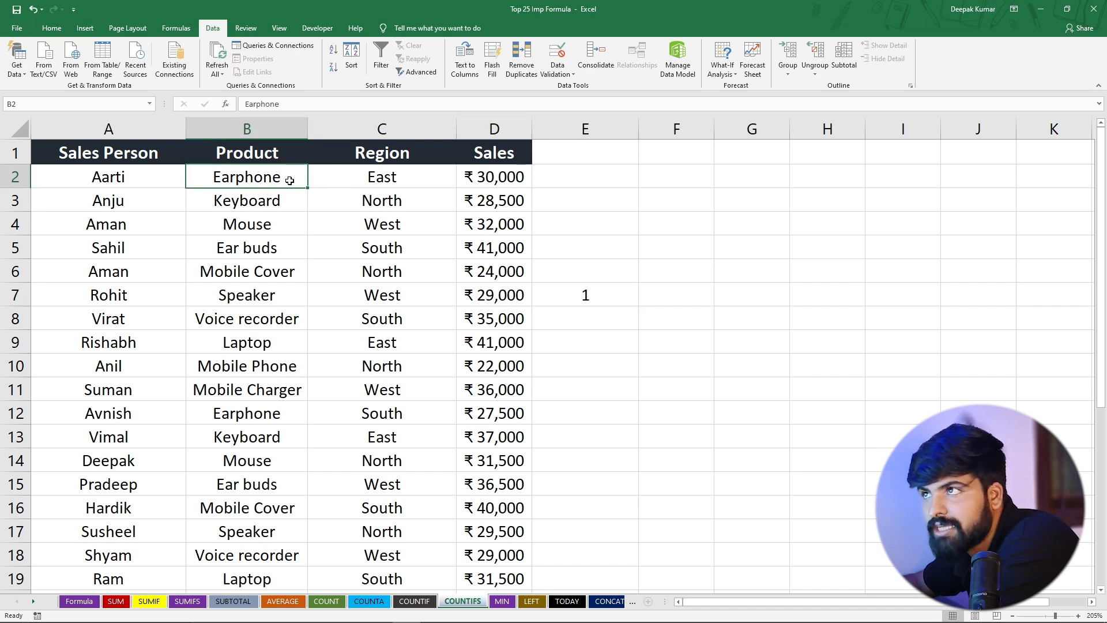
drag(289, 180, 521, 176)
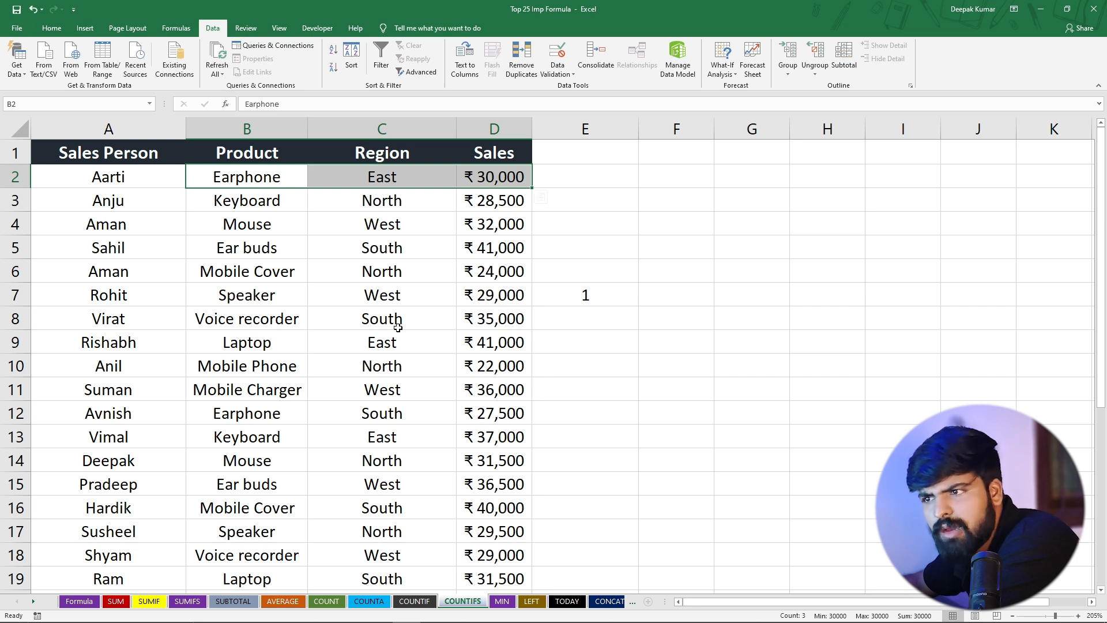
click(260, 415)
click(379, 415)
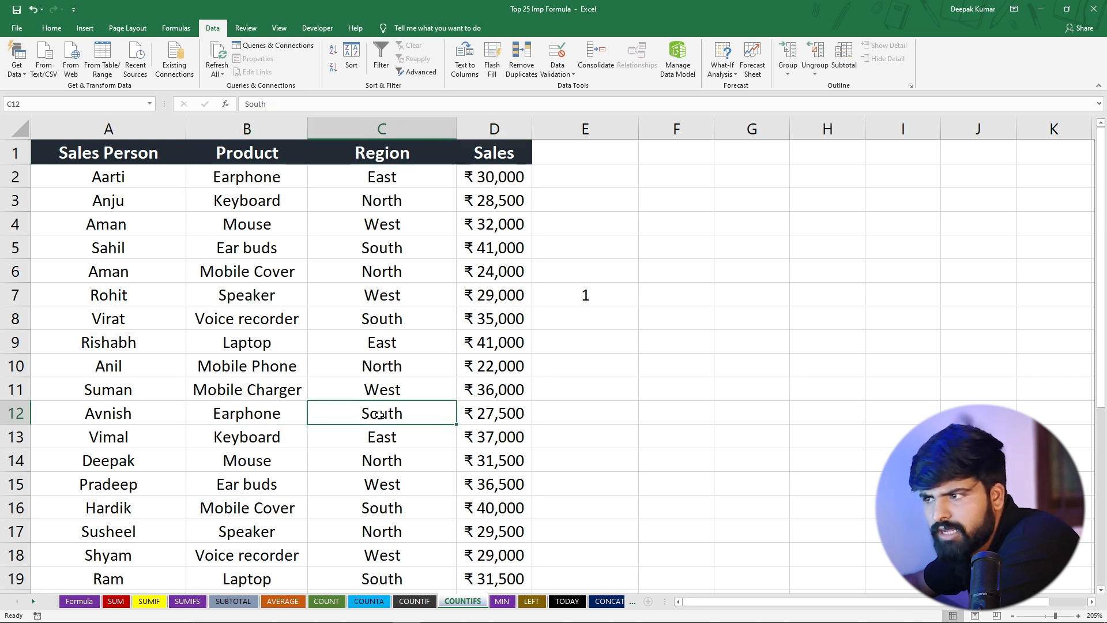
text(East)
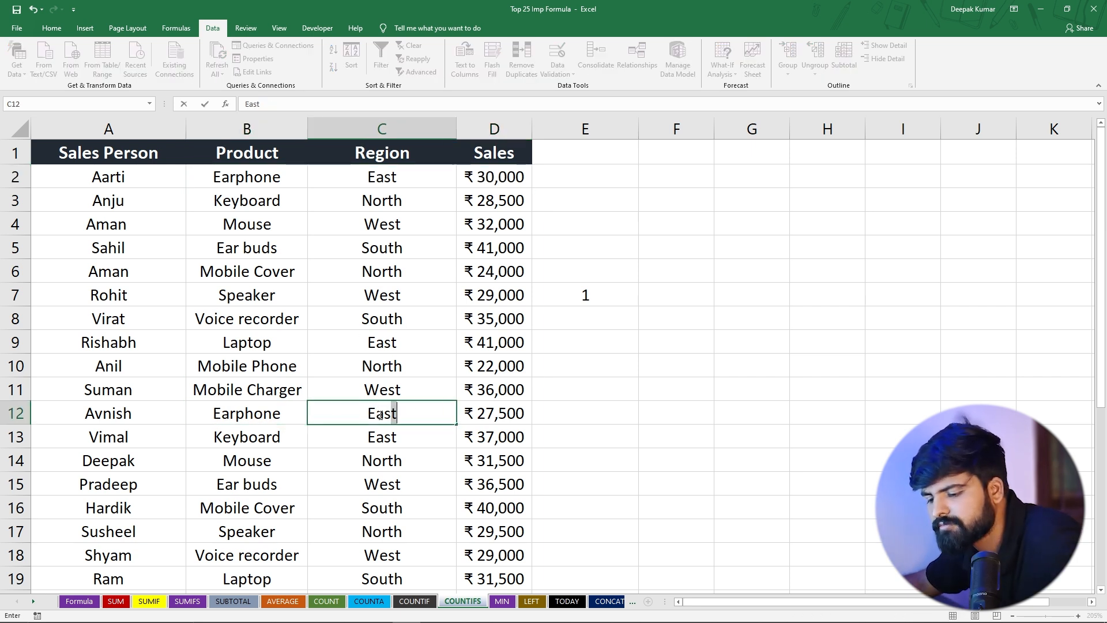
key(Return)
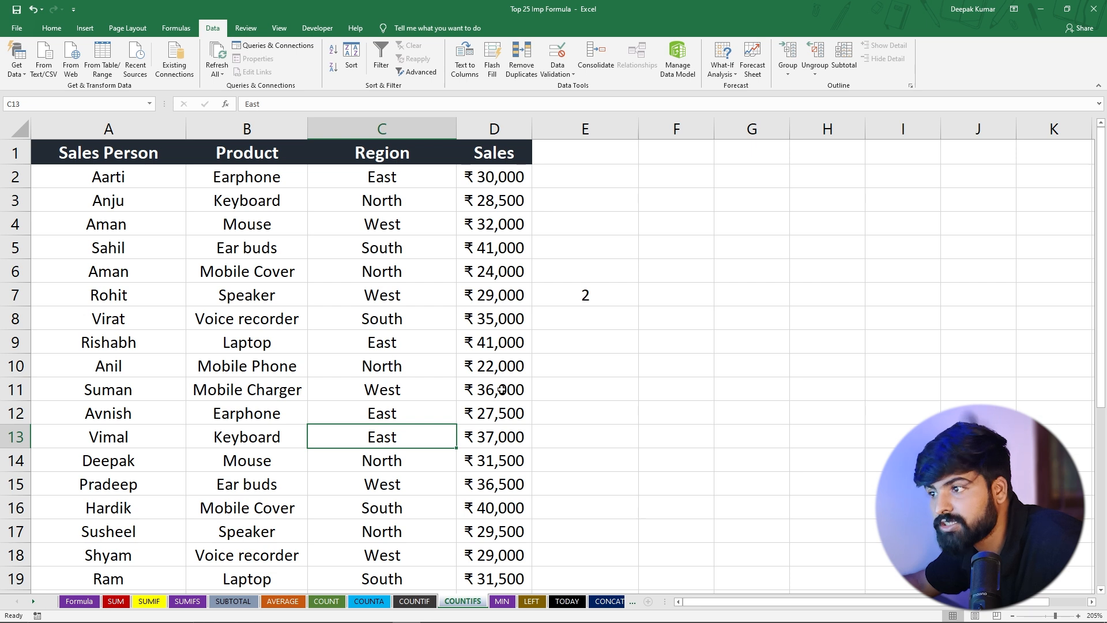
Copy the product Earphone from B12 into B9
drag(251, 412, 496, 414)
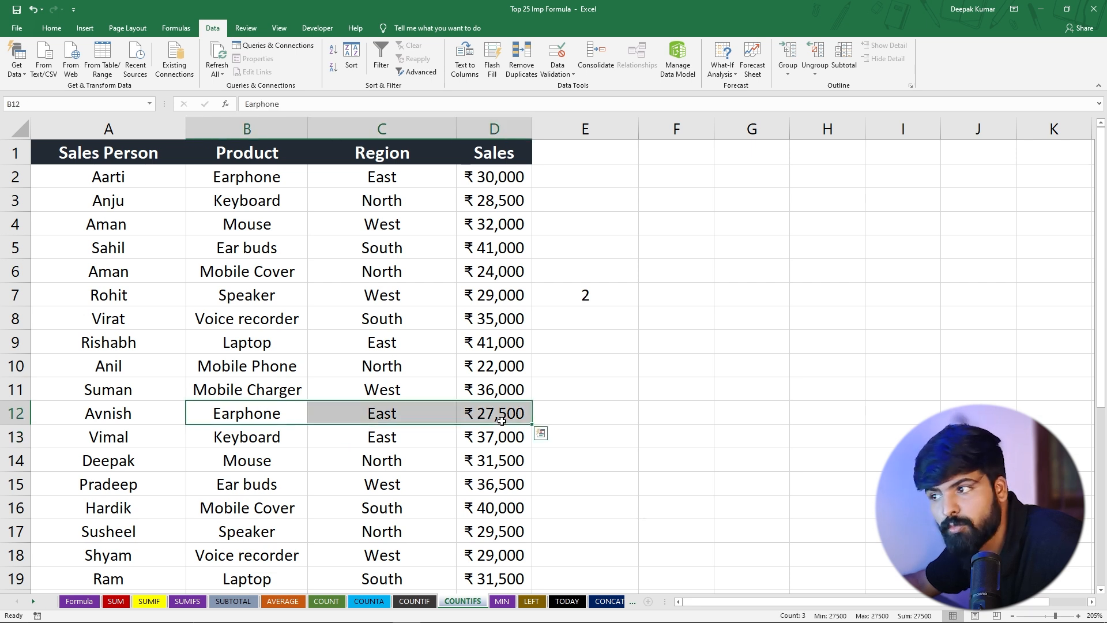
scroll(301, 484, down, 2)
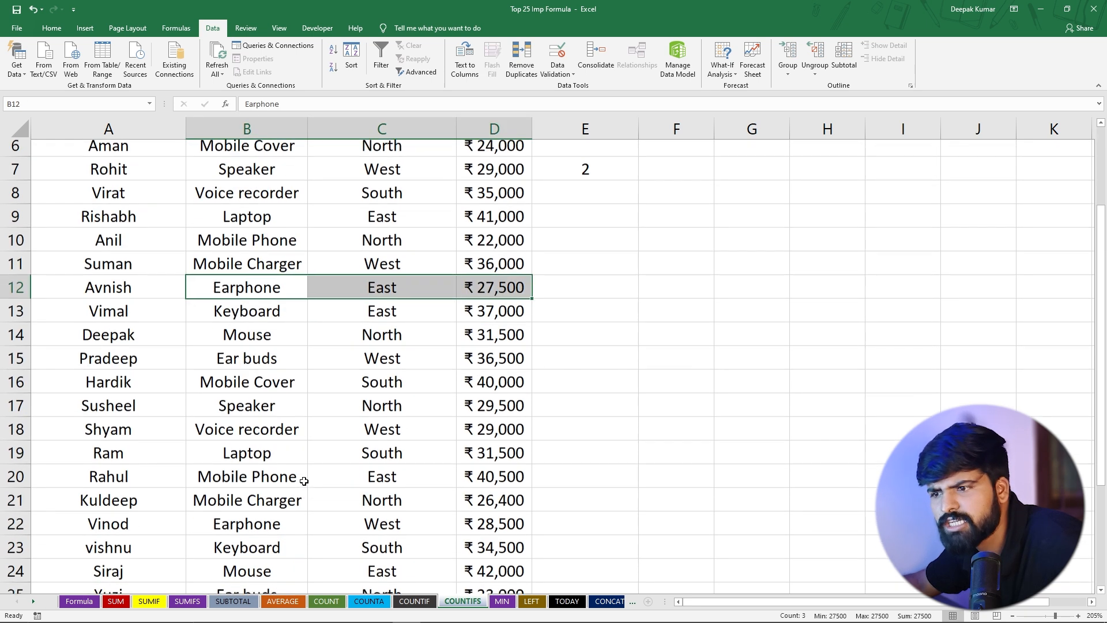
scroll(299, 445, up, 1)
click(253, 348)
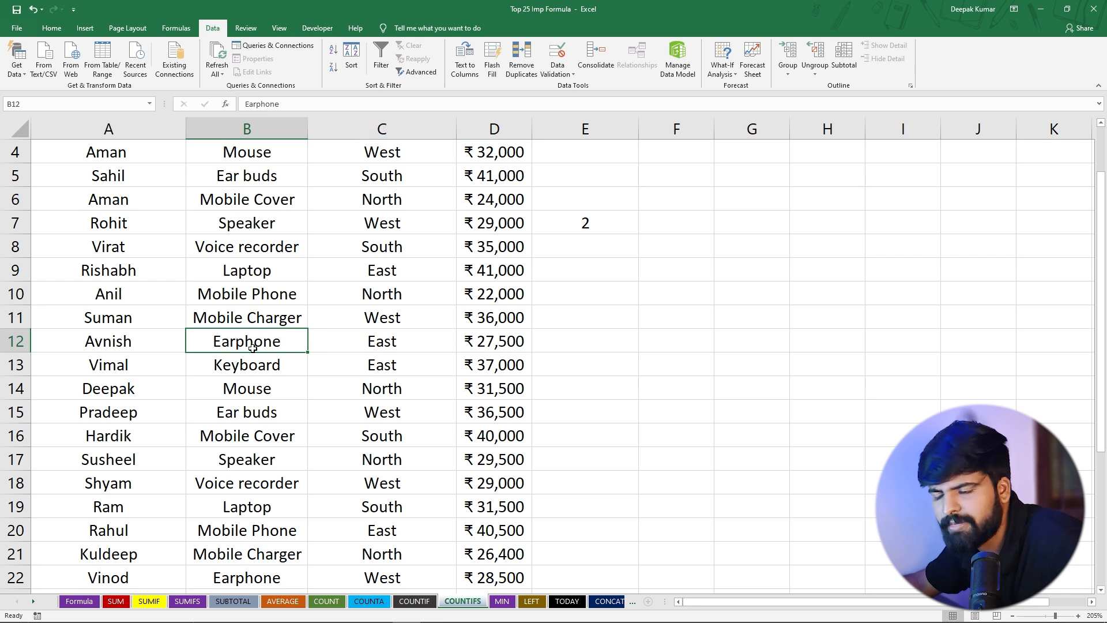
key(ctrl+c)
click(220, 277)
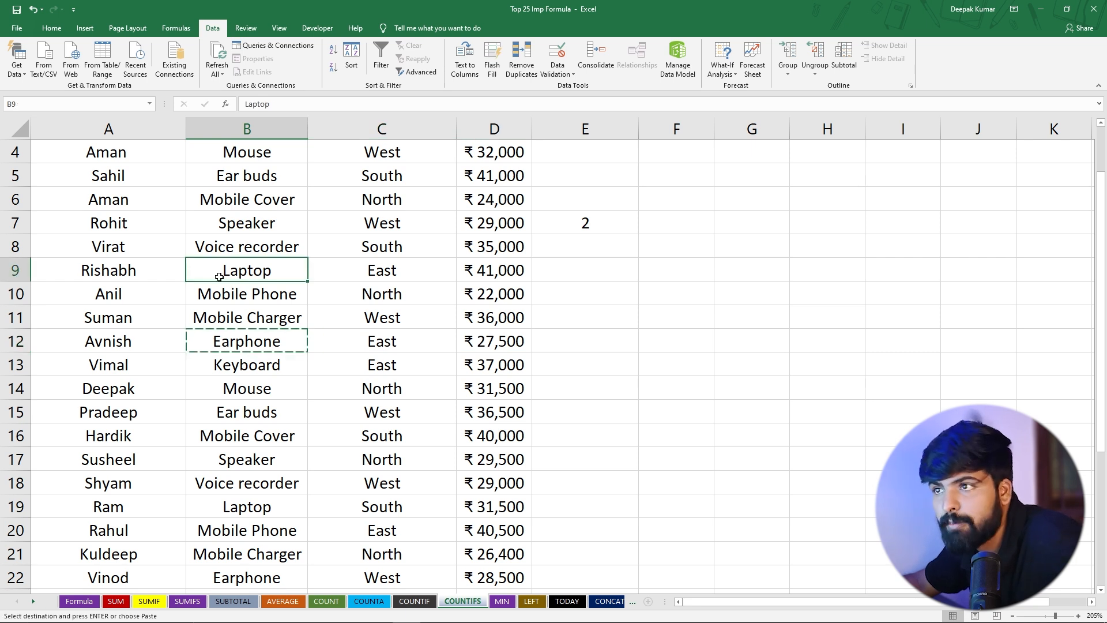
key(ctrl+v)
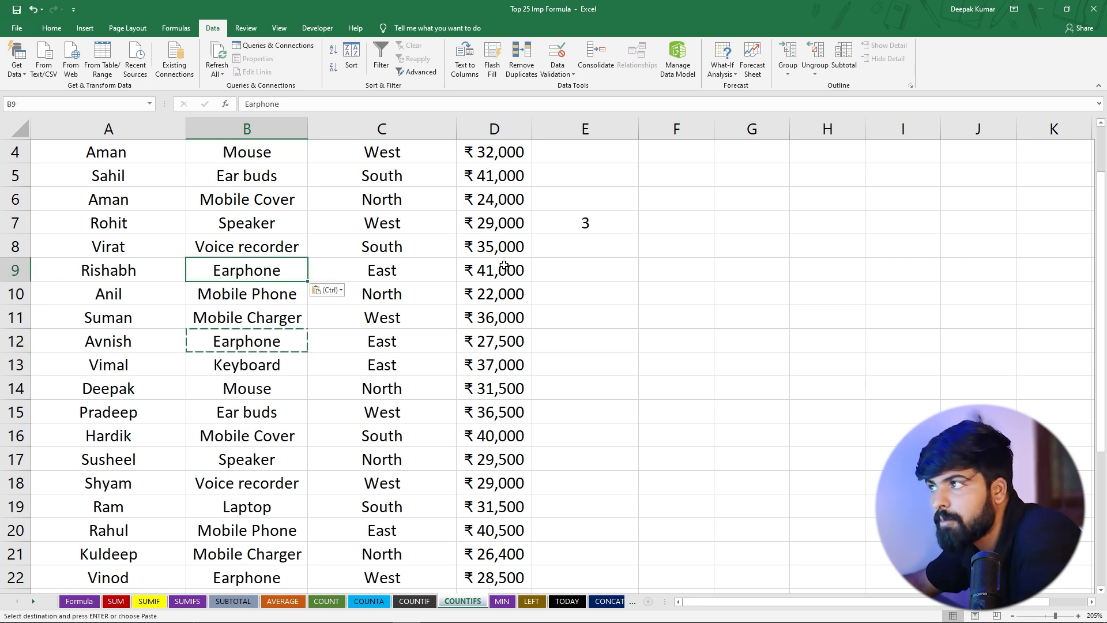
Review the edited row 9 and the COUNTIFS formula in E7
drag(270, 275, 382, 275)
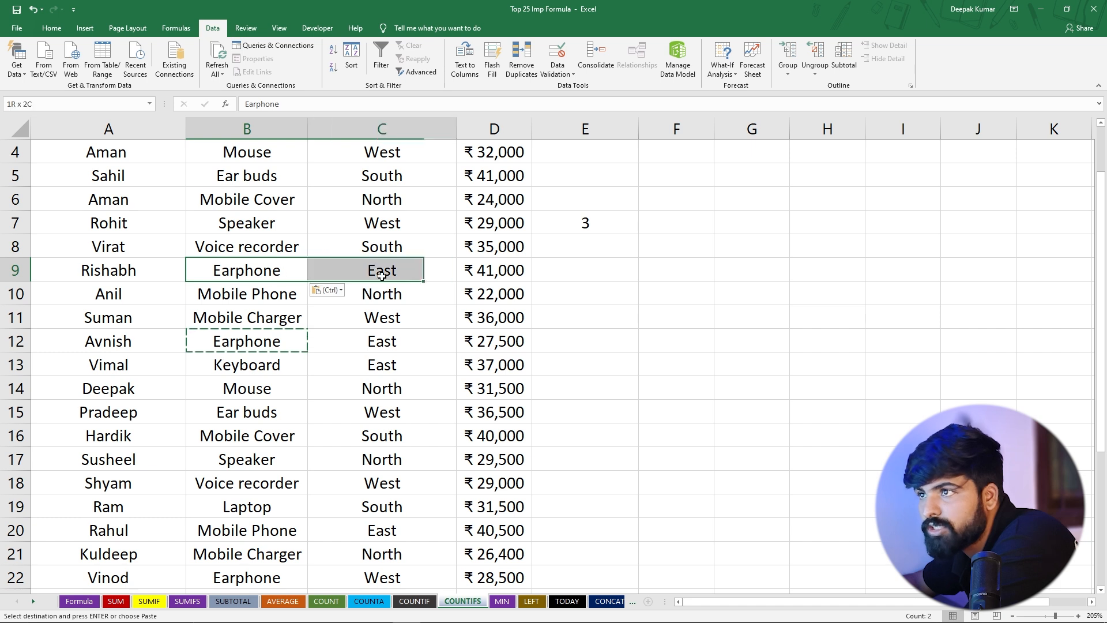
click(581, 223)
scroll(568, 287, up, 1)
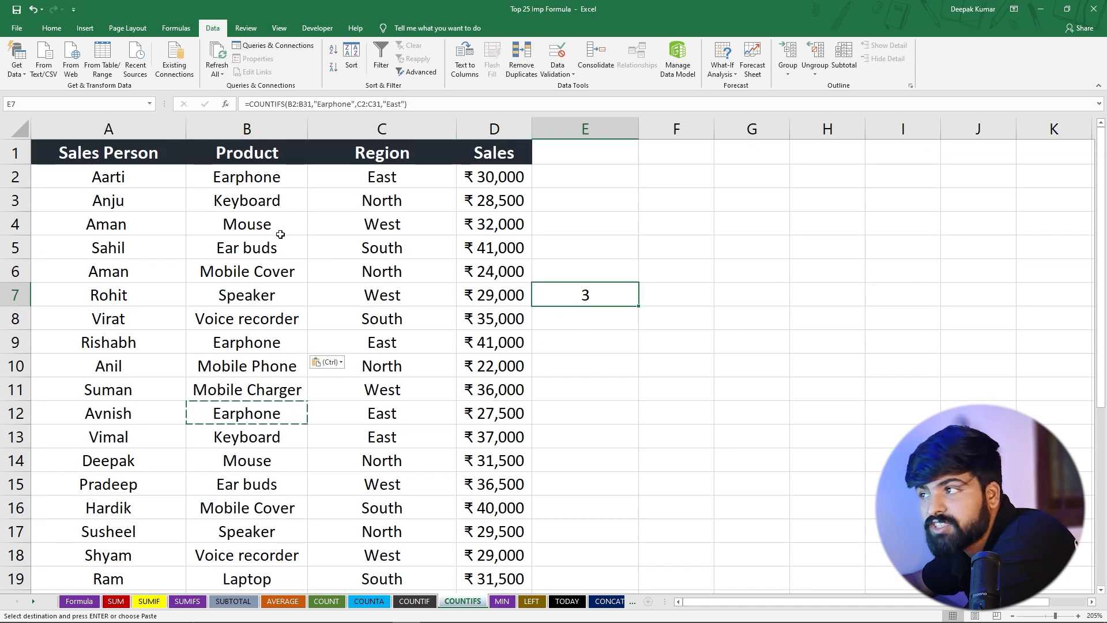
click(390, 181)
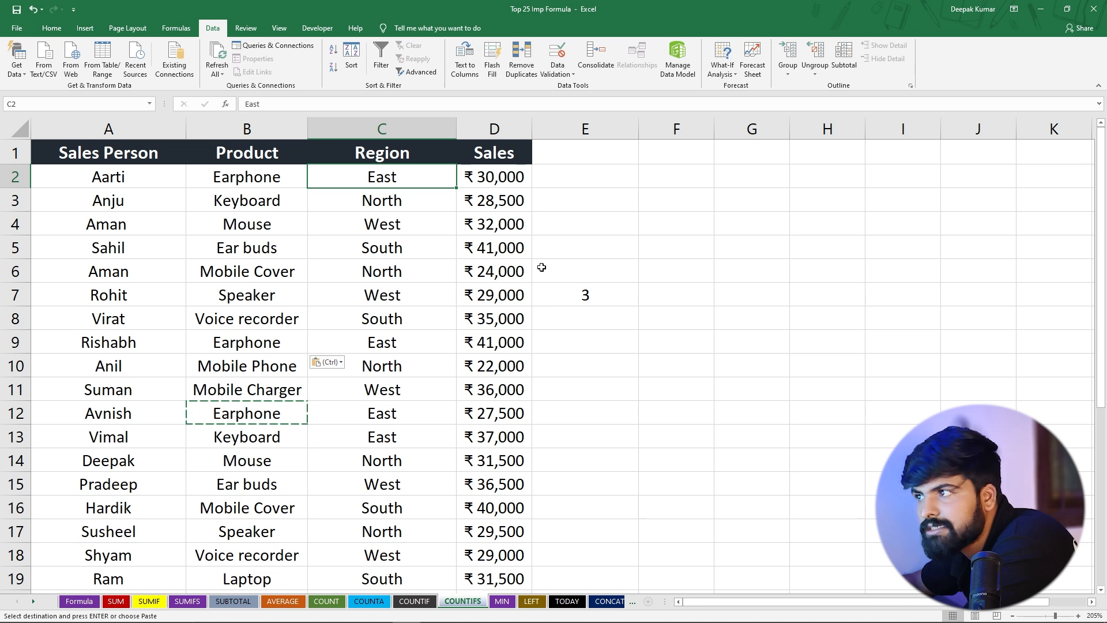
Start a COUNTIFS formula in E5 using the Region range C2:C31 with the criterion "East"
click(583, 240)
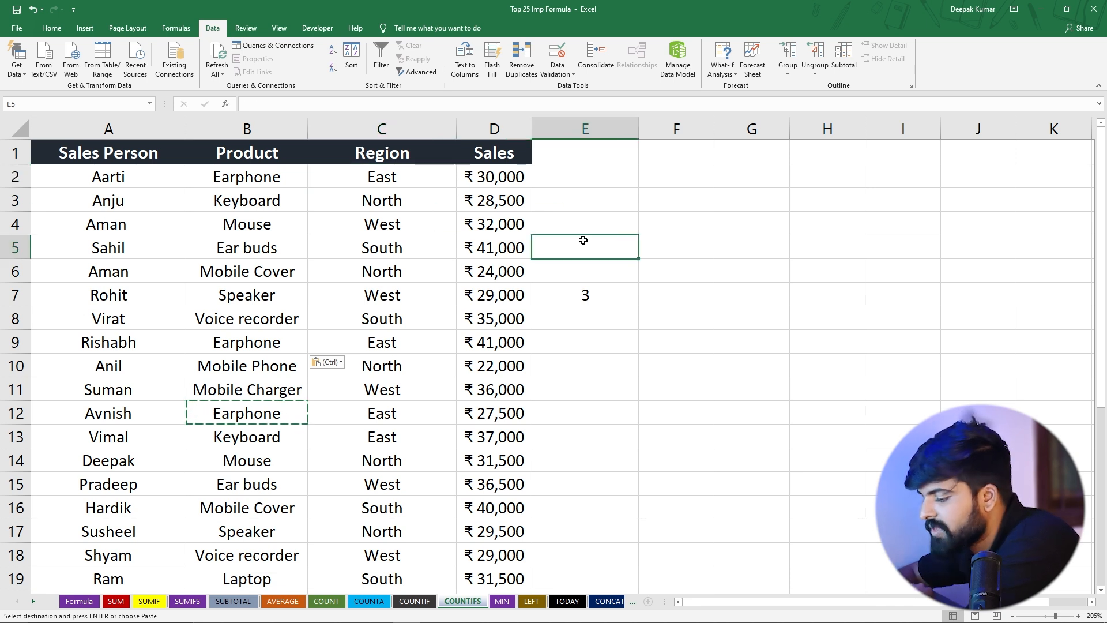
text(=c)
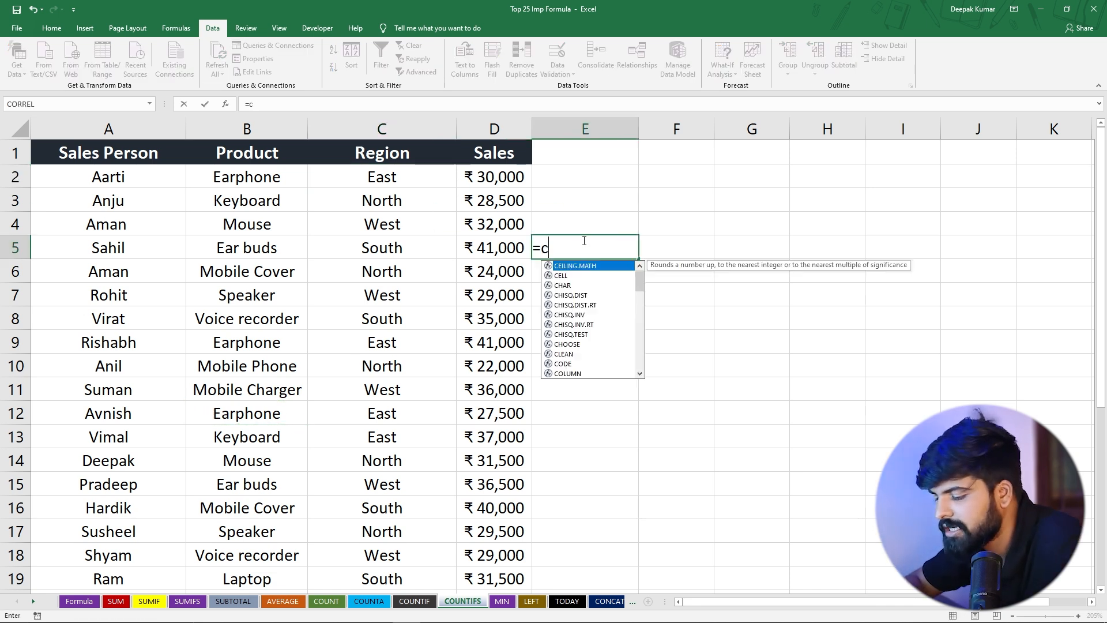
text(ountifs)
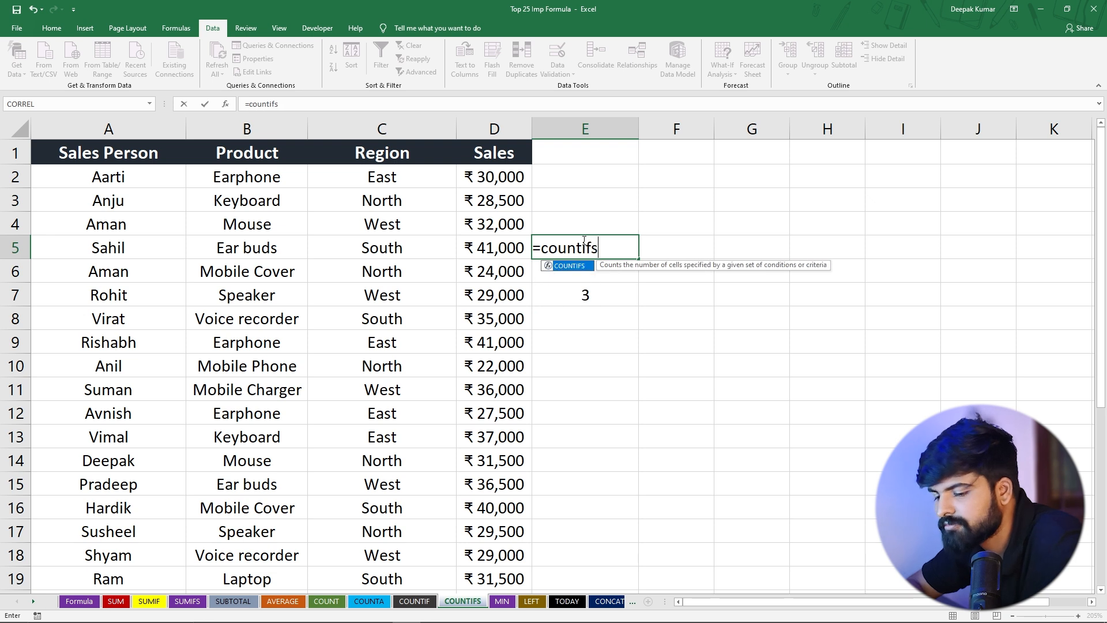
key(Tab)
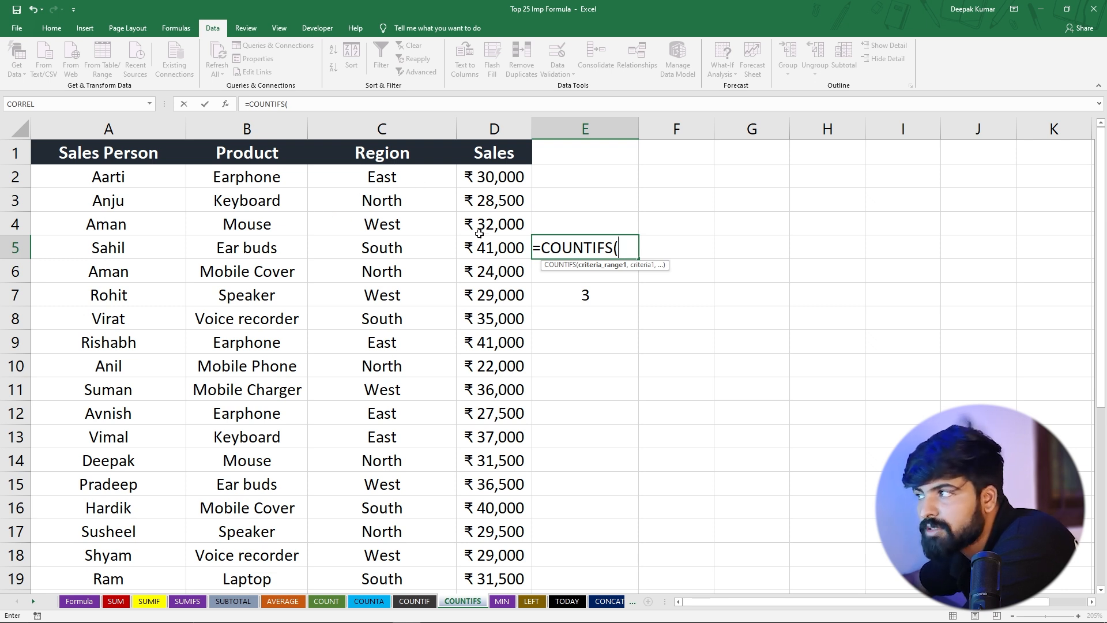
drag(393, 180, 416, 513)
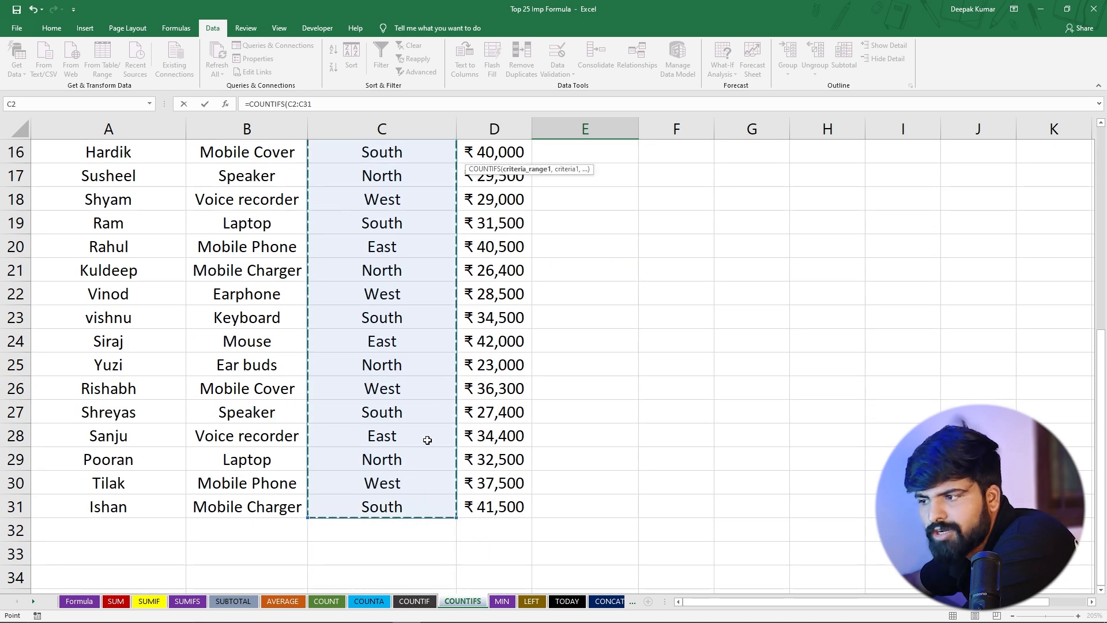
scroll(439, 404, up, 4)
scroll(594, 311, up, 1)
text(,"East)
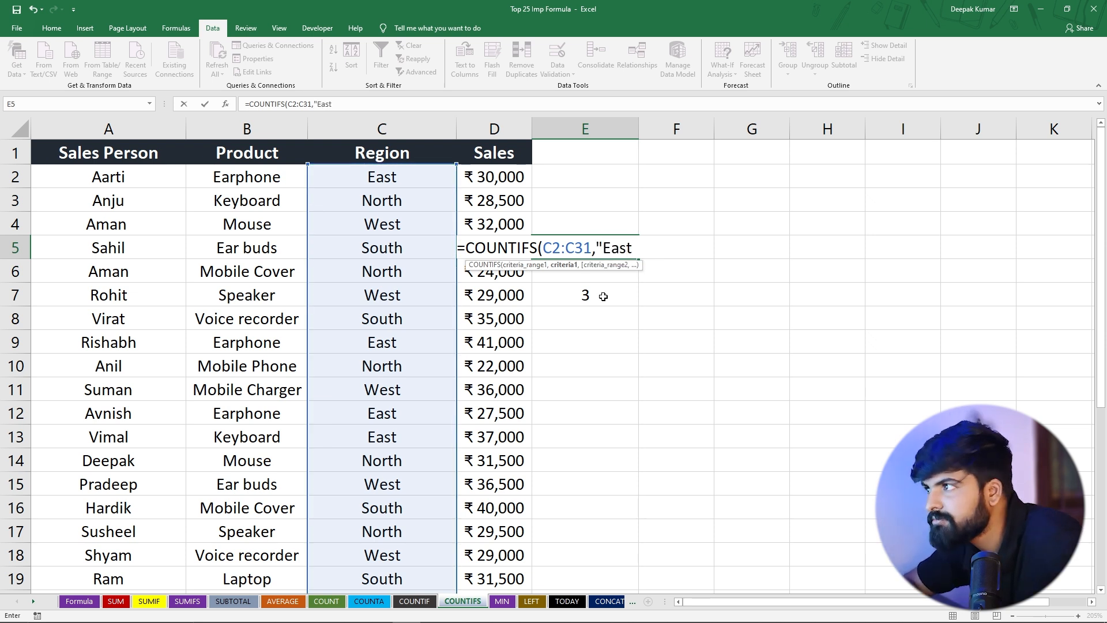
text(",)
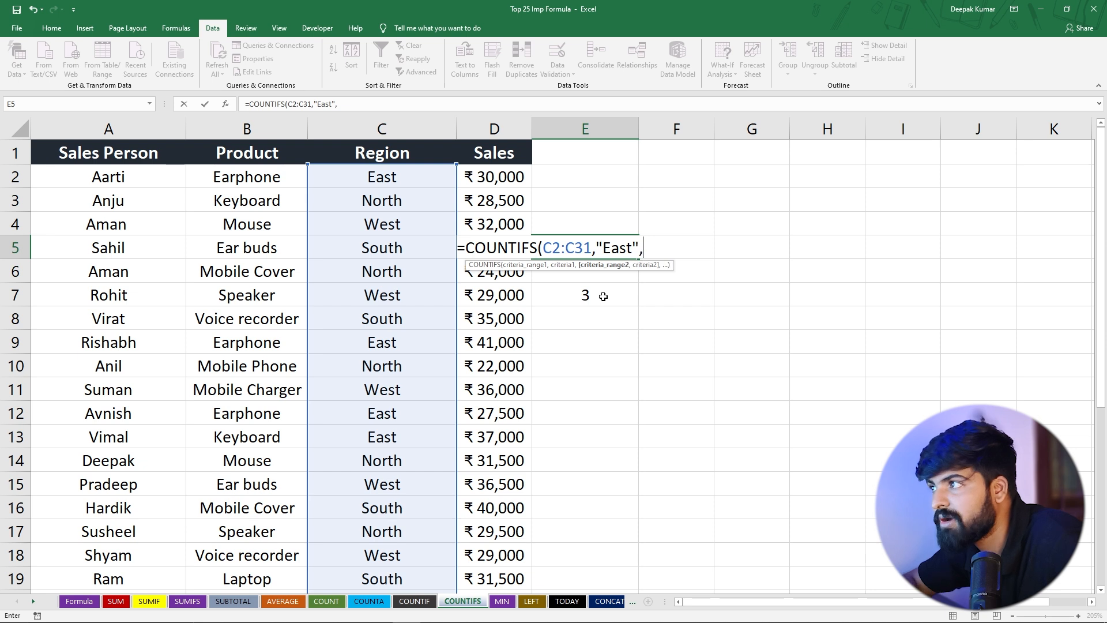
Add the Sales range D2:D31 with the criterion ">30000" and complete the COUNTIFS formula in E5
drag(493, 177, 506, 560)
scroll(681, 332, up, 5)
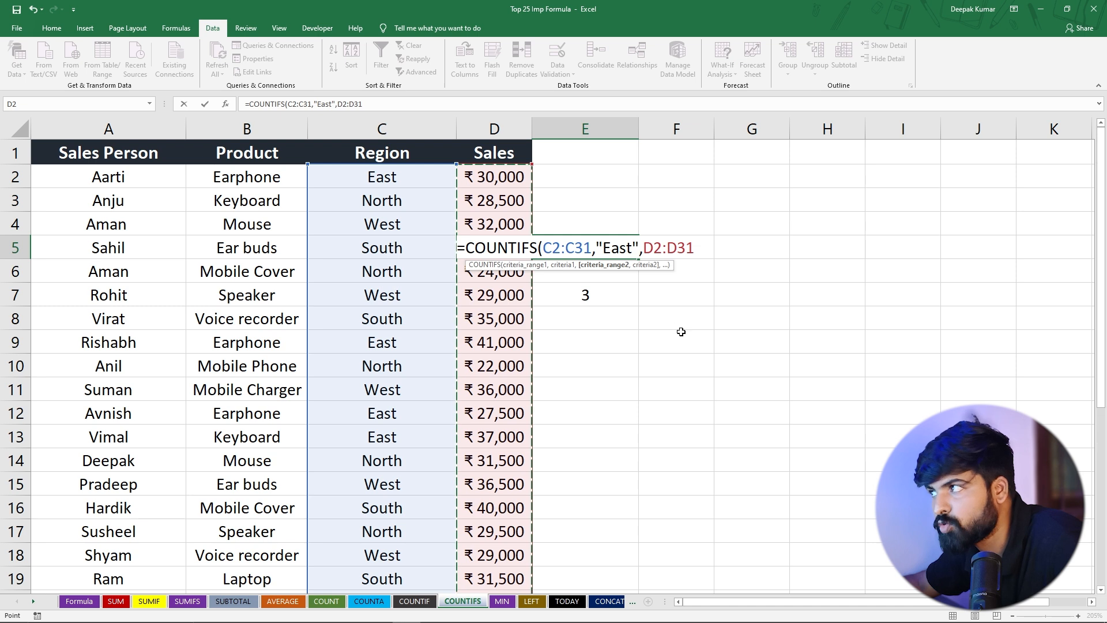
text(,)
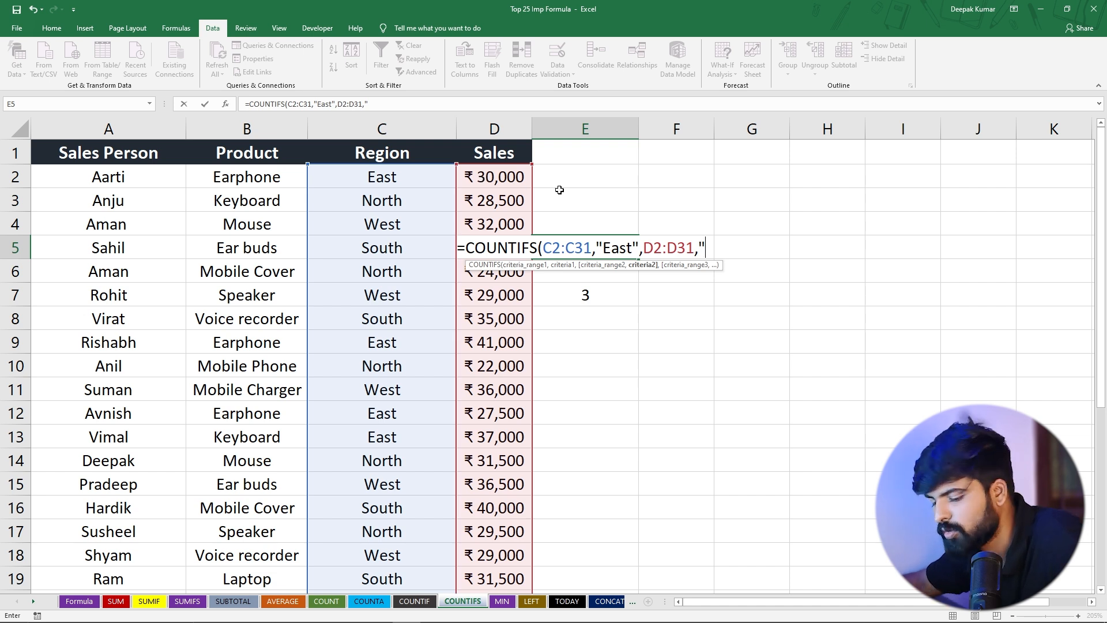
text(>30000")
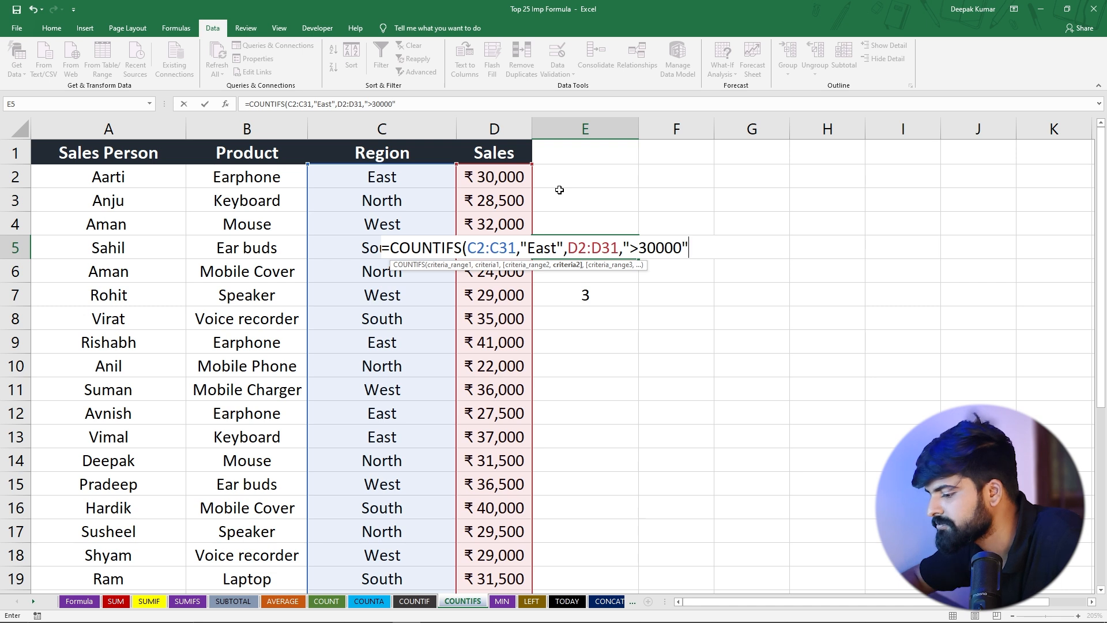
text())
key(Return)
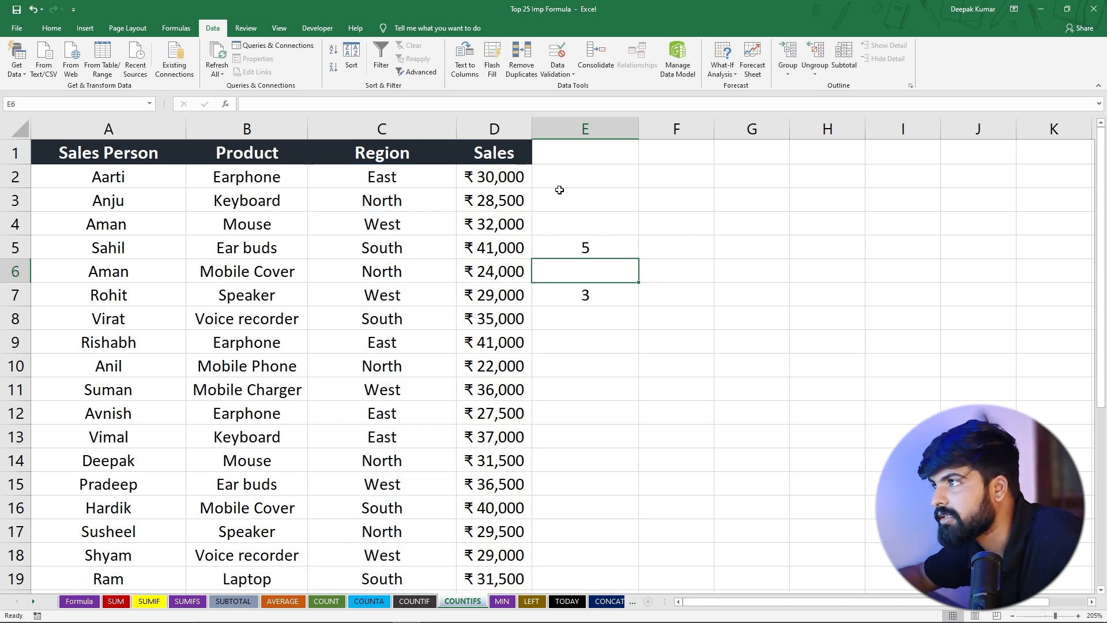
Review the COUNTIFS formula in E5 against the Region and Sales cells of each East row
click(584, 246)
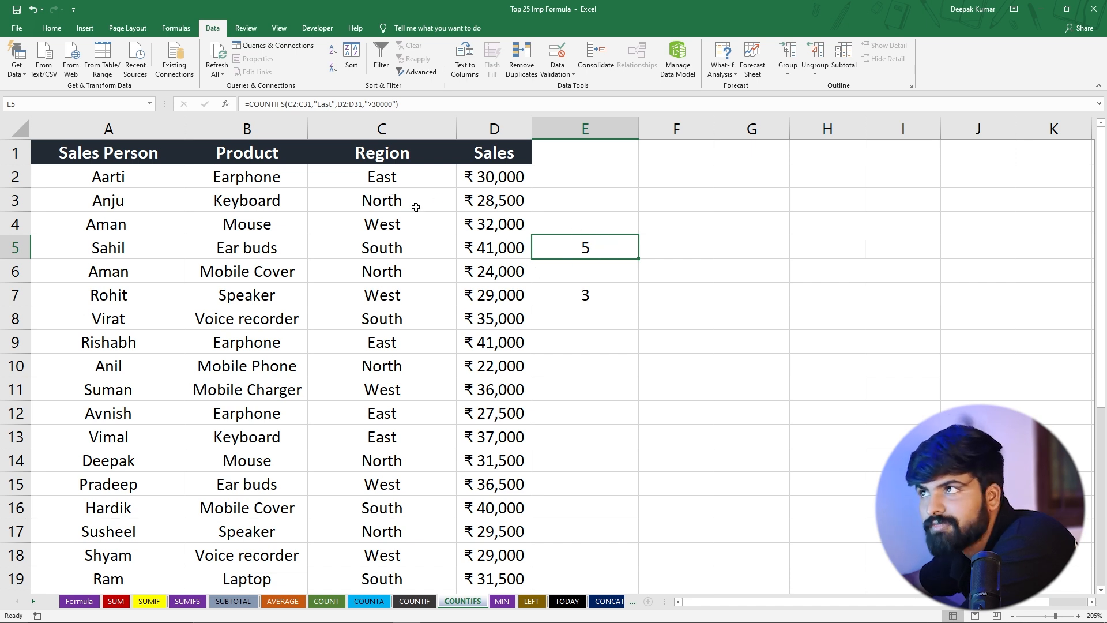
drag(378, 177, 491, 178)
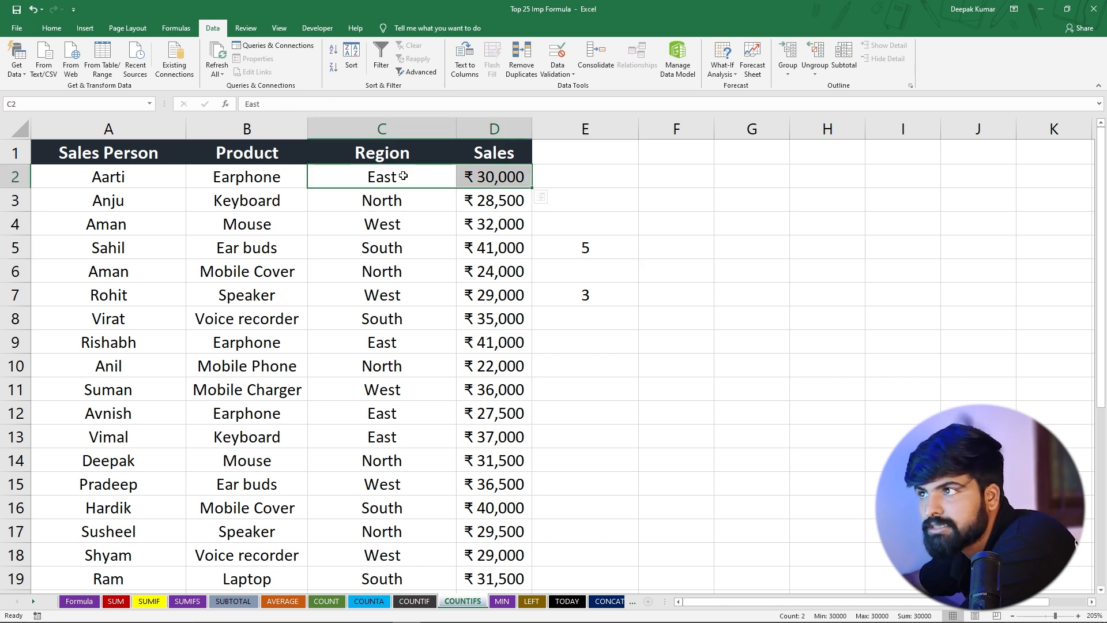
drag(386, 342, 491, 343)
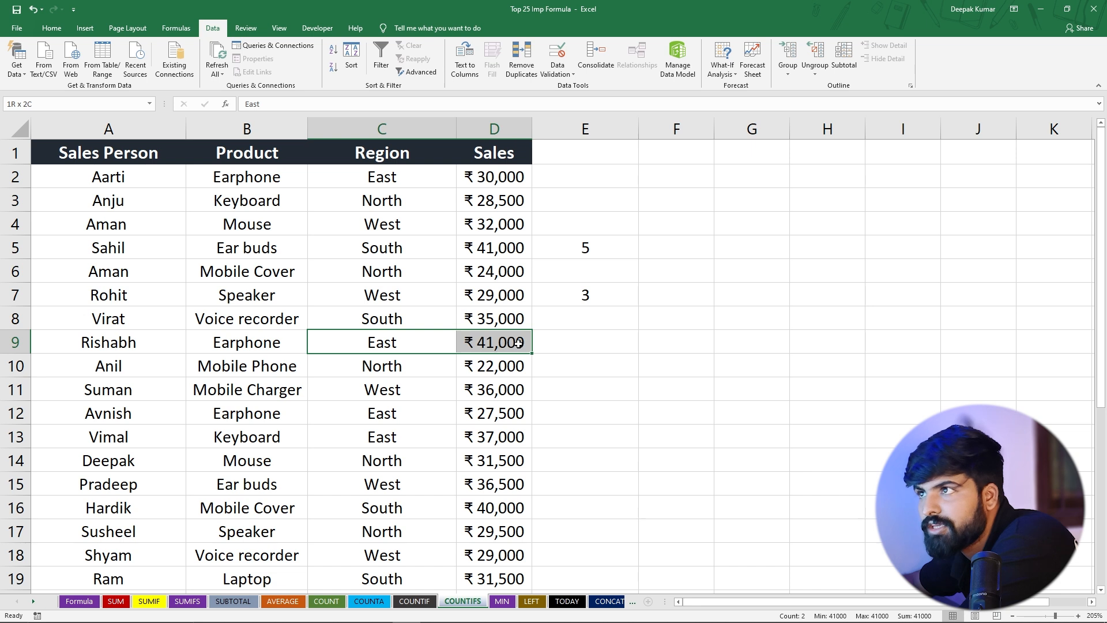
drag(384, 437, 493, 439)
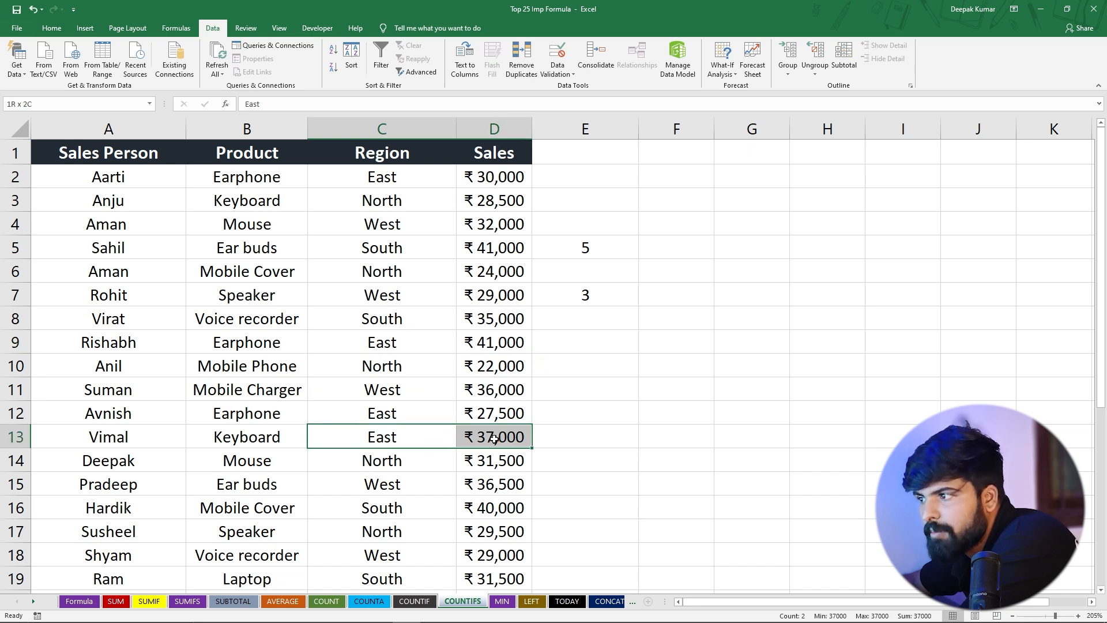
scroll(439, 425, down, 1)
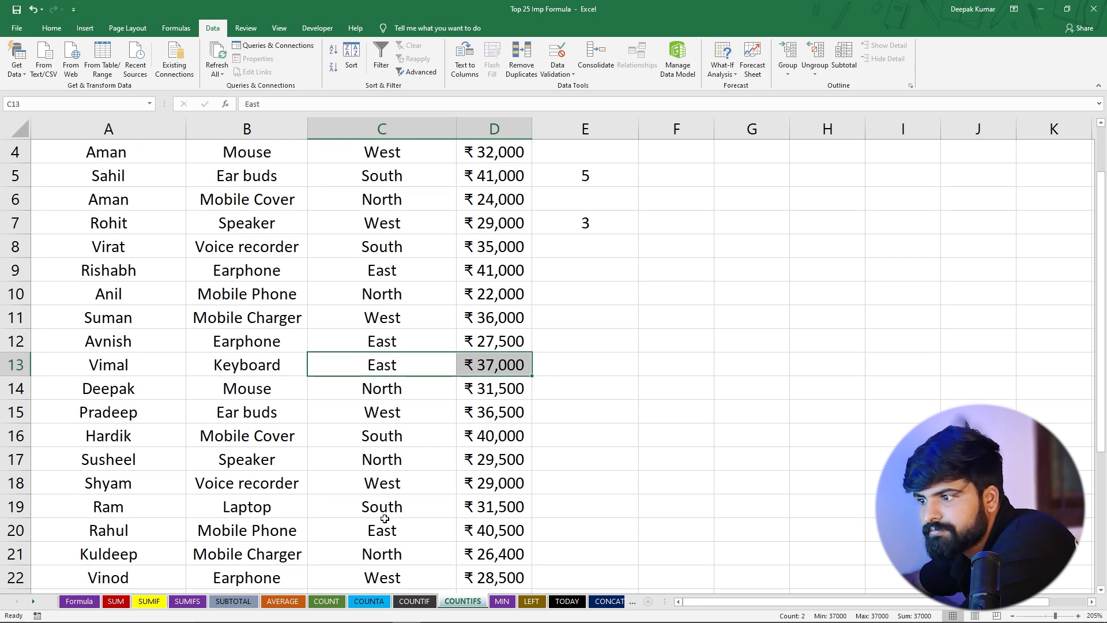
click(442, 533)
drag(443, 533, 508, 534)
scroll(431, 437, down, 2)
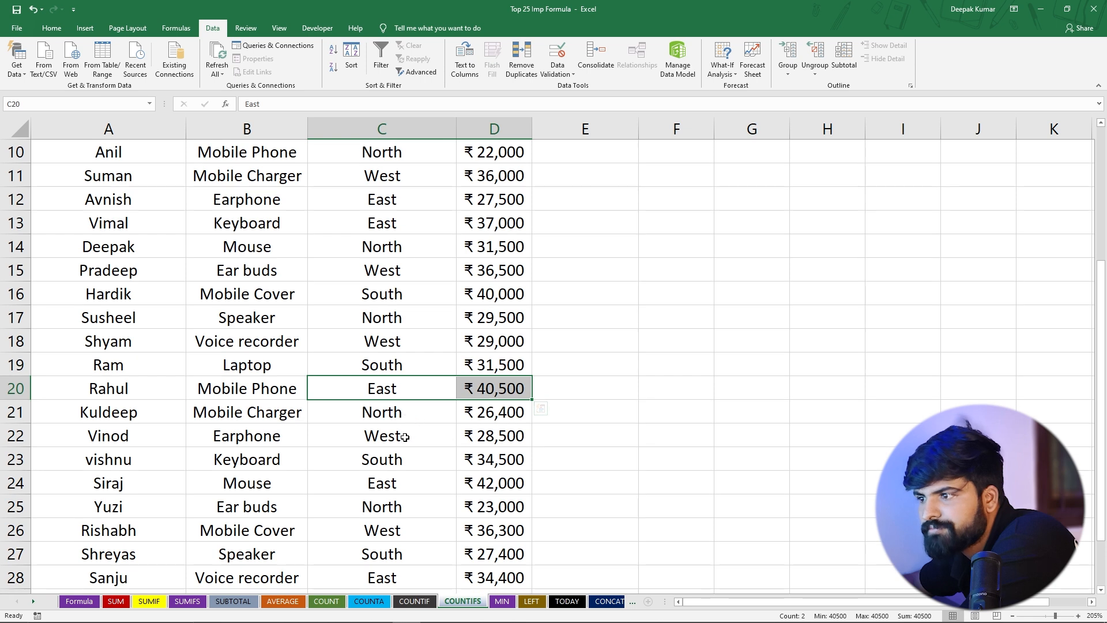
drag(389, 486, 526, 485)
scroll(425, 458, down, 2)
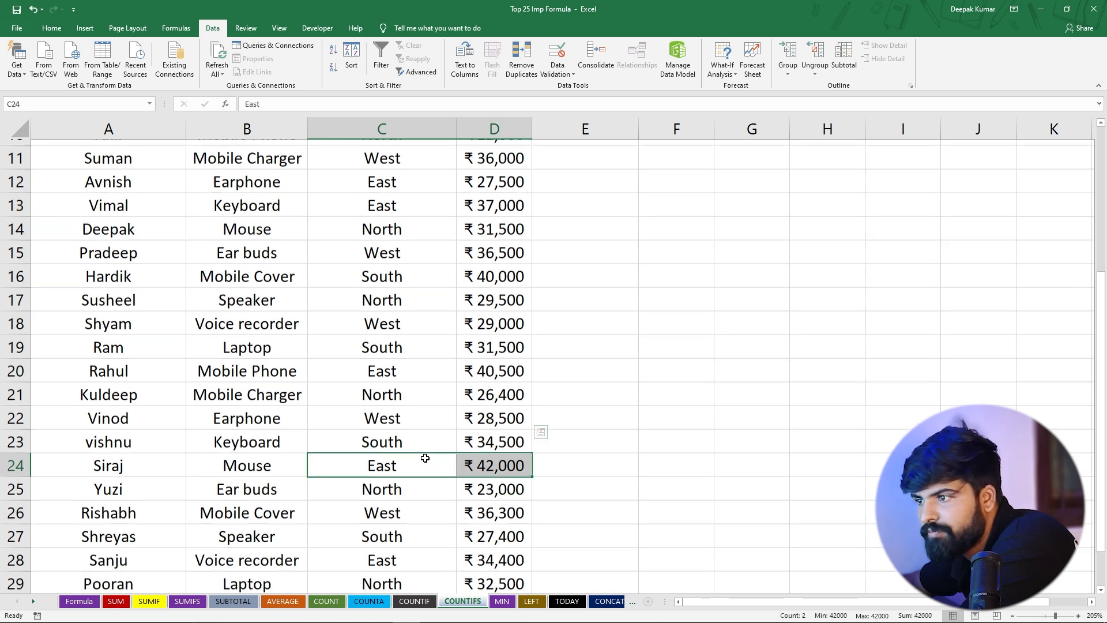
drag(382, 437, 490, 435)
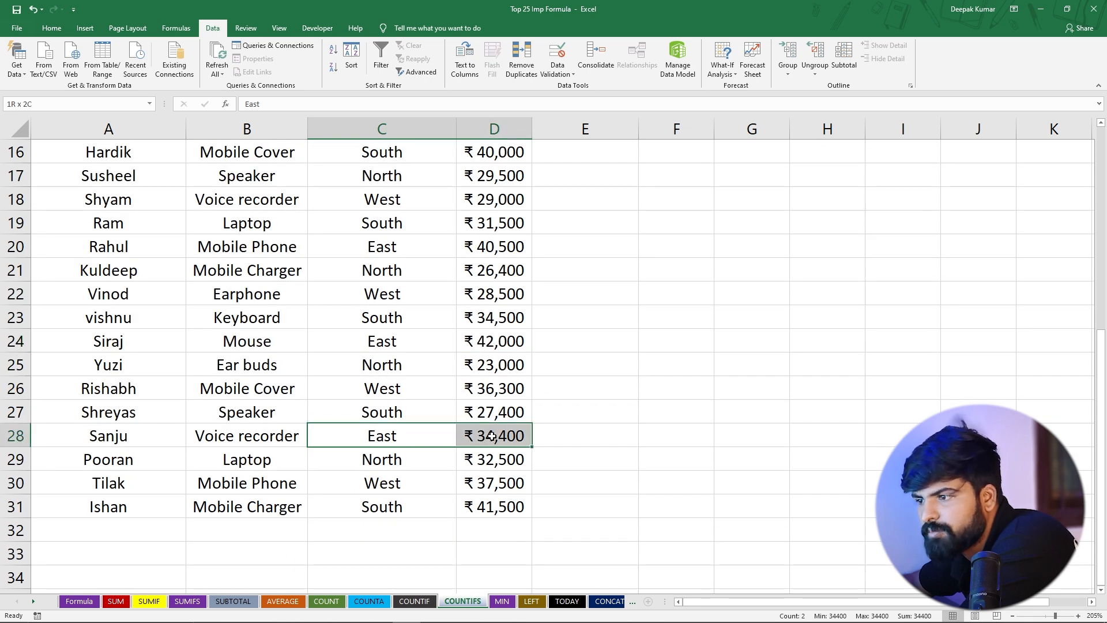
scroll(562, 379, up, 5)
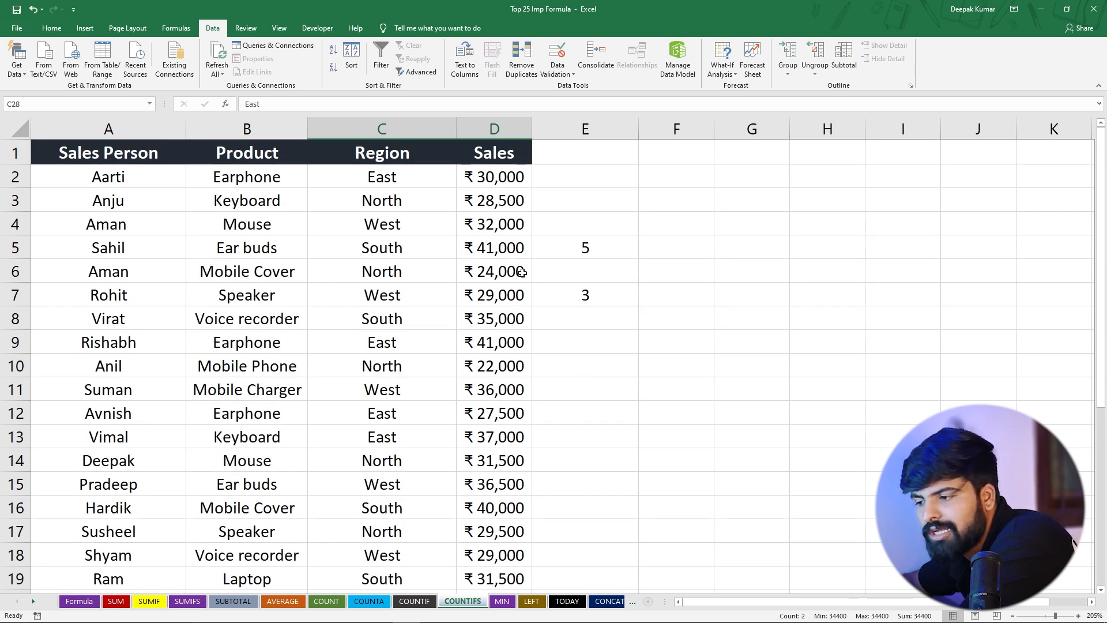
Switch to the MIN sheet and enter =MIN(G4:G24) in I8 to find the lowest Sales value
click(502, 601)
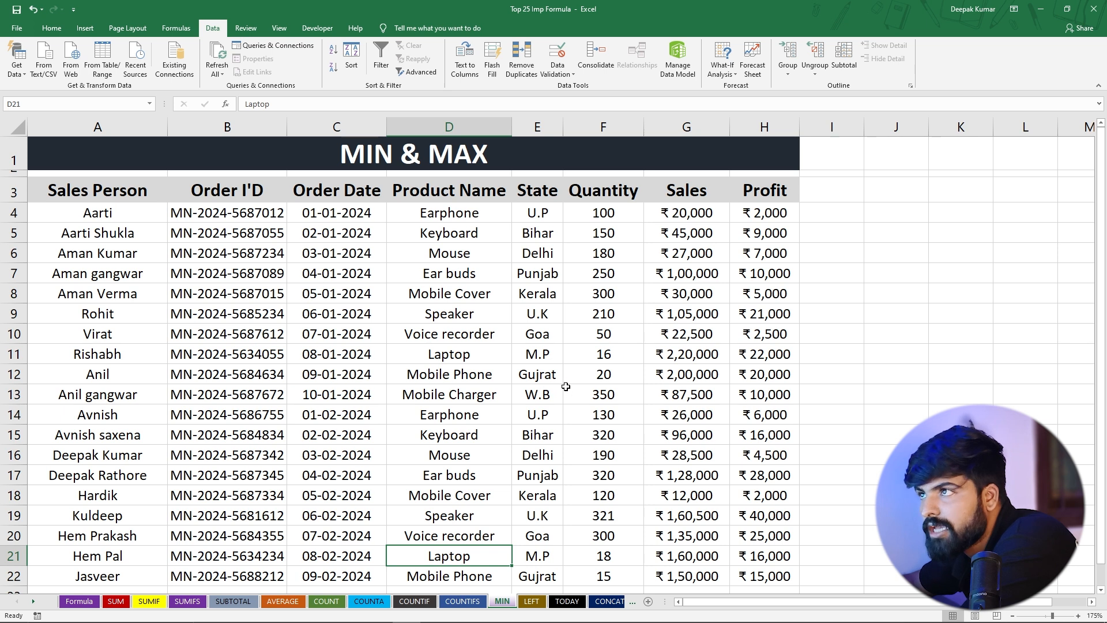
click(372, 160)
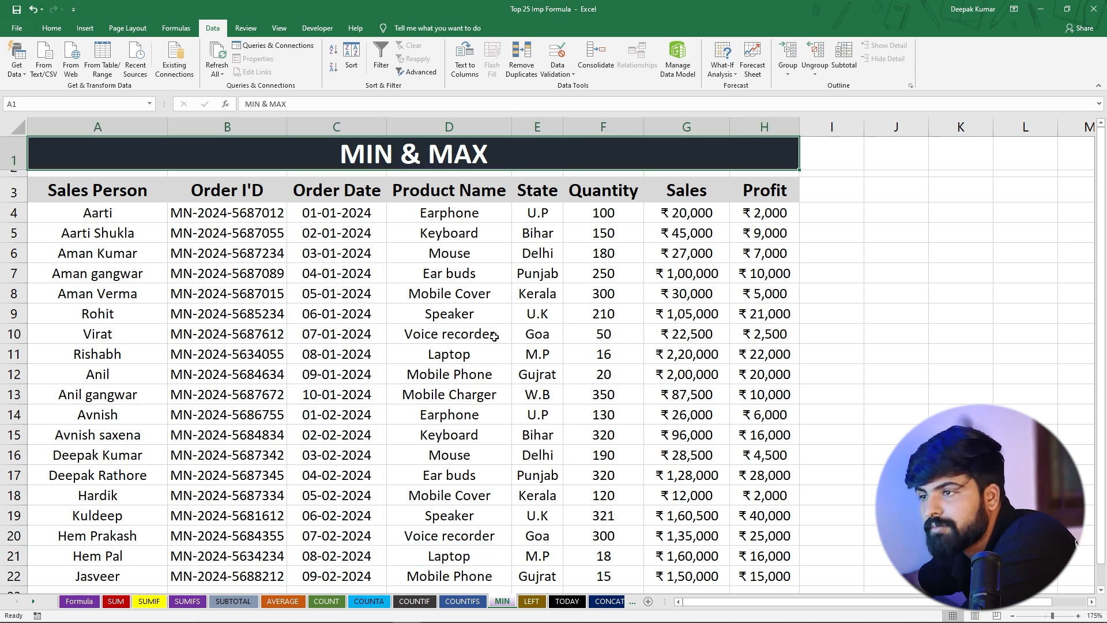
drag(677, 209, 692, 399)
click(682, 457)
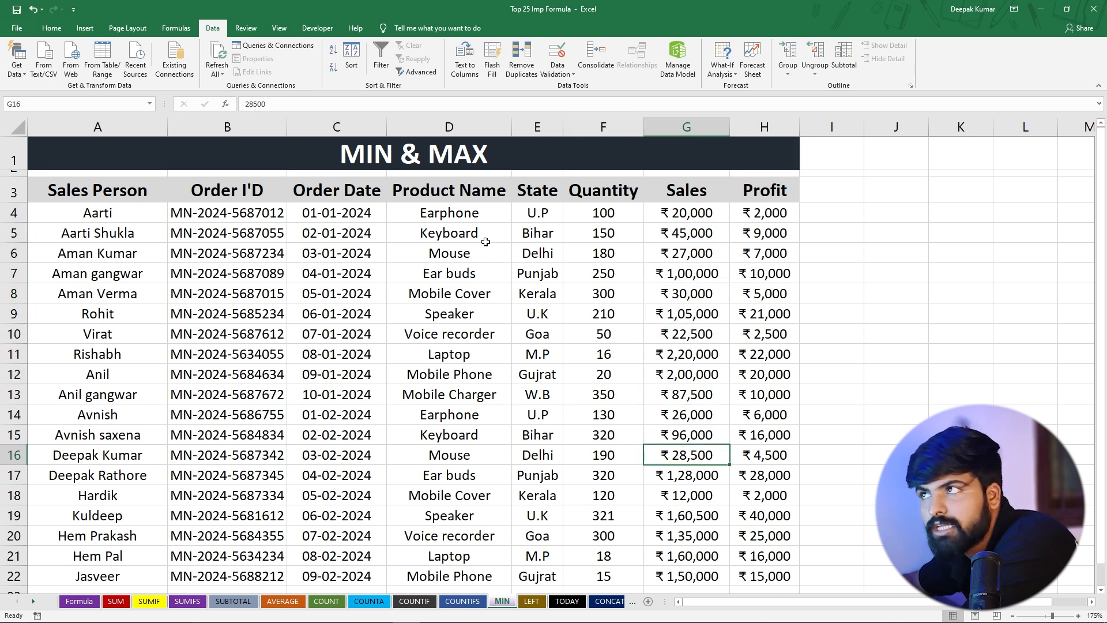
click(816, 294)
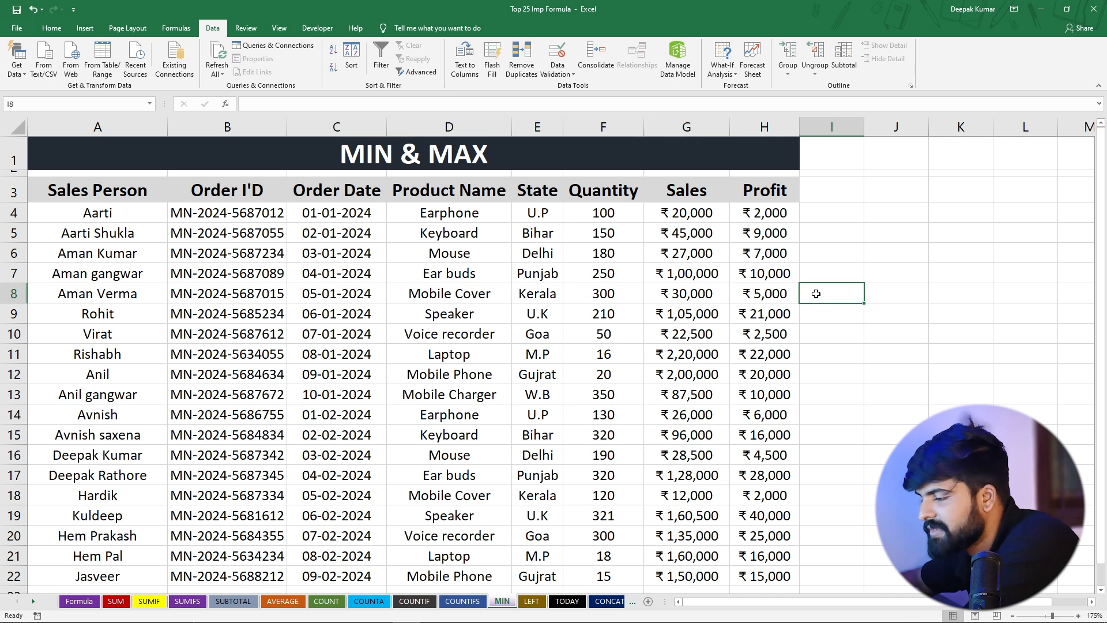
text(=min)
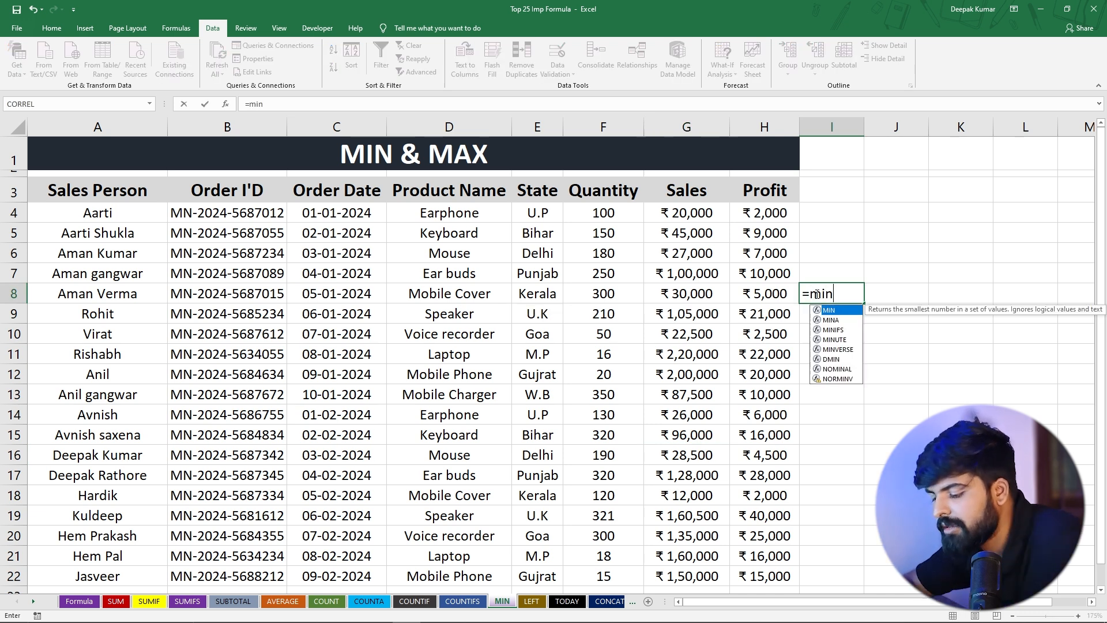
key(Tab)
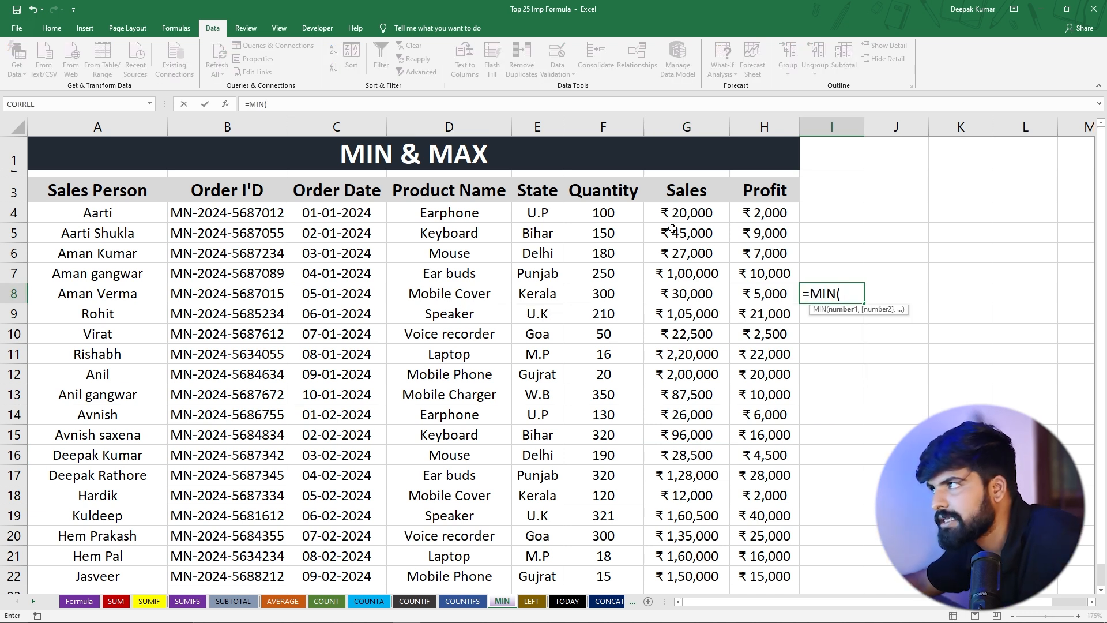
drag(679, 214, 711, 167)
scroll(719, 241, up, 7)
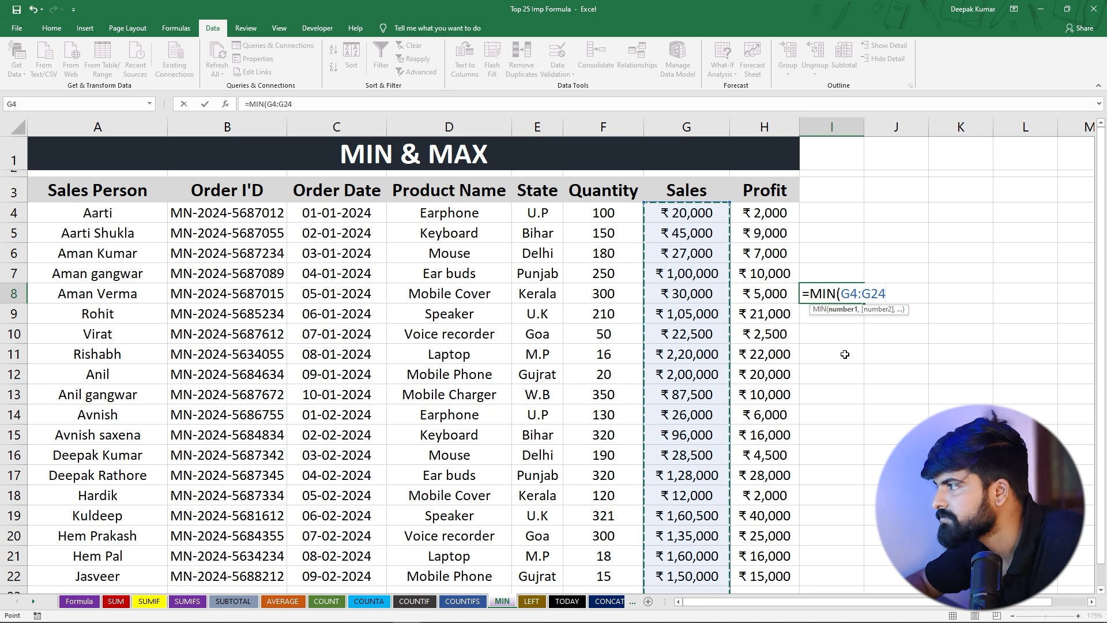
text())
key(Return)
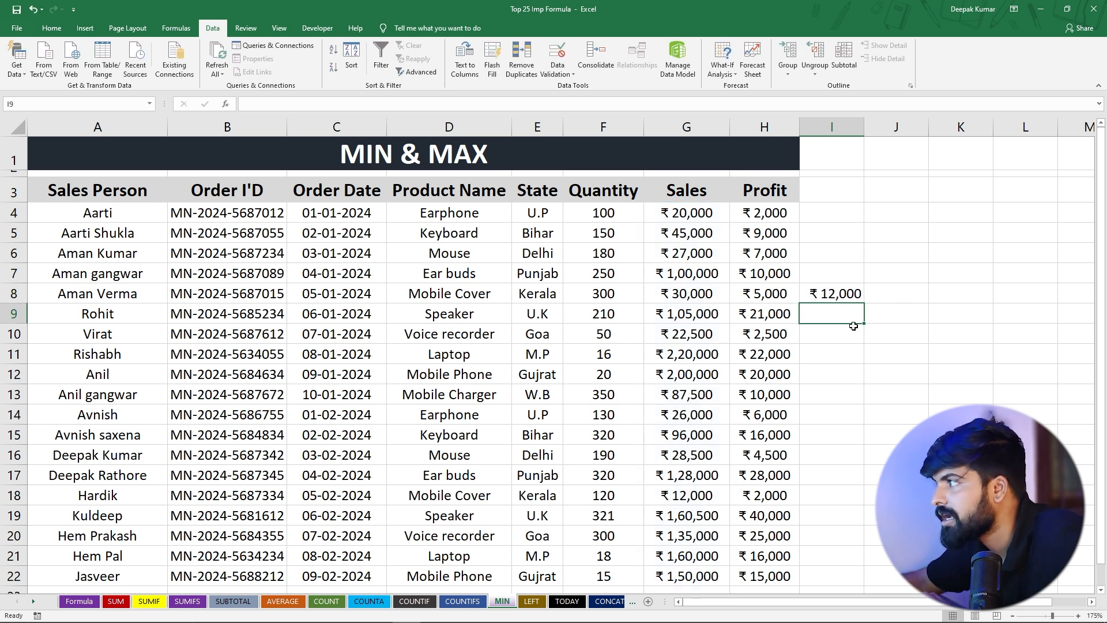
Change Aarti's Sales value in G4 to 2000 to test the MIN formula
click(828, 293)
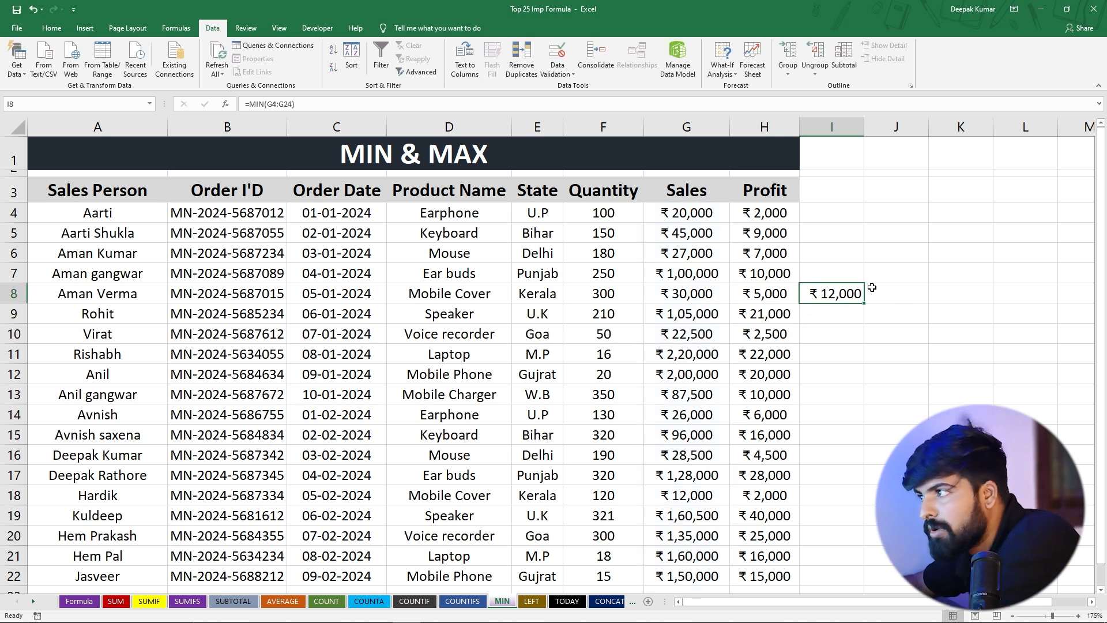
drag(673, 216, 676, 577)
click(673, 494)
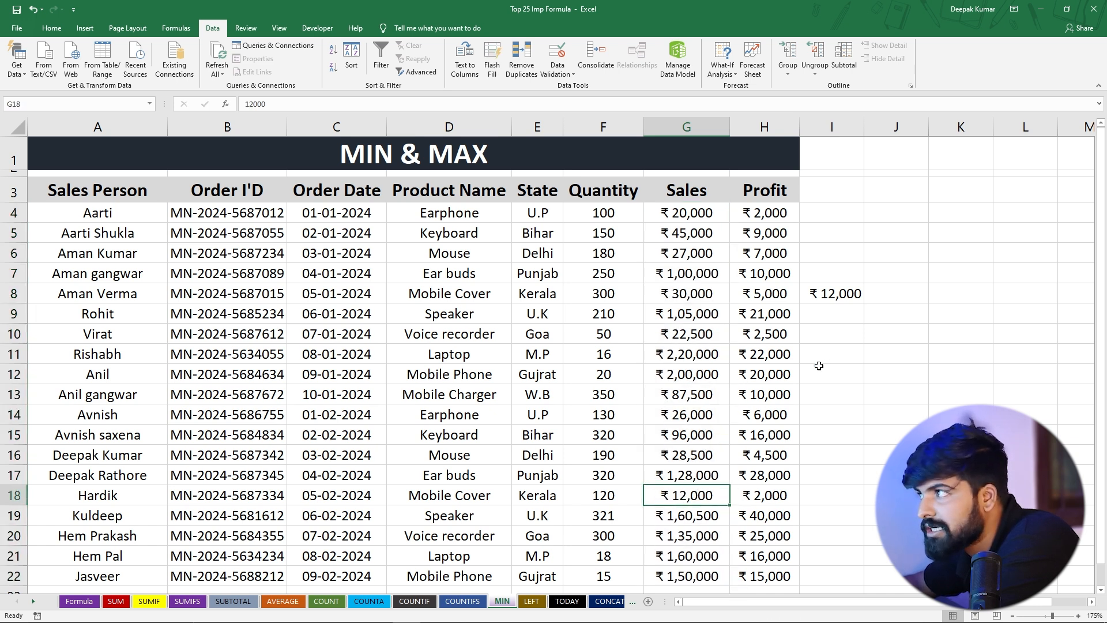
click(699, 213)
double_click(705, 213)
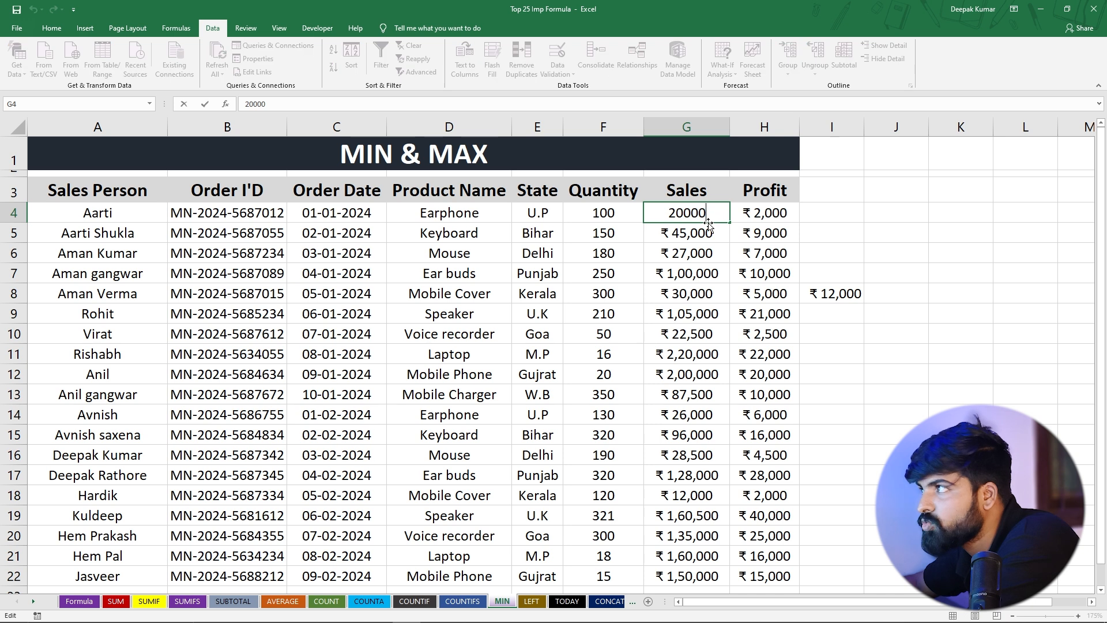
key(BackSpace)
key(Return)
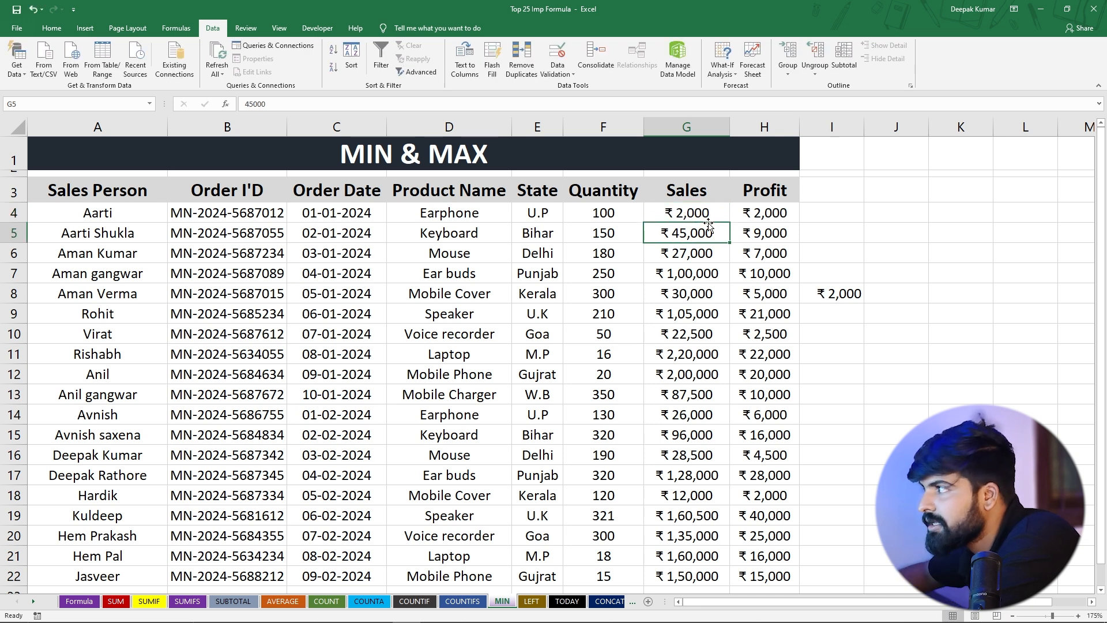
Review the MIN formula in I8 and the Quantity values in F4:F11
click(843, 296)
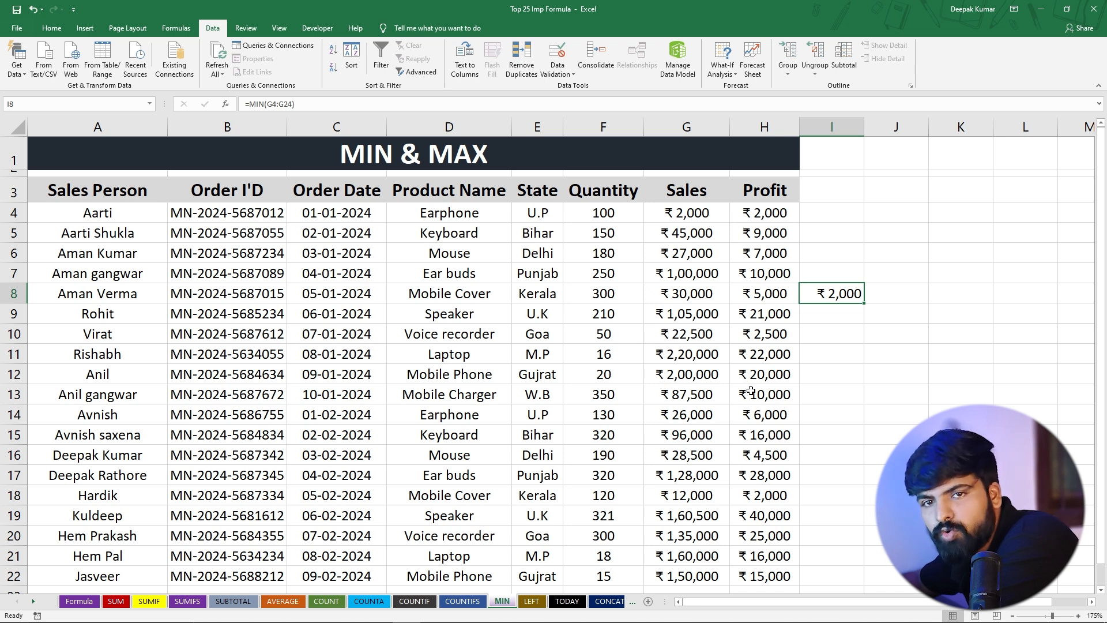
drag(598, 208, 599, 354)
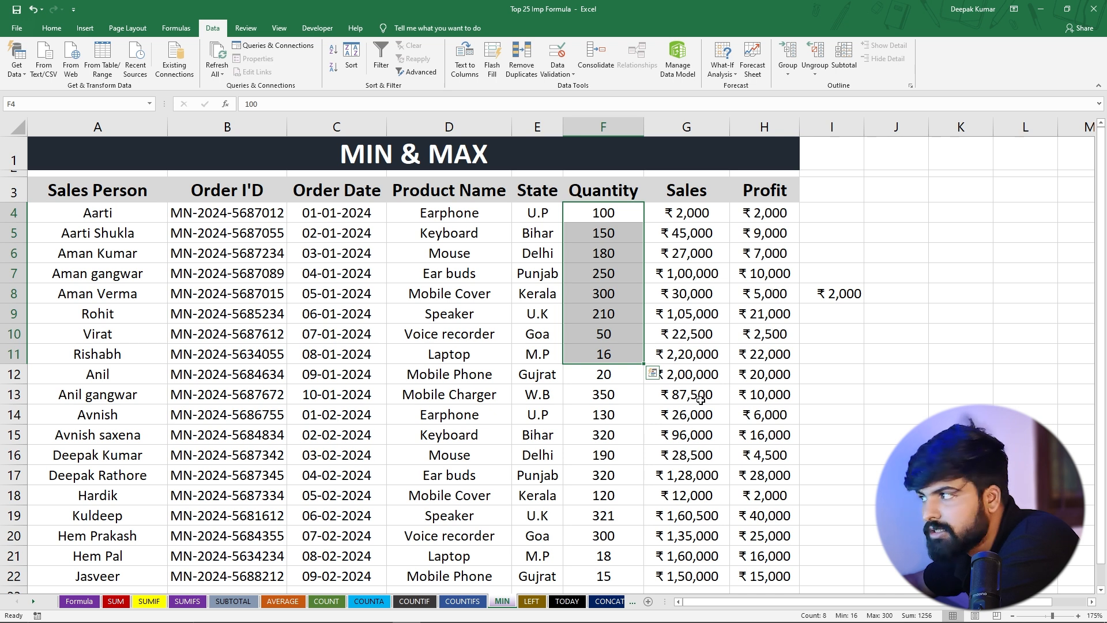
click(835, 337)
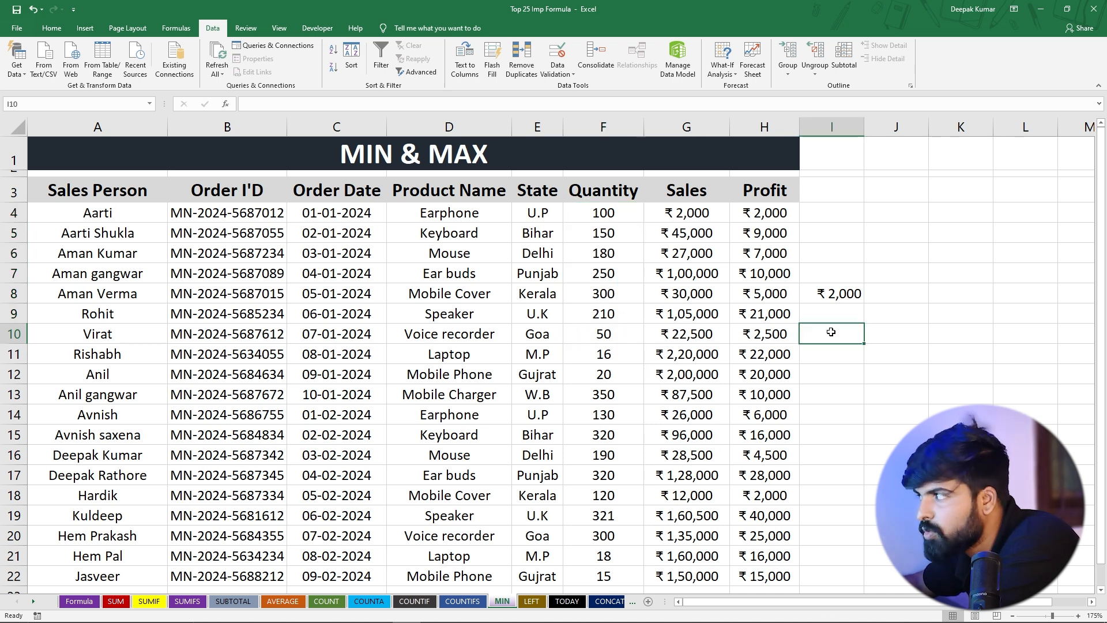
Enter =MAX(G4:G22) in I10 to find the highest Sales value
text(=max)
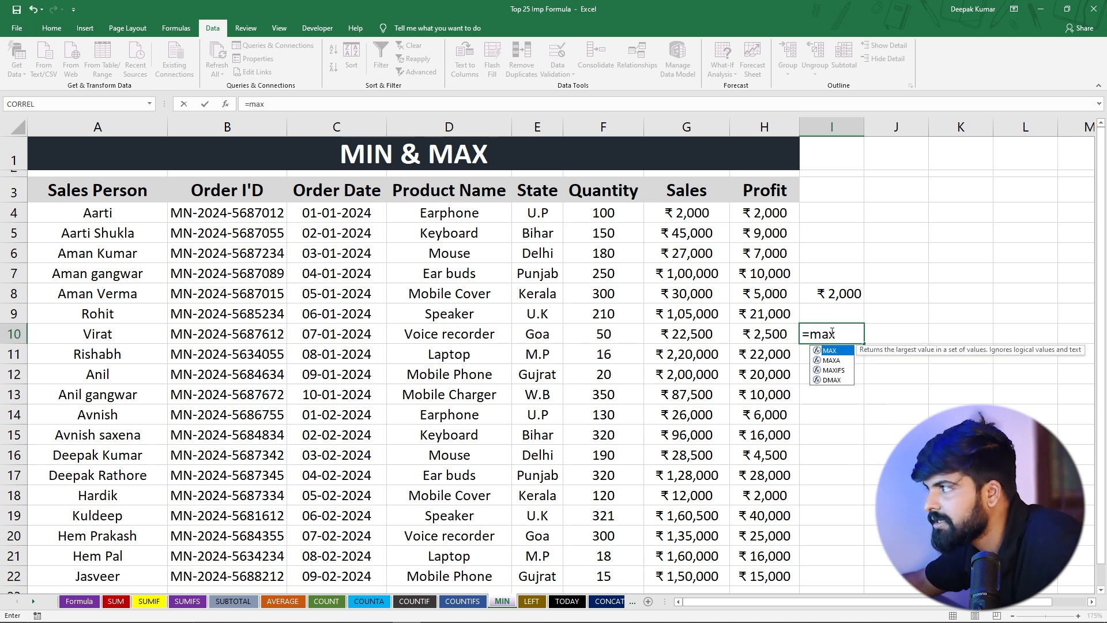
key(Tab)
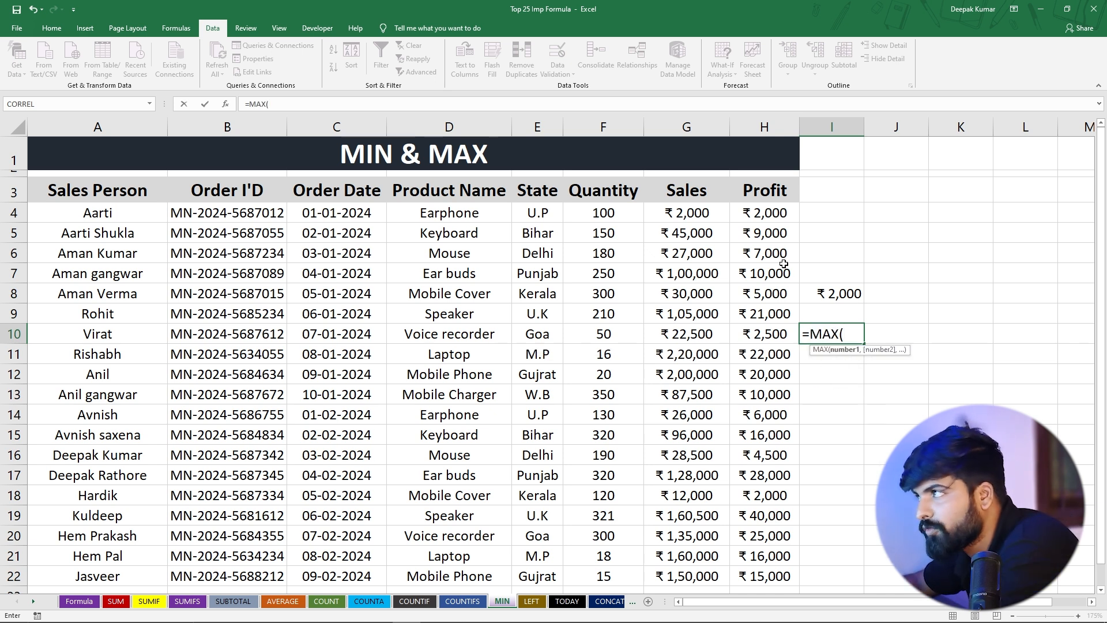
drag(692, 211, 694, 571)
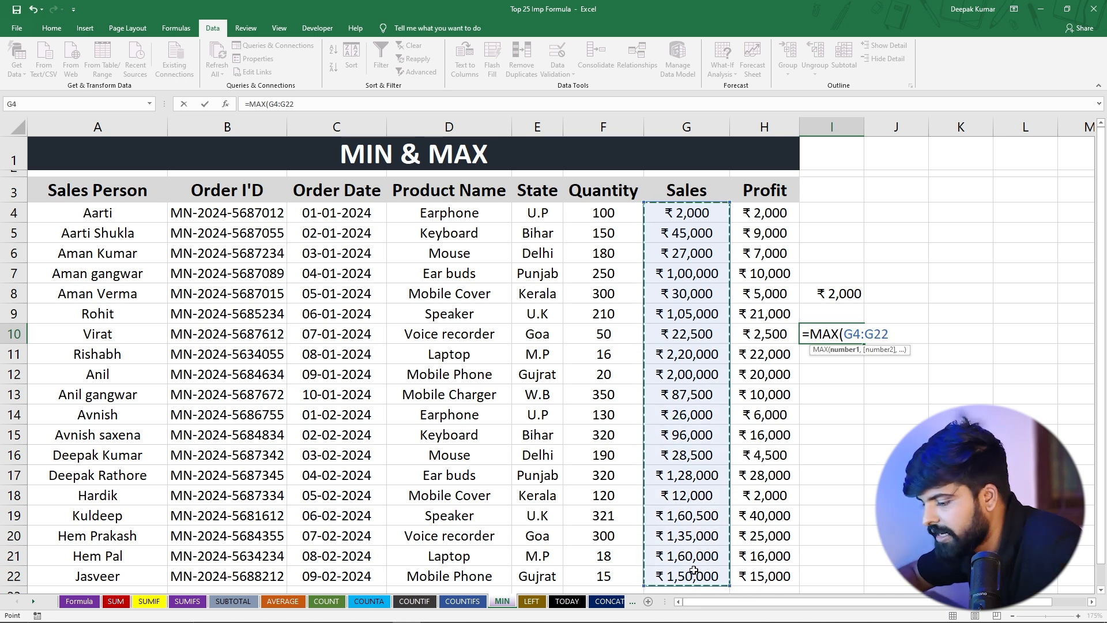
key(Return)
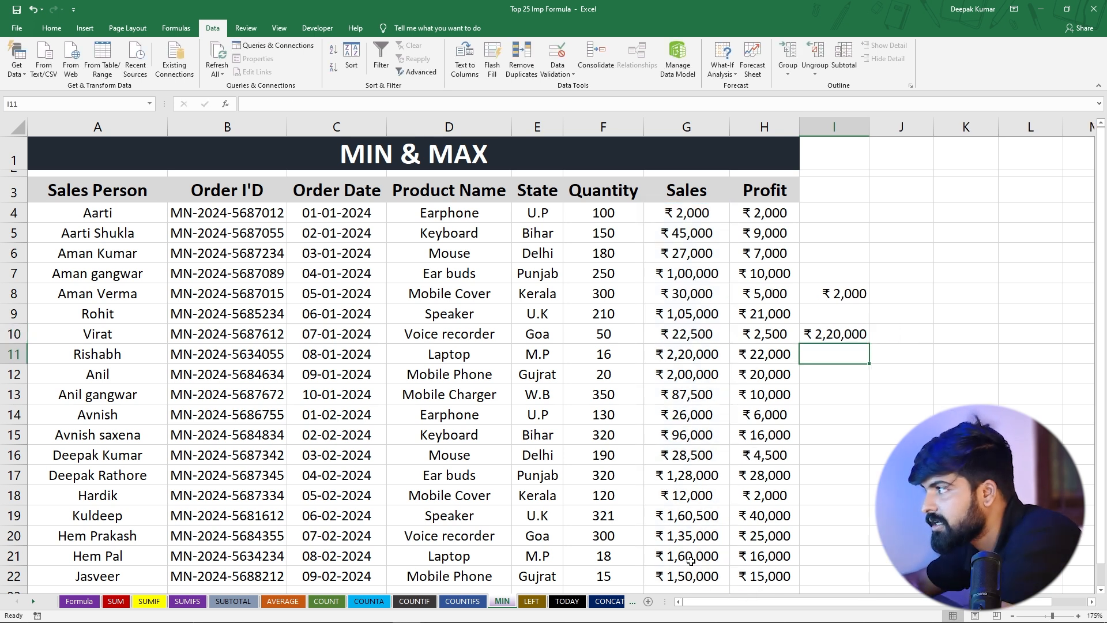
Compare the MIN and MAX results in I8 and I10 with the Sales values in G4:G22
click(827, 333)
drag(656, 210, 664, 574)
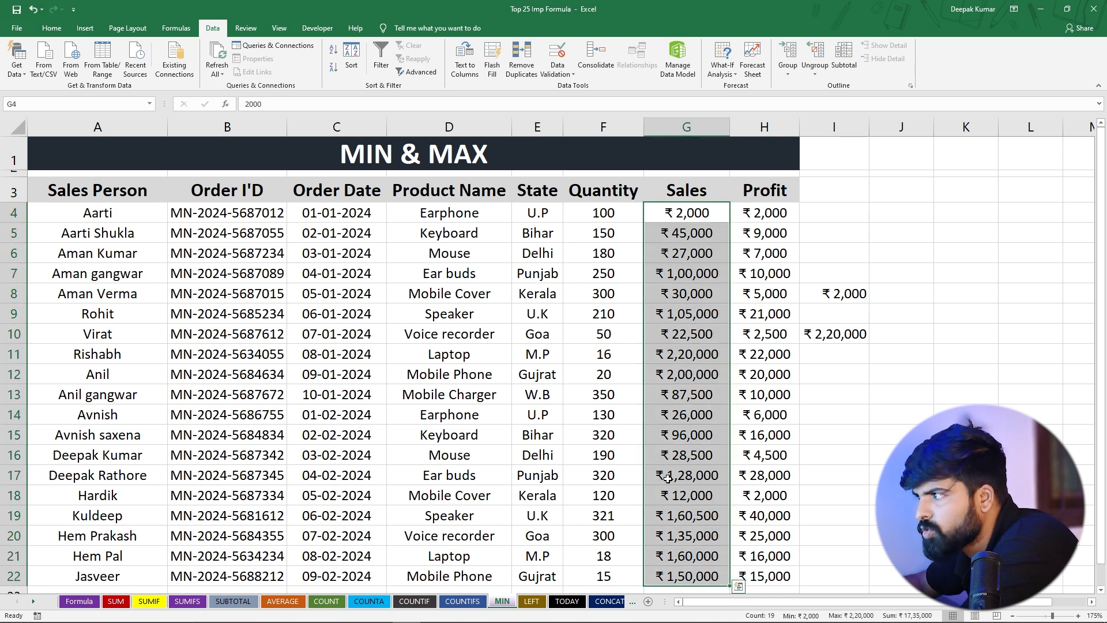
click(861, 331)
click(665, 352)
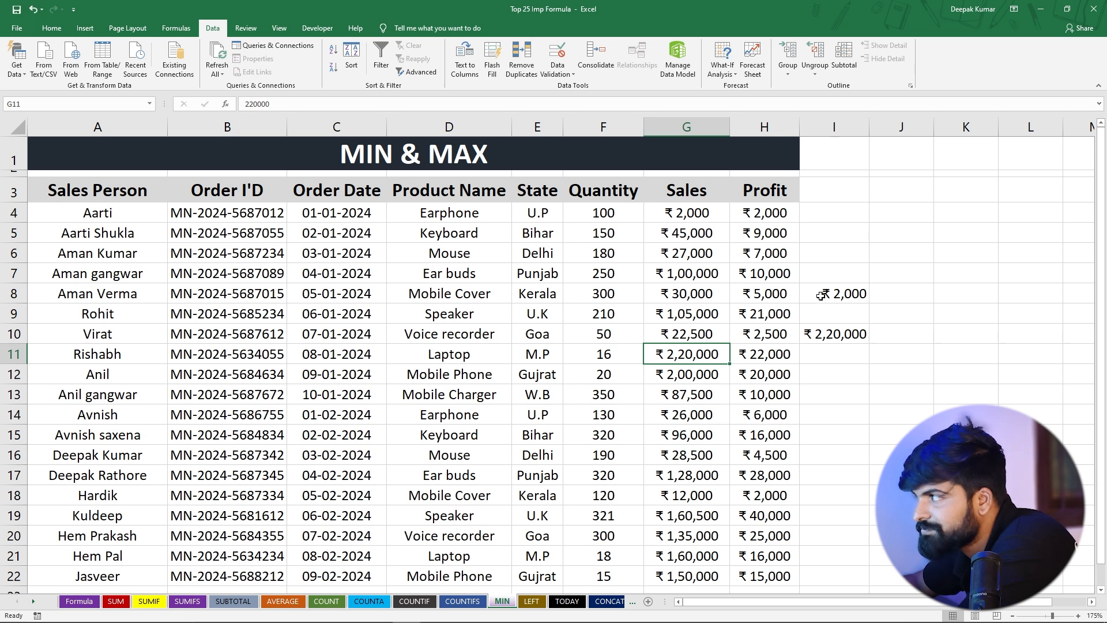
drag(821, 296, 831, 352)
click(807, 471)
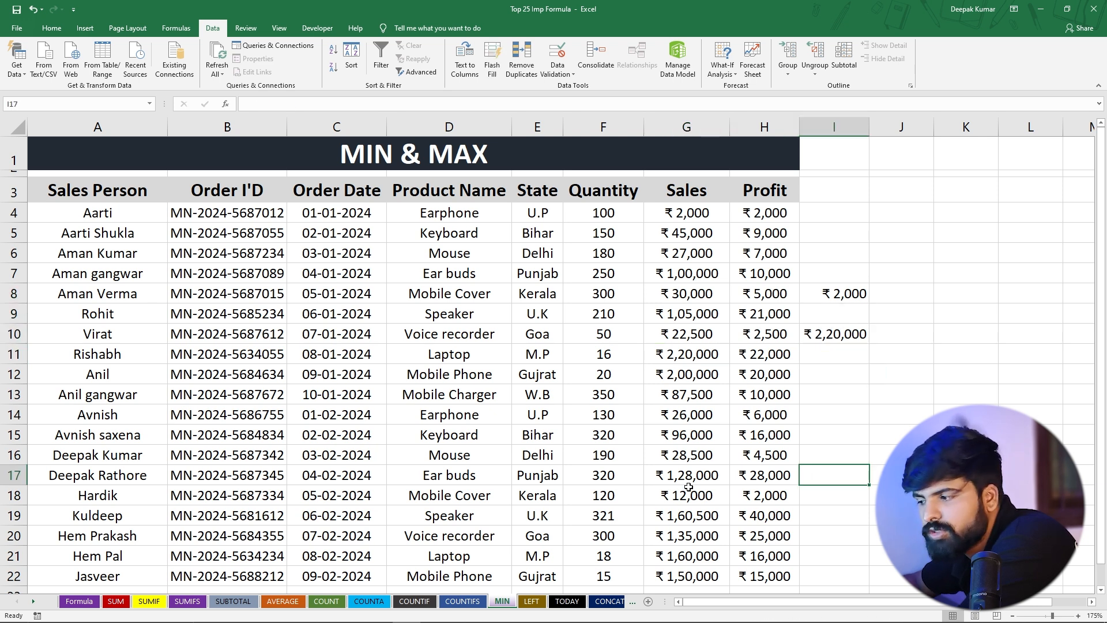
Switch to the LEFT sheet and examine the Employee ID and Product Code values
click(531, 601)
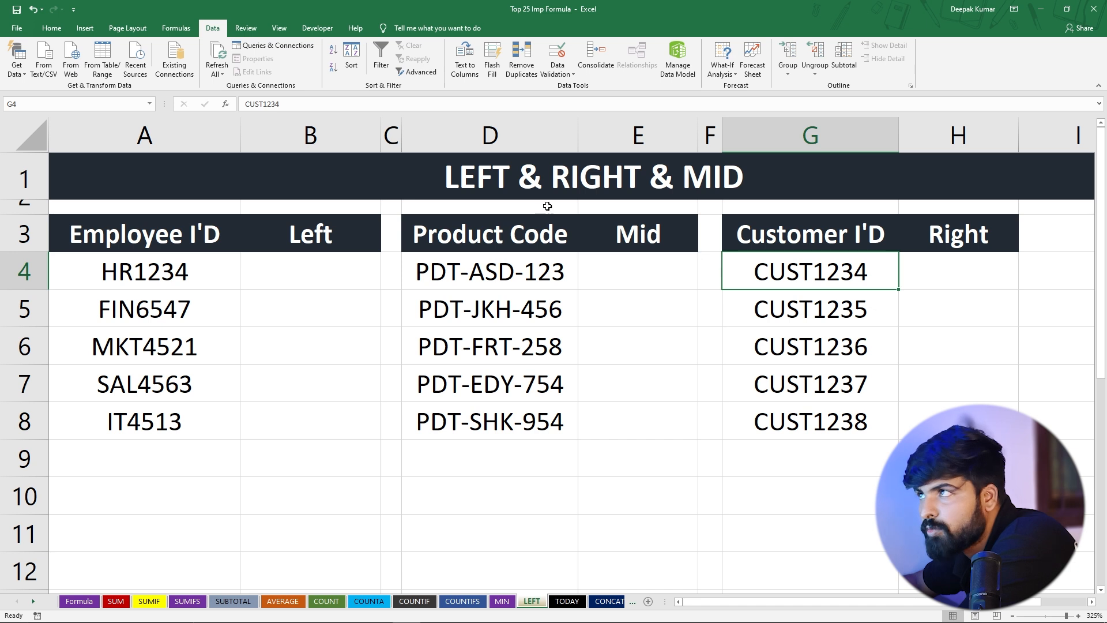
click(468, 183)
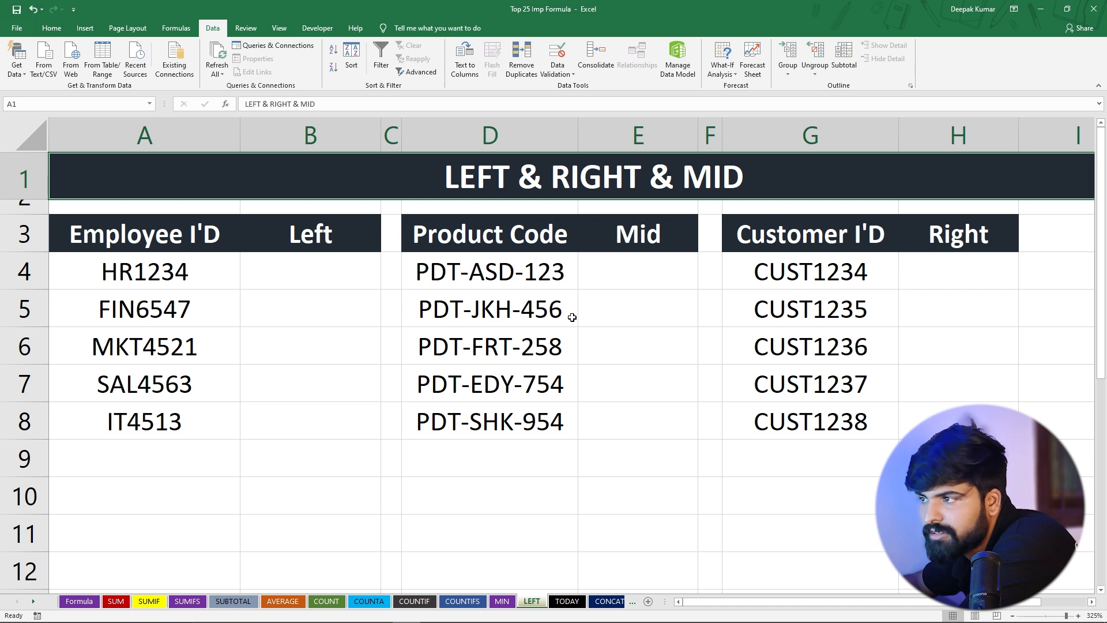
drag(201, 274, 207, 423)
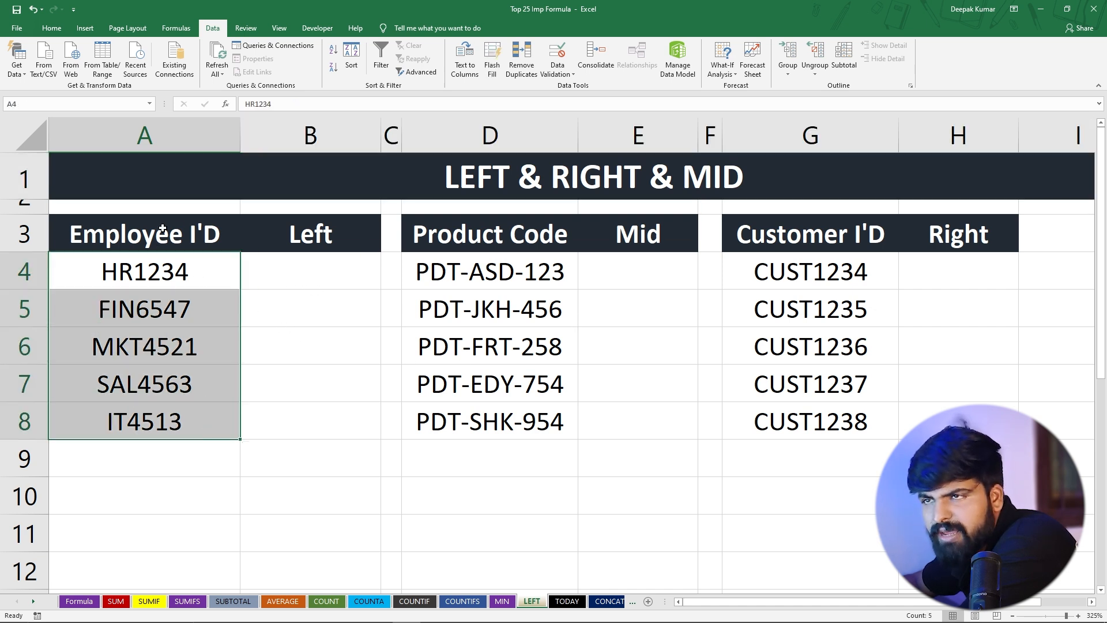
click(158, 270)
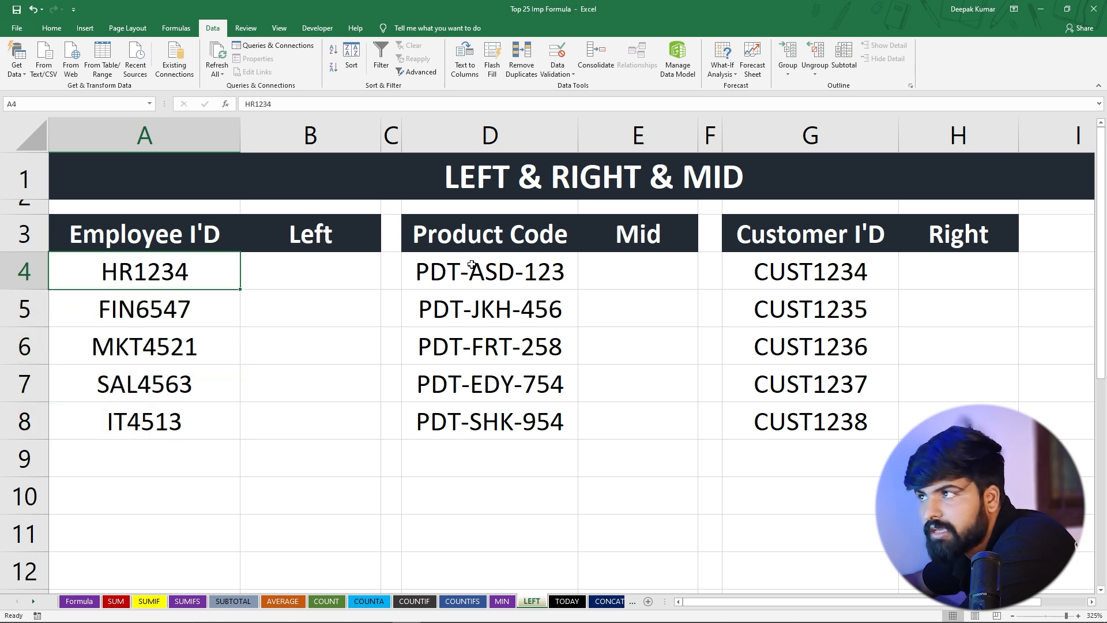
drag(484, 268, 495, 423)
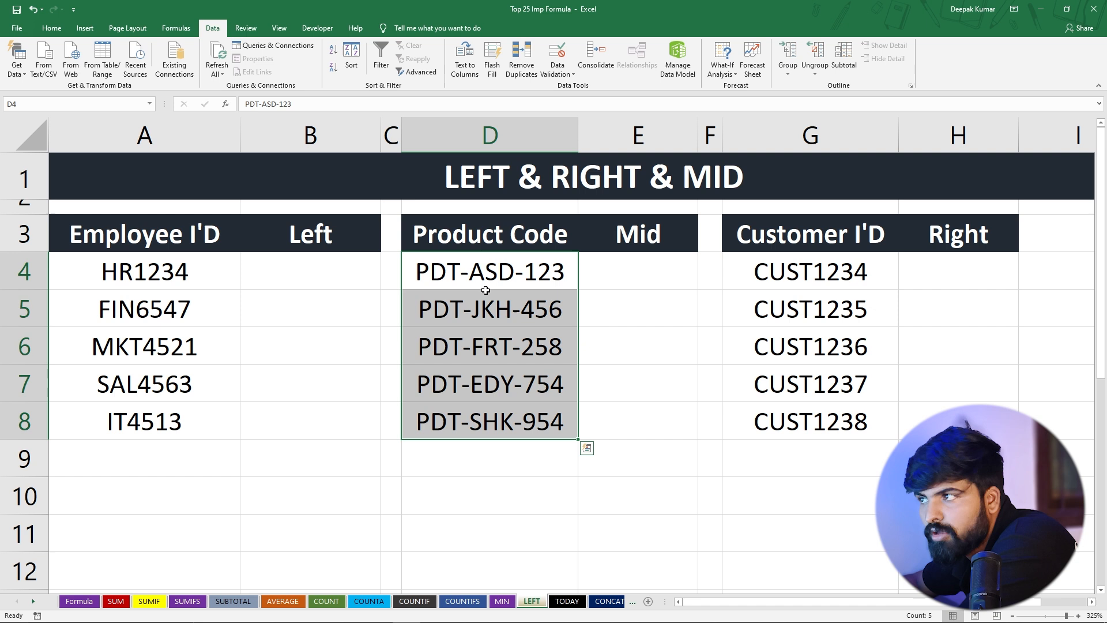
click(492, 363)
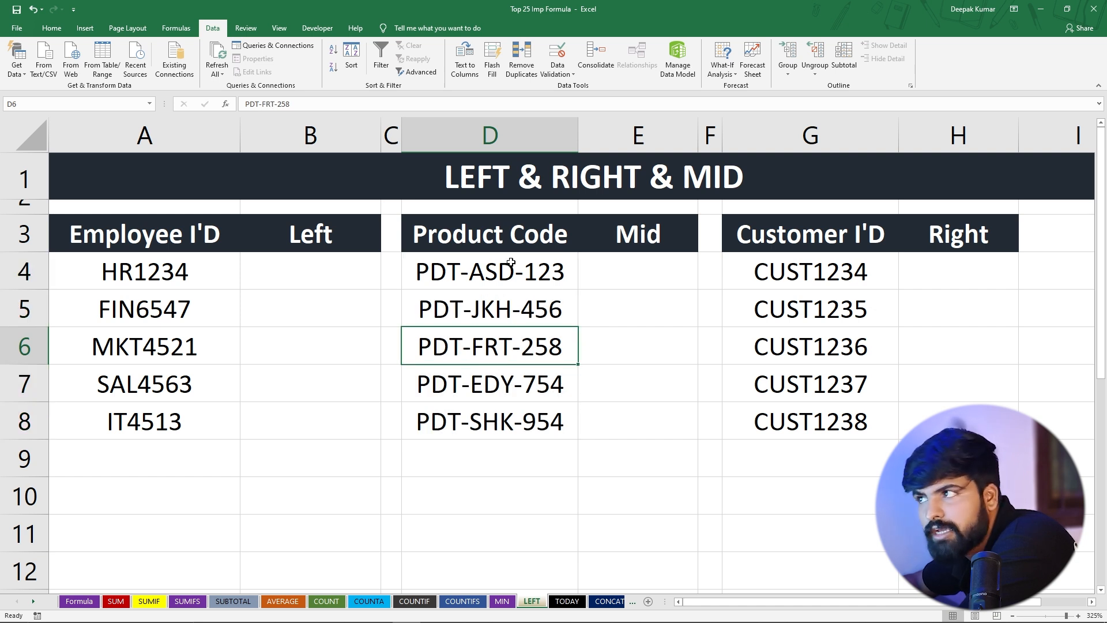
click(492, 272)
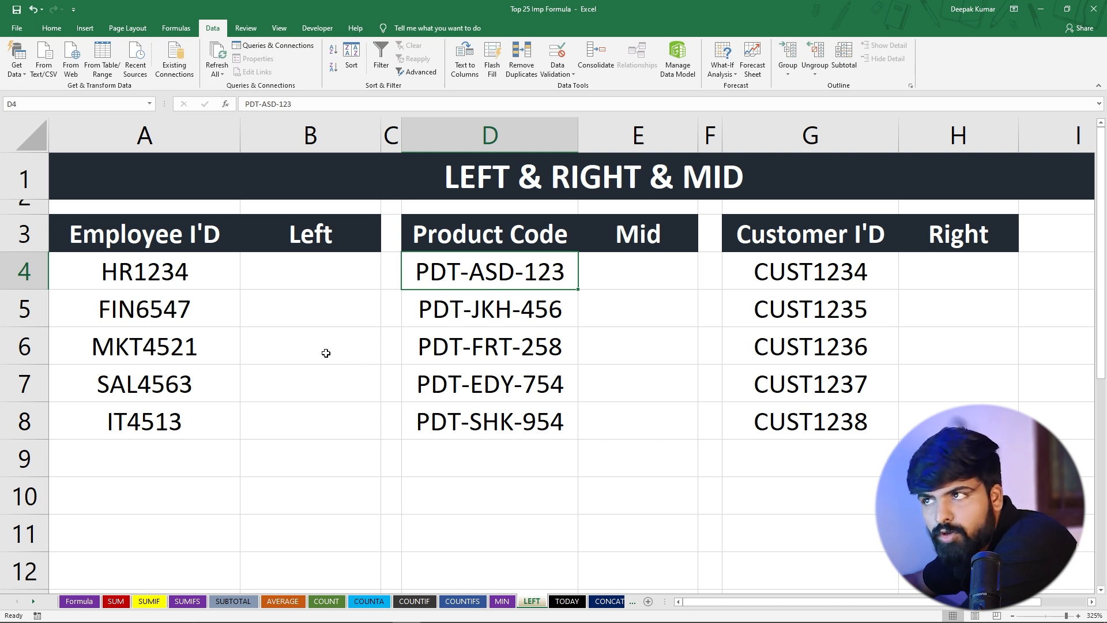
Enter =LEFT(A4:A8,3) in B4 to extract the first three characters of each Employee ID
click(300, 280)
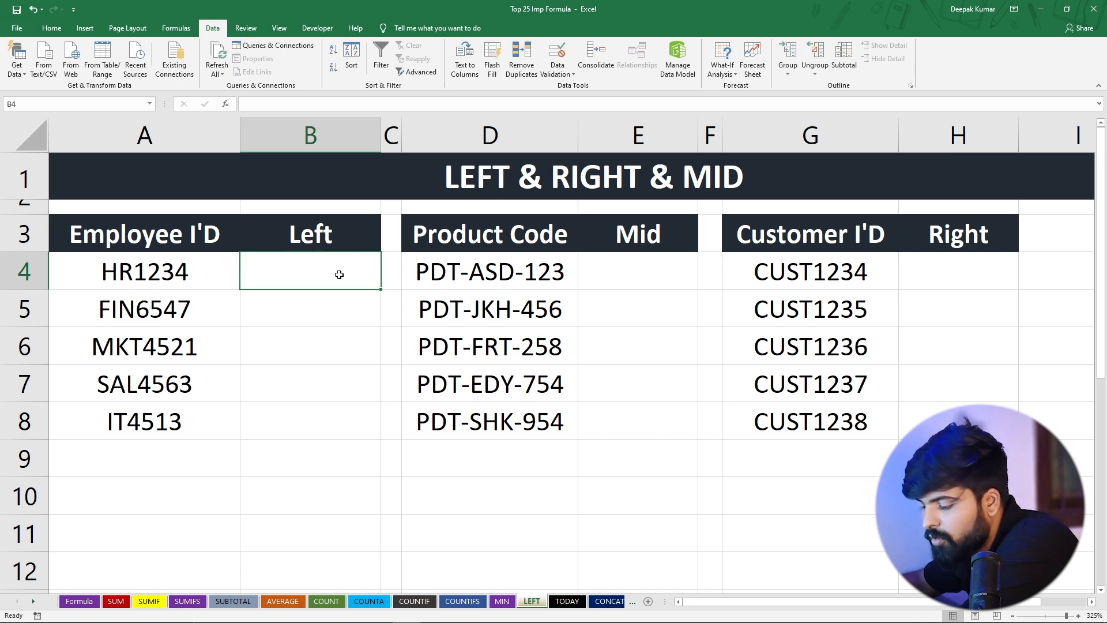
text(=)
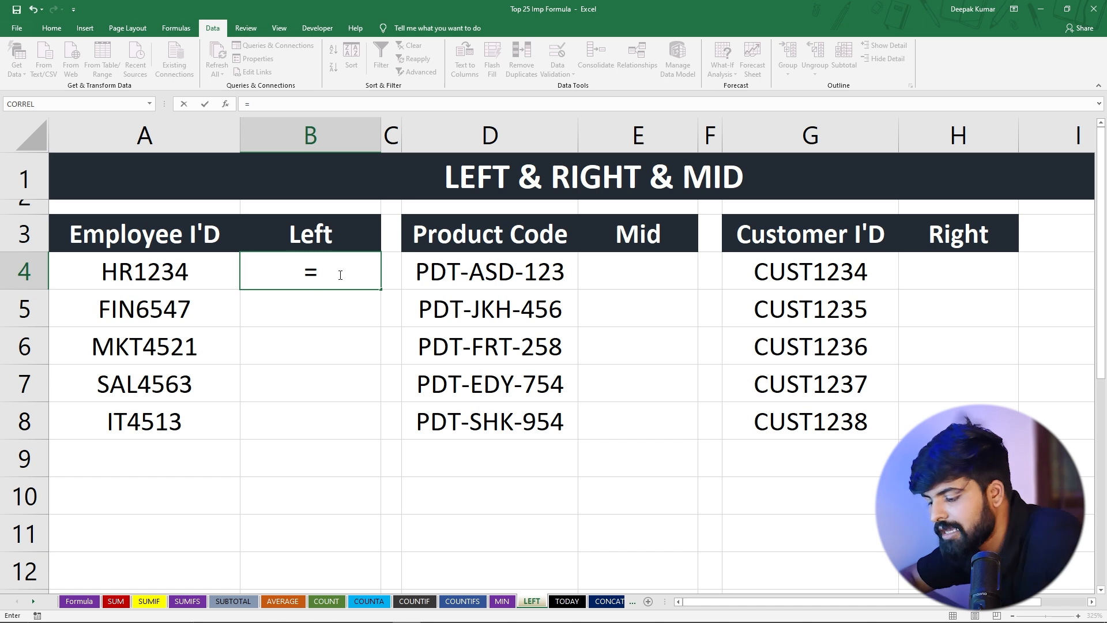
text(left)
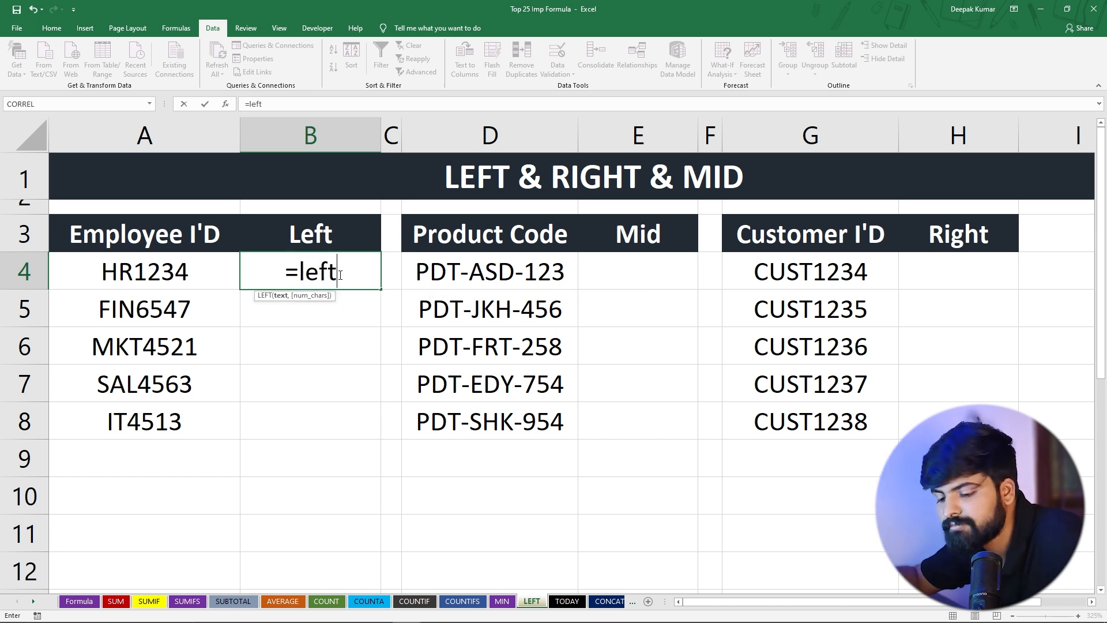
key(Tab)
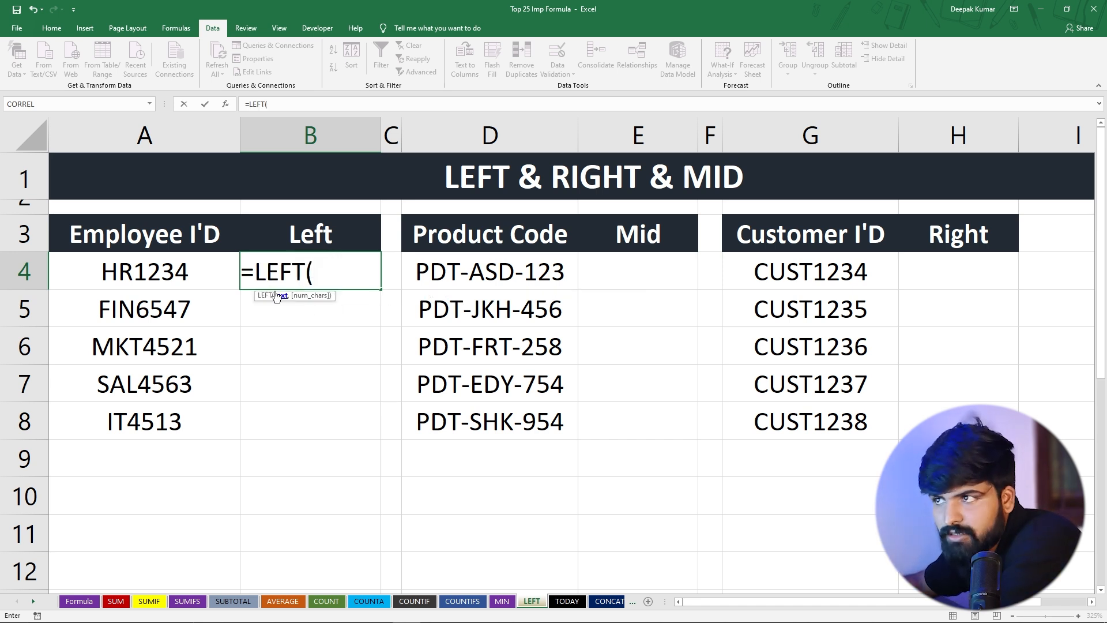
click(163, 275)
drag(163, 275, 175, 421)
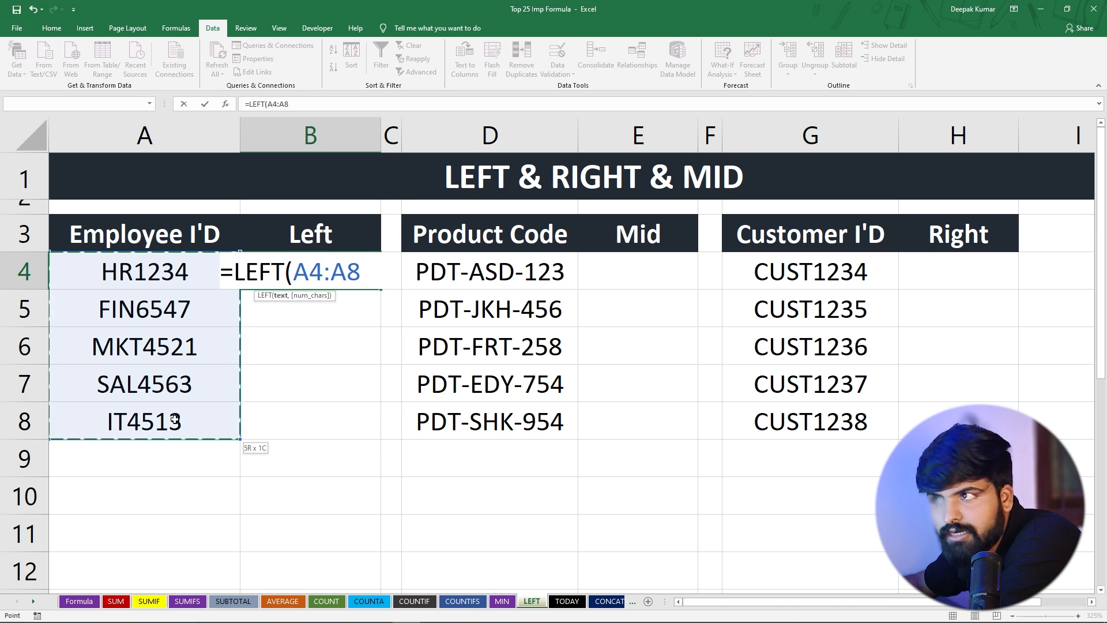
text(,)
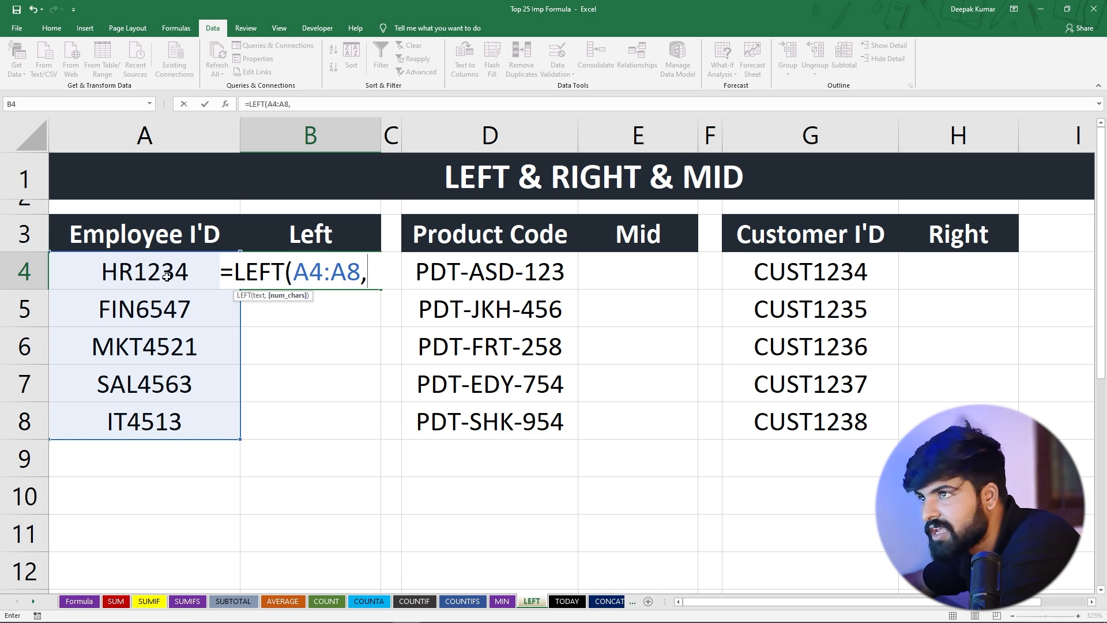
text(3))
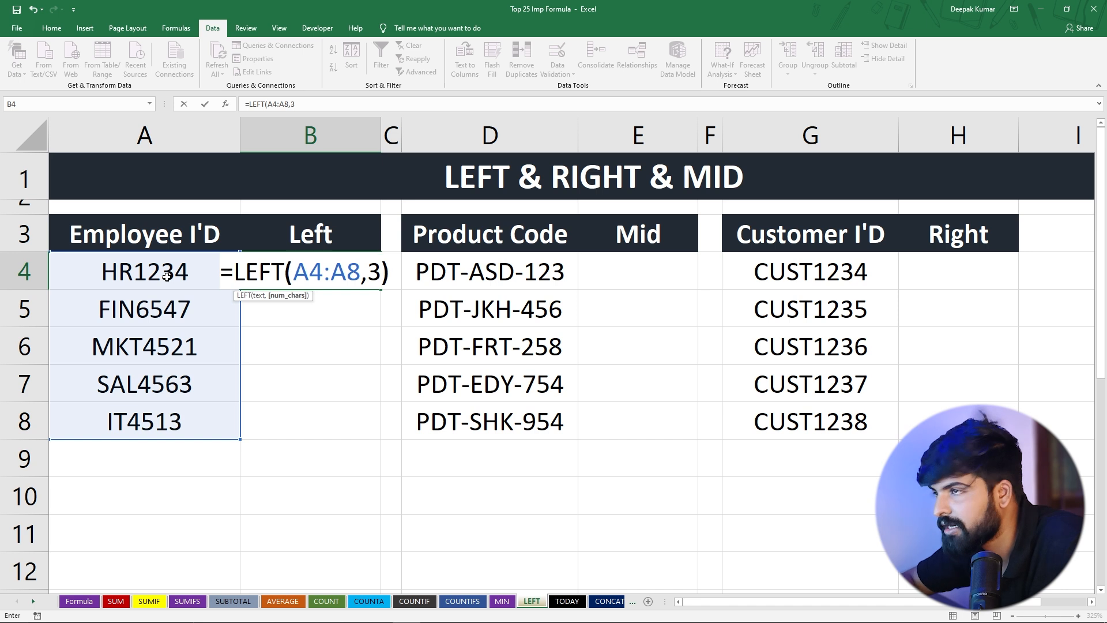
key(Return)
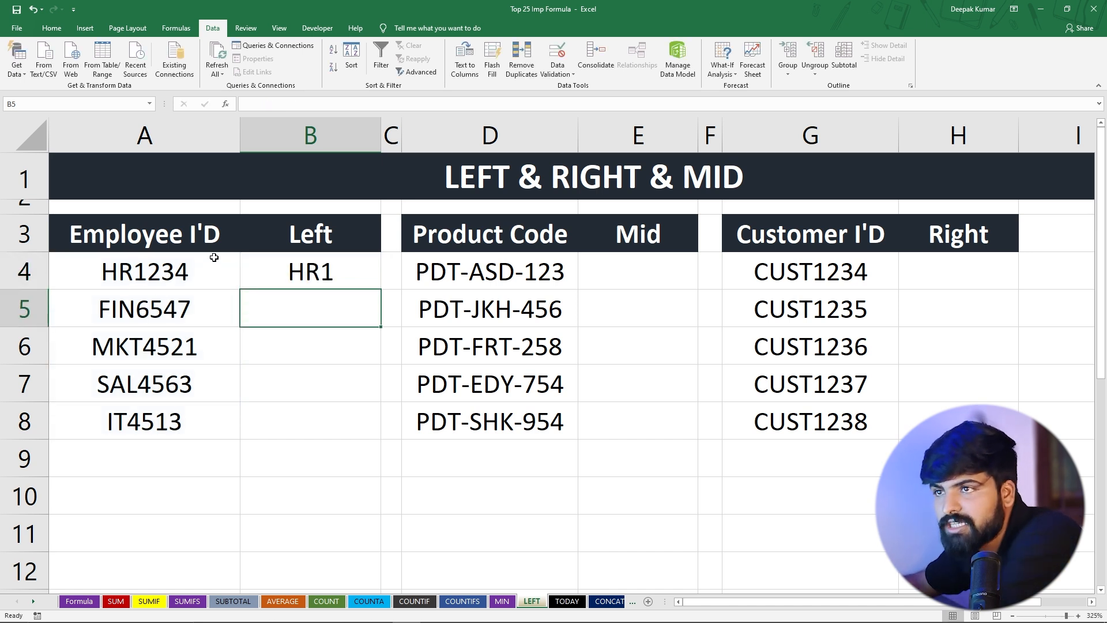
Fill the LEFT formula from B4 down to B8
click(98, 270)
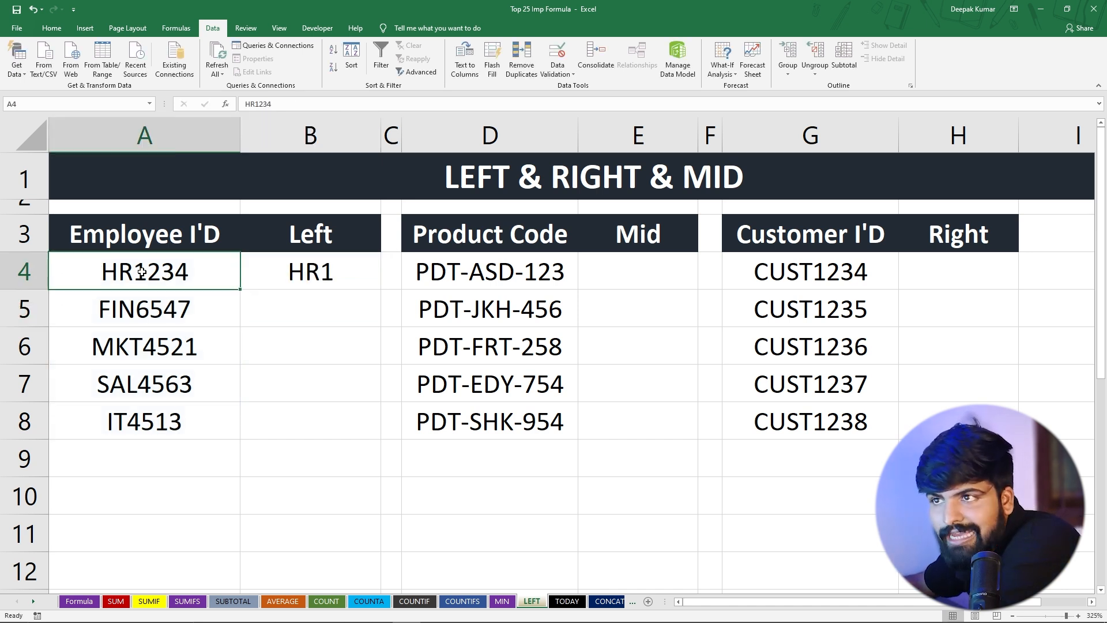
click(286, 275)
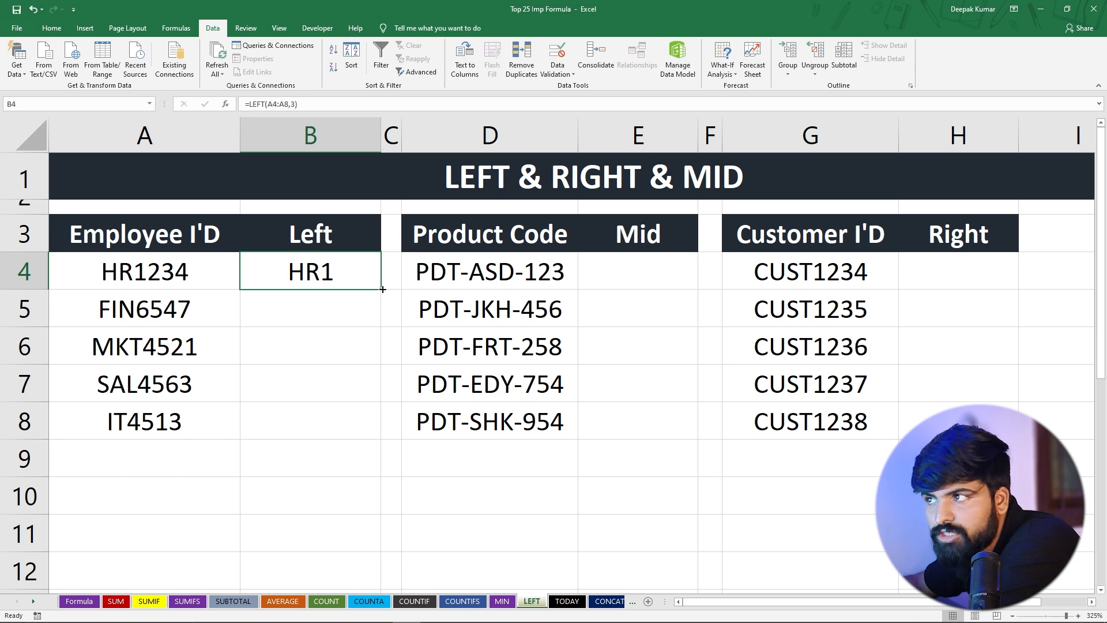
drag(381, 289, 365, 438)
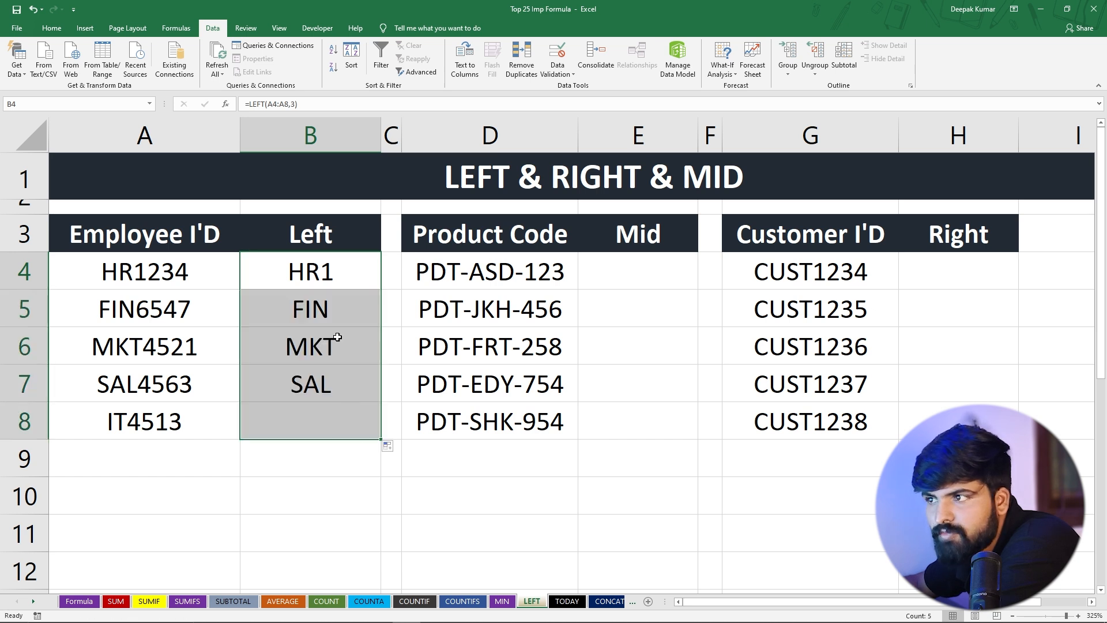
key(Down)
Compare each Employee ID in A4:A8 with its extracted LEFT result in column B
click(103, 314)
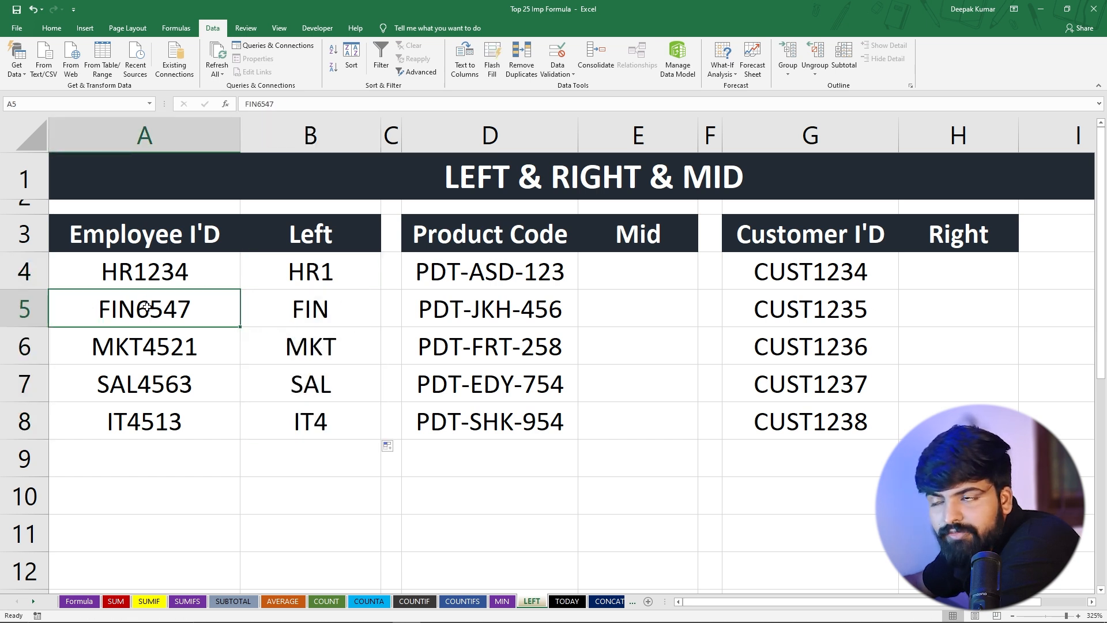
click(316, 317)
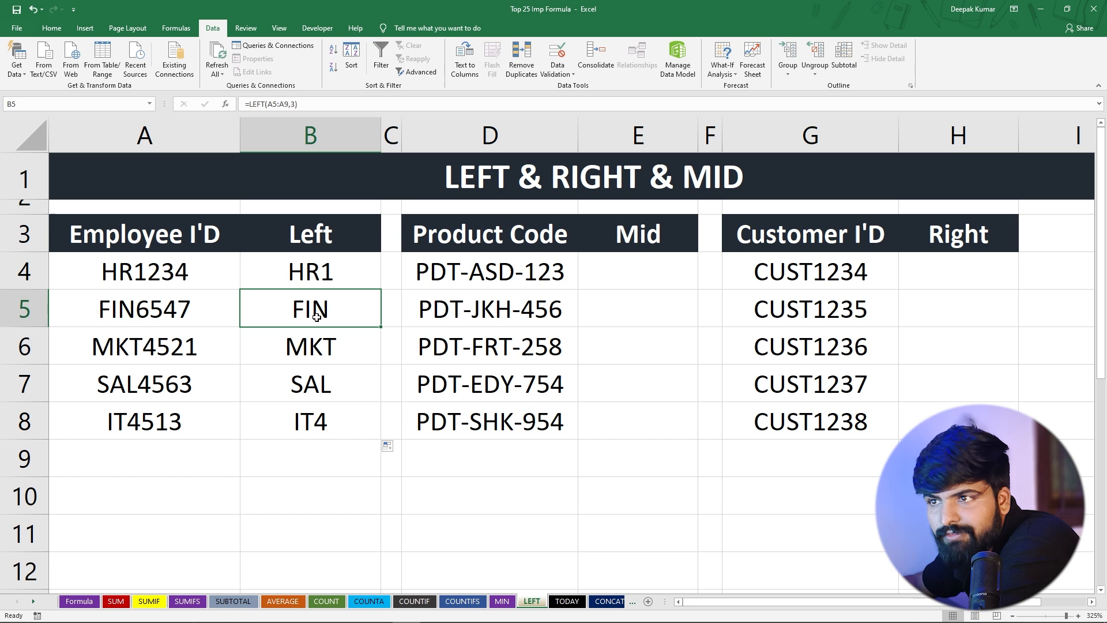
click(102, 355)
click(317, 340)
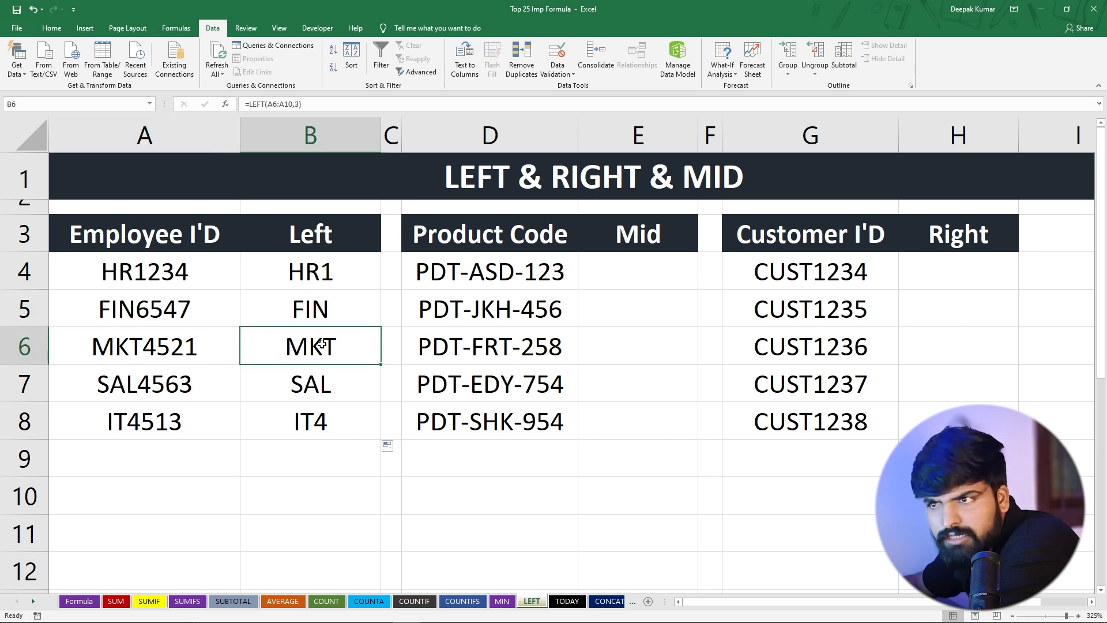
click(120, 353)
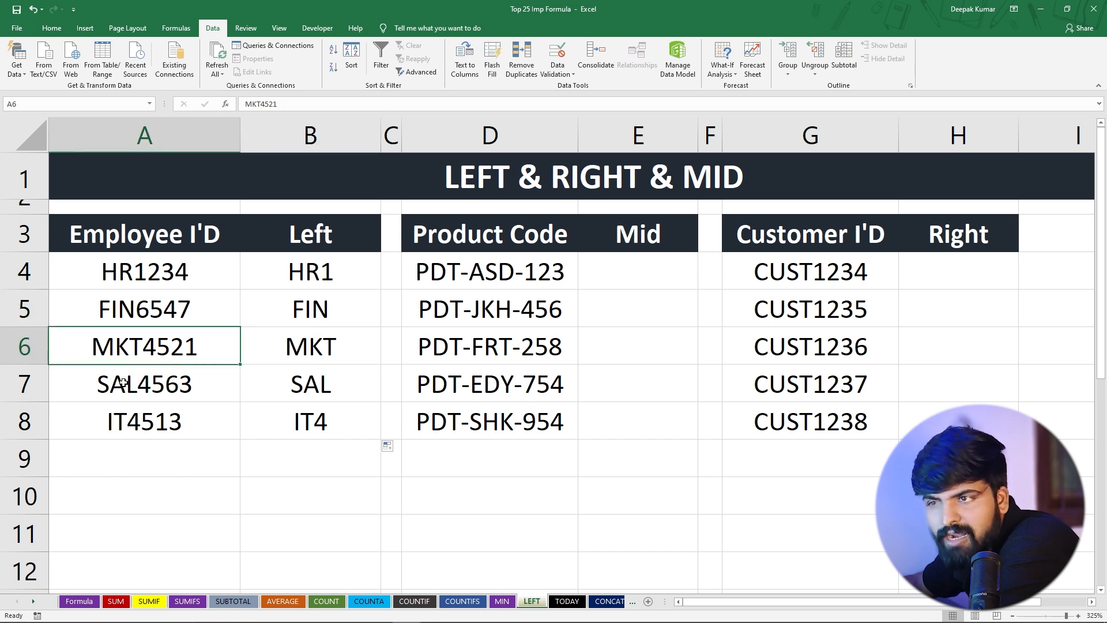
click(304, 378)
click(292, 420)
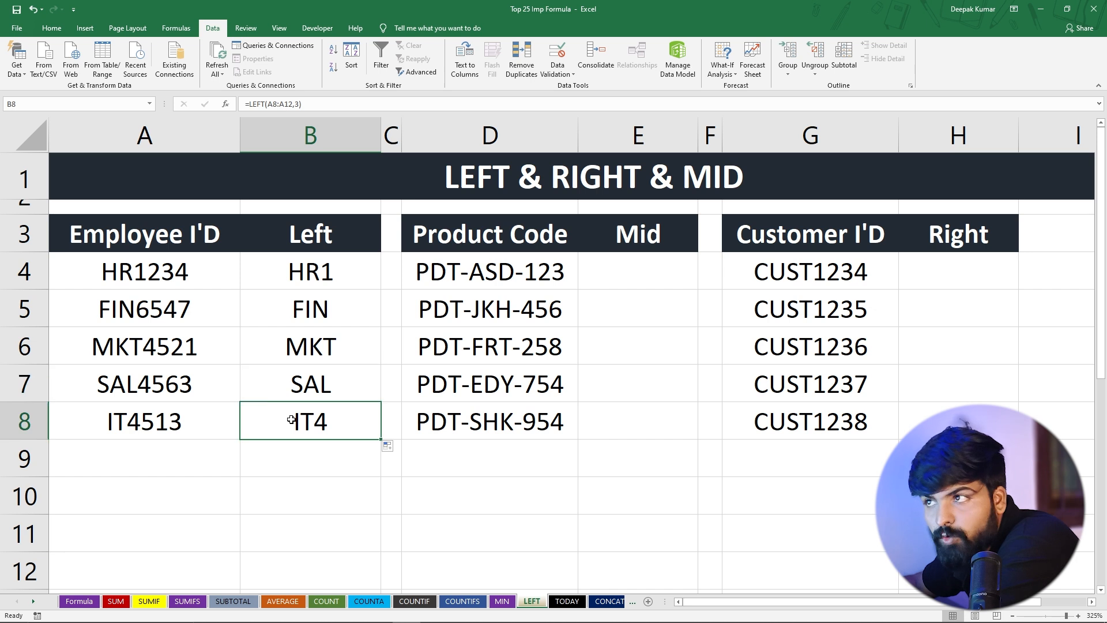
drag(328, 264, 339, 421)
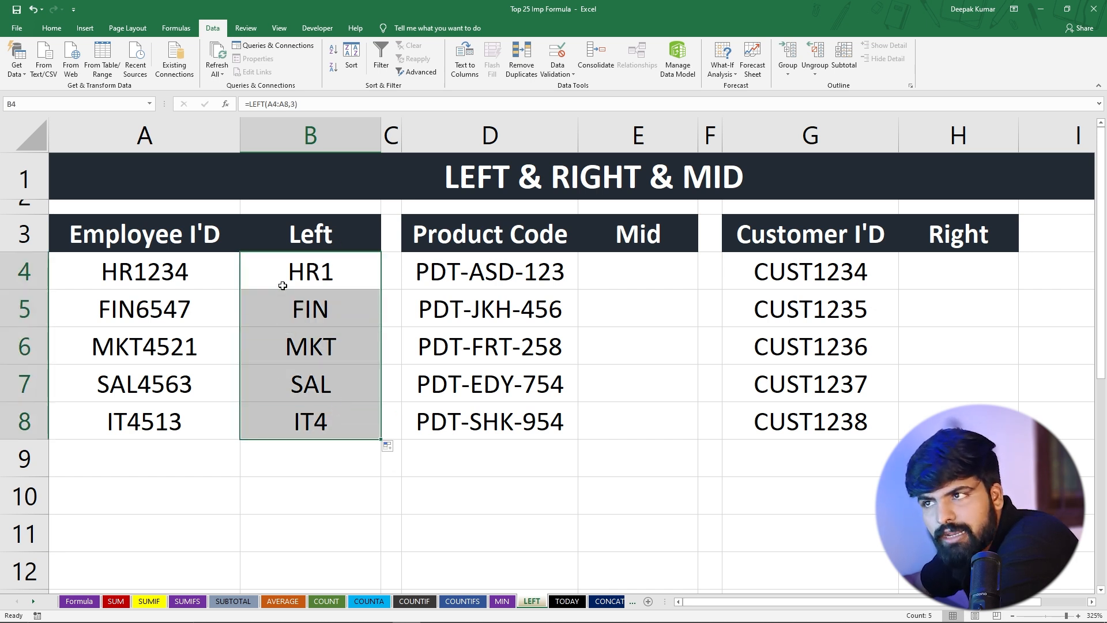
Enter =MID(D4:D8,5,3) in E4 to extract the middle three letters of each Product Code
click(616, 265)
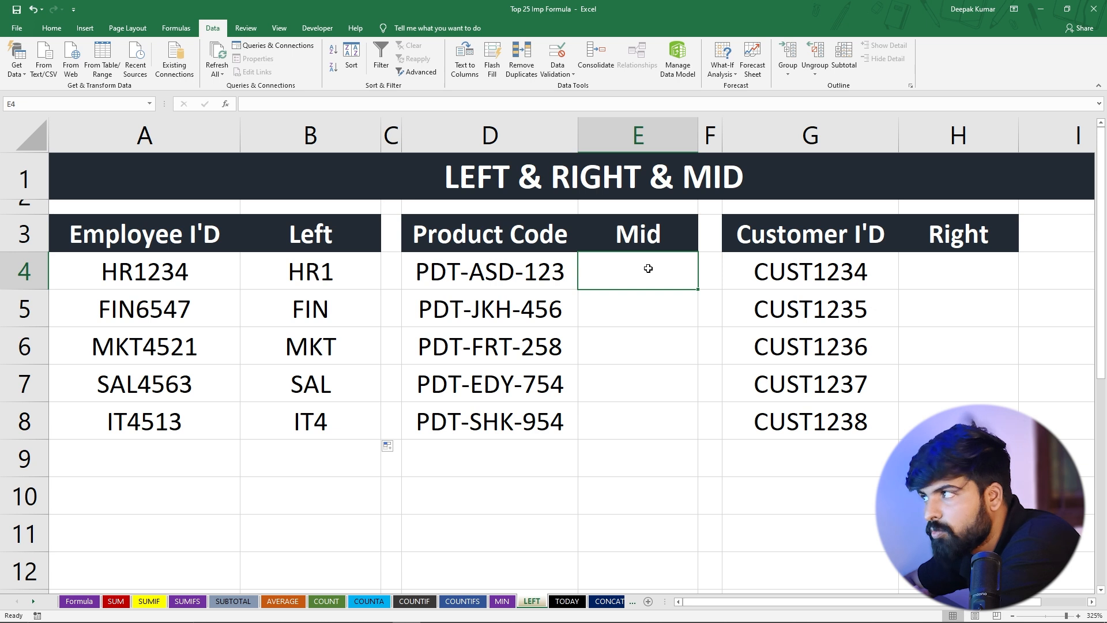
text(=mid)
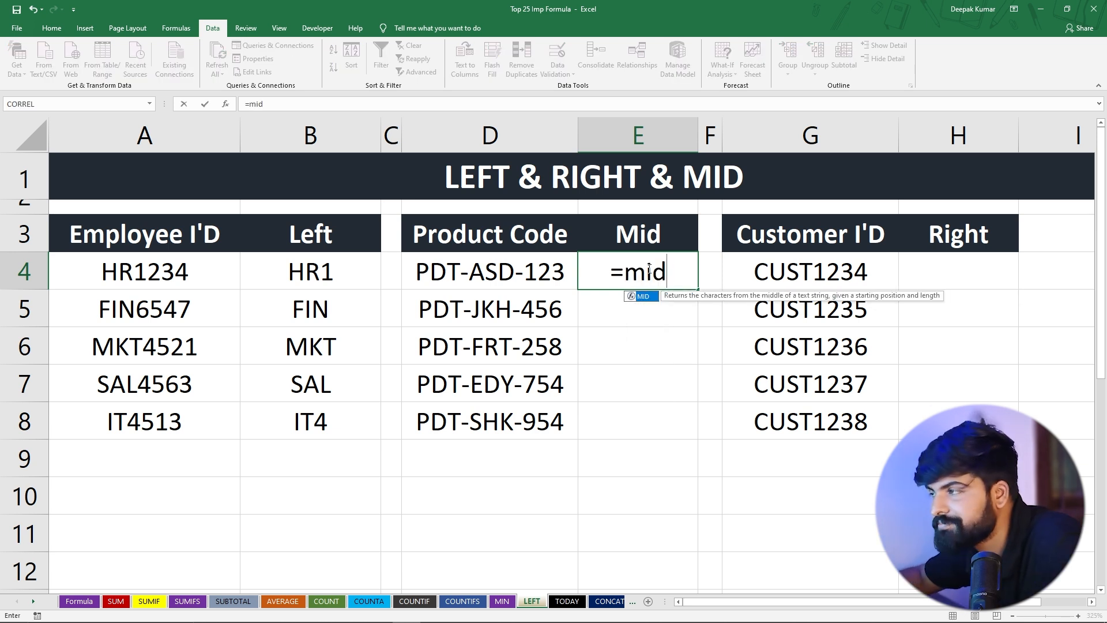
key(Tab)
drag(454, 269, 453, 424)
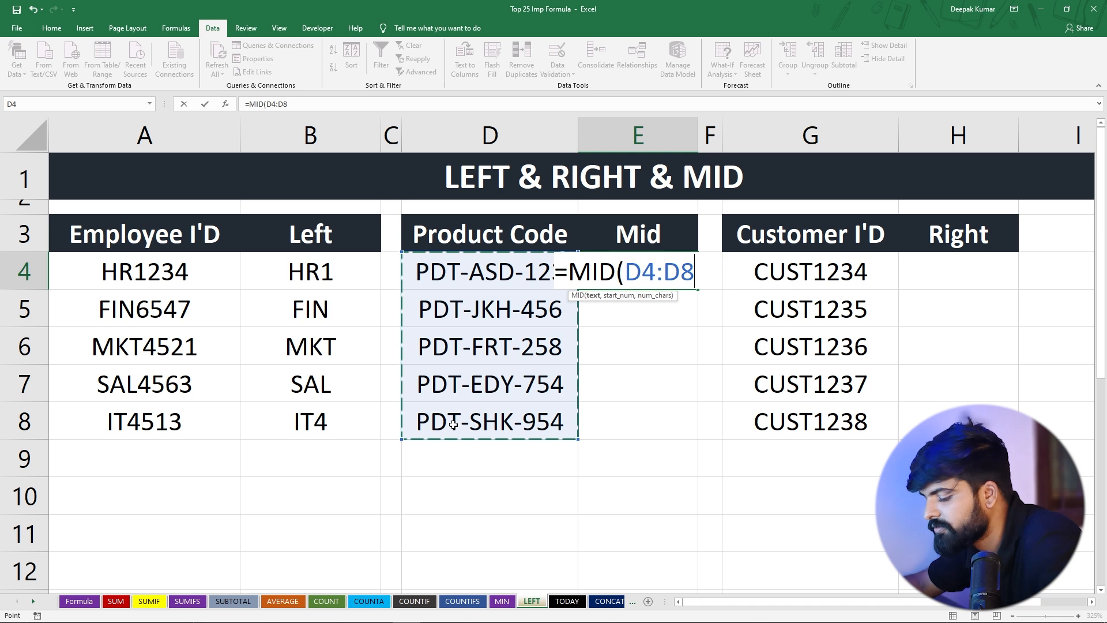
text(,)
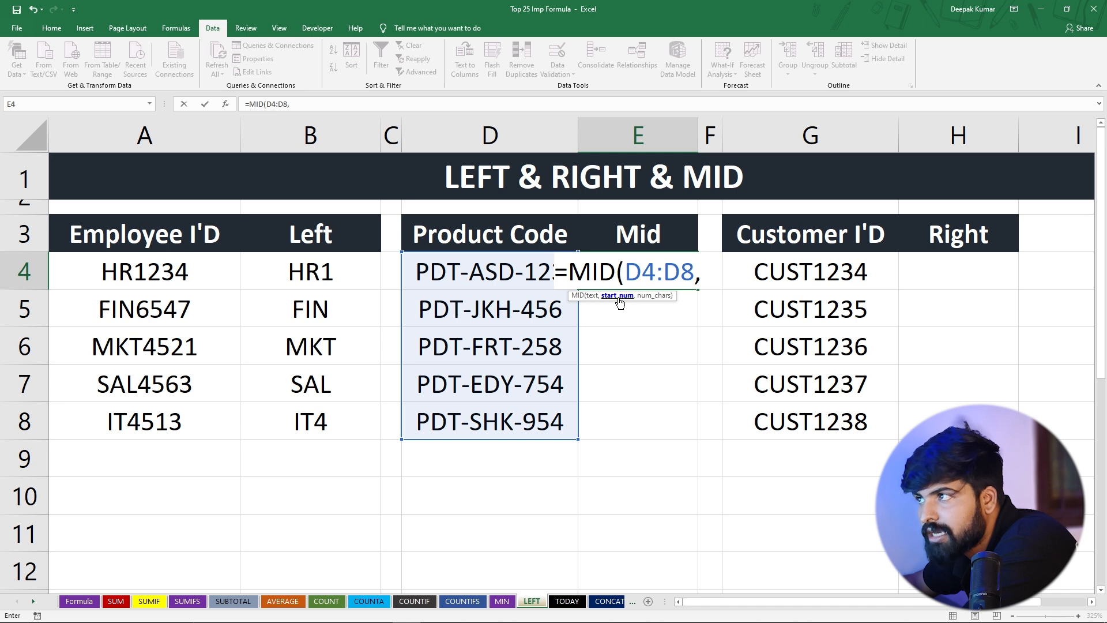
text(5)
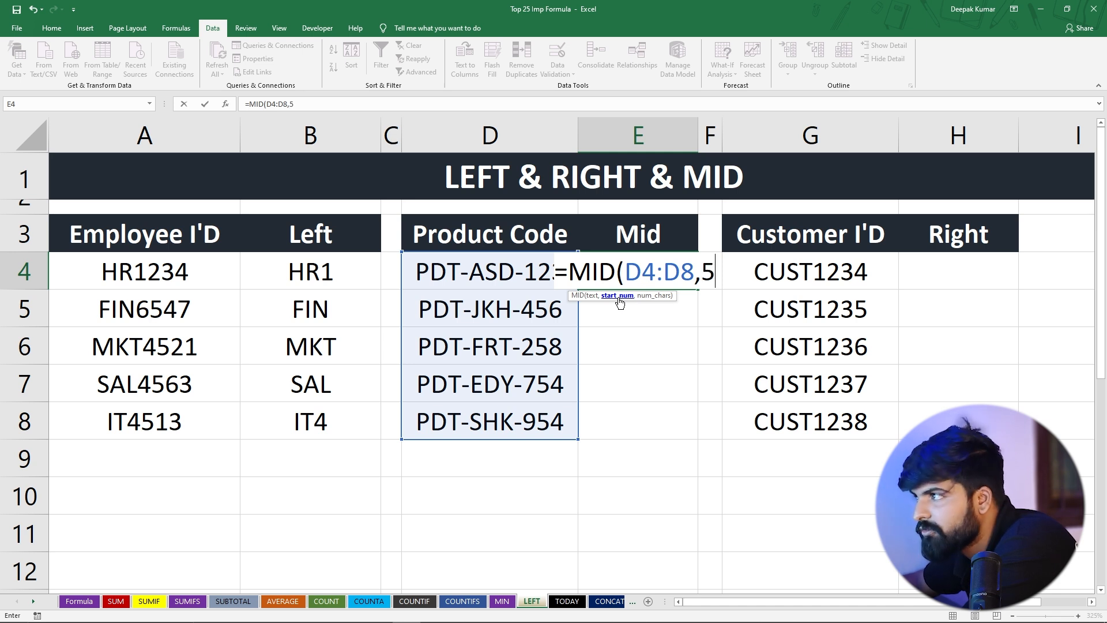
text(,)
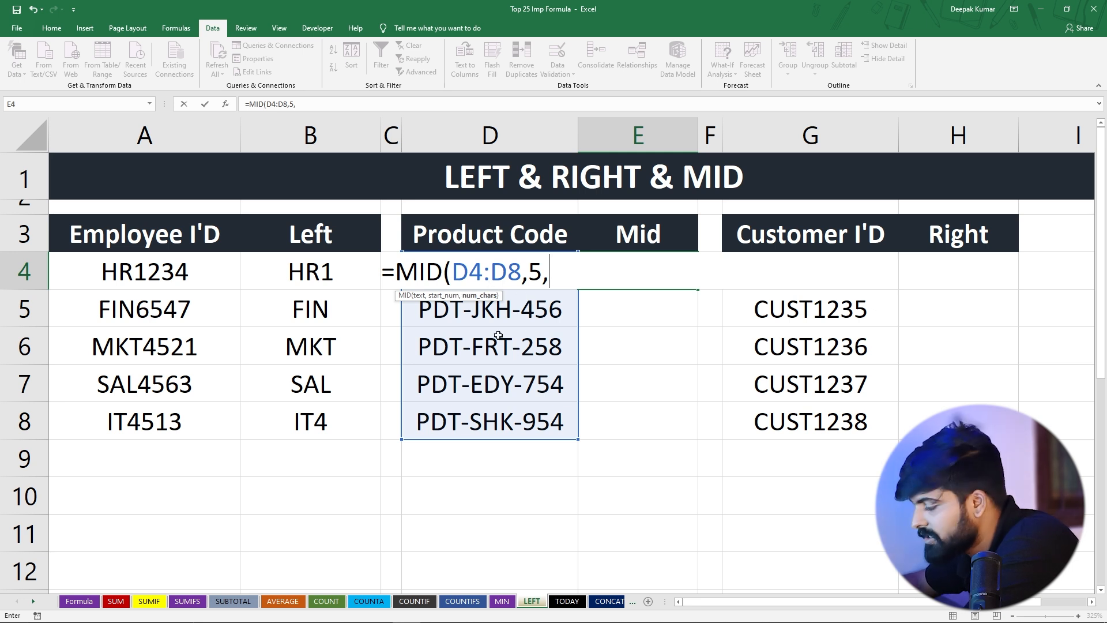
text(3)
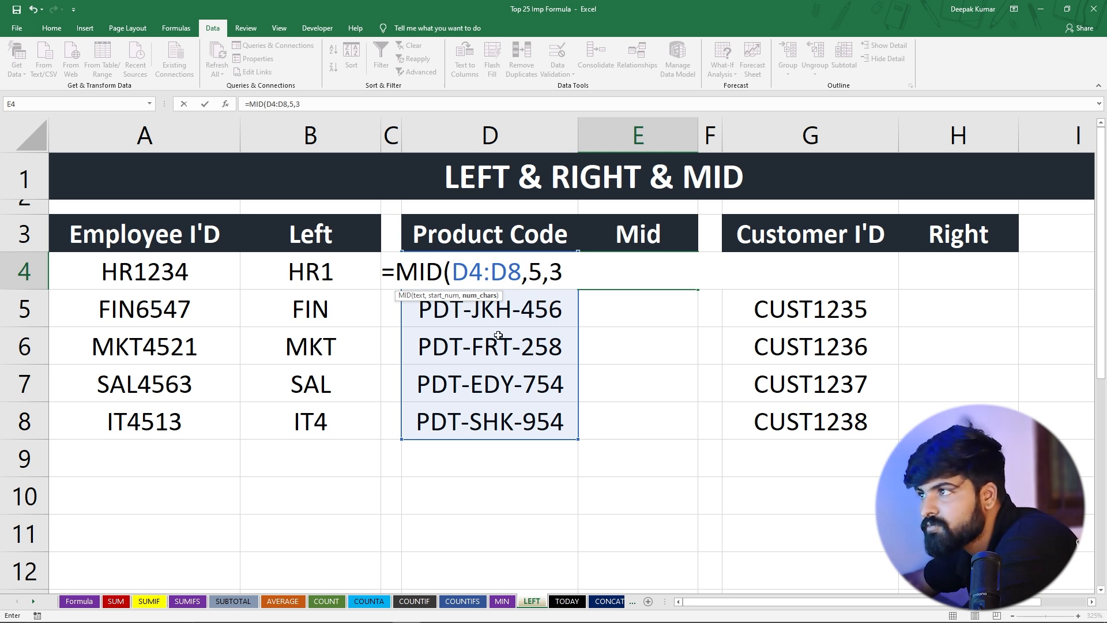
text())
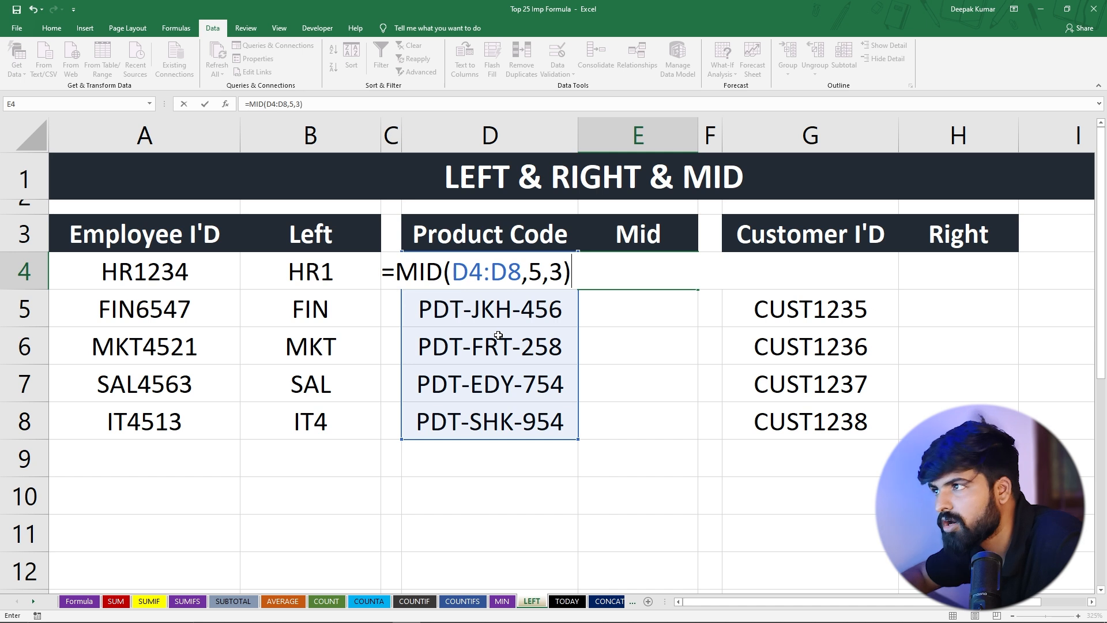
key(Return)
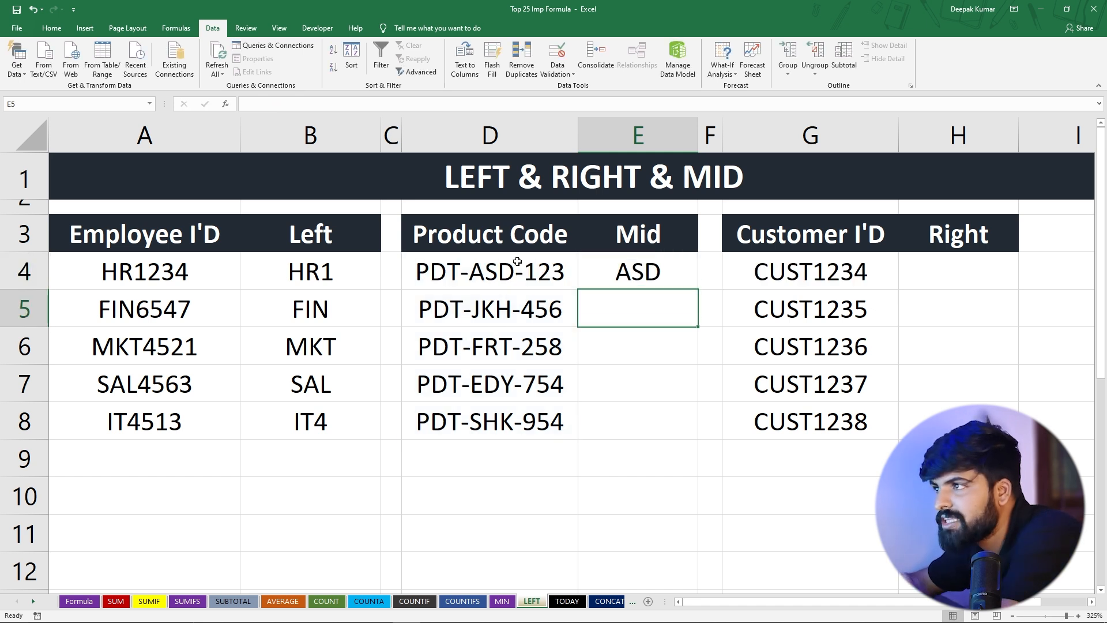
Fill the MID formula from E4 down to E8
click(482, 276)
click(630, 274)
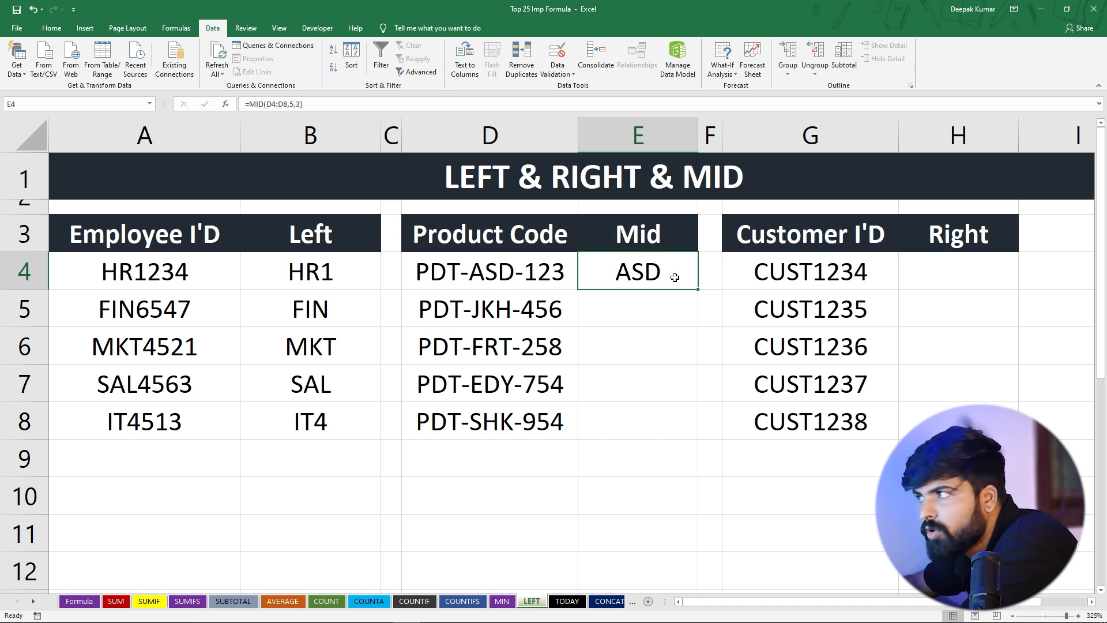
drag(697, 291, 683, 422)
click(633, 391)
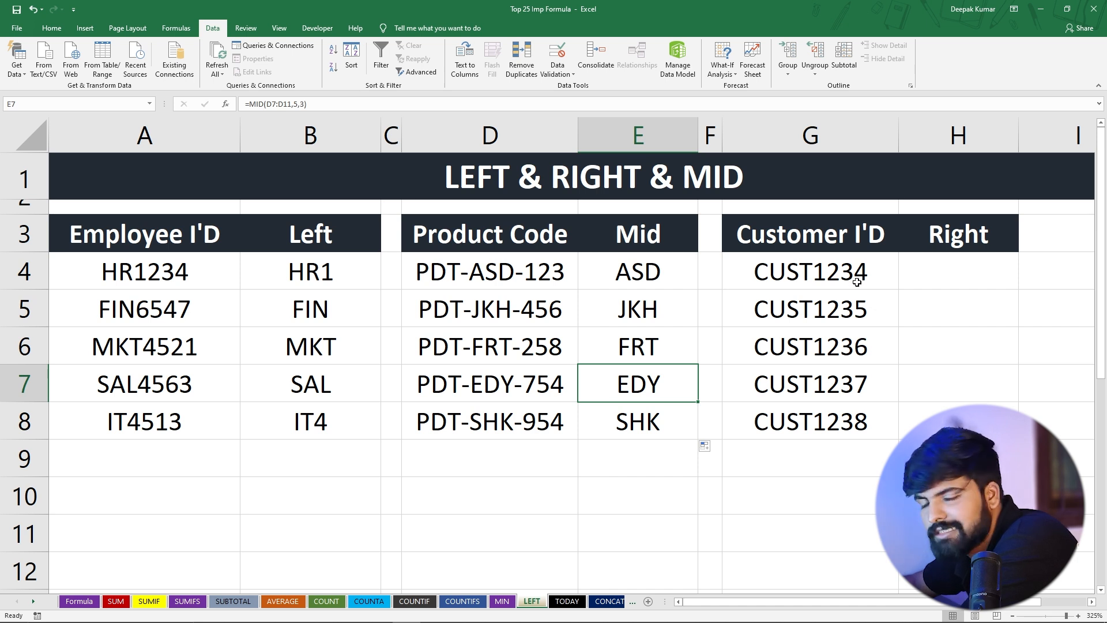
Enter =RIGHT(G4:G8,4) in H4 to extract the last four characters of each Customer ID
click(938, 270)
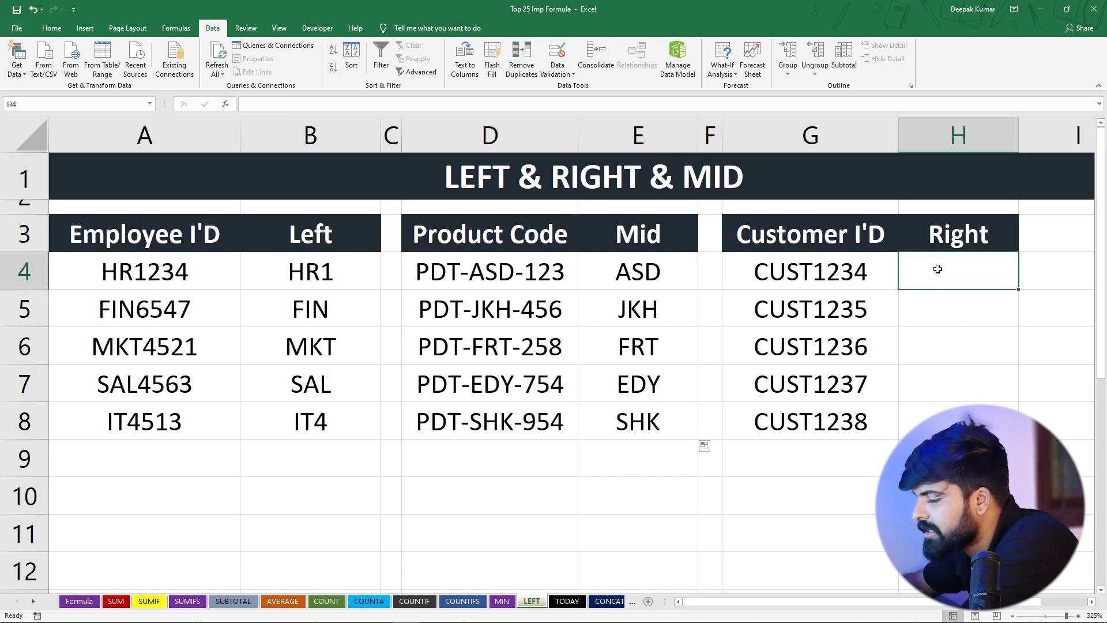
text(=ri)
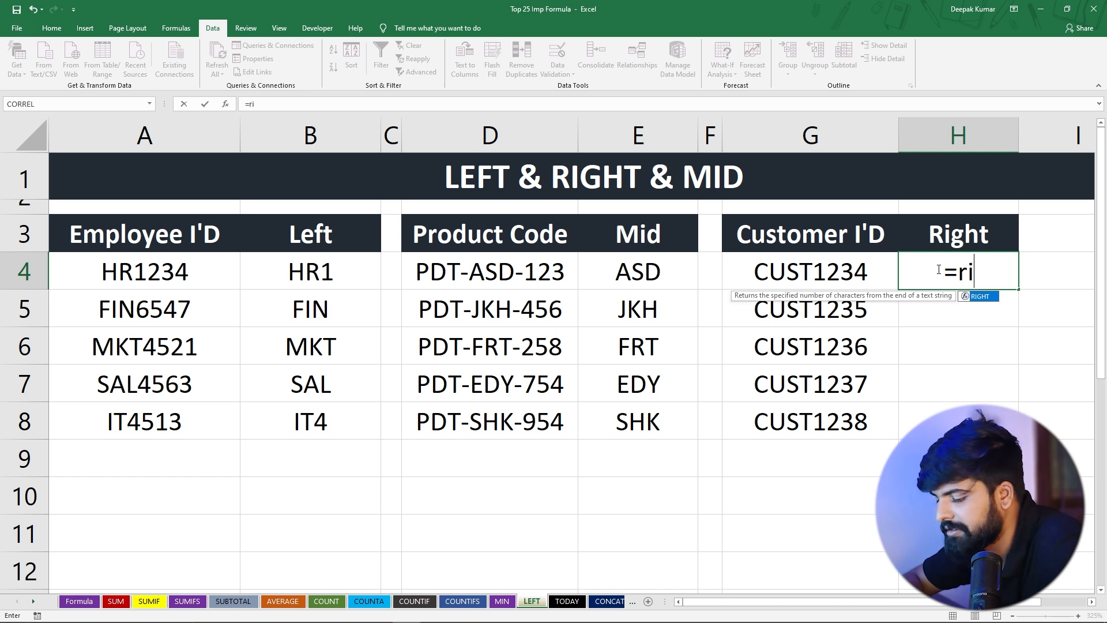
text(ght)
key(Tab)
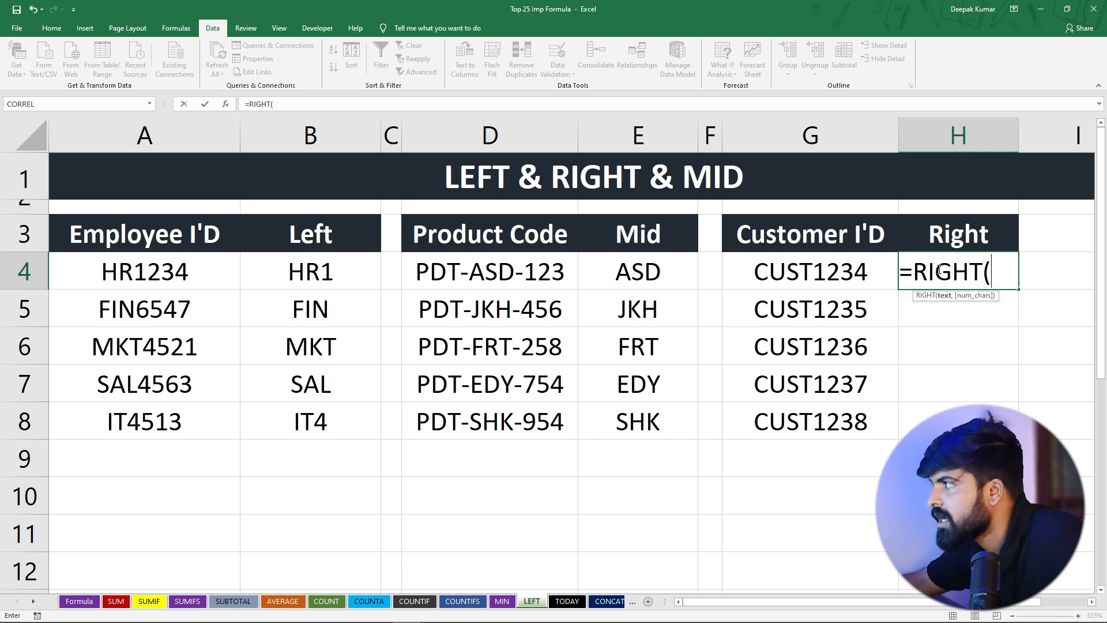
drag(847, 276, 847, 411)
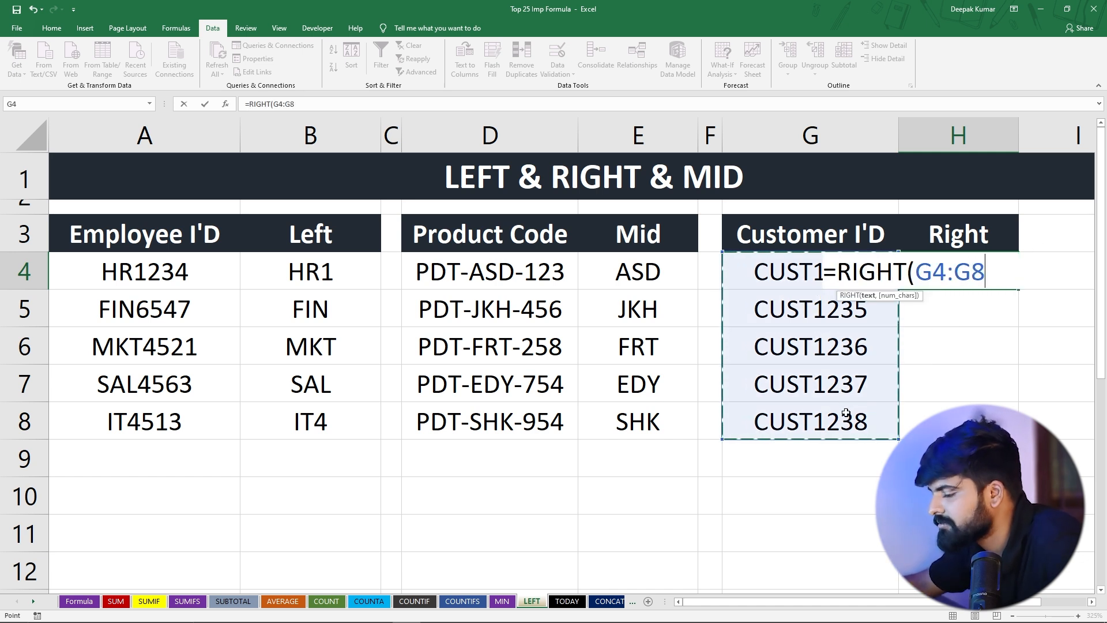
text(,)
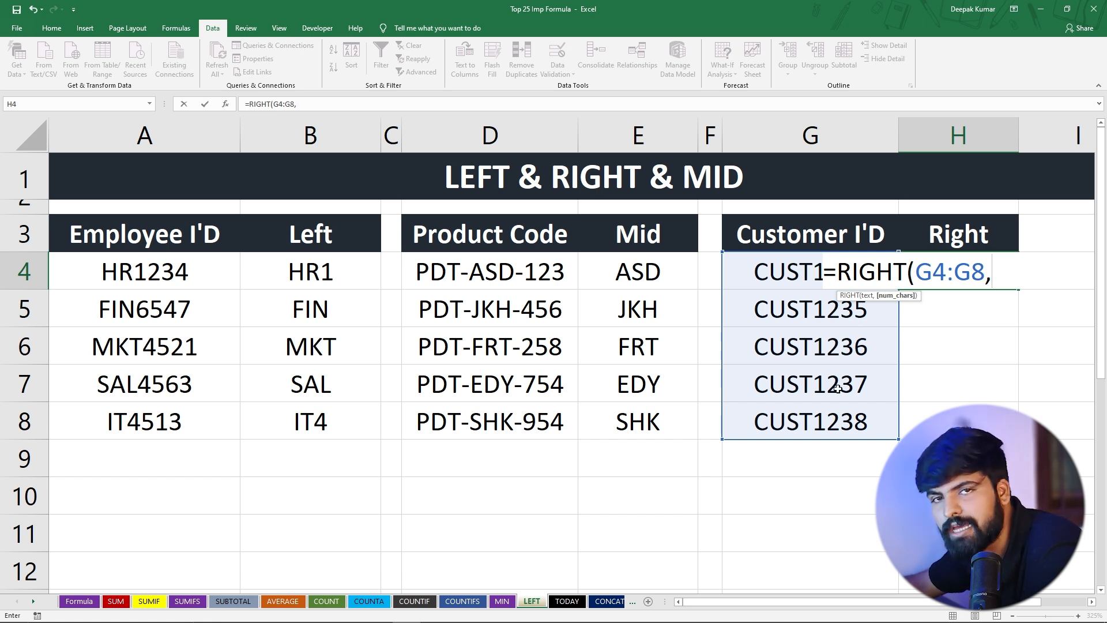
text(4)
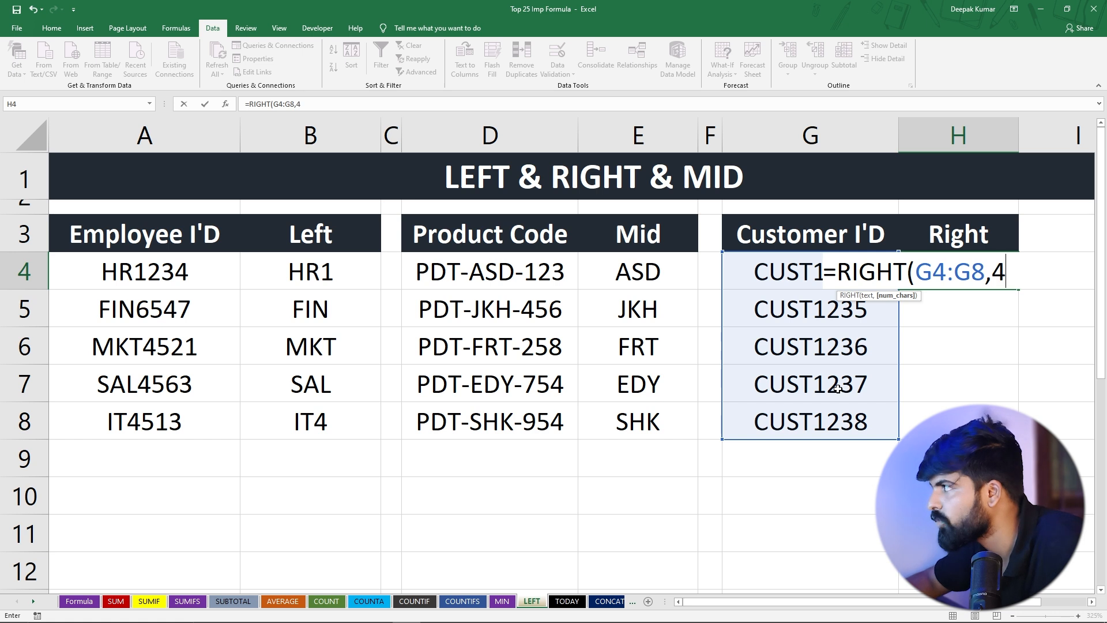
text())
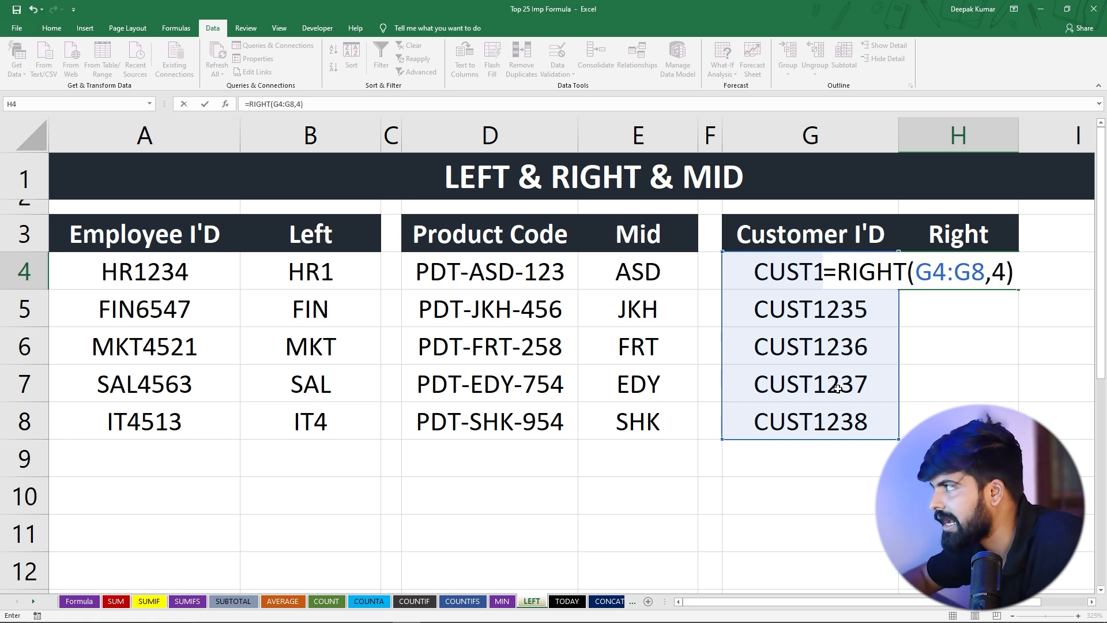
key(Return)
Fill the RIGHT formula from H4 down the Right column to H8
click(986, 277)
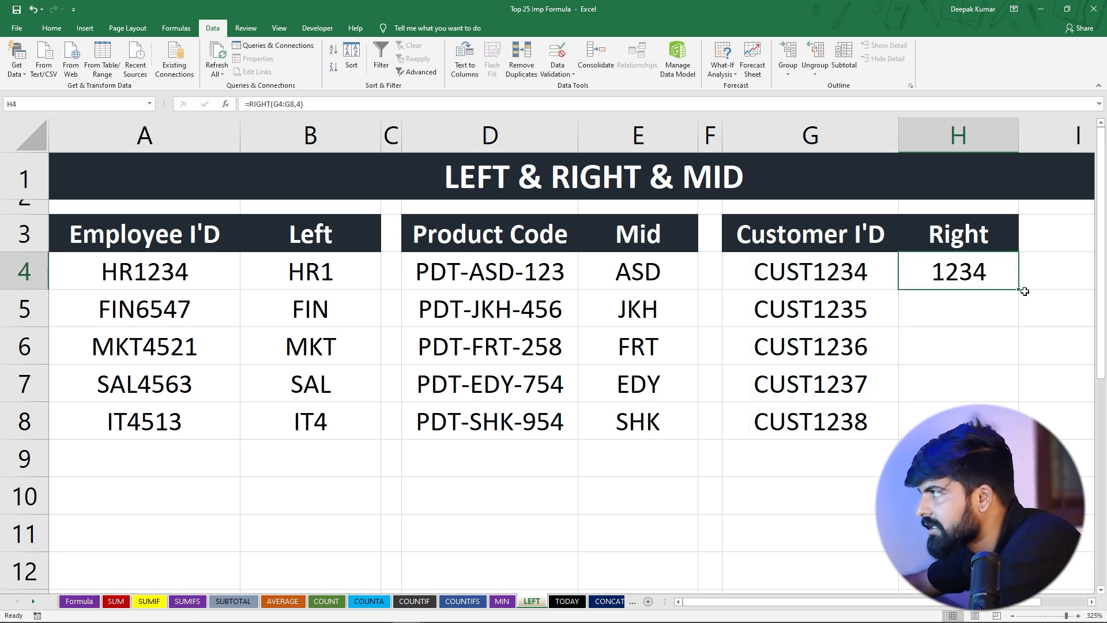
drag(1019, 292, 1018, 399)
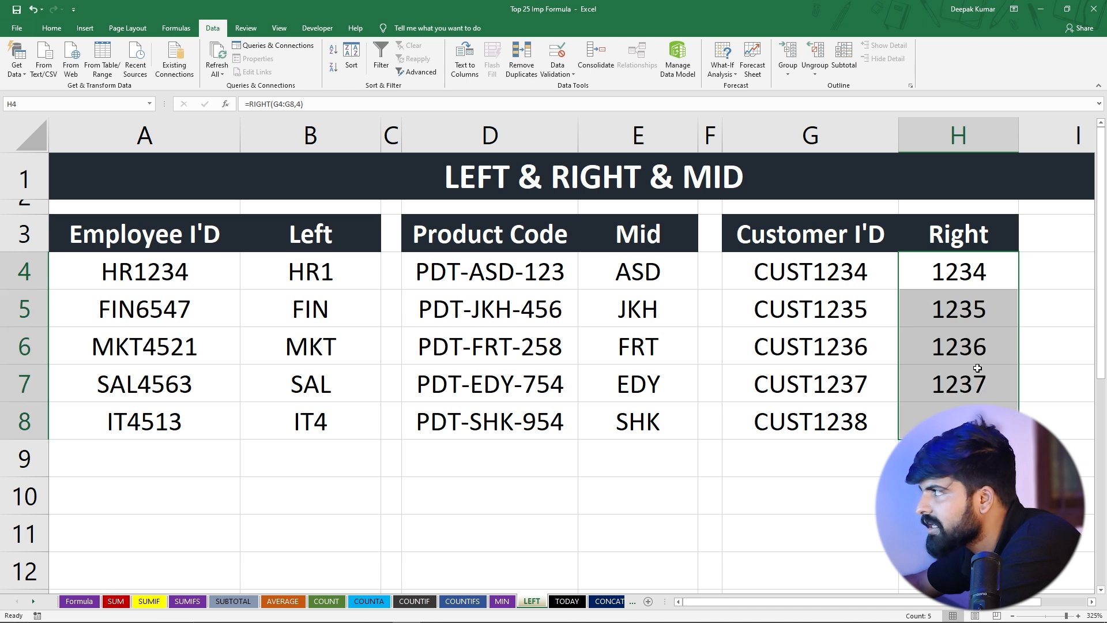
click(976, 383)
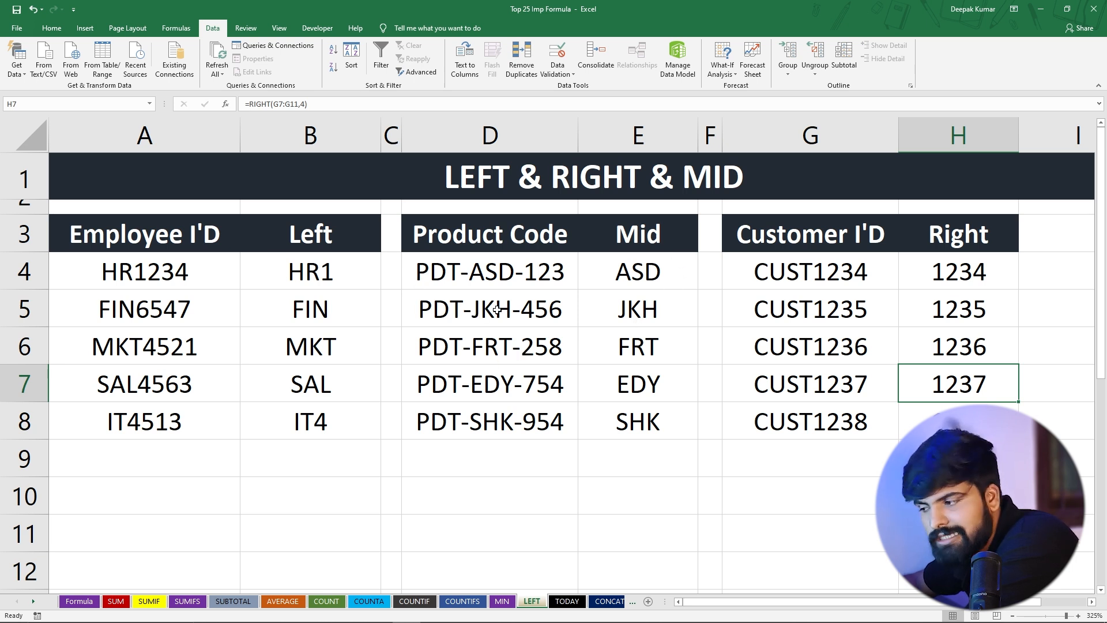
Switch to the TODAY sheet and type 17/10/200 into D6 as a manually entered date
click(567, 601)
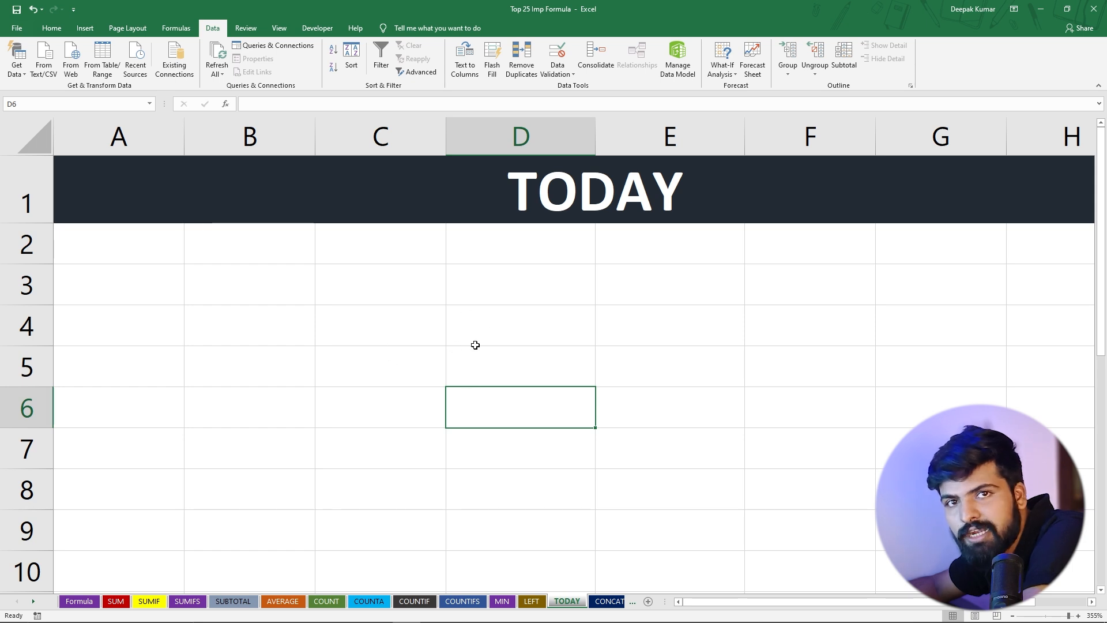
text(1)
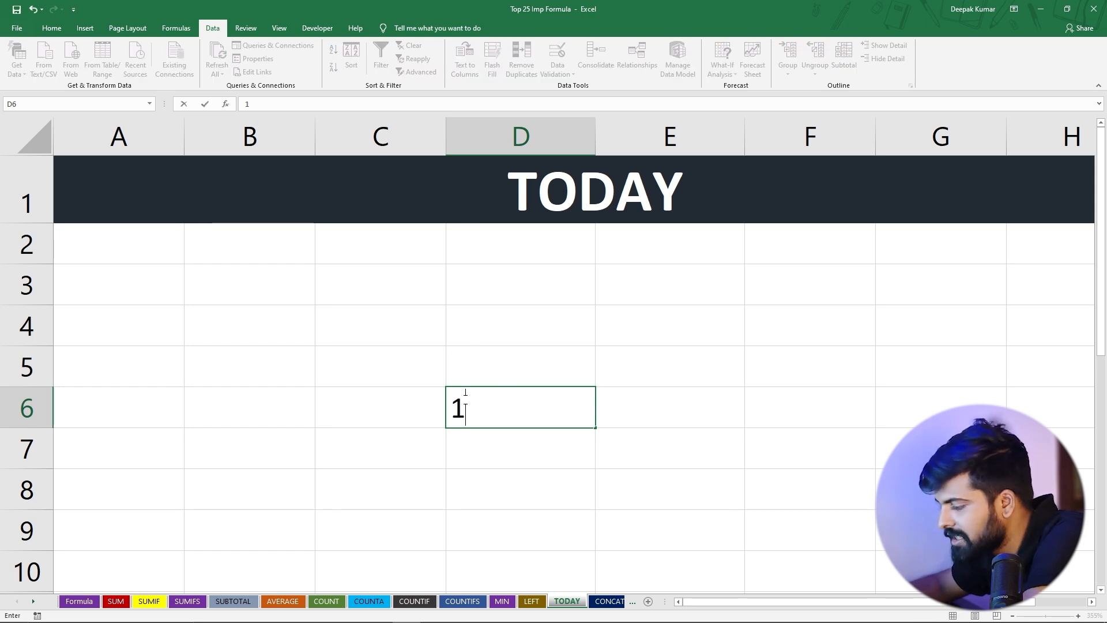
text(7/10/200)
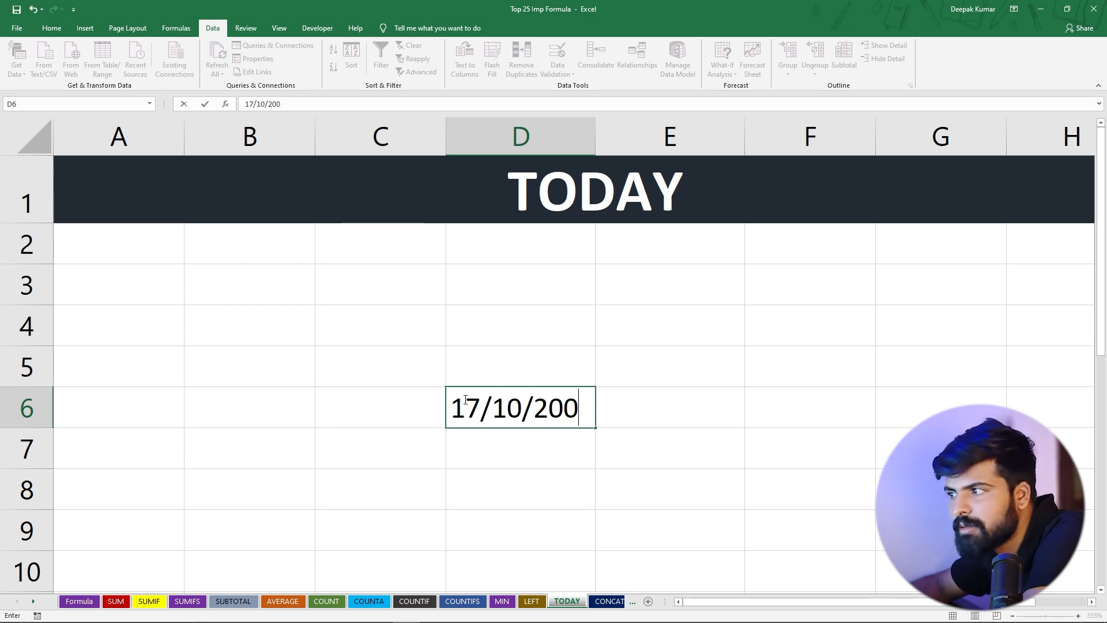
key(Return)
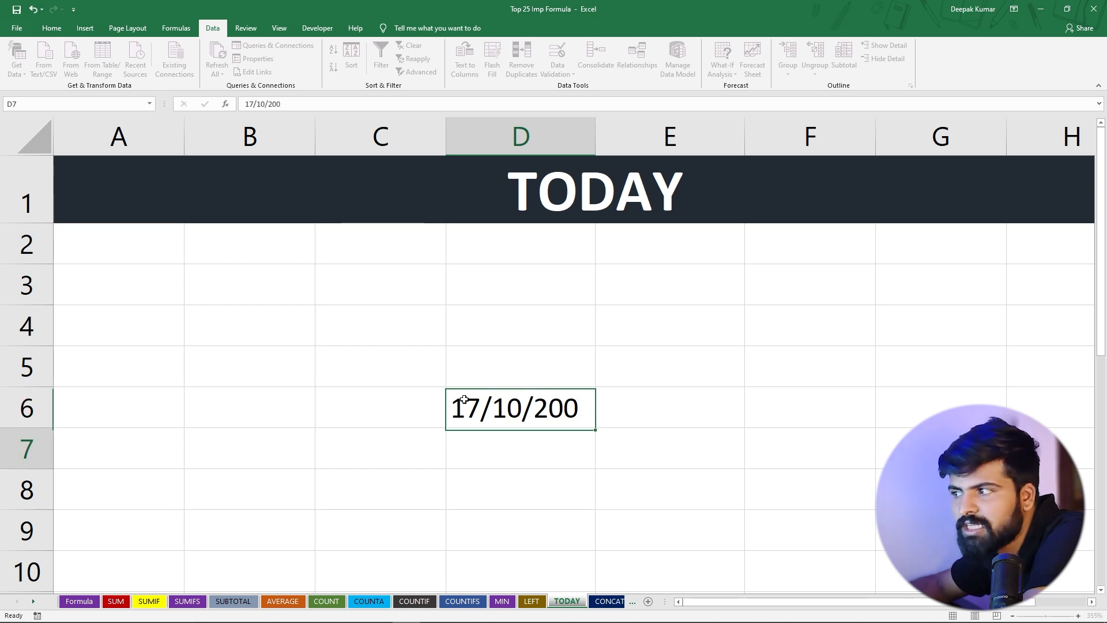
Replace the contents of D6 with the formula =TODAY()
click(510, 404)
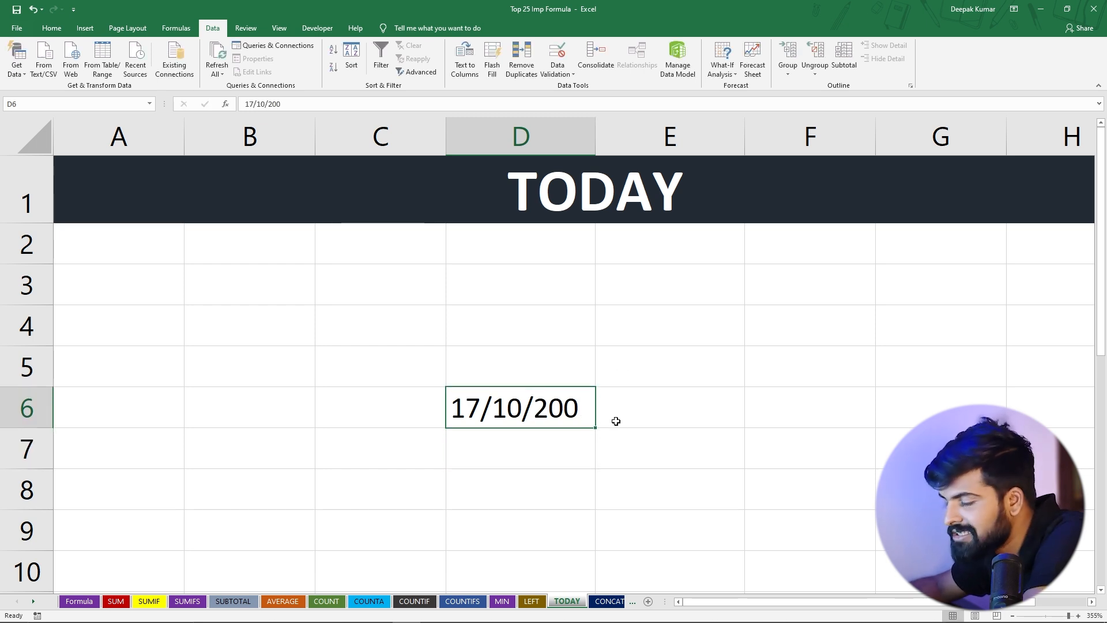
key(Delete)
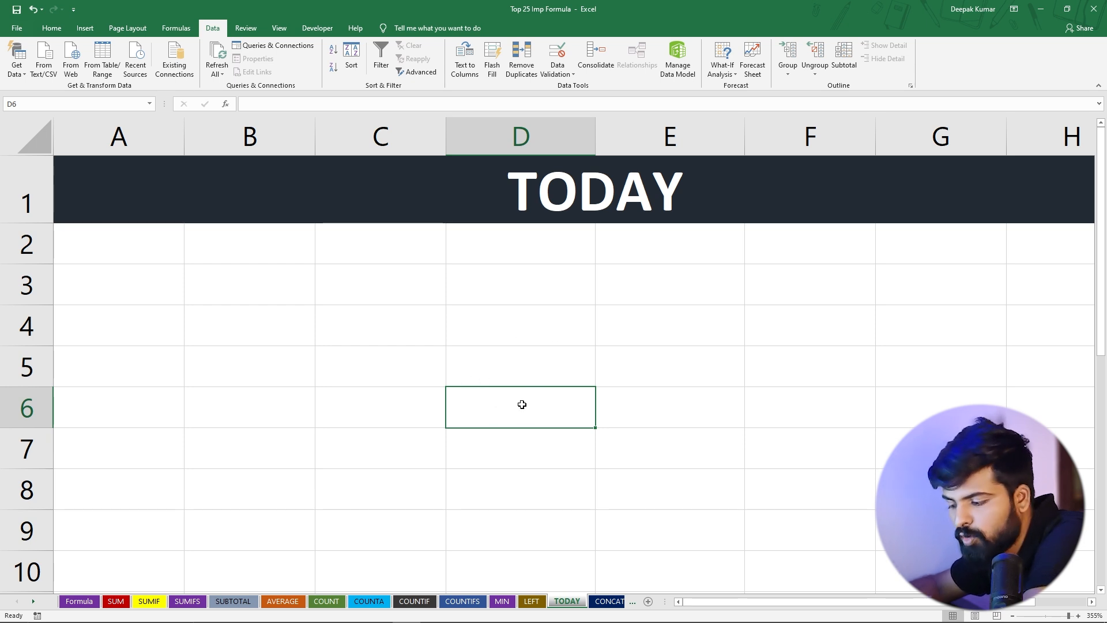
text(=)
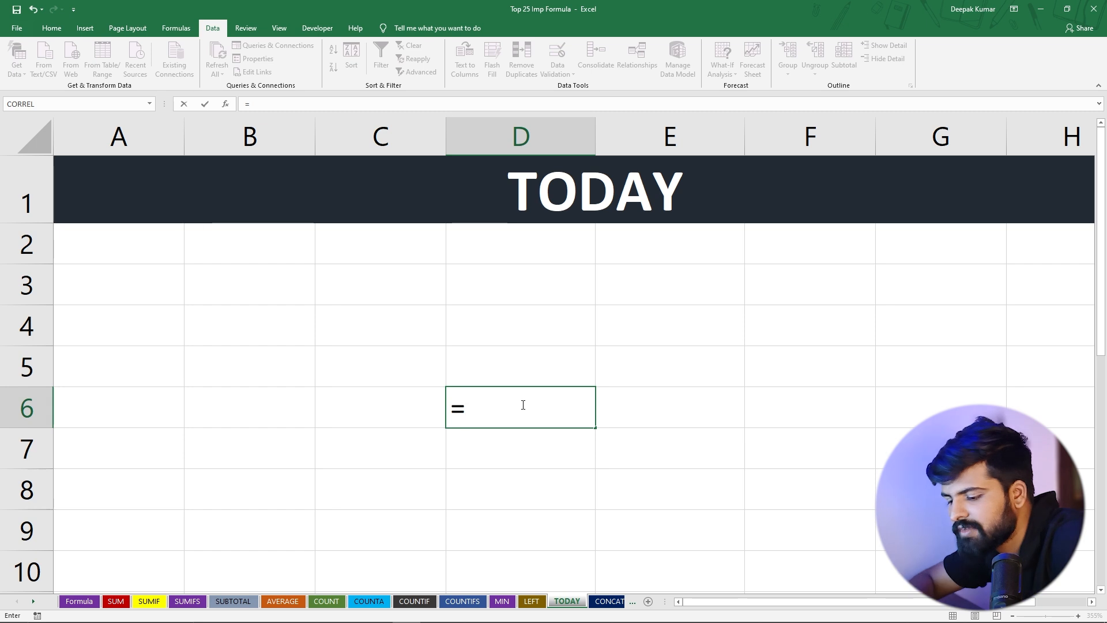
text(today)
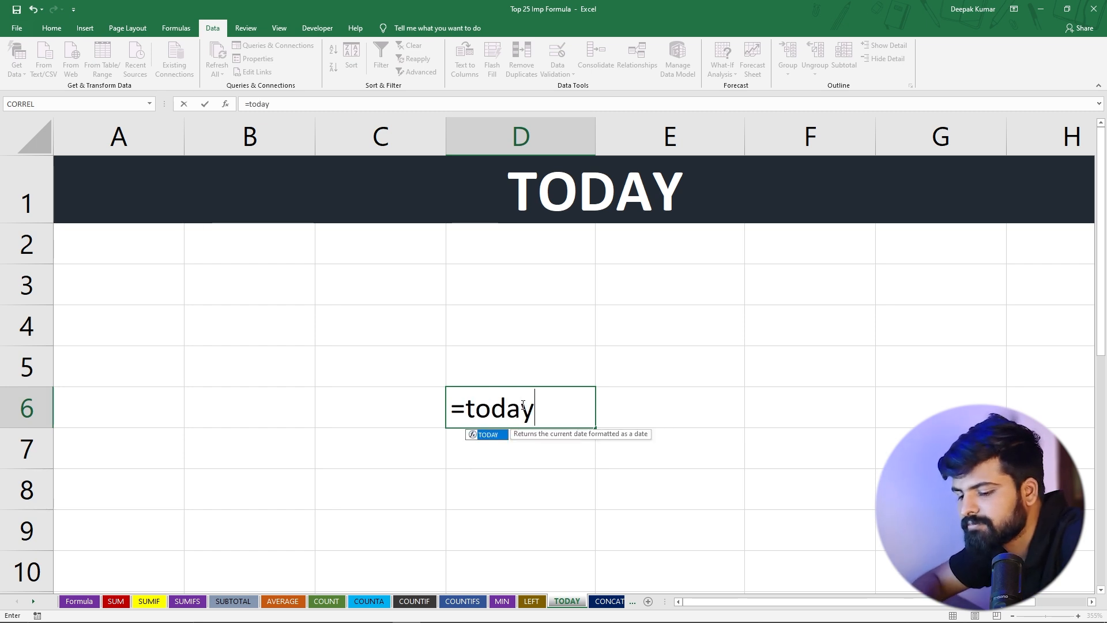
key(Tab)
text())
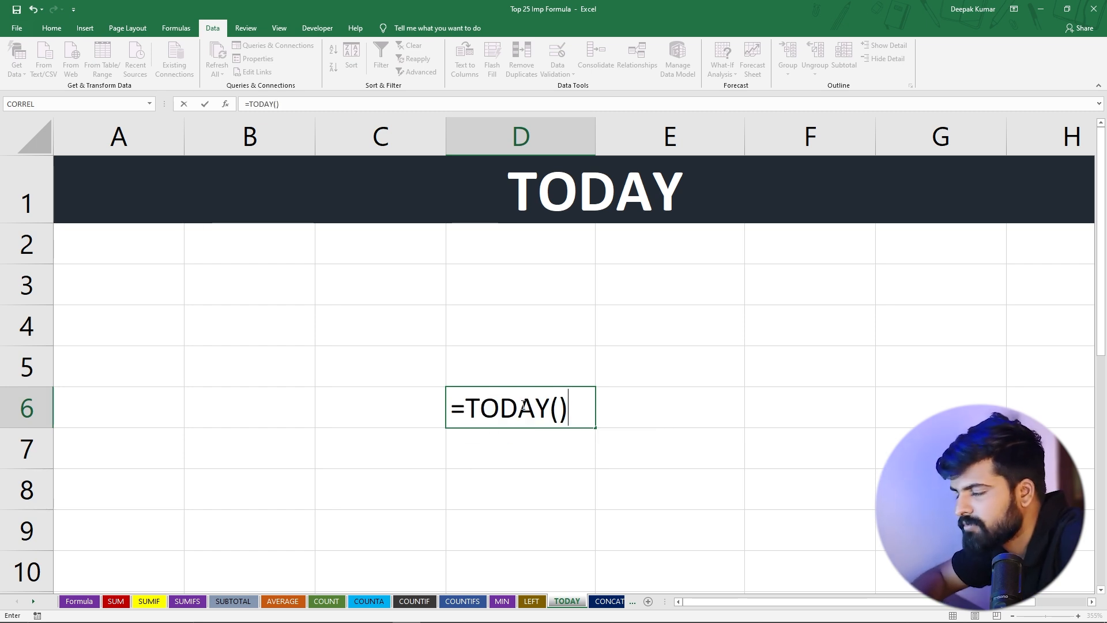
key(Return)
click(537, 396)
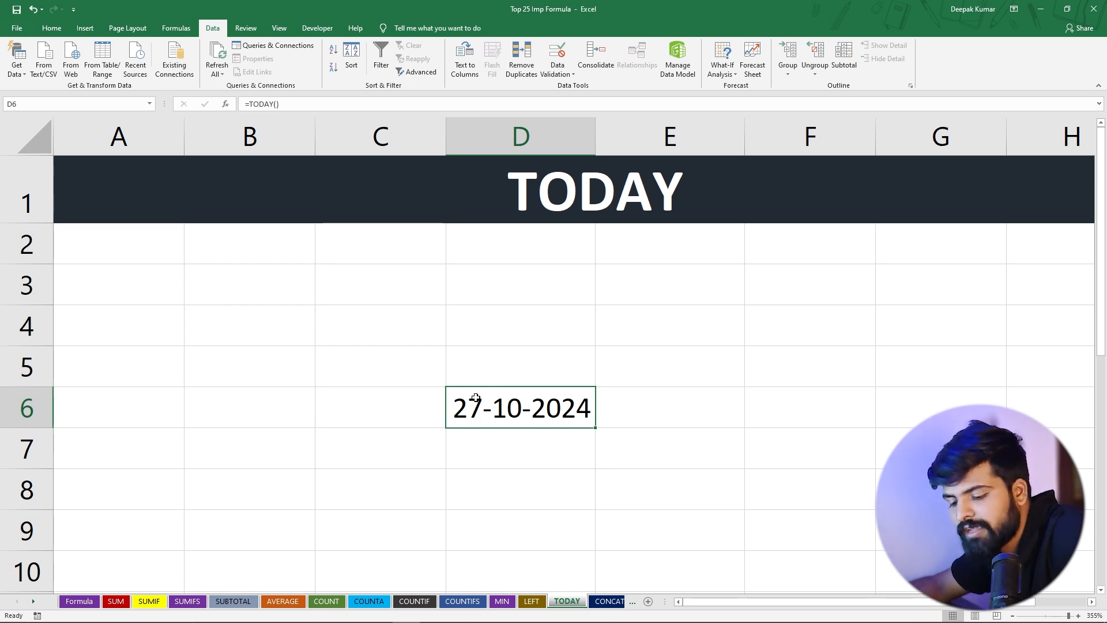
Copy D6 and paste it over itself as Values & Number Formatting to freeze the date
key(ctrl+c)
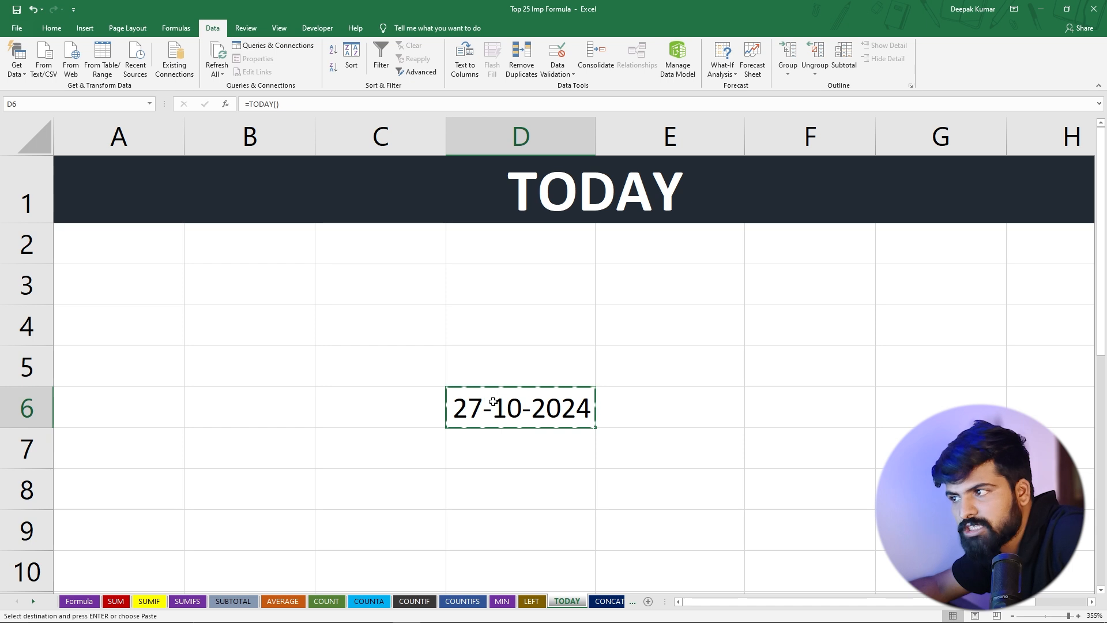
key(ctrl+v)
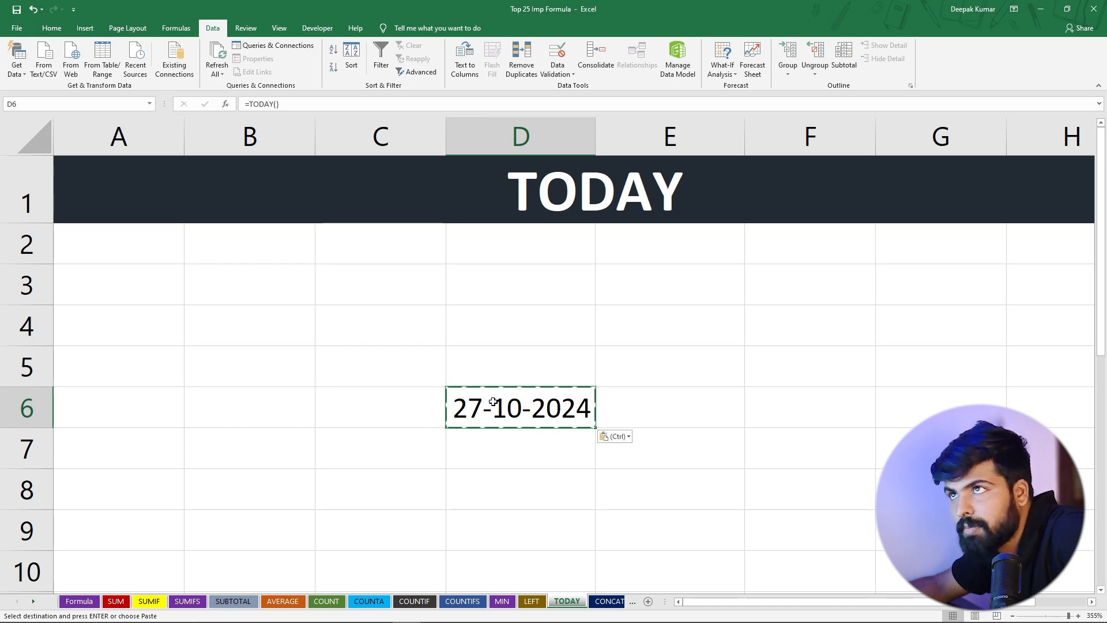
click(628, 439)
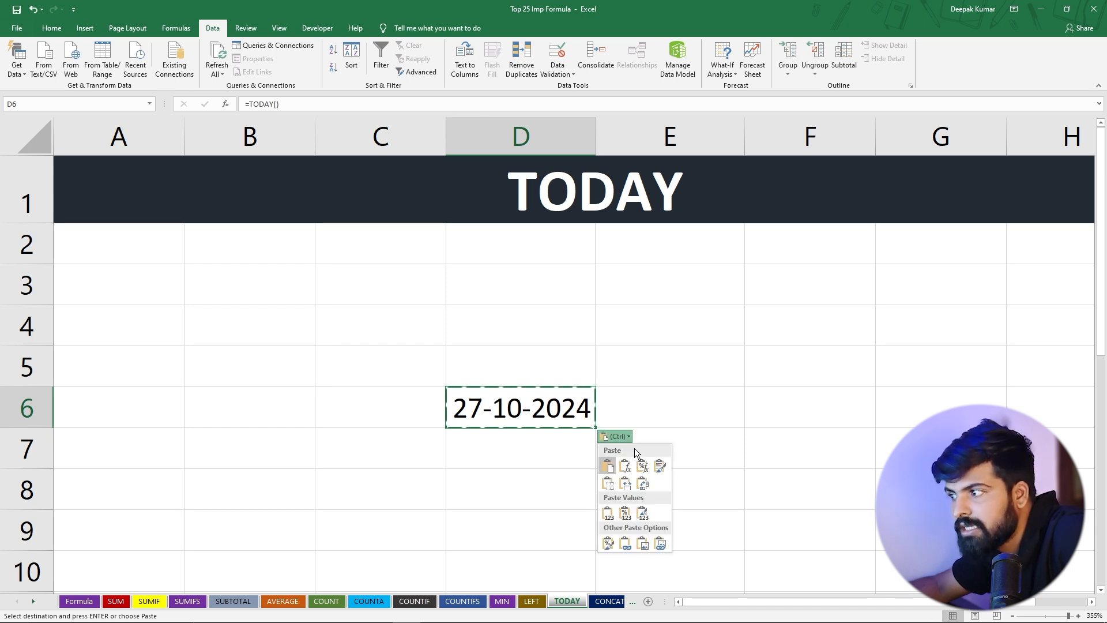
click(626, 514)
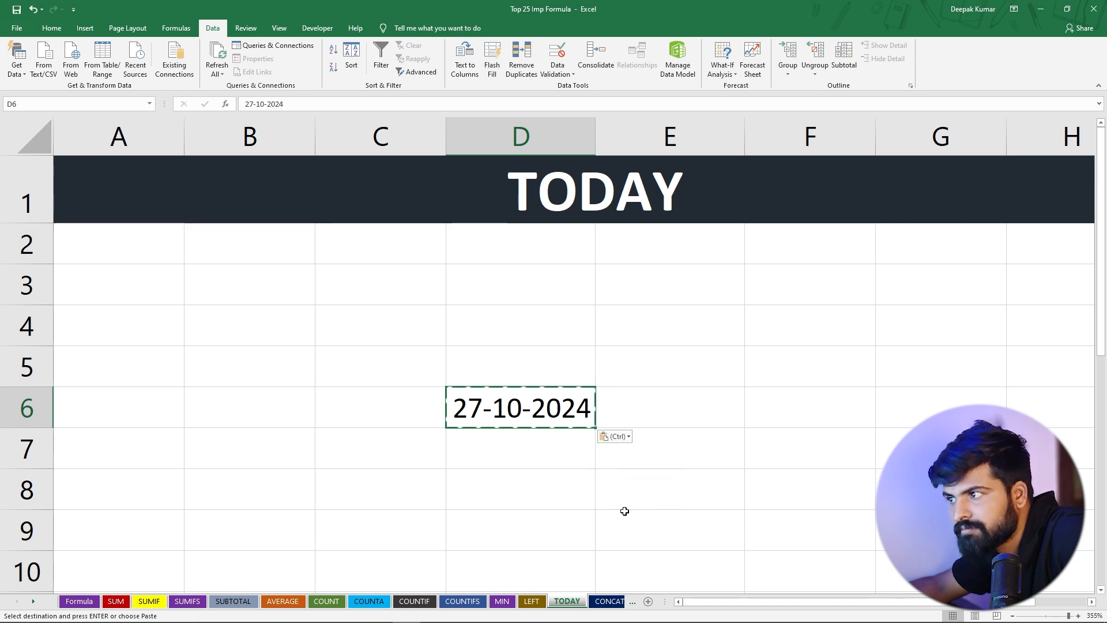
Open D6 for editing to inspect whether it now holds a fixed date value
click(534, 479)
click(495, 408)
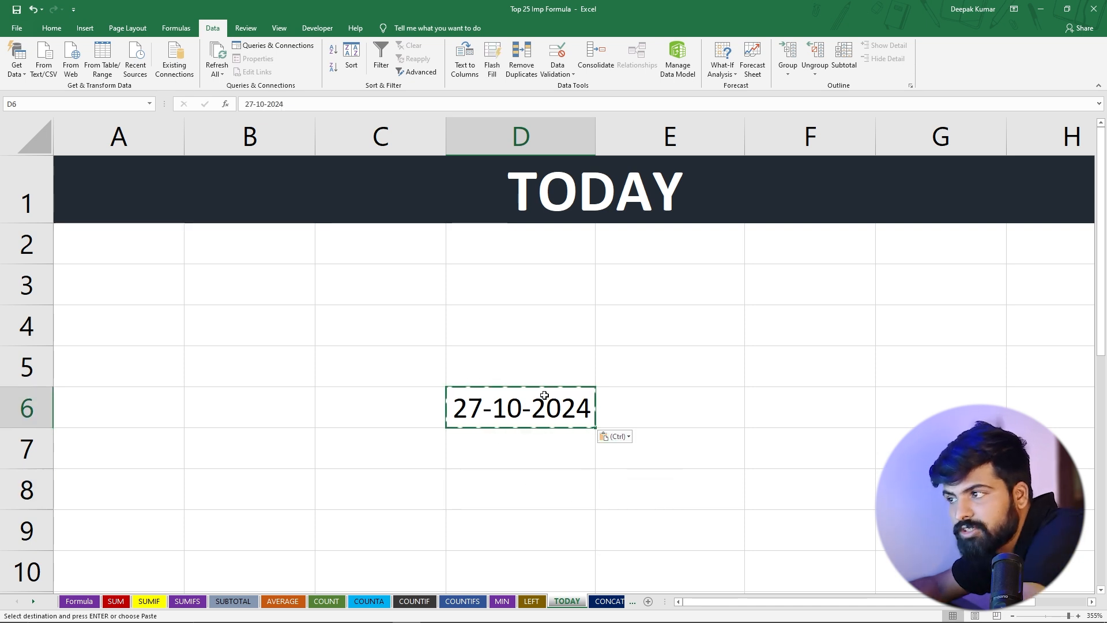
double_click(507, 408)
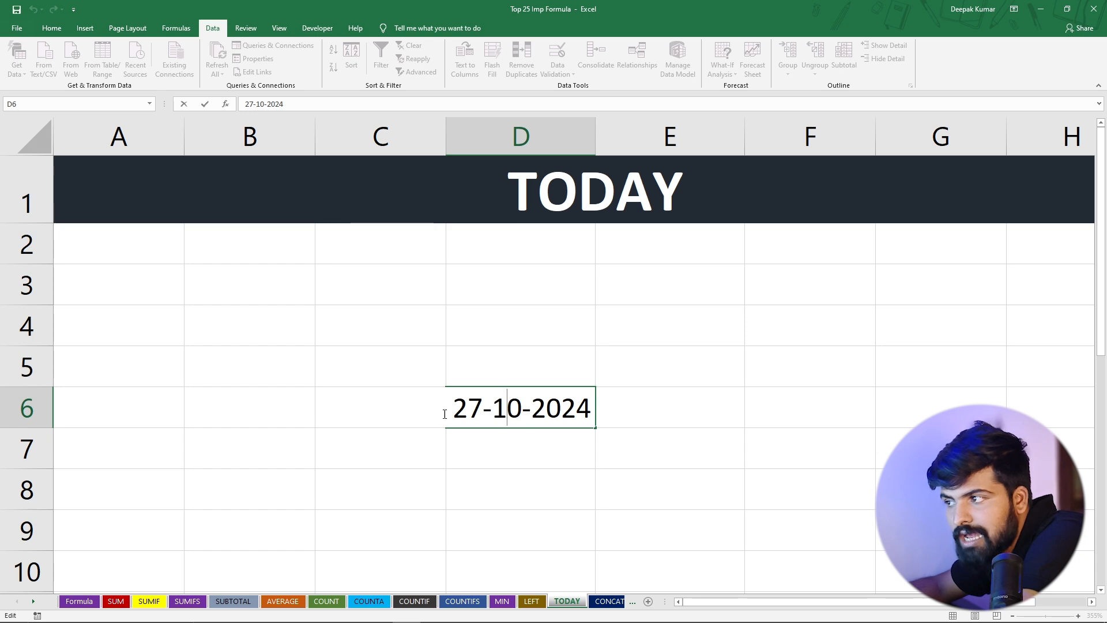
click(503, 450)
click(497, 398)
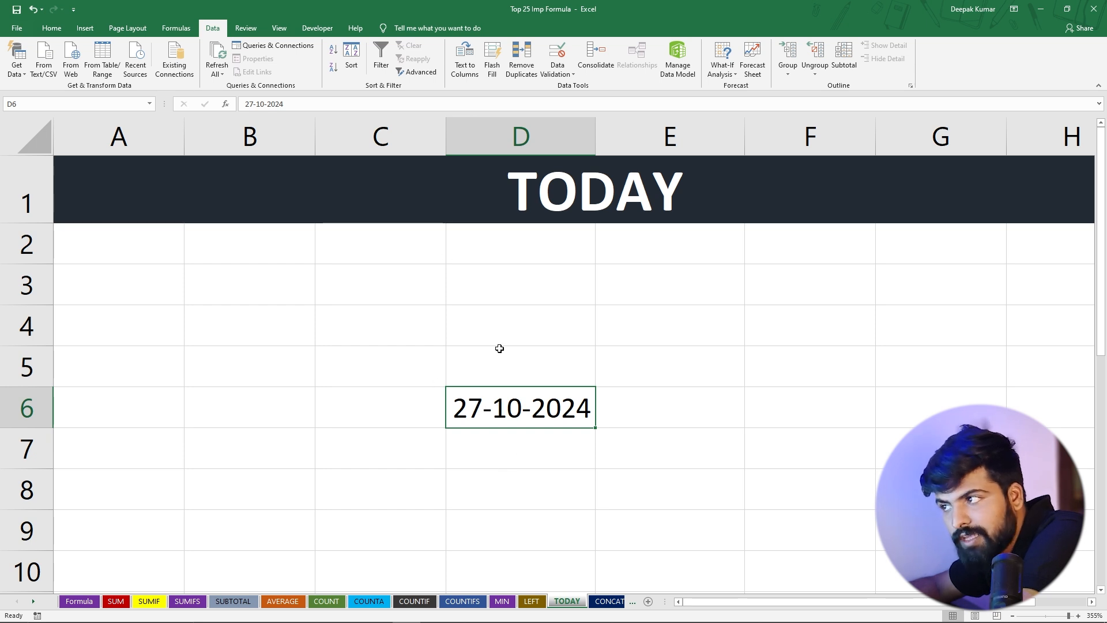
Enter =TODAY() in D5 to compare it with D6, then clear D5 again
click(485, 359)
text(=toda)
key(Tab)
text())
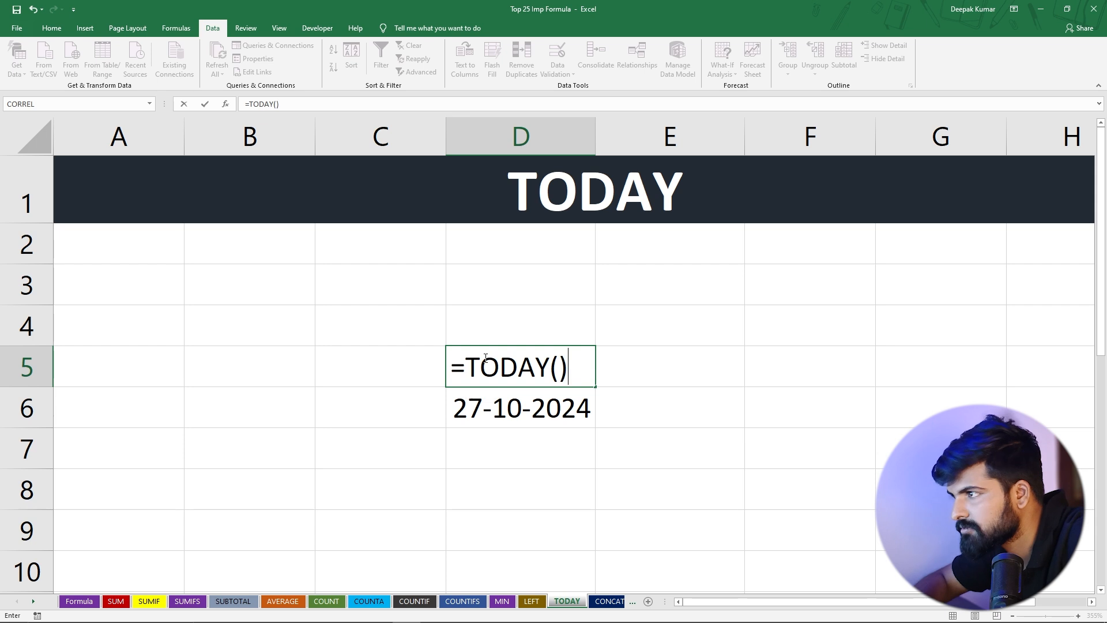
key(Return)
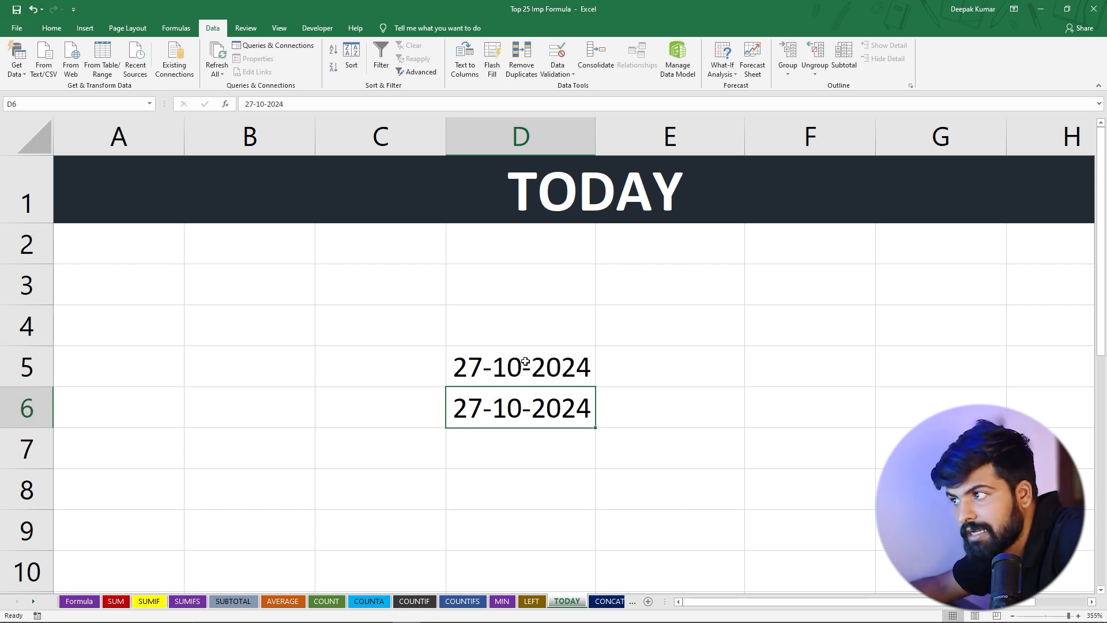
double_click(509, 365)
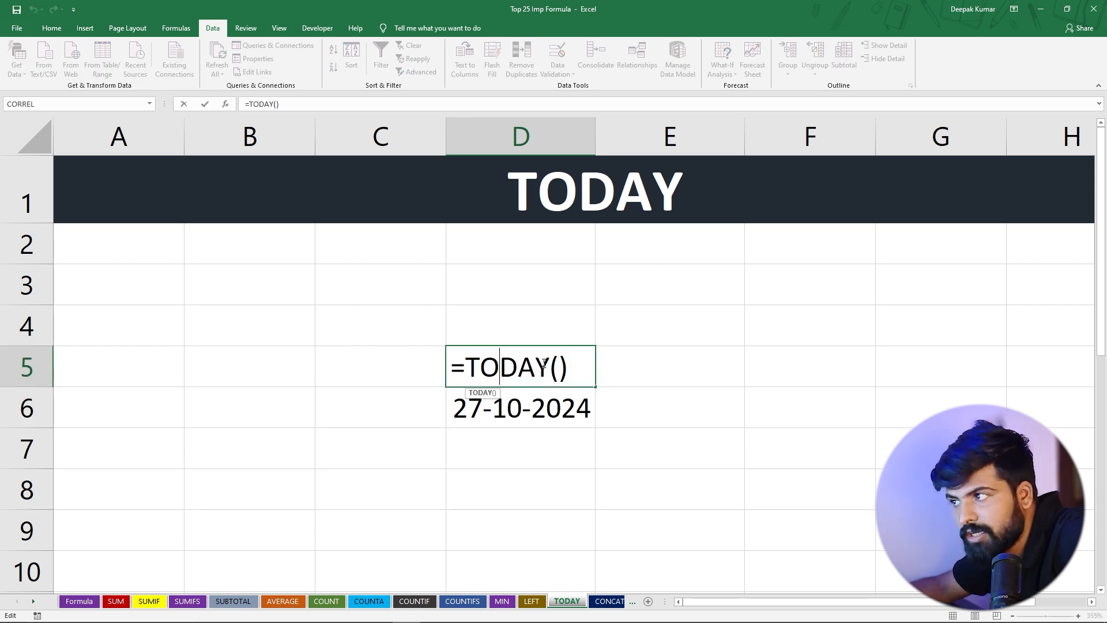
click(526, 411)
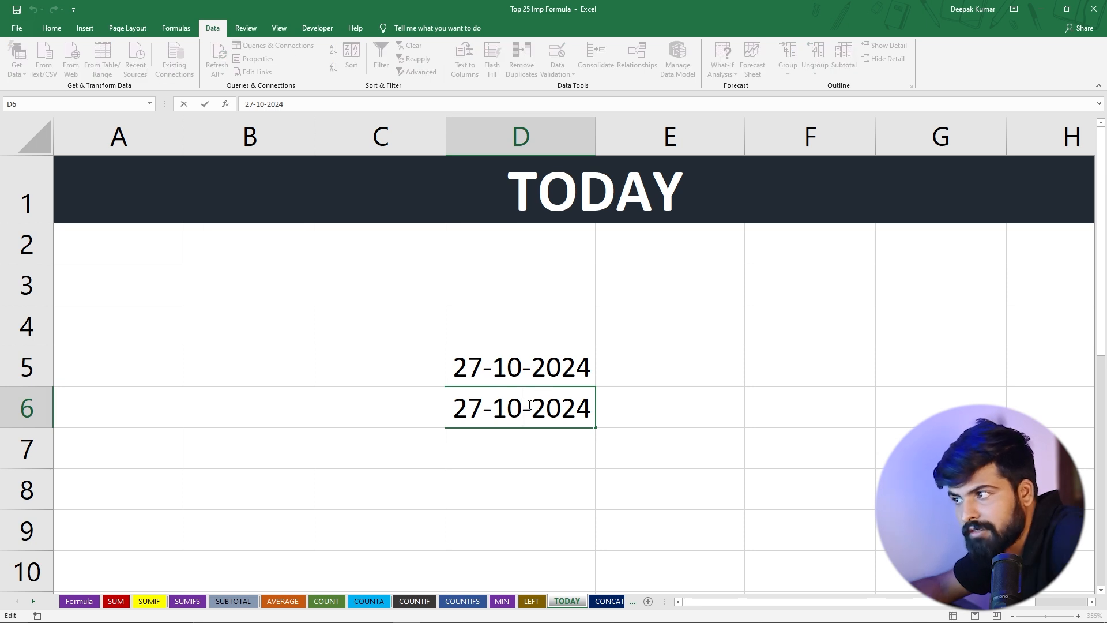
click(498, 365)
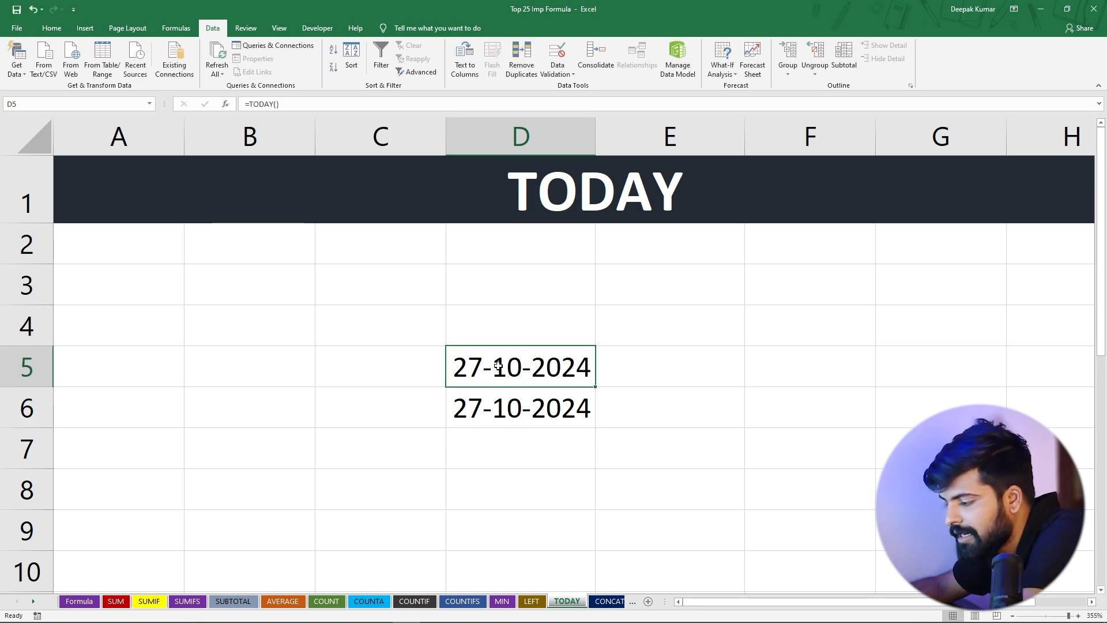
key(Delete)
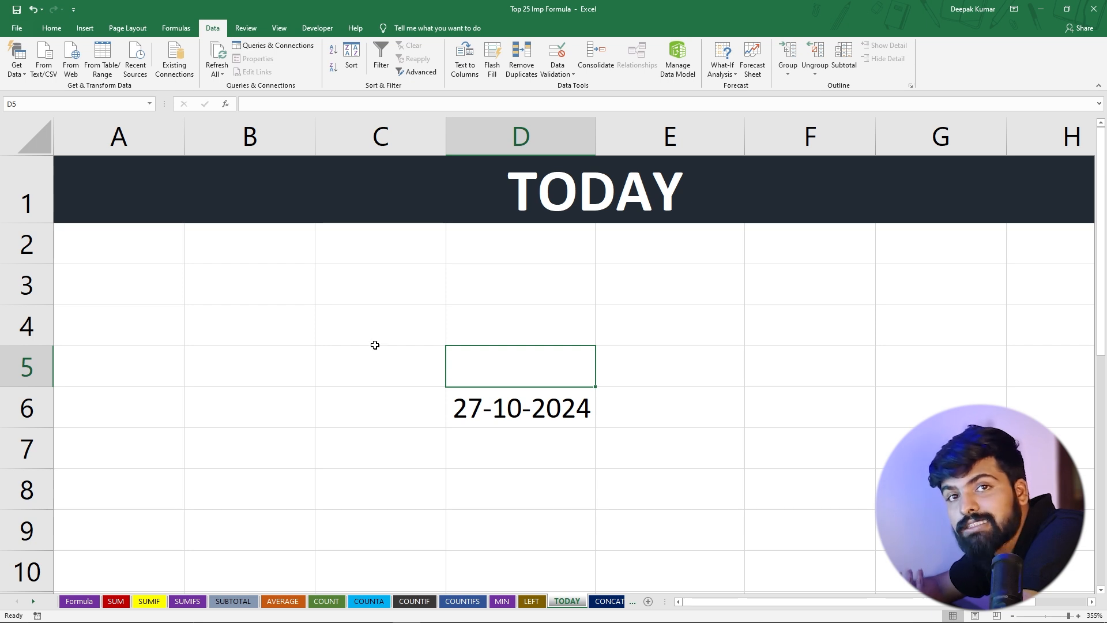
Enter the formula =TODAY()+50 in E6 to show the date 50 days from today
click(685, 404)
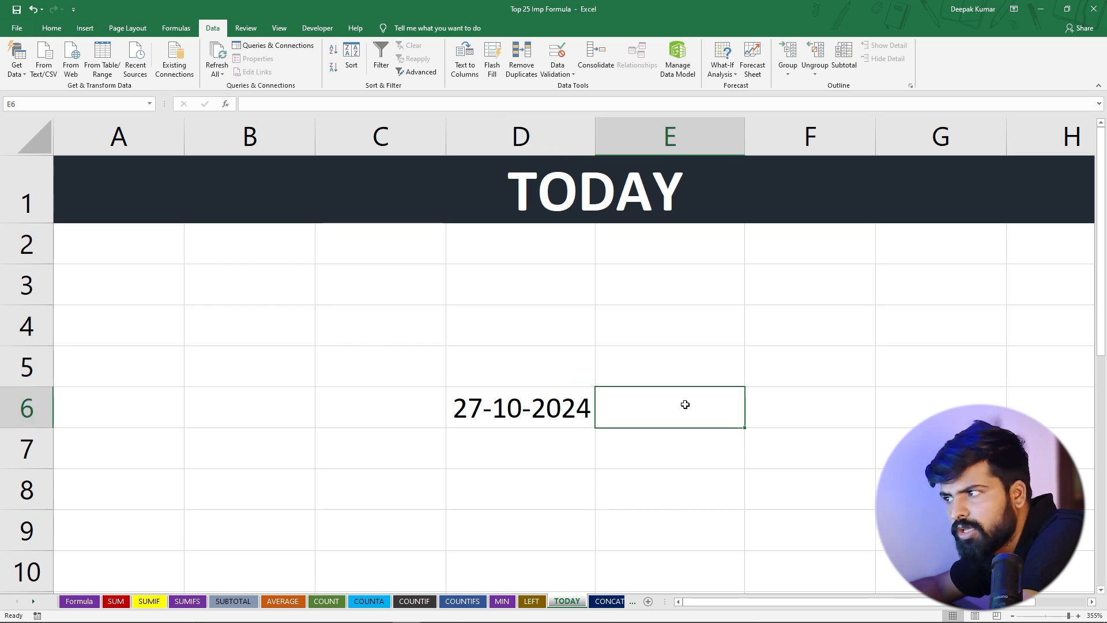
text(=)
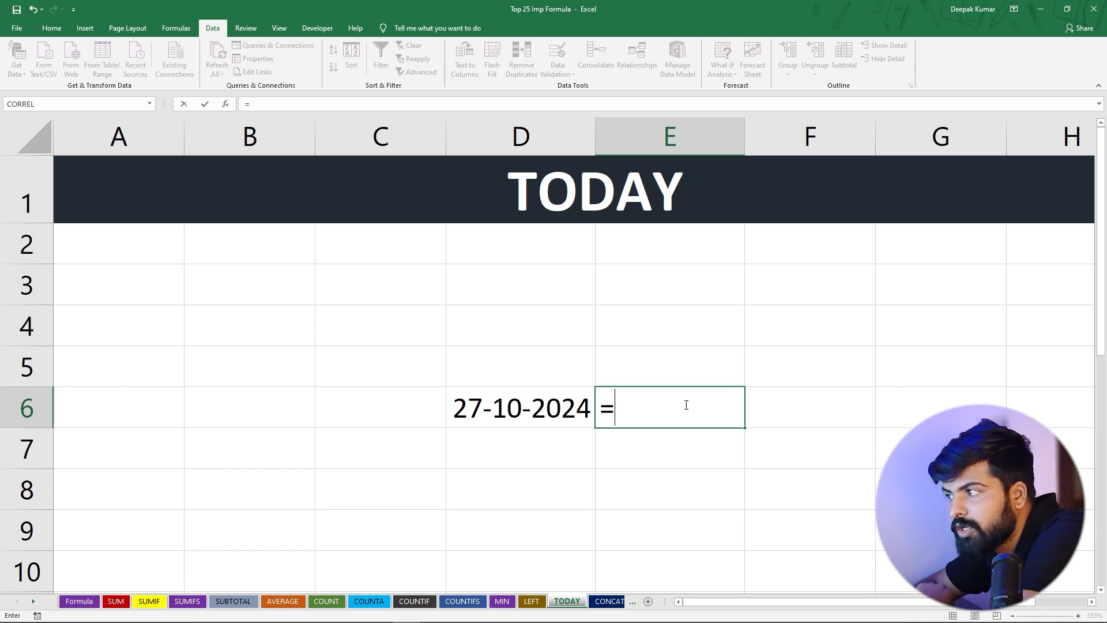
text(today)
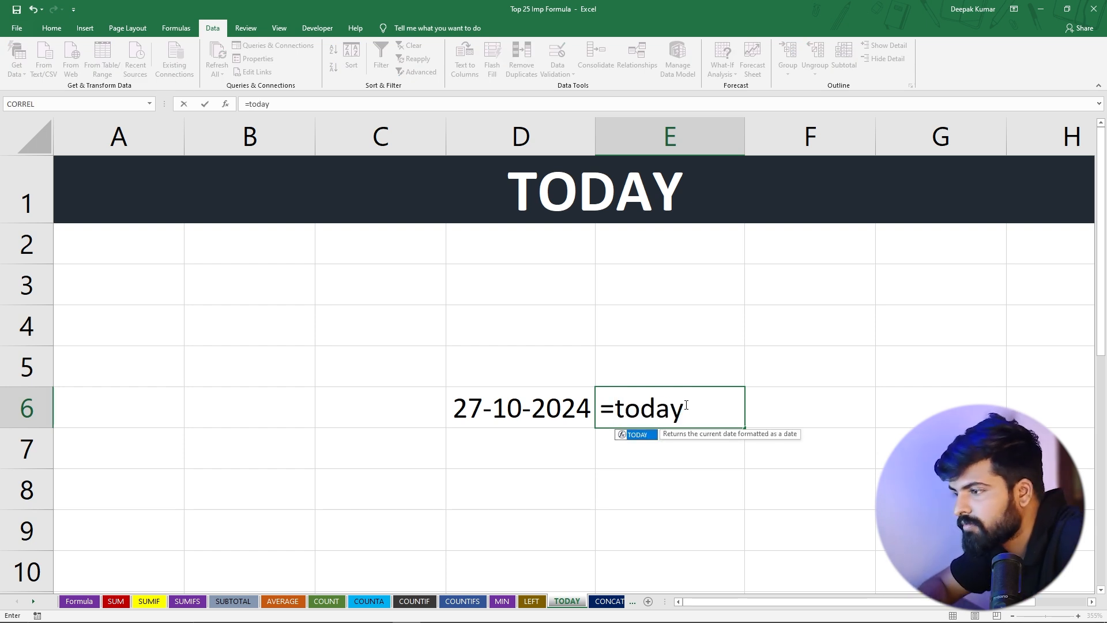
key(Tab)
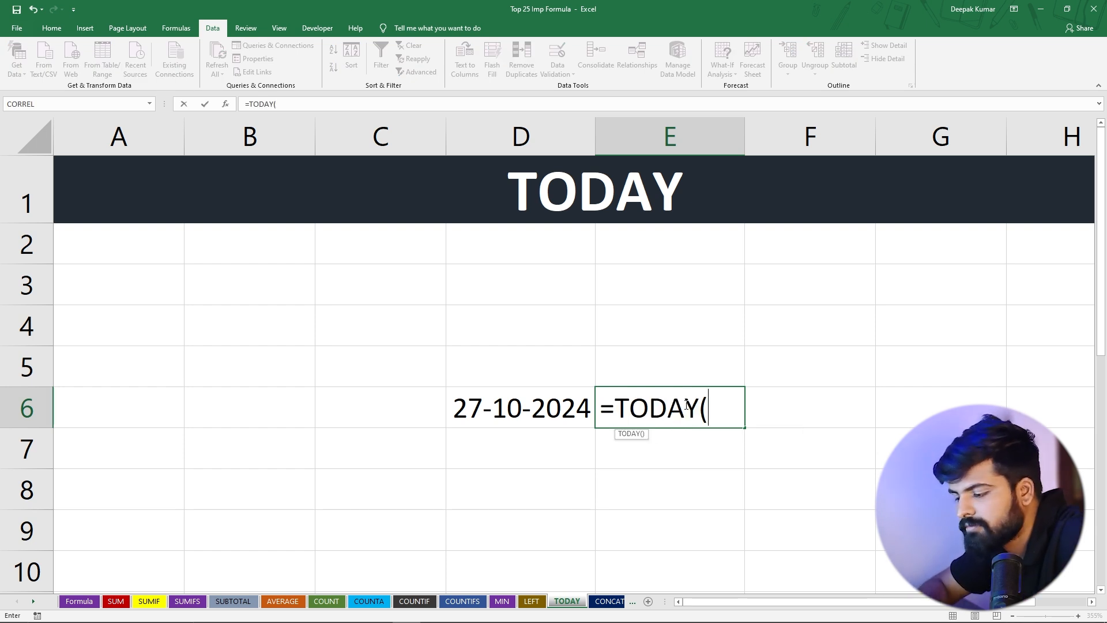
text()+)
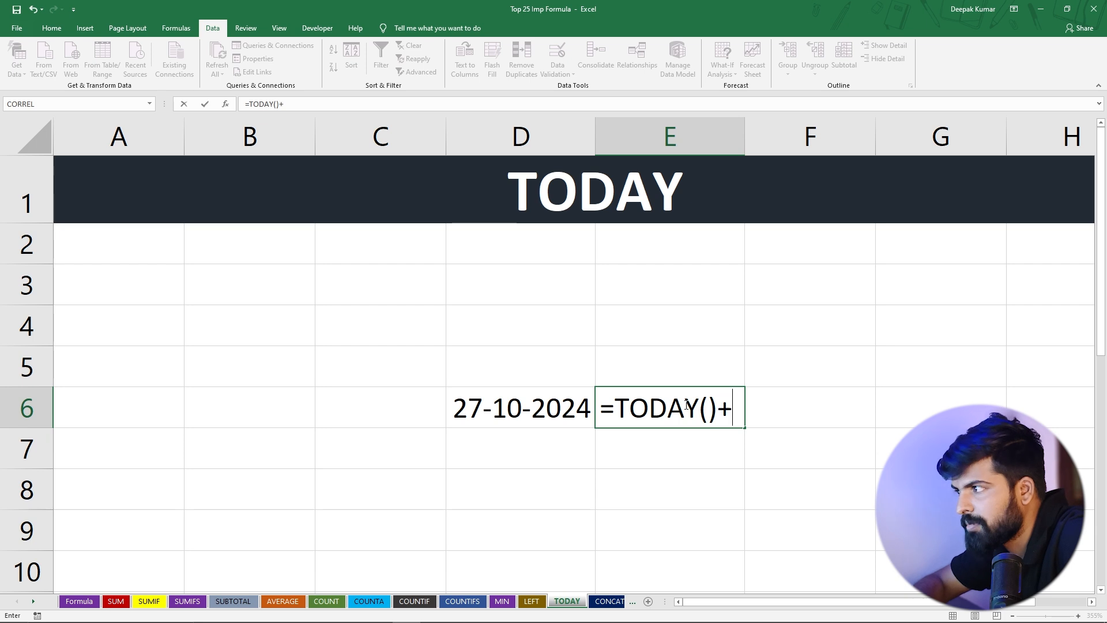
text(50)
key(Return)
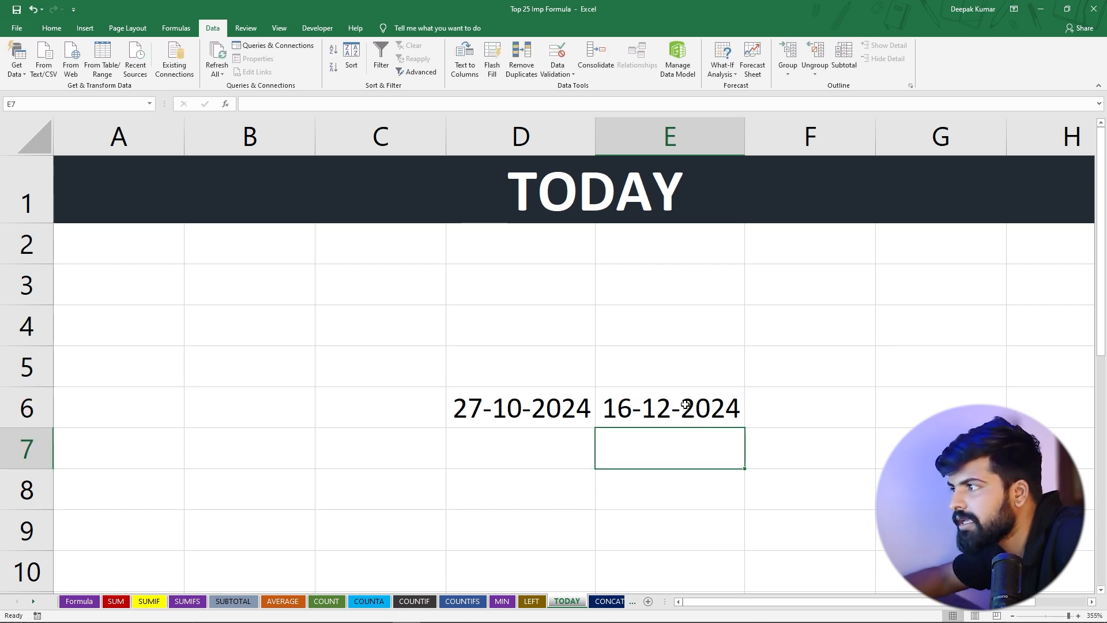
click(667, 407)
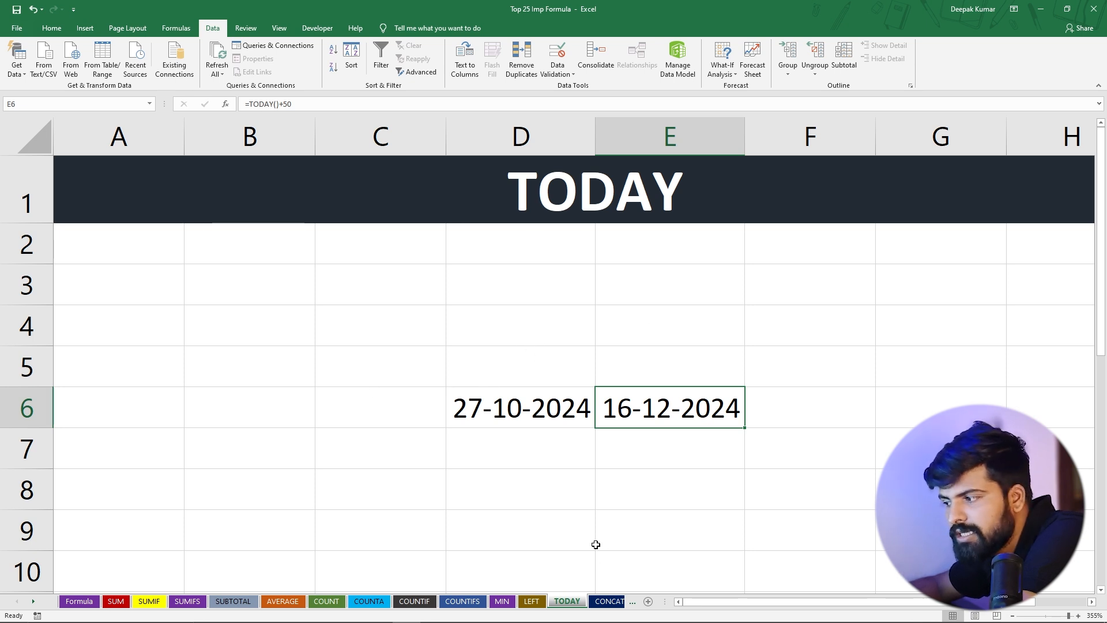
On the CONCATENATE sheet, enter =CONCATENATE(A4,B4) in C4 to join first and last name
click(608, 602)
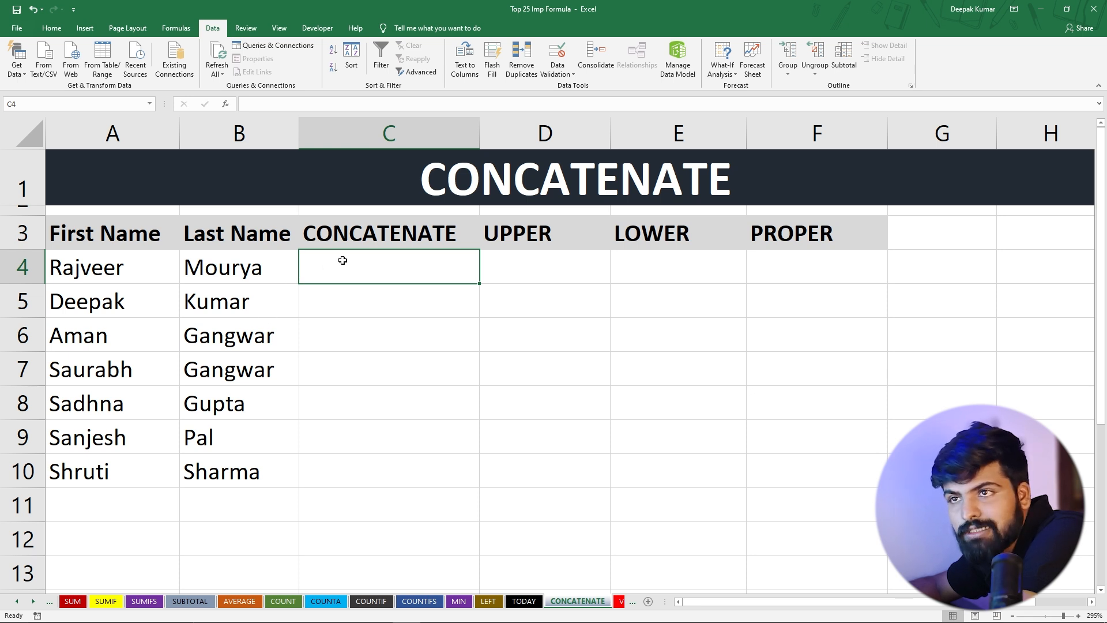
drag(114, 265, 120, 459)
drag(214, 278, 250, 472)
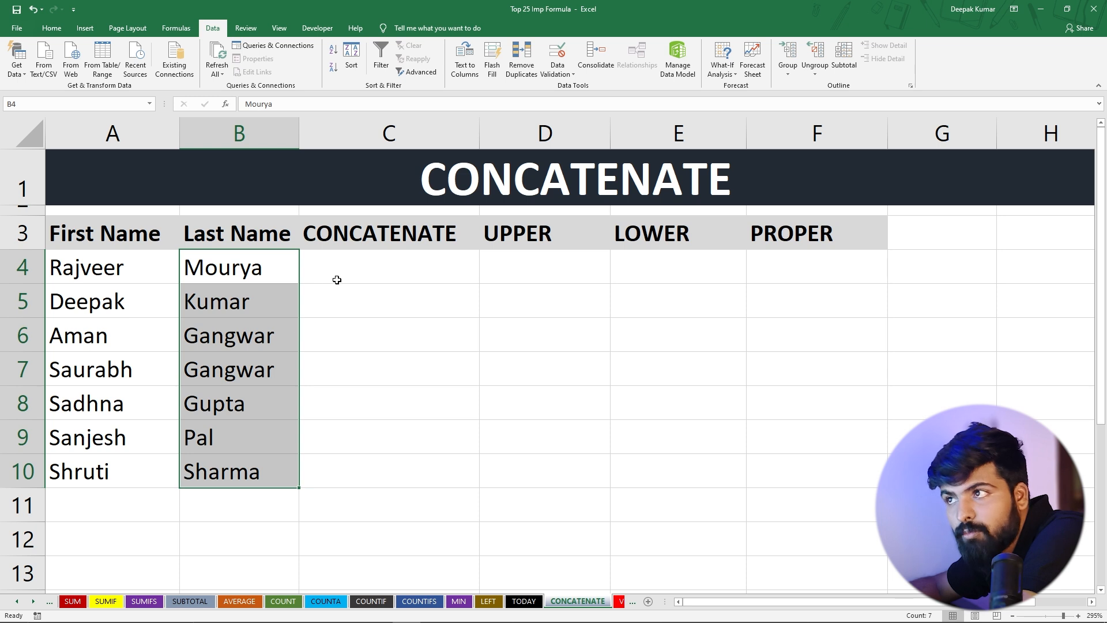
click(354, 269)
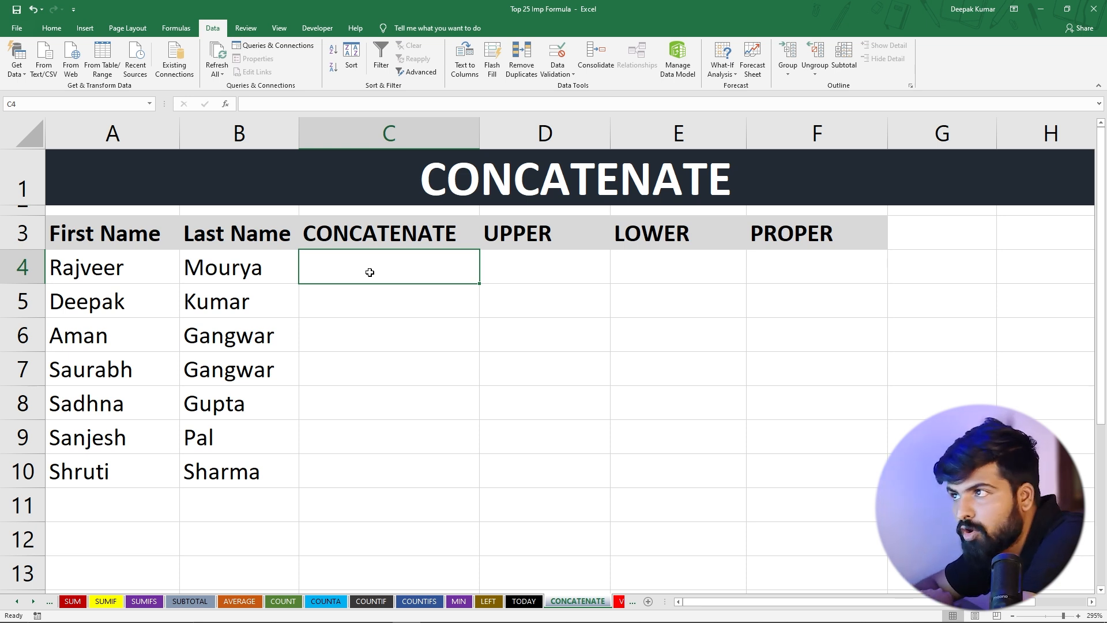
text(=con)
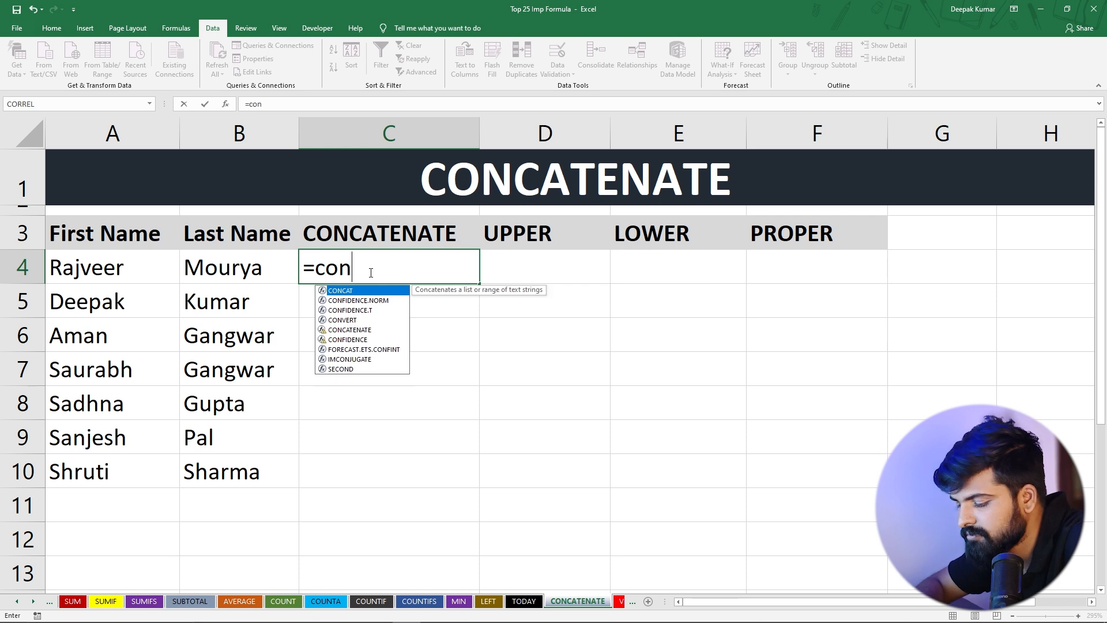
text(c)
key(Escape)
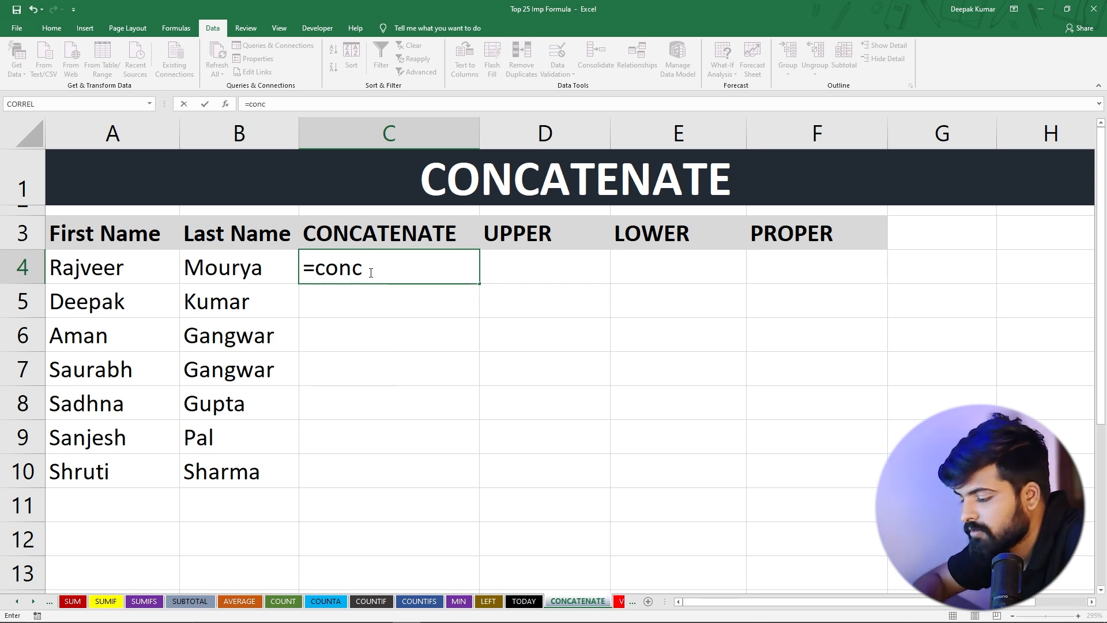
key(BackSpace)
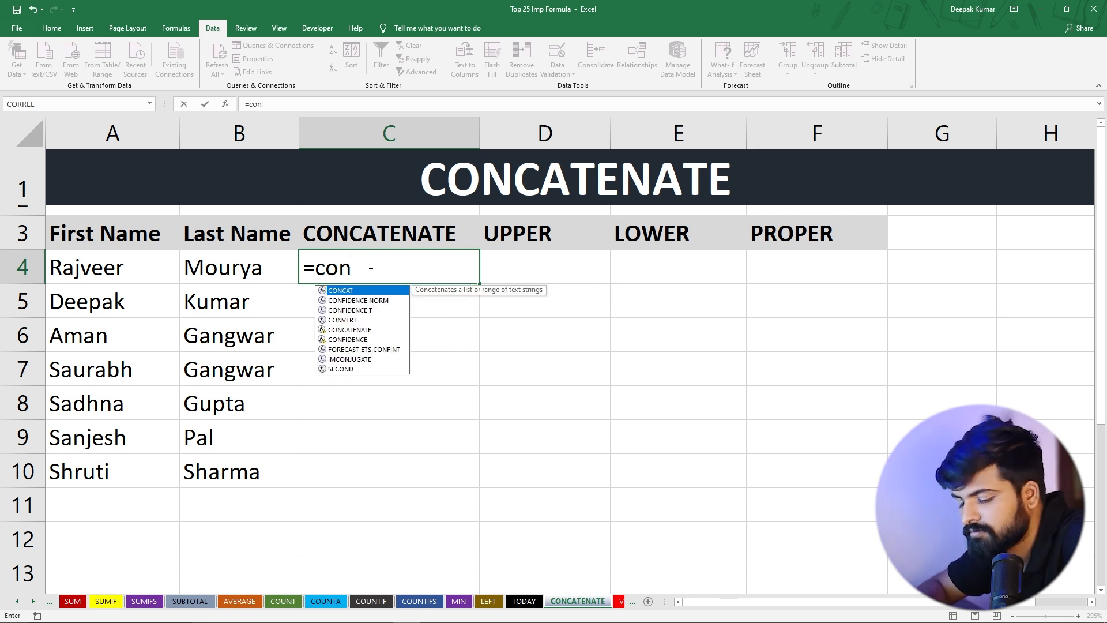
text(CAT)
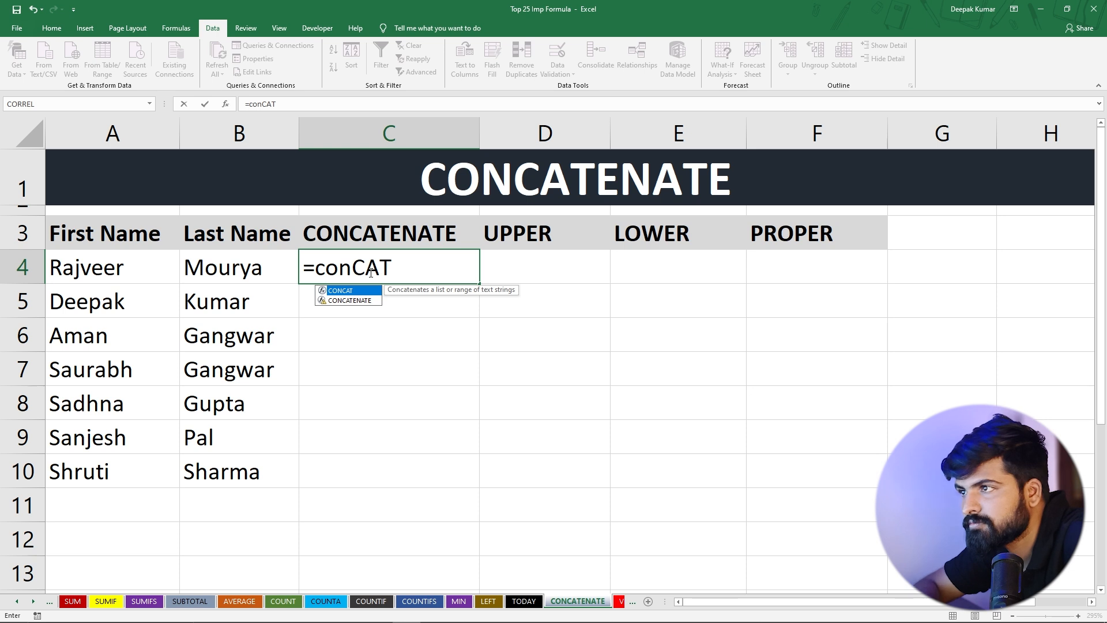
key(Down)
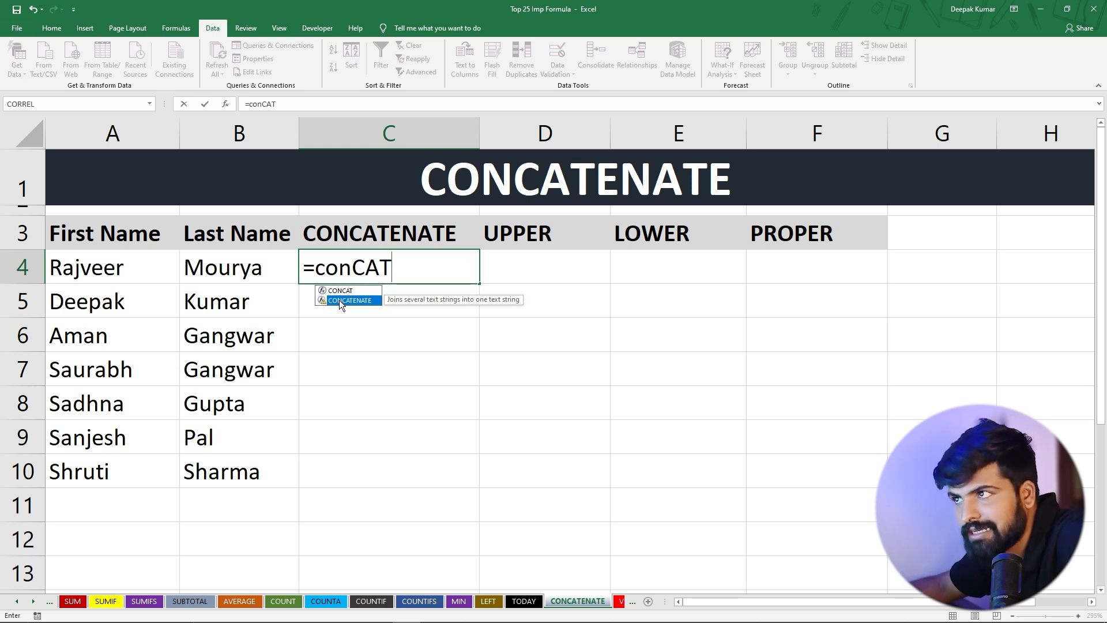
key(Tab)
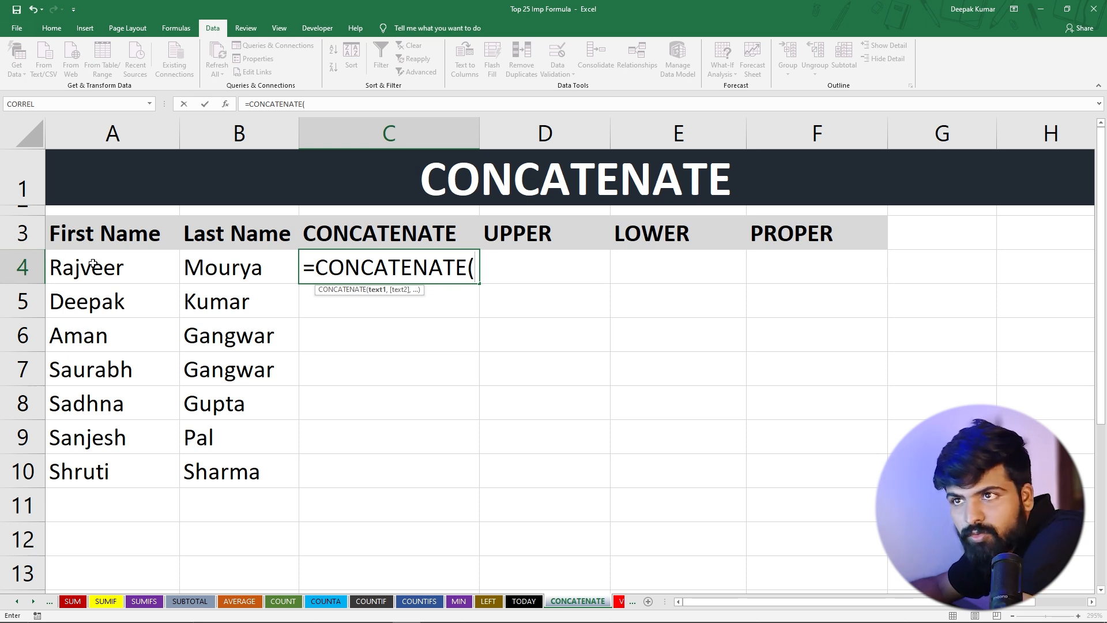
click(93, 264)
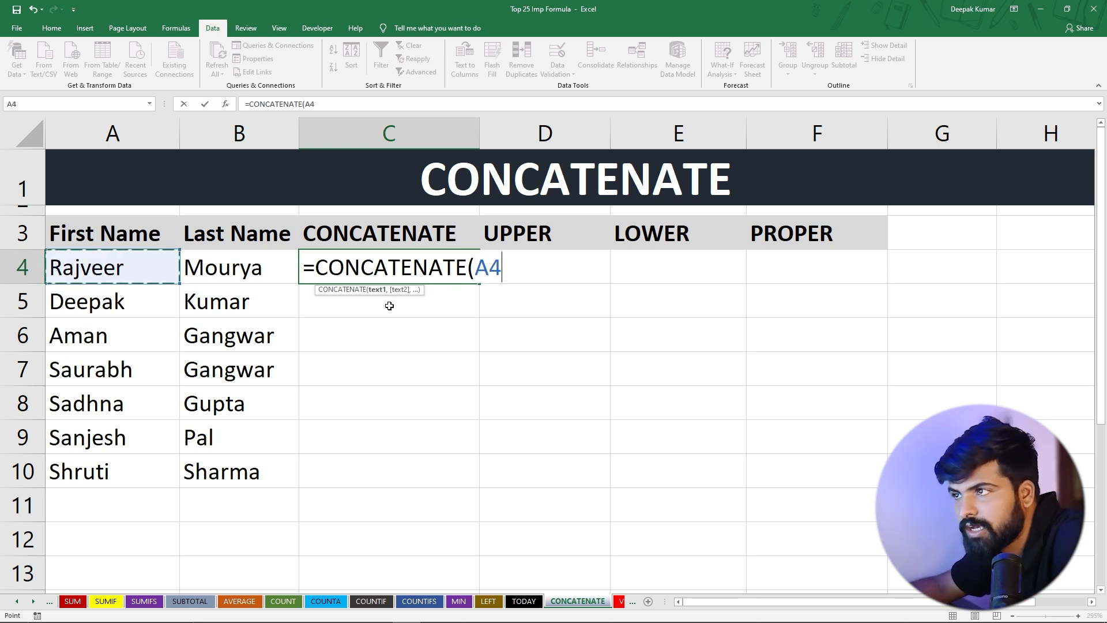
text(,)
click(243, 264)
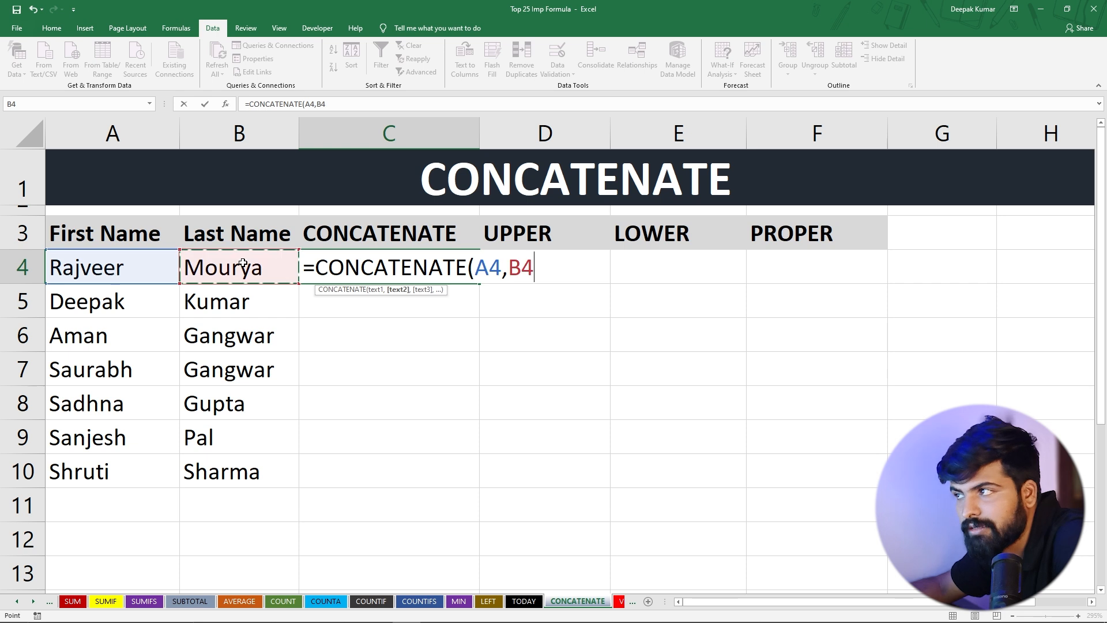
text())
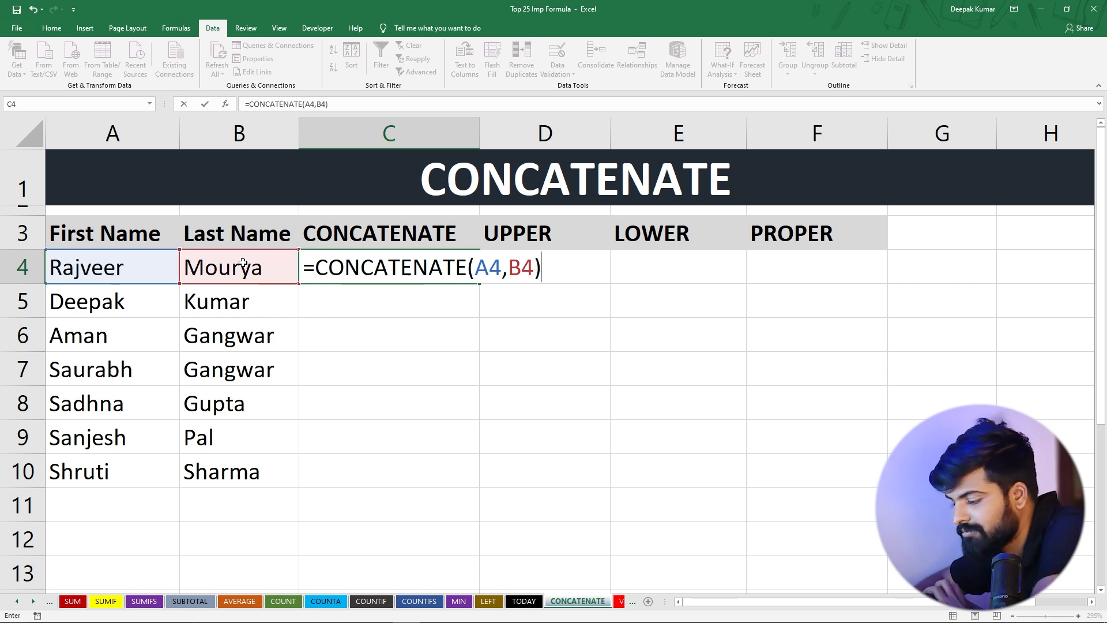
key(Return)
Fill the CONCATENATE formula from C4 down the column to C10
click(390, 256)
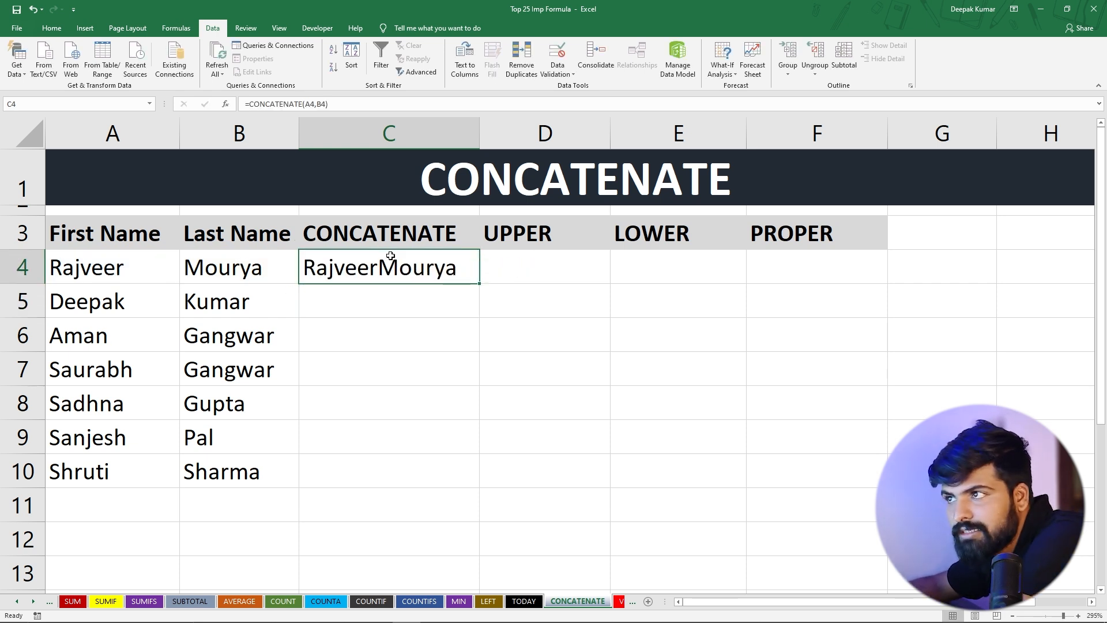
drag(483, 283, 453, 479)
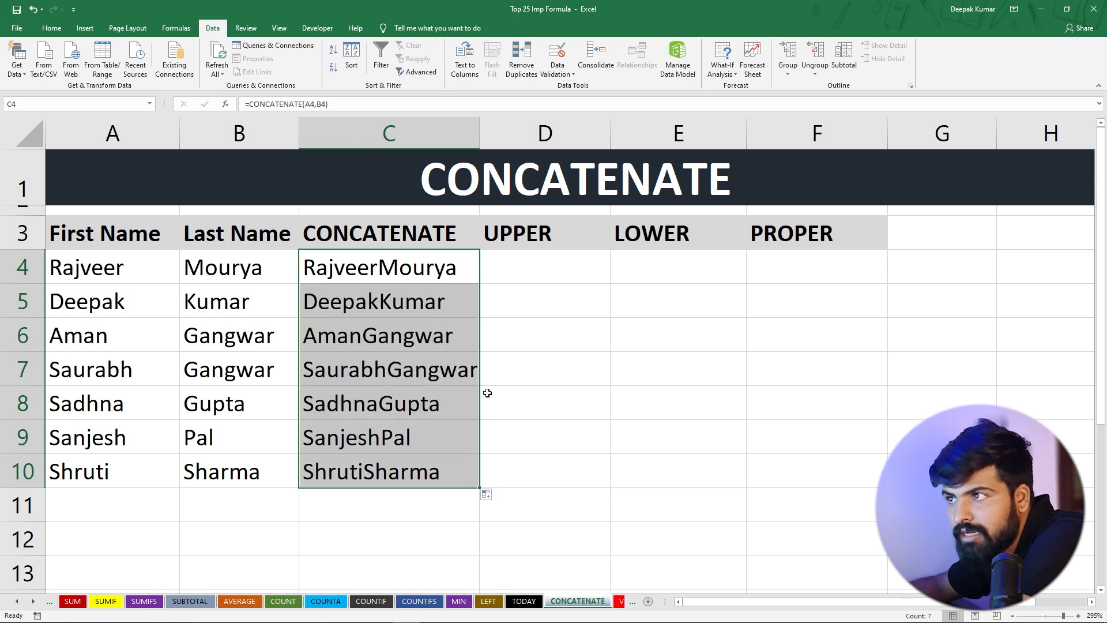
click(520, 367)
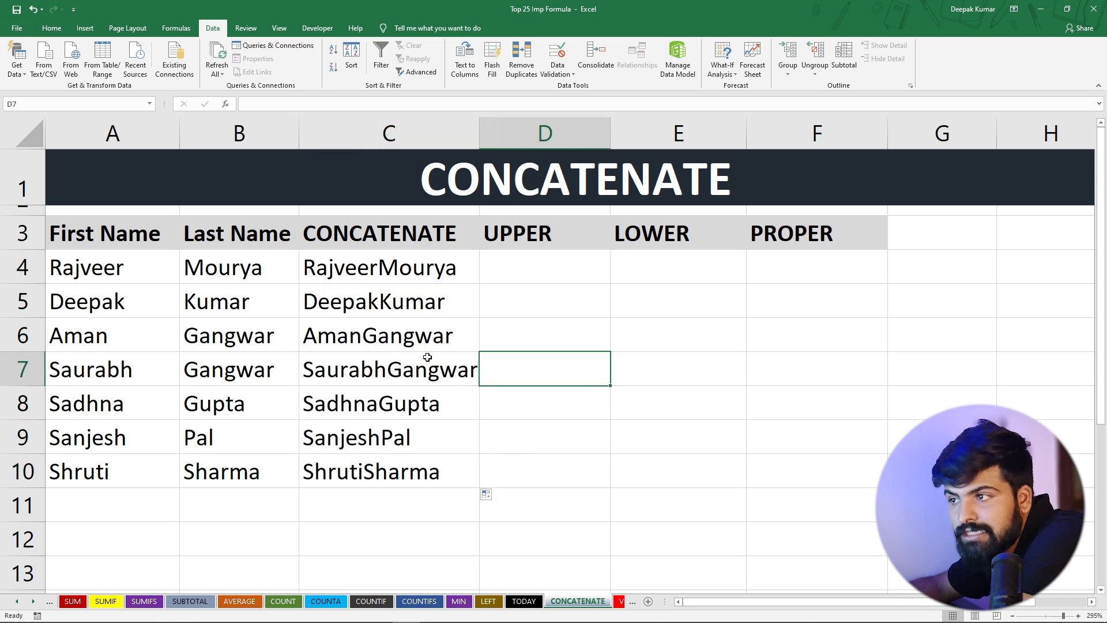
drag(370, 272, 371, 464)
click(396, 344)
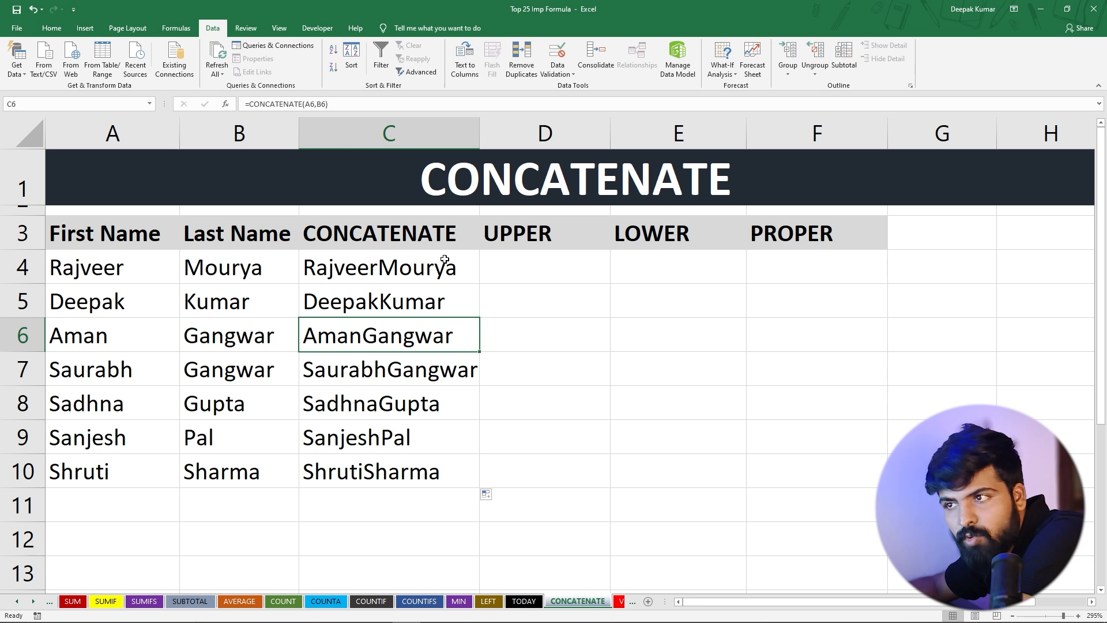
Insert a new empty column D between the CONCATENATE and UPPER columns
click(540, 133)
right_click(541, 133)
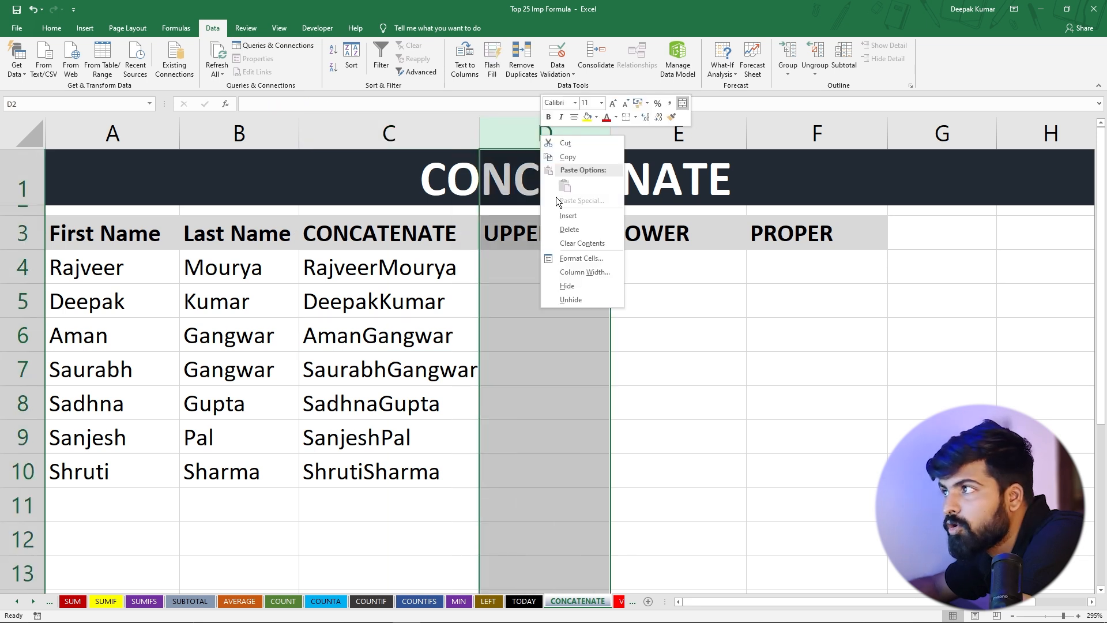
click(558, 219)
Enter =CONCATENATE(A4," ",B4) in D4 to join first and last name with a space
click(519, 266)
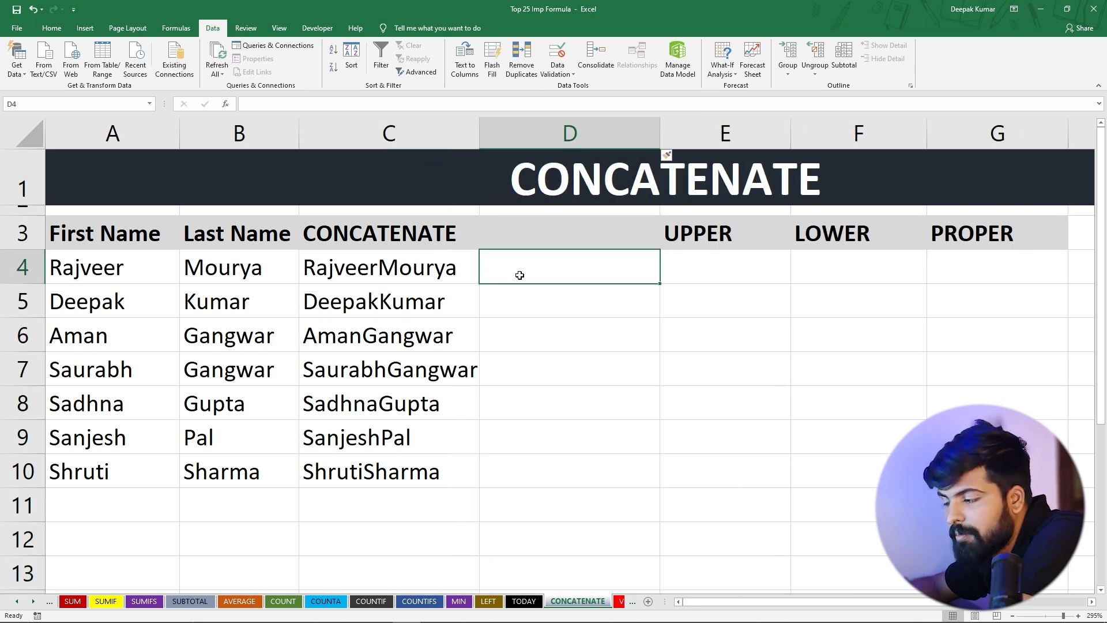
text(=)
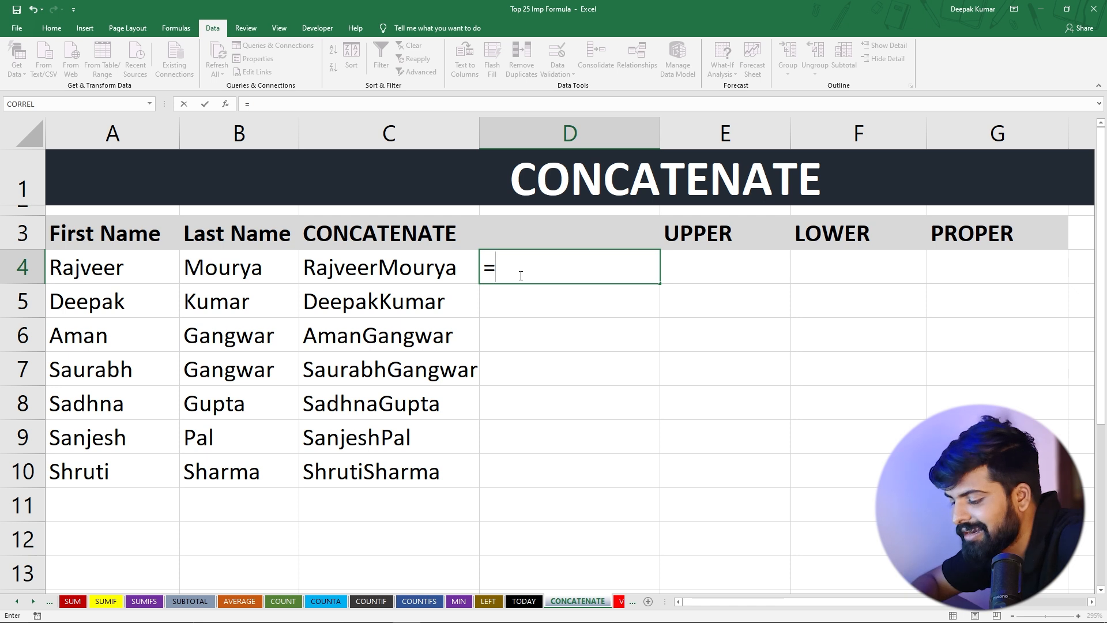
text(conc)
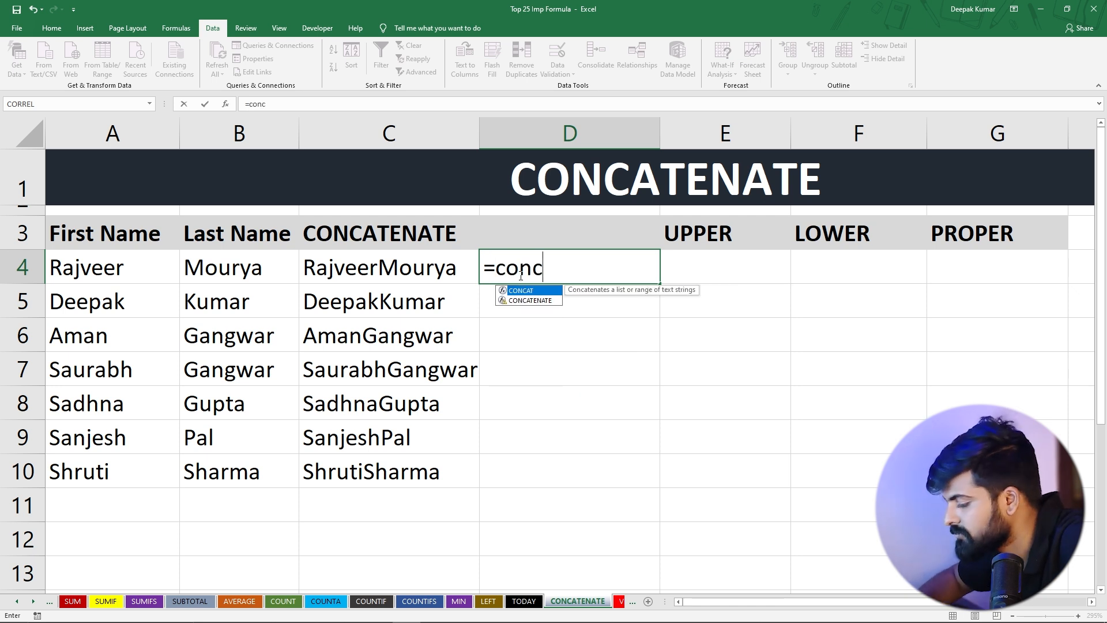
key(Down)
key(Tab)
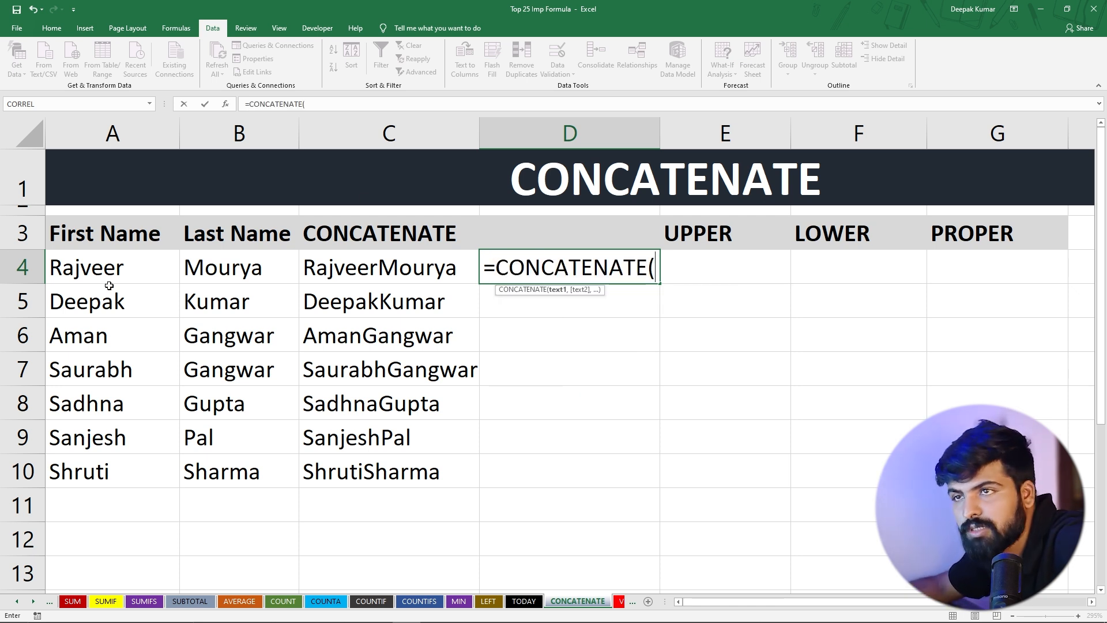
click(101, 263)
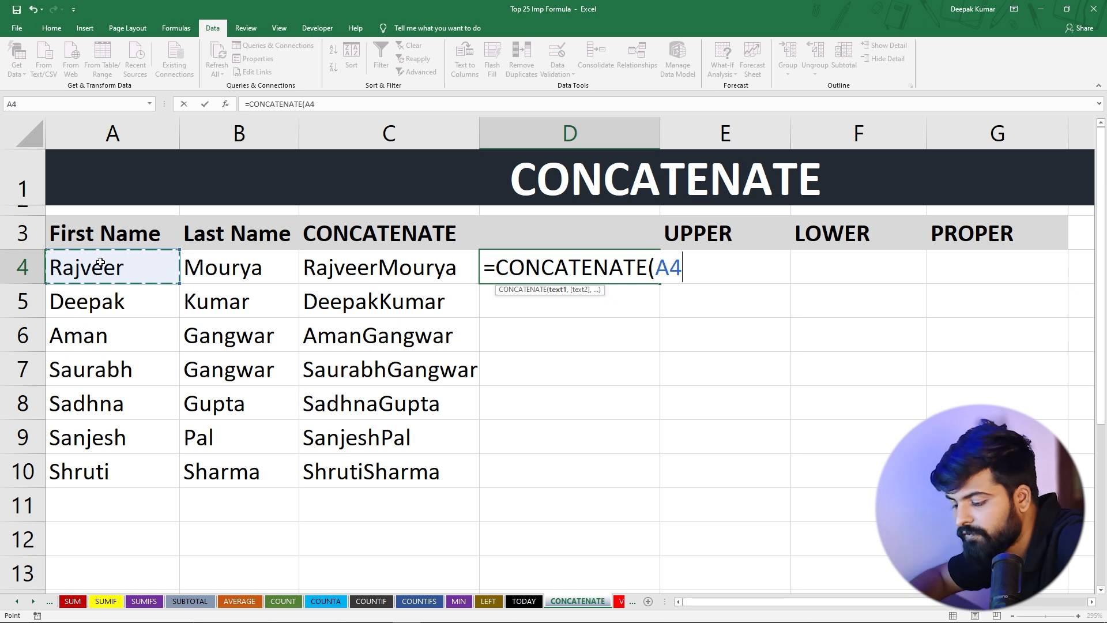
text(,)
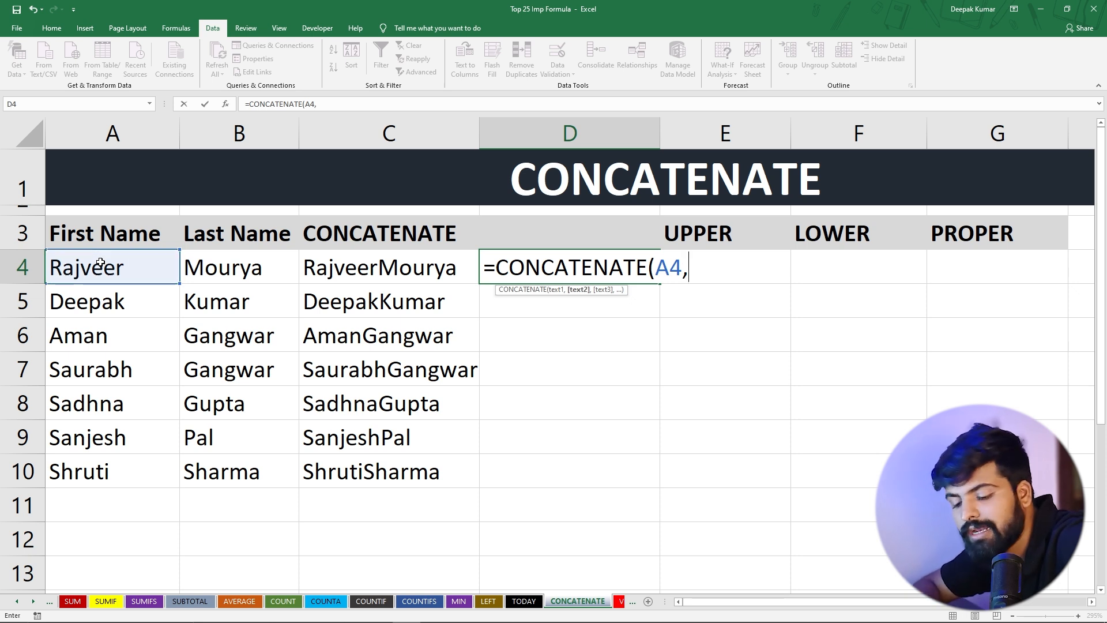
text(")
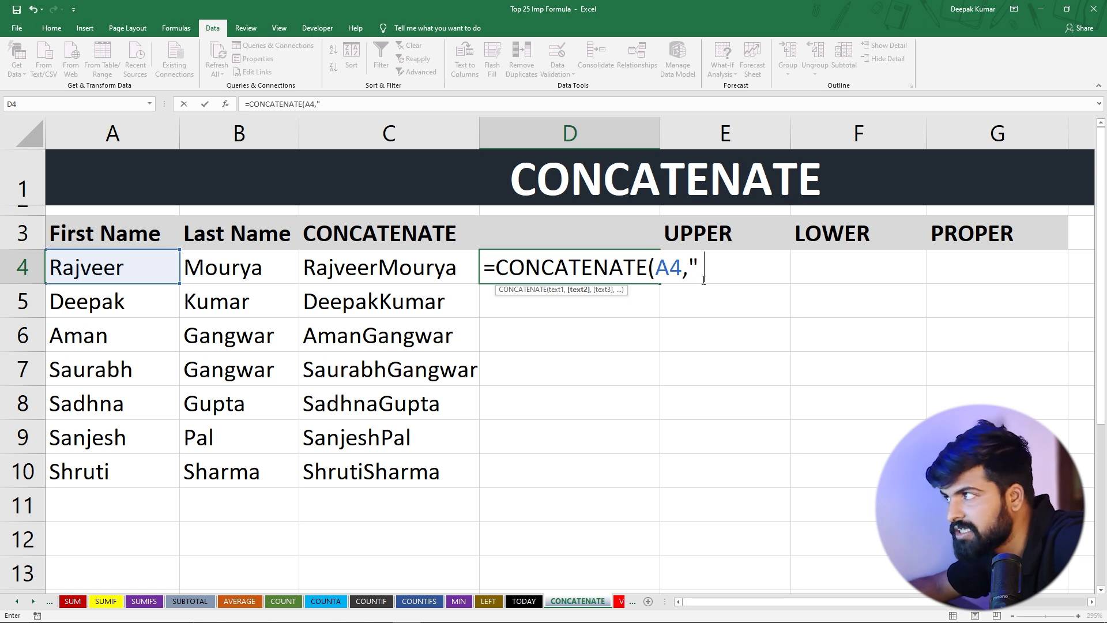
text( ")
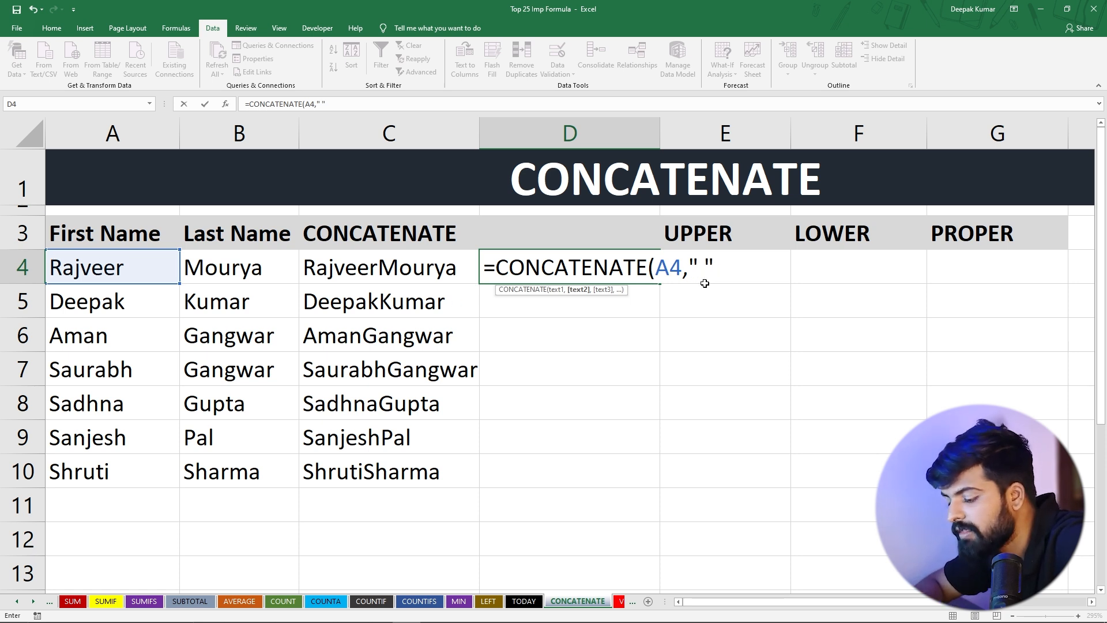
text(,)
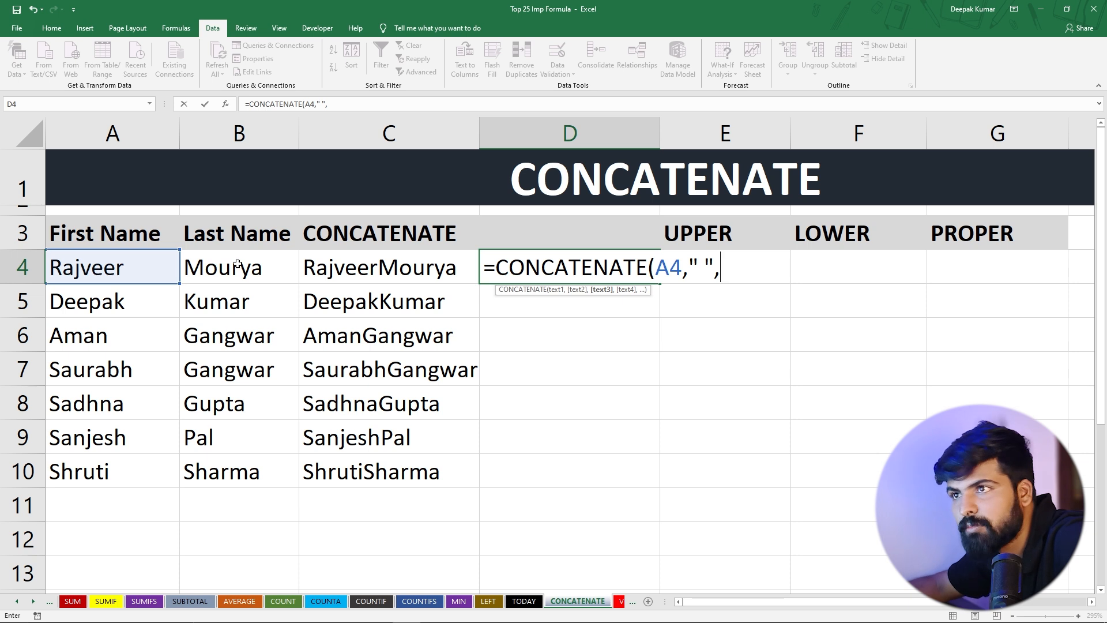
click(237, 266)
text())
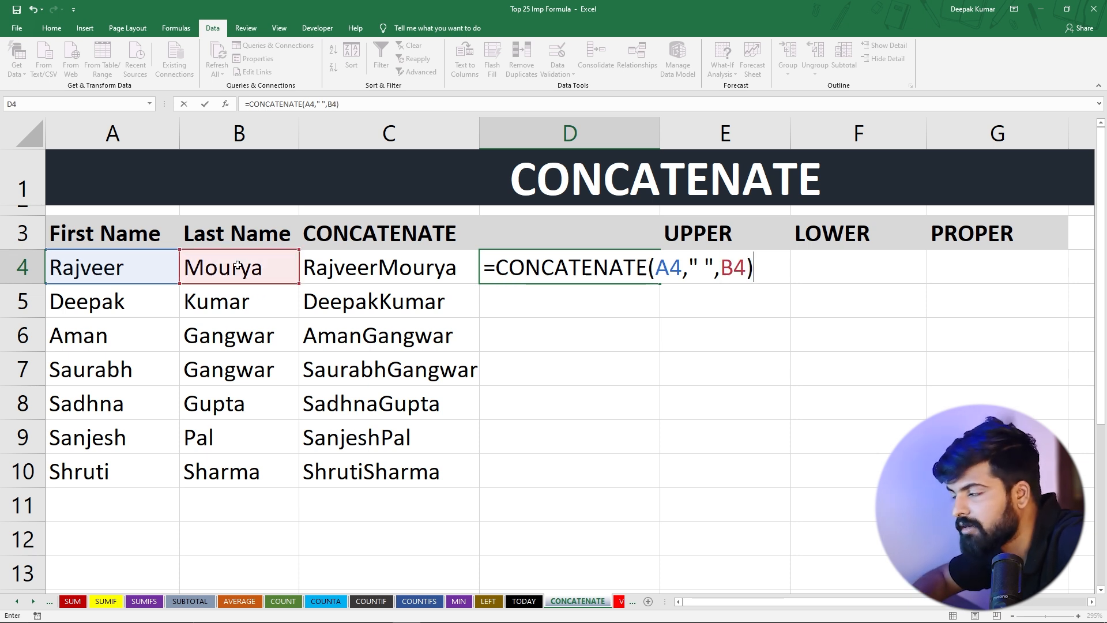
key(Return)
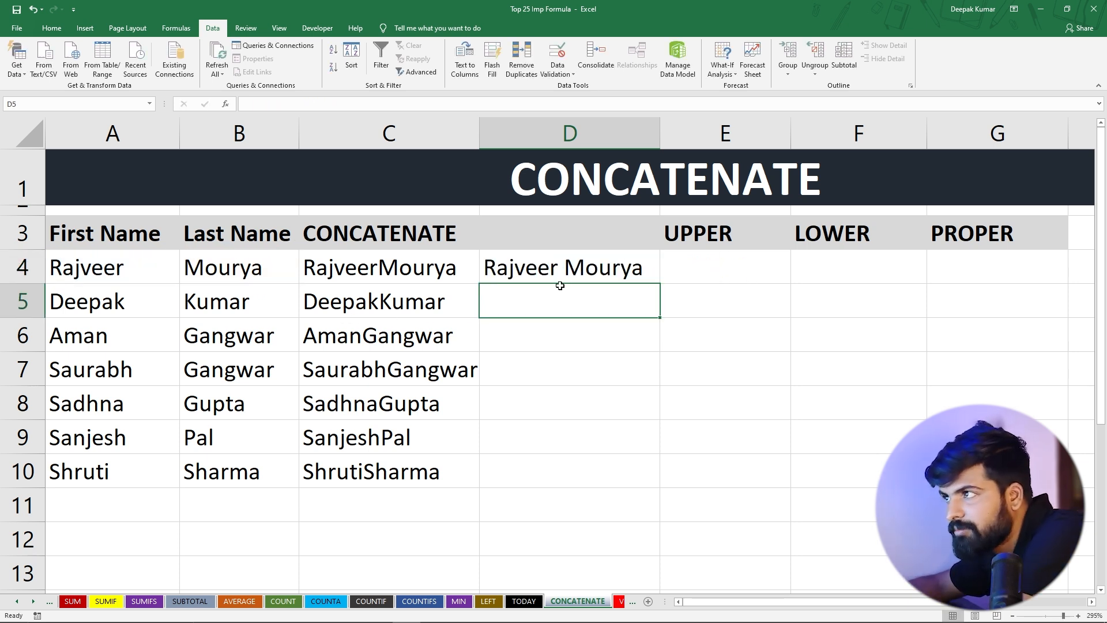
Fill the D4 formula down the column to D10
click(570, 271)
drag(661, 283, 638, 492)
click(563, 334)
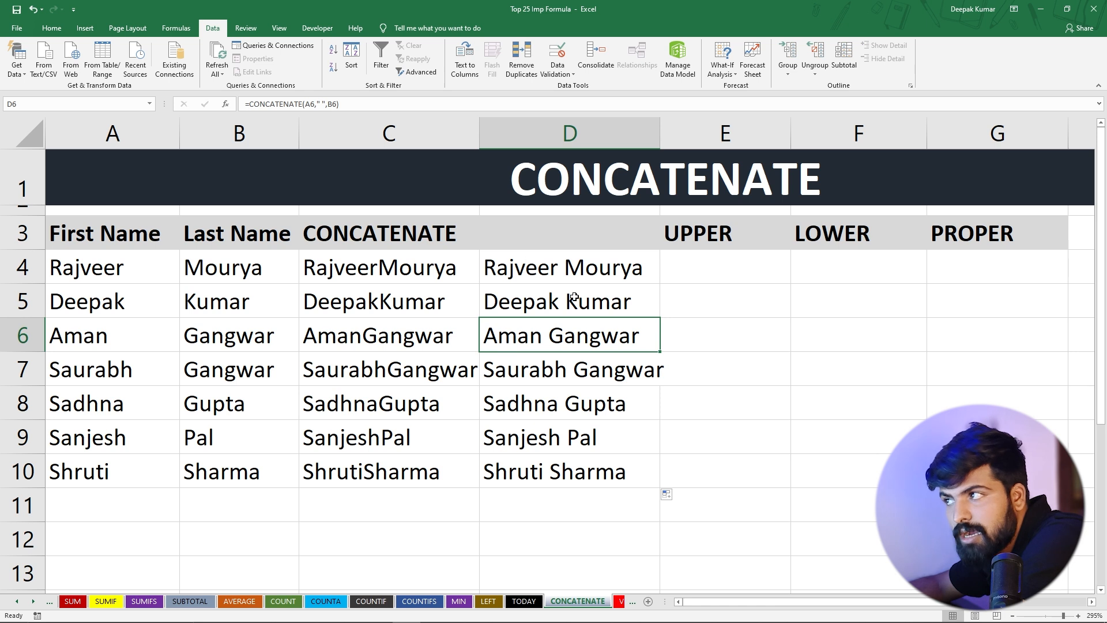
Clear the existing CONCATENATE formulas from C4:C10
drag(372, 268, 363, 481)
key(Delete)
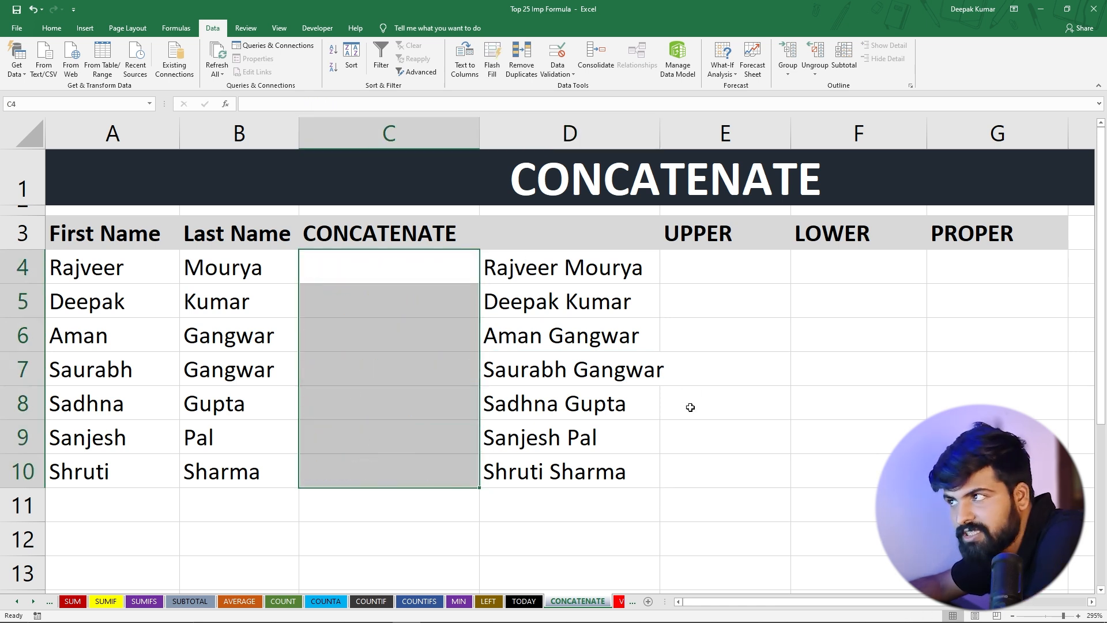
Enter =CONCATENATE(A4,"-",B4) in C4 to join first and last name with a hyphen
click(375, 272)
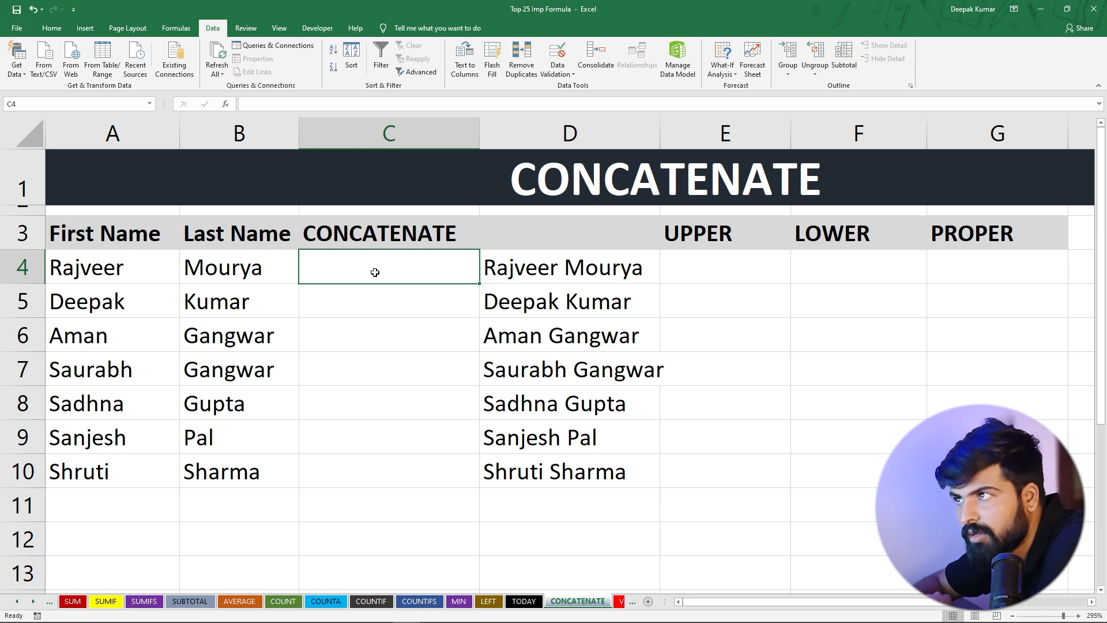
text(=co)
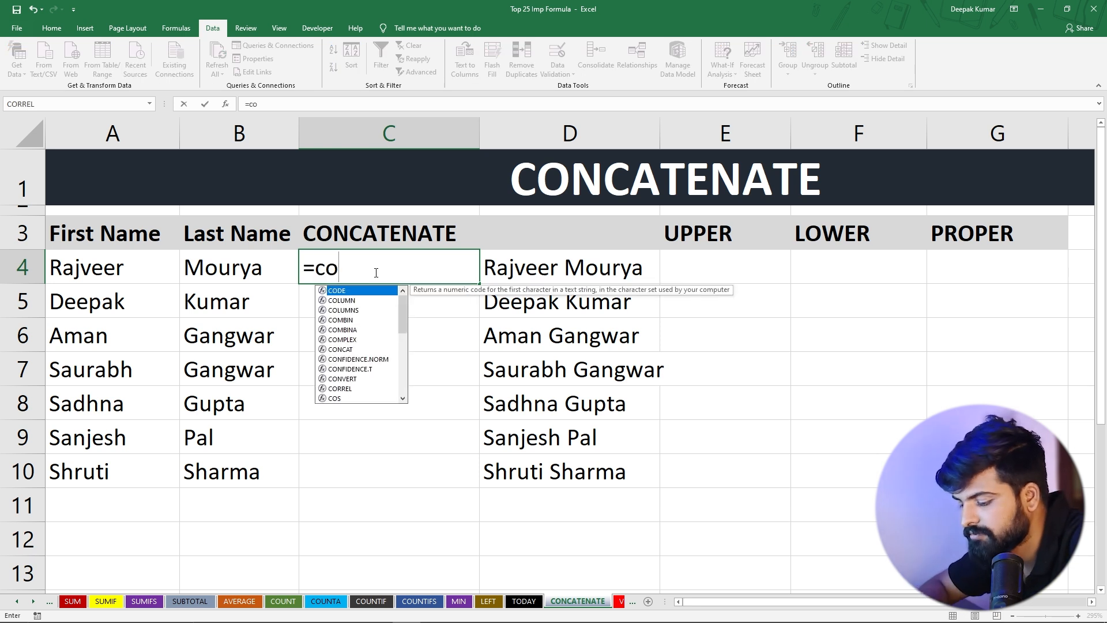
text(nc)
key(Down)
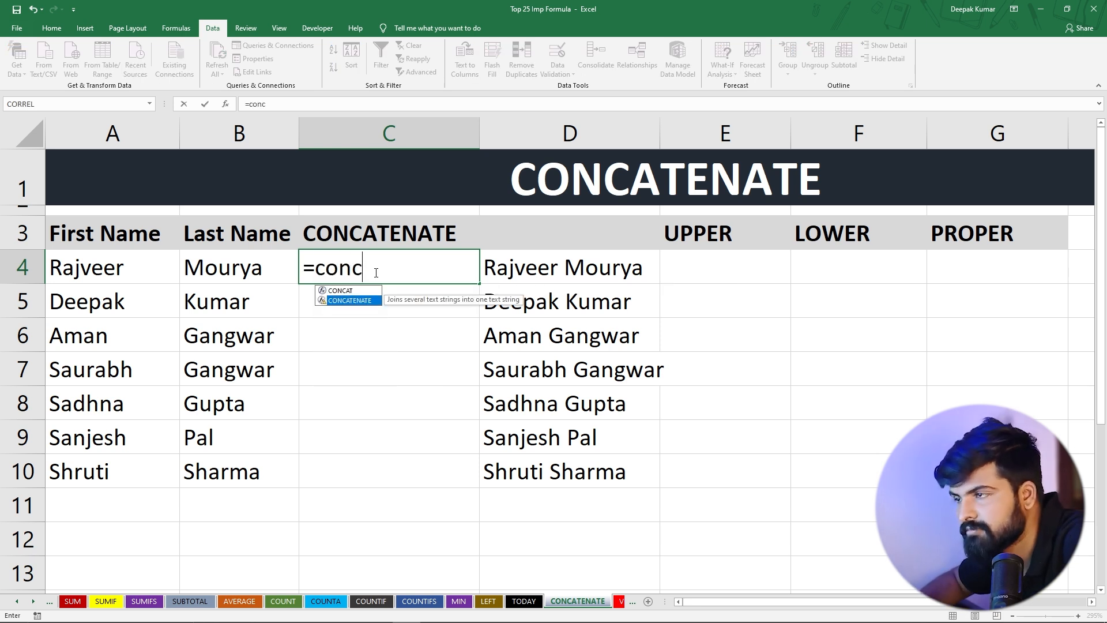
key(Tab)
click(123, 266)
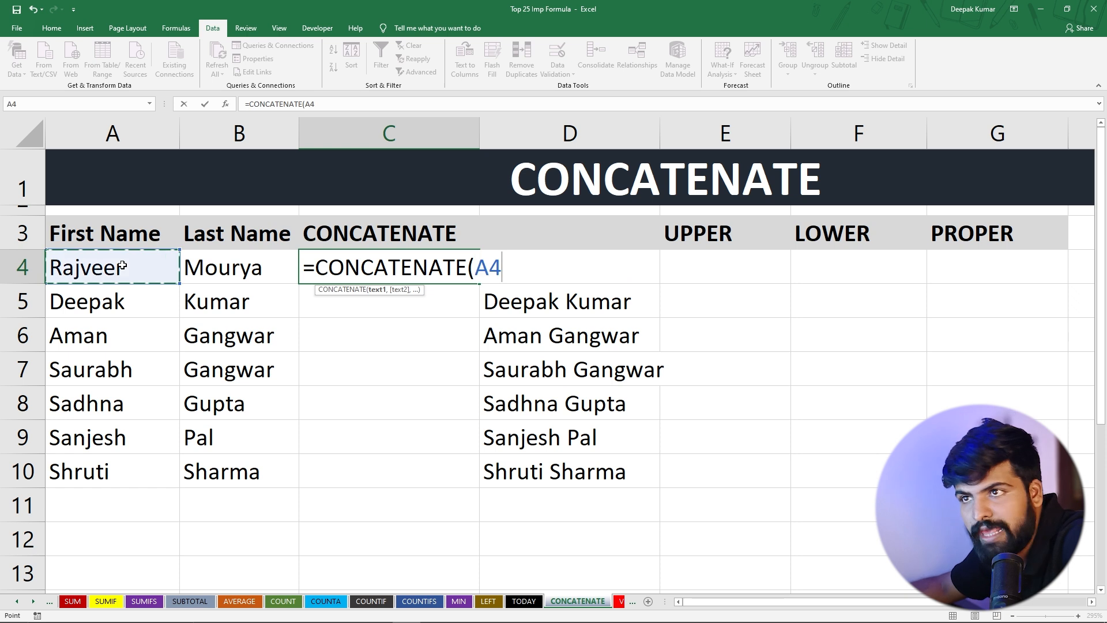
text(,)
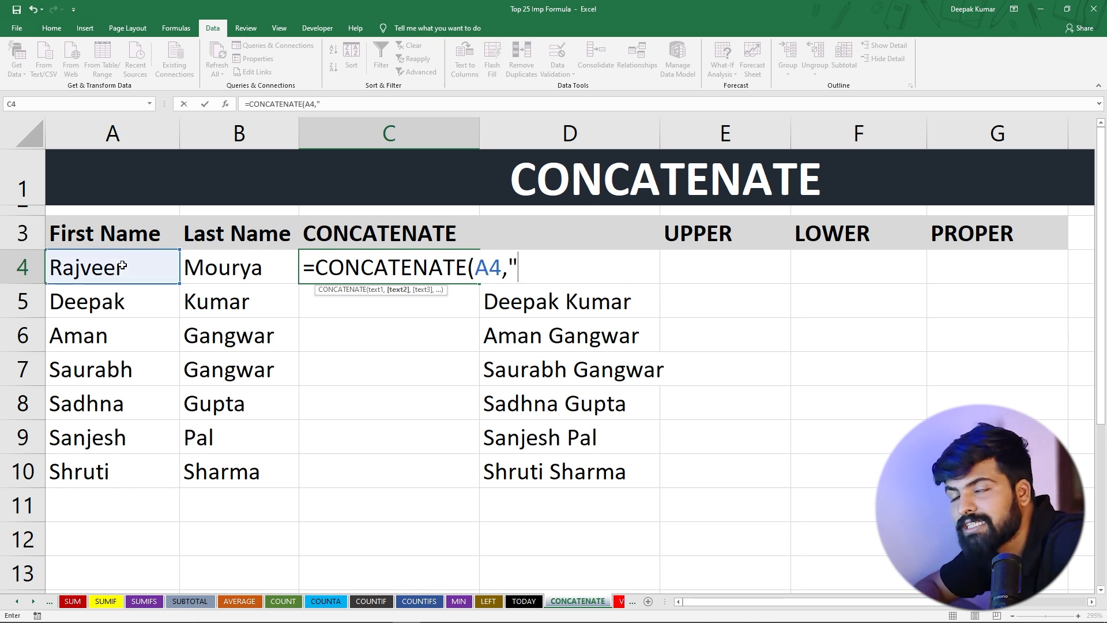
text("-)
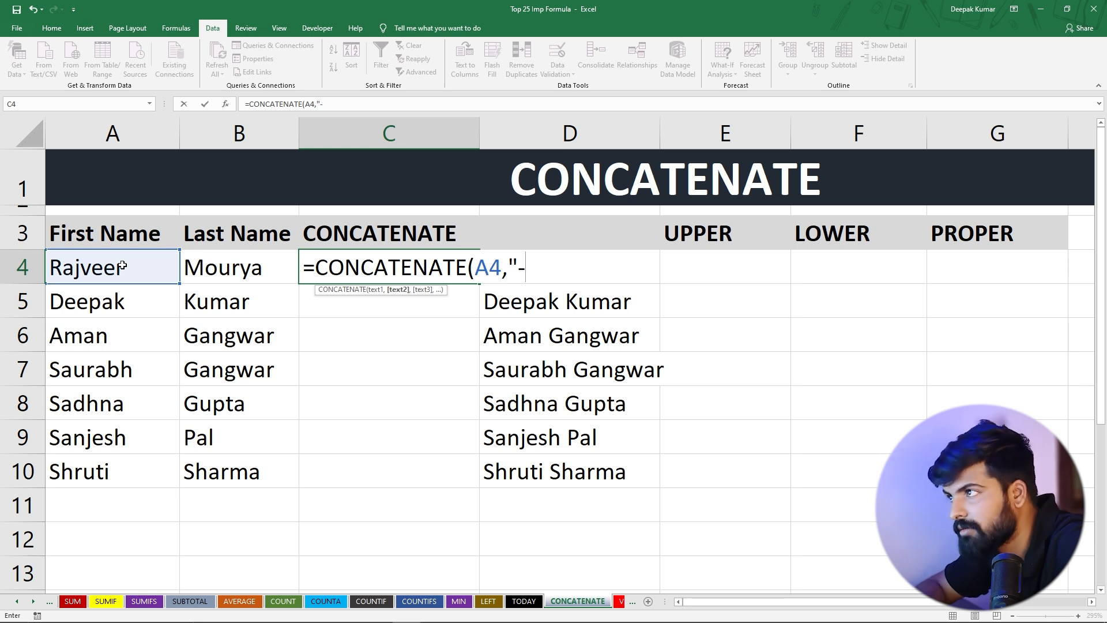
text(",)
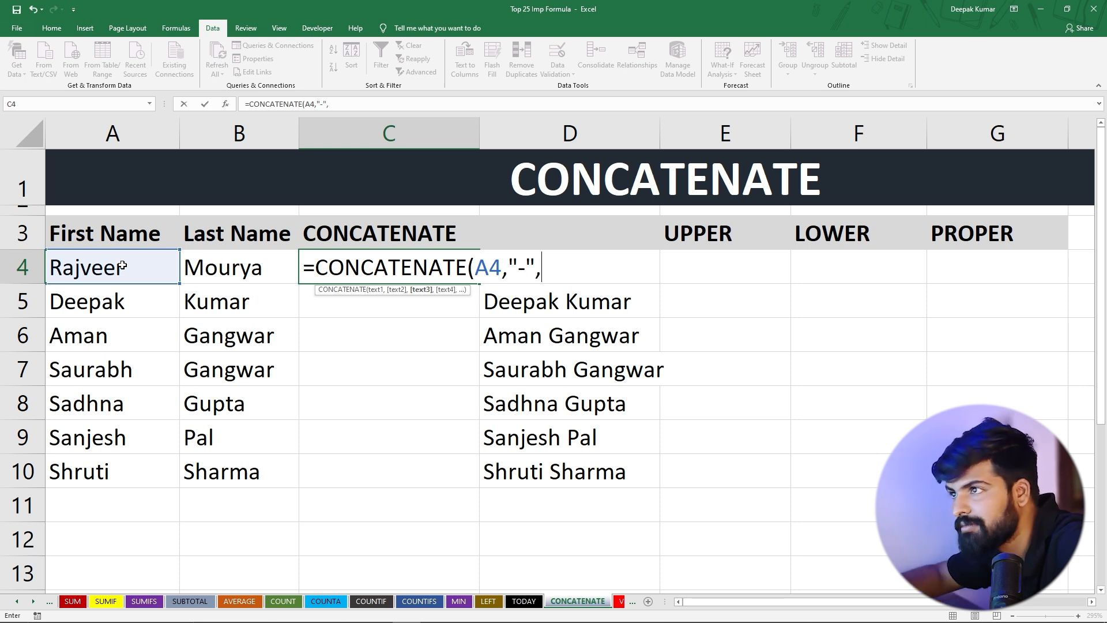
click(212, 269)
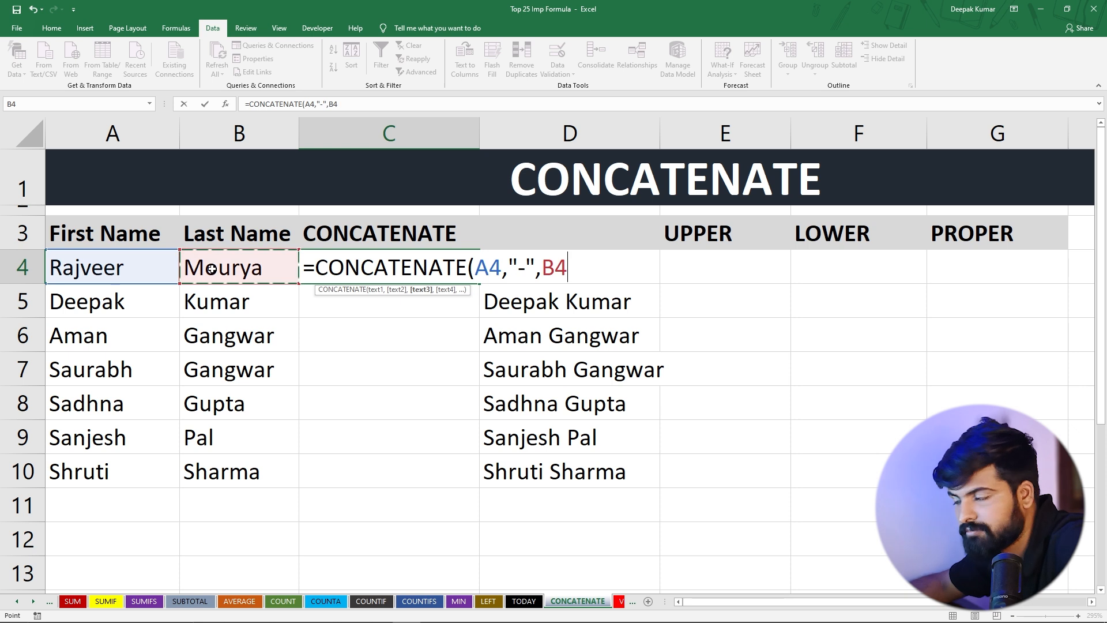
text())
key(Return)
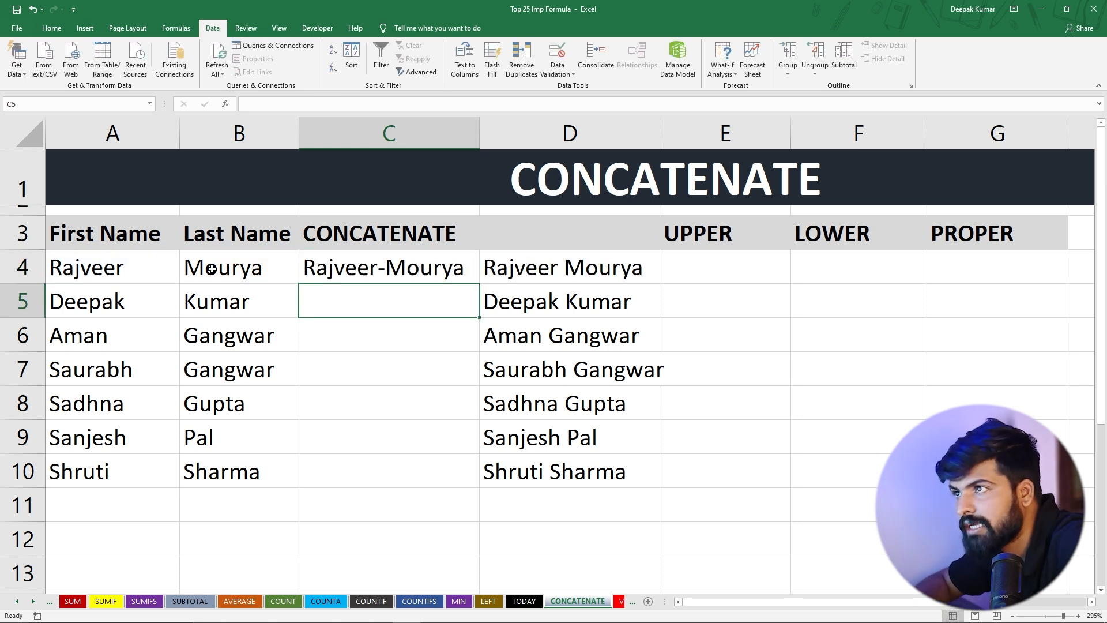
Fill the C4 formula down the column to C10
click(417, 265)
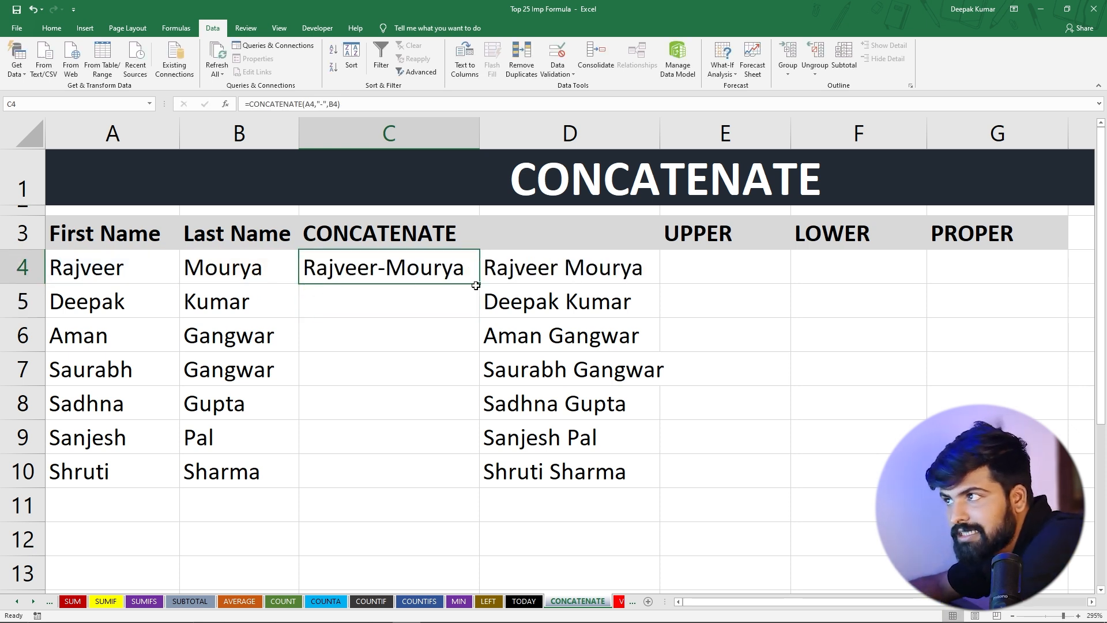
drag(480, 282, 481, 488)
click(413, 311)
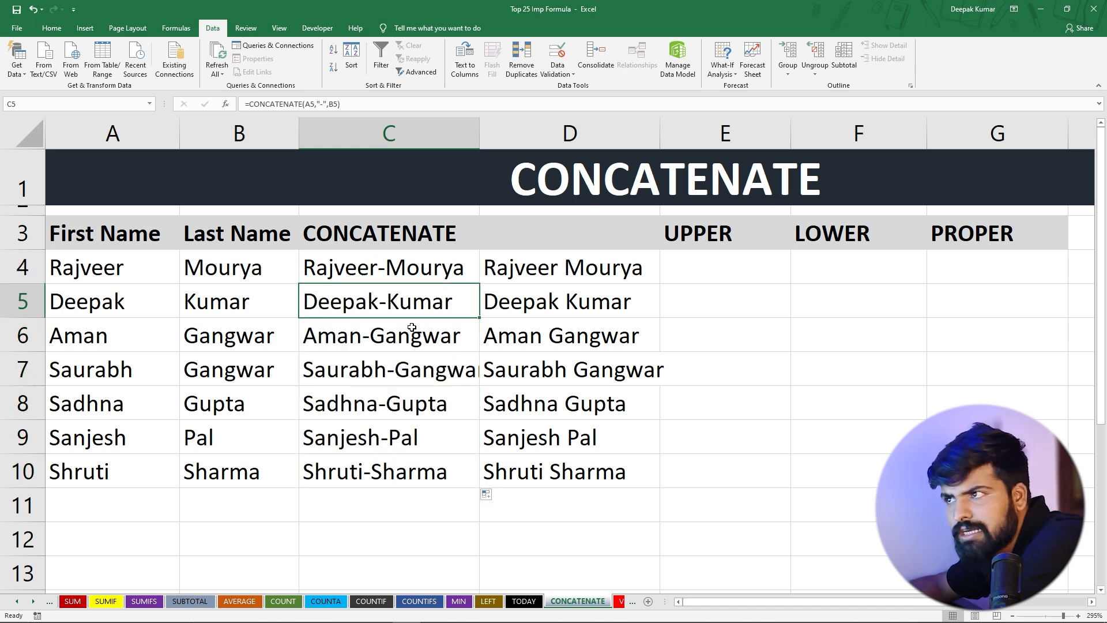
Edit the C4 formula to use "/" as the separator: =CONCATENATE(A4,"/",B4)
double_click(386, 268)
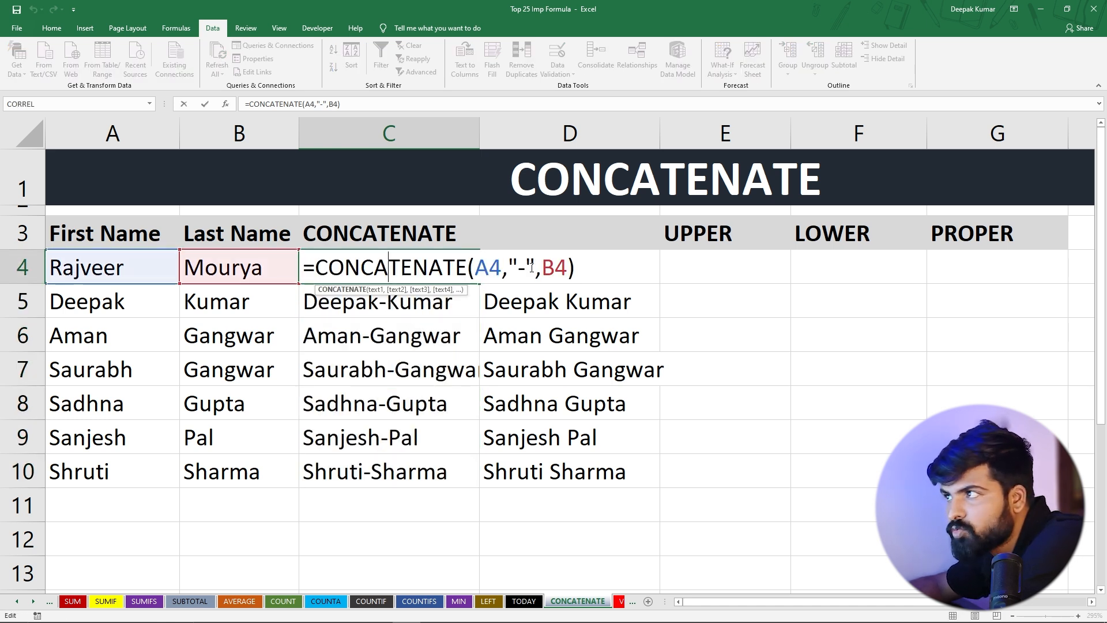
click(526, 268)
key(BackSpace)
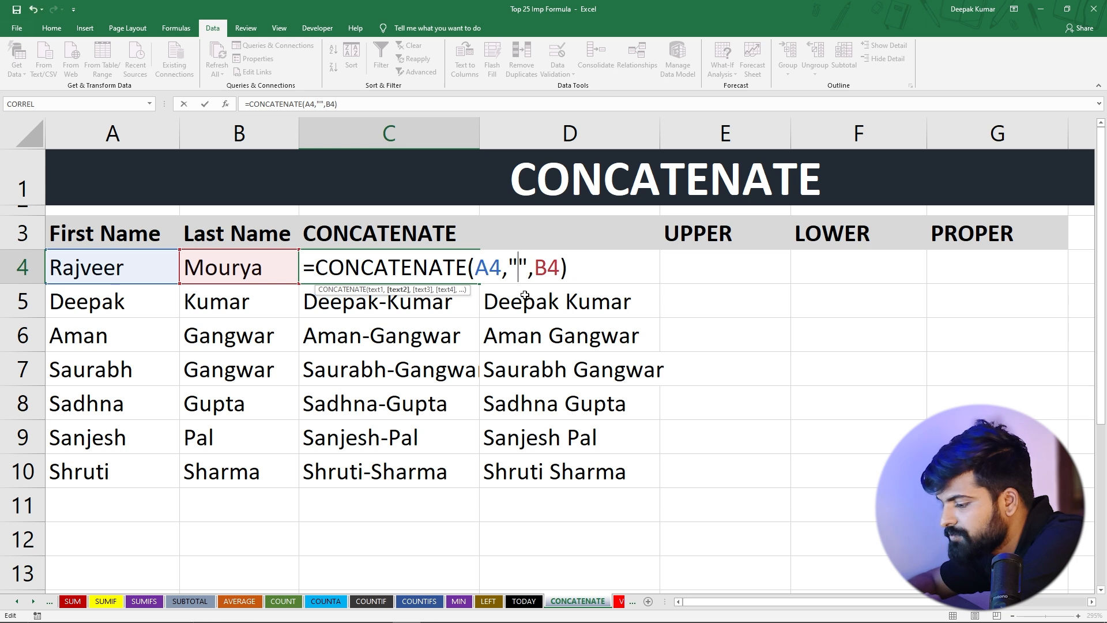
text(/)
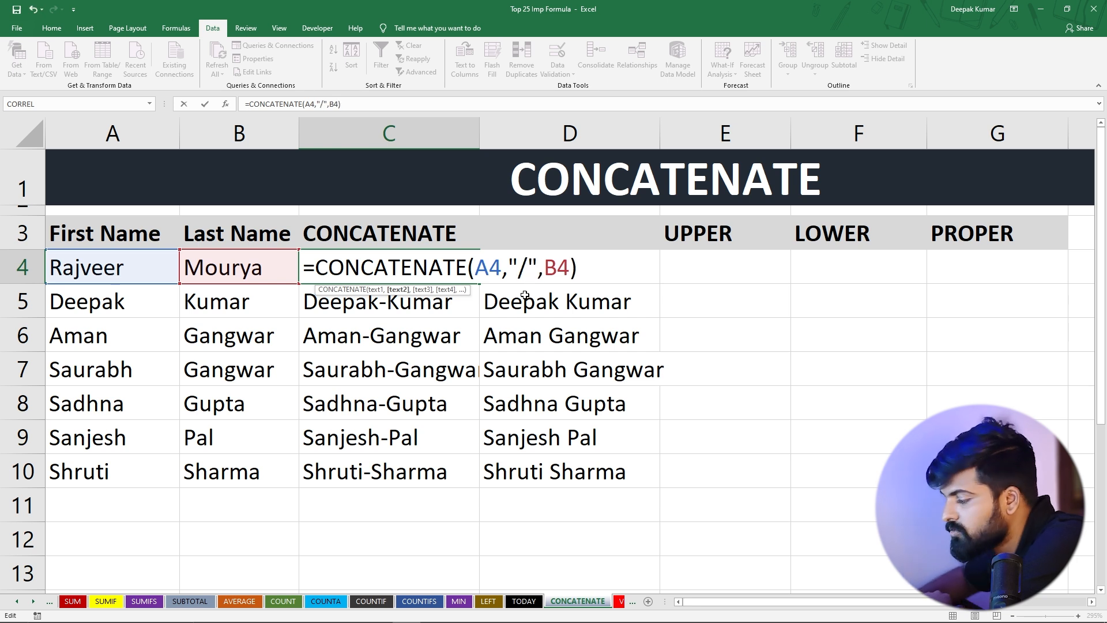
key(Return)
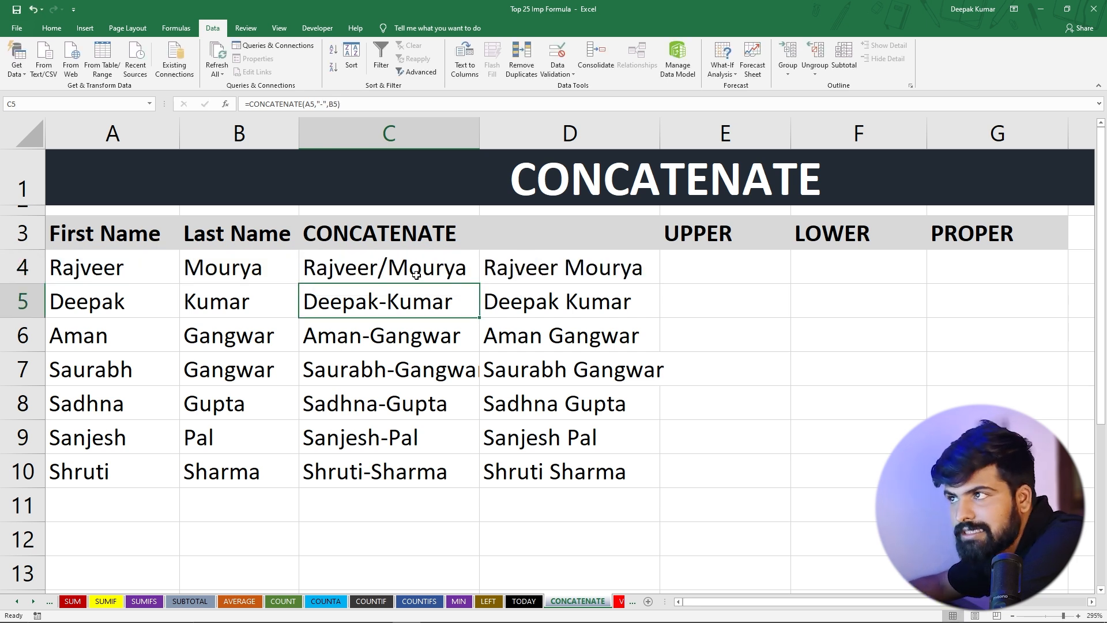
click(415, 270)
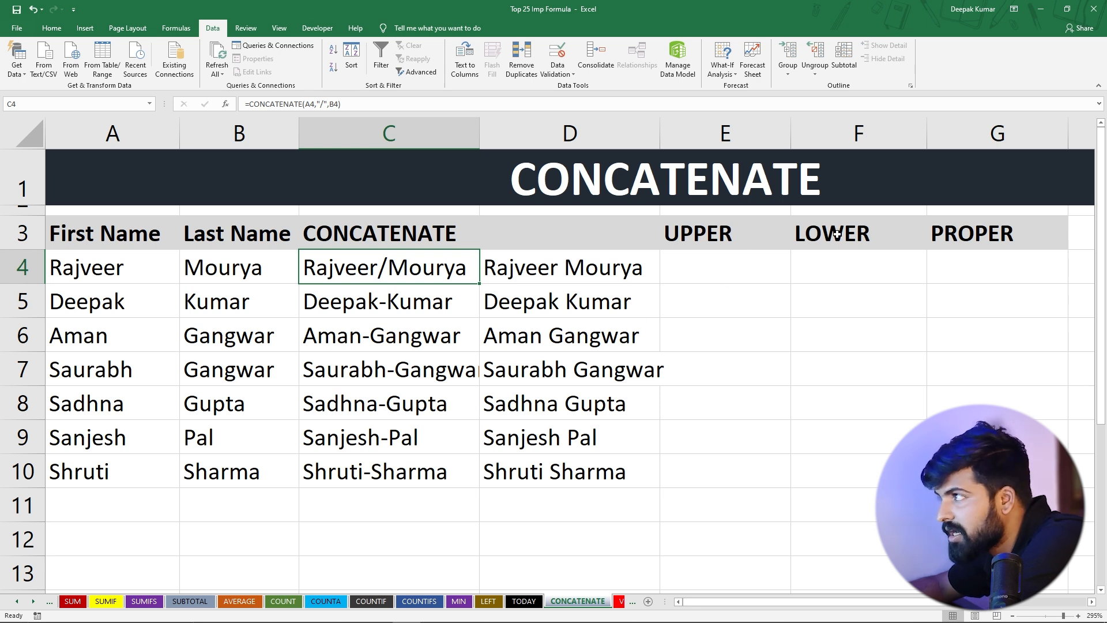
drag(761, 602, 859, 612)
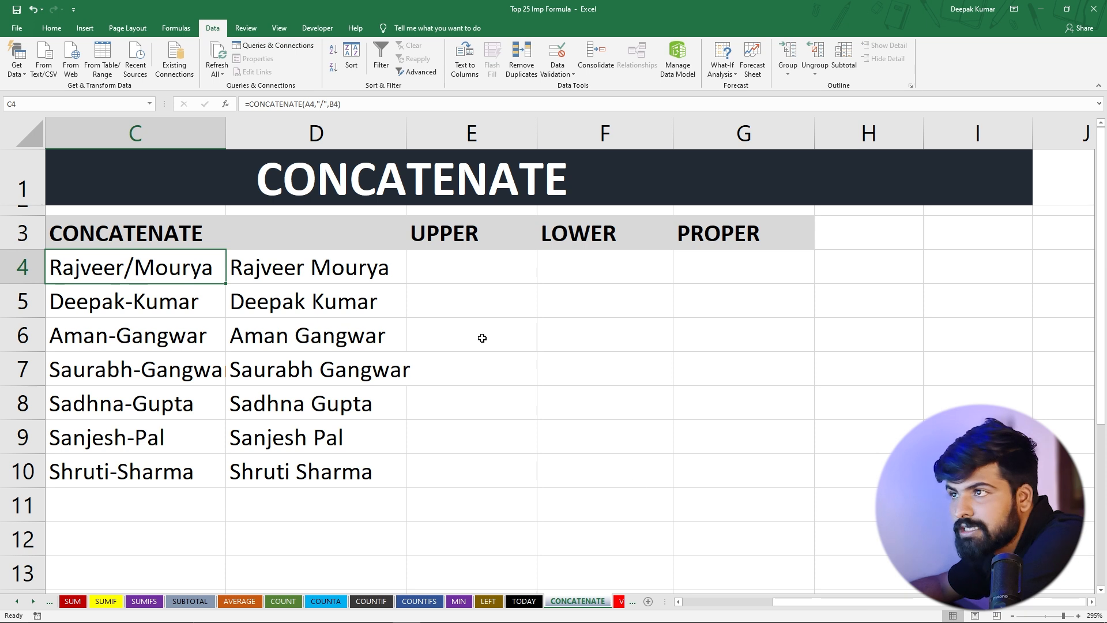
drag(334, 271, 328, 464)
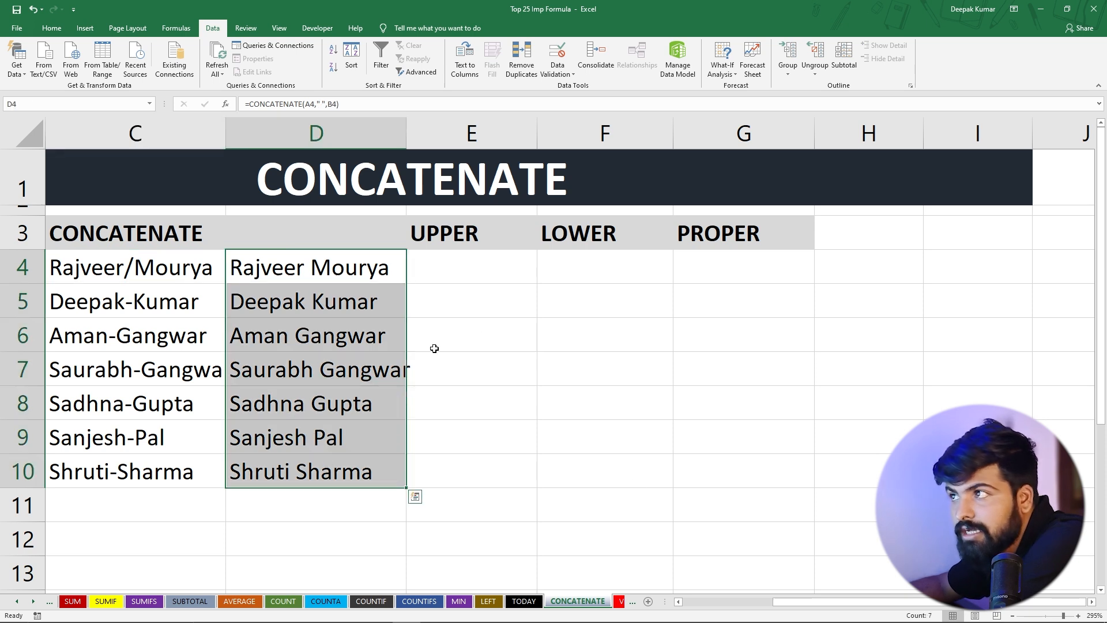
click(435, 346)
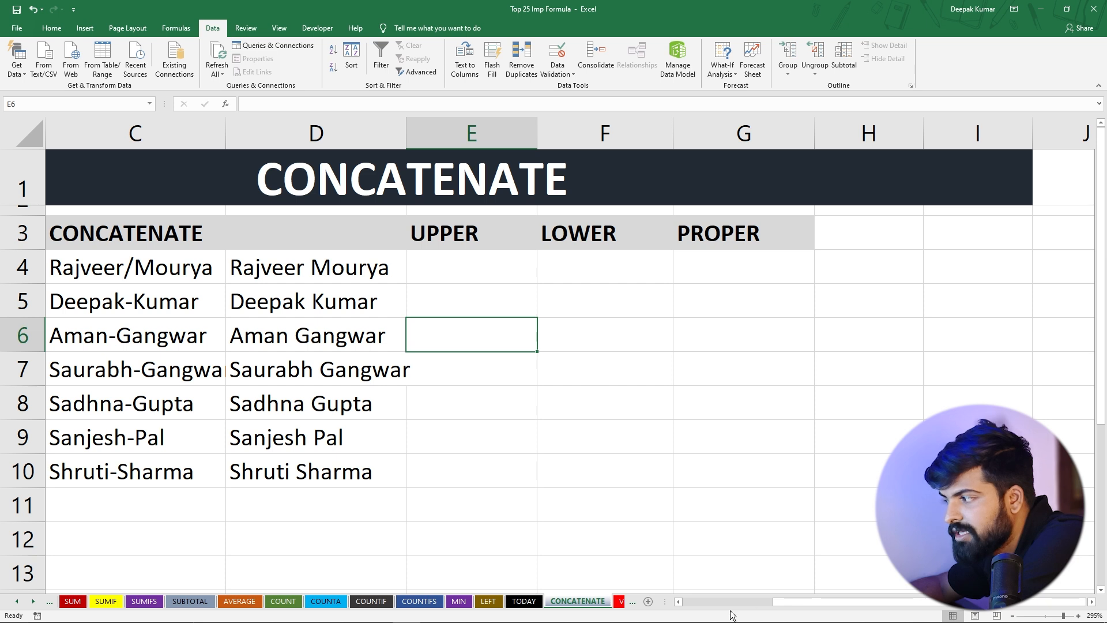
drag(796, 601, 642, 593)
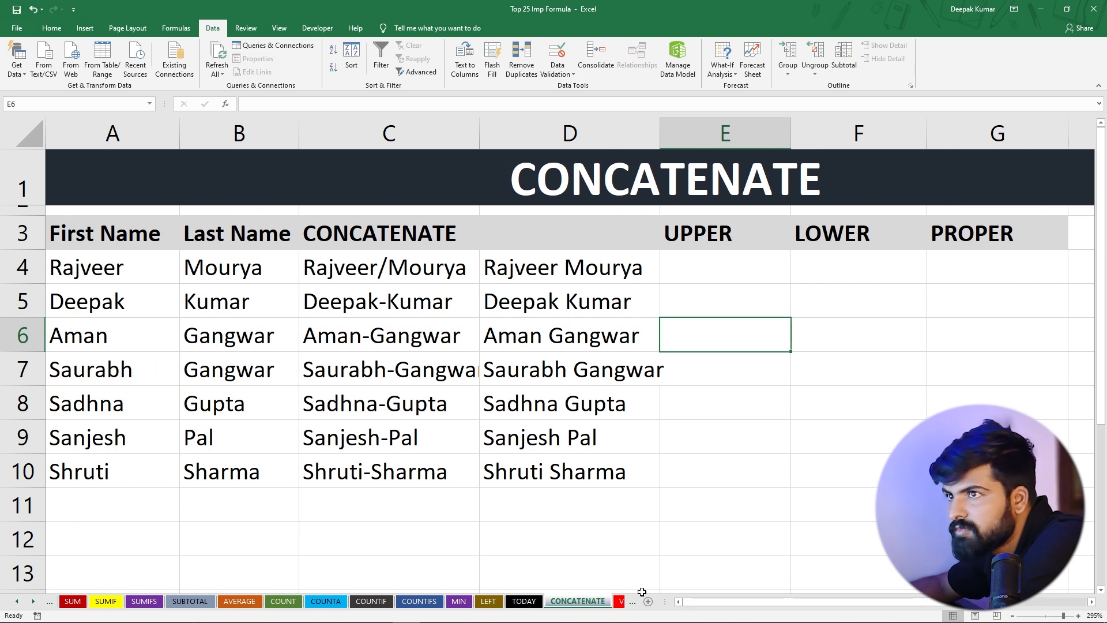
Delete the old CONCATENATE column C so the space-joined full names move into column C
right_click(371, 134)
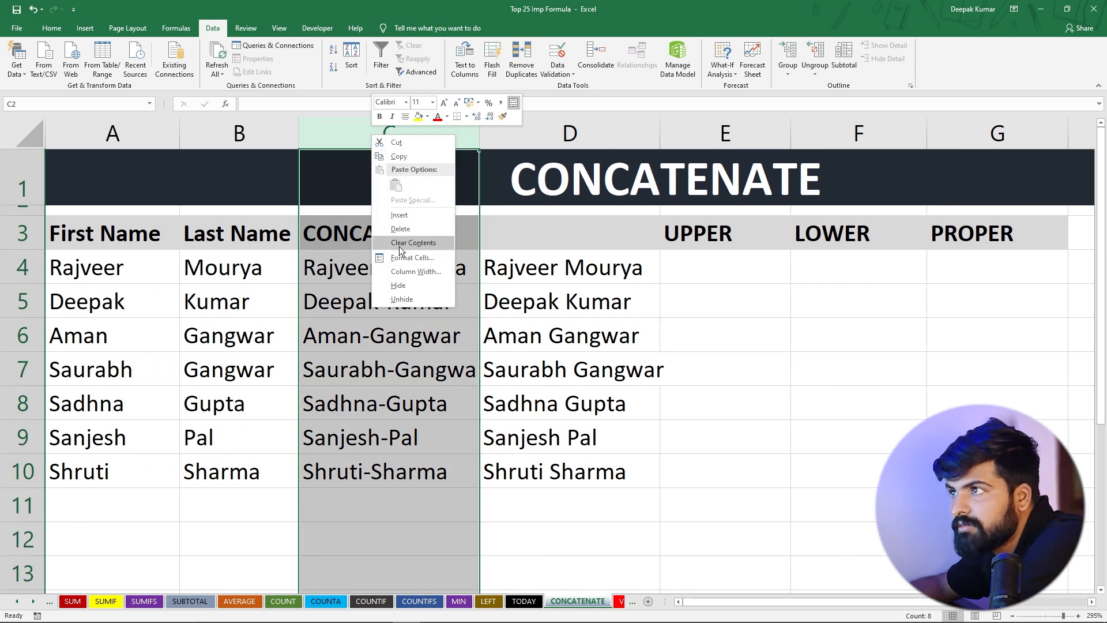
click(400, 228)
click(375, 270)
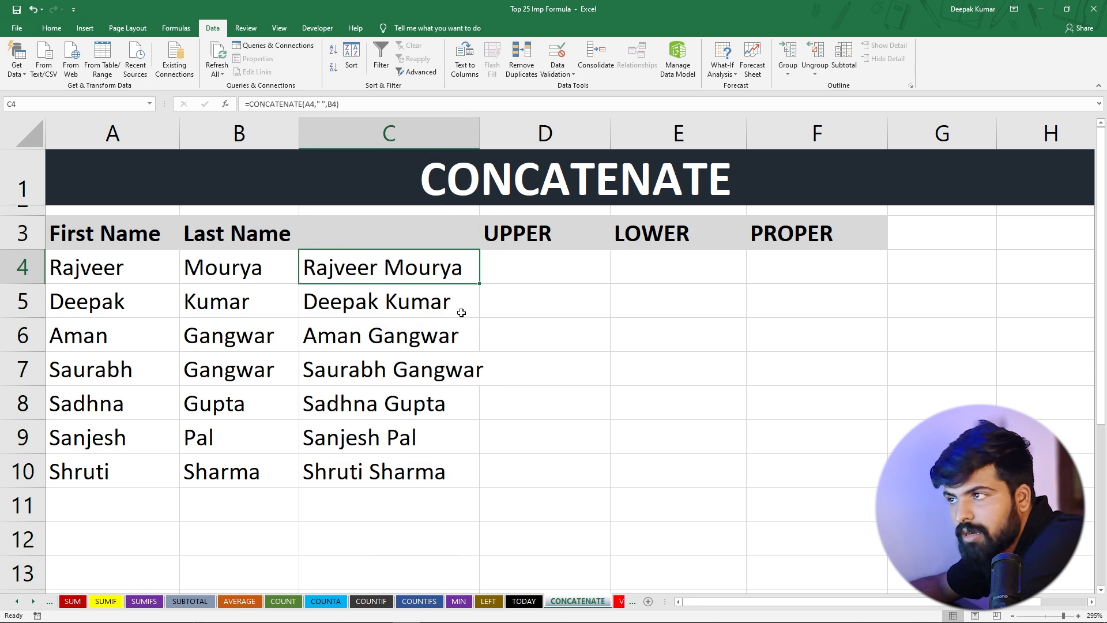
Copy C4:C10 and paste it back in place as values only
drag(389, 271, 380, 469)
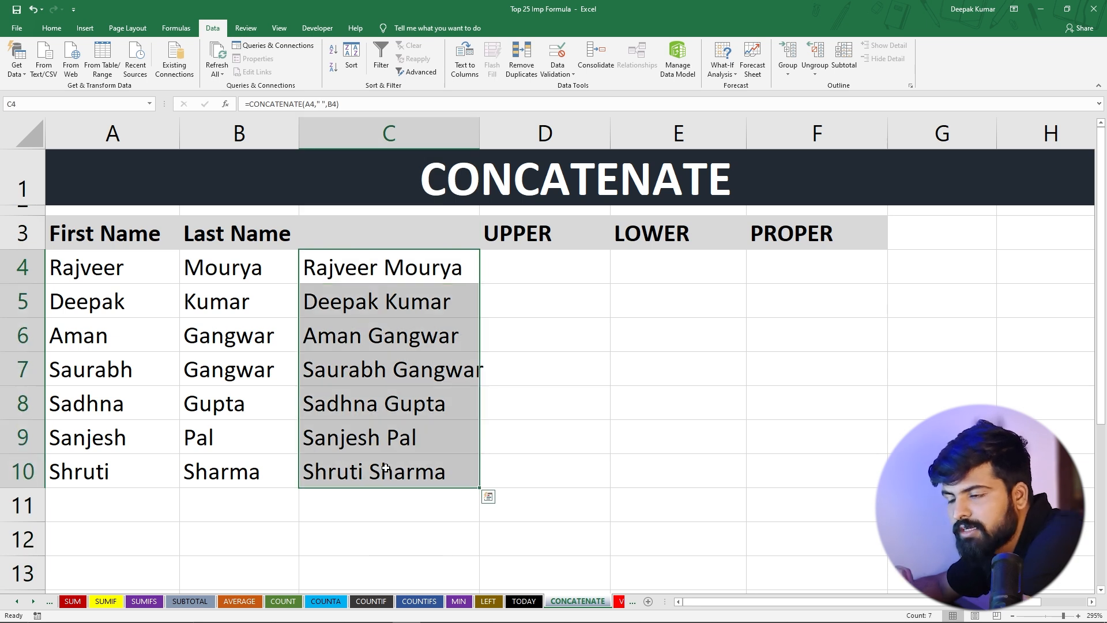
click(403, 287)
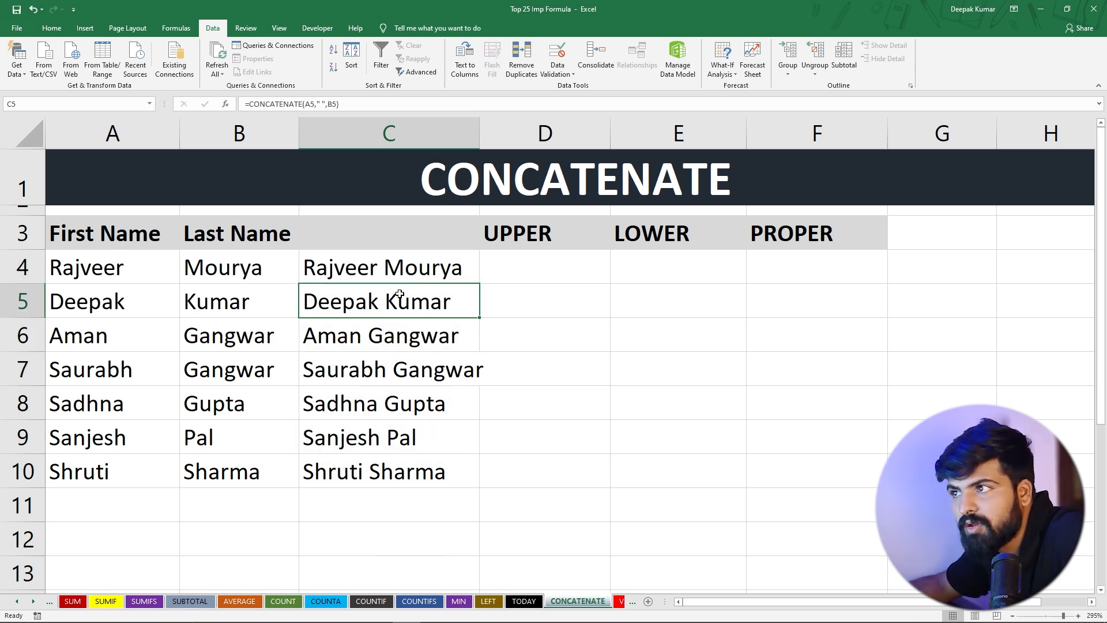
double_click(400, 293)
click(416, 356)
drag(393, 274, 385, 470)
key(ctrl+c)
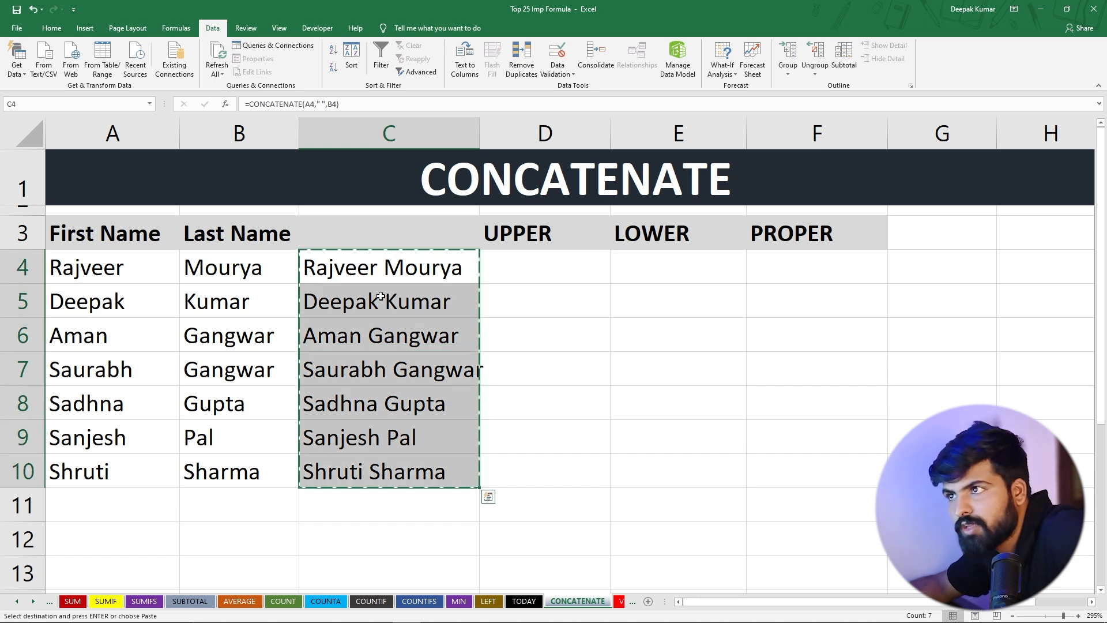
click(389, 265)
key(ctrl+v)
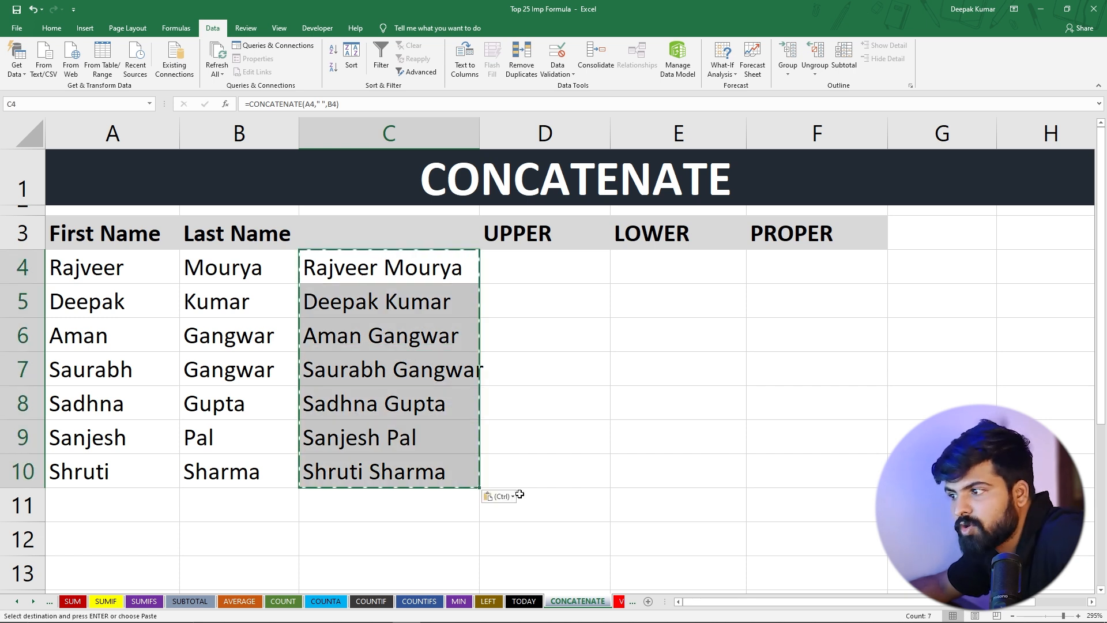
click(499, 497)
click(492, 572)
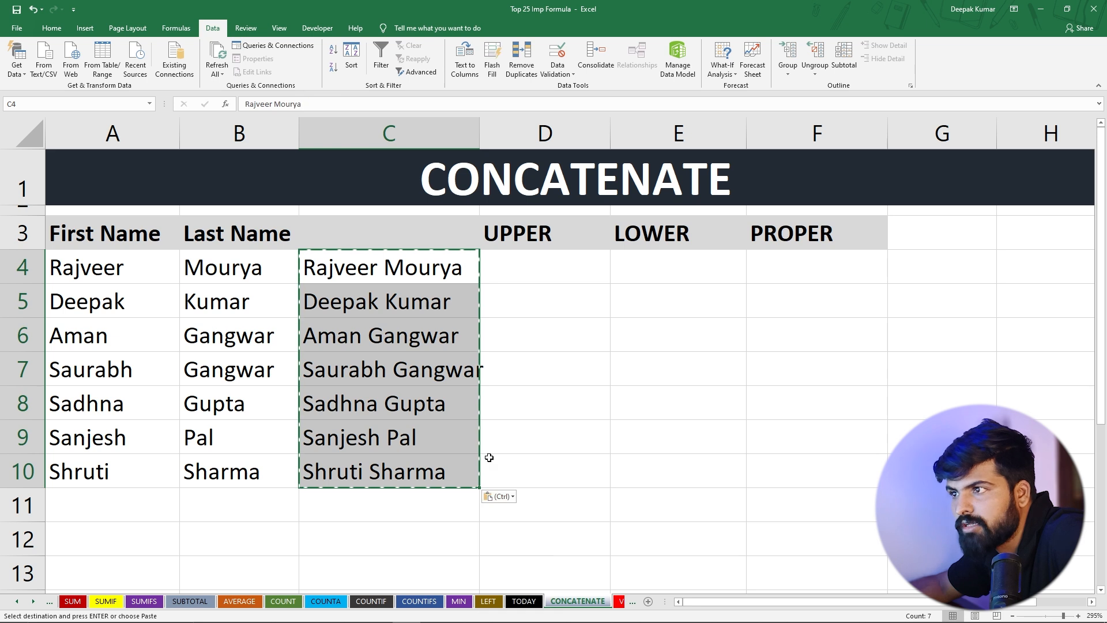
Delete the First Name and Last Name columns A:B, leaving the full names in column A
click(524, 391)
click(522, 263)
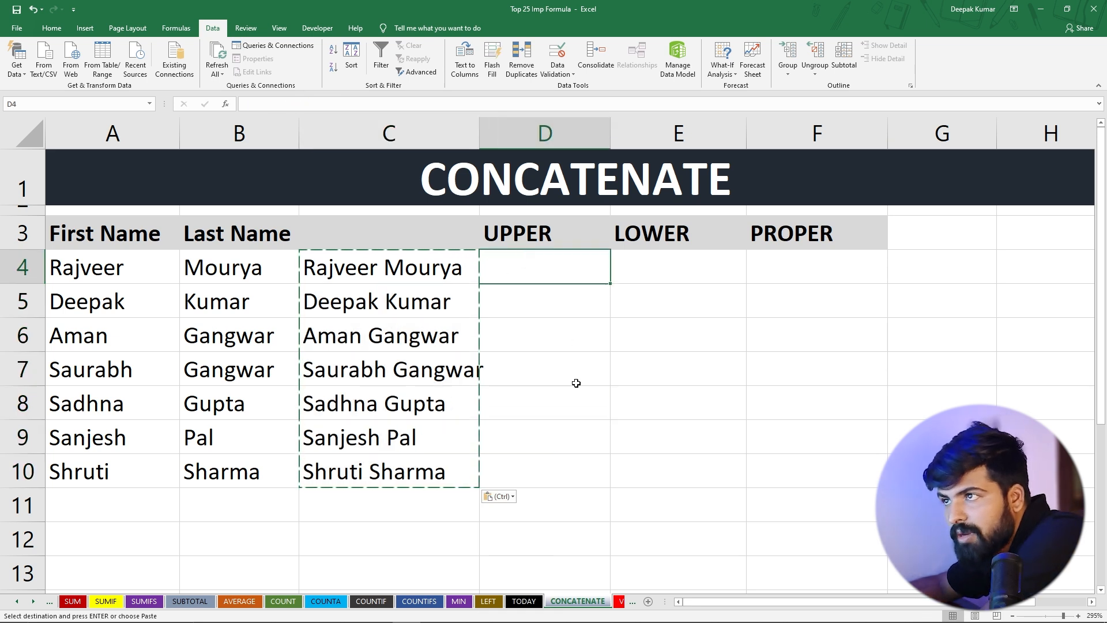
drag(118, 126, 218, 131)
right_click(218, 130)
click(259, 223)
click(223, 272)
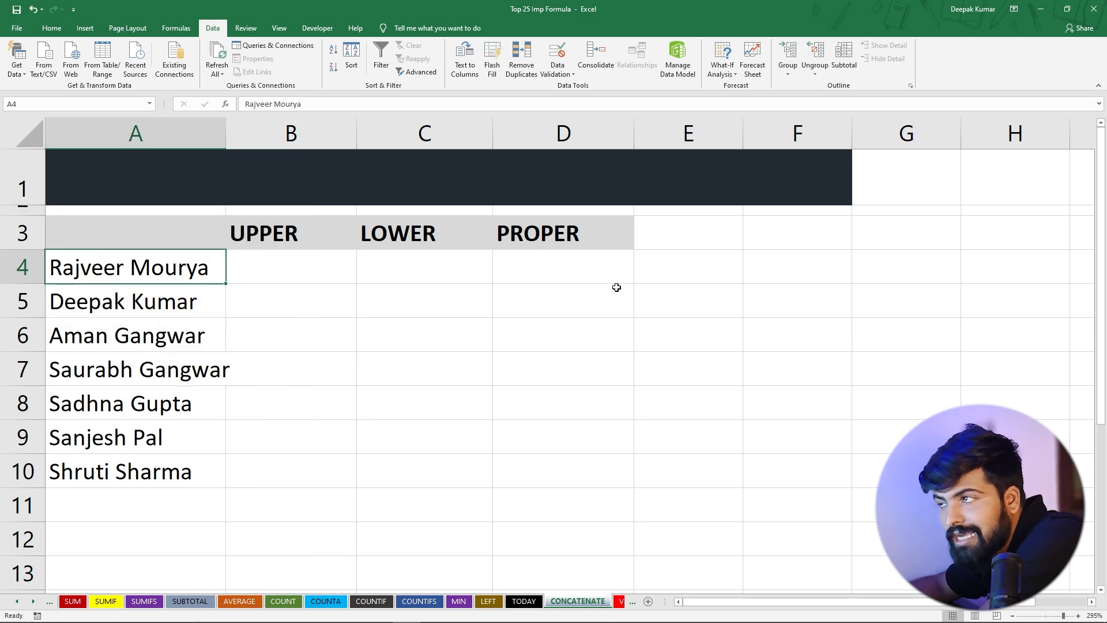
Widen column B and enter =UPPER(A4) in B4
click(316, 276)
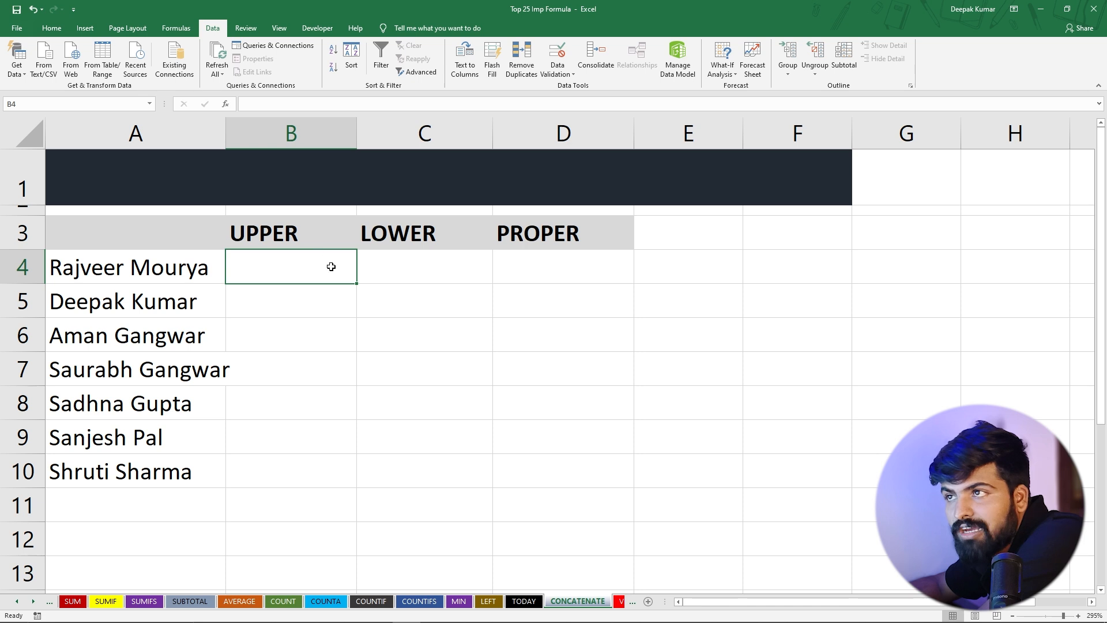
drag(357, 139, 428, 139)
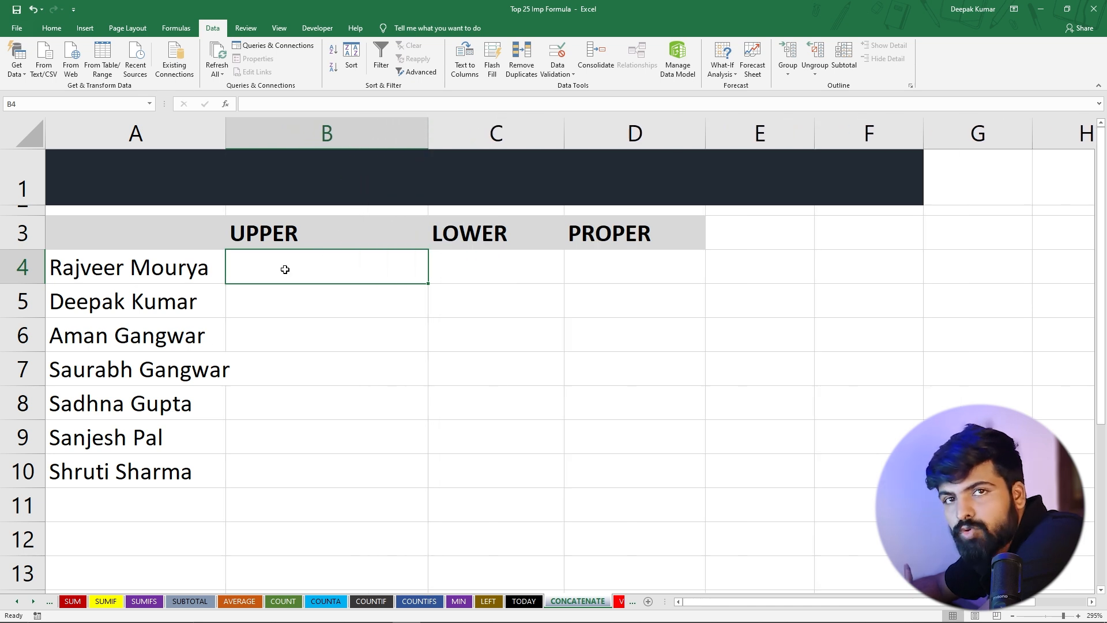
text(=)
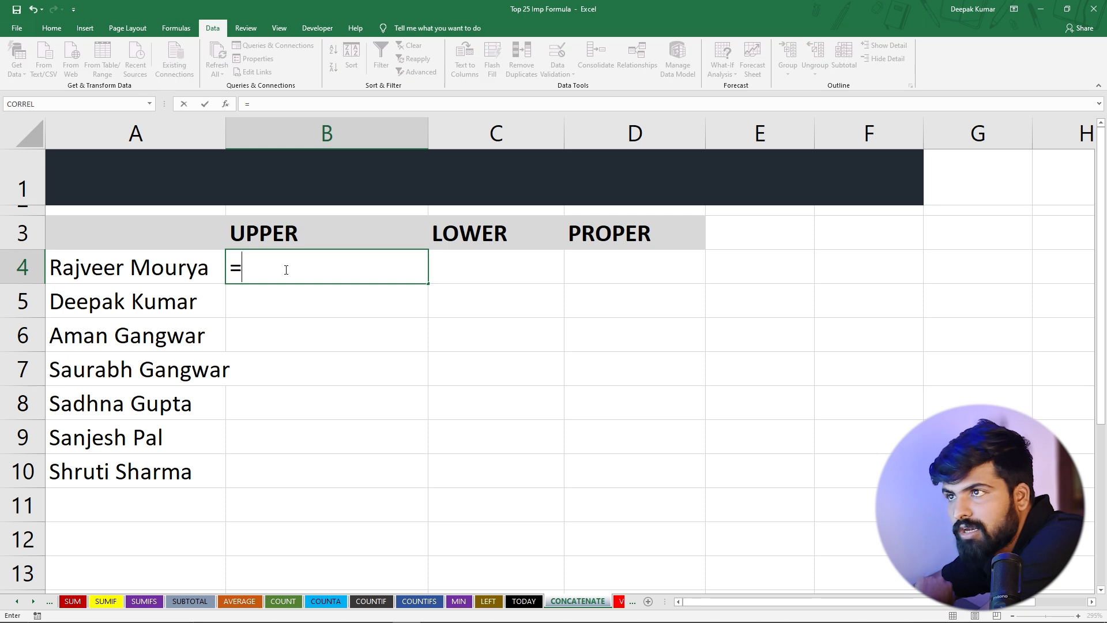
text(upper)
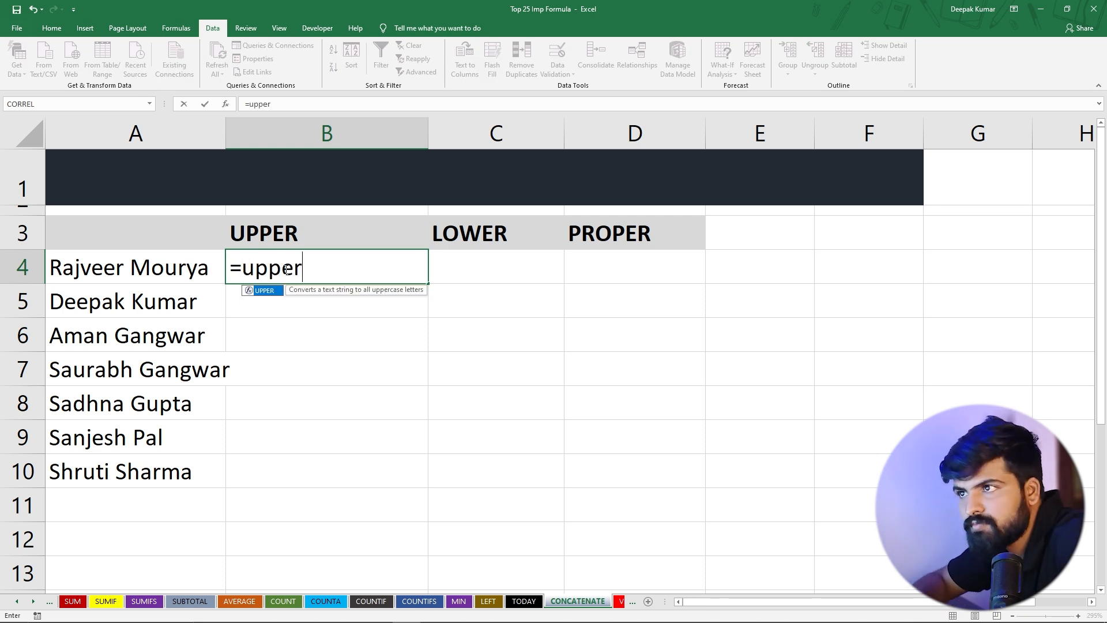
key(Tab)
click(167, 269)
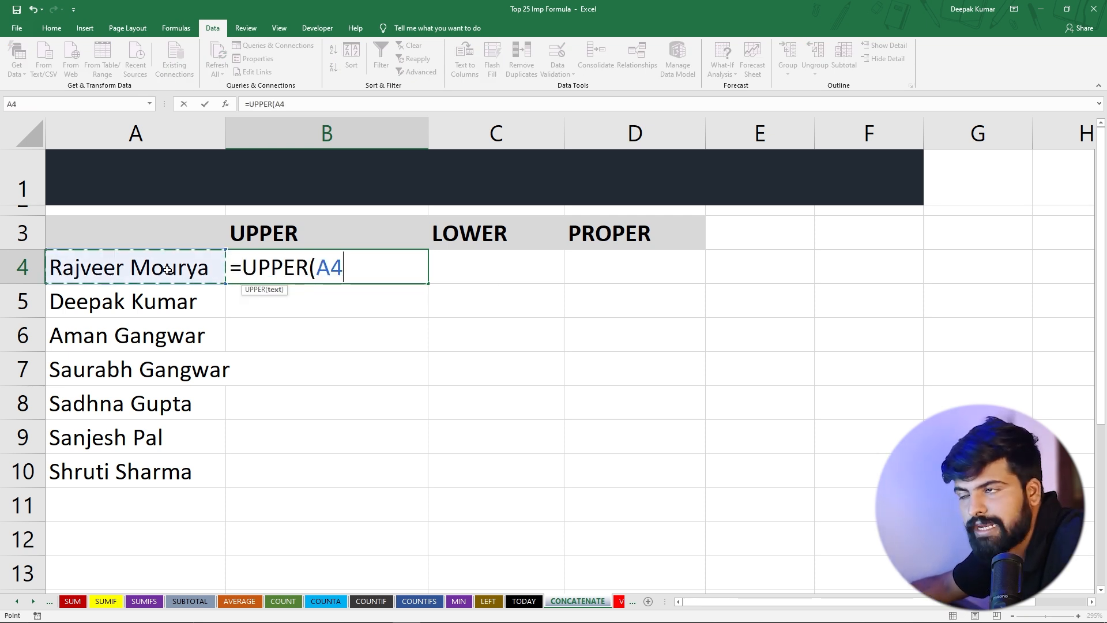
text())
key(Return)
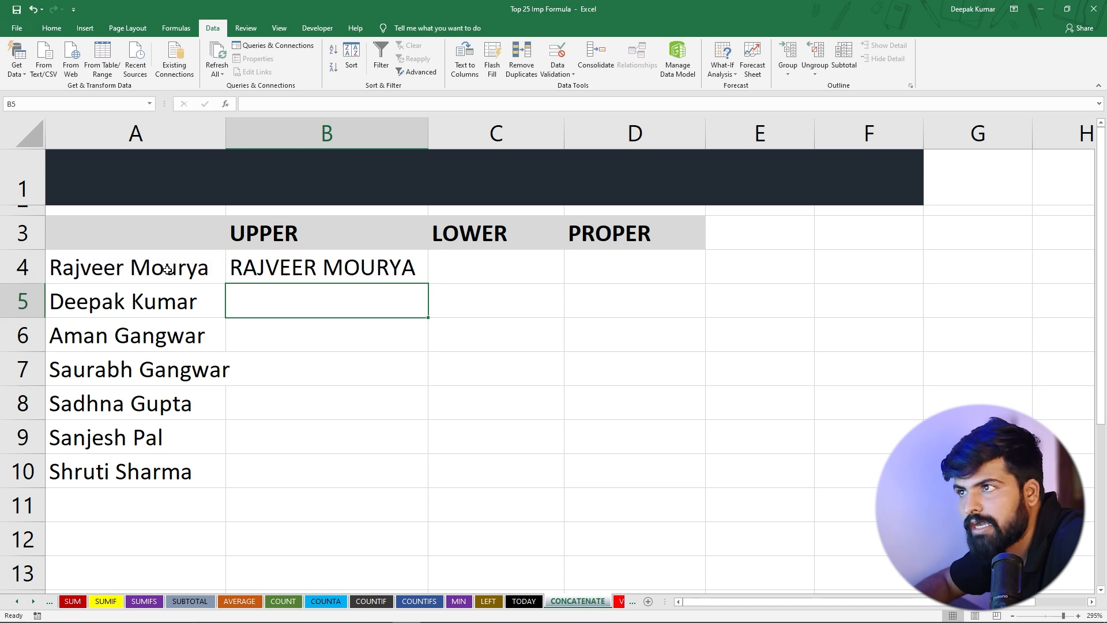
Fill the UPPER formula down from B4 to B10
click(356, 262)
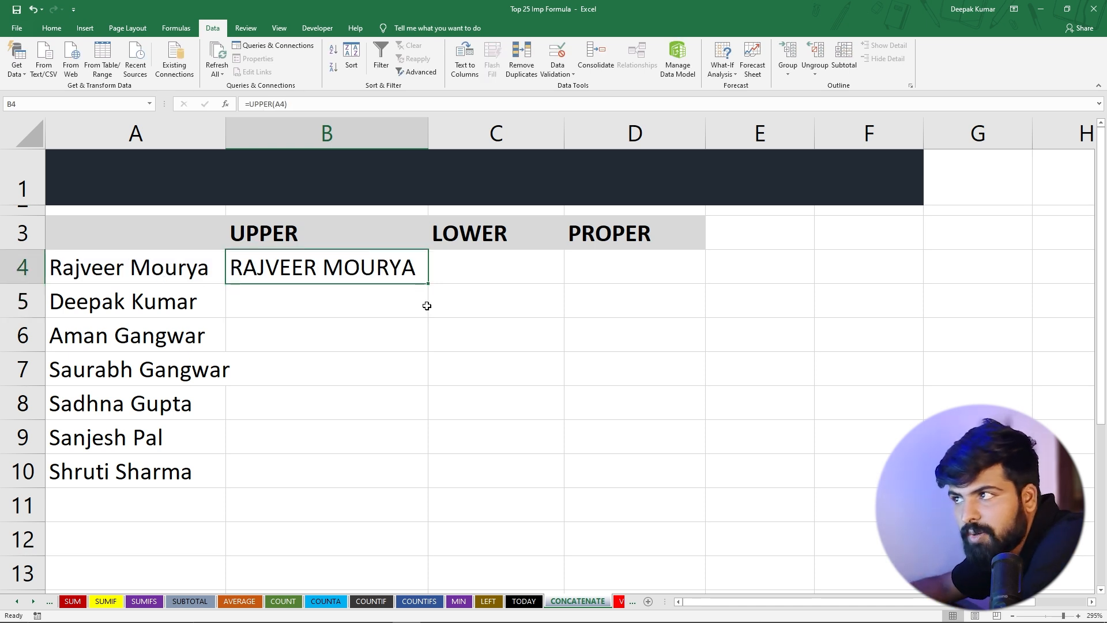
click(392, 363)
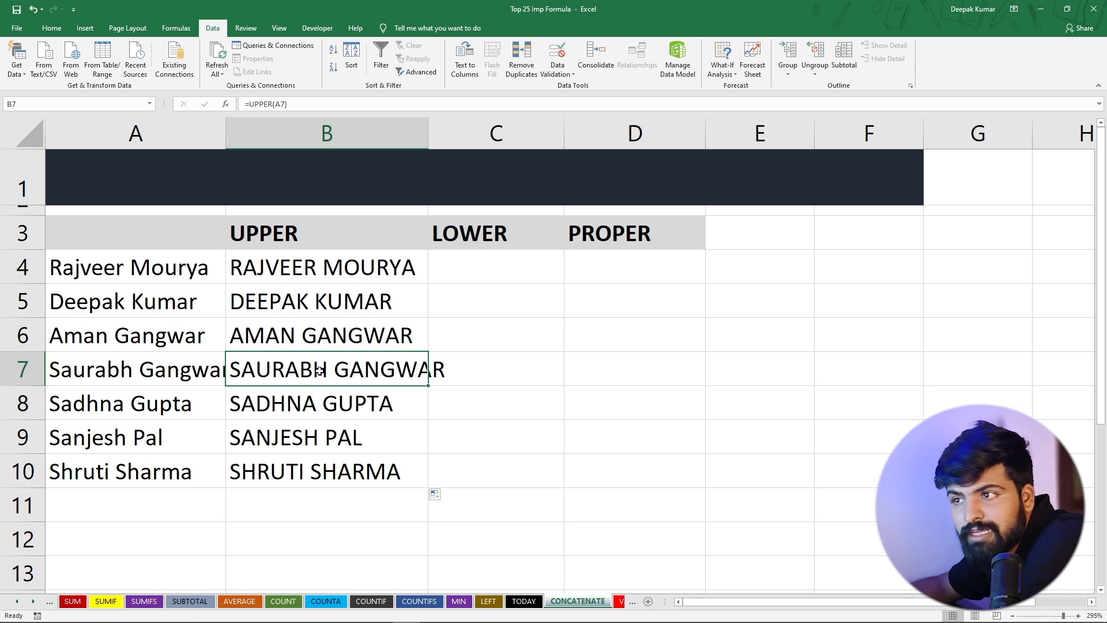
Widen column C and enter =LOWER(A4) in C4
drag(432, 141, 461, 141)
click(496, 268)
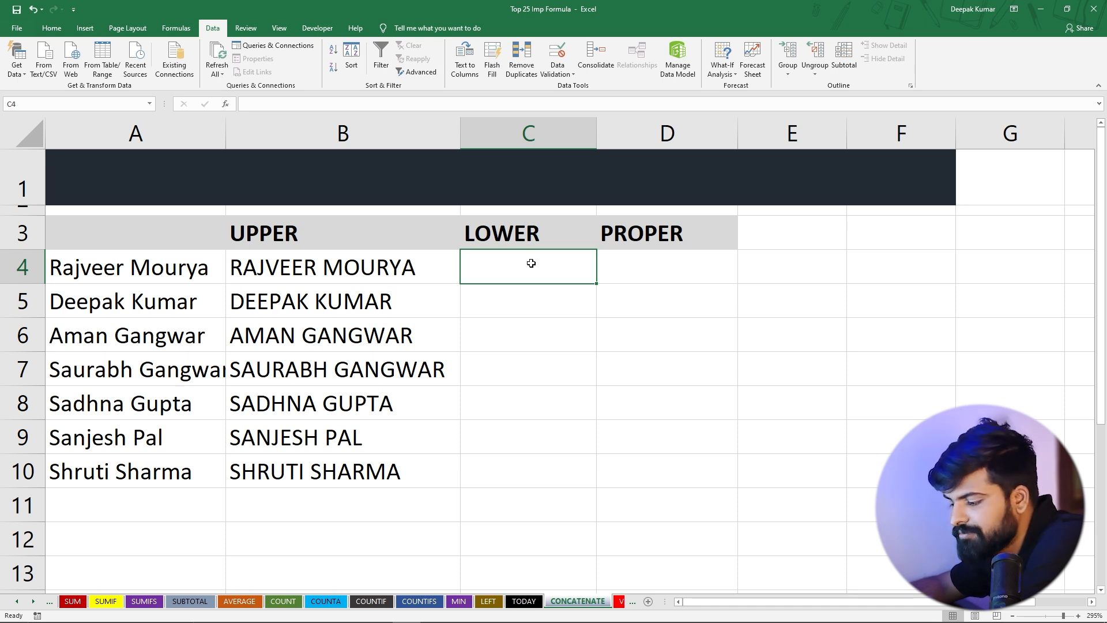
text(=lower)
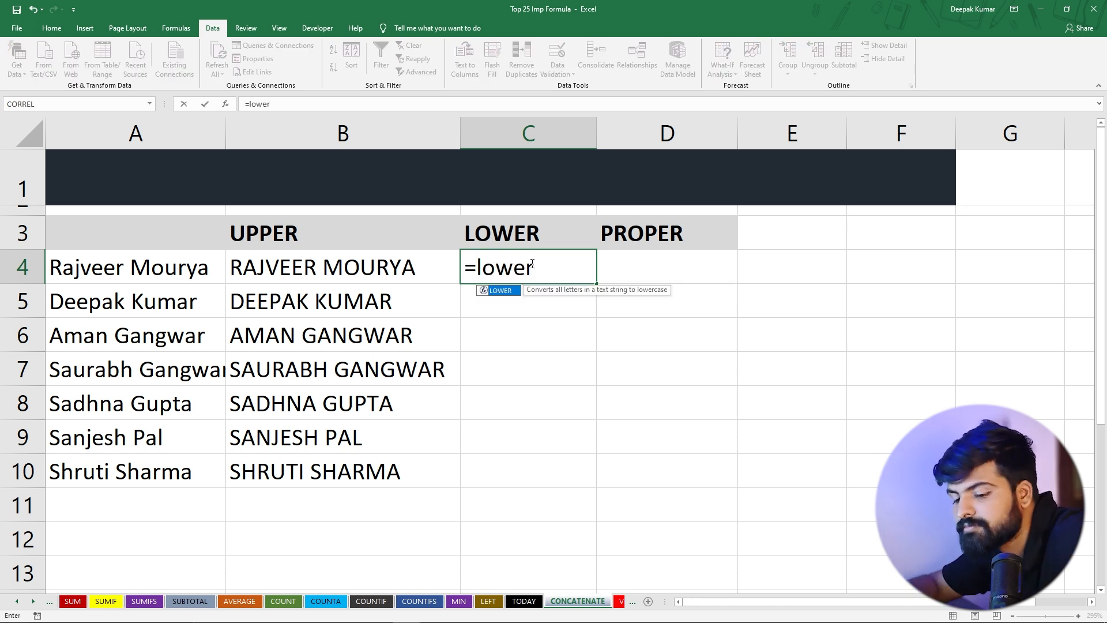
key(Tab)
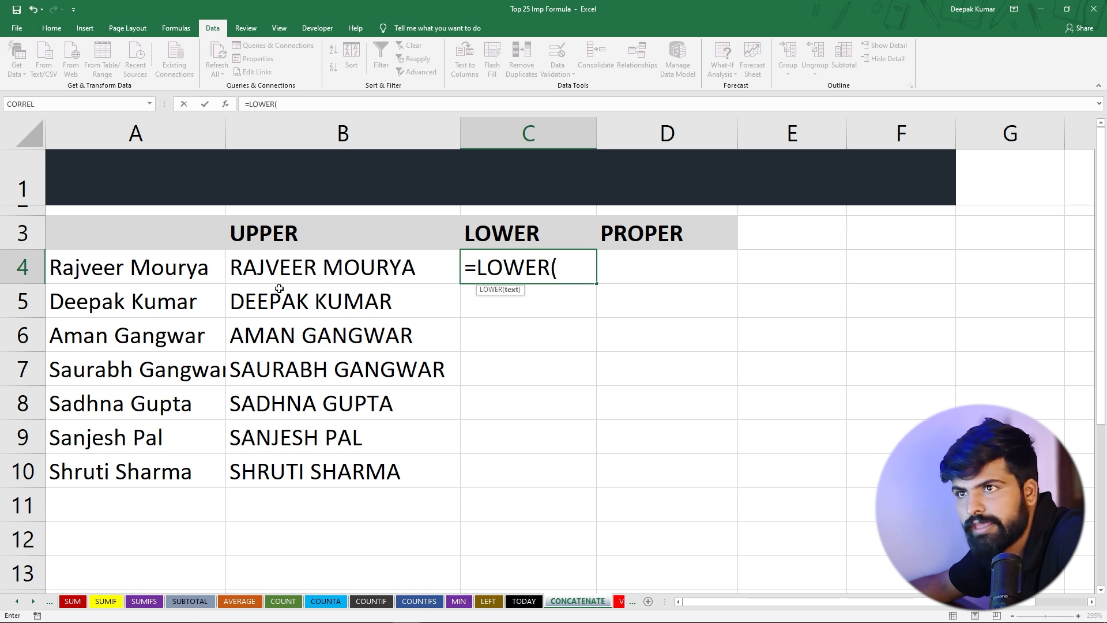
click(162, 269)
text())
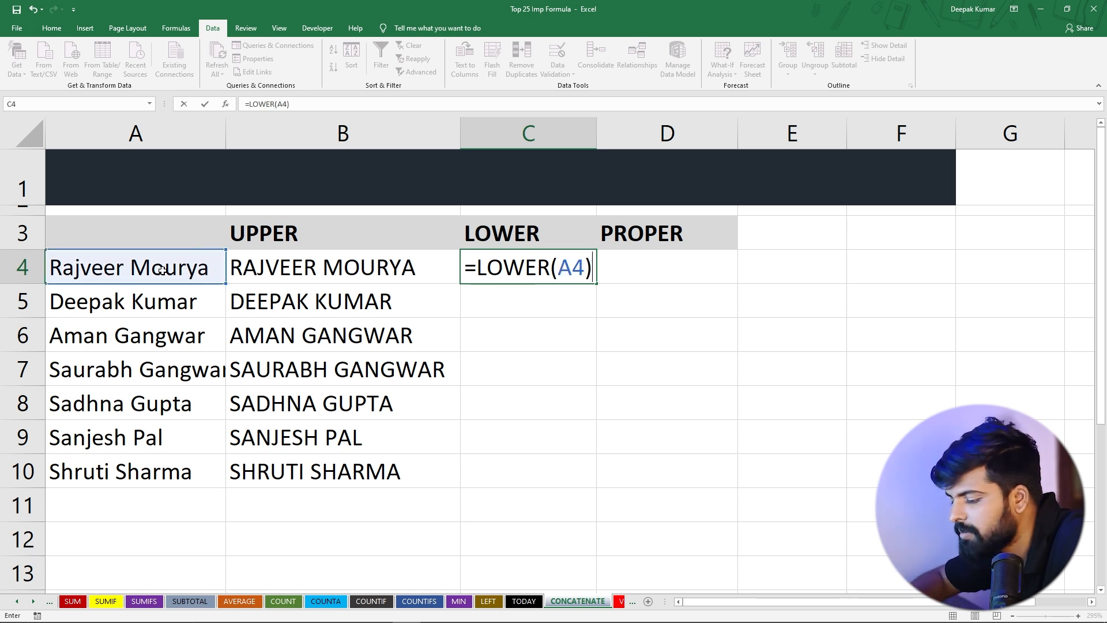
key(Return)
Fill the LOWER formula down to C10 and autofit column C's width
click(465, 267)
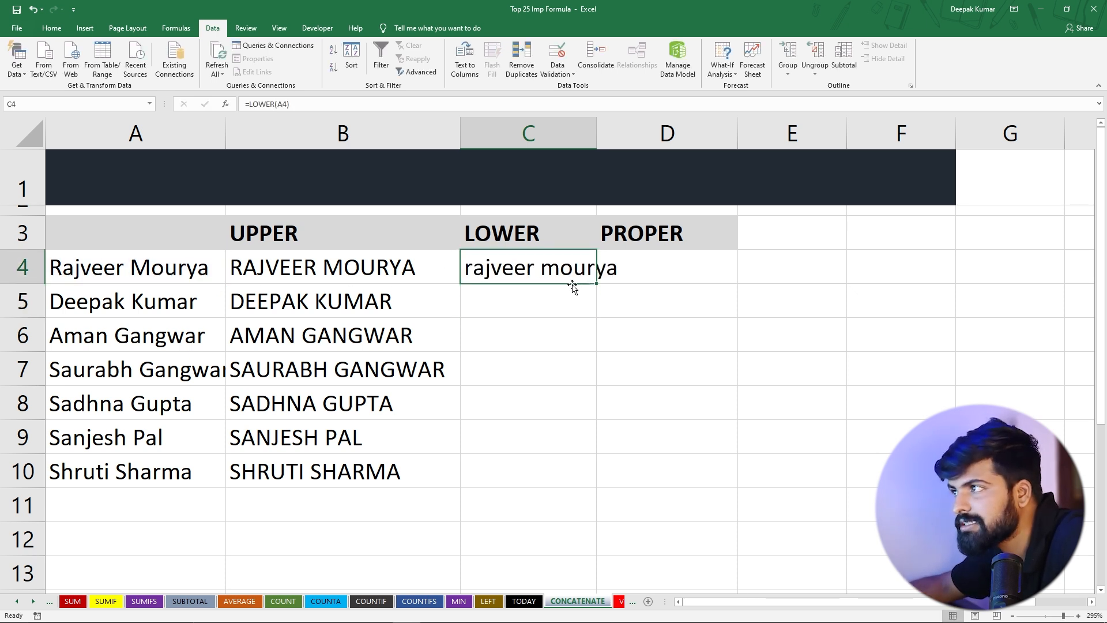
double_click(597, 283)
click(563, 349)
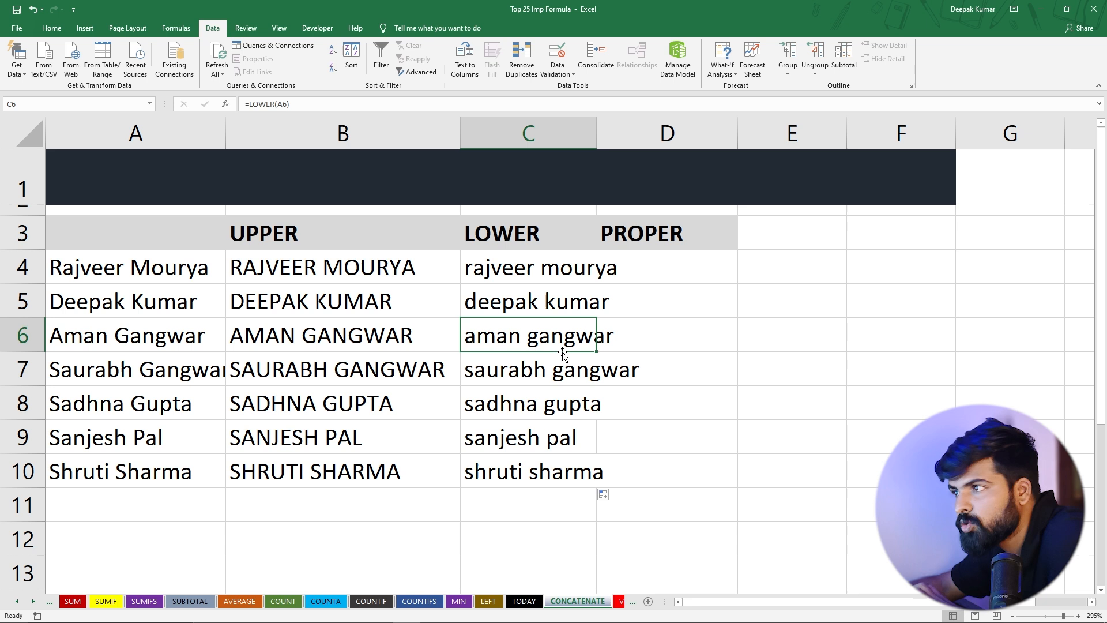
double_click(597, 138)
drag(504, 271, 527, 477)
click(730, 298)
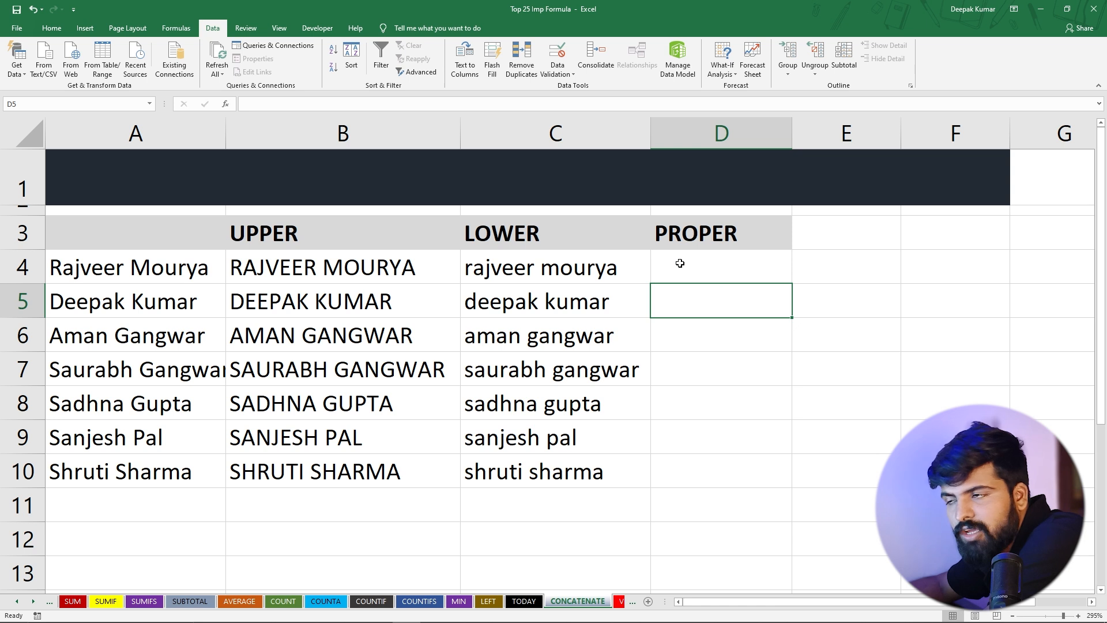
Enter =PROPER(C4:C10) in D4 under the PROPER heading
drag(83, 278, 93, 462)
click(98, 400)
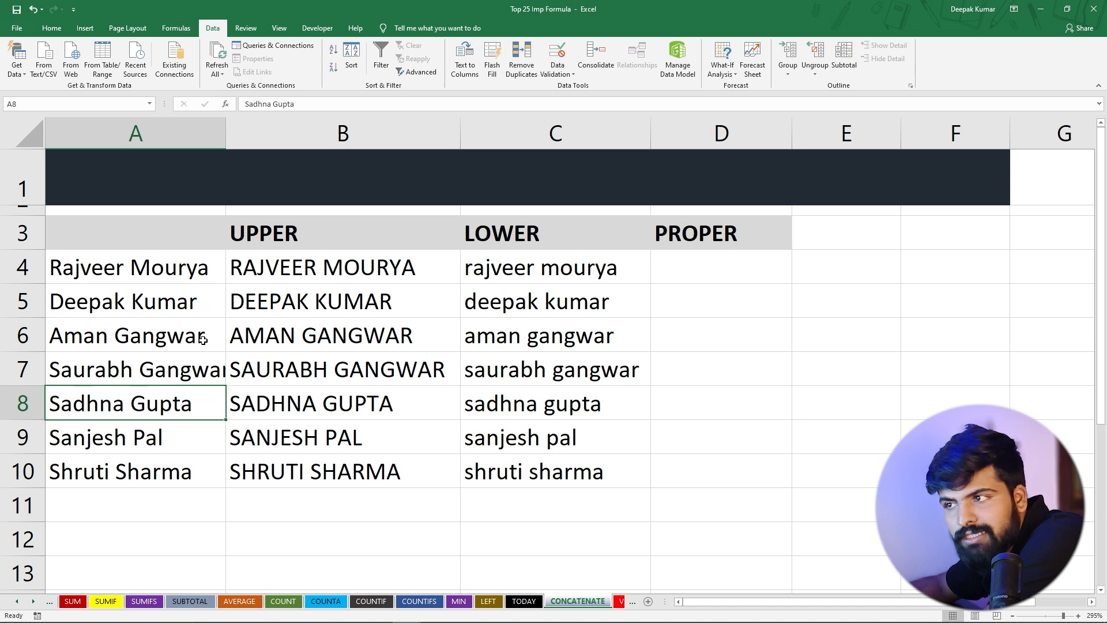
click(703, 271)
text(=)
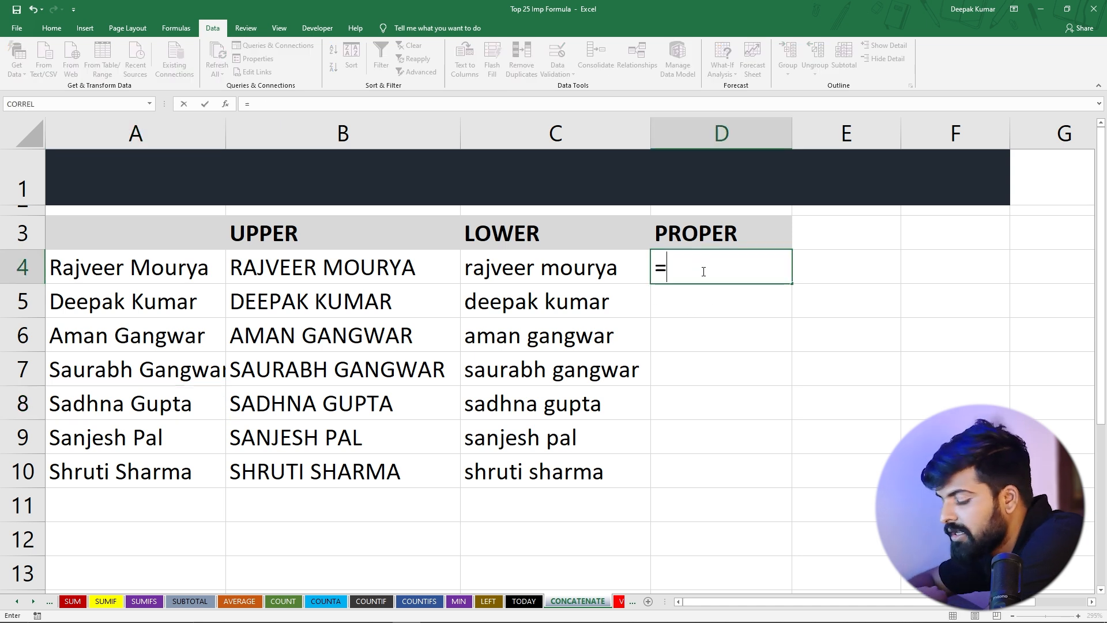
text(prop)
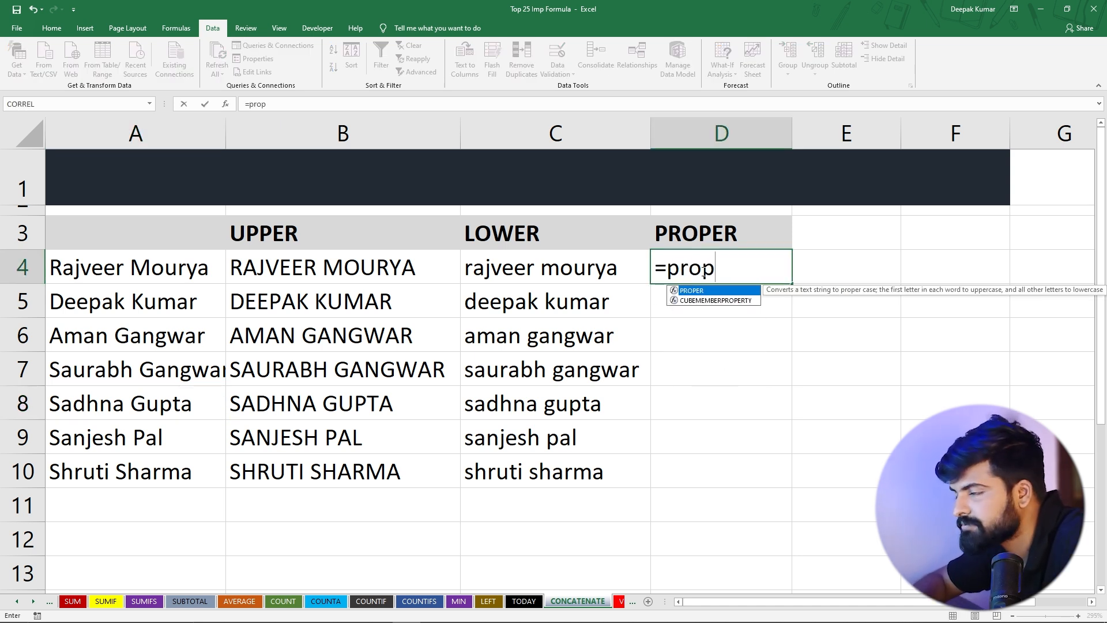
key(Tab)
drag(566, 270, 563, 474)
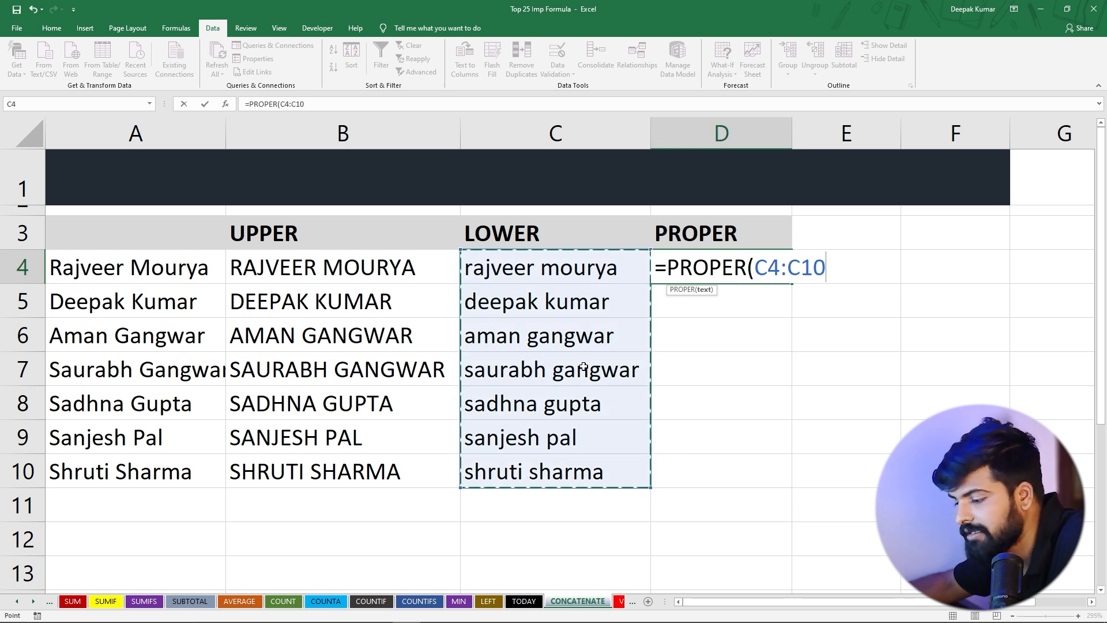
text())
key(Return)
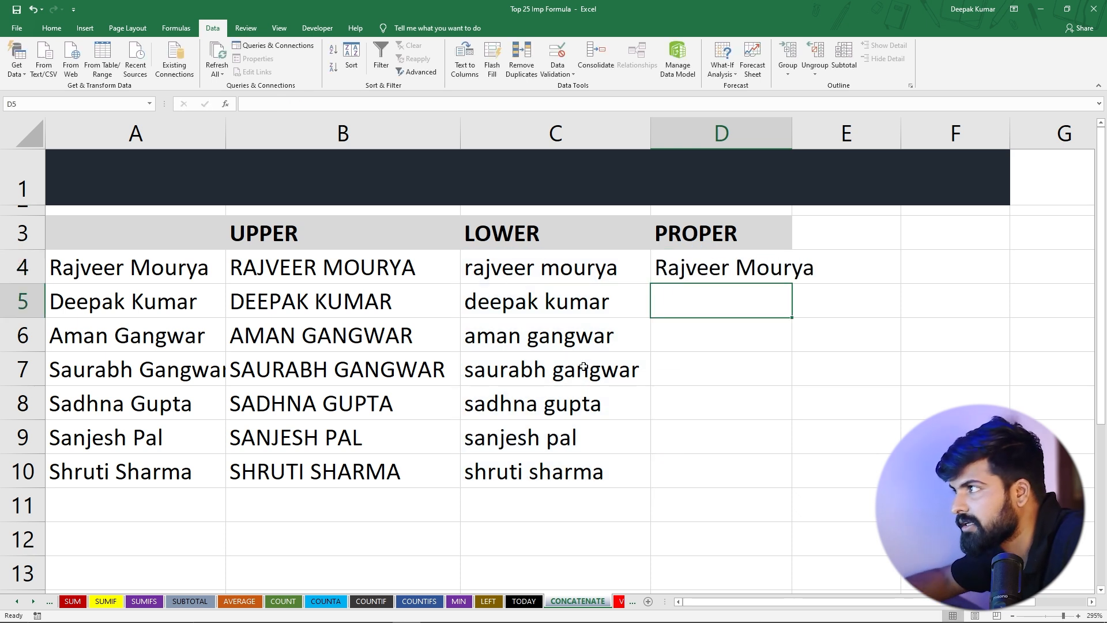
Fill the PROPER formula down from D4 to D10
click(788, 278)
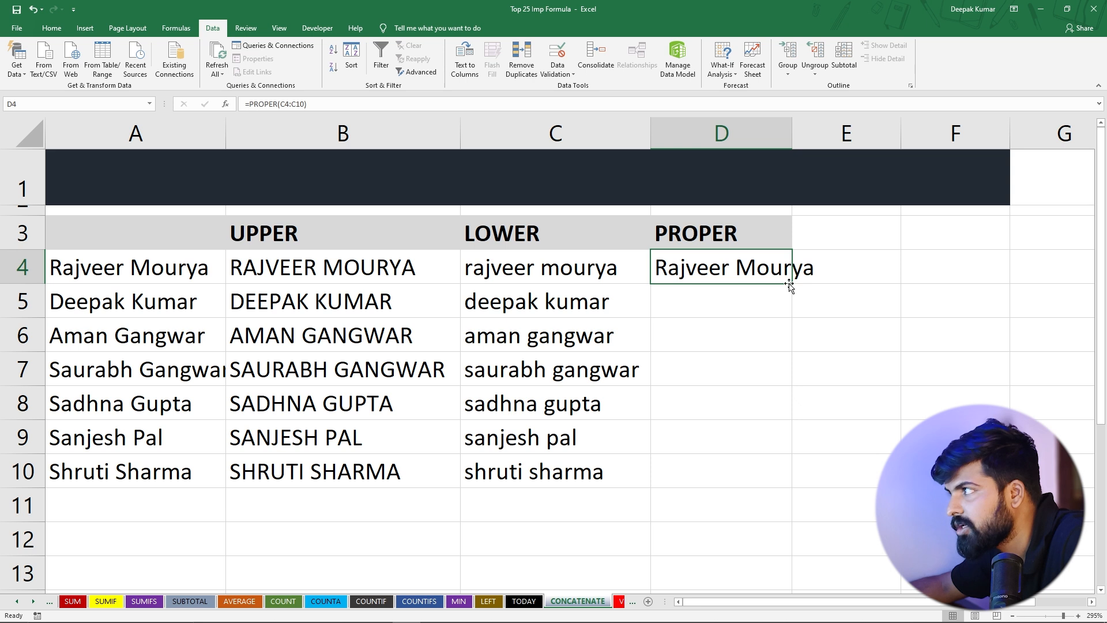
double_click(793, 283)
click(718, 372)
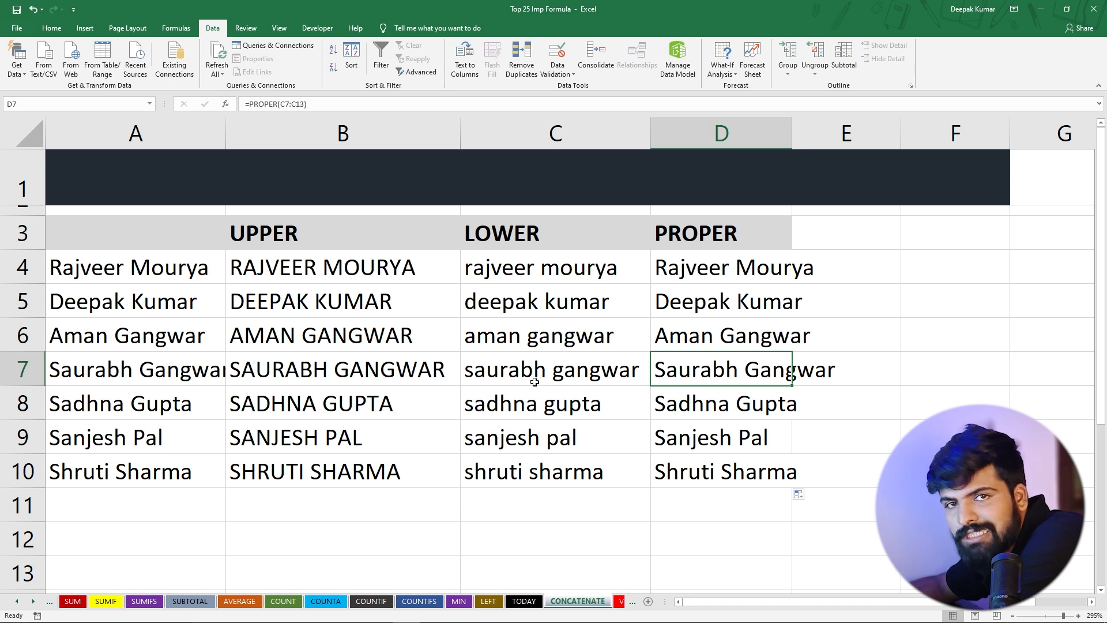
Switch to the VLOOKUP sheet and copy employee ID ASDF05 into G2 as the lookup value
click(621, 602)
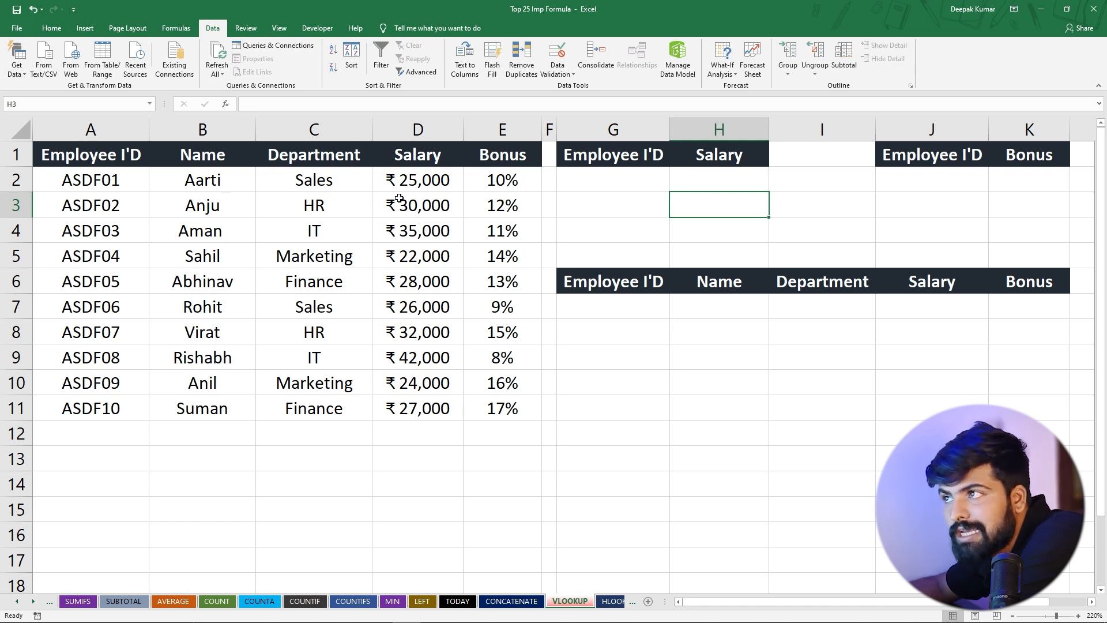
click(100, 283)
key(ctrl+c)
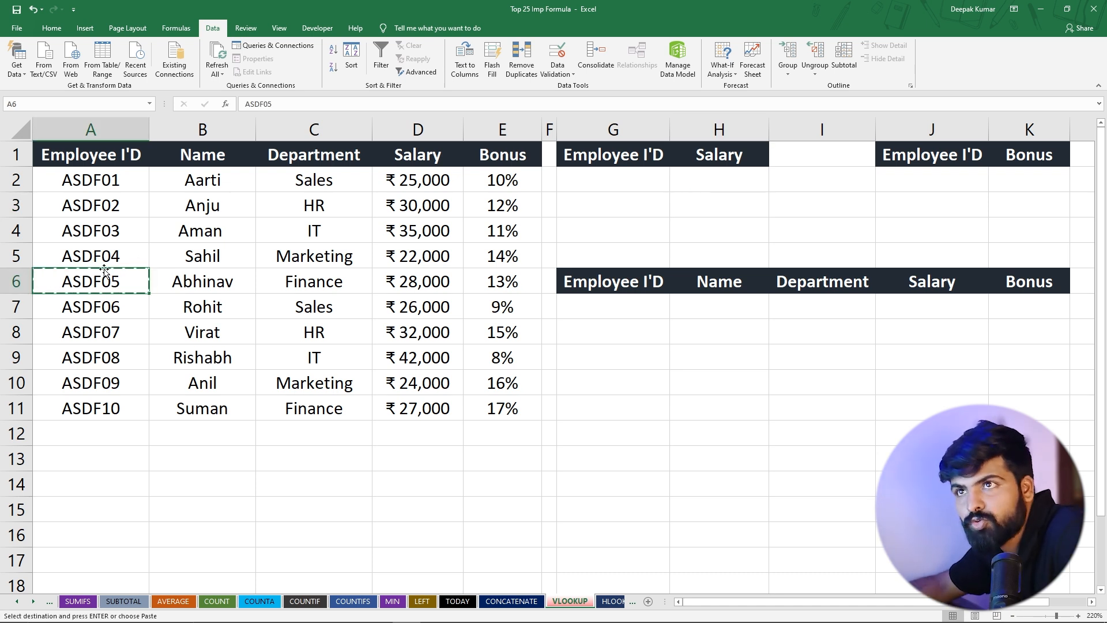
click(597, 173)
key(ctrl+v)
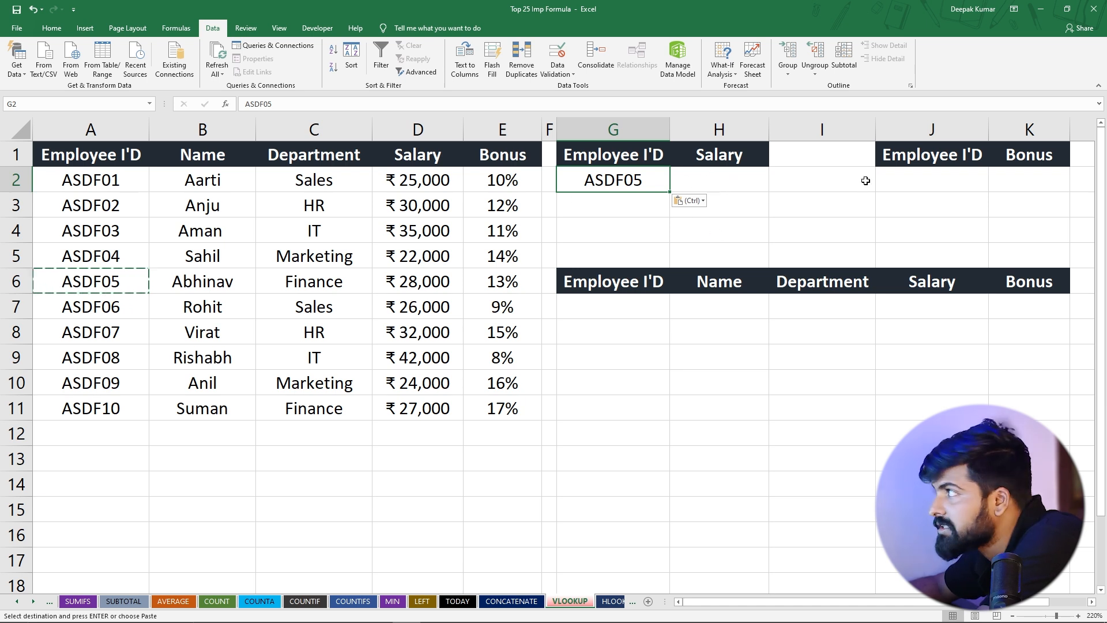
click(717, 157)
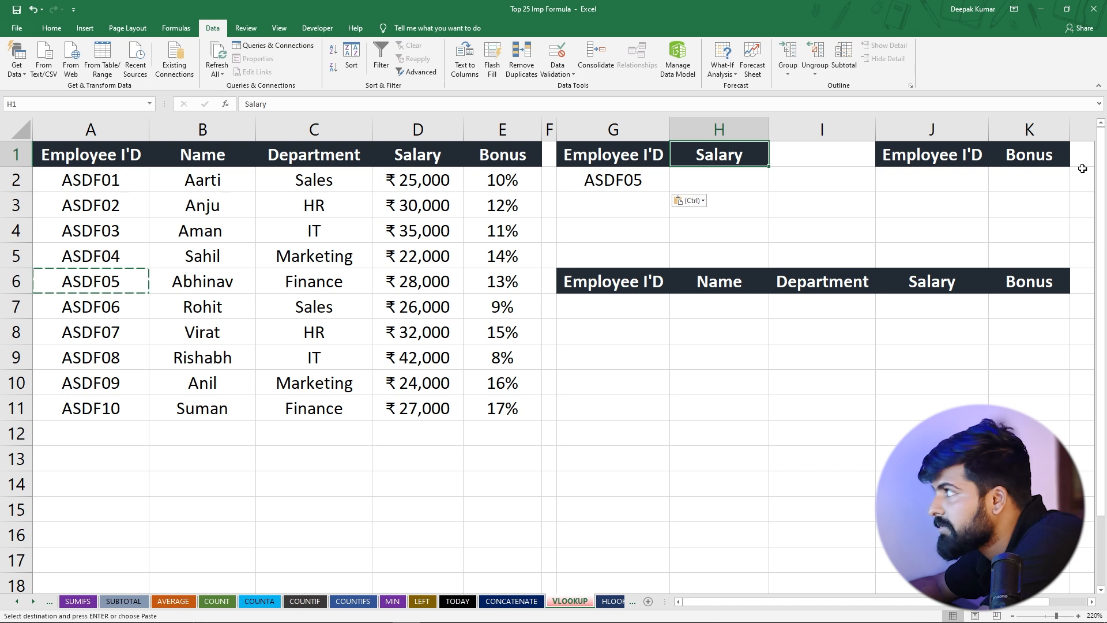
Copy the Bonus heading from K1 into H1 so it replaces the Salary heading
click(1044, 156)
key(ctrl+c)
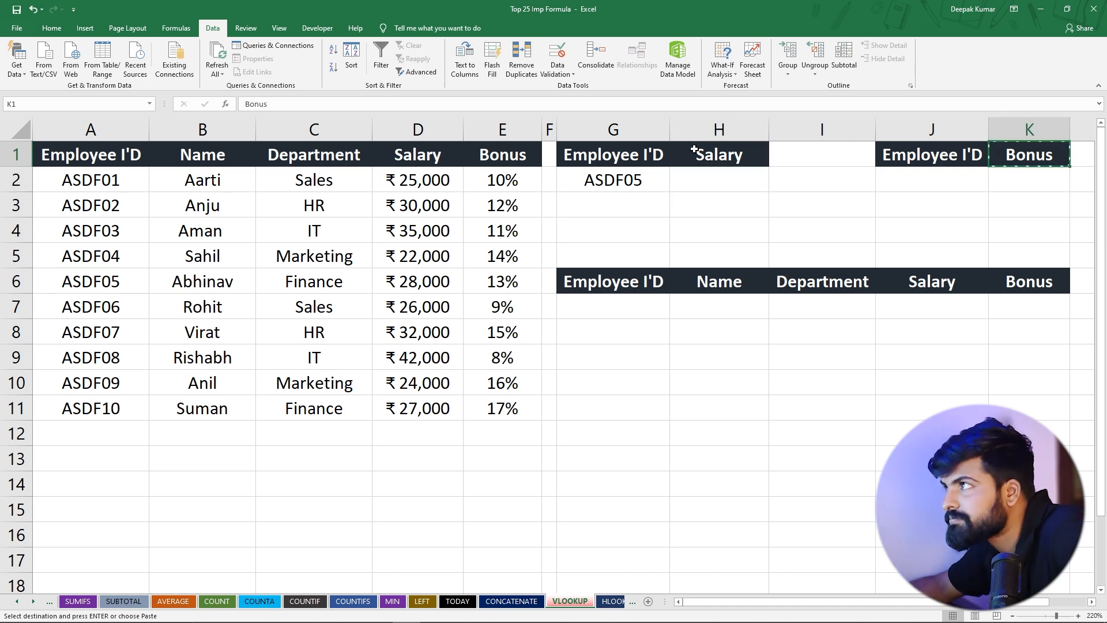
click(709, 152)
key(ctrl+v)
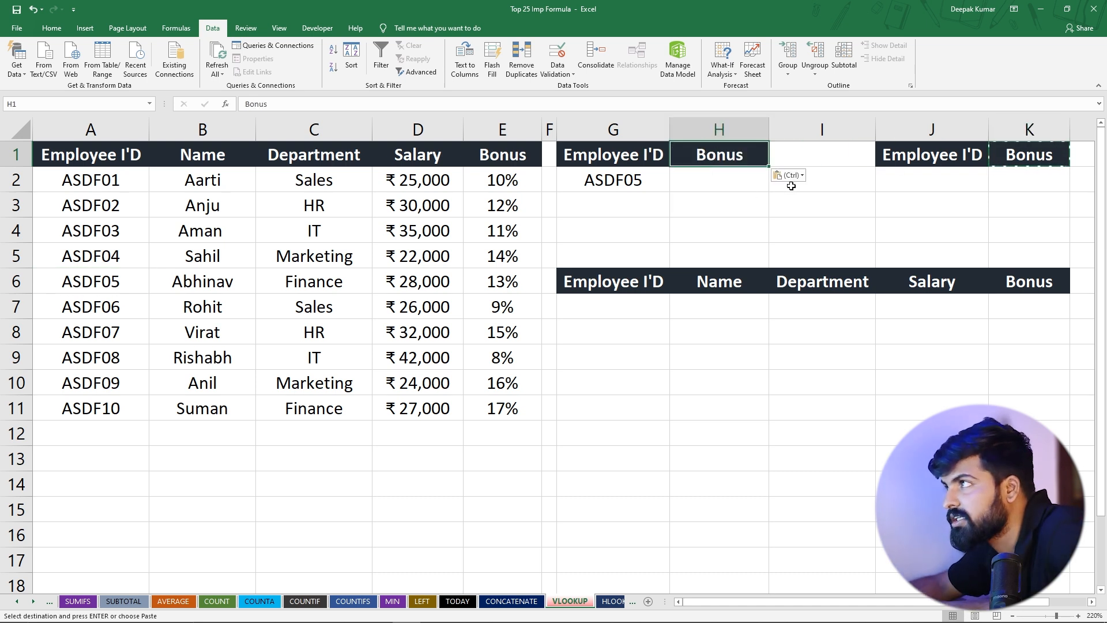
key(Right)
click(566, 169)
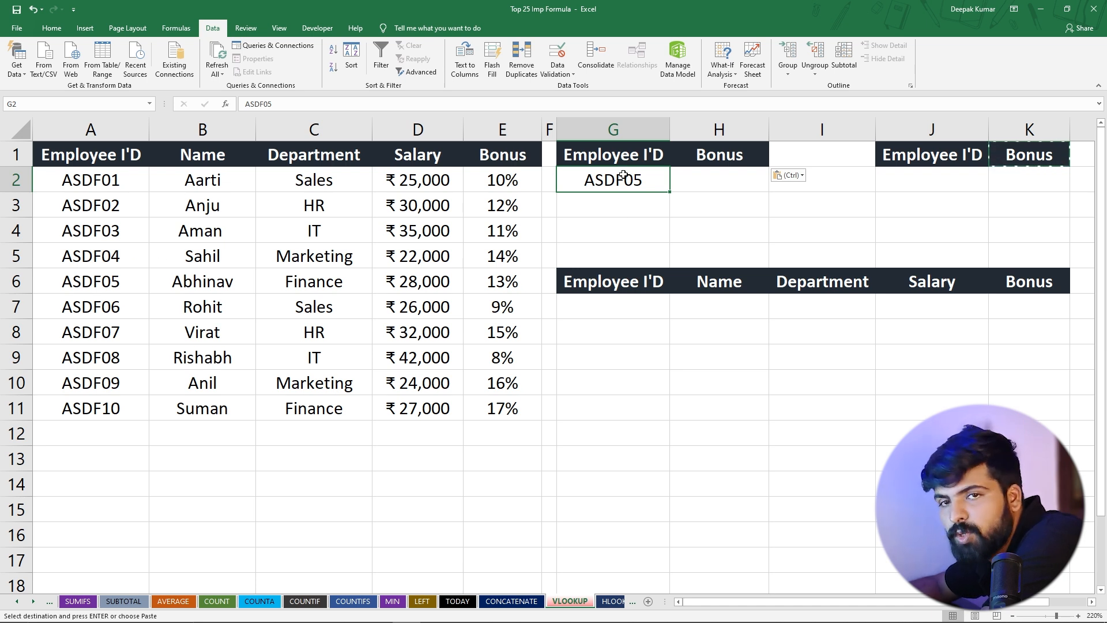
Build a VLOOKUP in H2 with lookup value G2, table array A1:E11 and column index 5
click(716, 176)
text(=)
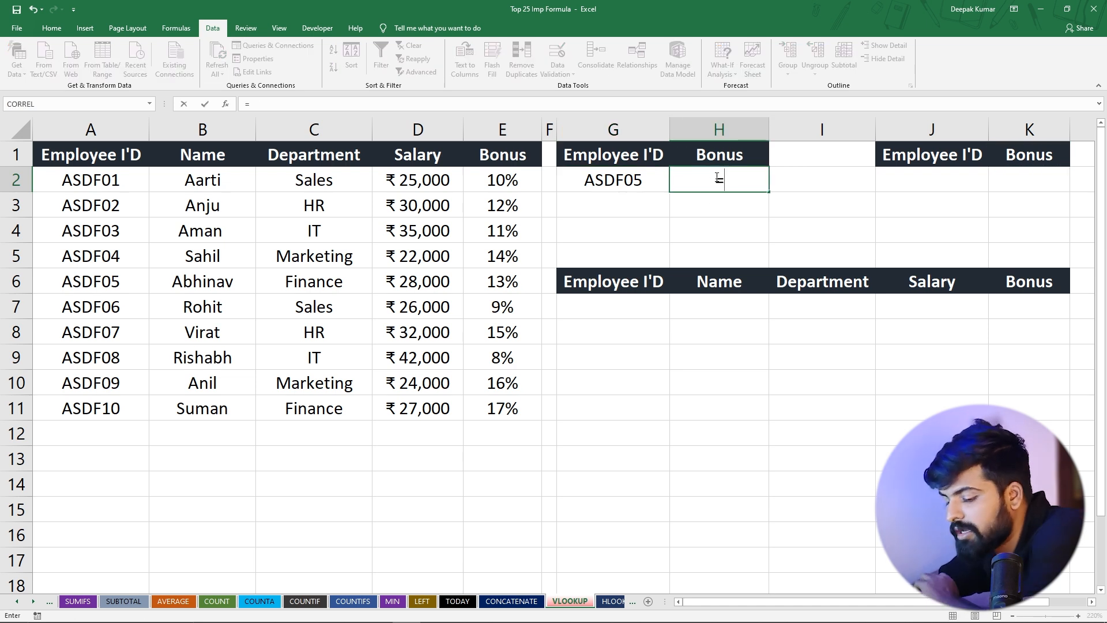
text(vl)
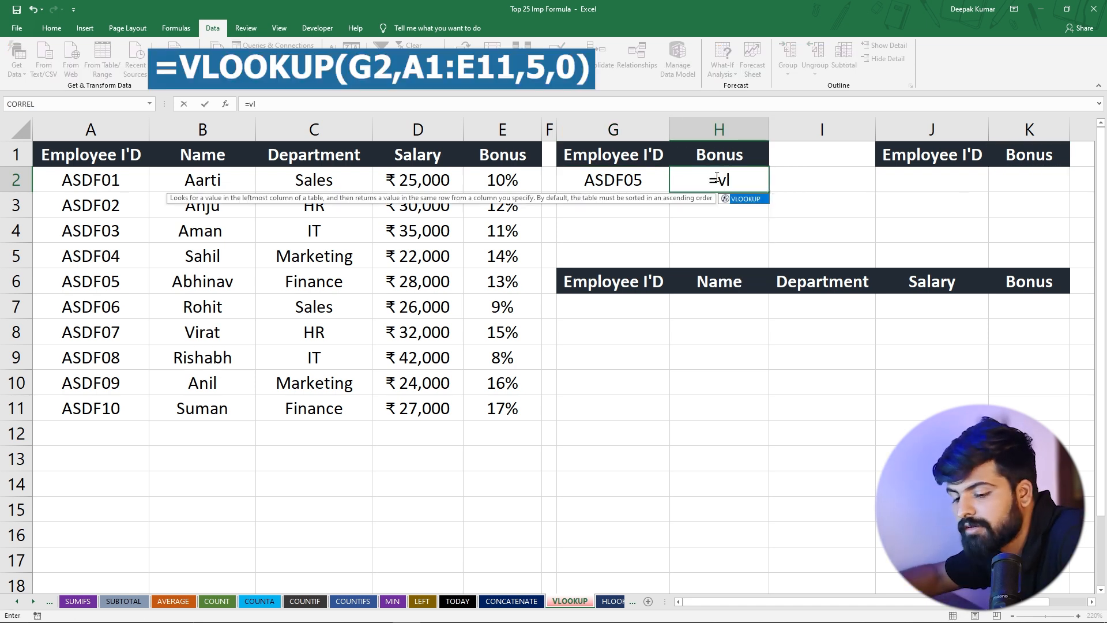
key(Tab)
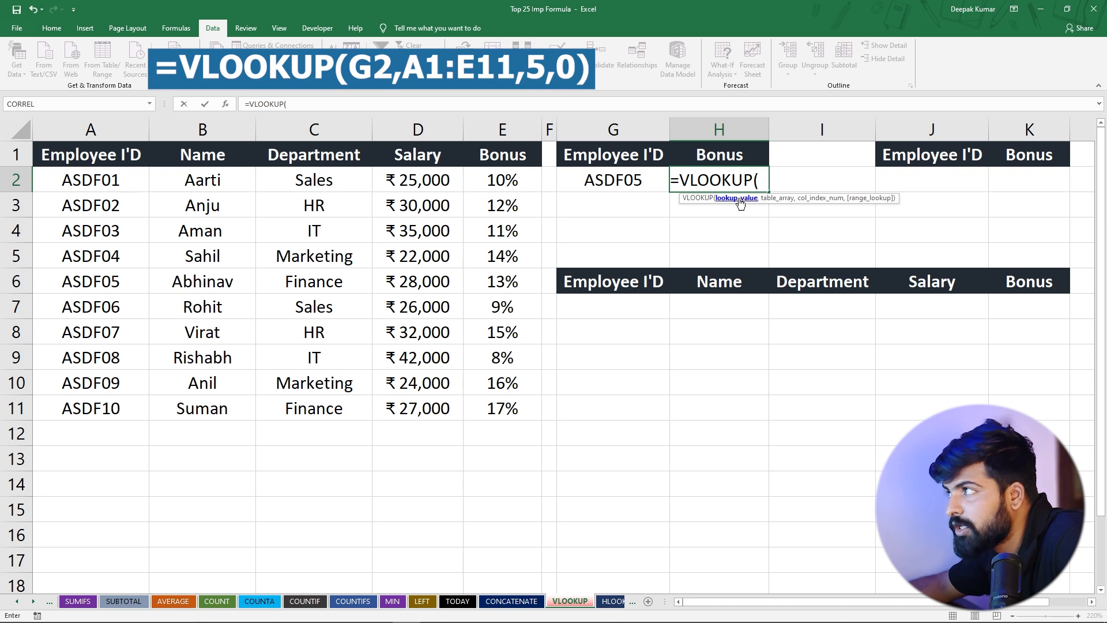
click(590, 178)
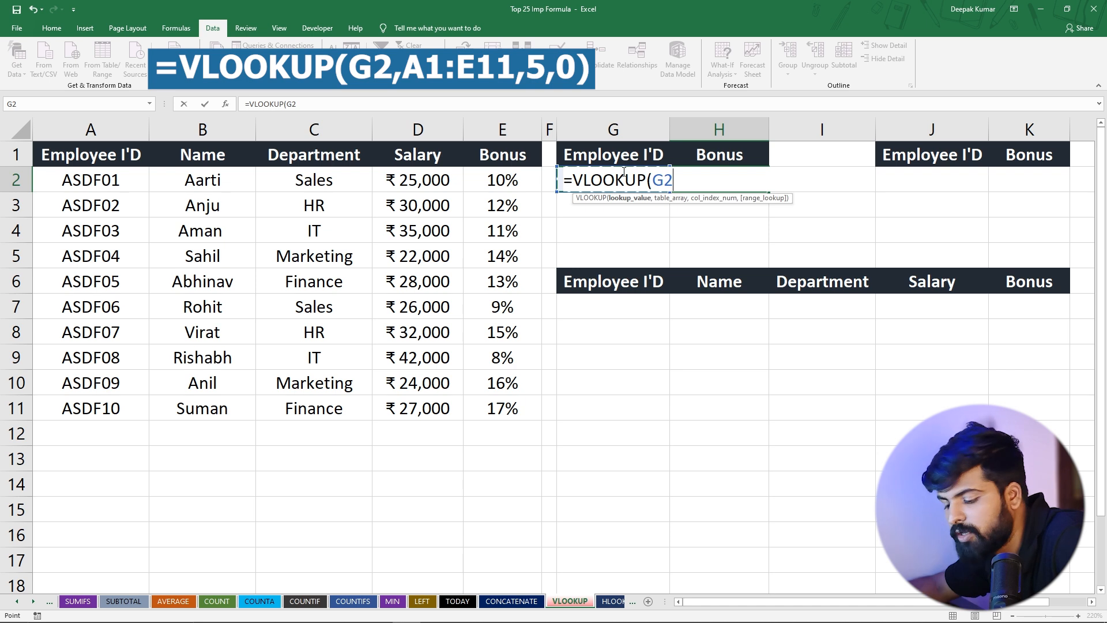
text(,)
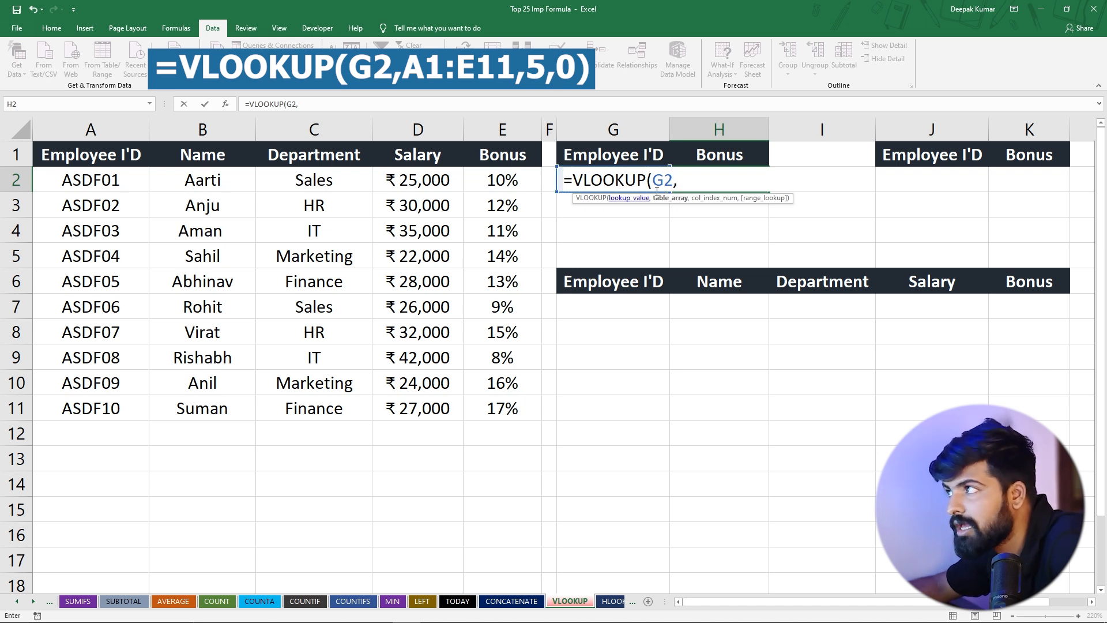
drag(103, 162, 479, 409)
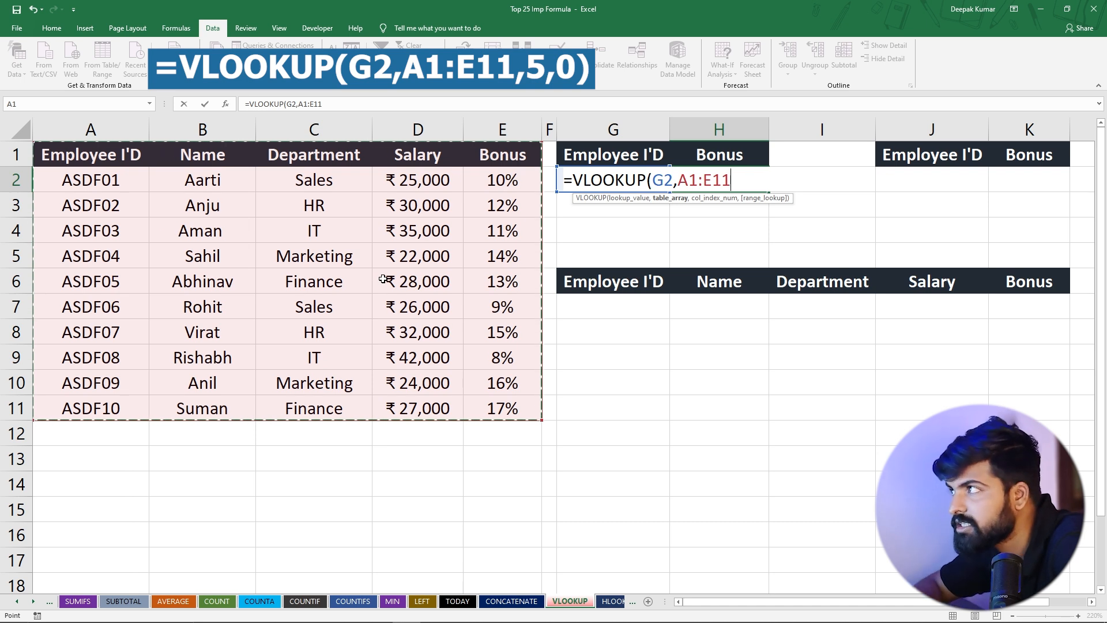
text(,5)
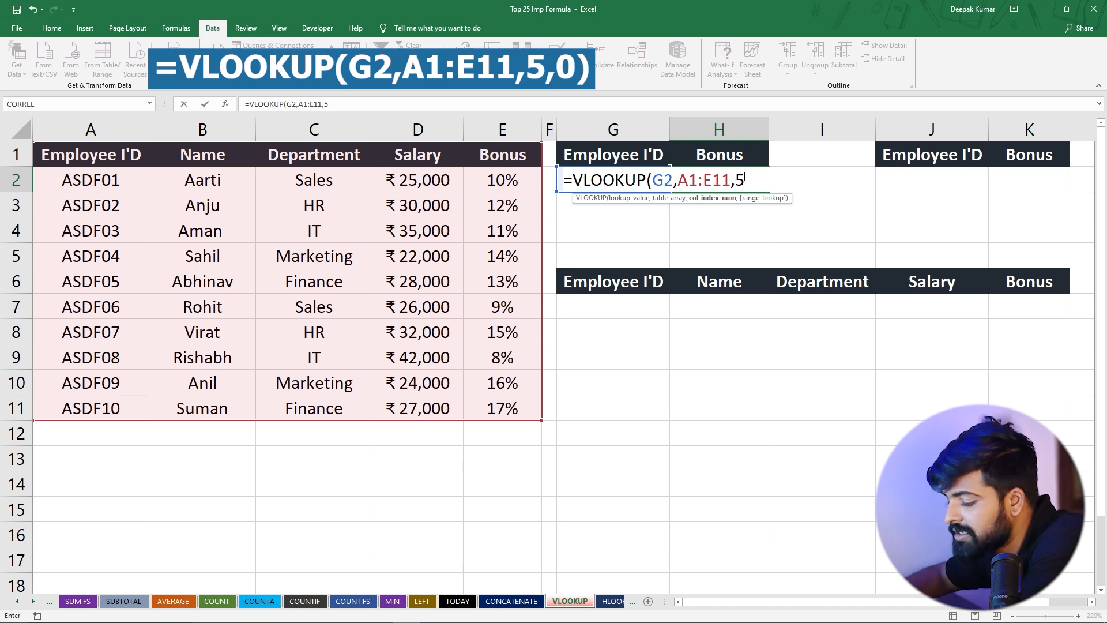
text(,0)
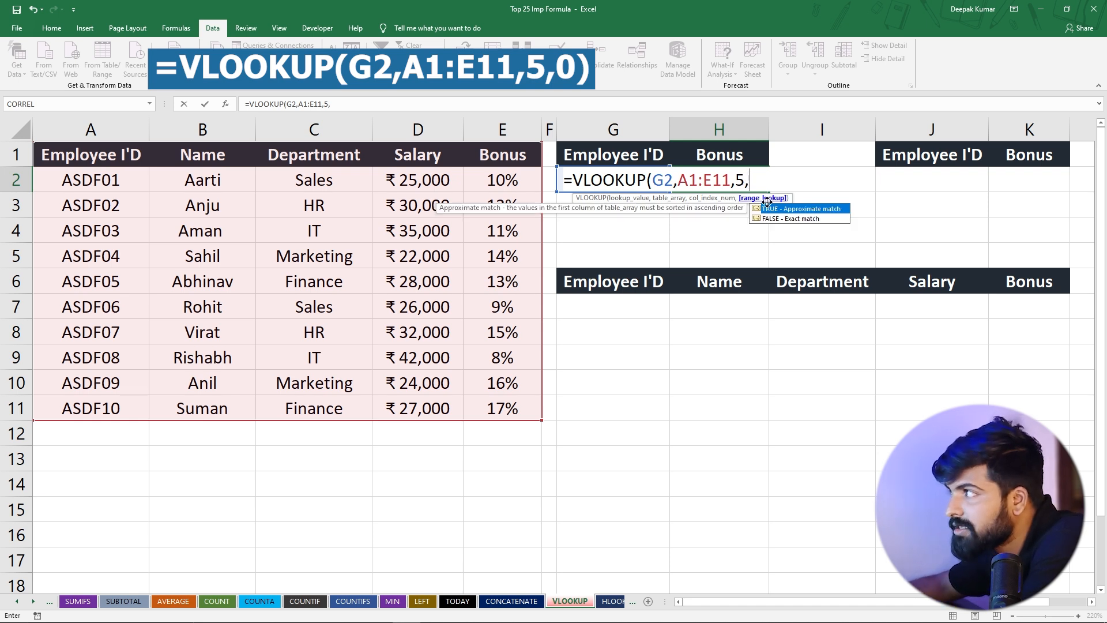
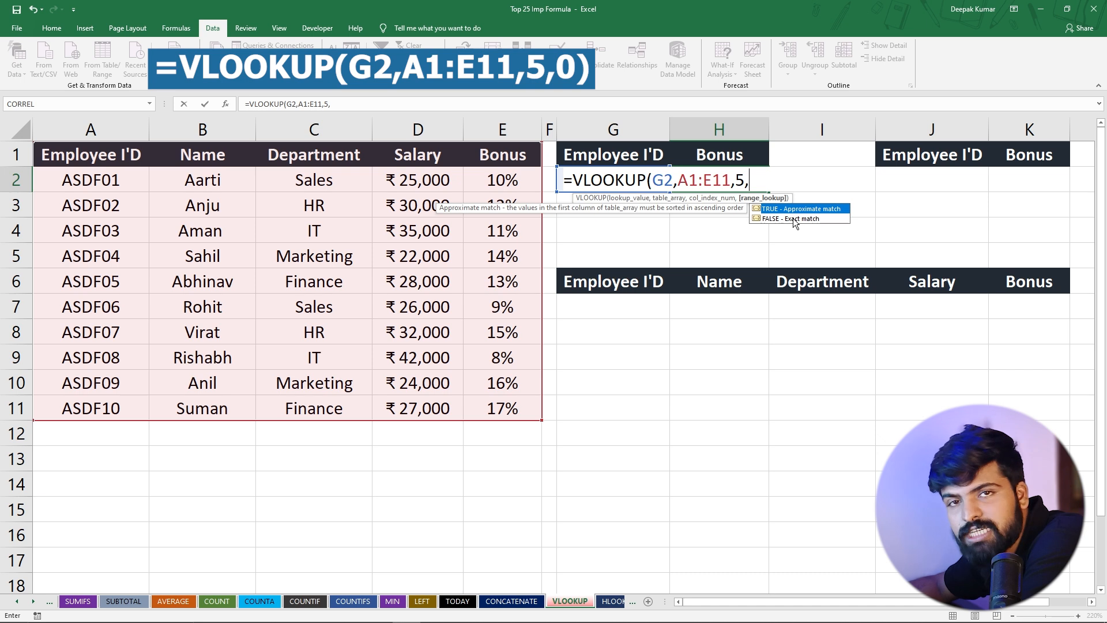
Complete the VLOOKUP formula in H2 with 0 as the range lookup argument for an exact match
text(0)
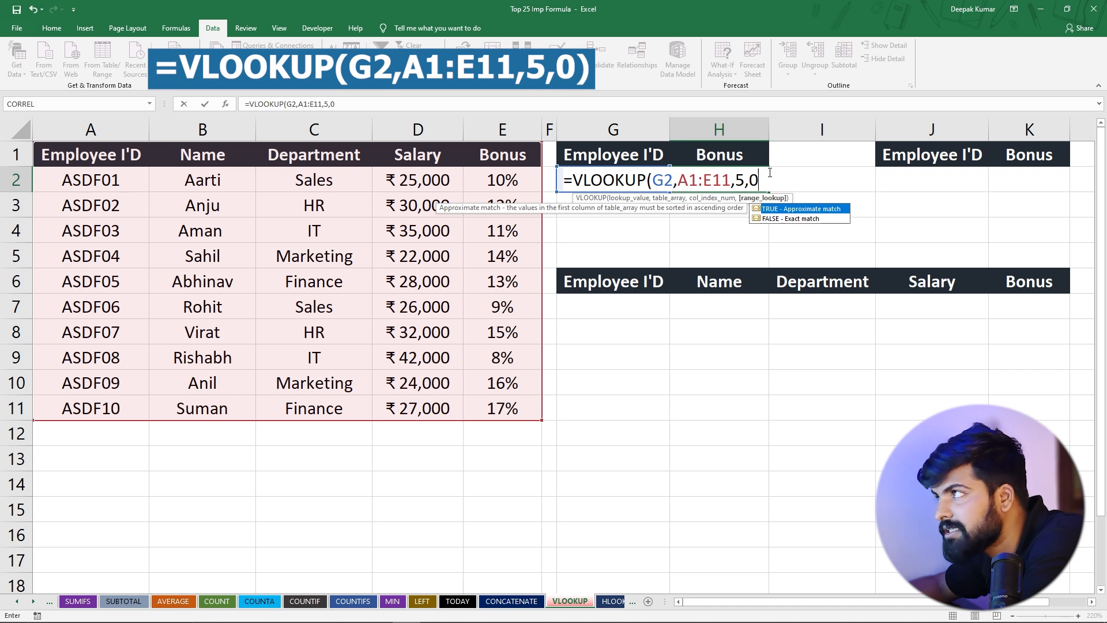
text())
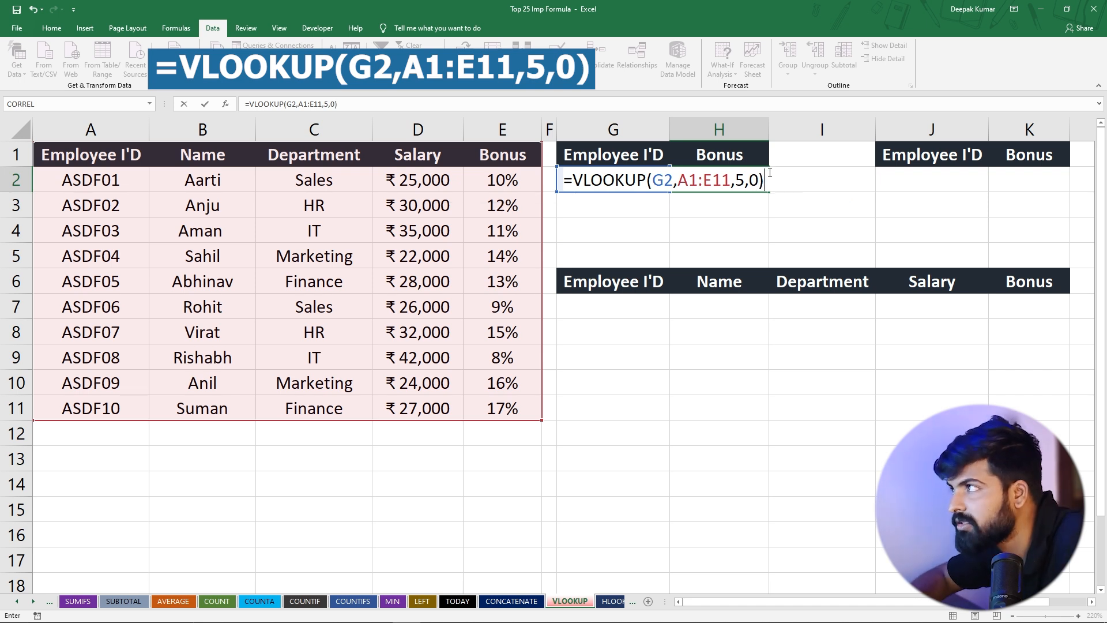
key(Return)
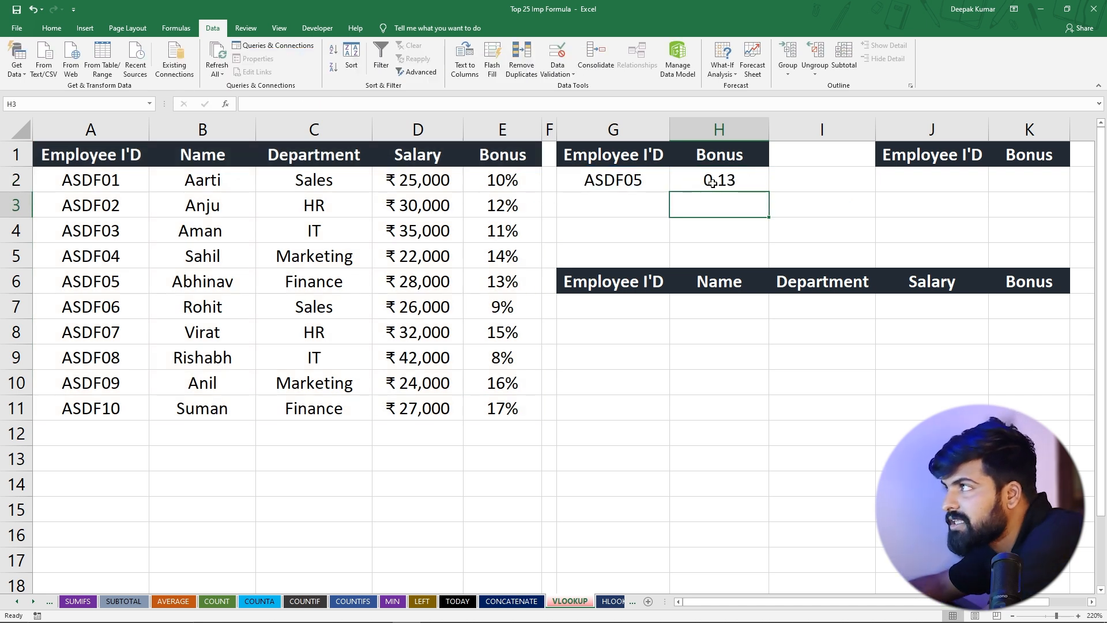
Format the bonus result in H2 as a percentage and check it against the employee record in row 6
click(718, 180)
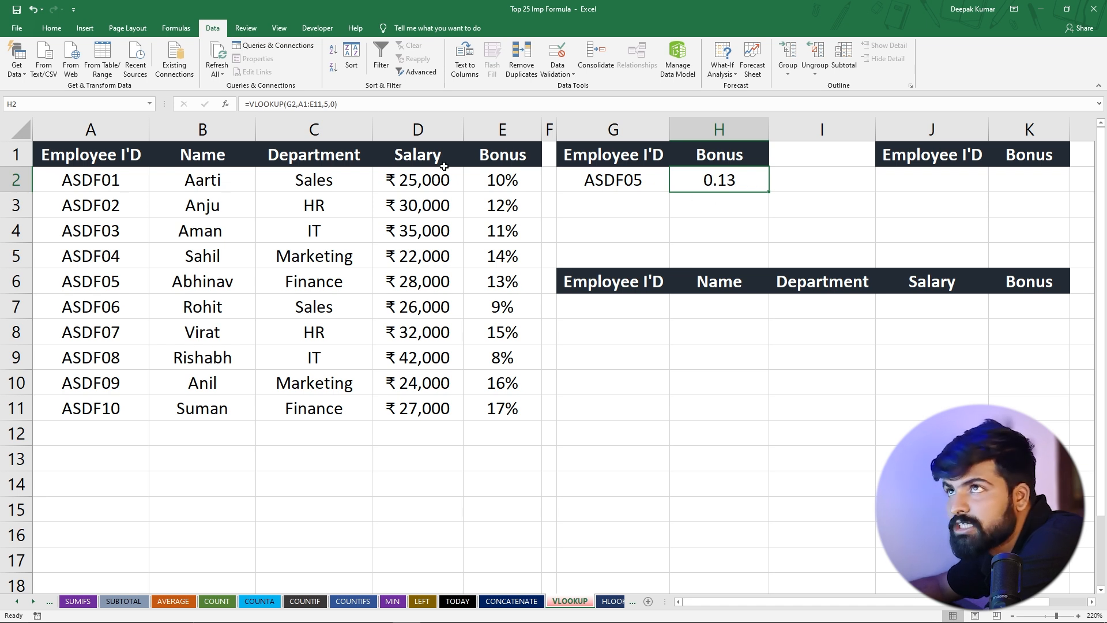
click(53, 27)
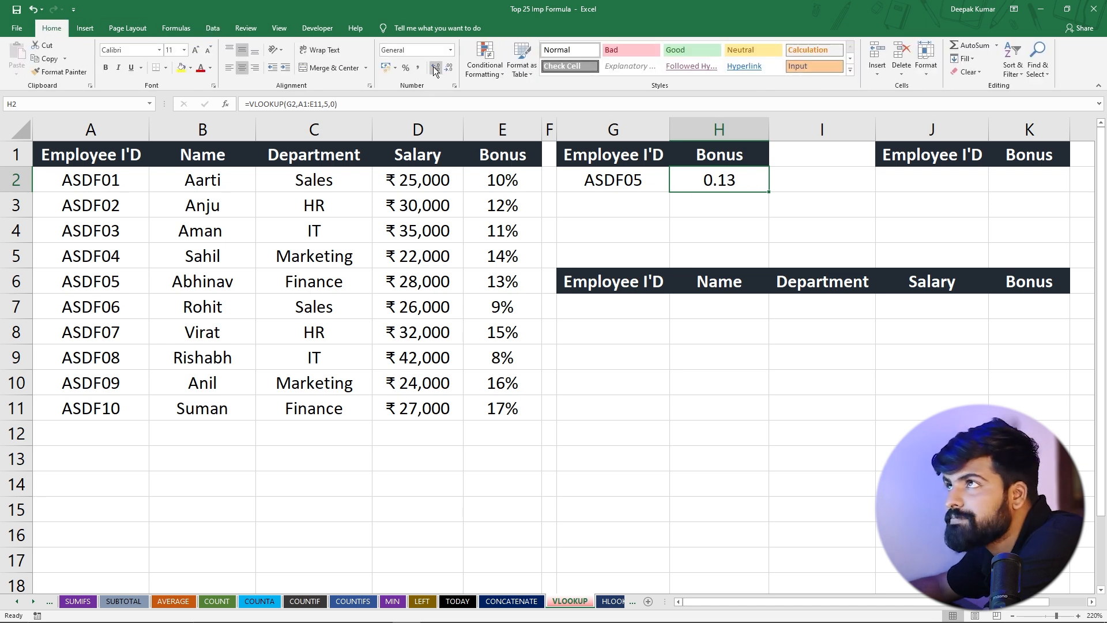
click(406, 68)
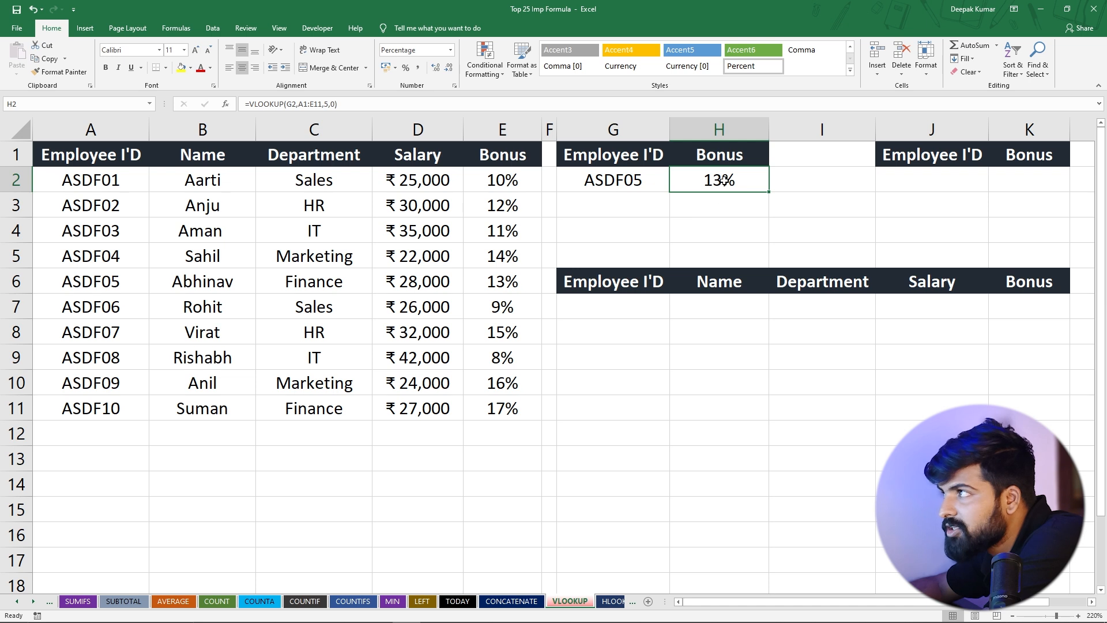
drag(107, 283, 484, 281)
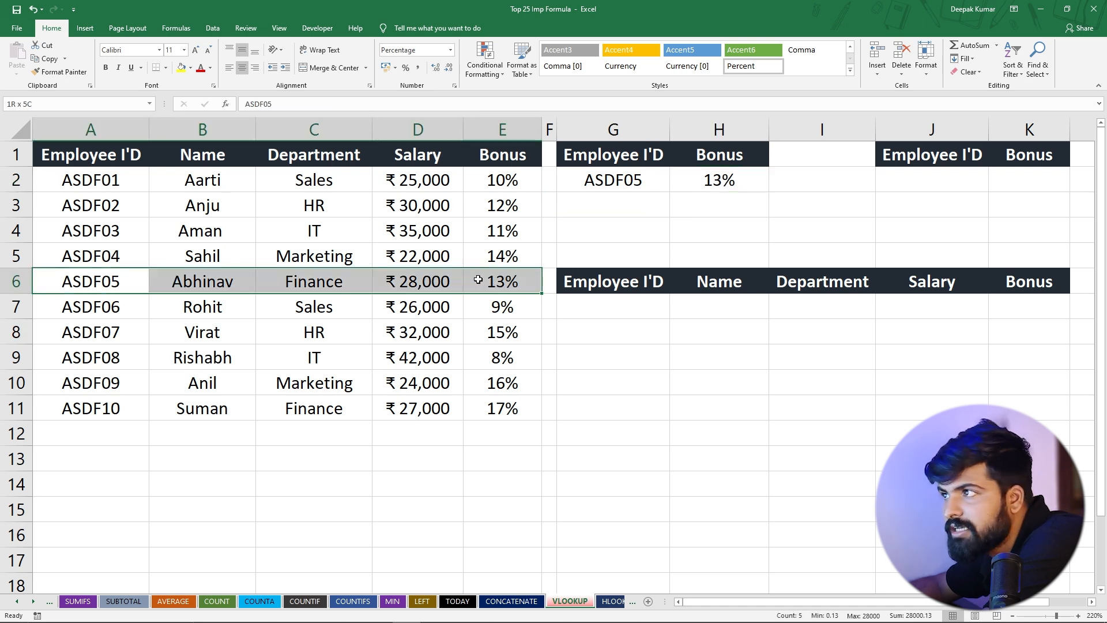
Change the lookup value in G2 to the employee ID from A10 and compare the returned bonus with row 10
click(634, 174)
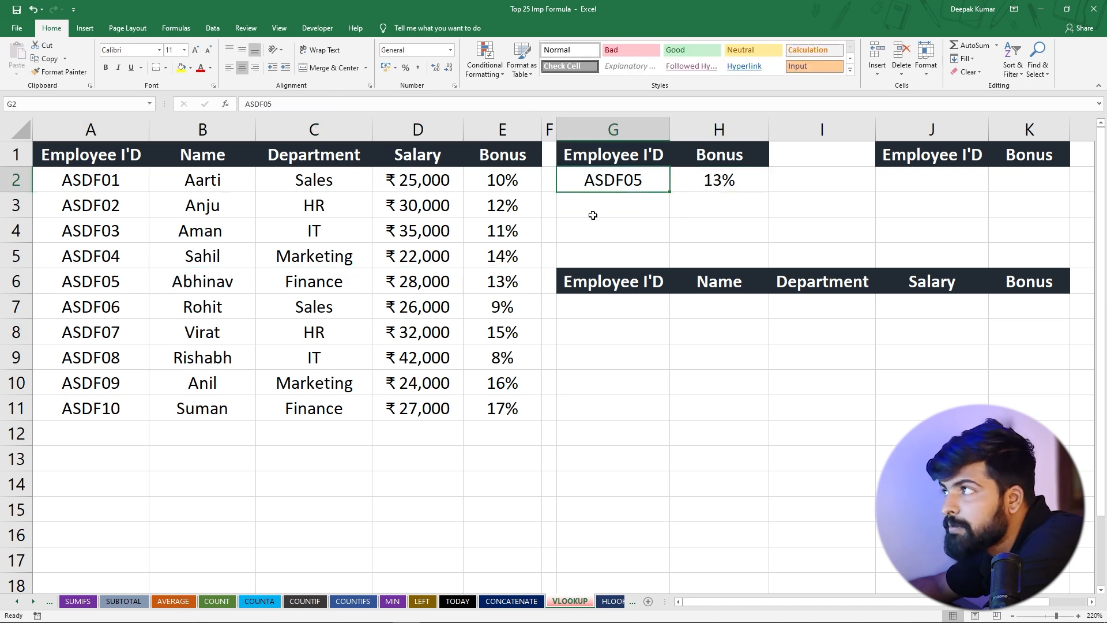
double_click(645, 180)
key(BackSpace)
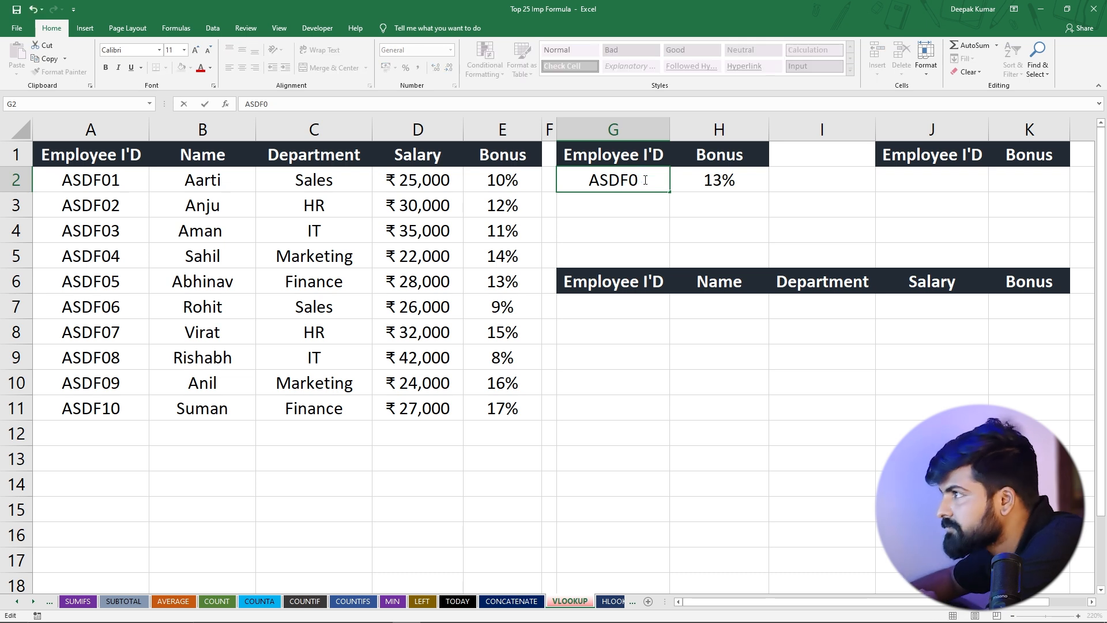
text(9)
key(Return)
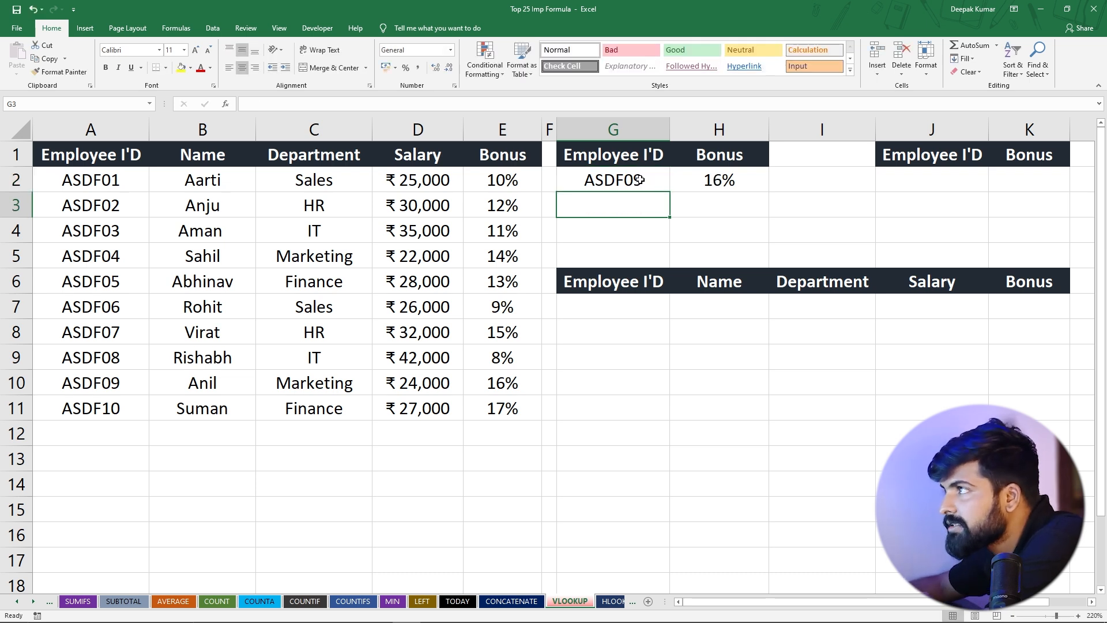
click(640, 180)
click(740, 180)
click(627, 177)
click(744, 178)
drag(132, 383, 526, 384)
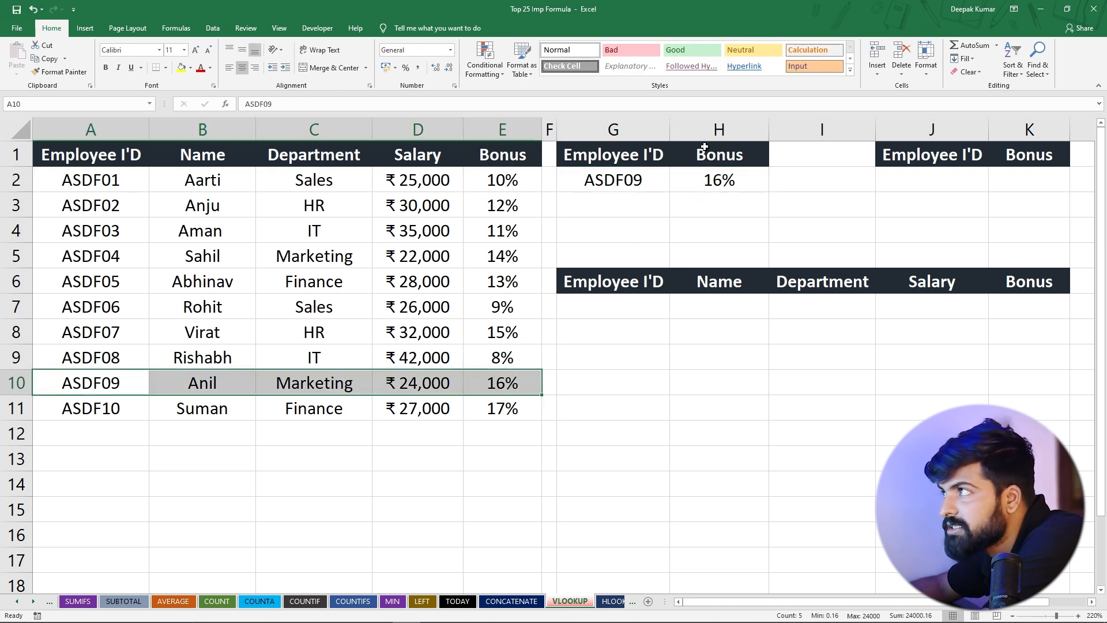
click(724, 176)
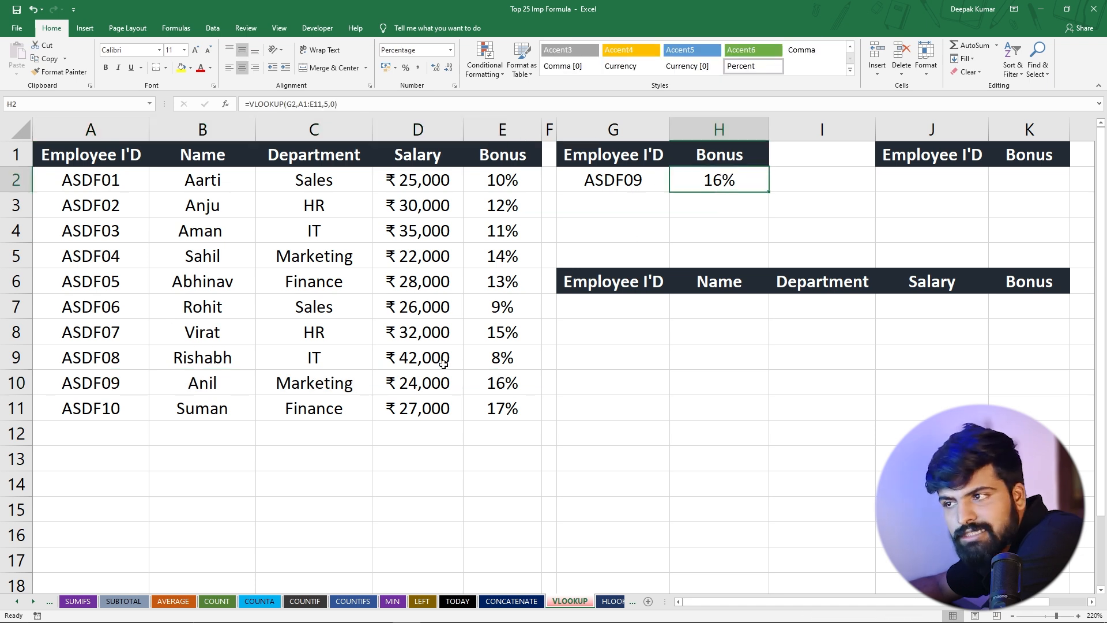
Change the lookup value in G2 to an employee ID ending in 11 that is missing from the table, and inspect H2
double_click(640, 178)
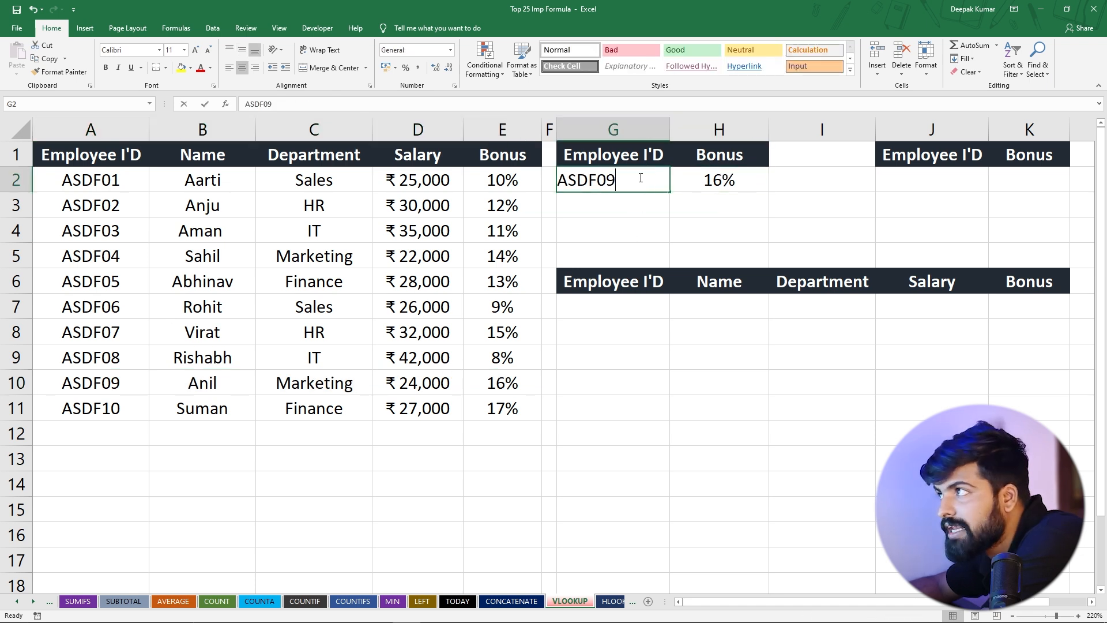
key(BackSpace)
key(BackSpace)
text(11)
key(Return)
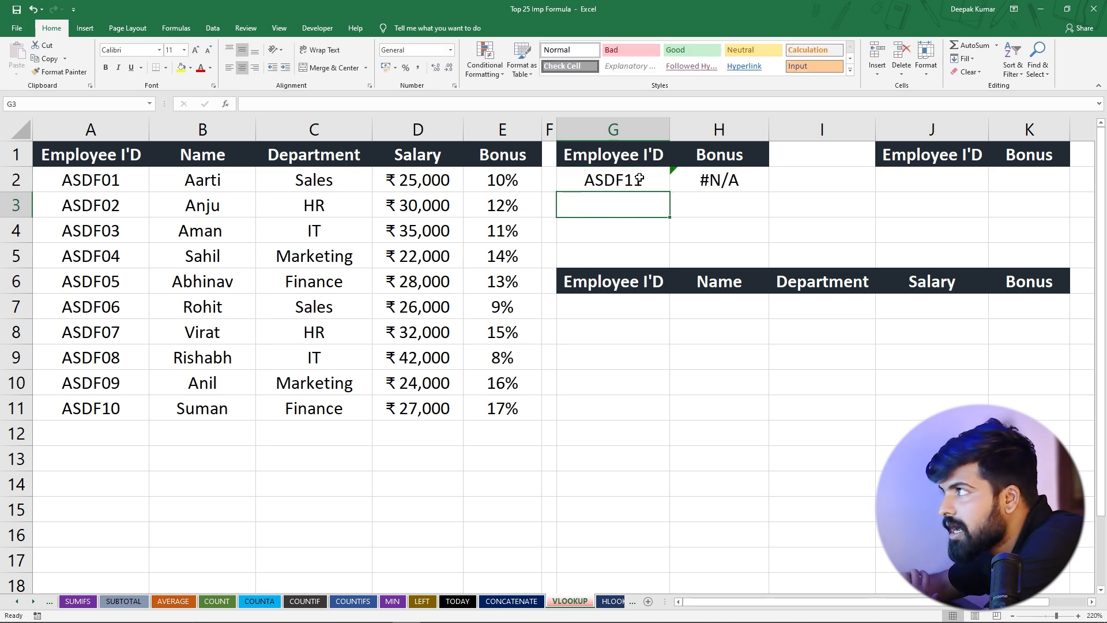
click(731, 184)
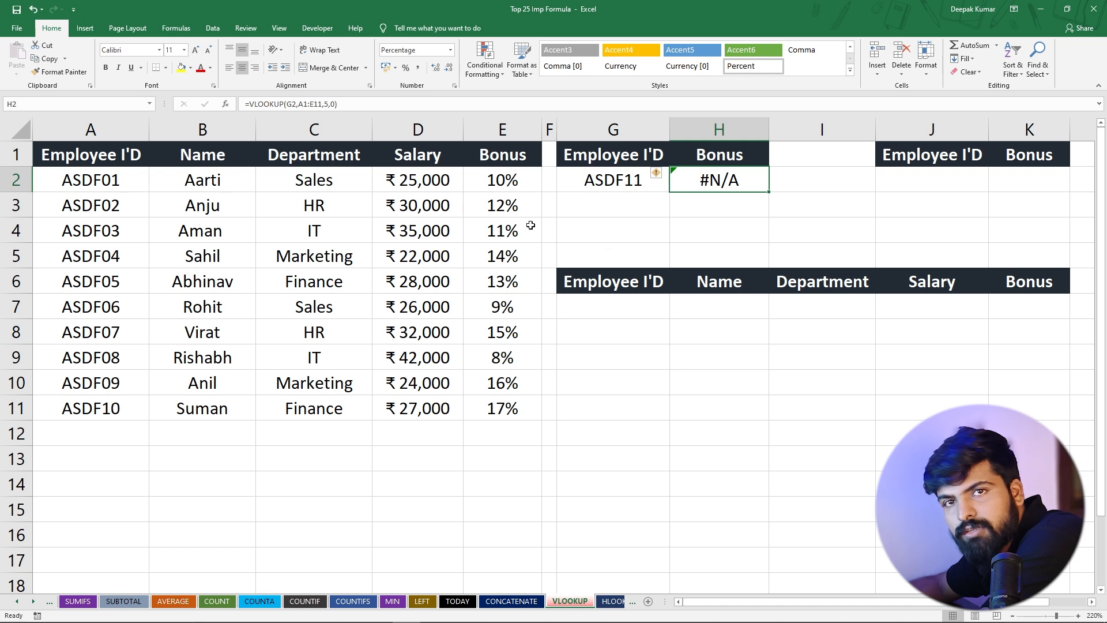
Change the last employee ID in A11 so it matches the lookup value in G2, and compare row 11 with H2
double_click(118, 408)
key(BackSpace)
text(1)
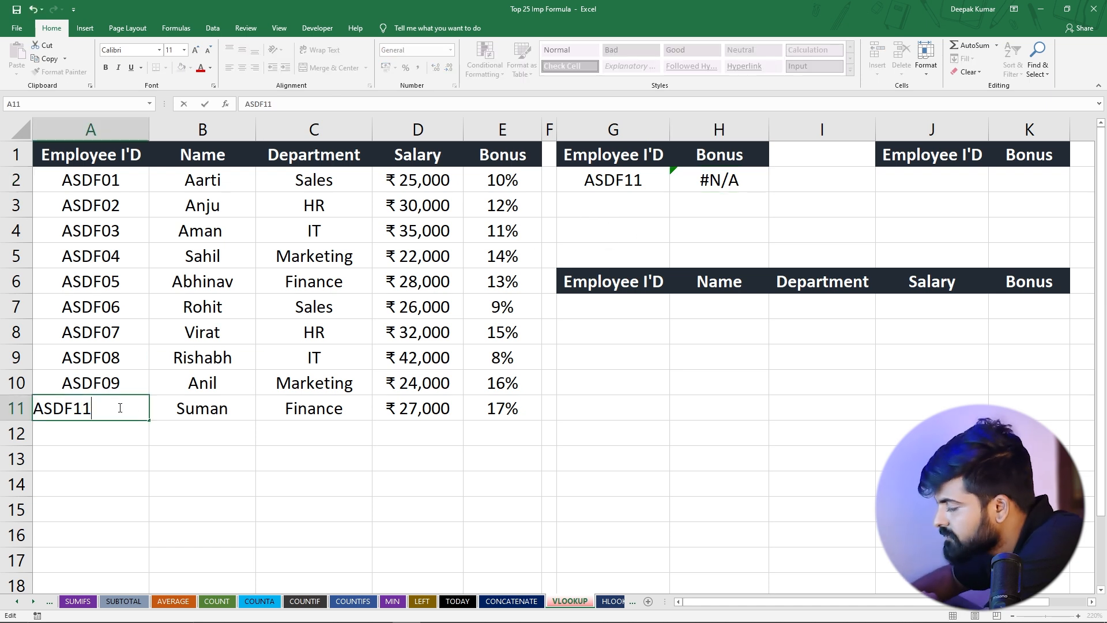
key(Return)
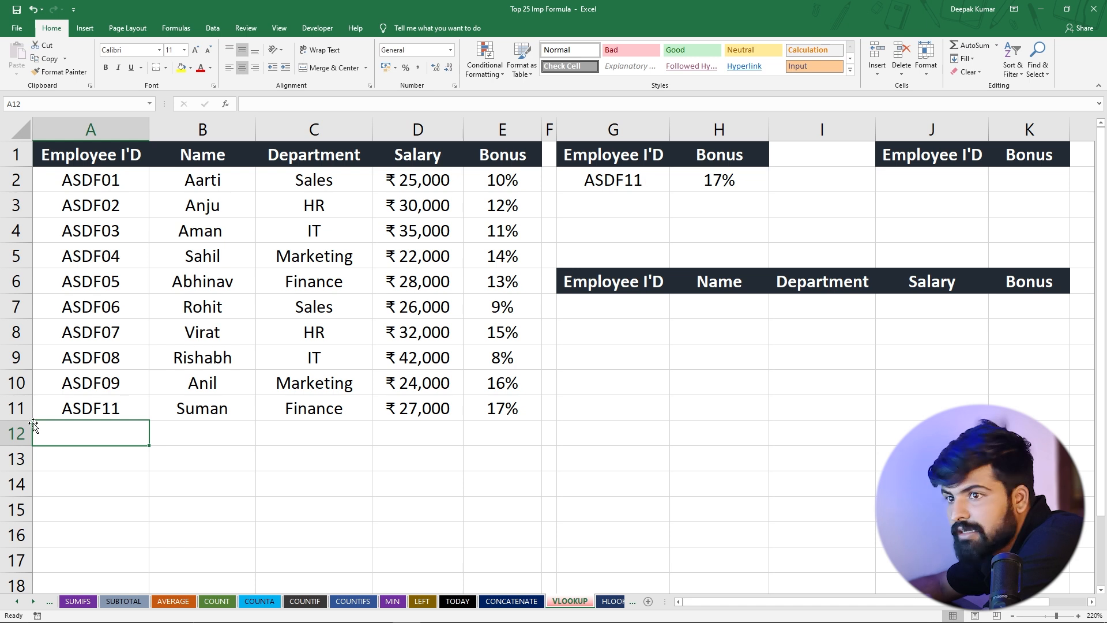
drag(74, 409, 502, 408)
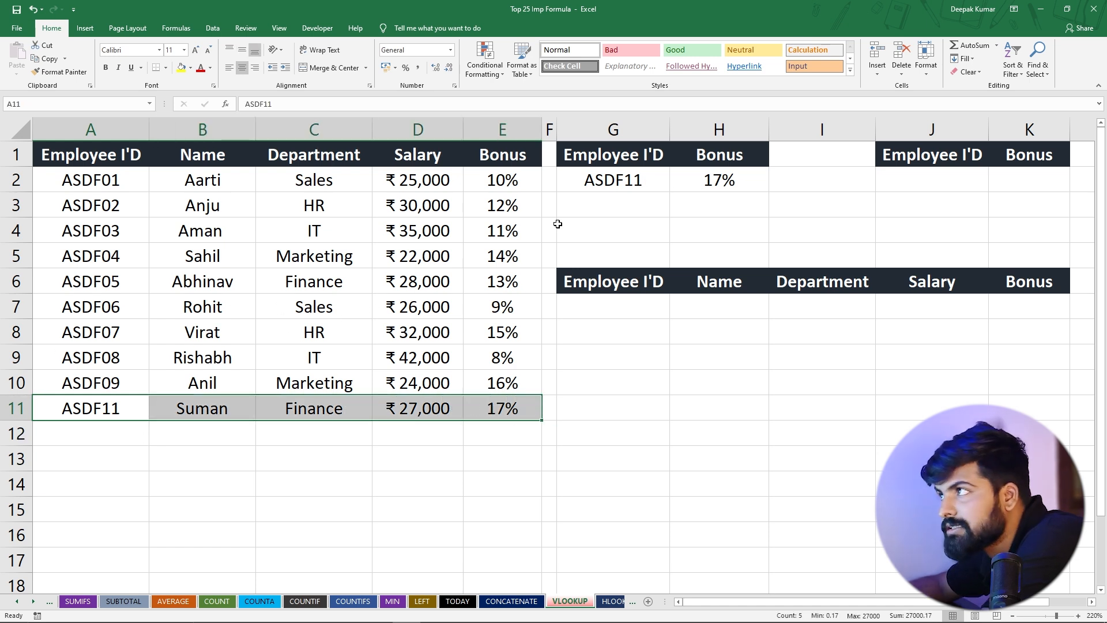
click(711, 181)
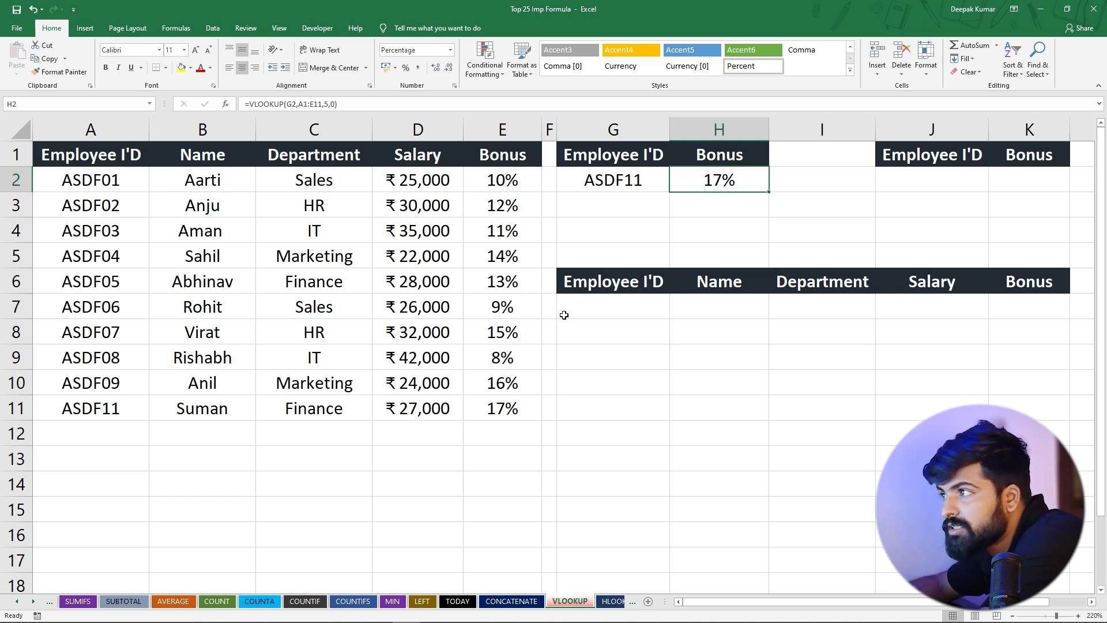
click(703, 308)
click(795, 307)
click(942, 303)
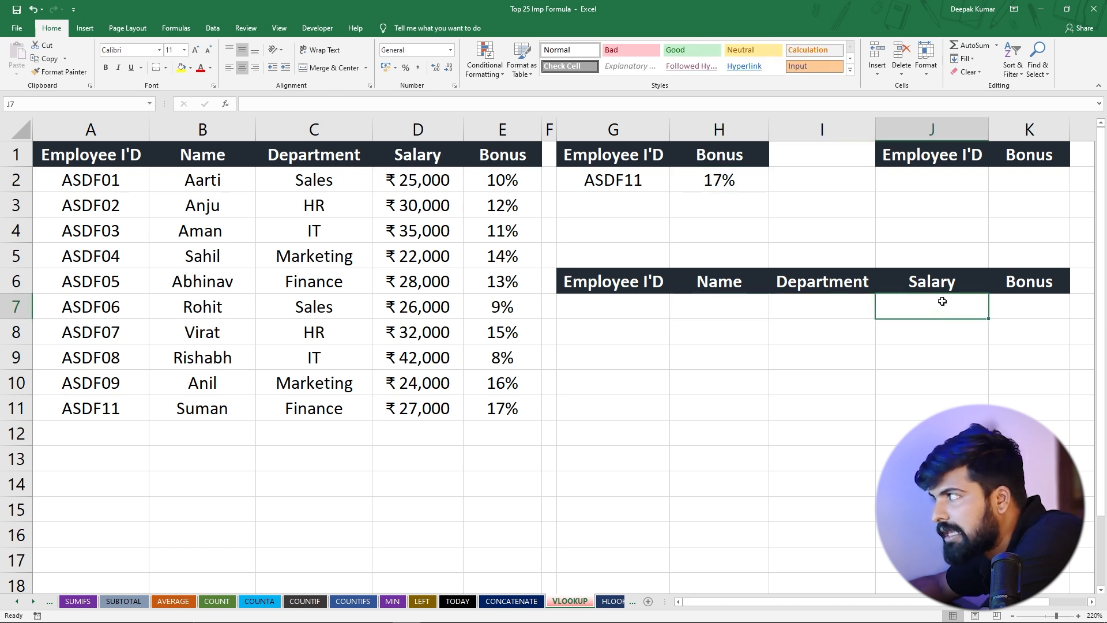
click(1031, 299)
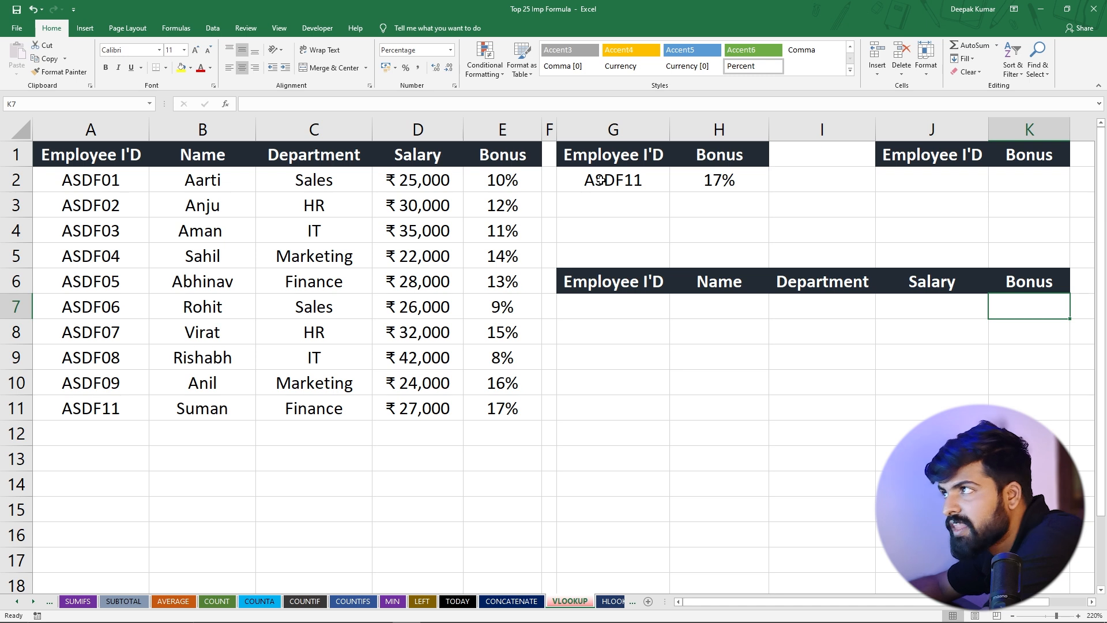
Copy the employee ID from A7 into G7 as the lookup value of the second table
click(75, 307)
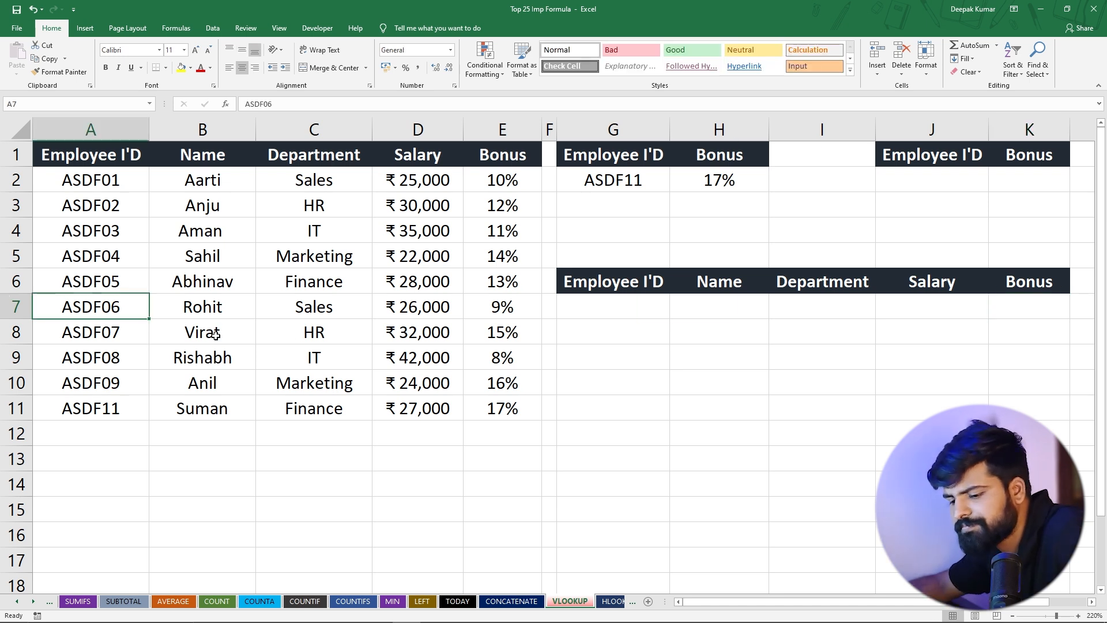
key(ctrl+c)
click(584, 306)
key(ctrl+v)
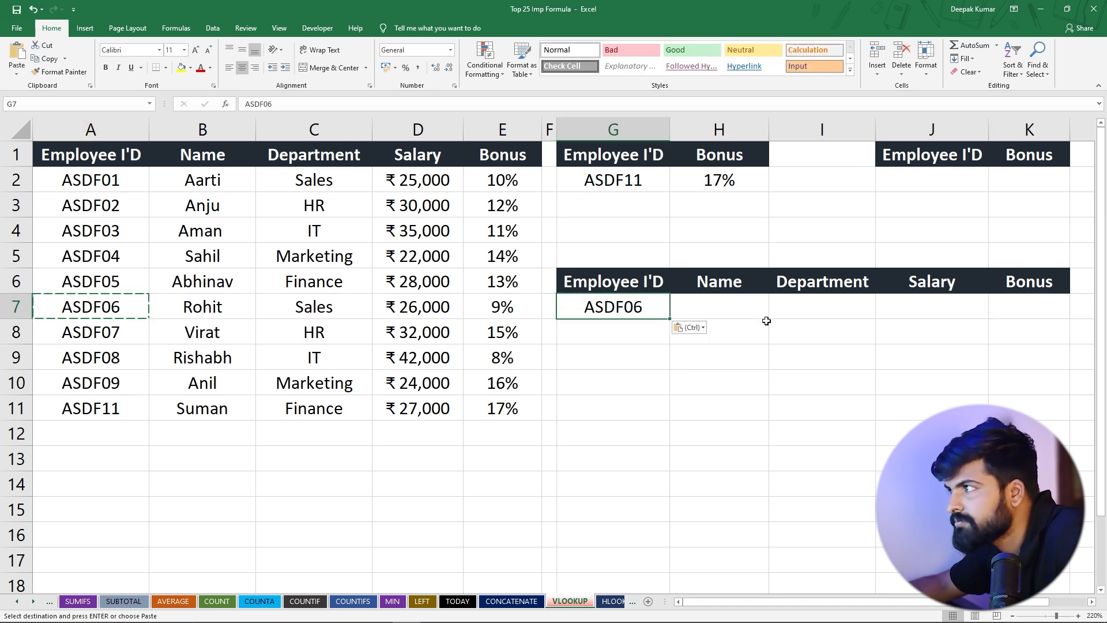
Start a VLOOKUP formula in H7 under Name with the absolute reference $G$7 as its lookup value
click(724, 303)
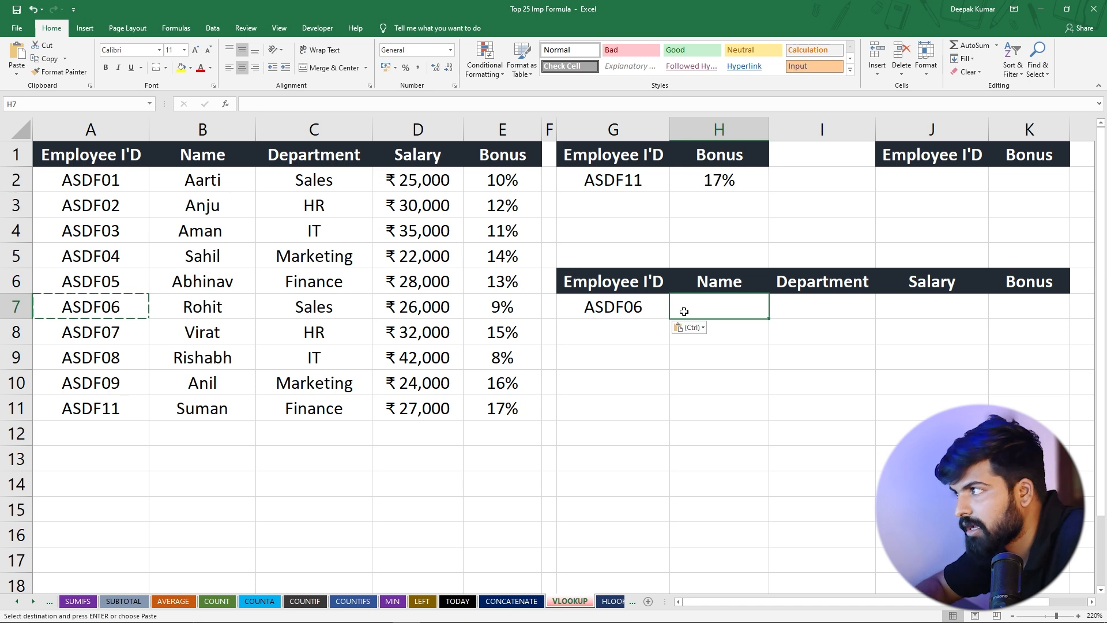
text(=)
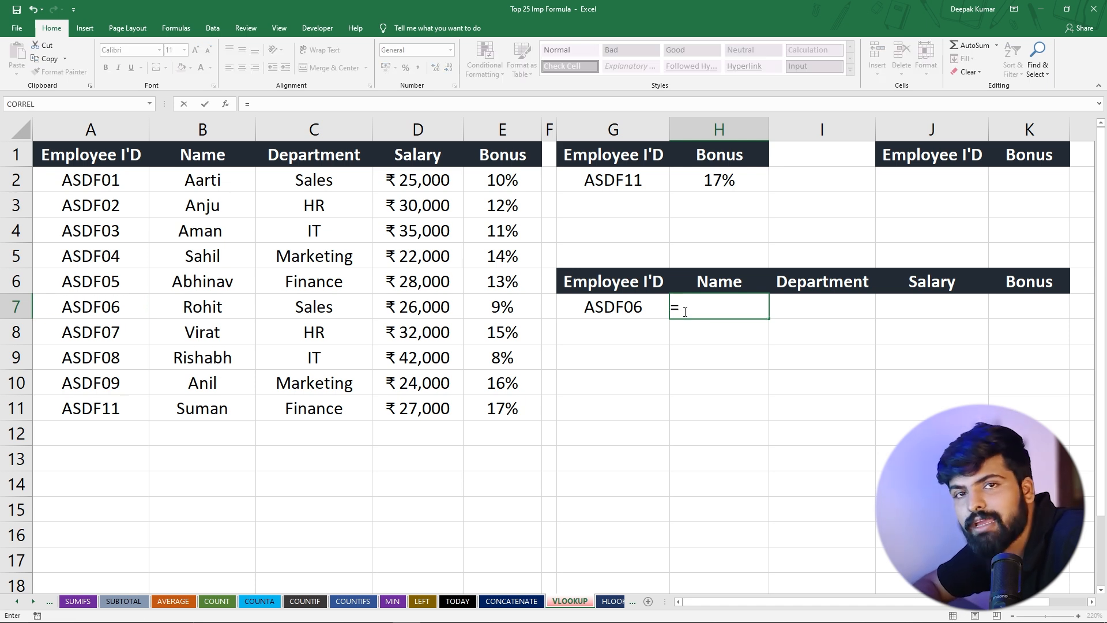
text(vl)
key(Tab)
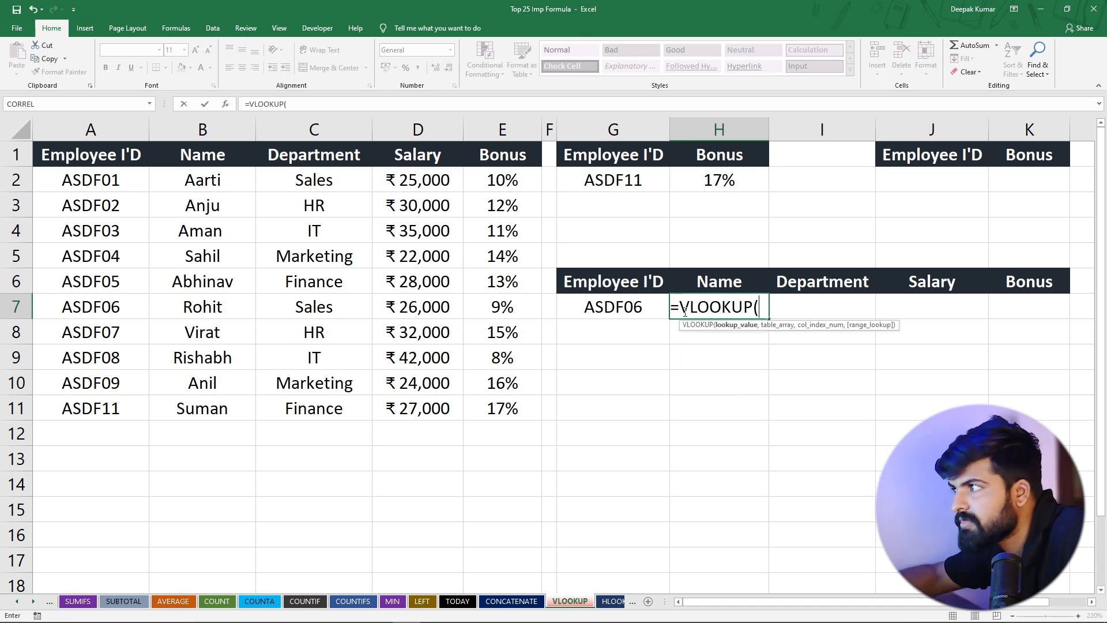
click(620, 312)
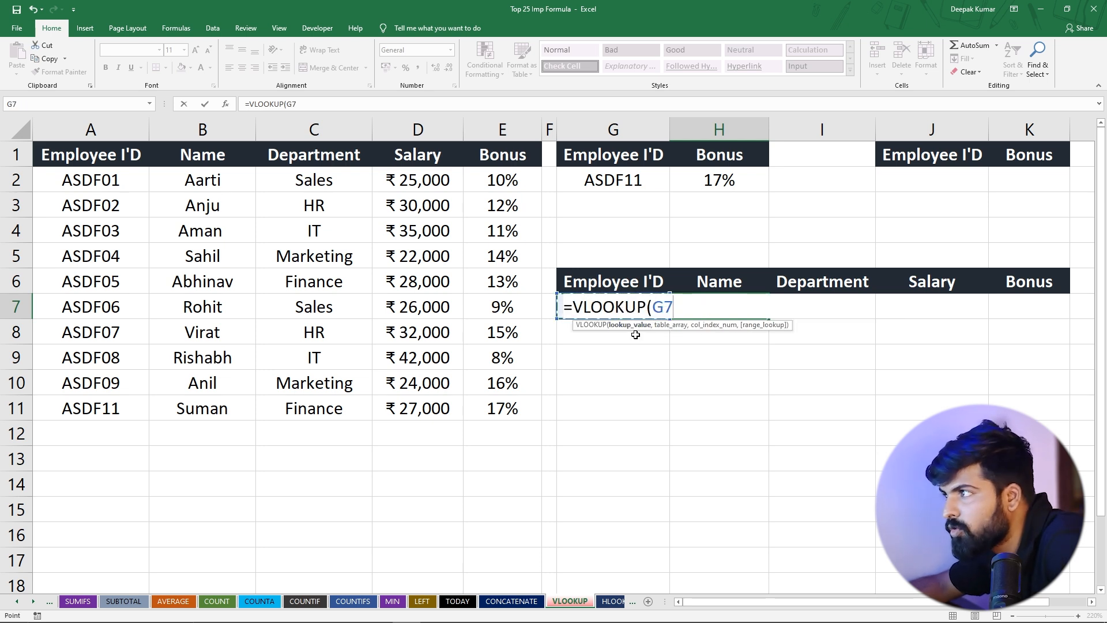
text(,)
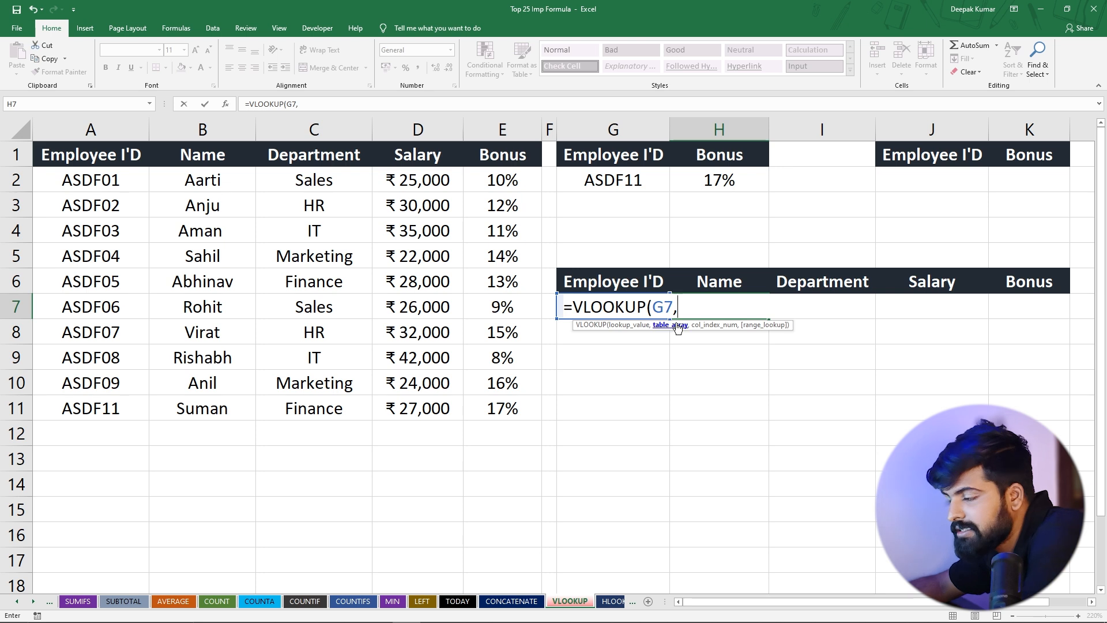
key(BackSpace)
text(,)
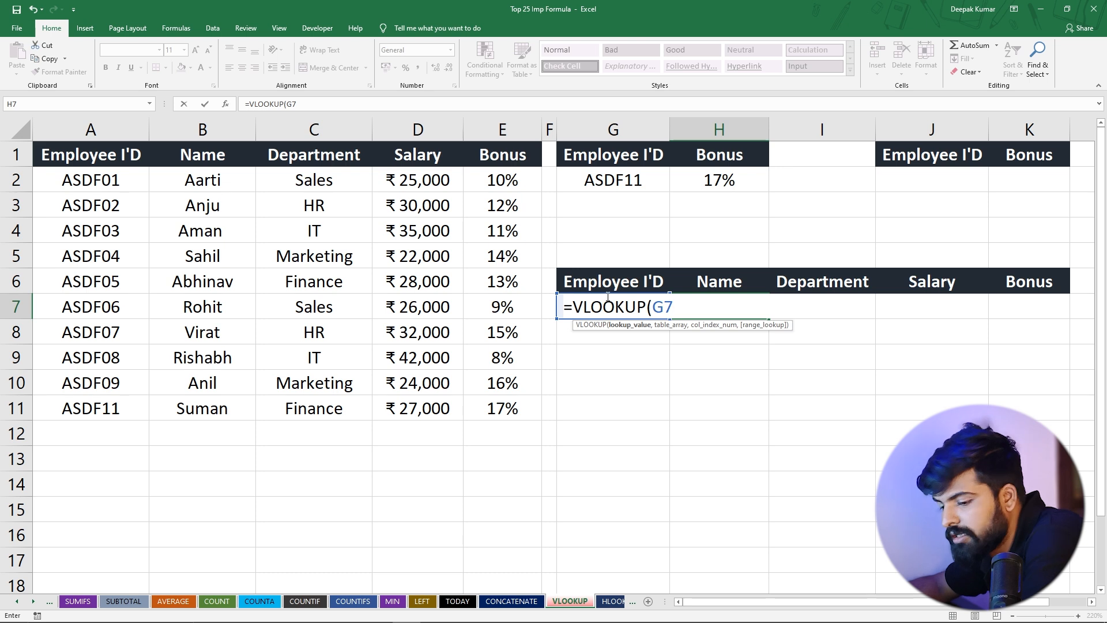
key(F4)
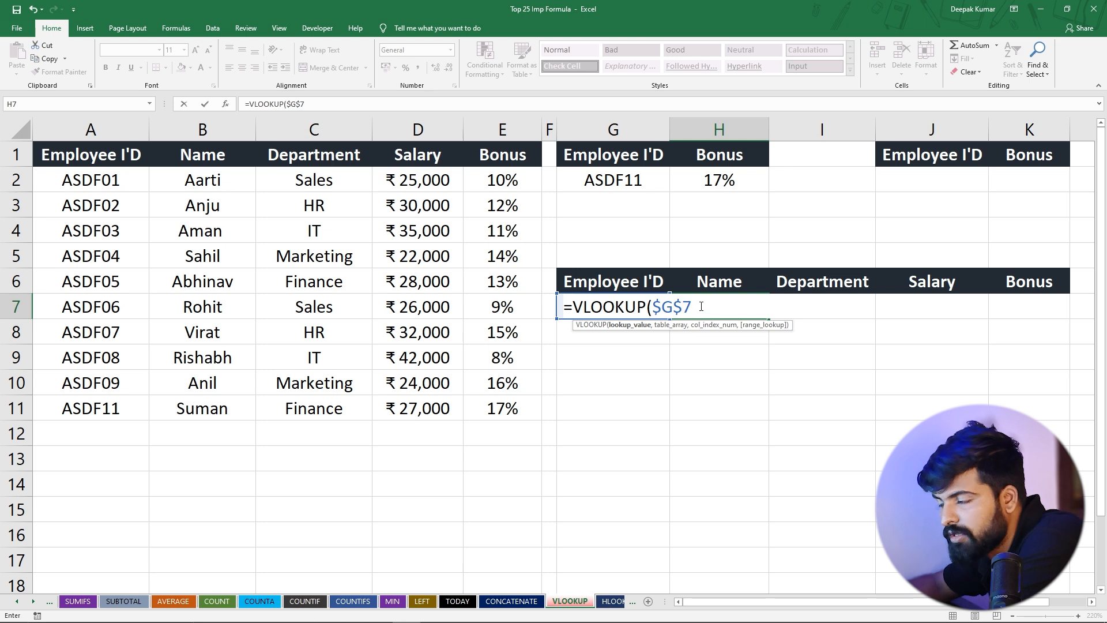
text(,)
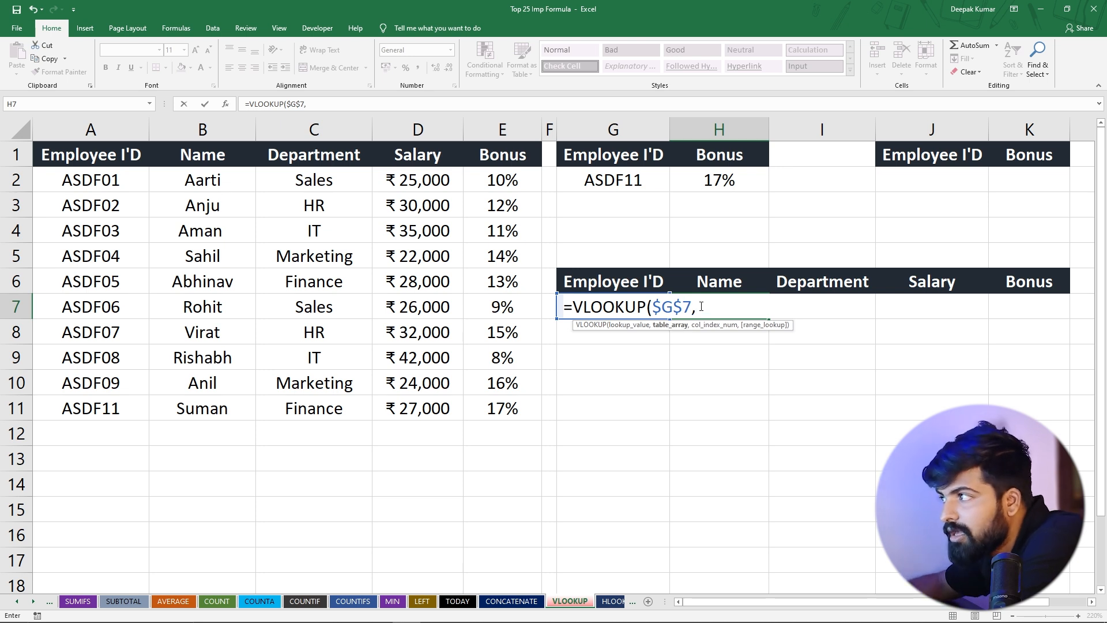
Complete the VLOOKUP in H7 with table array $A$1:$E$11, column index 2 and exact match 0, and compare it with row 7
drag(94, 156, 514, 400)
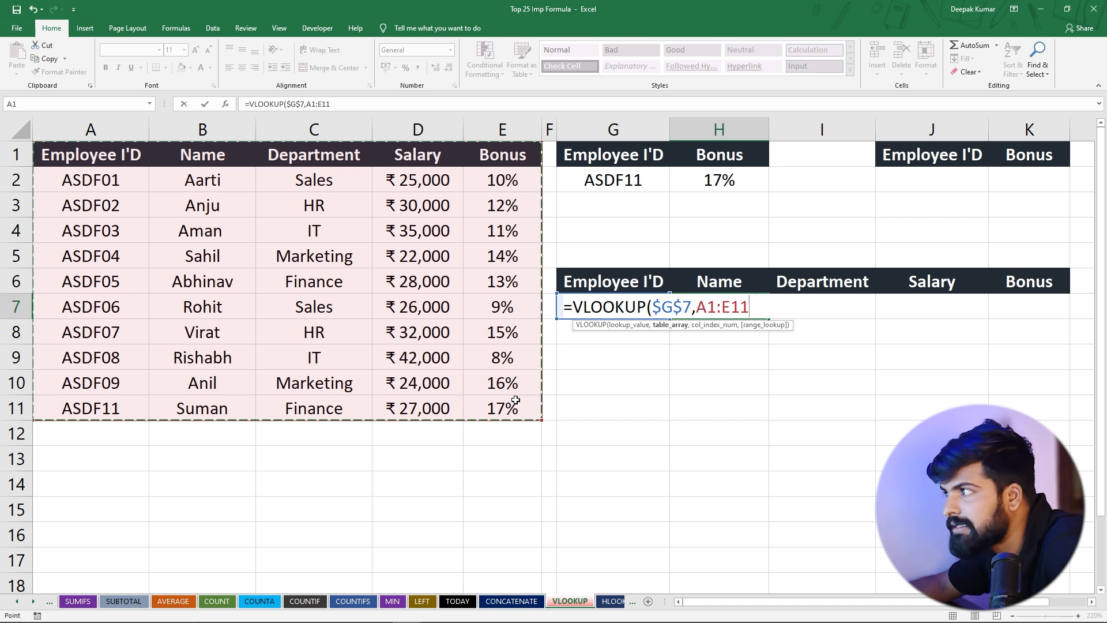
key(F4)
text(,2)
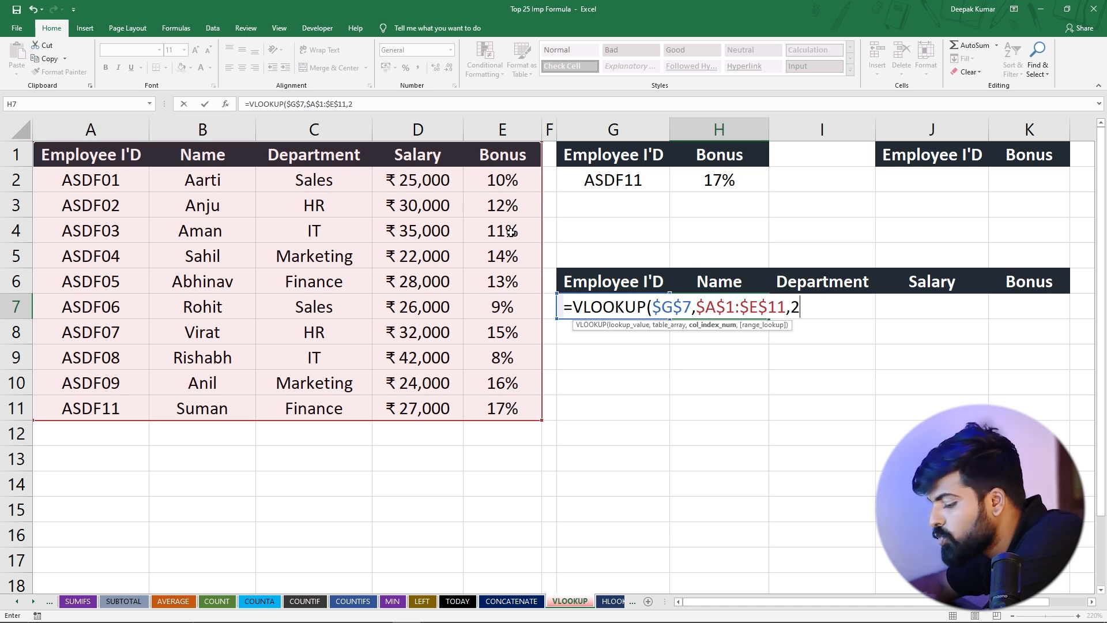
text(,)
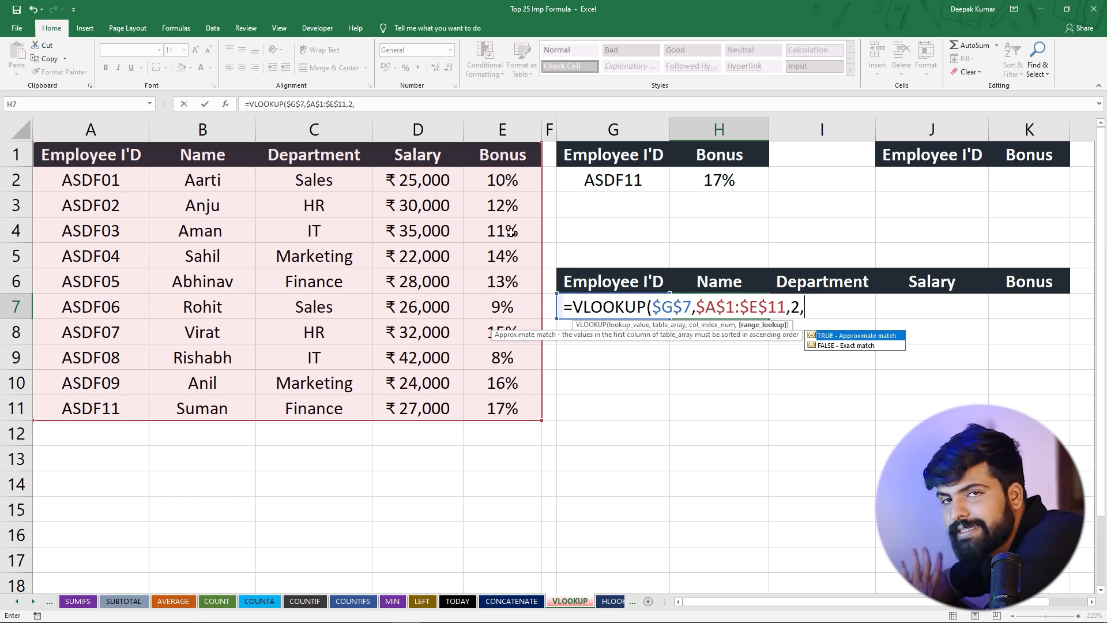
text(0)
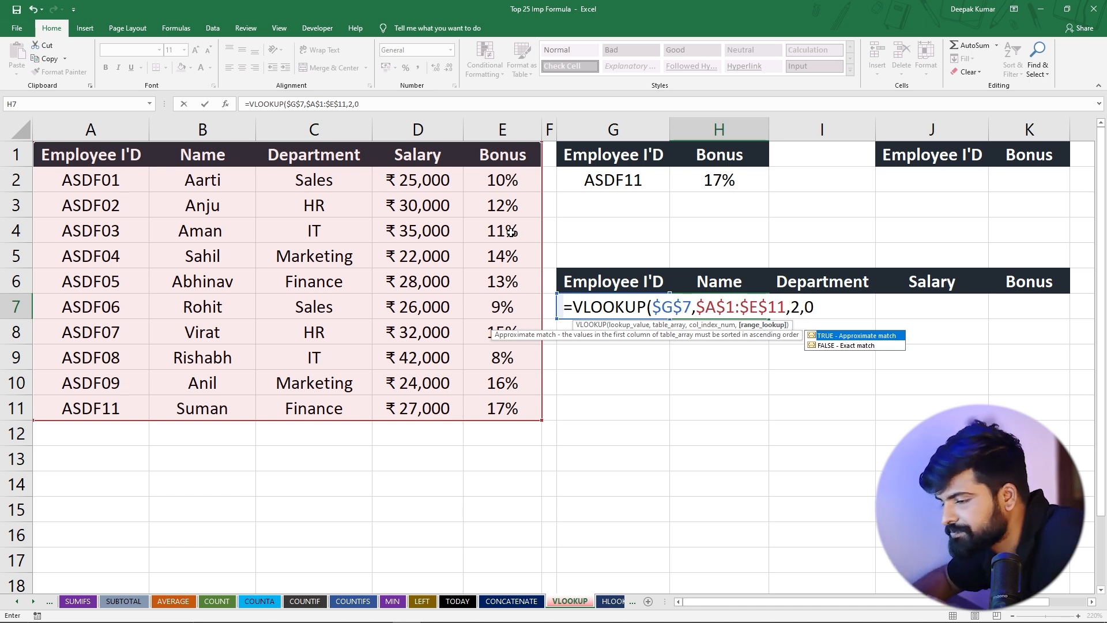
text())
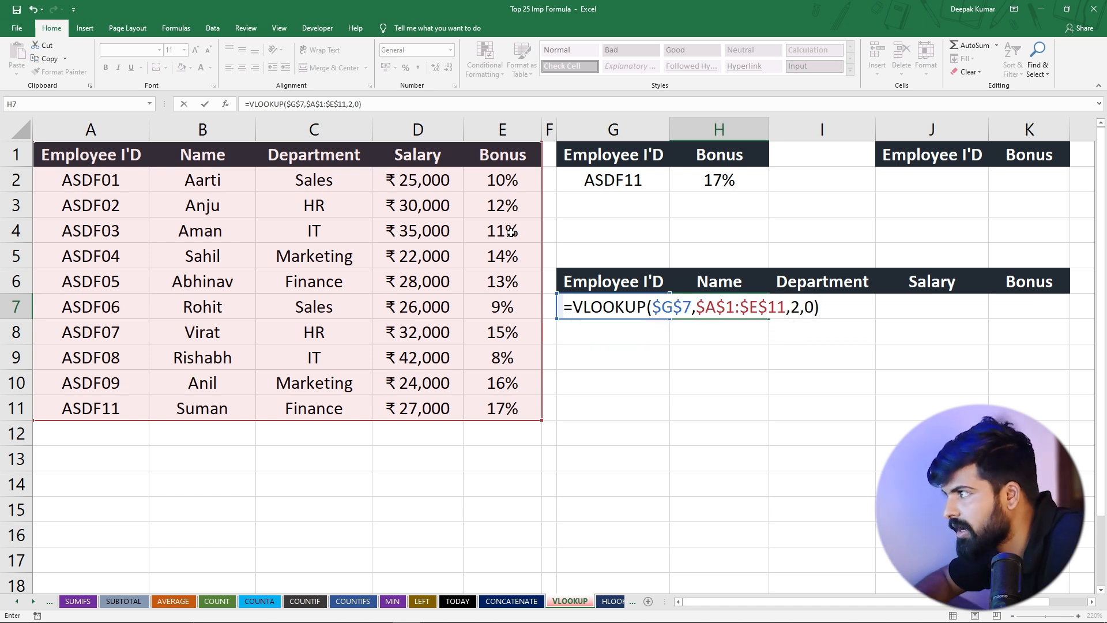
key(Return)
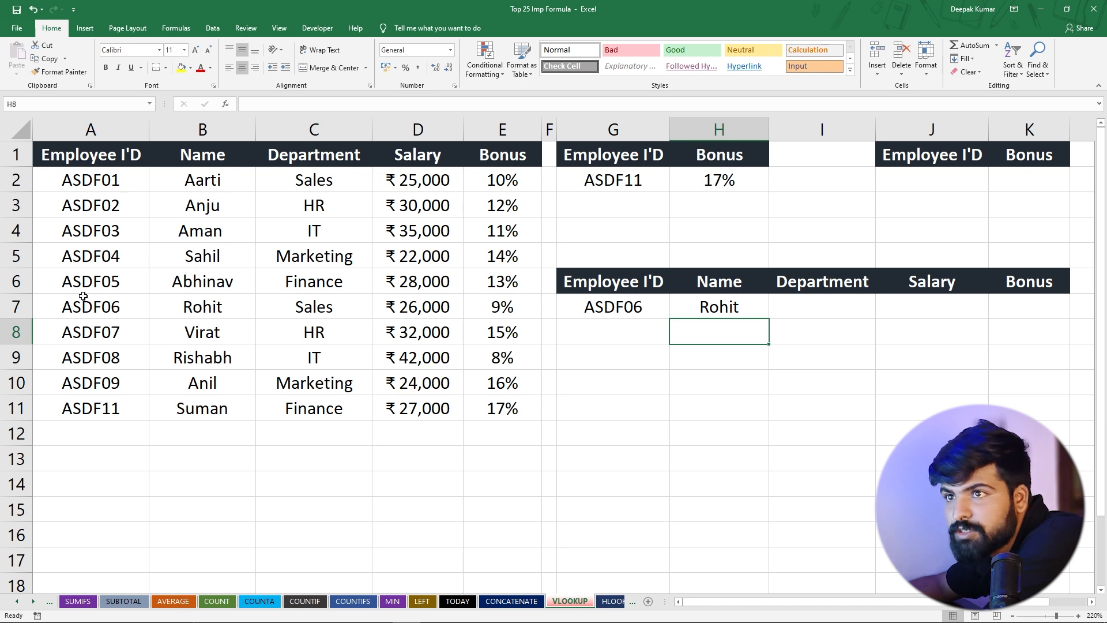
drag(83, 306, 223, 307)
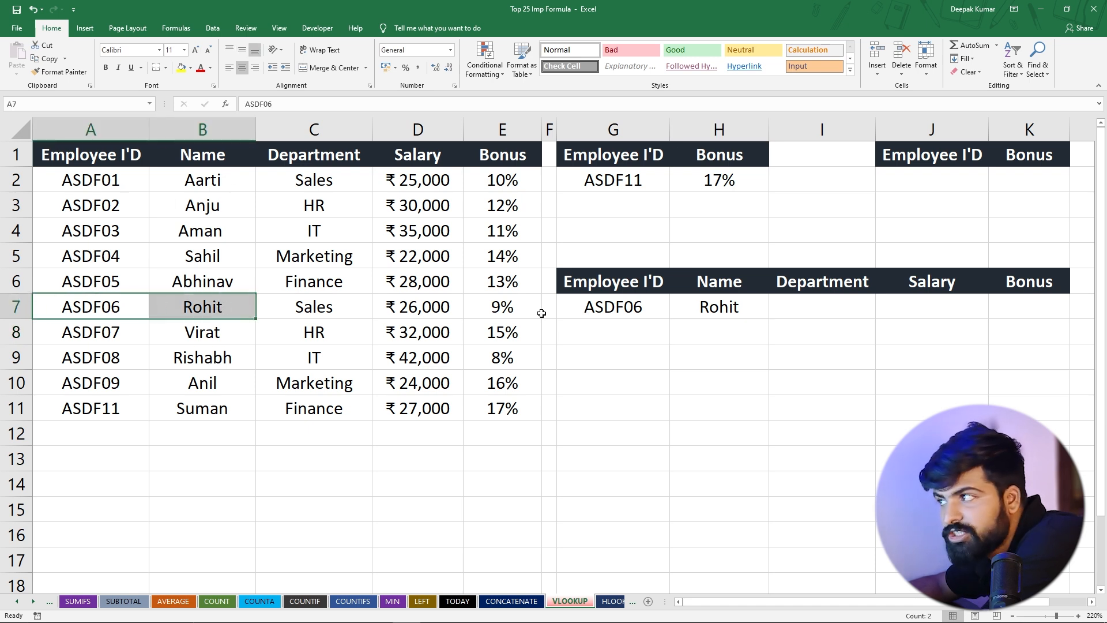
Fill the H7 VLOOKUP into I7 under Department and set its column index to 3
click(716, 308)
drag(769, 321, 840, 329)
click(826, 312)
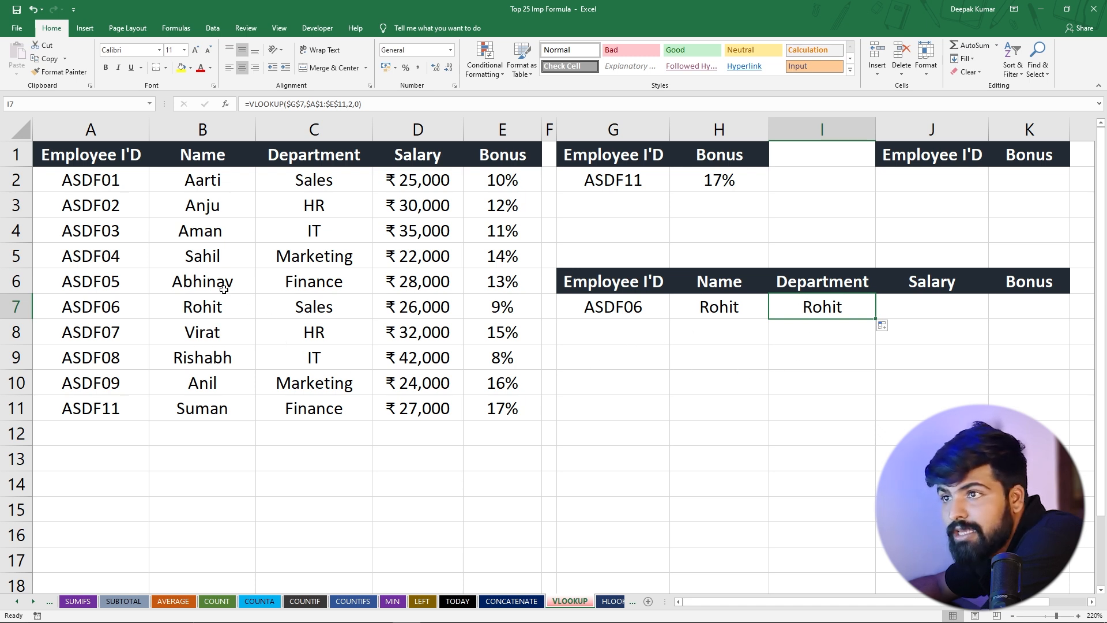
double_click(819, 306)
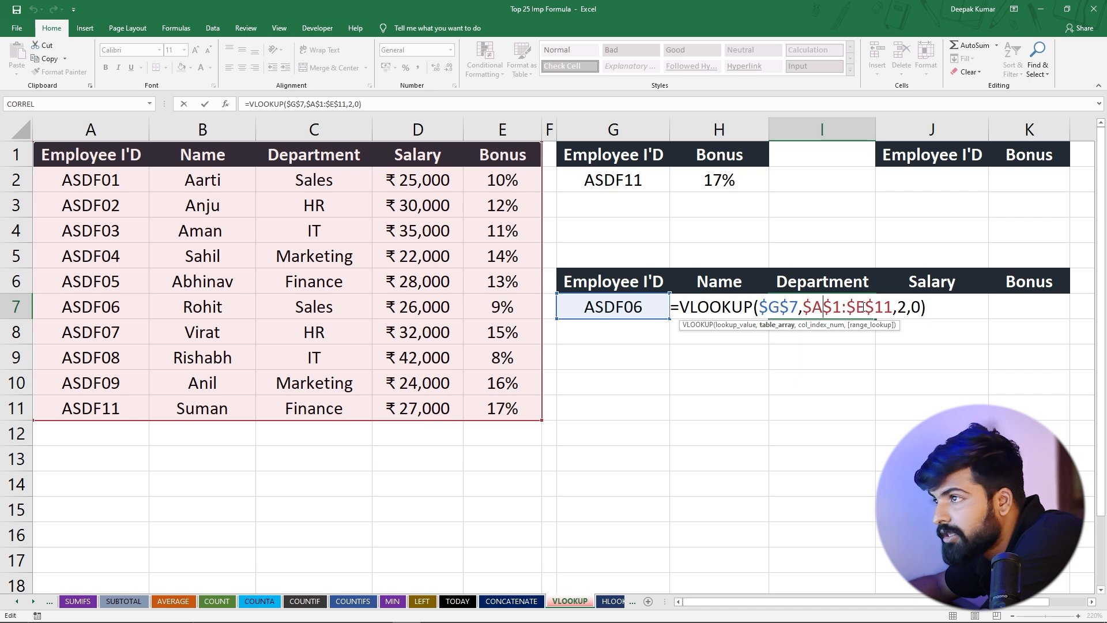
click(898, 306)
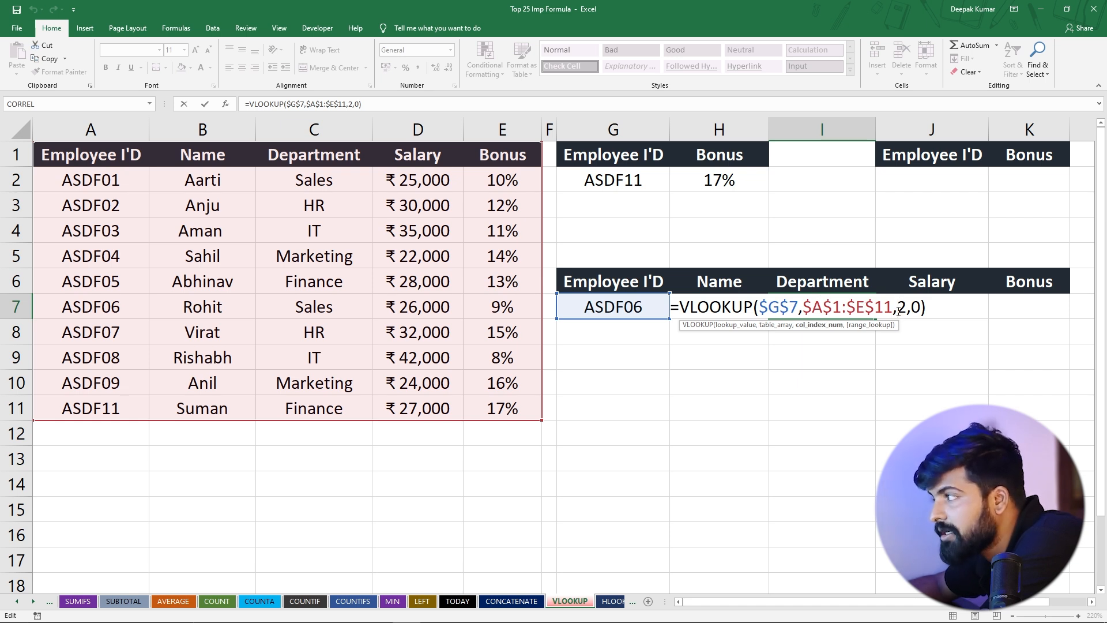
key(Delete)
text(3)
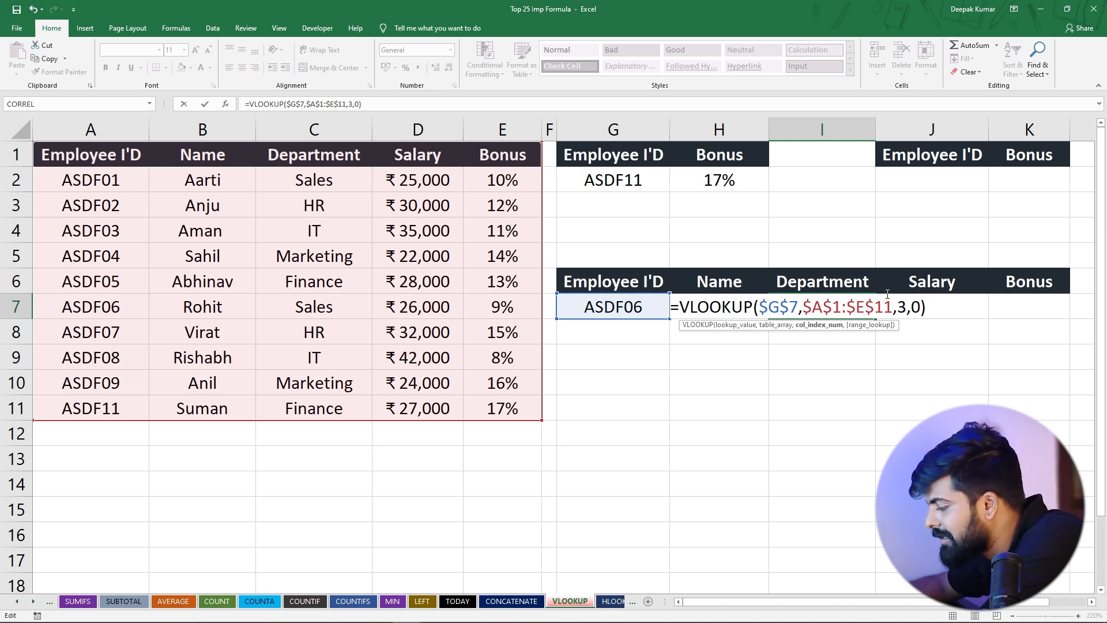
key(Return)
key(Up)
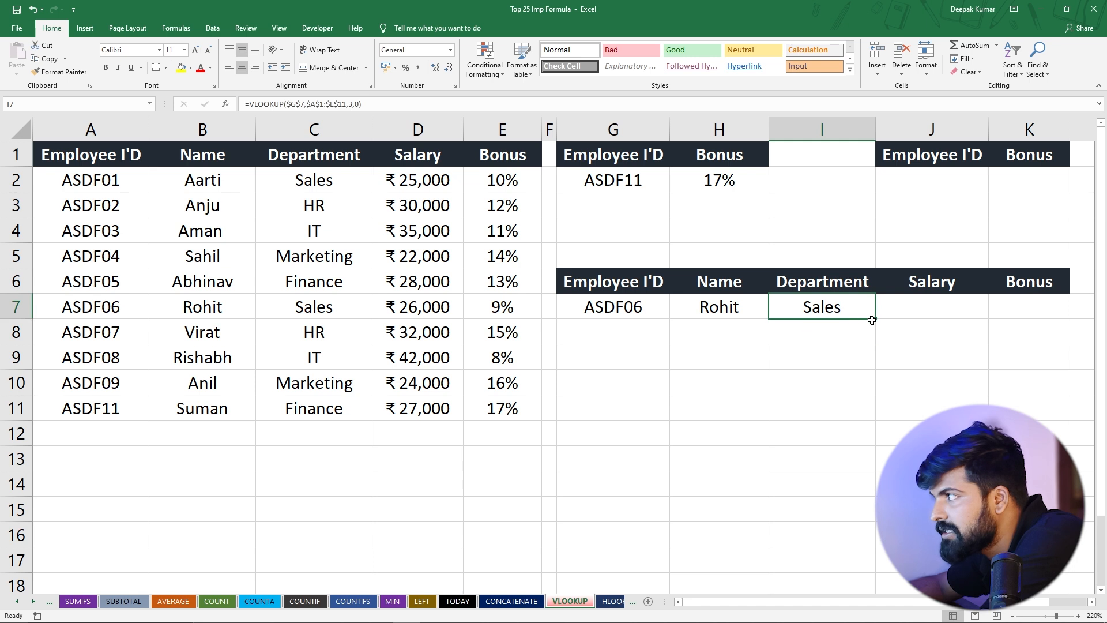
Fill the Department VLOOKUP across J7:K7 and set the column index in J7 under Salary to 4
drag(875, 320, 1026, 310)
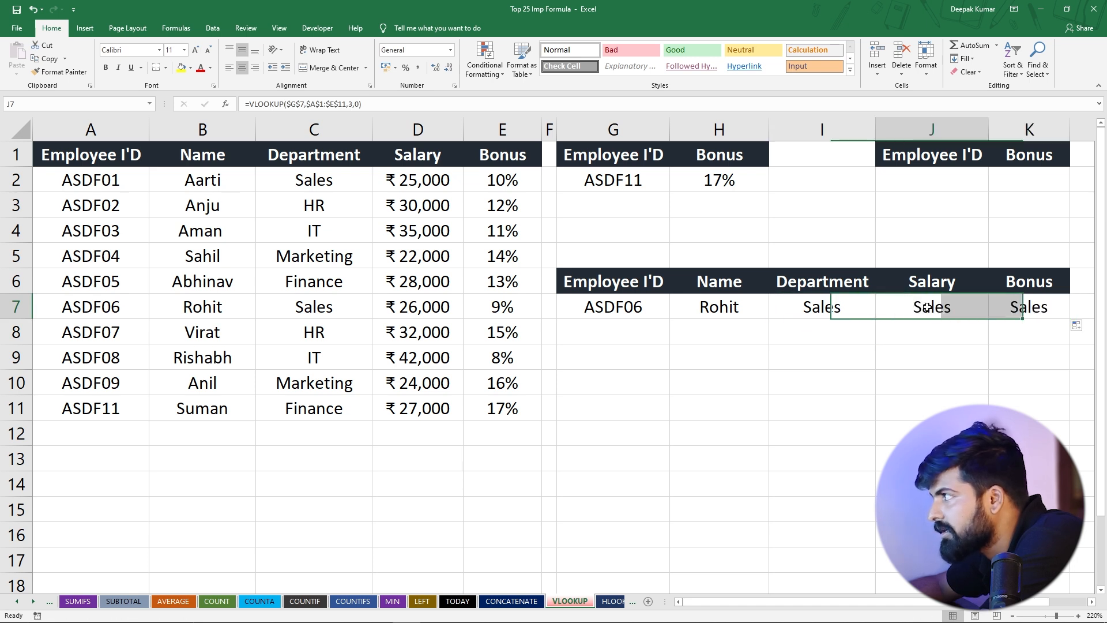
double_click(930, 307)
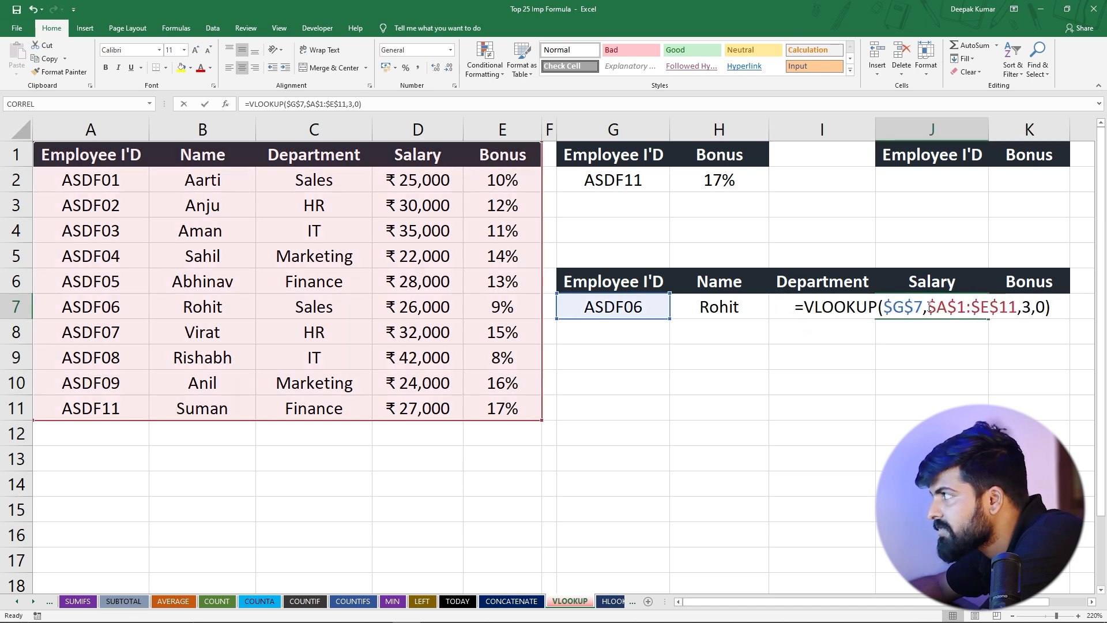
click(1026, 309)
key(Delete)
text(4)
key(Return)
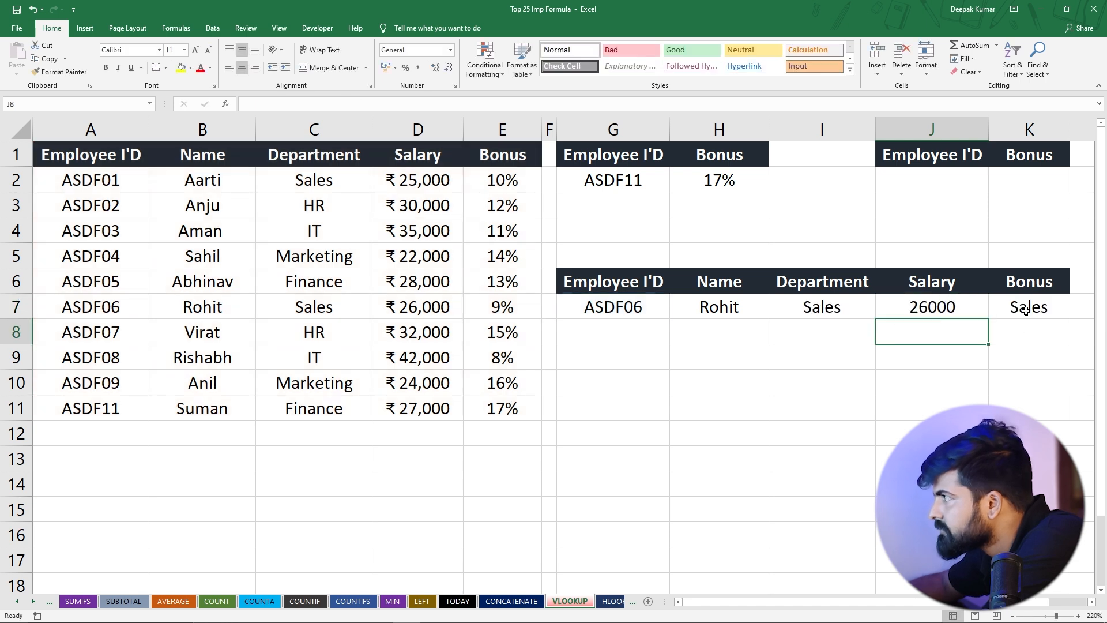
Set the column index of the VLOOKUP in K7 under Bonus to 5 and format the cell as a percentage
double_click(1021, 309)
click(1020, 358)
key(Delete)
text(5,0))
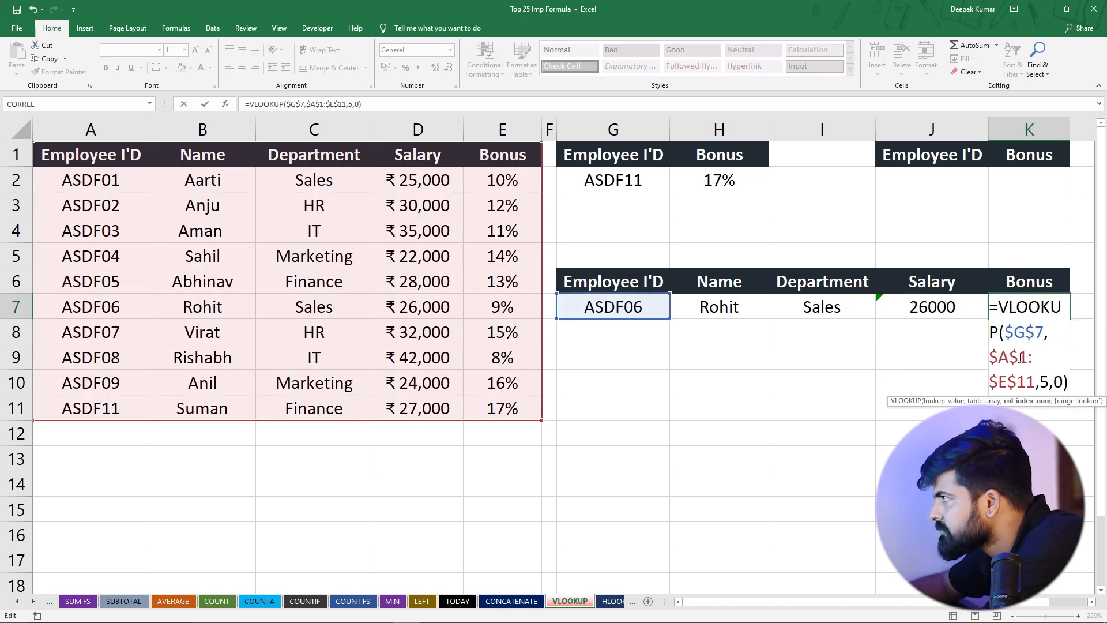
key(Return)
click(1016, 305)
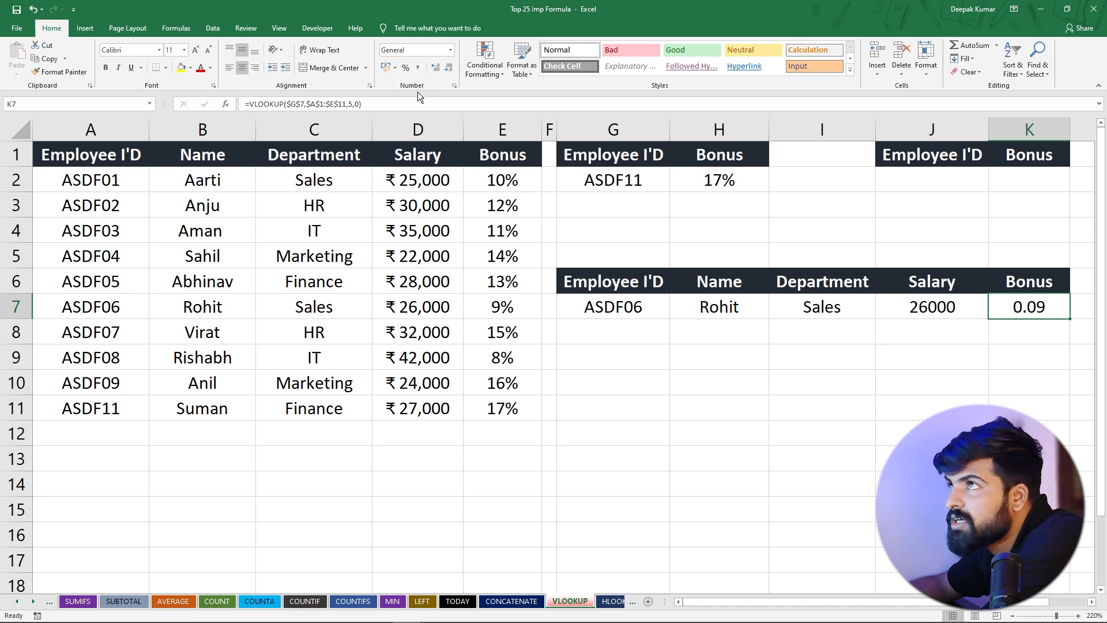
click(406, 67)
Check the results against row 7, and change the lookup value in G7 to the employee ID in A2 for comparison with row 2
click(626, 312)
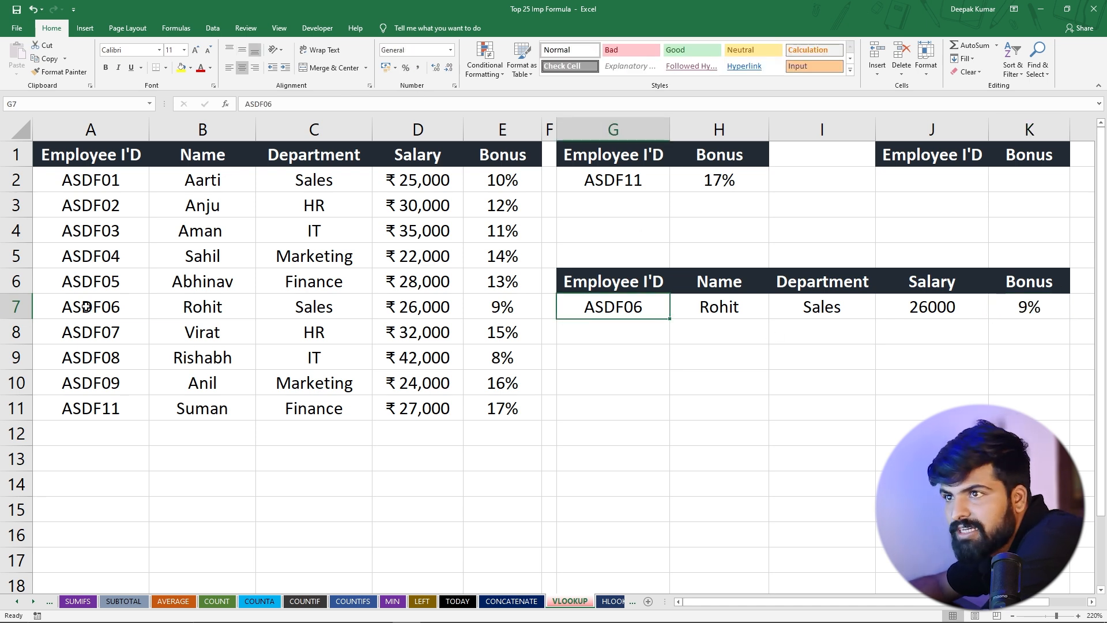
drag(86, 307, 507, 307)
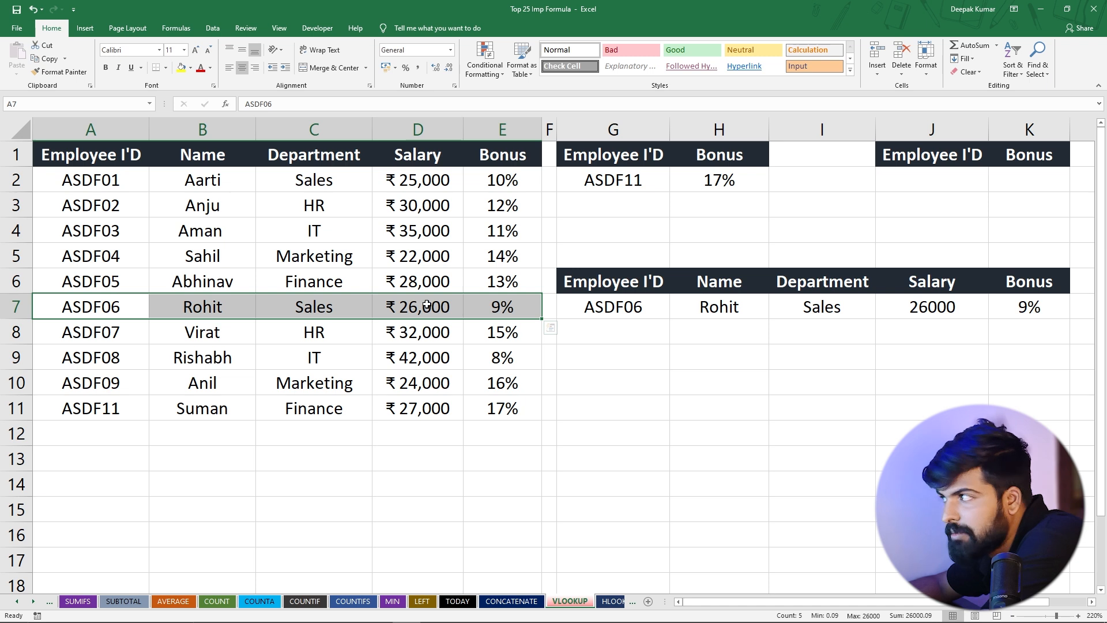
click(616, 311)
double_click(648, 307)
key(BackSpace)
text(1)
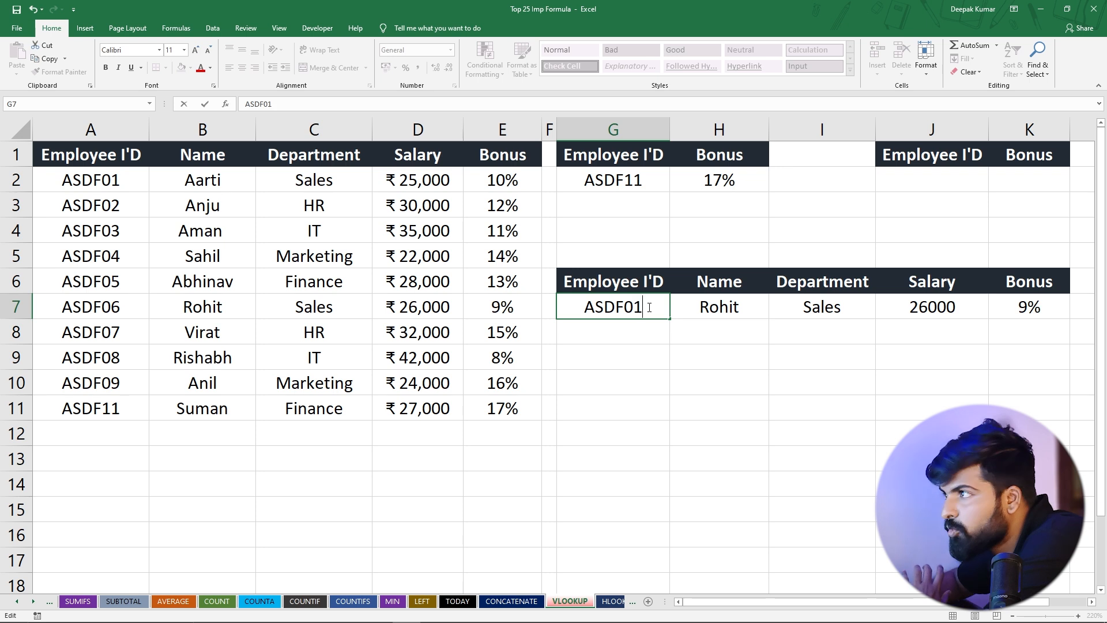
key(Return)
drag(680, 310, 1027, 306)
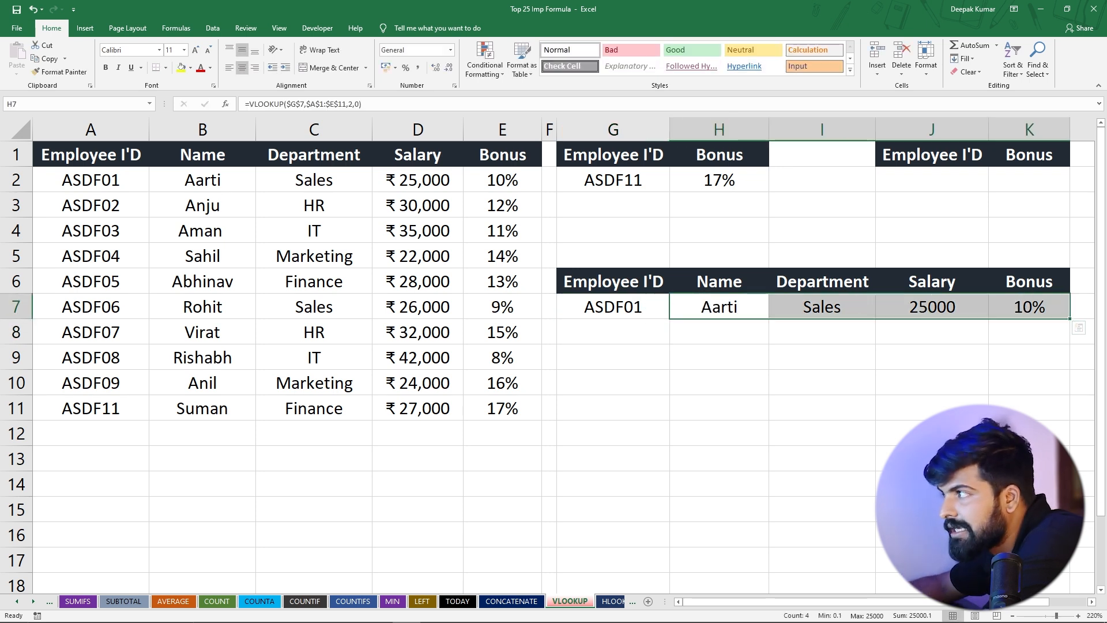
drag(81, 175, 471, 174)
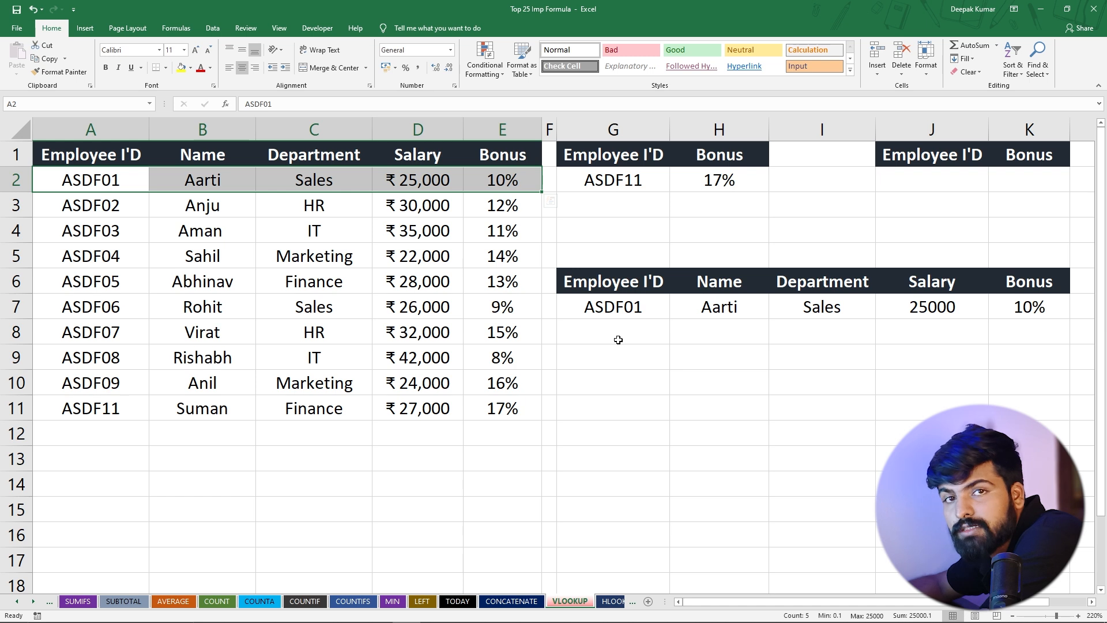
click(617, 339)
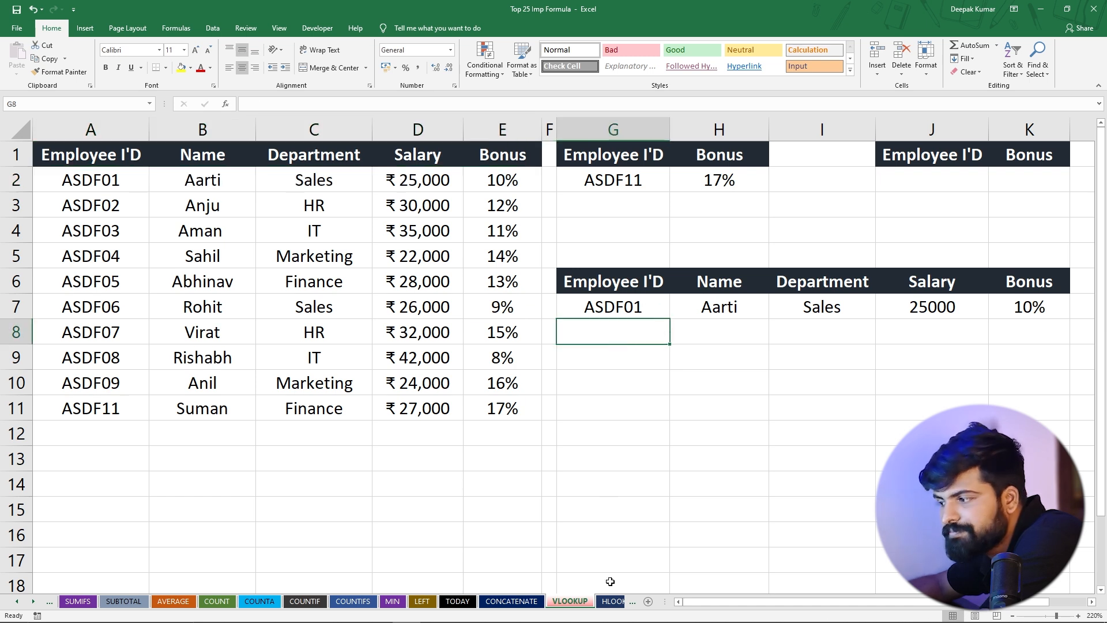
Open the HLOOKUP sheet and compare its horizontal Sales 2024 table with the vertical employee table on the VLOOKUP sheet
click(612, 602)
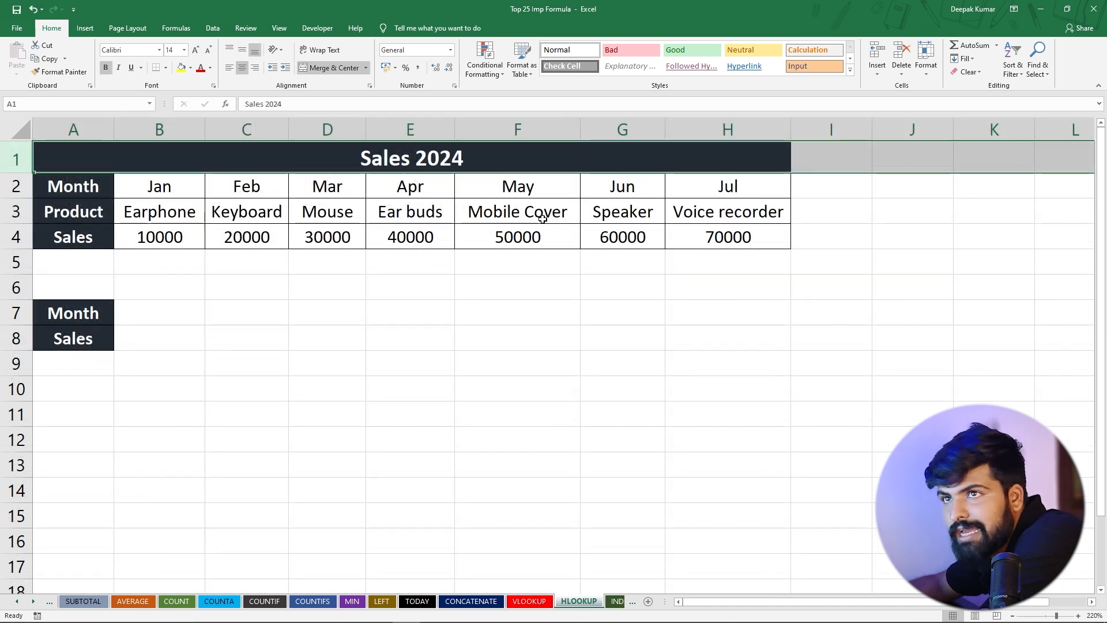
click(519, 601)
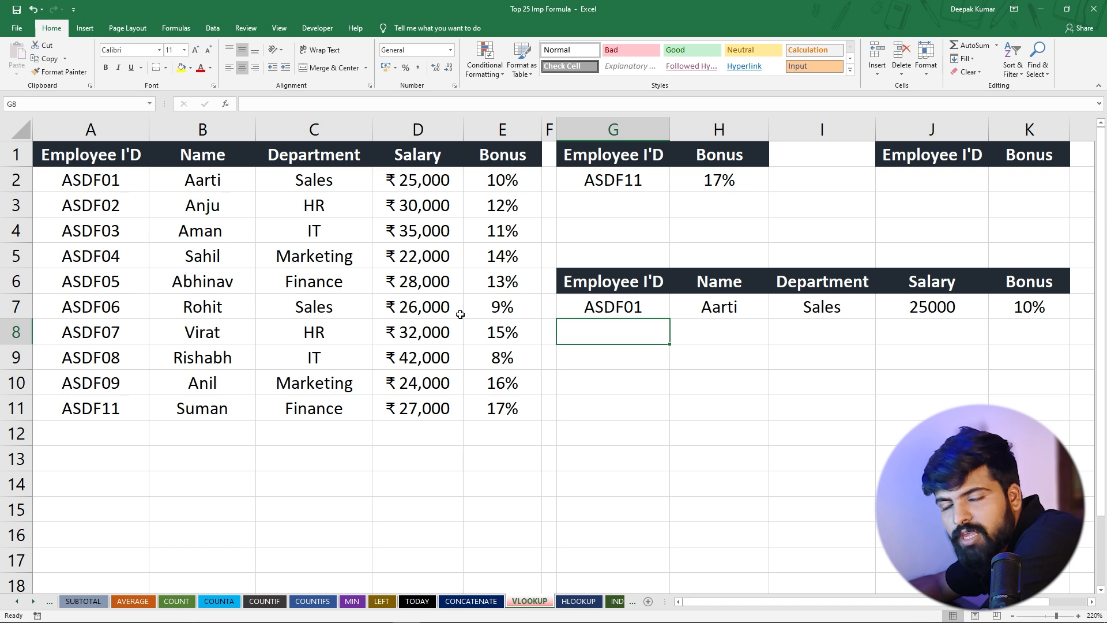
click(578, 601)
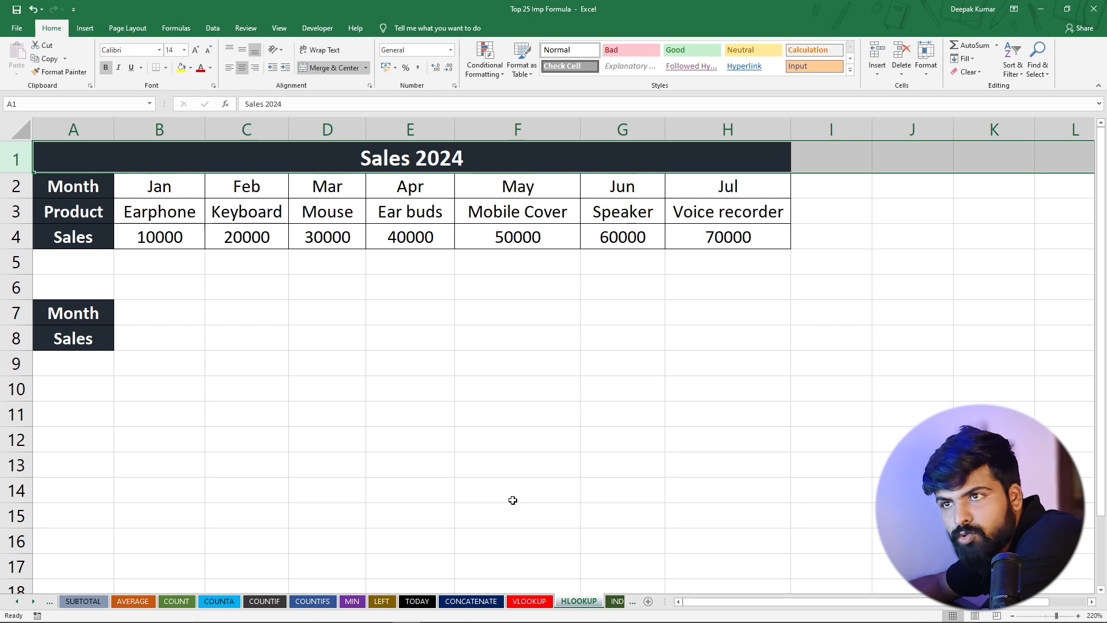
drag(140, 183, 718, 237)
click(339, 311)
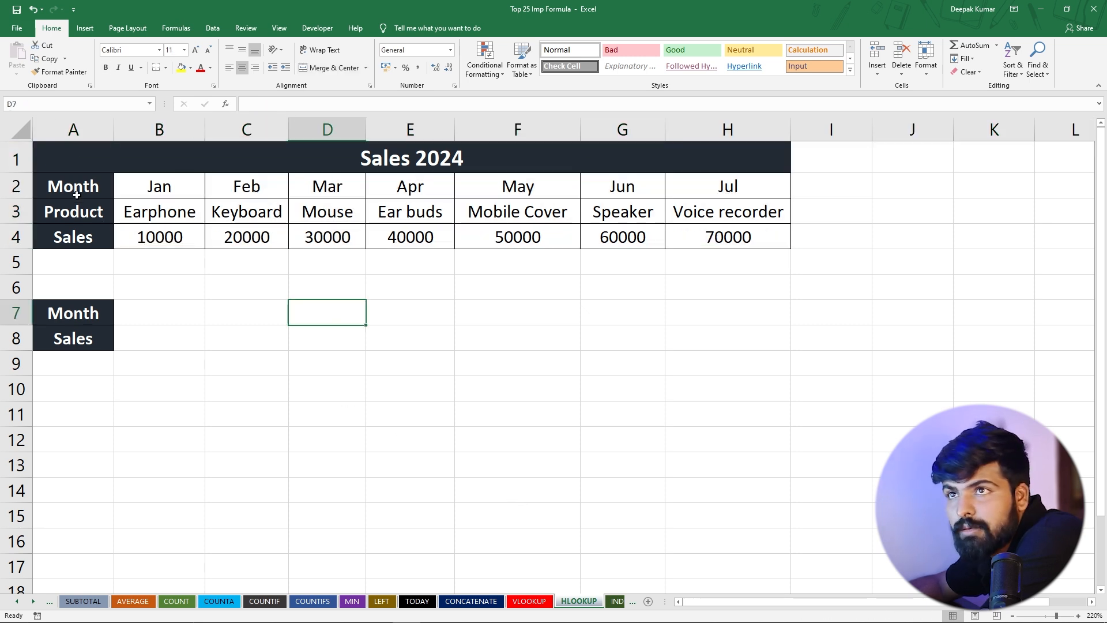
Examine the Month row of the Sales 2024 table and the product and sales entries under Jan and Feb
click(152, 188)
key(Right)
key(Right)
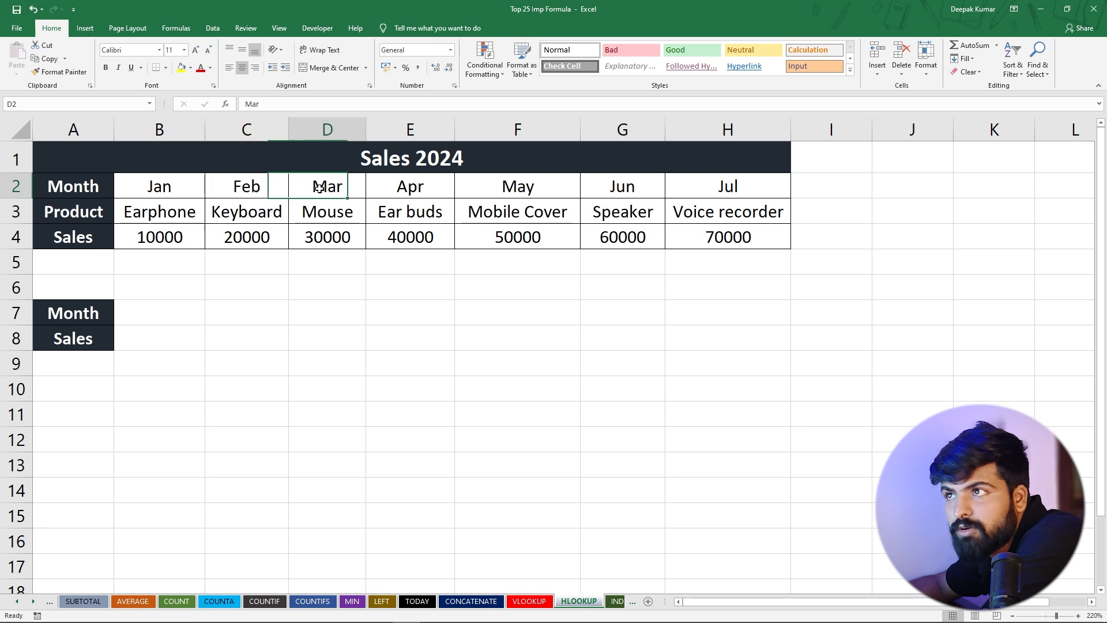
click(169, 186)
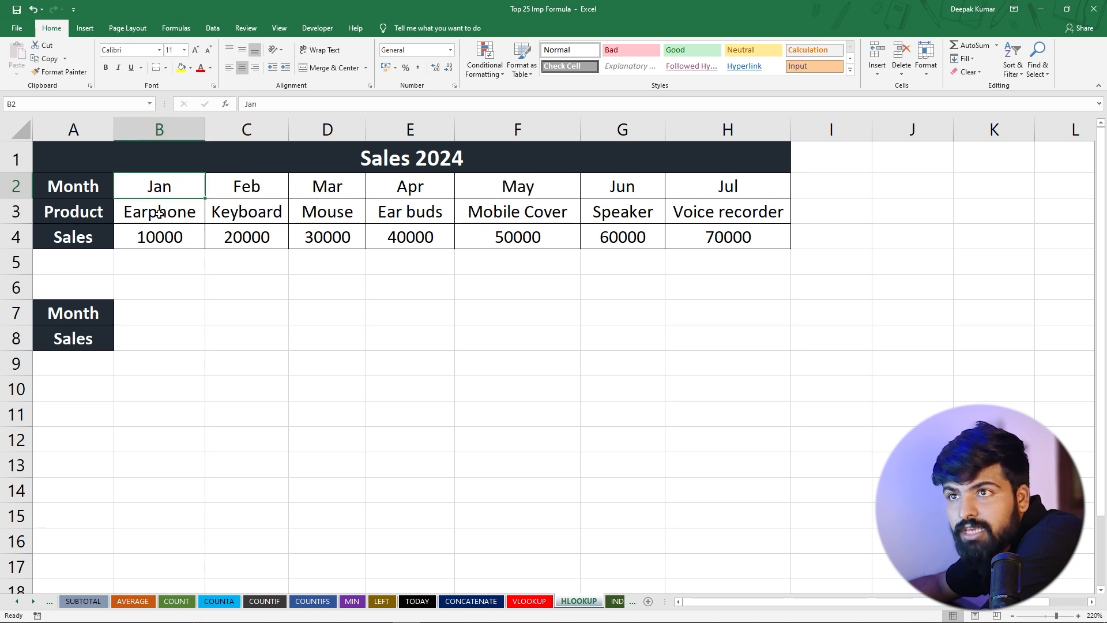
click(159, 214)
click(162, 236)
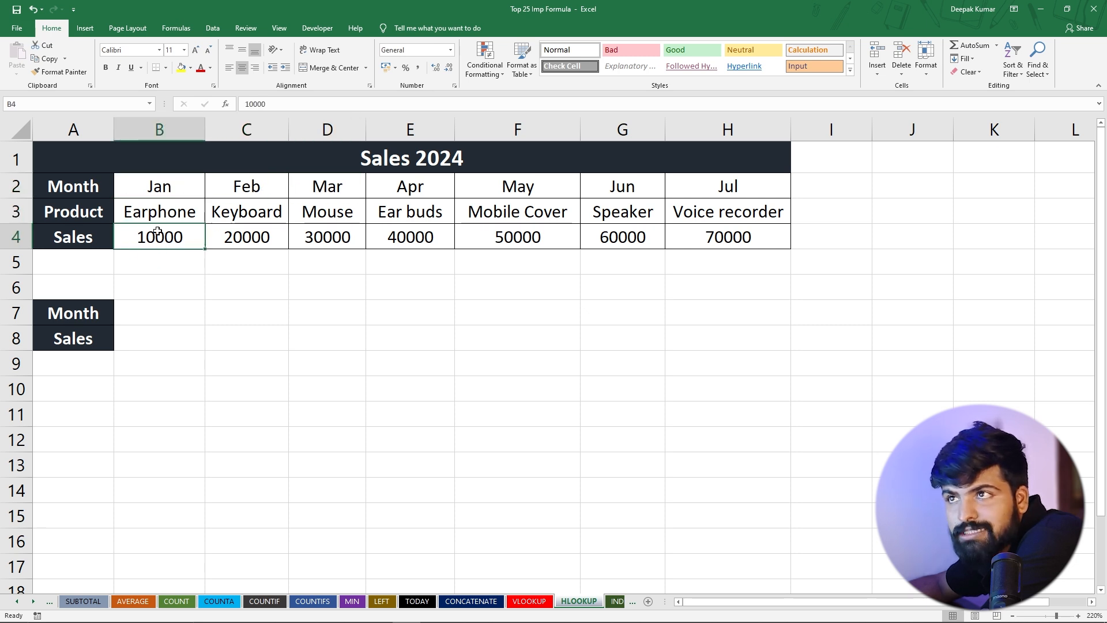
click(230, 186)
click(246, 210)
click(252, 236)
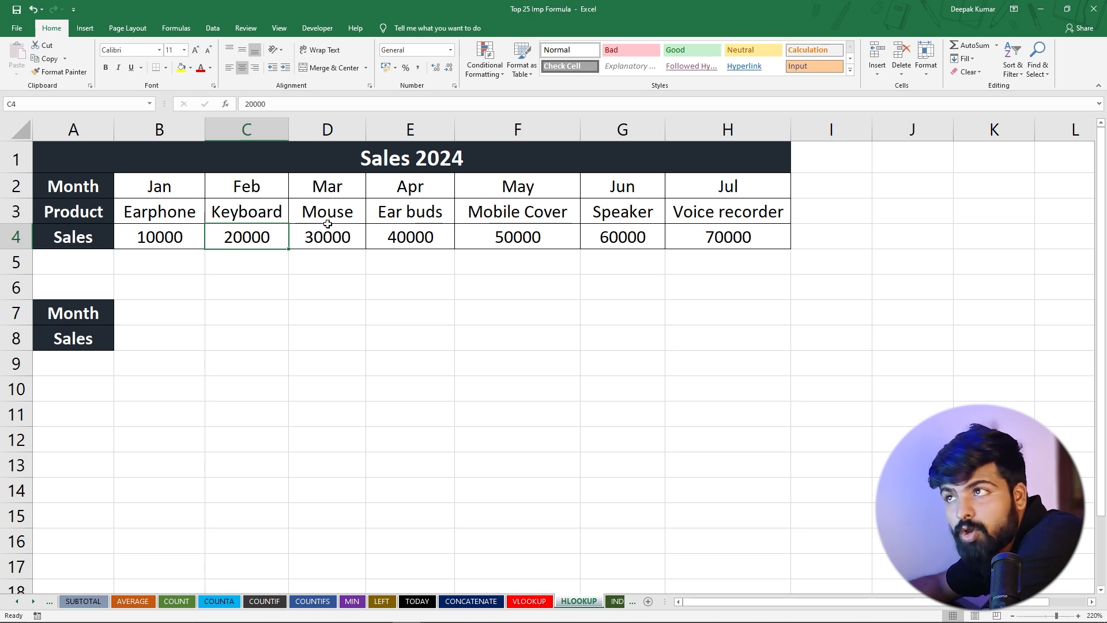
Copy the month Apr from E2 into B7 as the lookup month, and select the Sales result cell B8
click(412, 189)
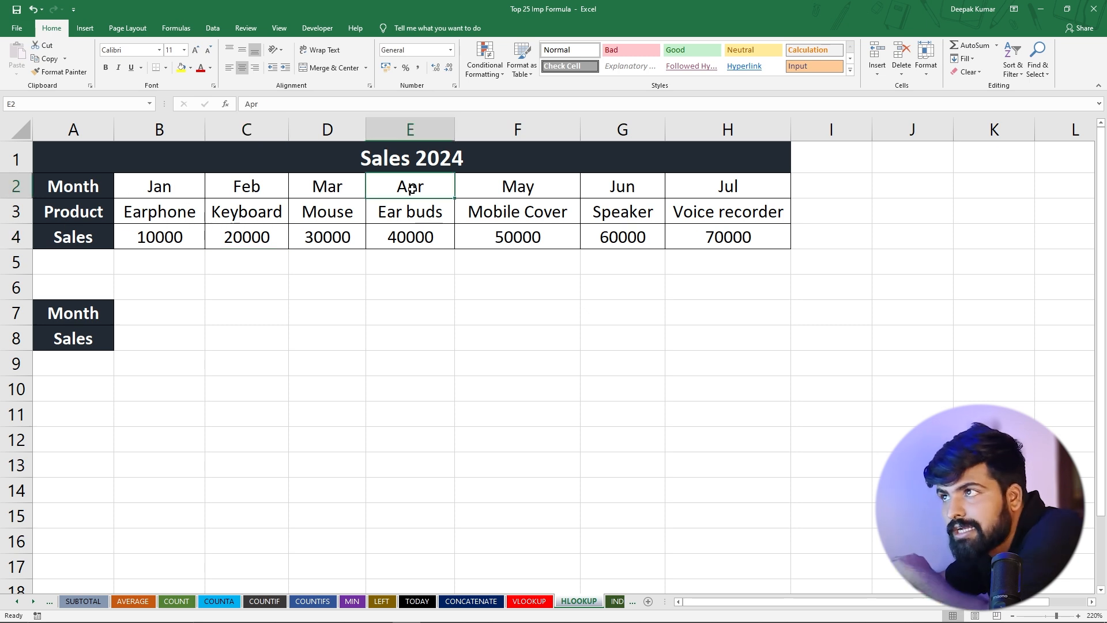
key(ctrl+c)
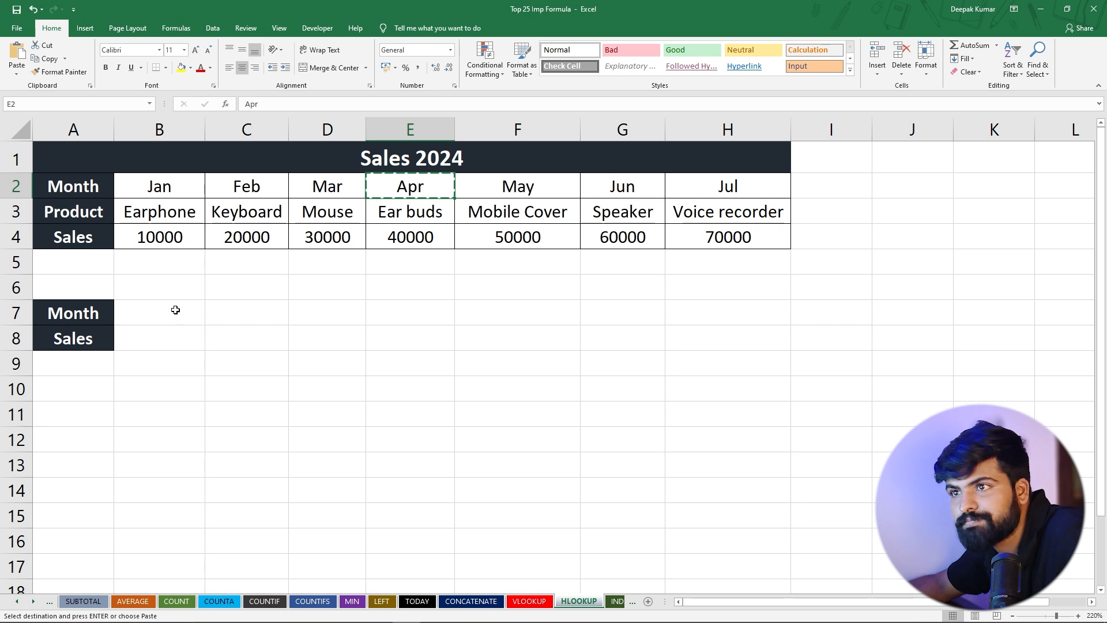
click(152, 314)
key(ctrl+v)
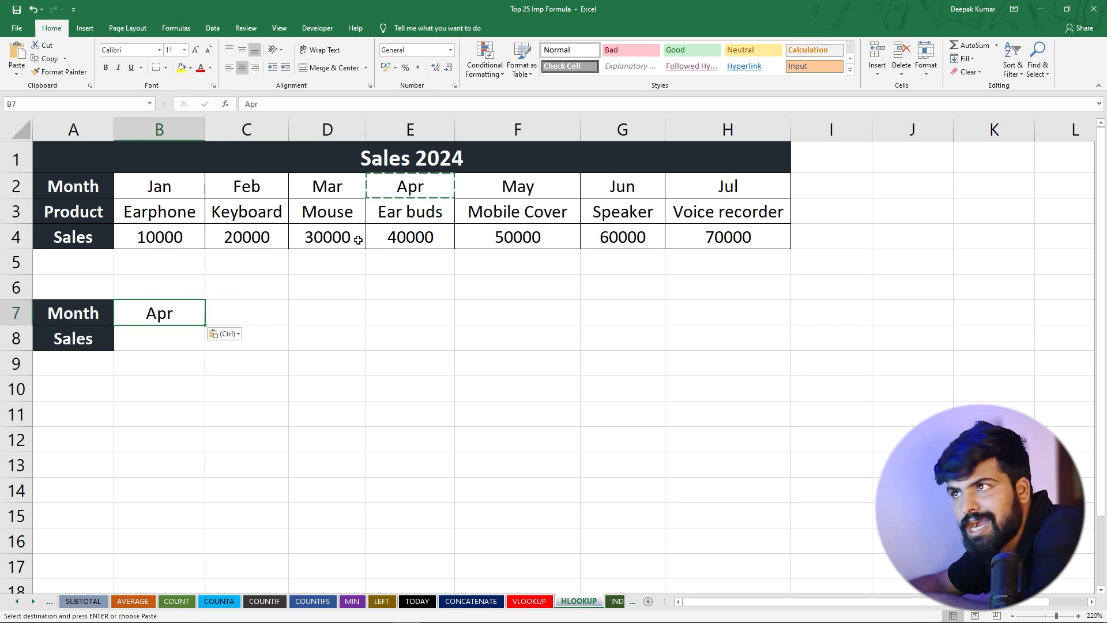
click(389, 236)
click(133, 341)
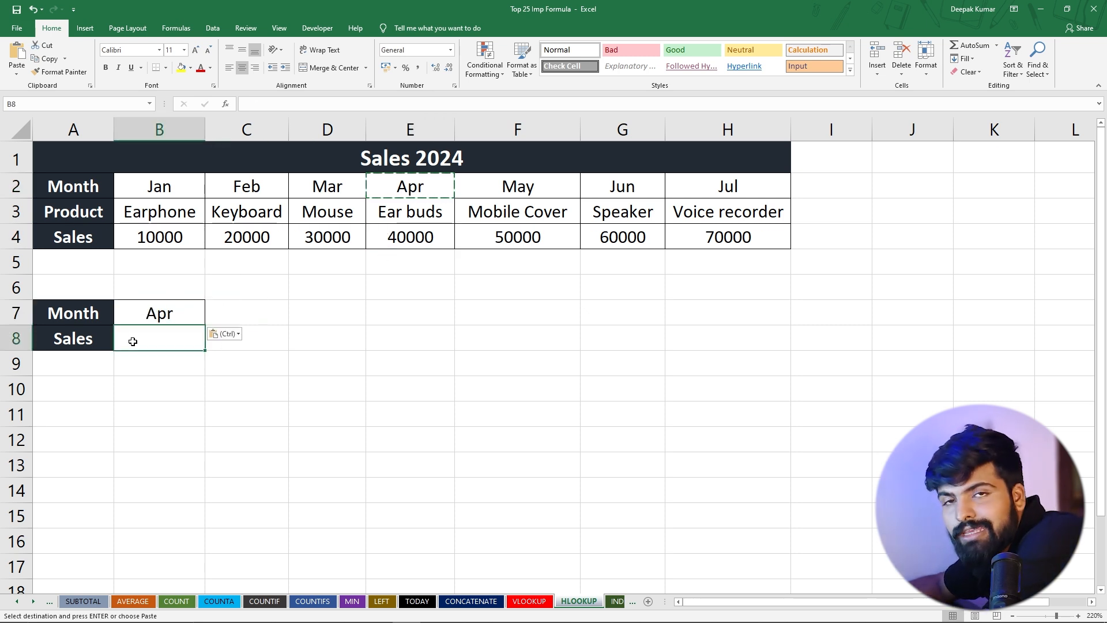
Enter the formula =HLOOKUP(B7,A2:H4,3,0) in B8 to return the lookup month's sales with an exact match
text(=)
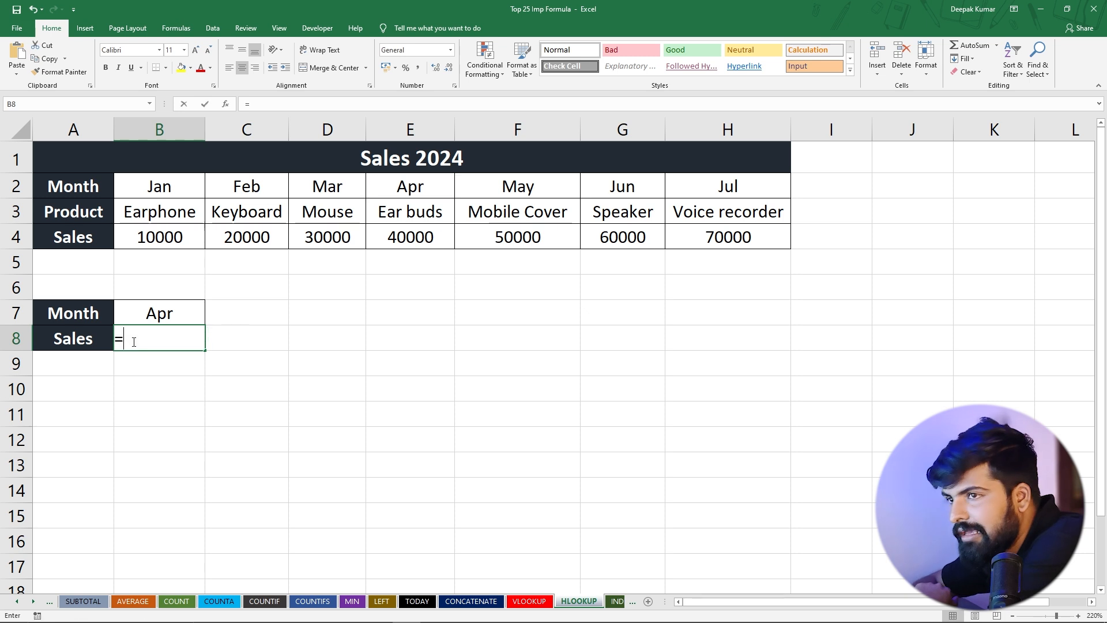
text(hl)
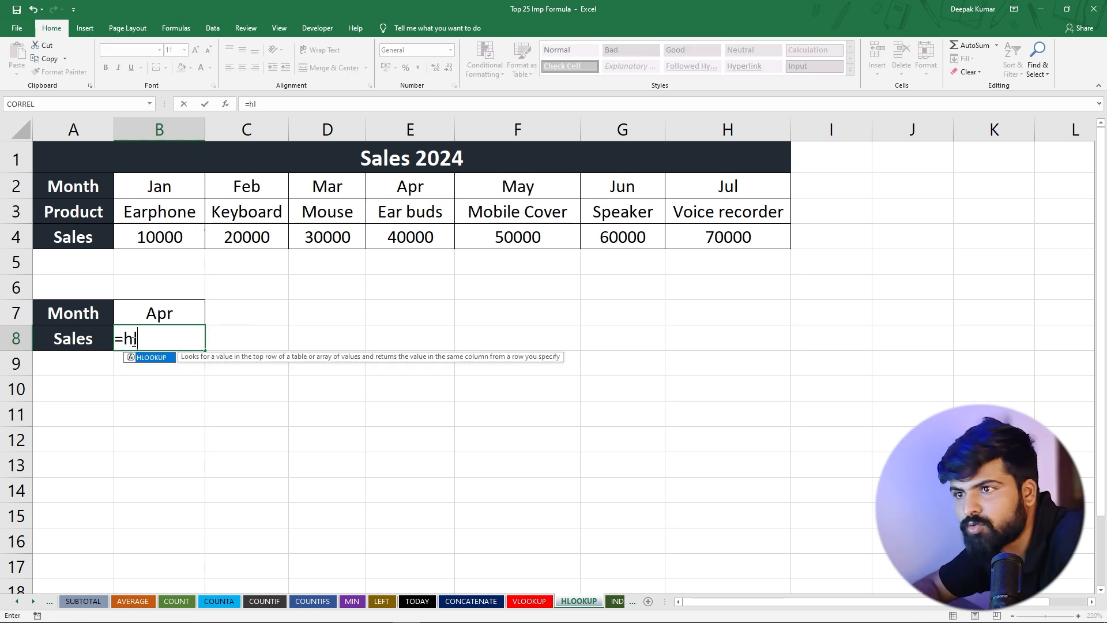
key(Tab)
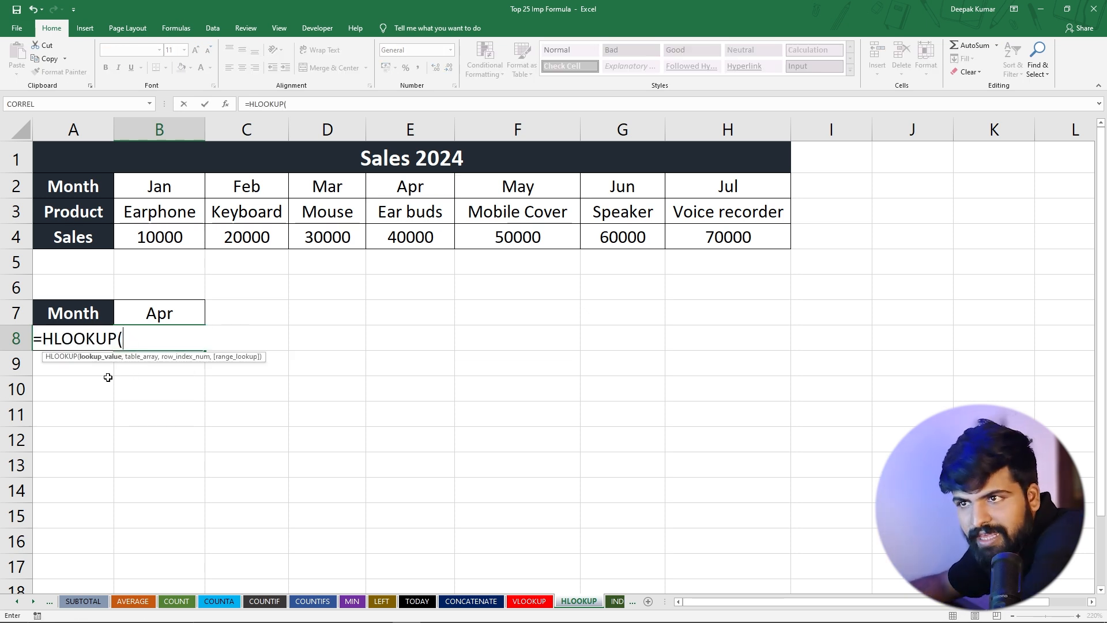
click(157, 313)
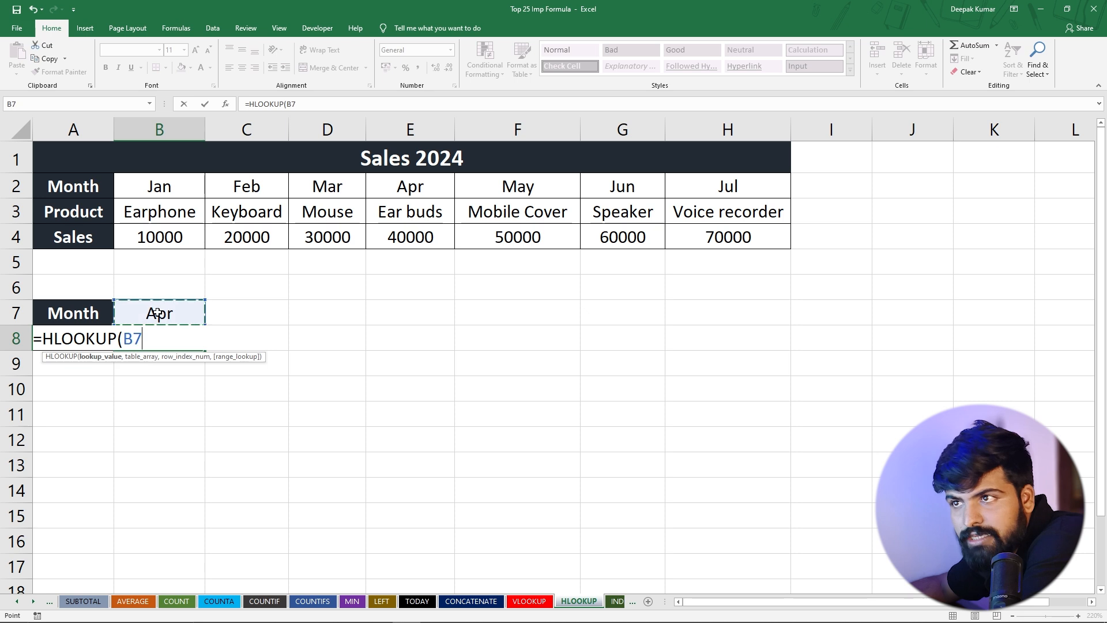
text(,)
drag(73, 186, 736, 241)
text(,3)
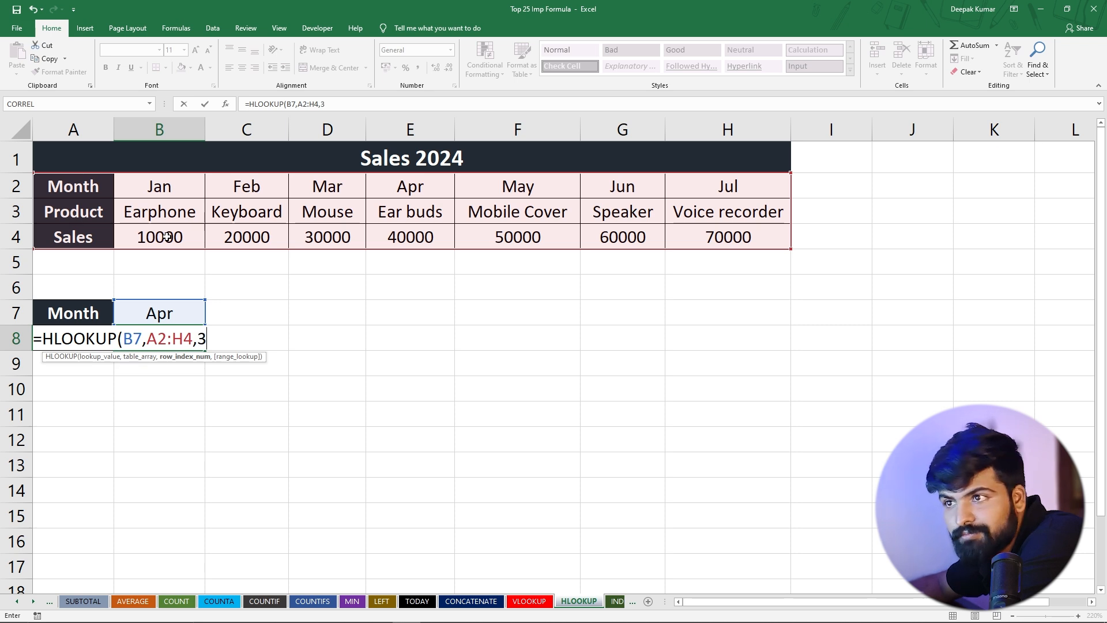
text(,)
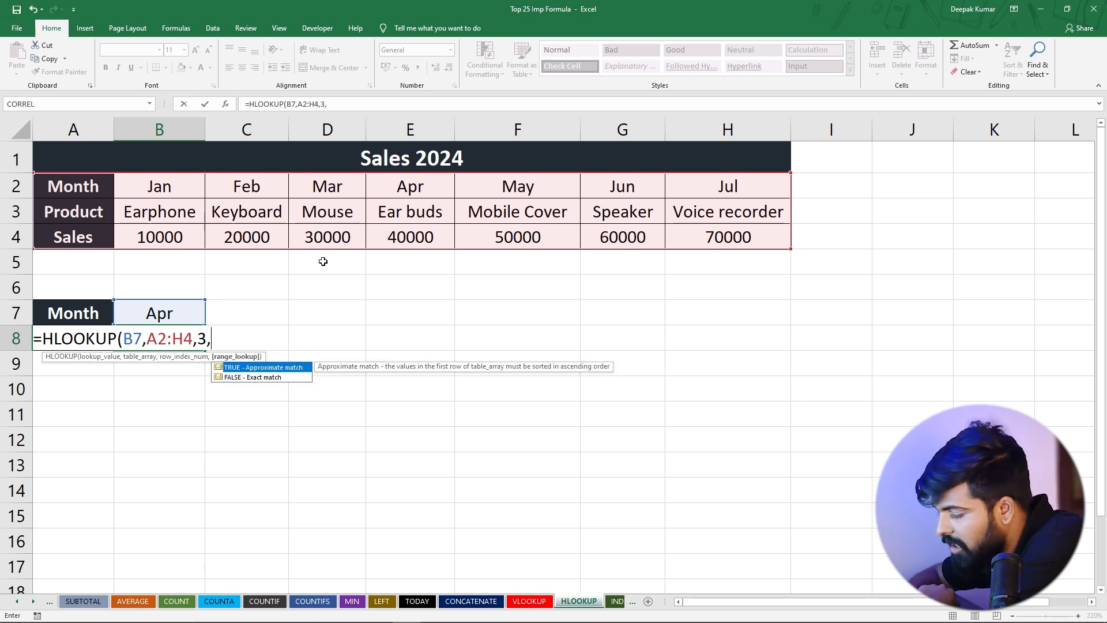
text(0)
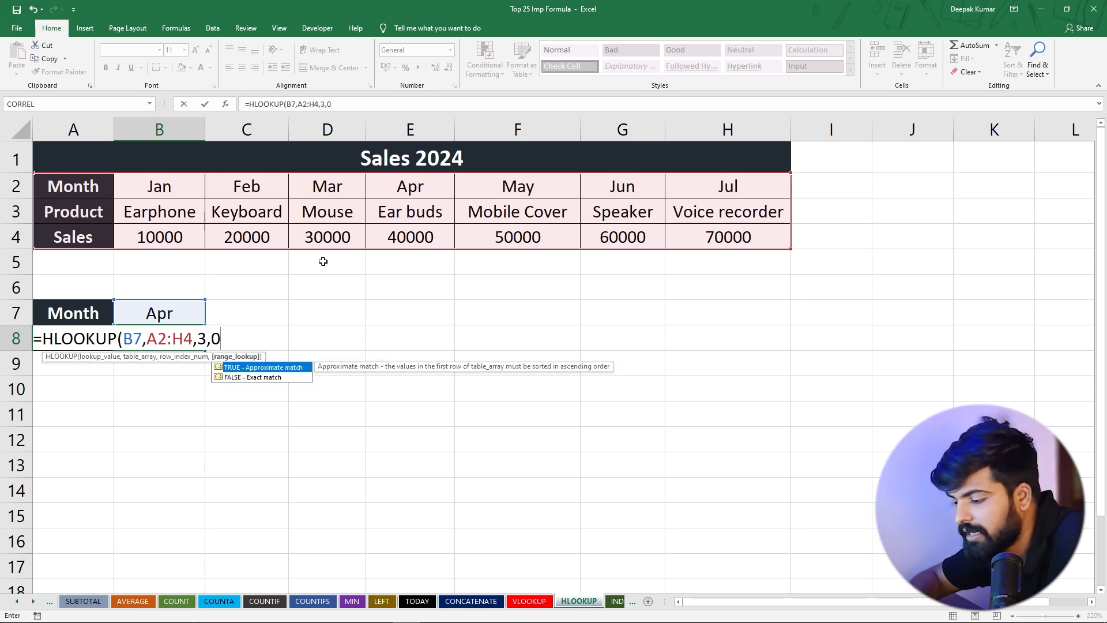
text())
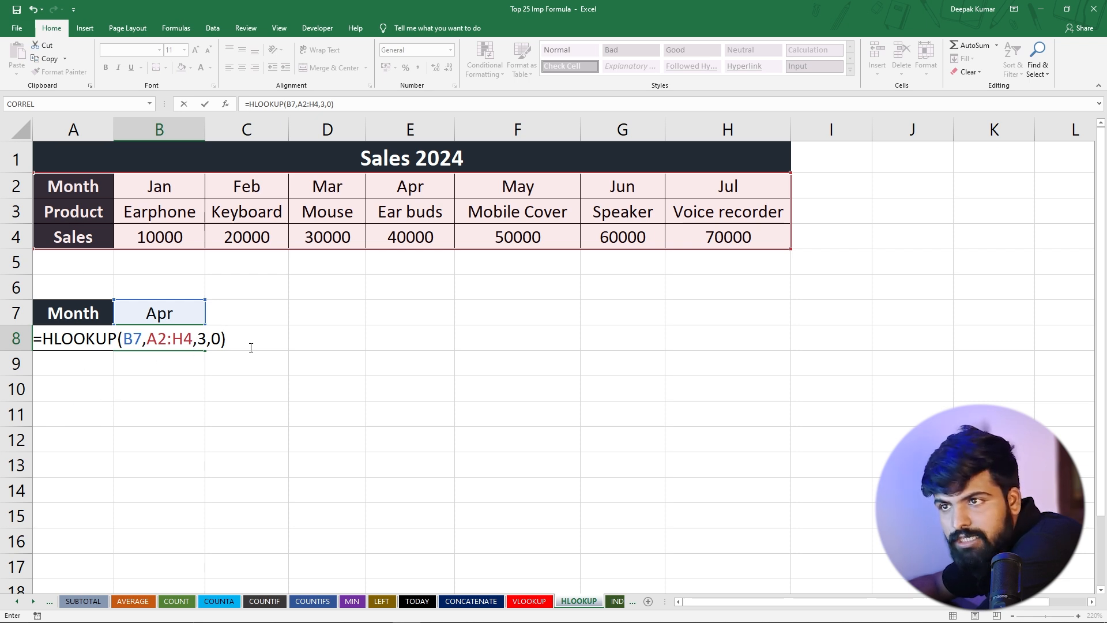
key(Return)
Compare the month in B7 and its sales result in B8 with the Apr column of the Sales 2024 table
click(176, 319)
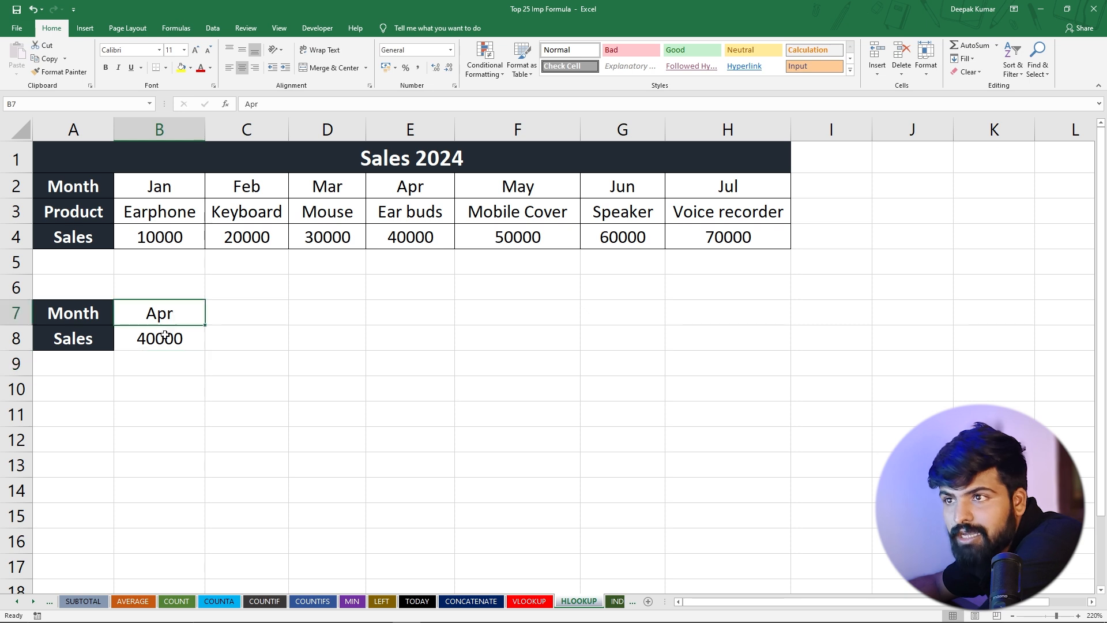
click(166, 338)
drag(398, 188, 403, 227)
click(404, 233)
click(160, 315)
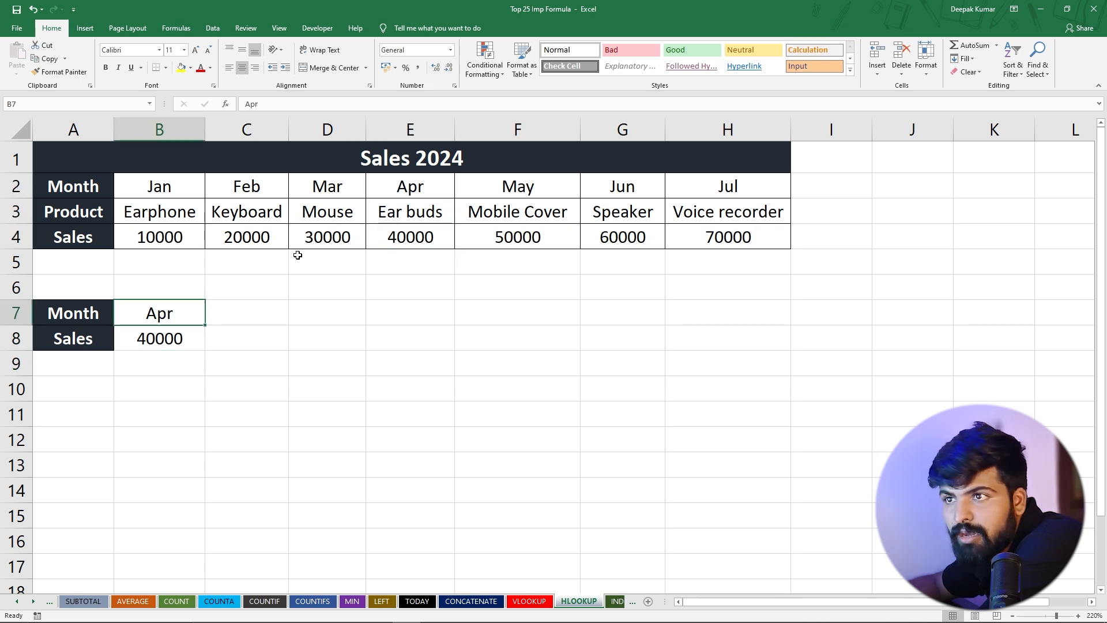
Copy the month Jun from G2 into B7 as the new lookup month, and check the Sales result in B8
click(584, 179)
key(ctrl+c)
click(181, 313)
key(ctrl+v)
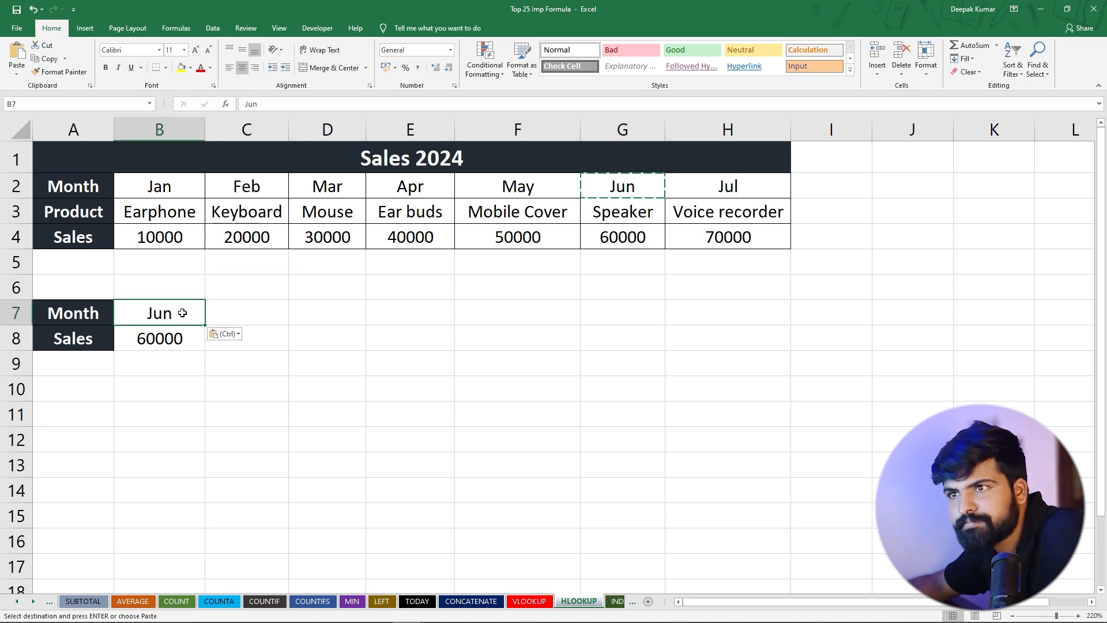
click(294, 315)
click(153, 339)
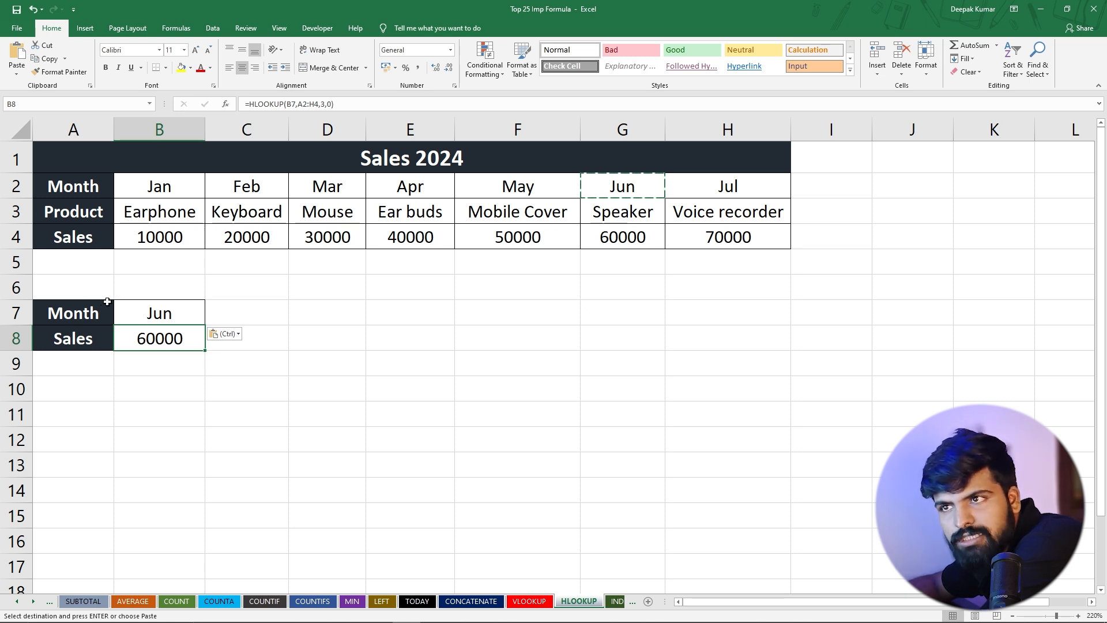
Open the INDEX sheet, narrow the empty column I beside the table and widen column J
click(616, 603)
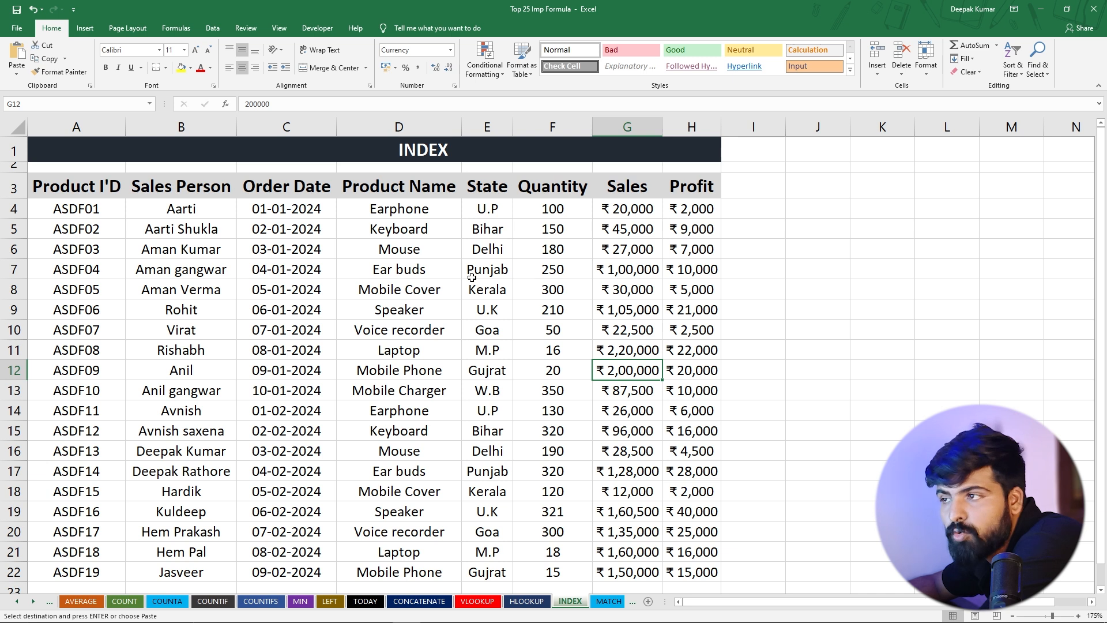
click(605, 603)
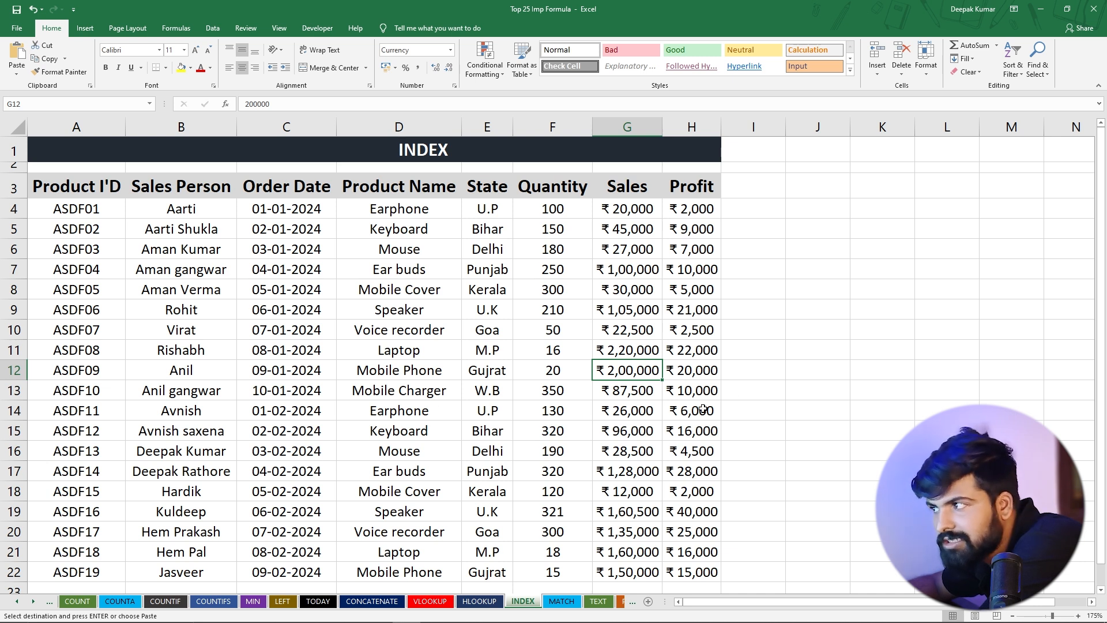
drag(785, 127, 858, 127)
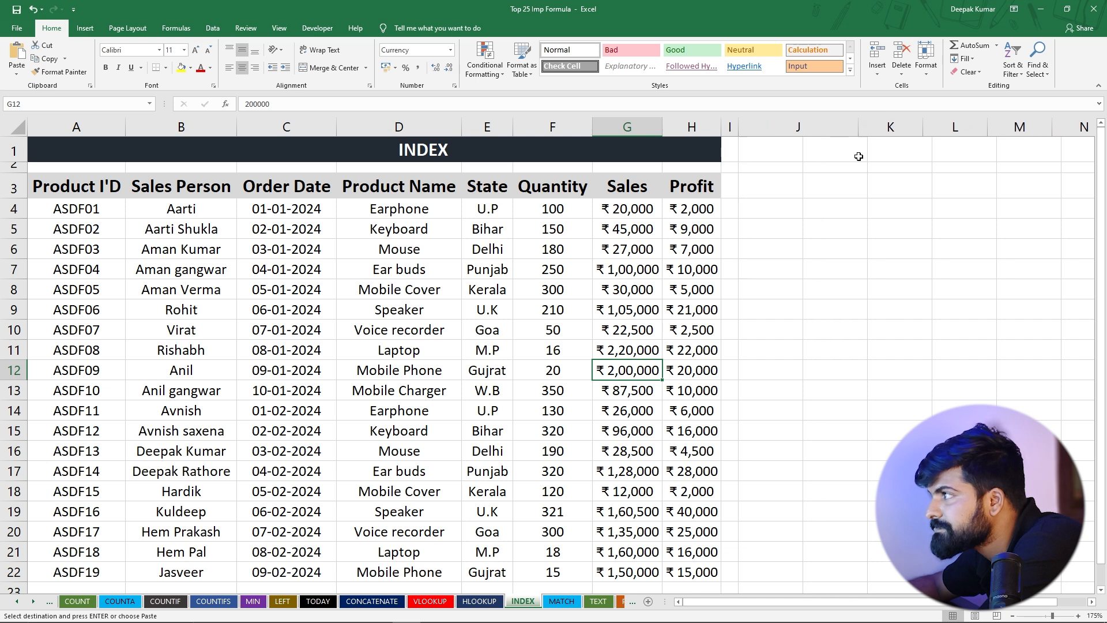
Enter the formula =INDEX(A4:A22,5) in J6 to return the fifth product ID
click(782, 246)
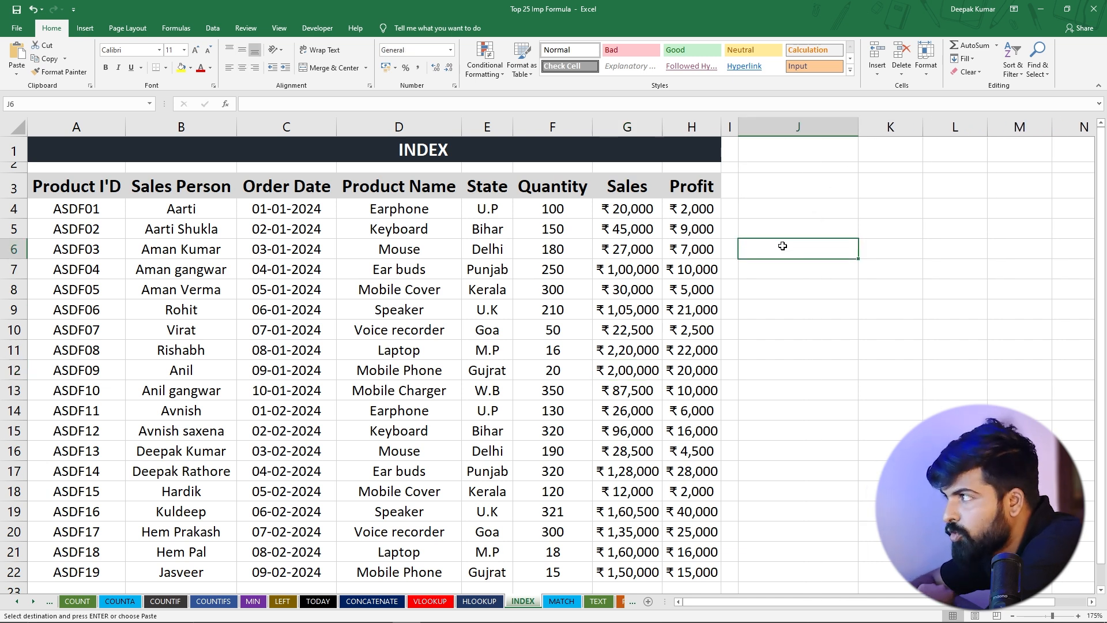
text(=index)
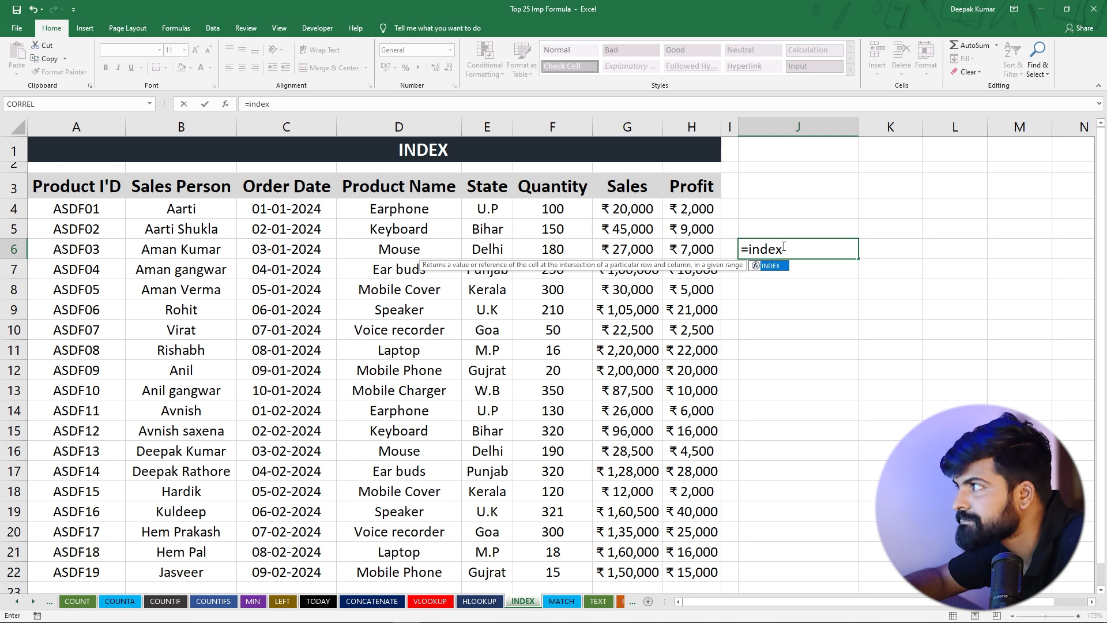
key(Tab)
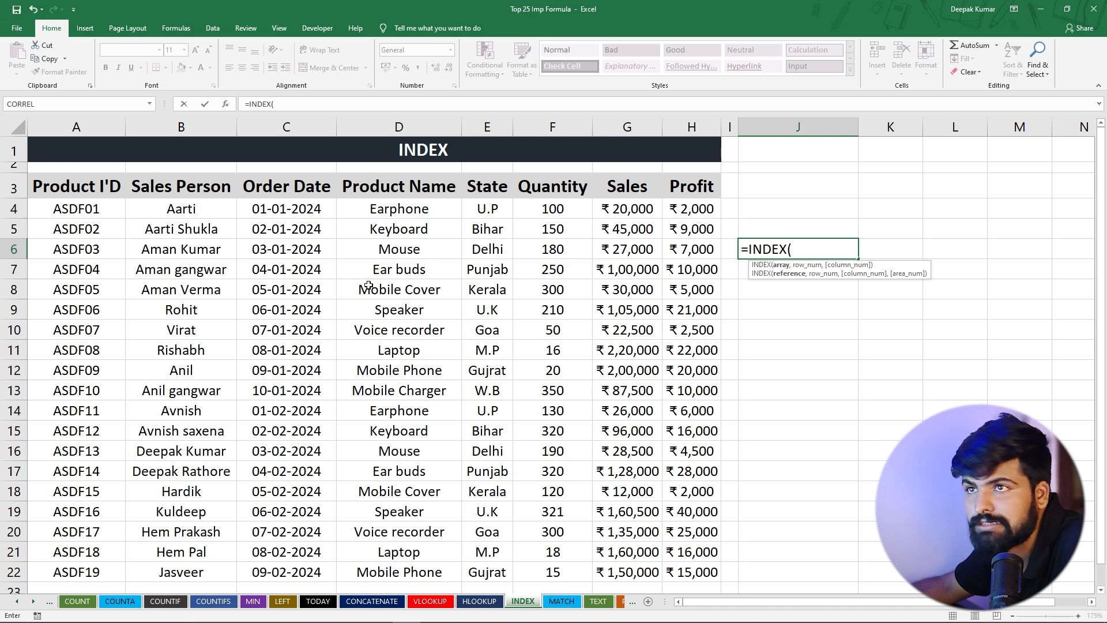
drag(73, 209, 95, 574)
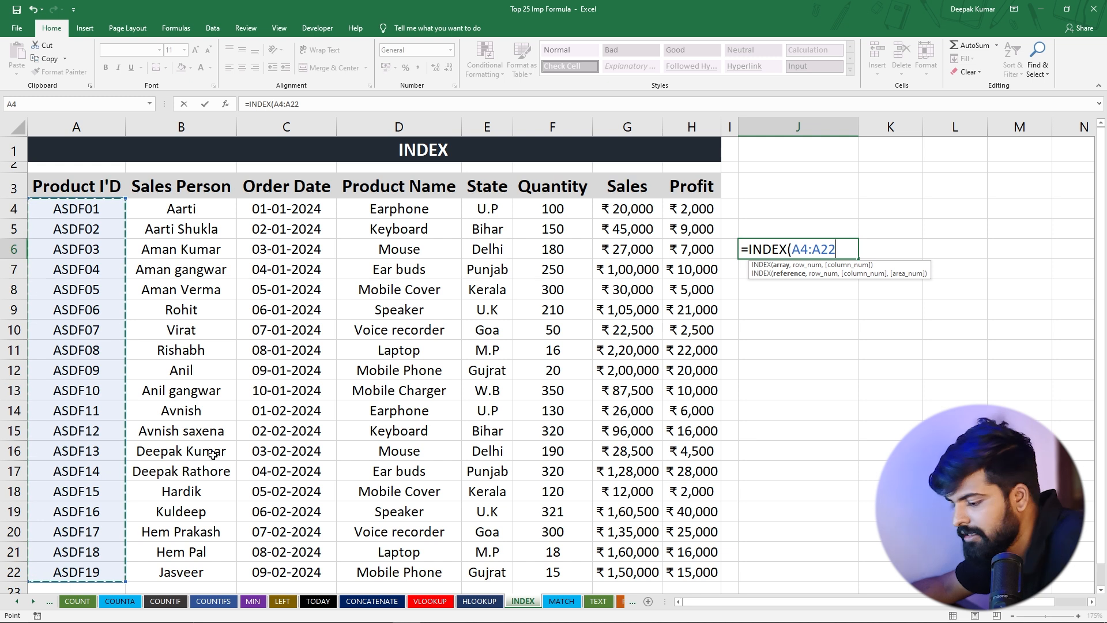
text(,5)
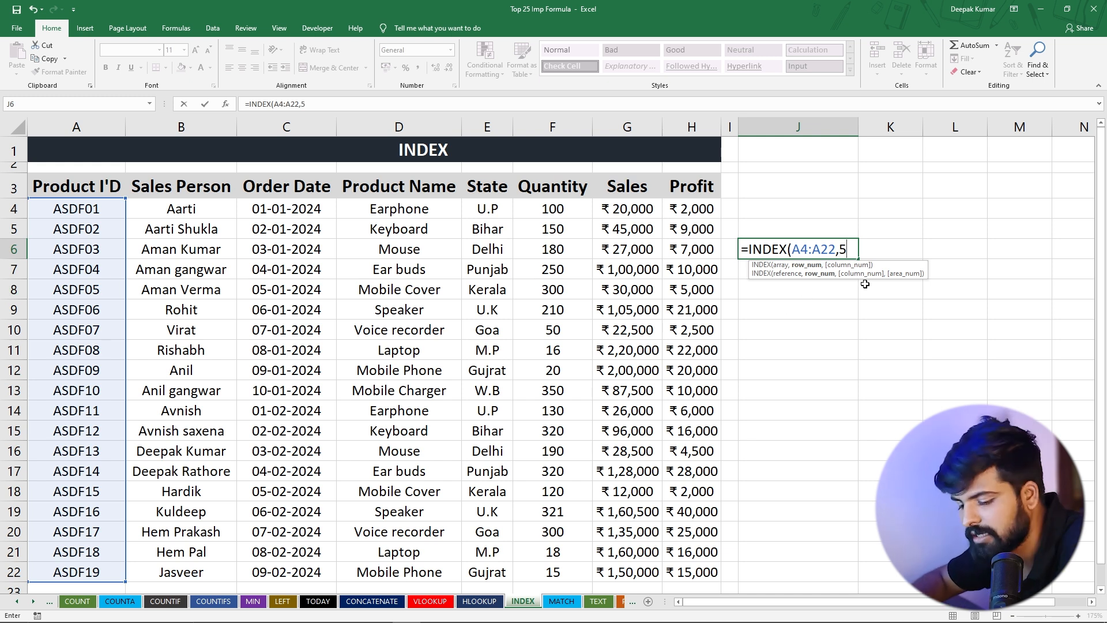
text())
key(Return)
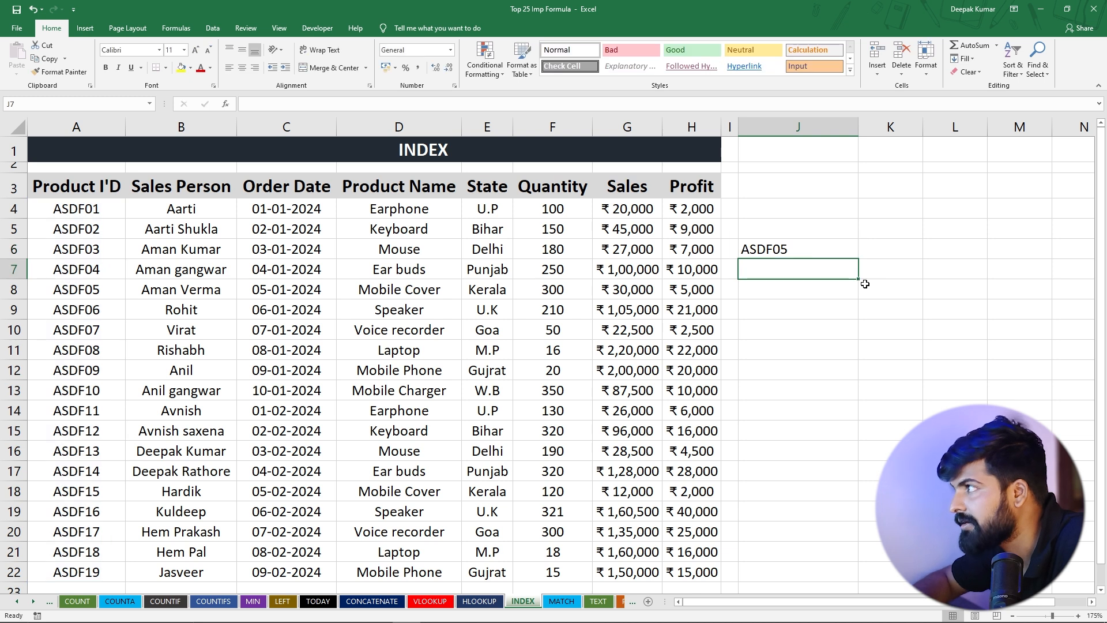
Check the J6 result against the product IDs by counting from A4 down to A8
click(779, 248)
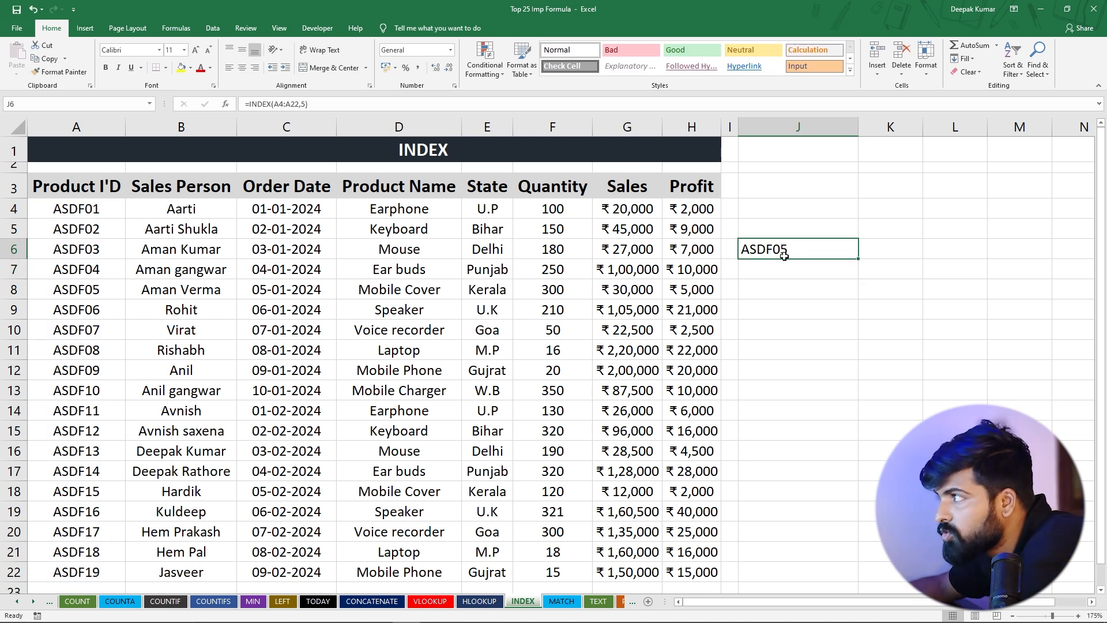
click(58, 293)
drag(76, 208, 72, 292)
click(73, 291)
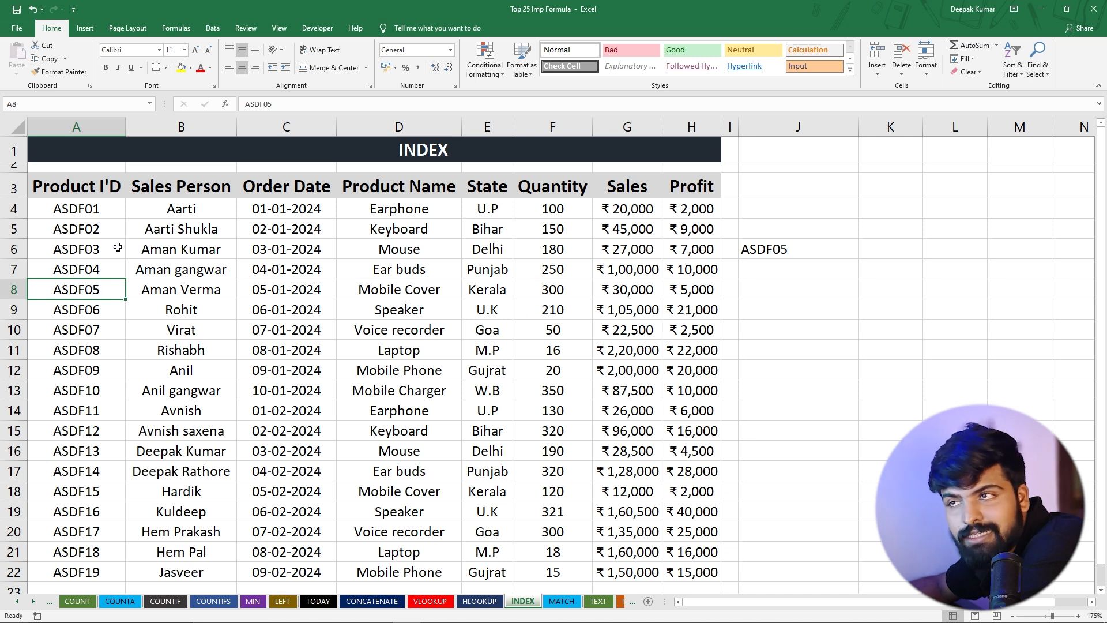
Enter the formula =INDEX(A3:H3,5) in J7 to return the fifth heading of the table's header row
click(757, 271)
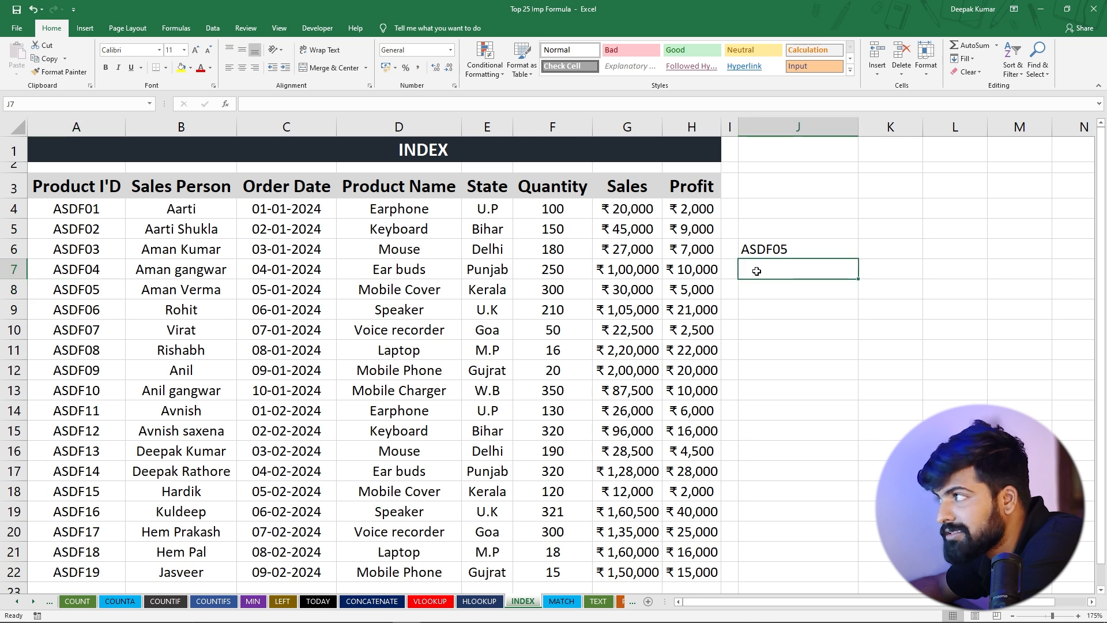
text(=i)
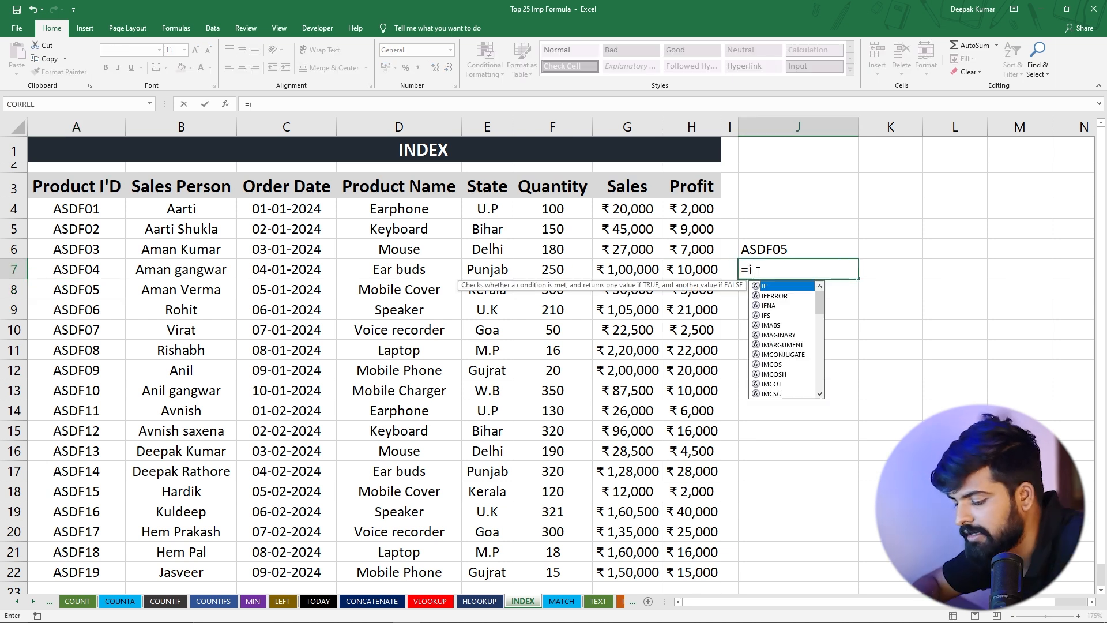
text(nde)
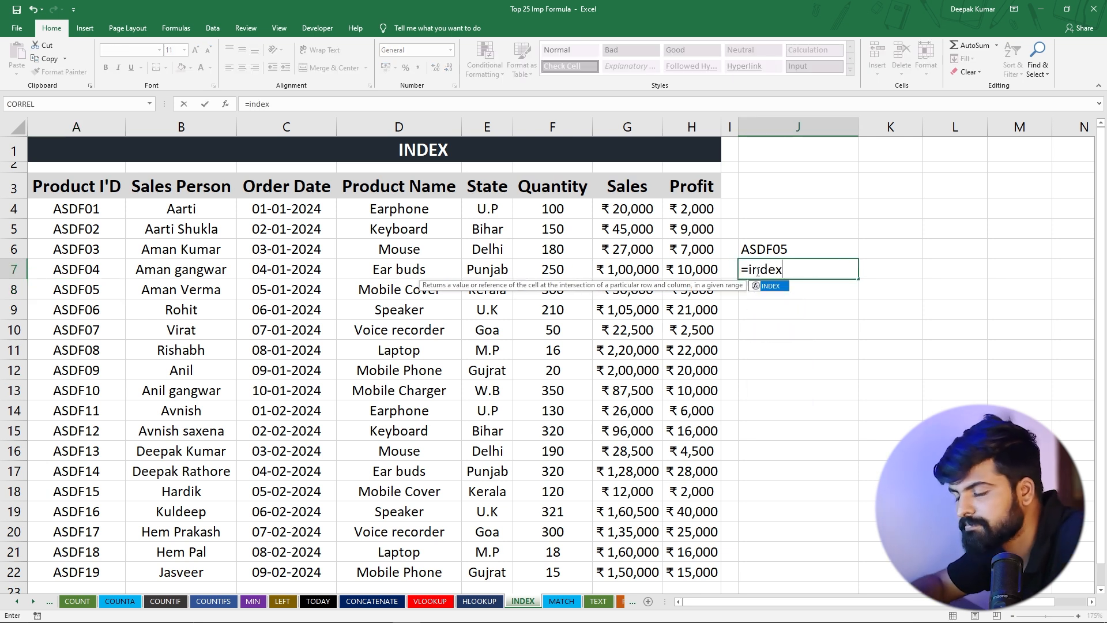
text(x)
key(Tab)
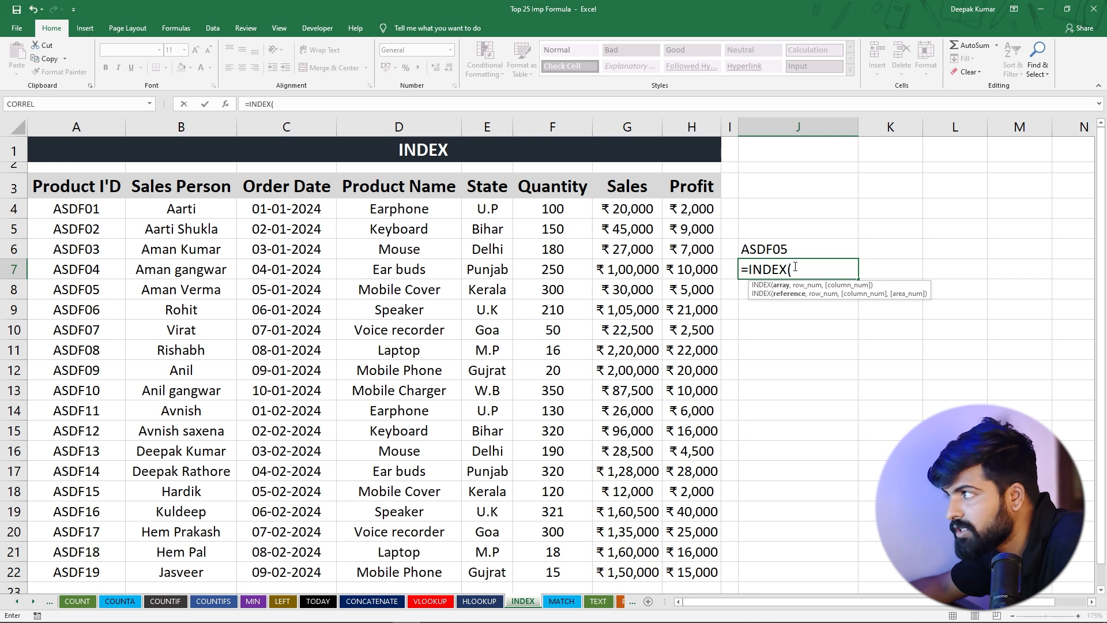
drag(57, 189, 694, 188)
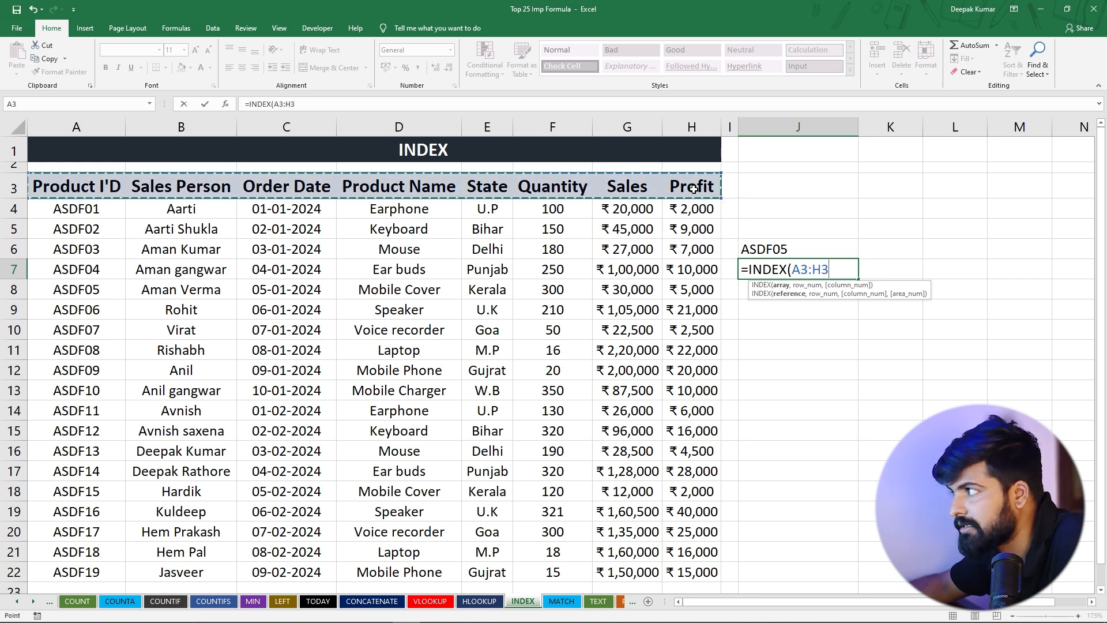
text(,)
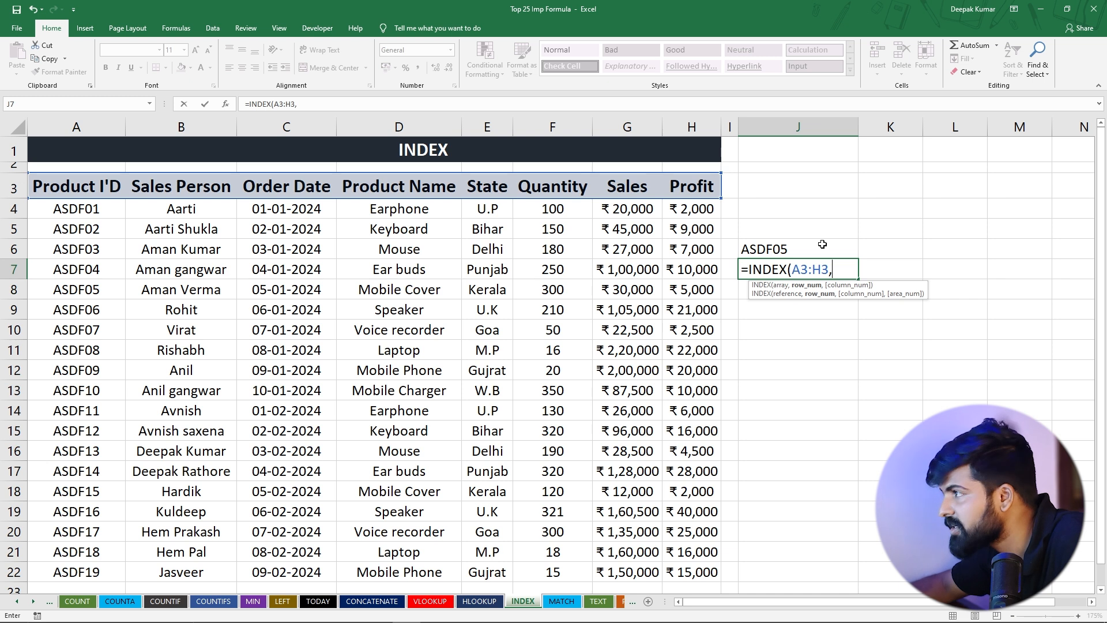
text())
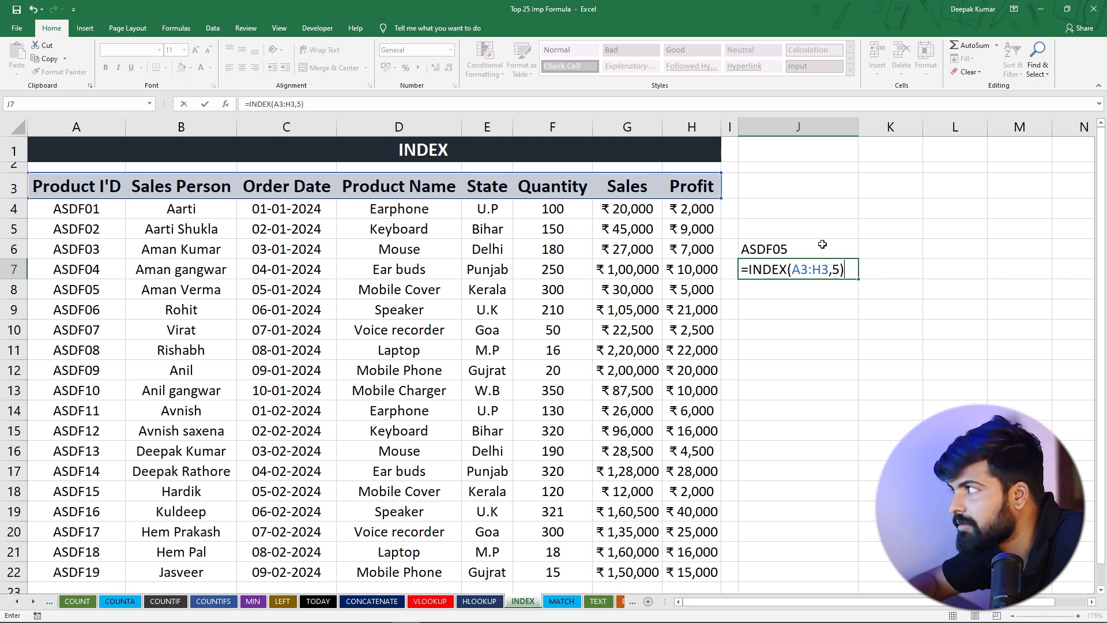
key(Return)
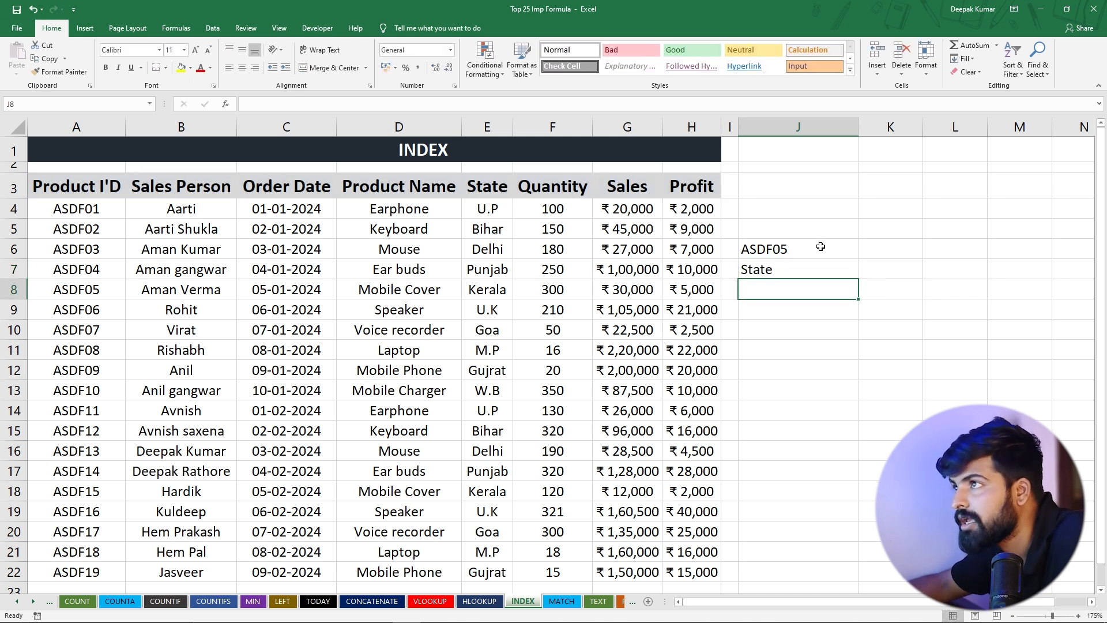
Check the J7 result against the header row by counting the columns from A through E
click(764, 266)
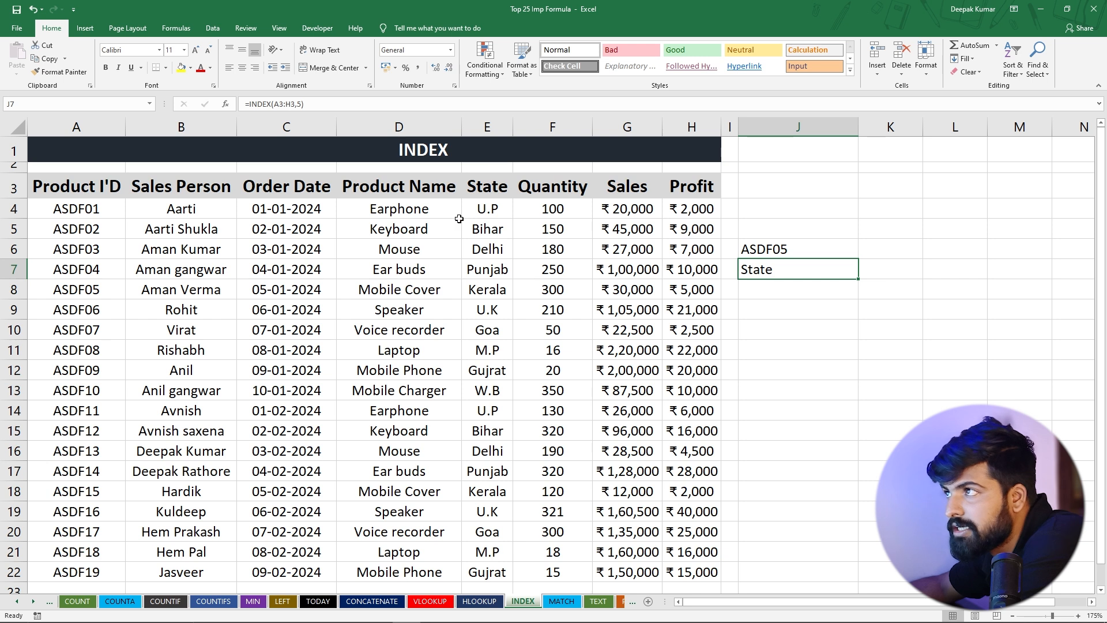
click(81, 126)
click(176, 127)
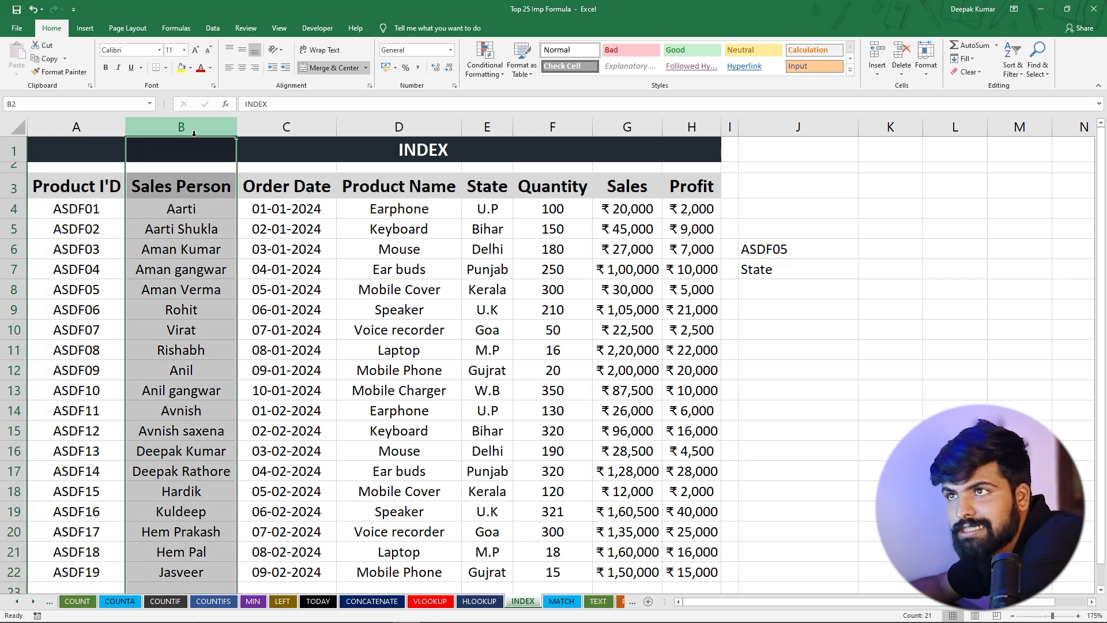
click(286, 127)
click(399, 126)
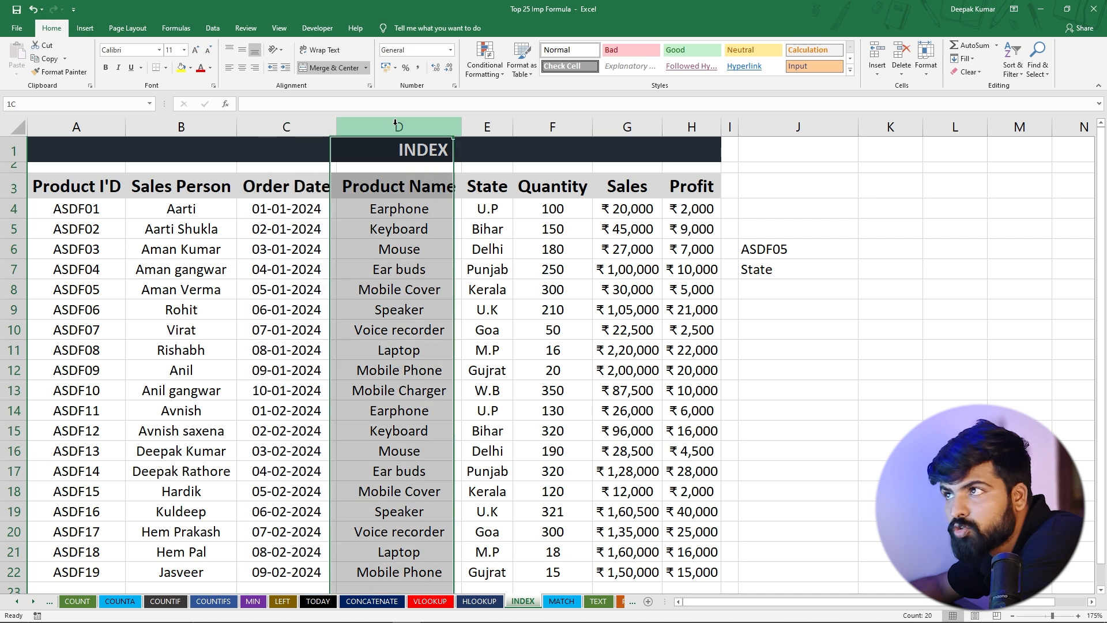
click(474, 129)
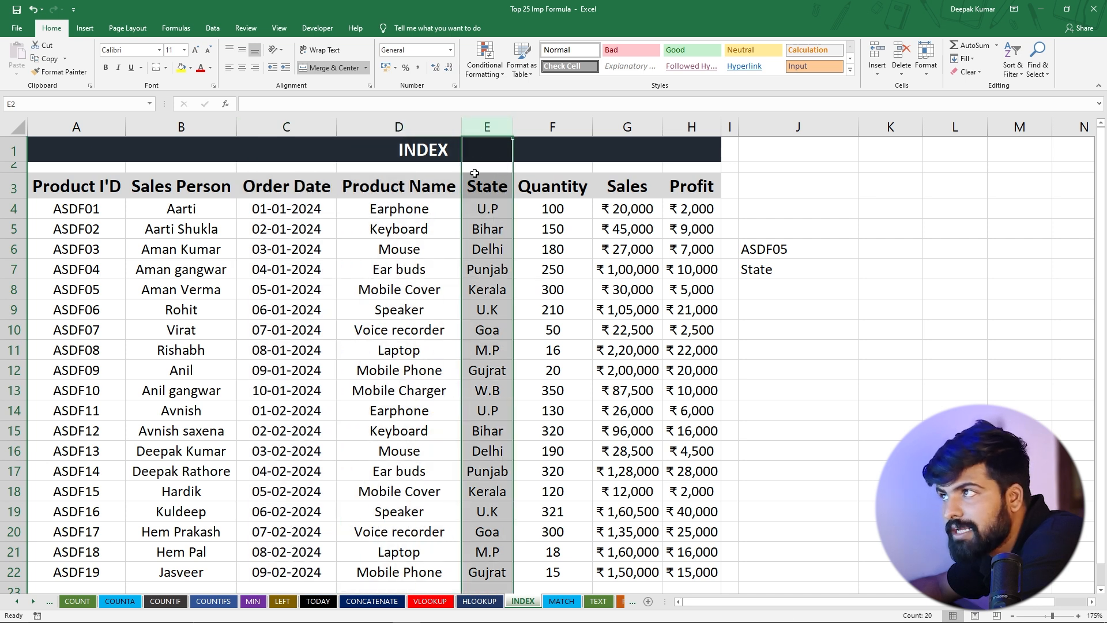
Compare the INDEX results in J6 and J7 with their source cells A8 and E3 in the table
drag(807, 249, 807, 267)
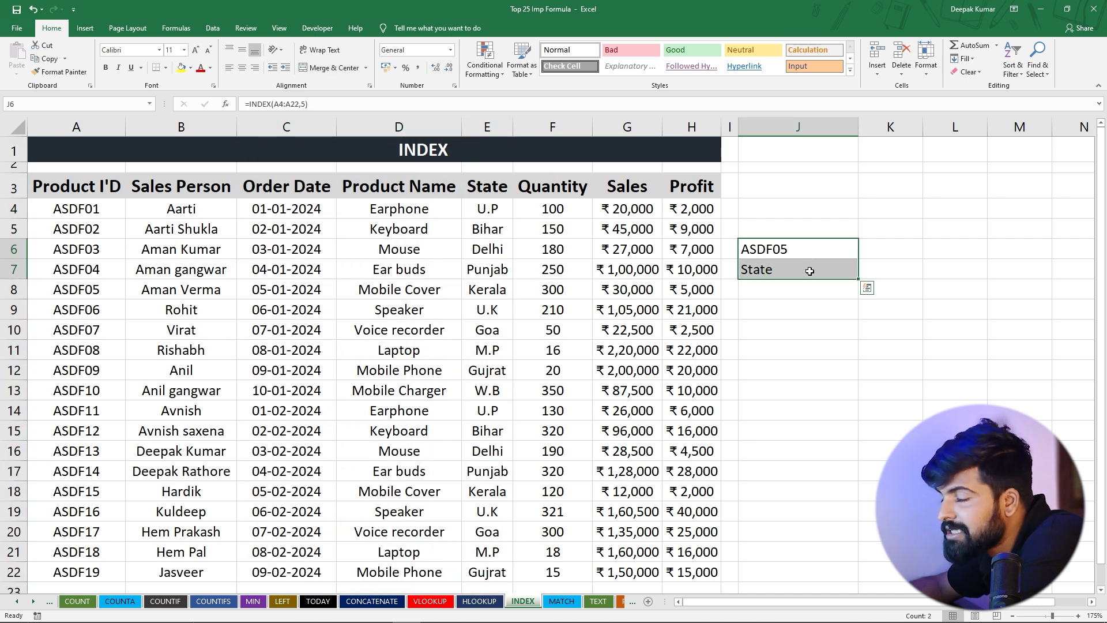
click(794, 248)
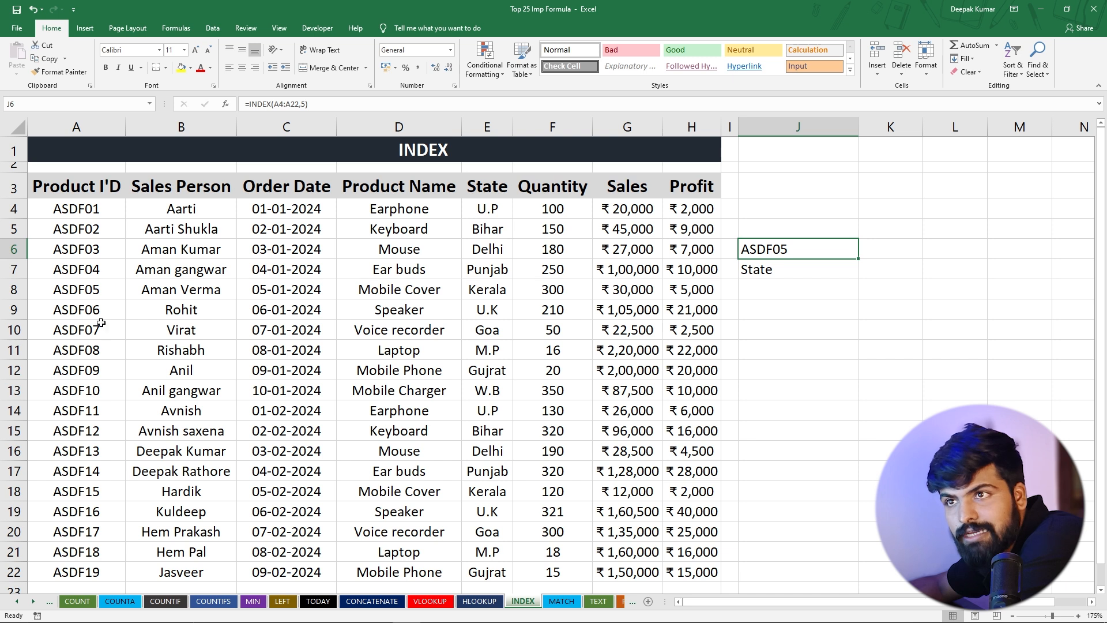
click(68, 290)
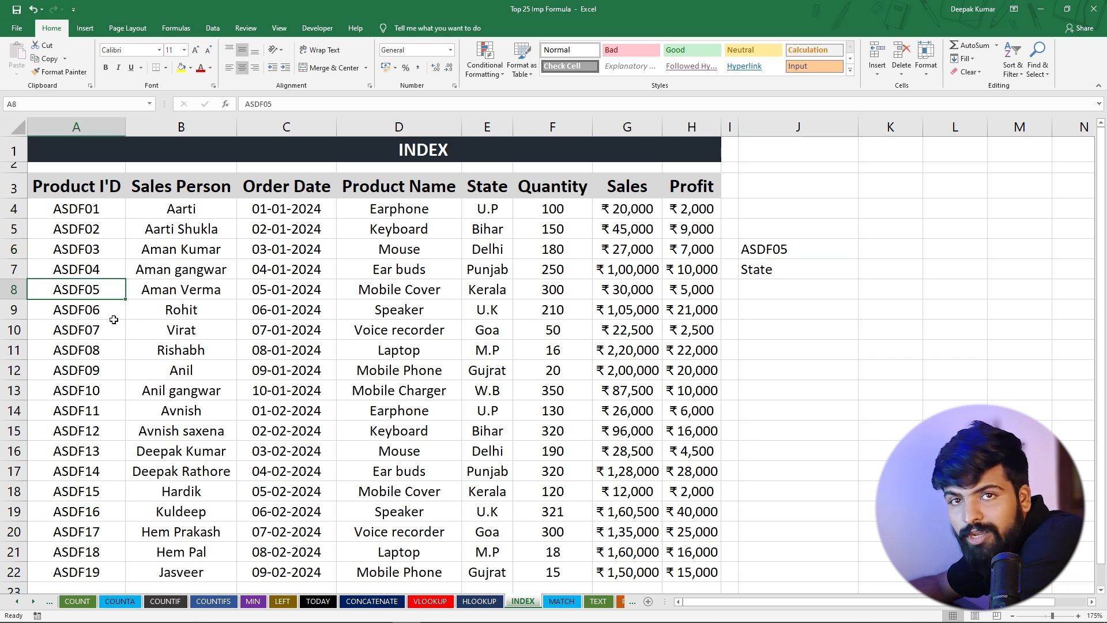
click(770, 273)
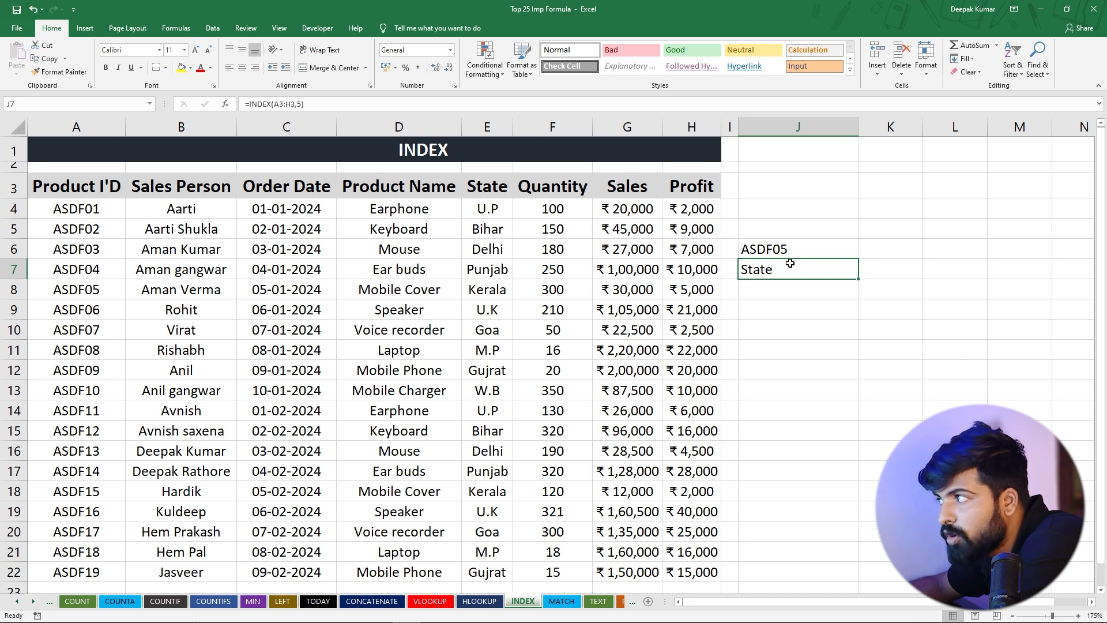
click(468, 189)
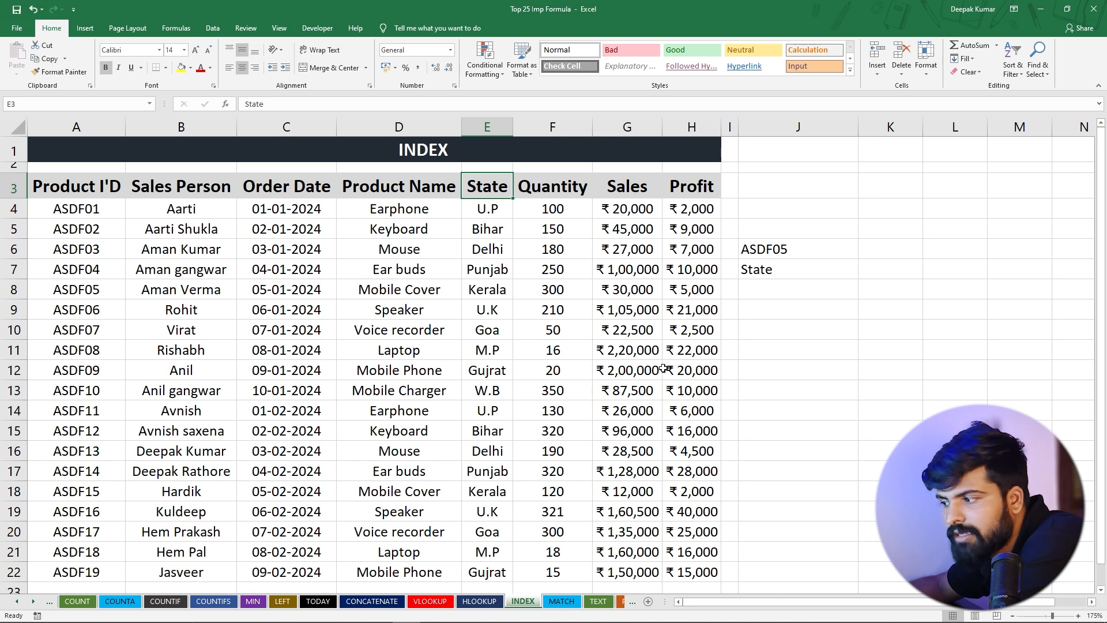
Enter the formula =MATCH(J6,A4:A22,0) in J11 of the MATCH sheet to find a product ID's position by exact match
click(562, 602)
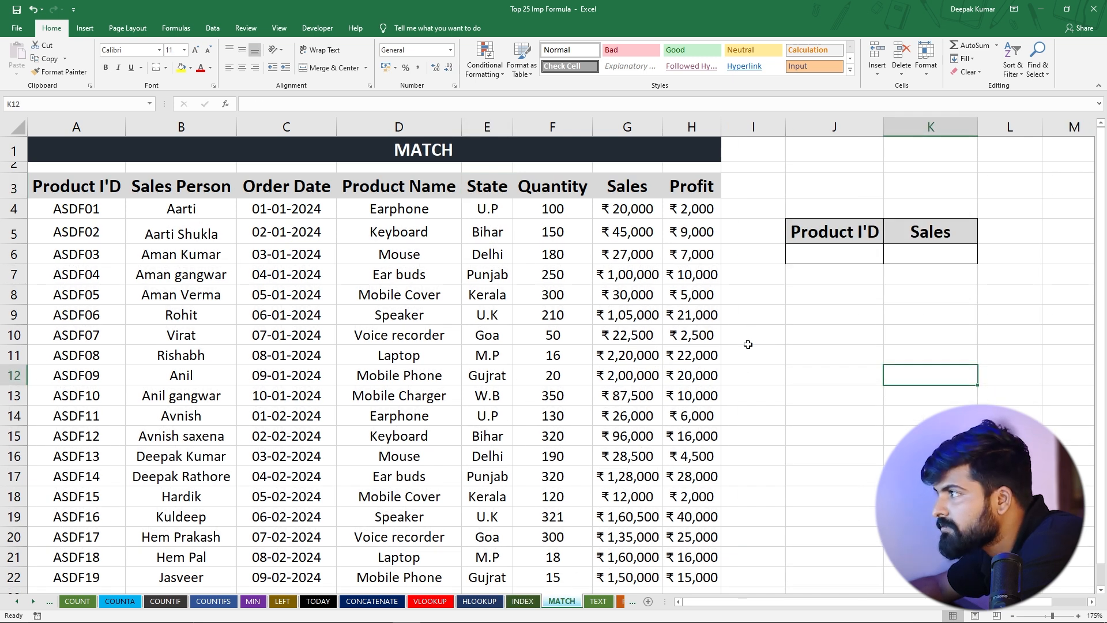
click(806, 351)
text(=match)
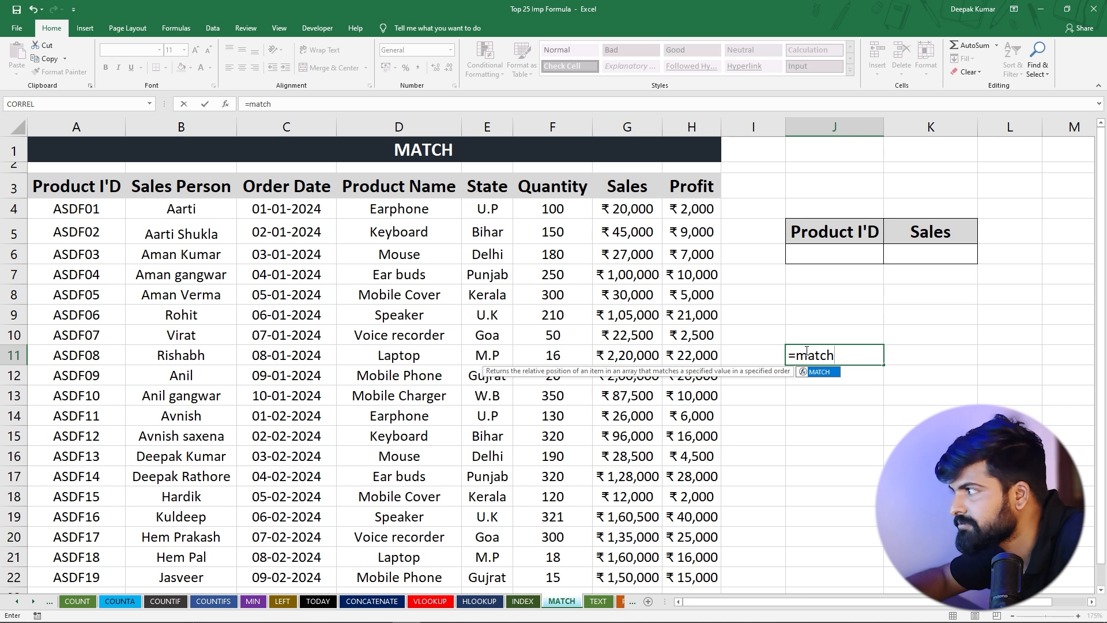
key(Tab)
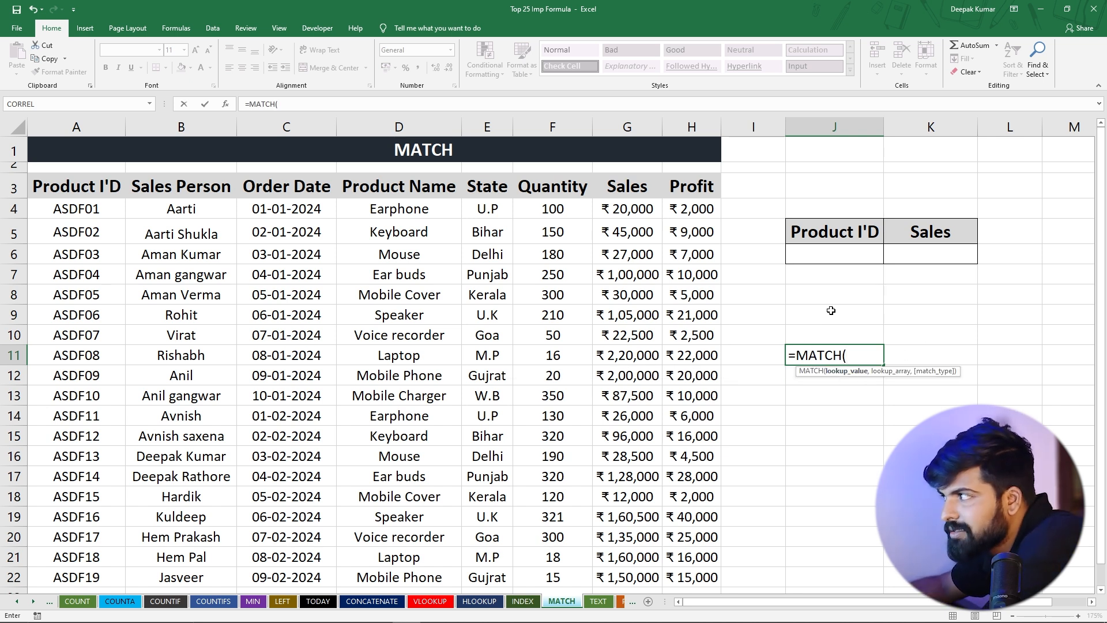
click(820, 251)
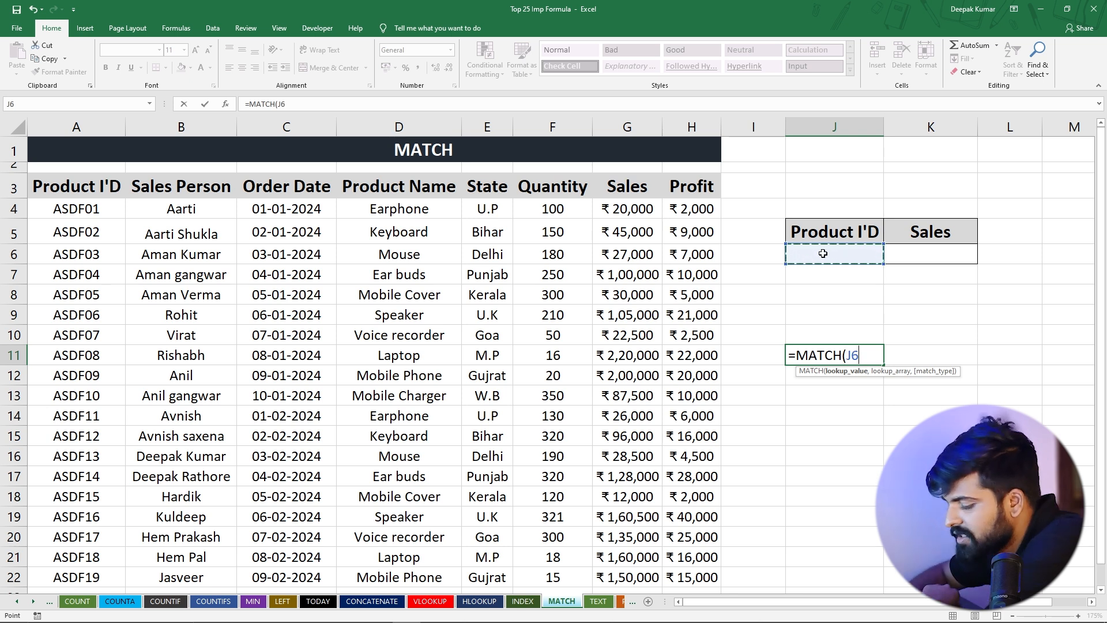
text(,)
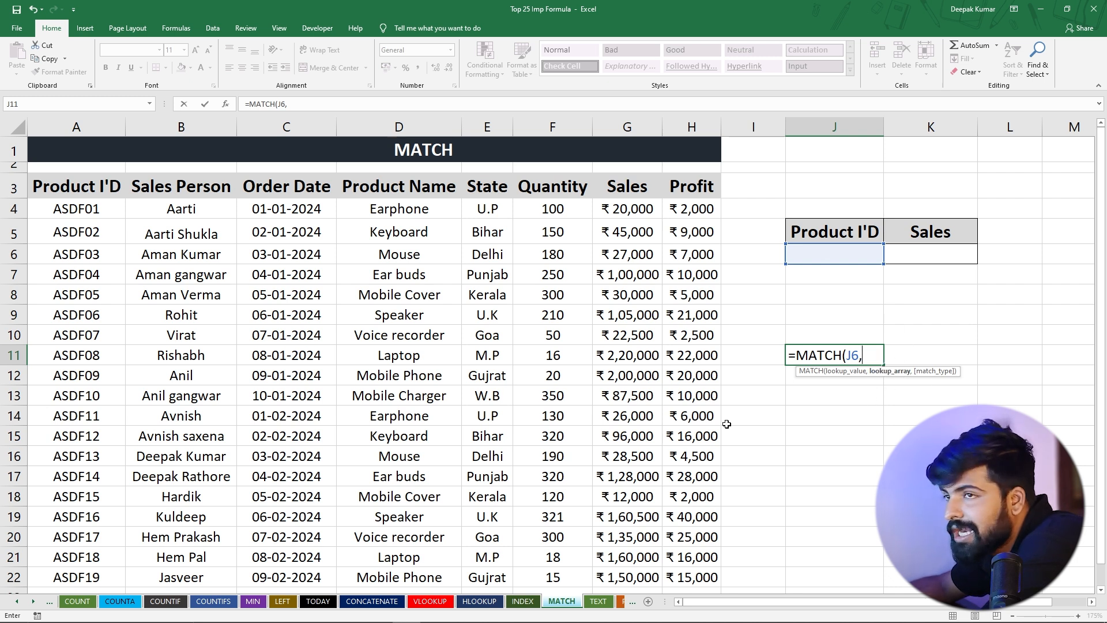
drag(87, 209, 81, 575)
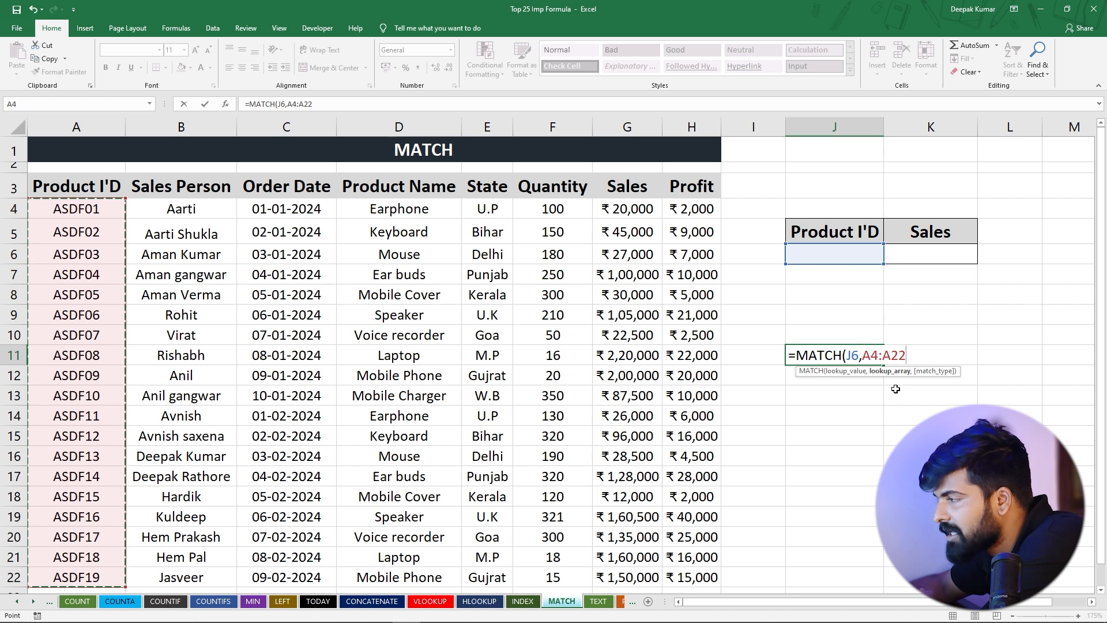
text(,)
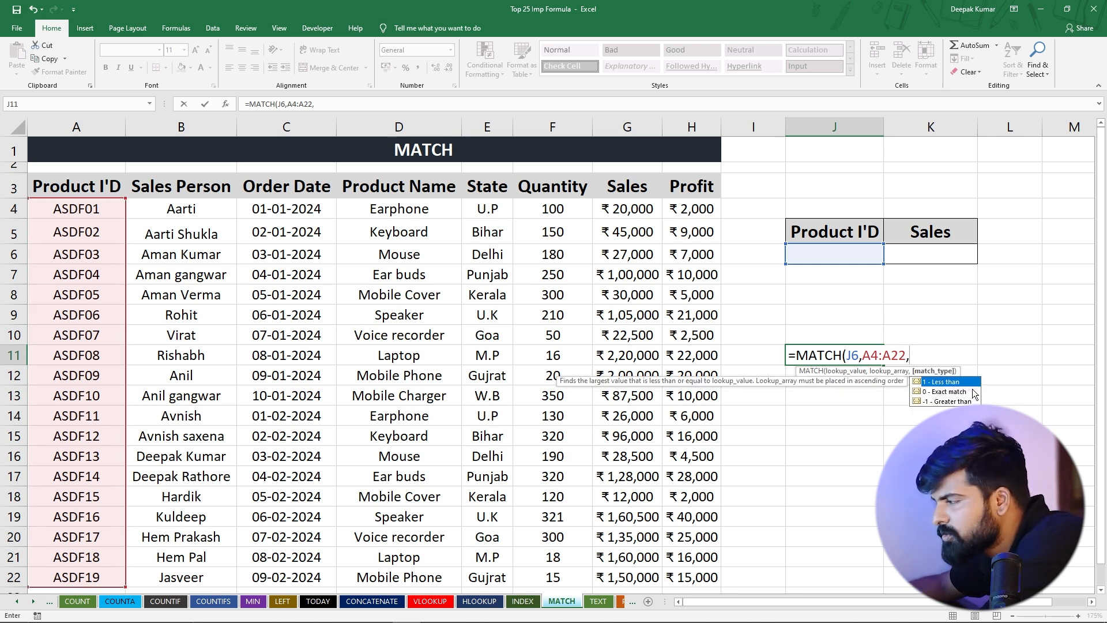
text(0)
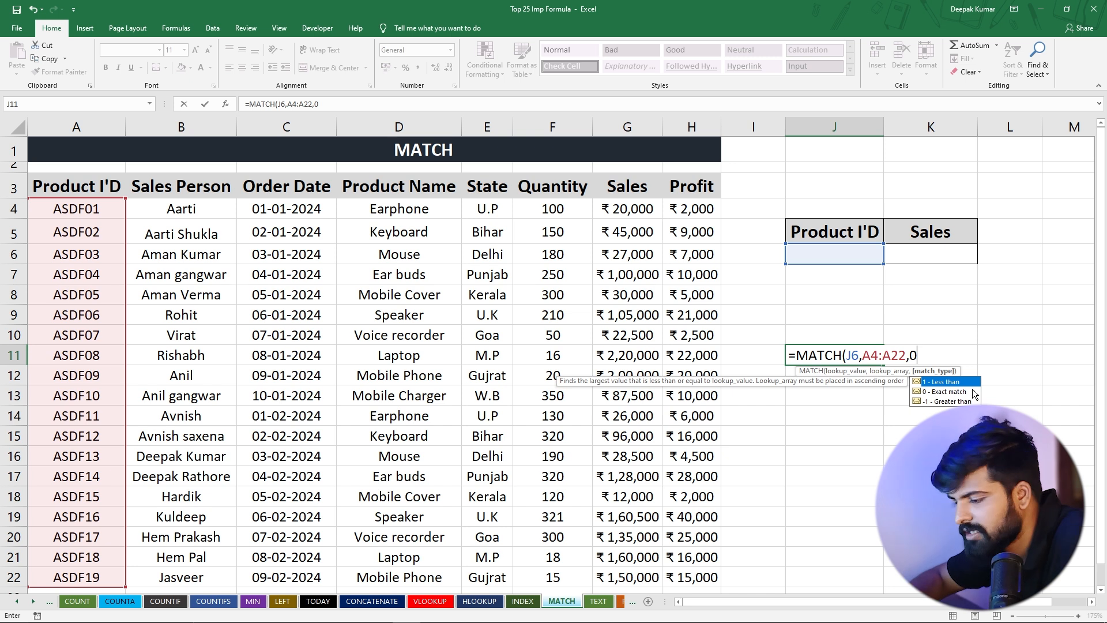
text())
key(Return)
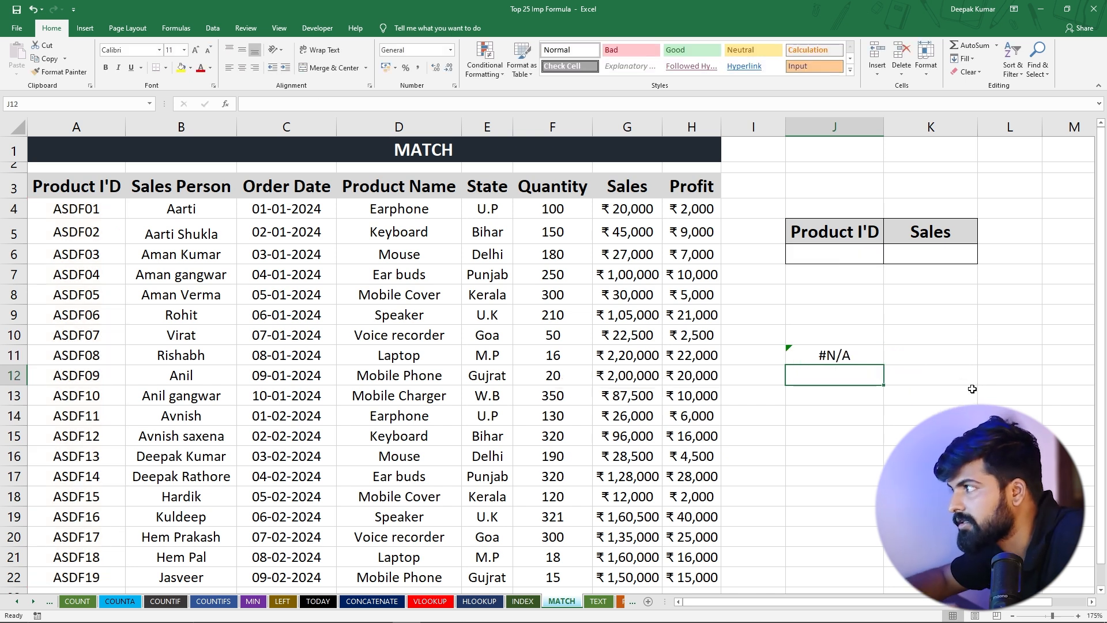
click(882, 354)
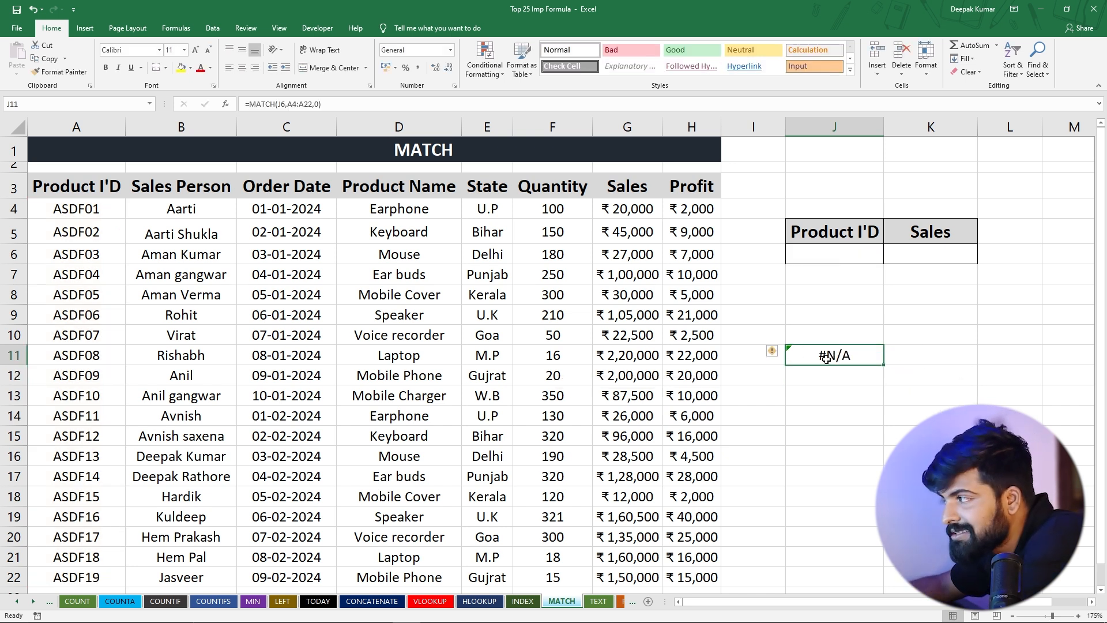
Copy product ID ASDF05 from A8 into the lookup cell J6 under the Product I'D heading
click(65, 294)
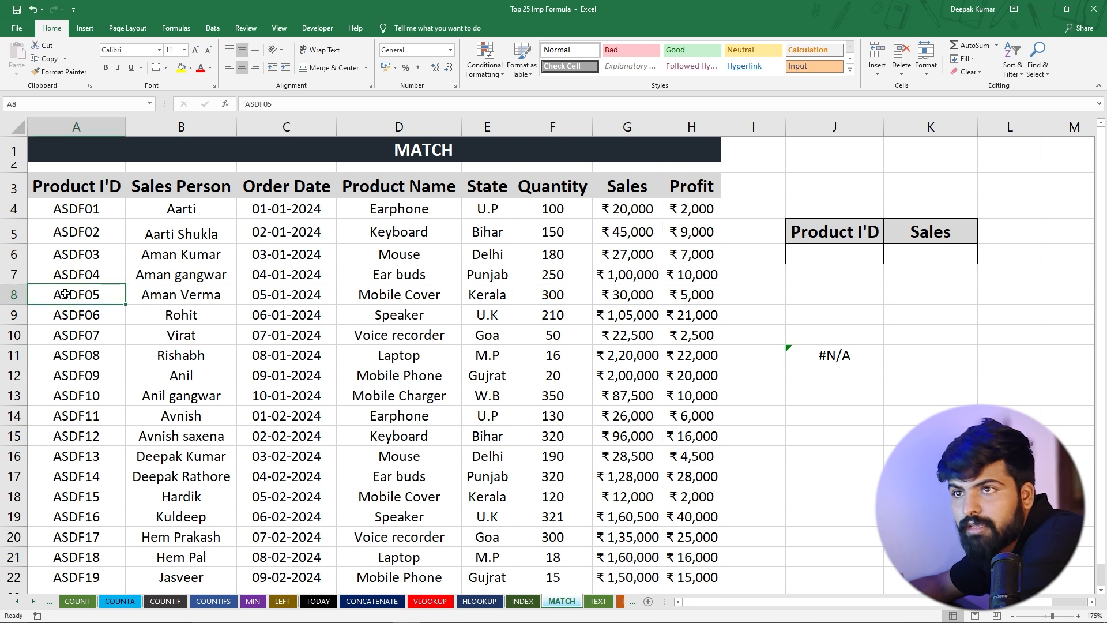
key(ctrl+c)
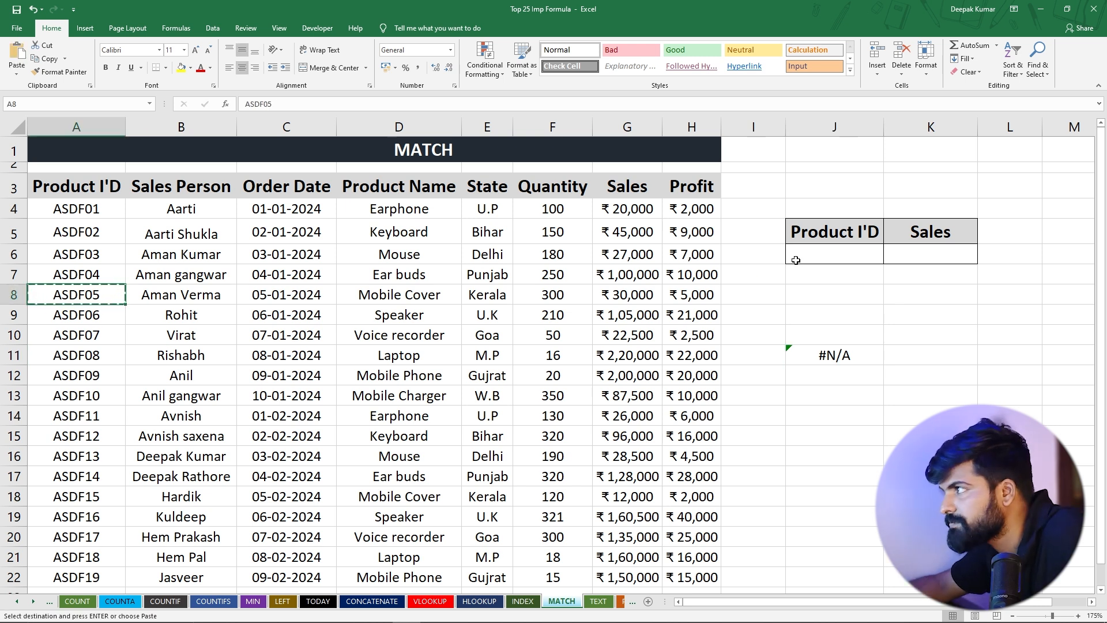
click(799, 255)
key(ctrl+v)
key(Down)
key(Down)
key(Down)
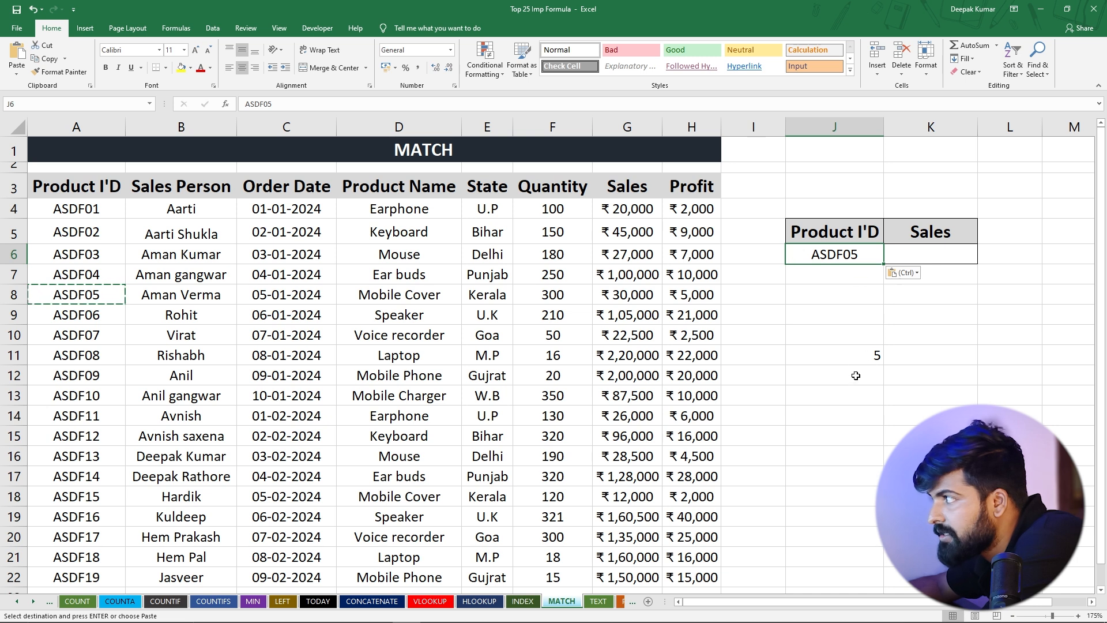
Check the MATCH result in J11 against the product IDs by counting from A4 down to A8
click(812, 359)
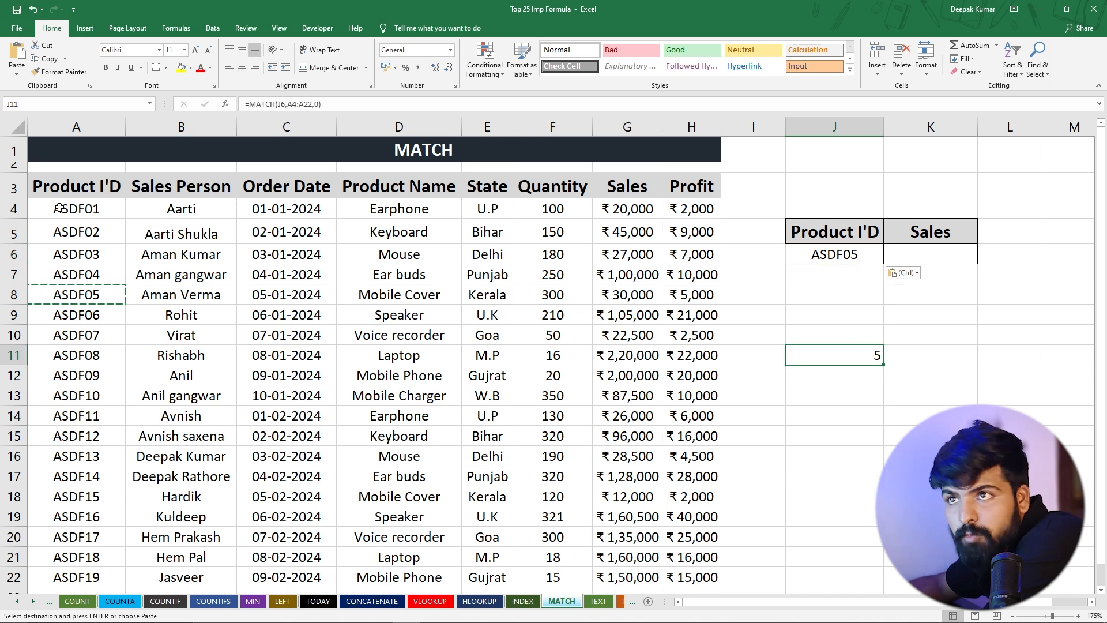
drag(78, 206, 84, 291)
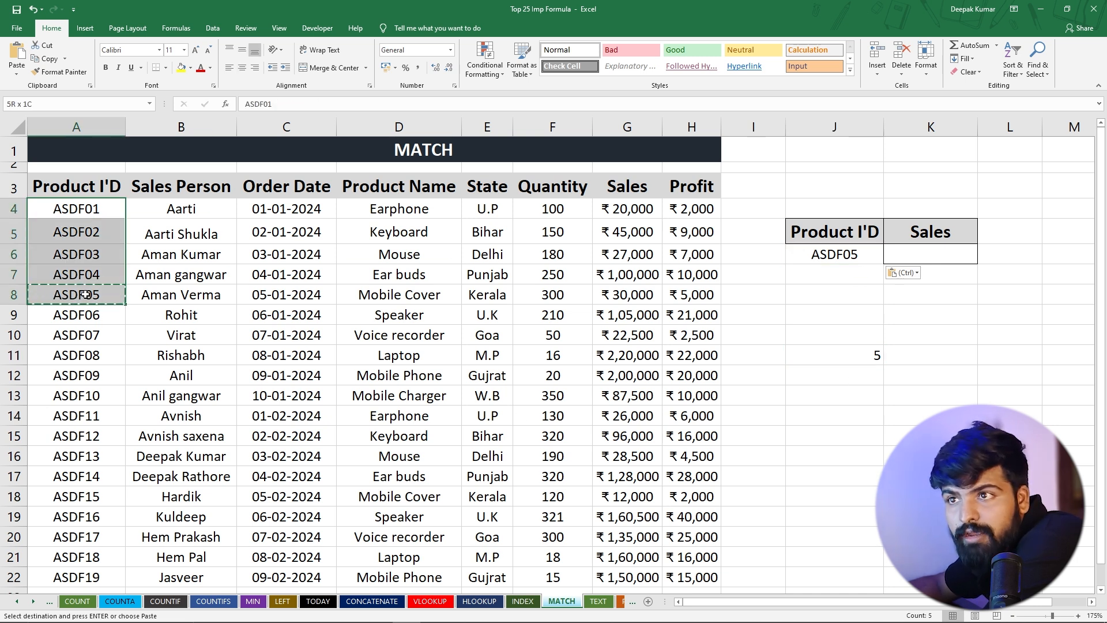
click(85, 286)
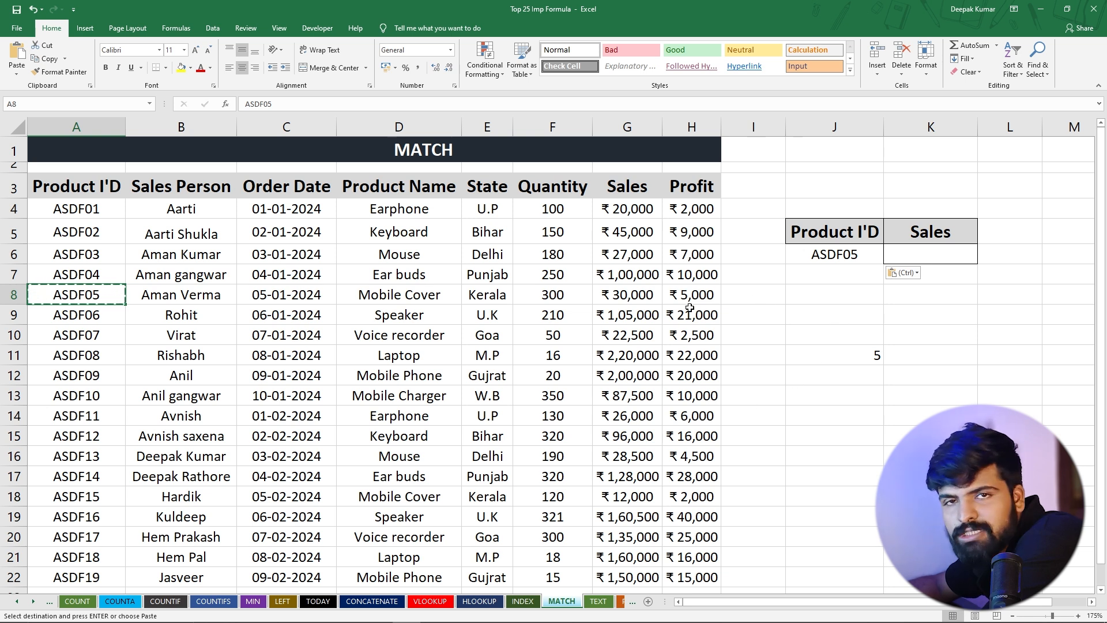
Compare the INDEX sheet's J7 formula with the MATCH formula in J11, inspecting the position argument INDEX uses
click(523, 601)
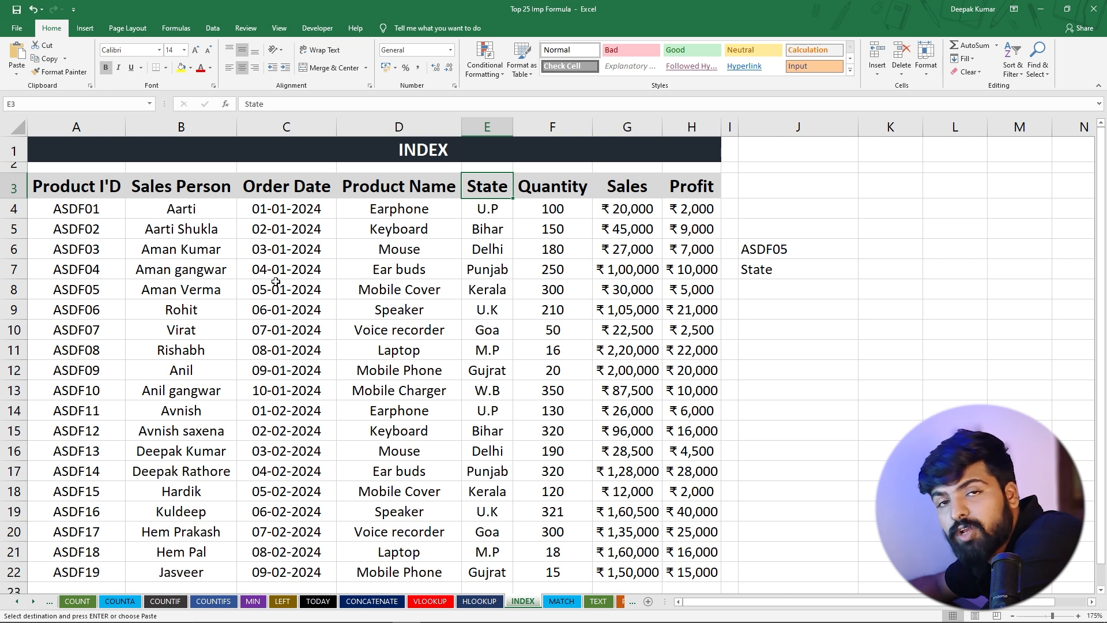
click(760, 269)
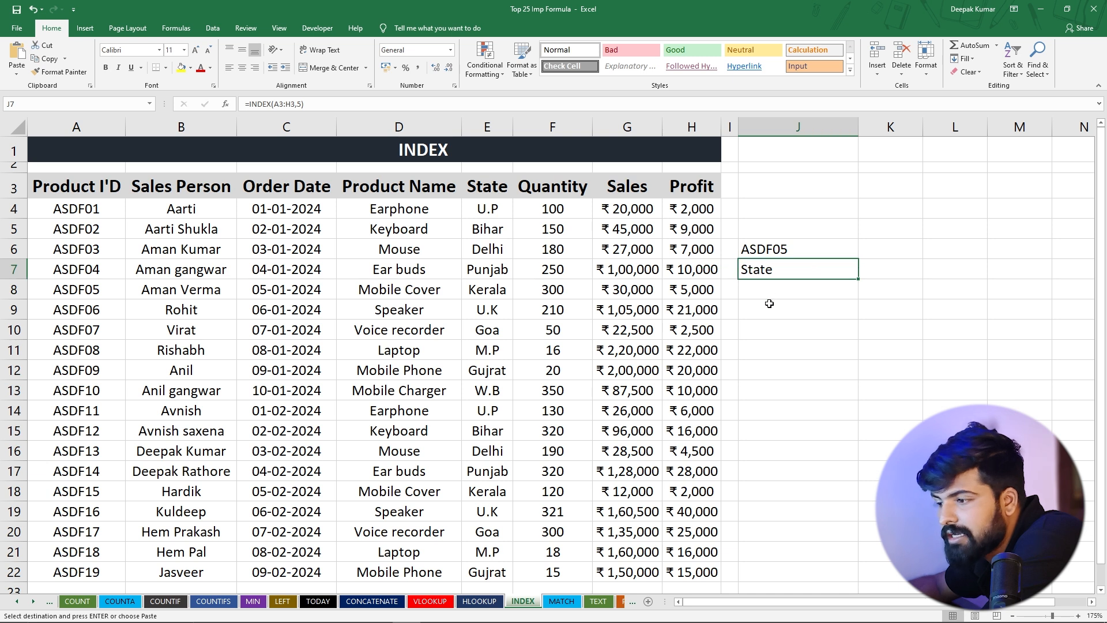
click(561, 602)
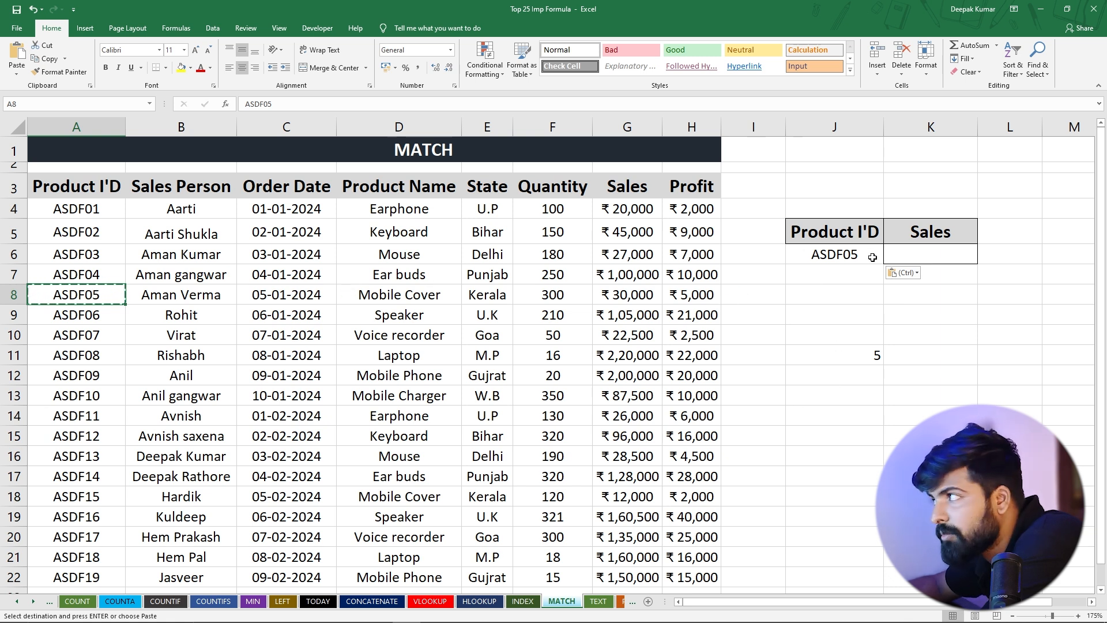
click(855, 354)
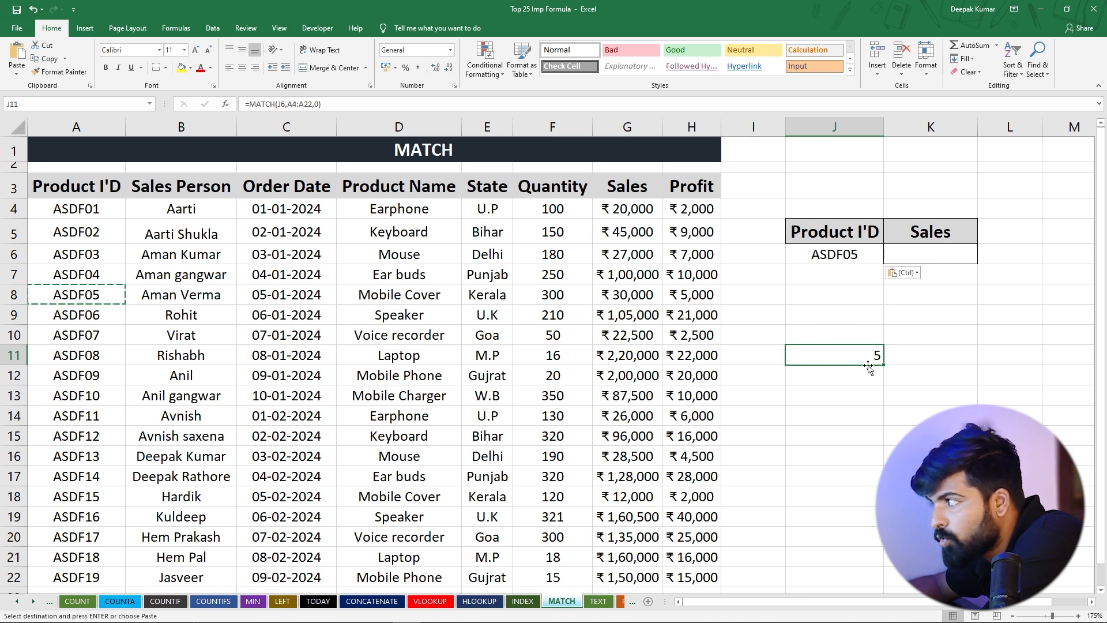
click(523, 601)
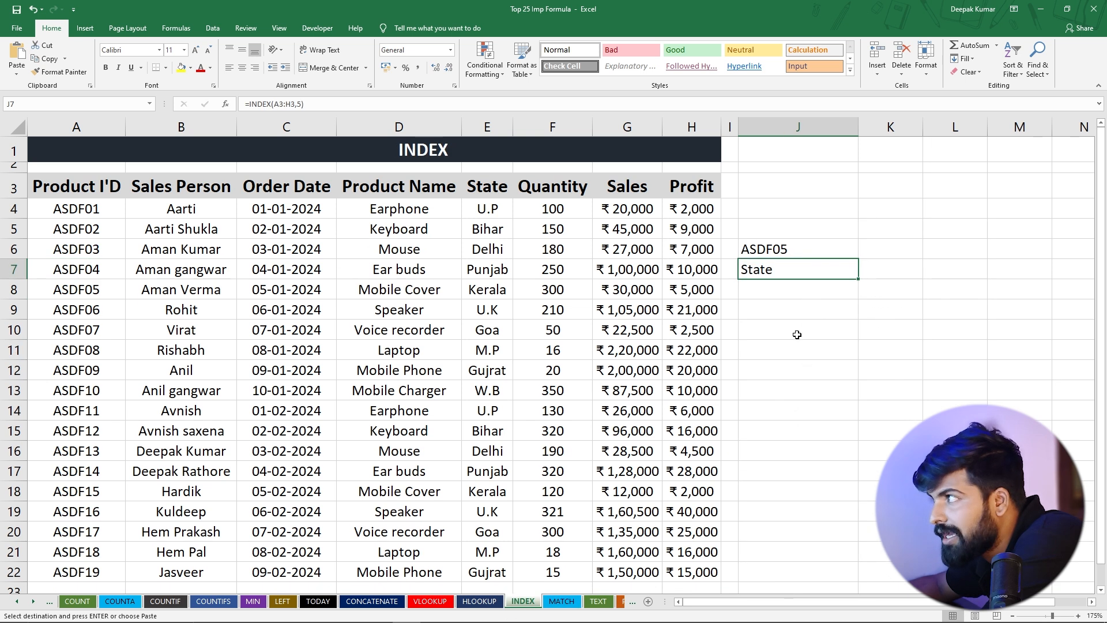
double_click(791, 270)
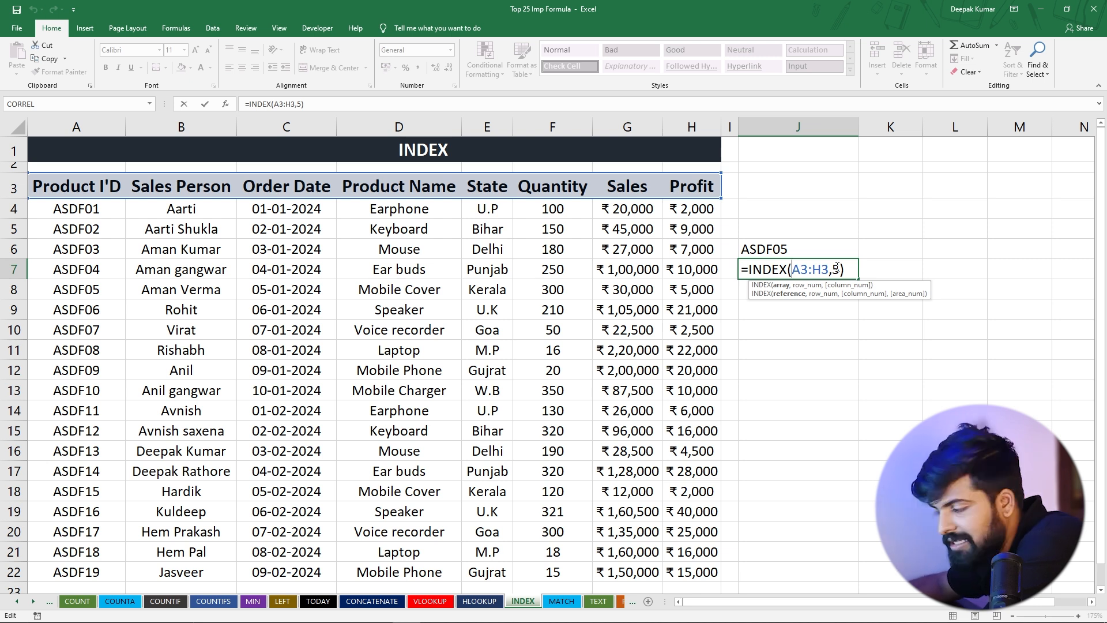
key(Return)
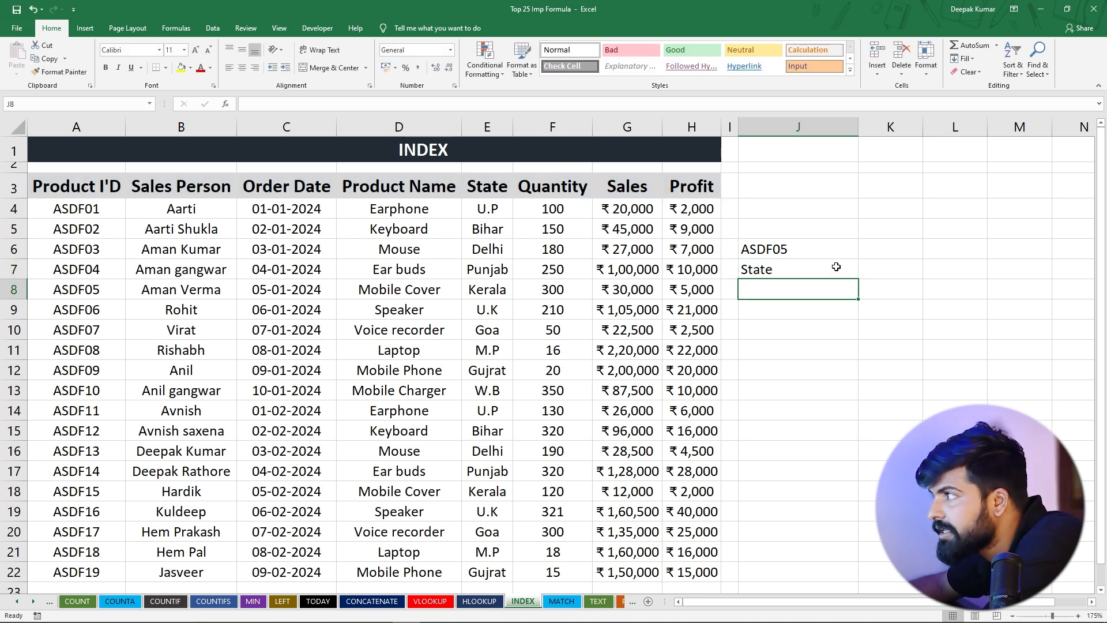
On the MATCH sheet, start an INDEX formula in K6 under Sales, using the sales range G4:G22 as its array
click(561, 601)
click(842, 252)
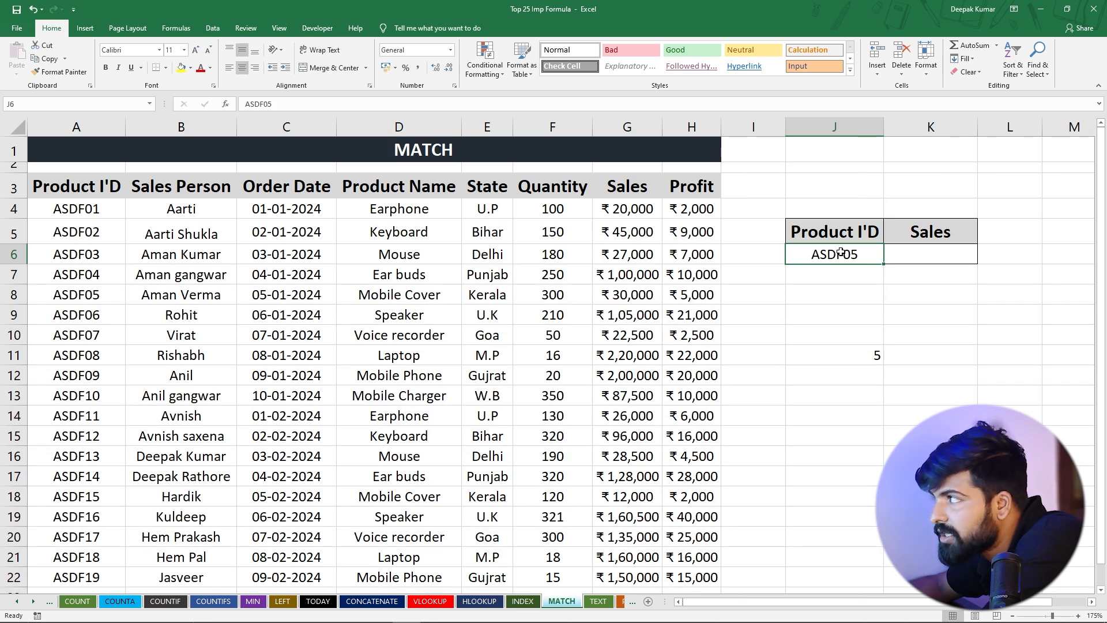
click(85, 299)
click(912, 256)
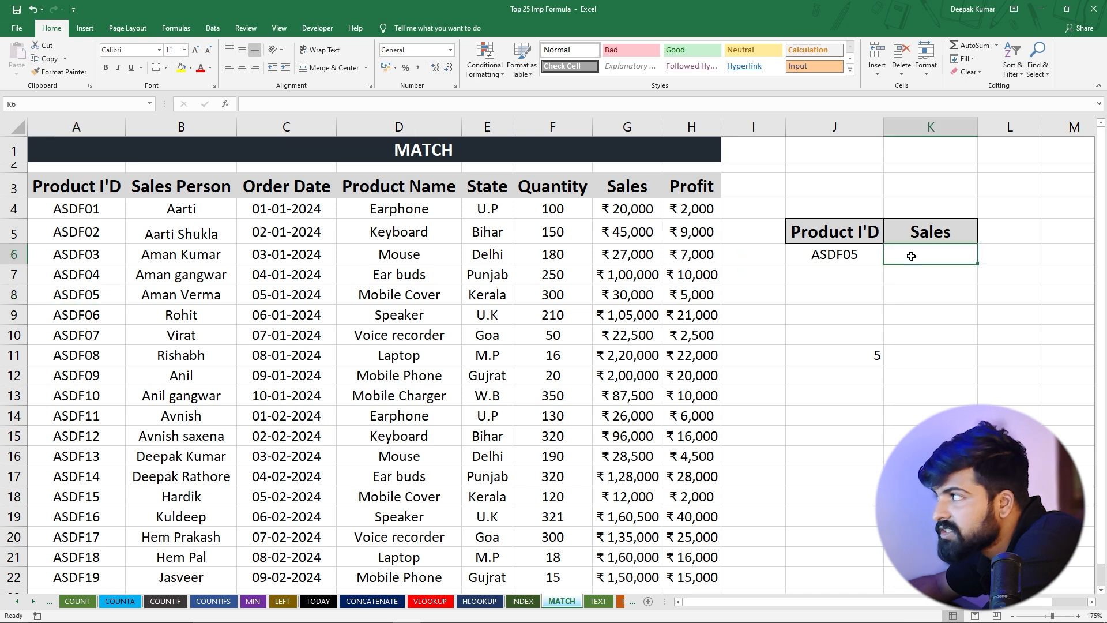
text(=)
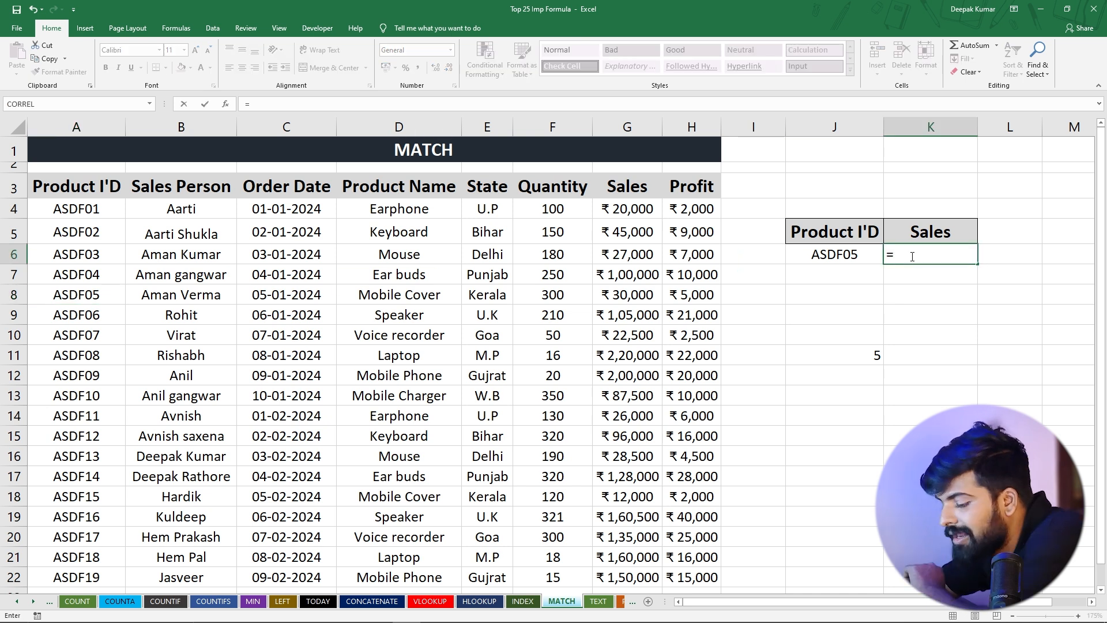
text(inde)
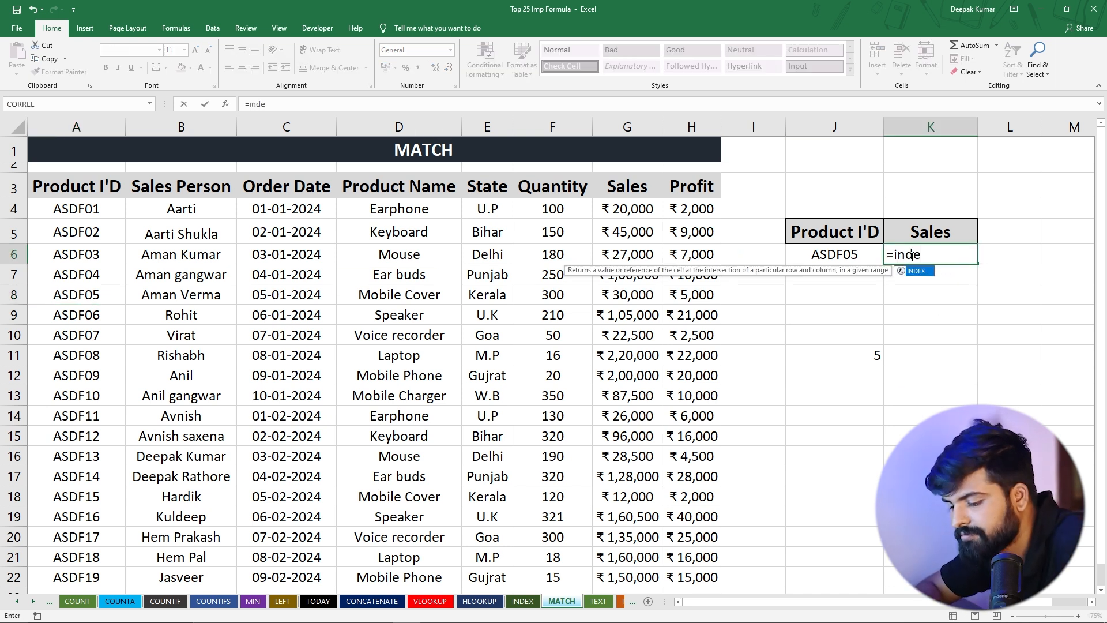
text(x)
key(Tab)
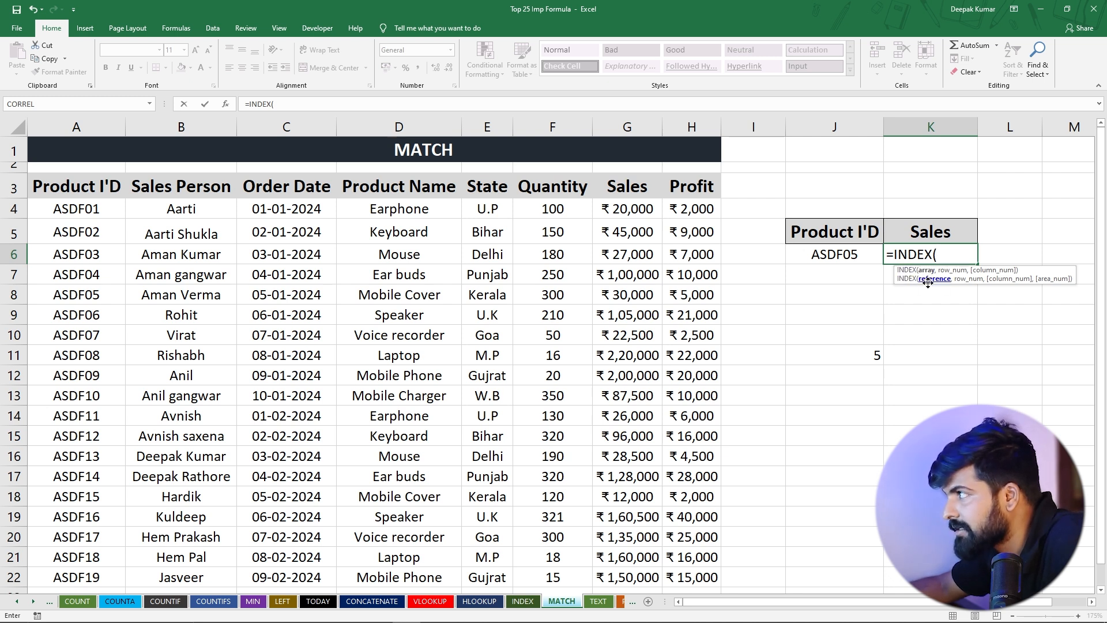
drag(66, 209, 95, 574)
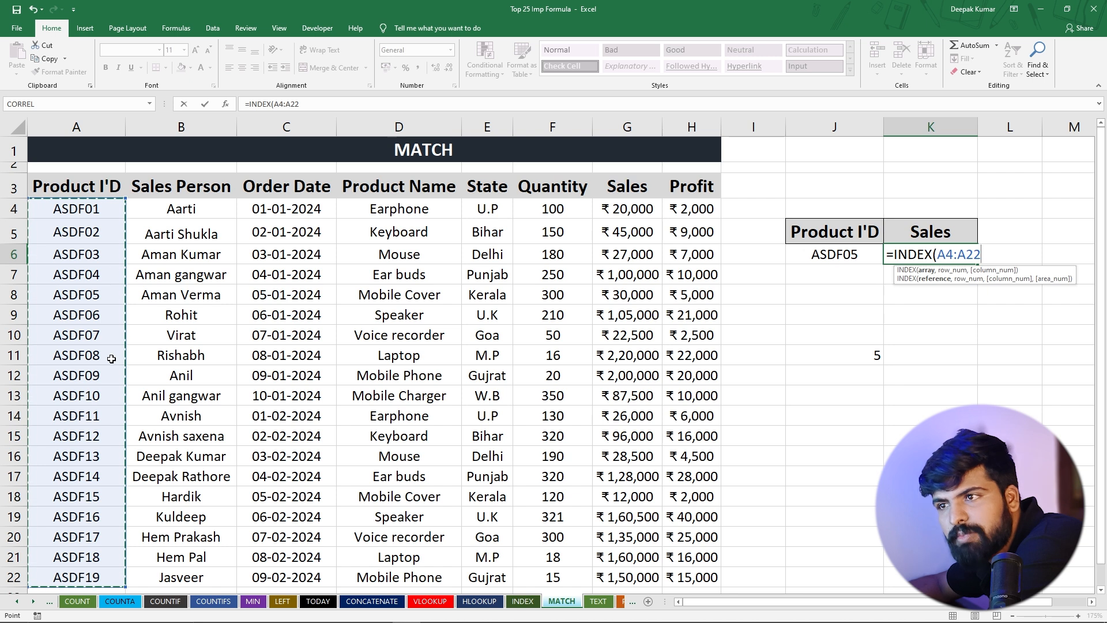
drag(616, 209, 615, 577)
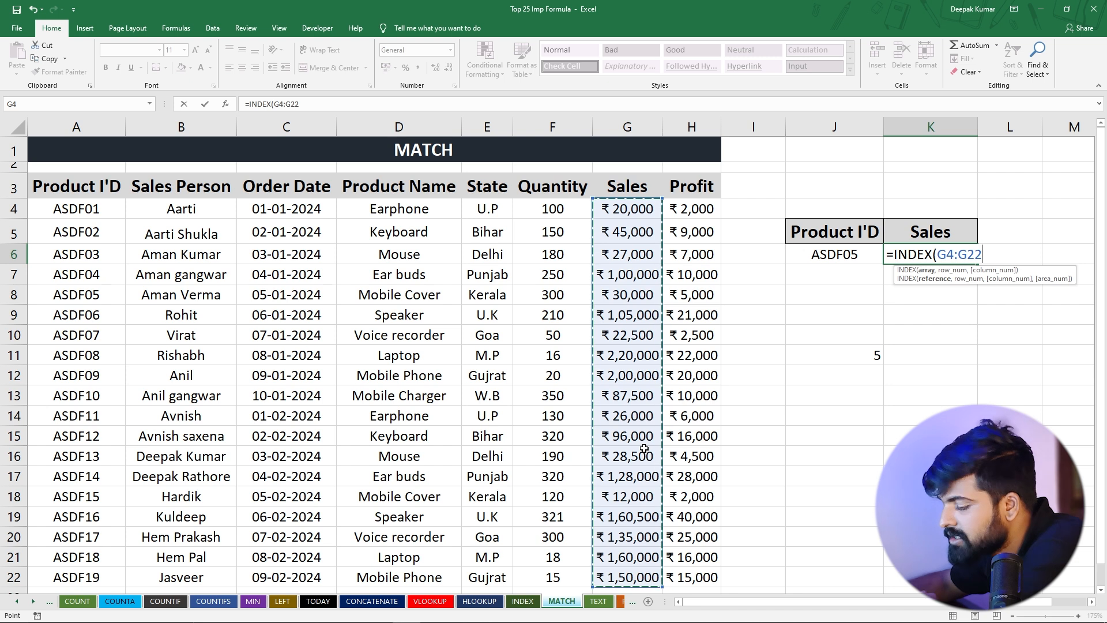
text(,)
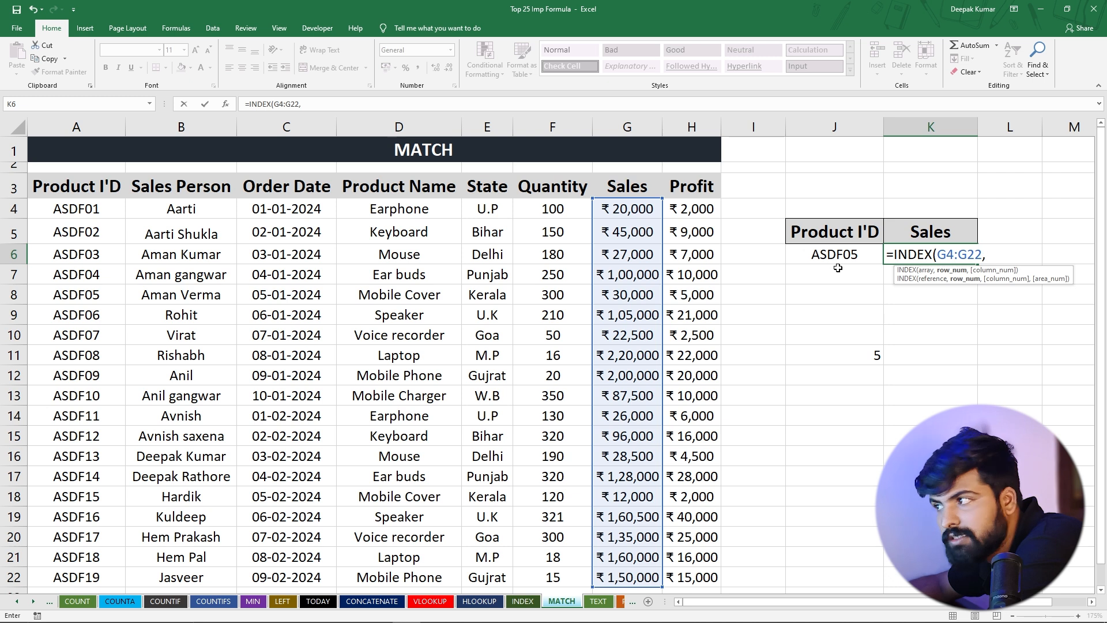
Complete K6 as =INDEX(G4:G22,MATCH(J6,A4:A22,0)) to return the sales for the product ID in J6 by exact match
text(match)
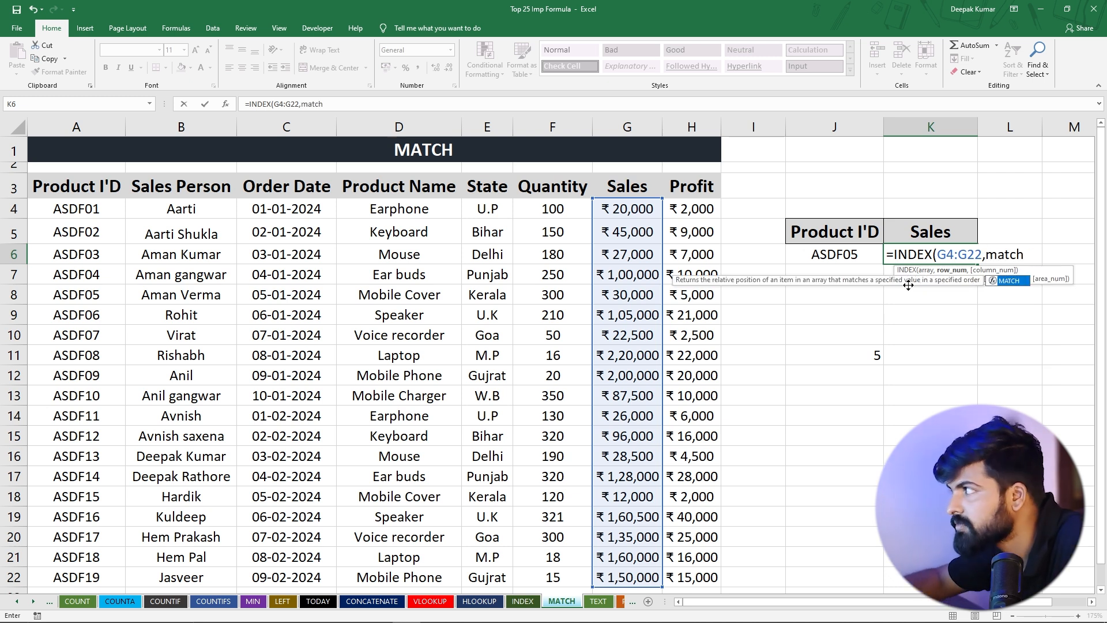
key(Tab)
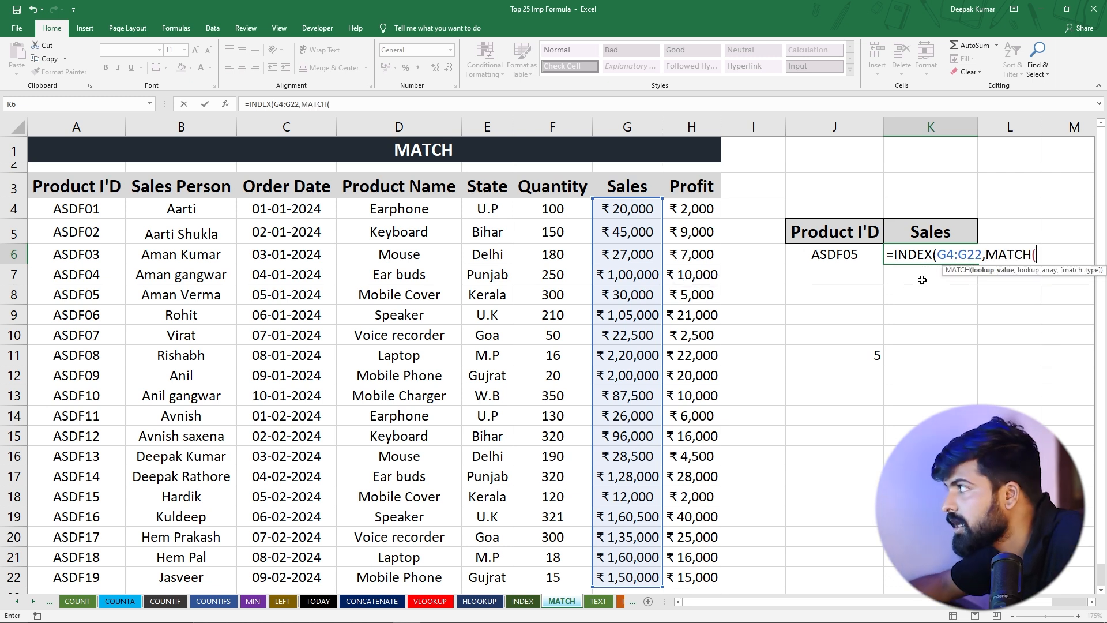
click(836, 252)
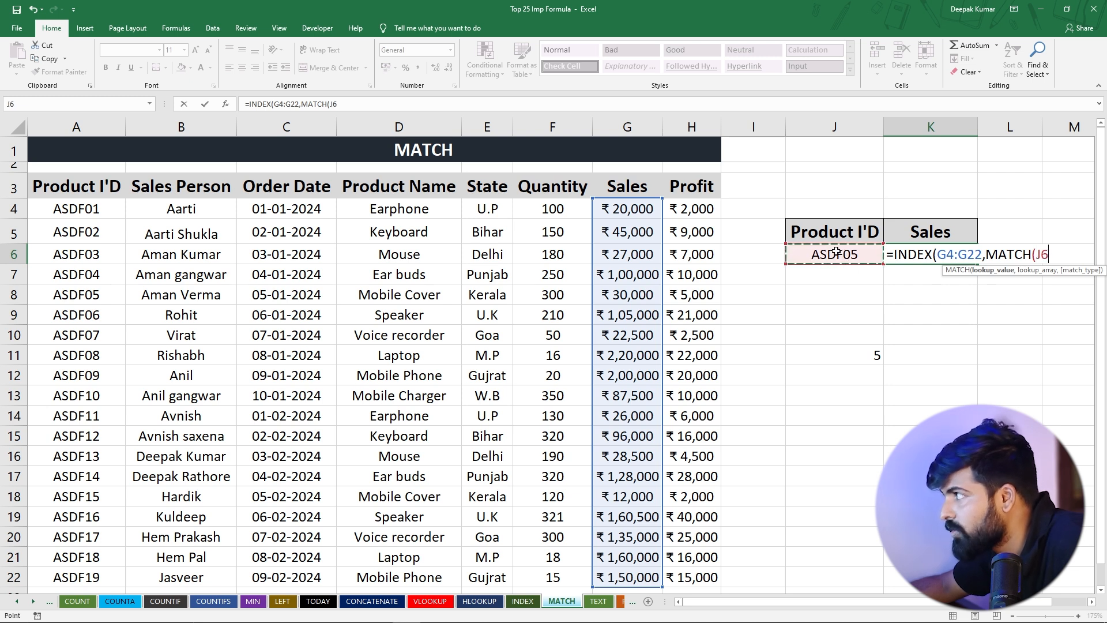
text(,)
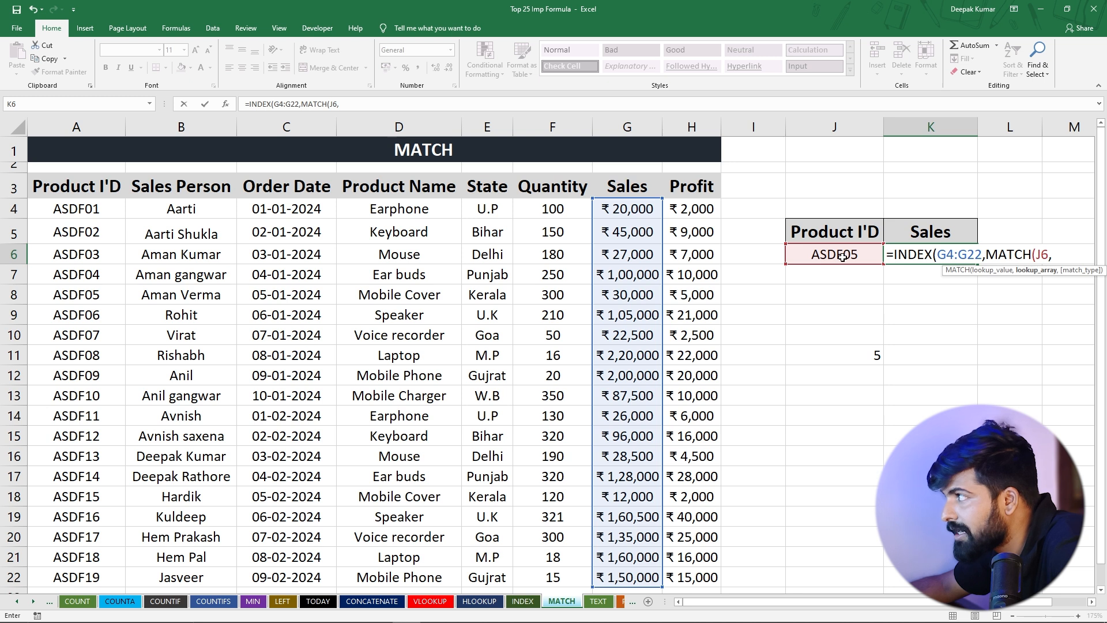
drag(76, 208, 76, 576)
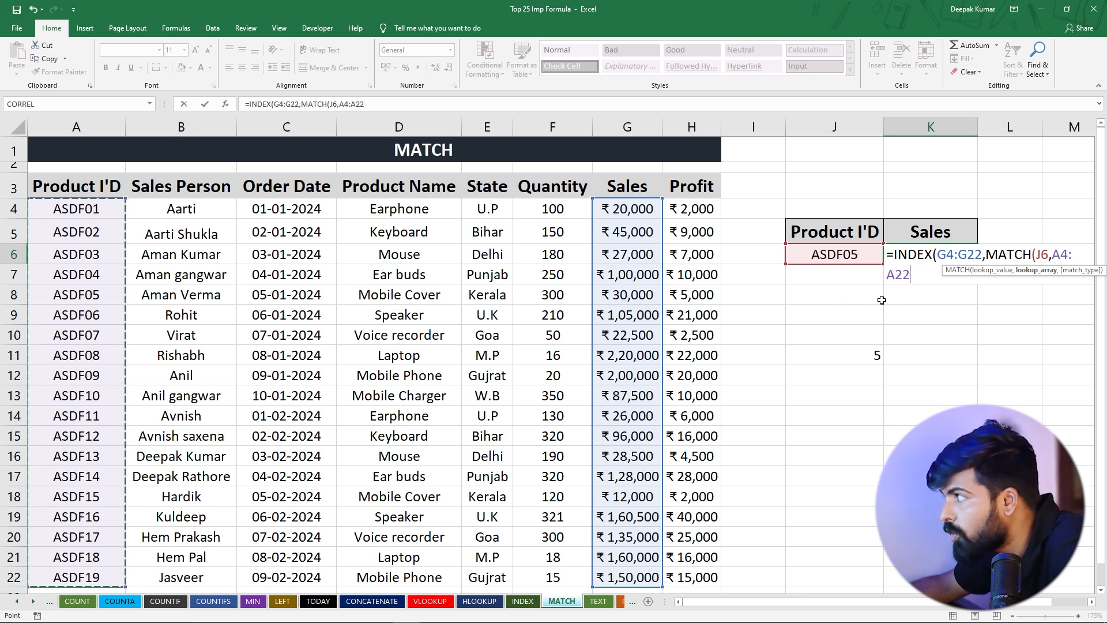
text(,)
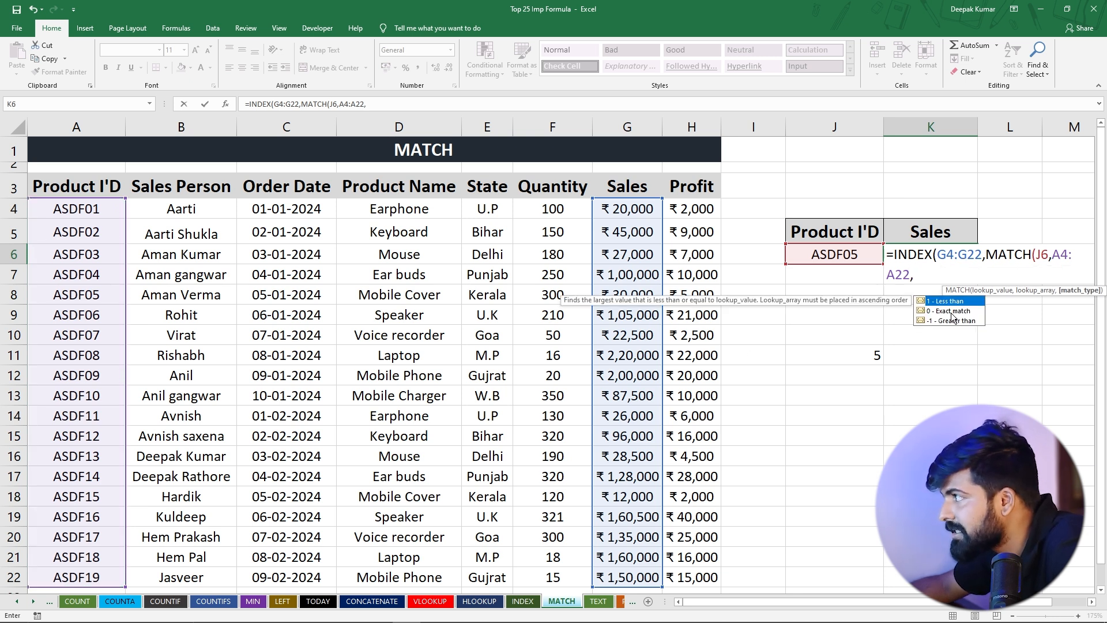
text(0)
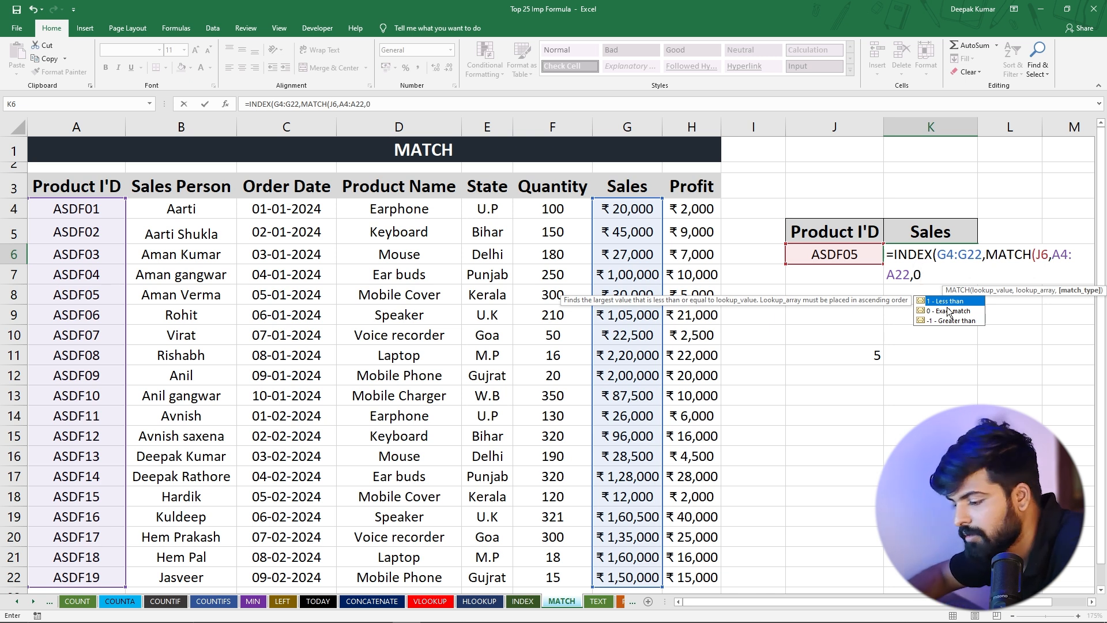
text())
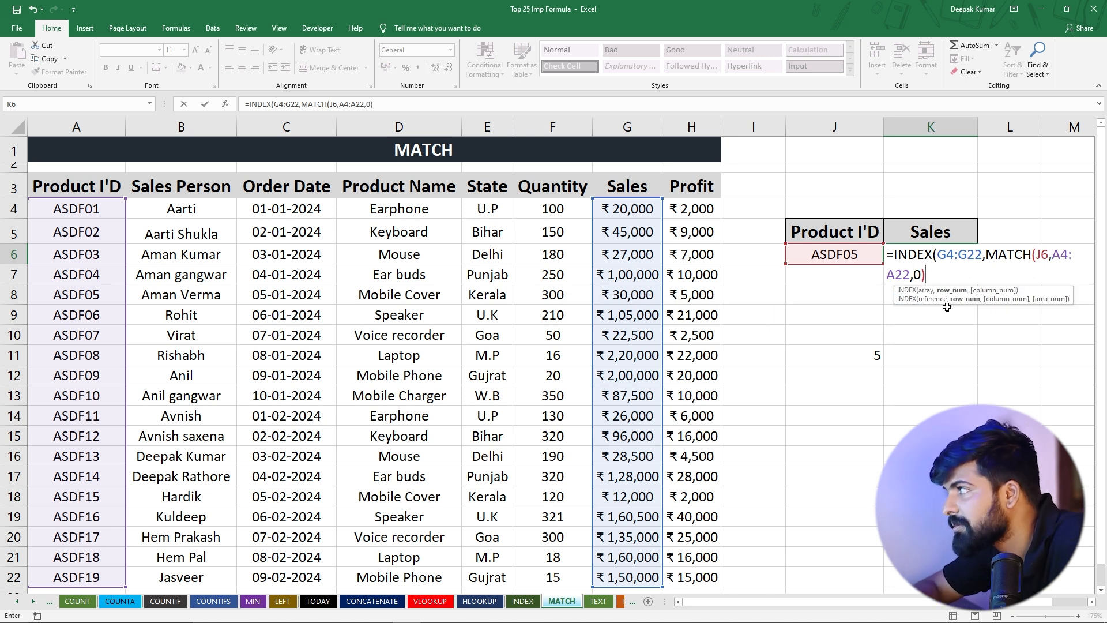
text())
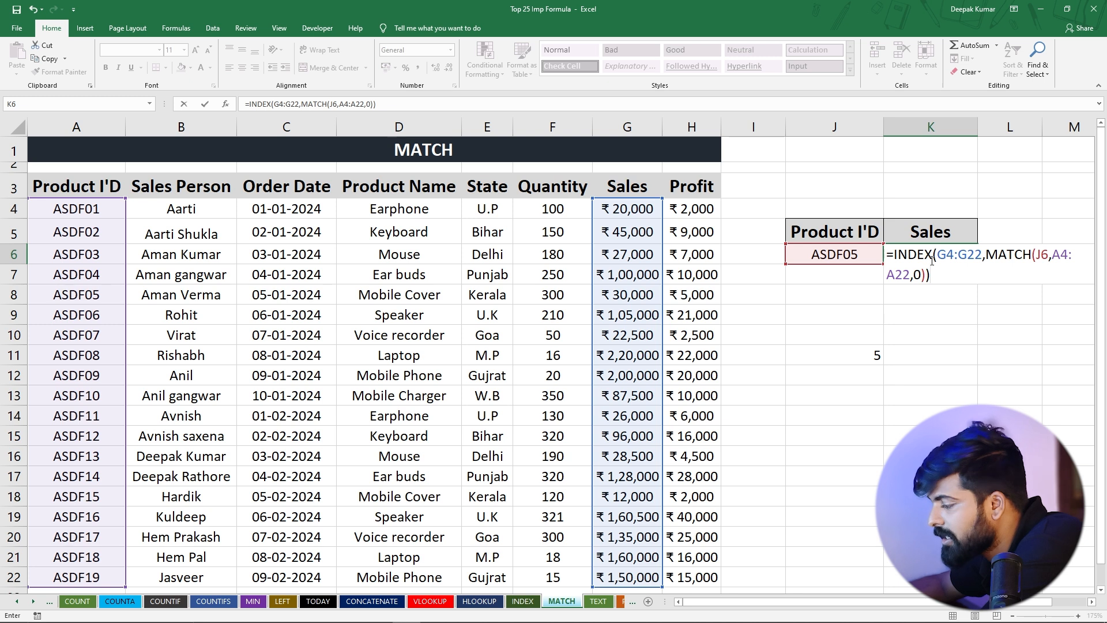
key(ctrl+Return)
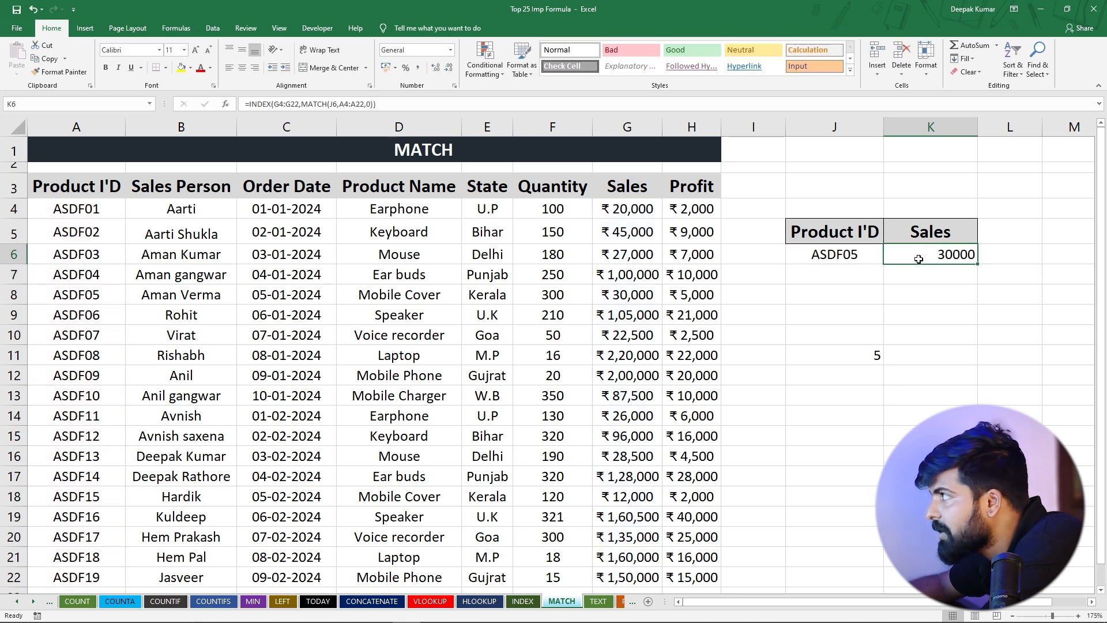
Check the sales result in K6 against the ASDF05 record in row 8 of the table
click(819, 254)
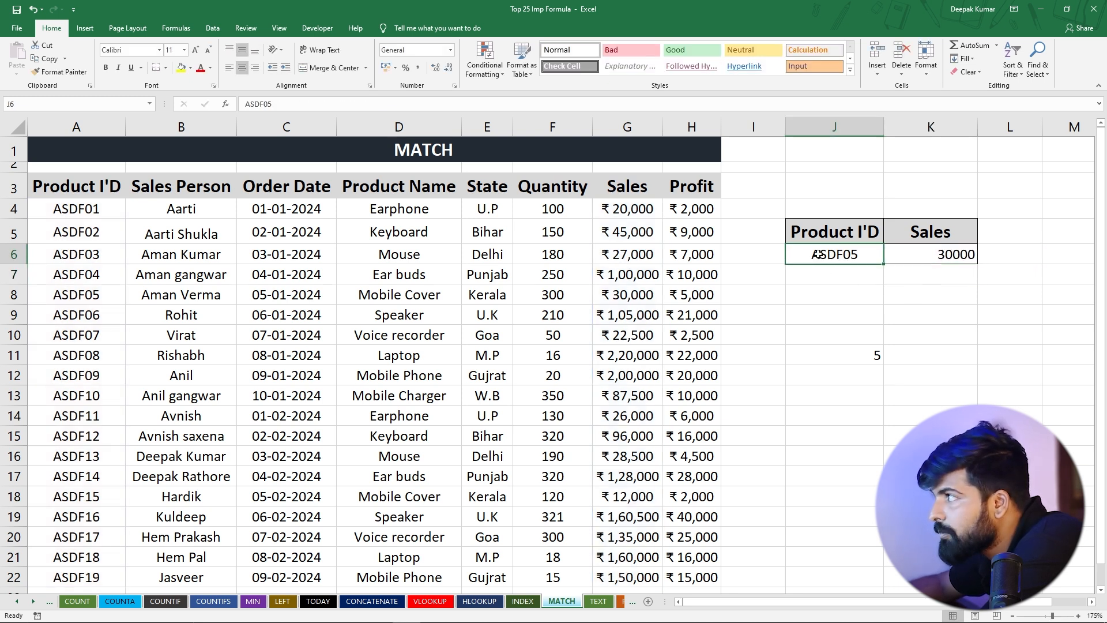
click(923, 253)
drag(75, 295, 654, 294)
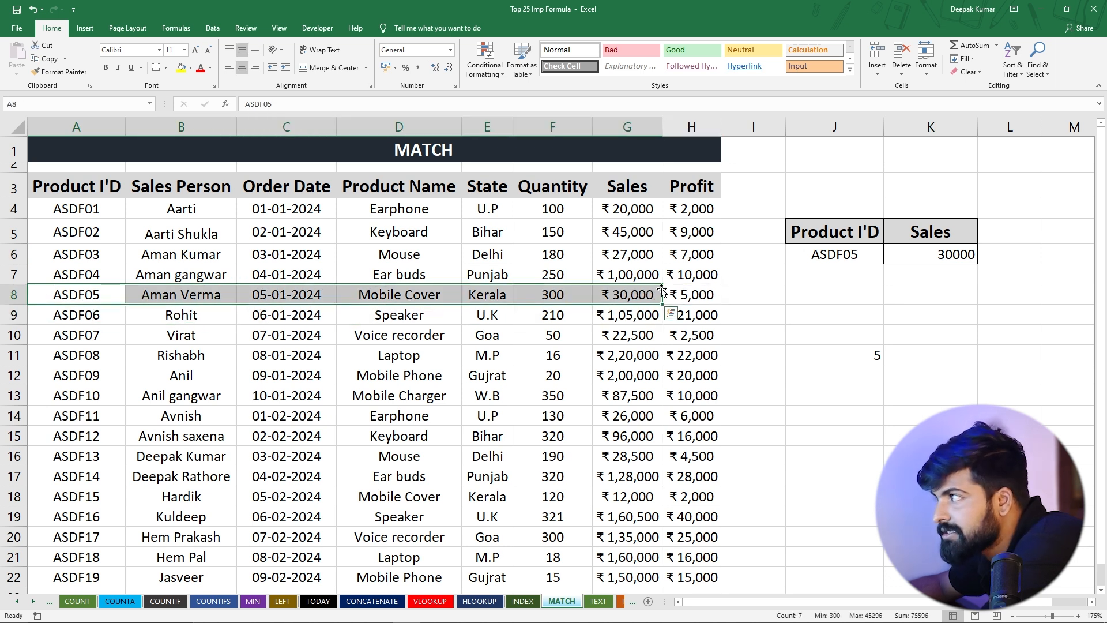
Change the lookup product ID in J6 to ASDF07
click(856, 254)
double_click(857, 255)
key(BackSpace)
text(7)
key(Return)
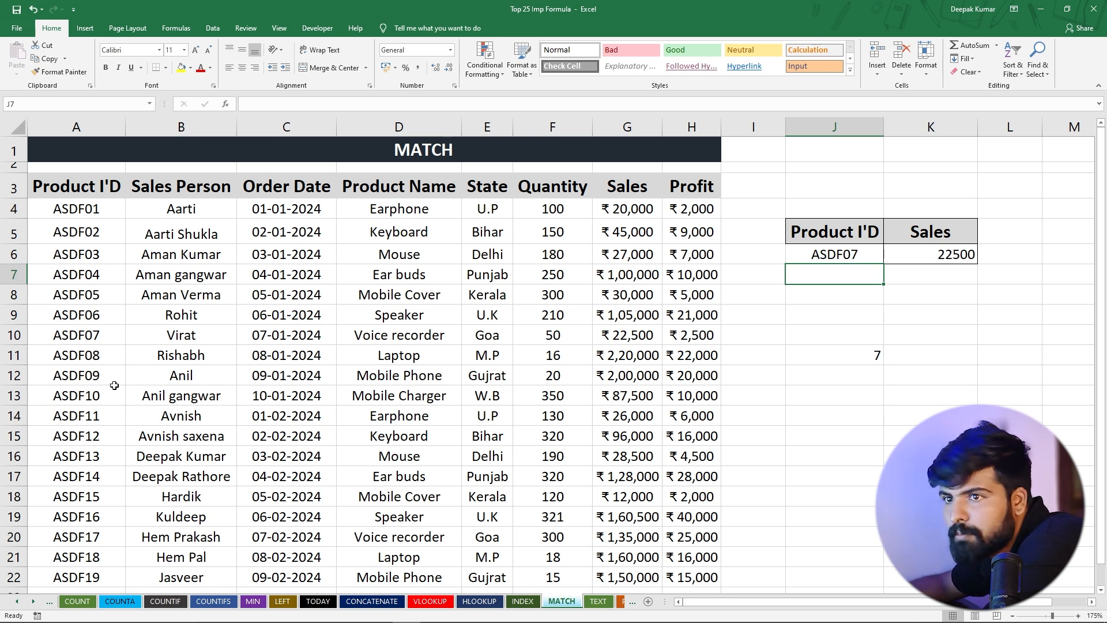
Compare the sales result in K6 with the ASDF07 record in row 10
drag(86, 339, 704, 339)
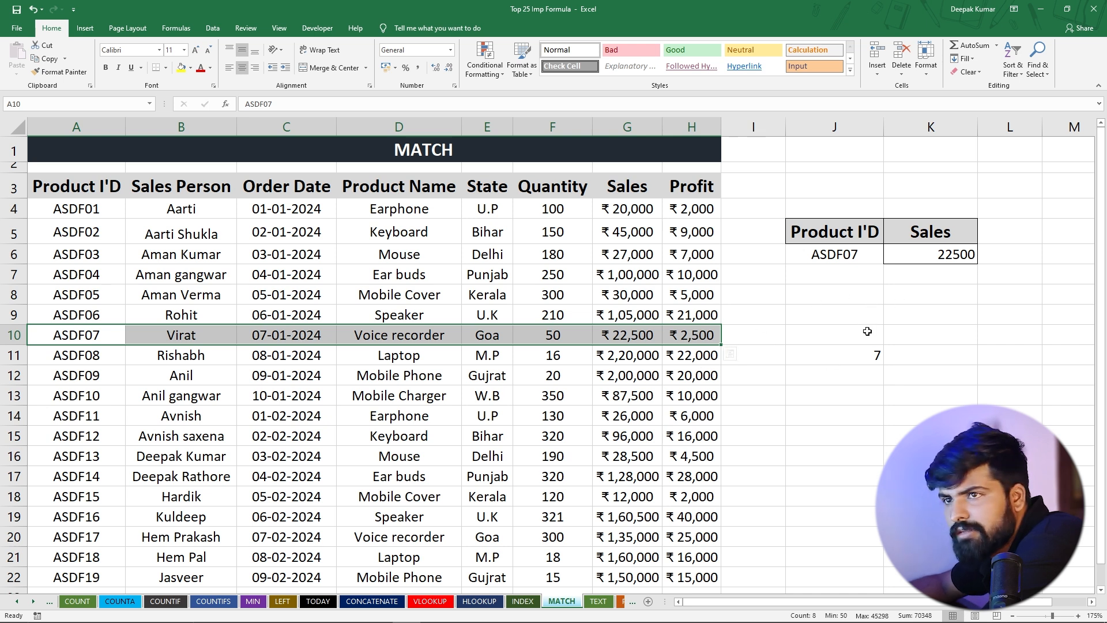
click(938, 260)
click(854, 255)
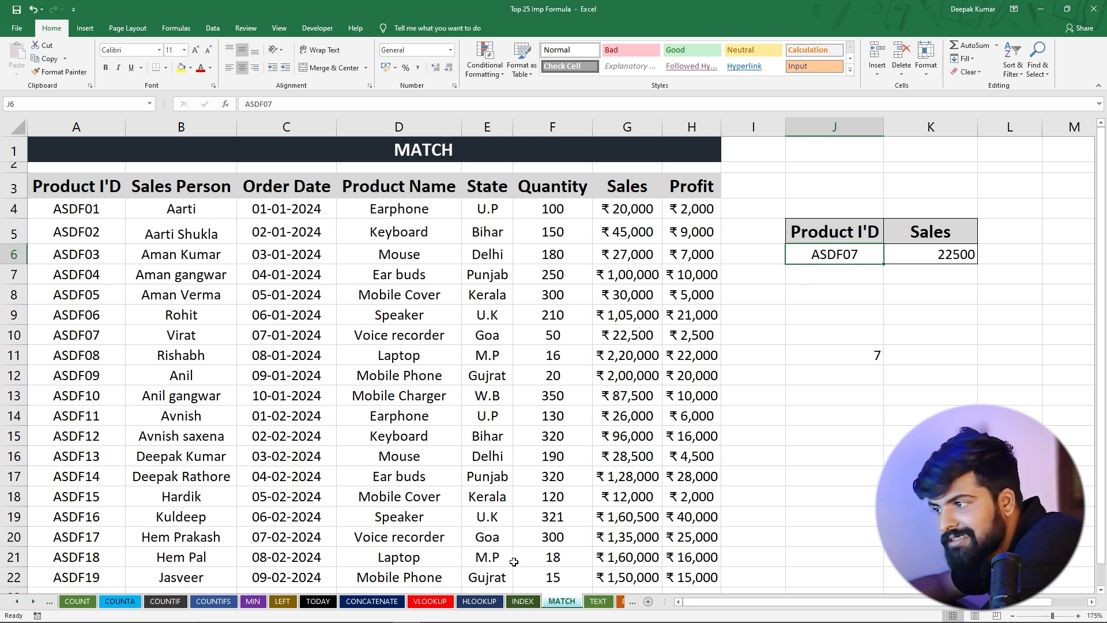
Open the TEXT sheet and review the dates in A4:A6 beside the empty Text column
click(599, 602)
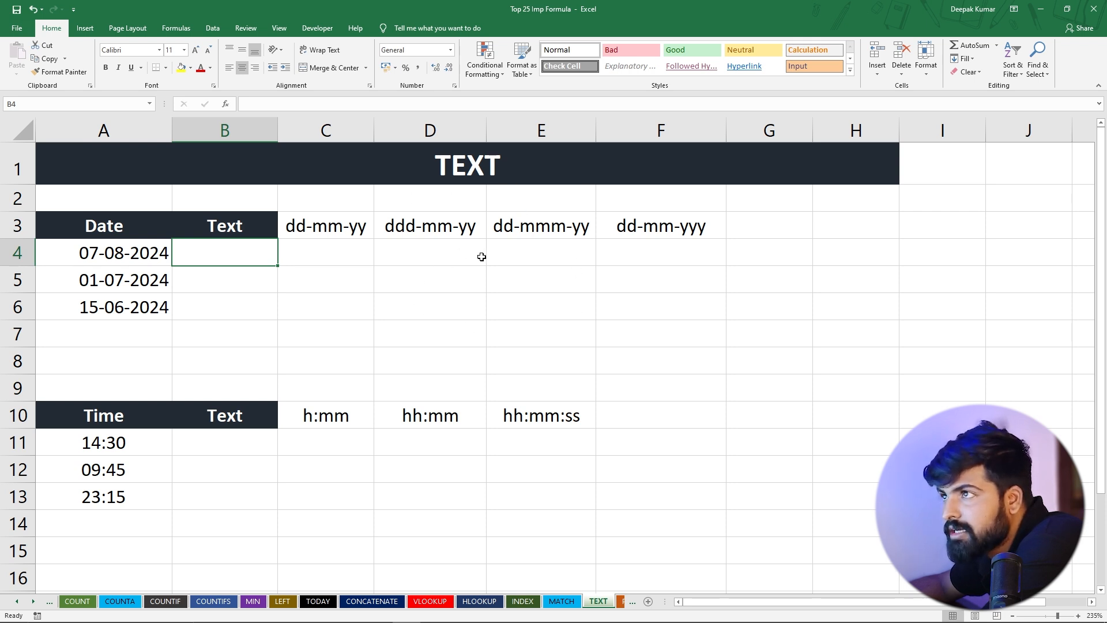
drag(113, 251, 118, 307)
click(271, 248)
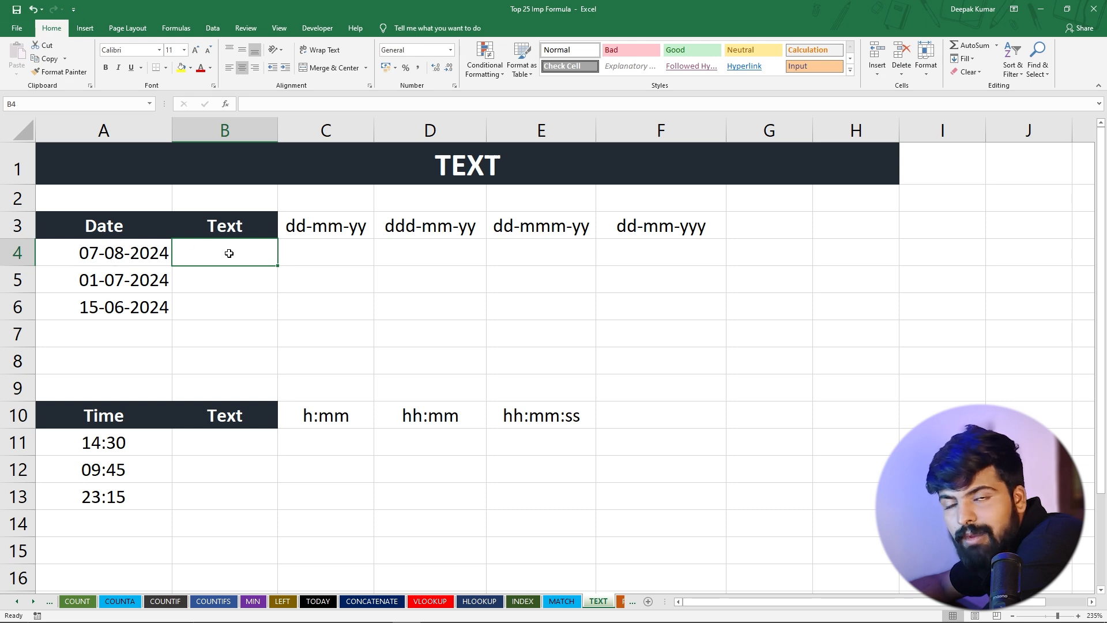
Enter the formula =TEXT(A4,"d") in B4 to extract the day from the date as a number without a leading zero
text(=)
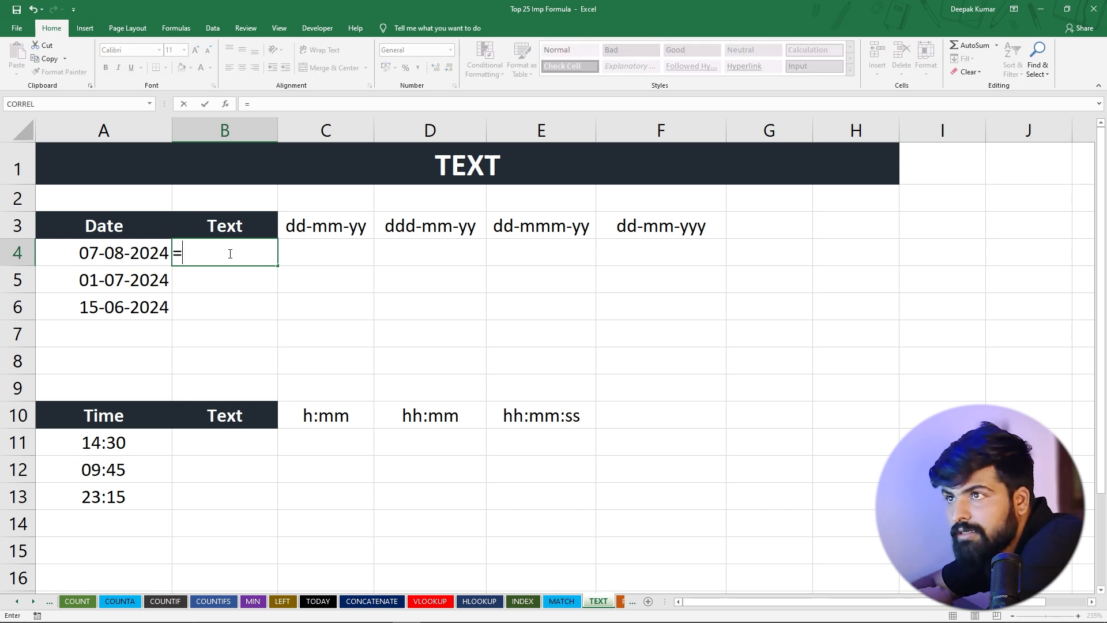
text(twxt)
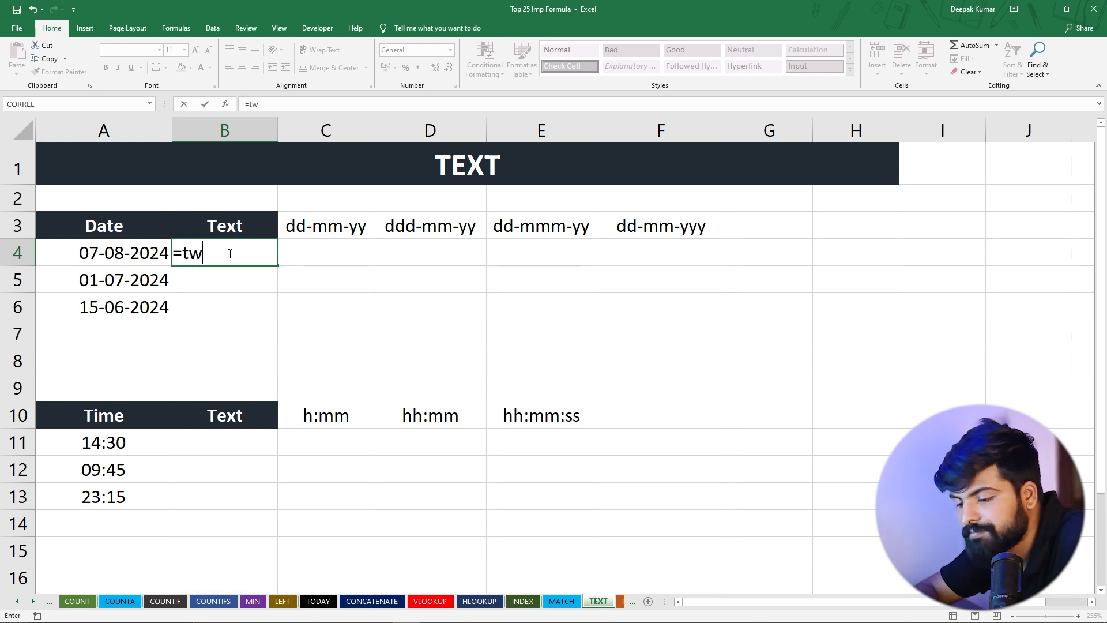
key(BackSpace)
key(BackSpace)
key(BackSpace)
text(ext)
key(Tab)
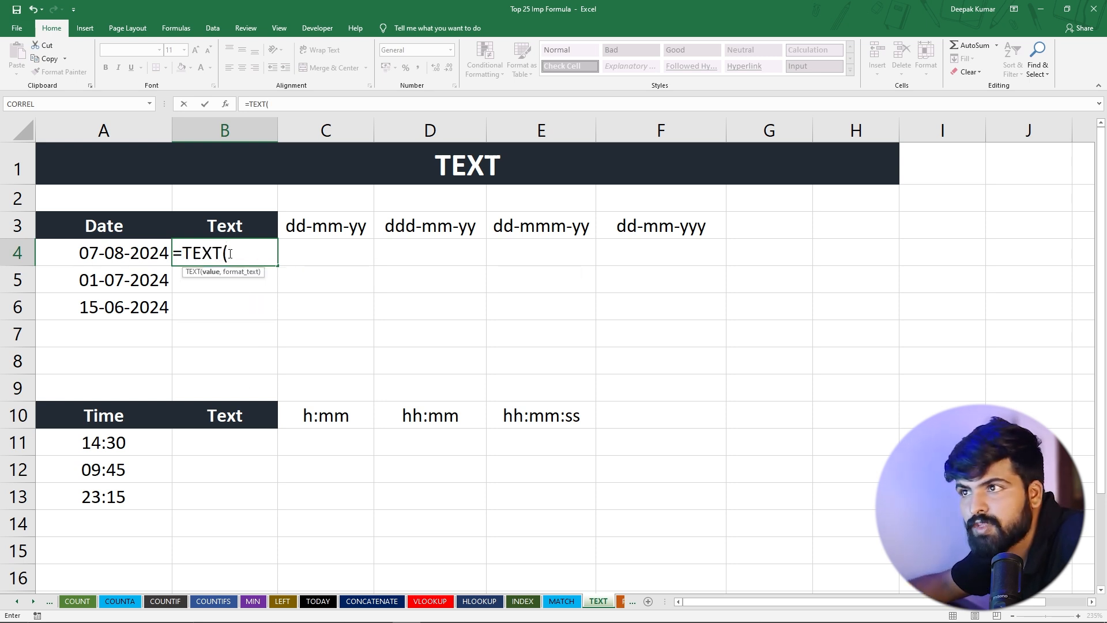
click(116, 252)
text(,)
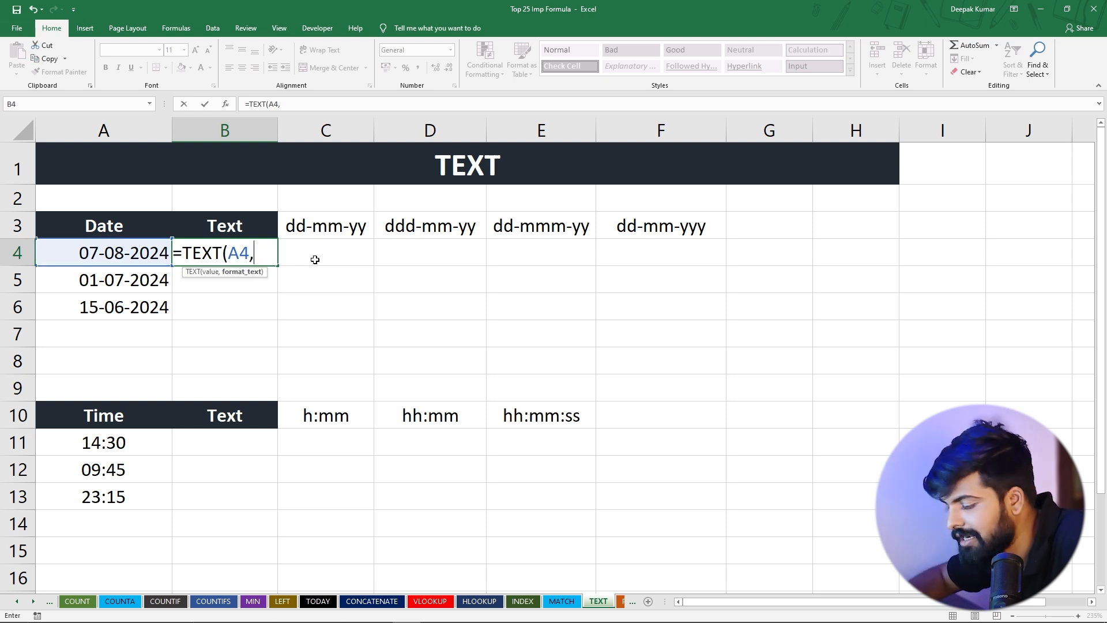
text("dd)
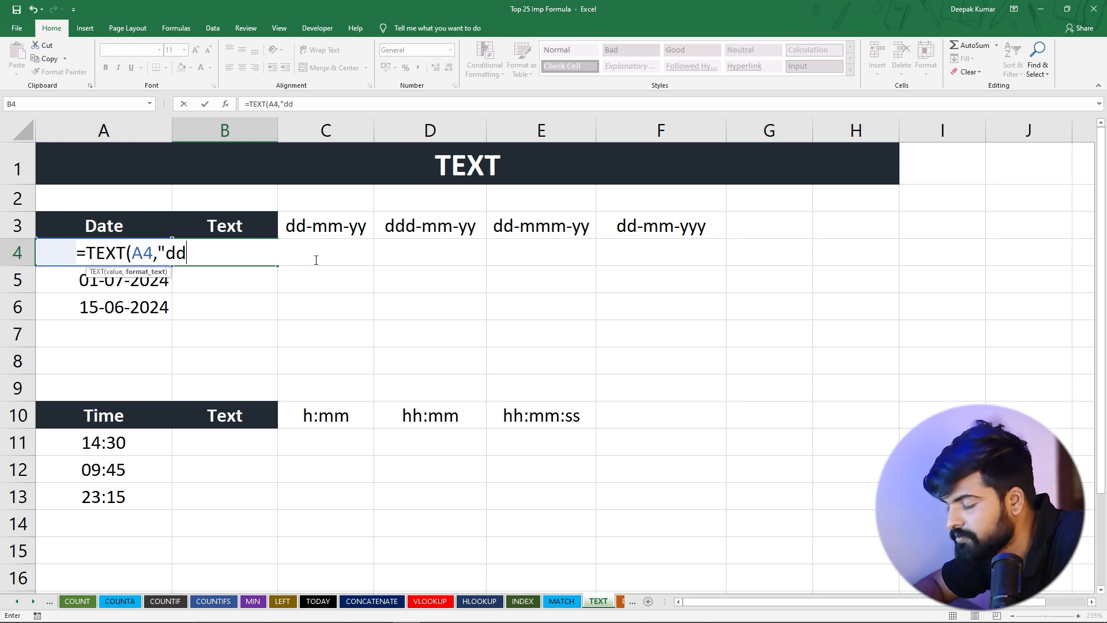
key(BackSpace)
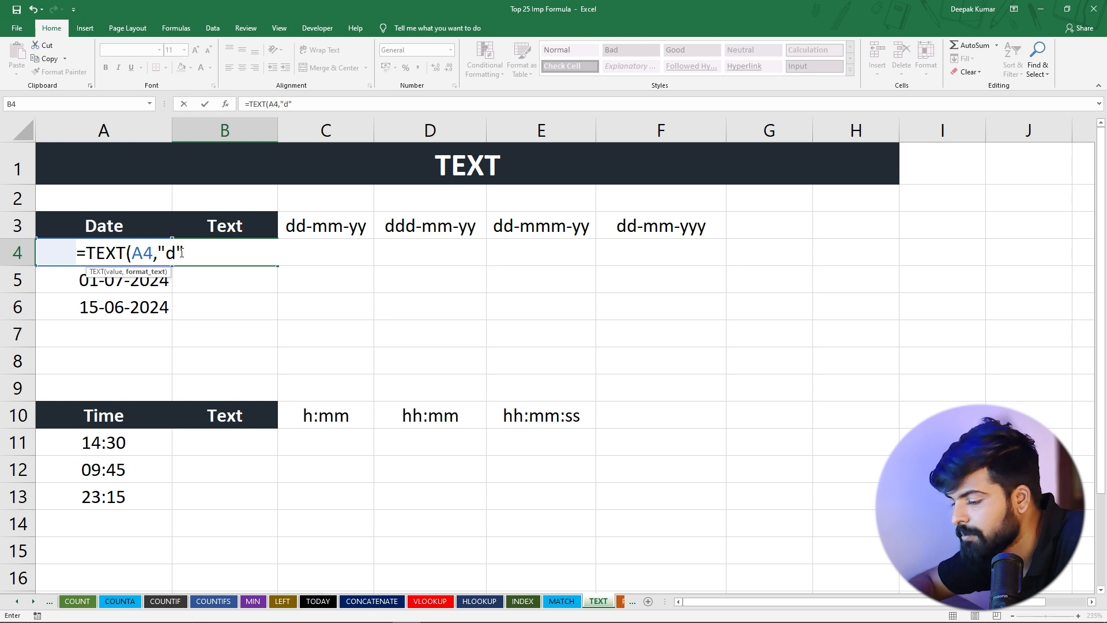
text())
key(Return)
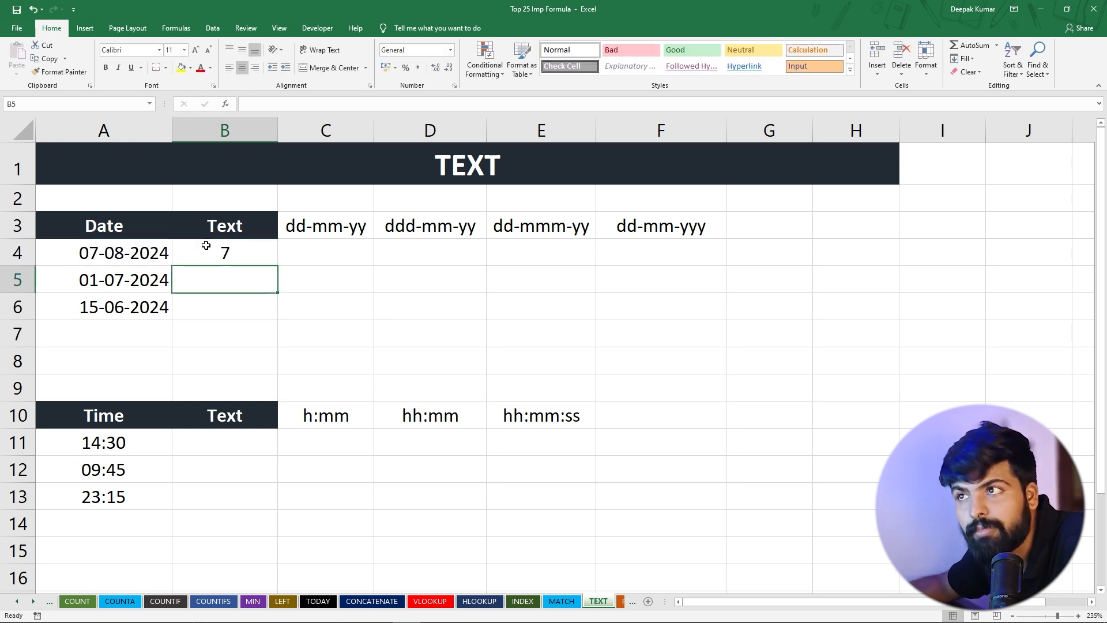
Change the format code in the B4 TEXT formula to "dd" for a two-digit day
click(206, 245)
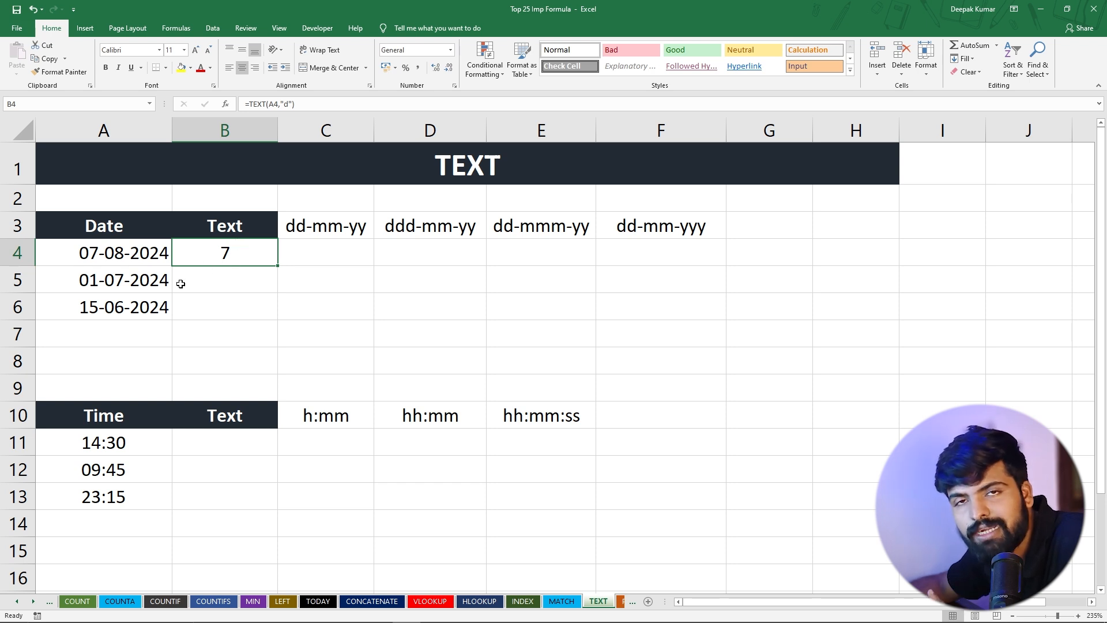
double_click(233, 249)
click(176, 252)
text(d)
key(Return)
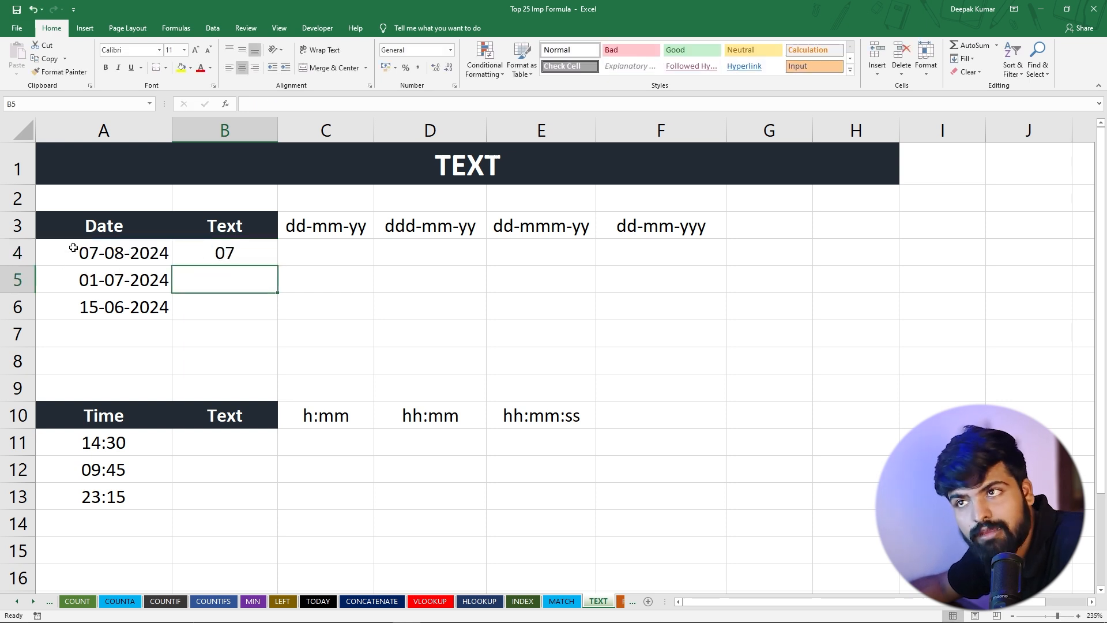
Change the format code in the B4 TEXT formula to "ddd" for the abbreviated weekday name
double_click(218, 252)
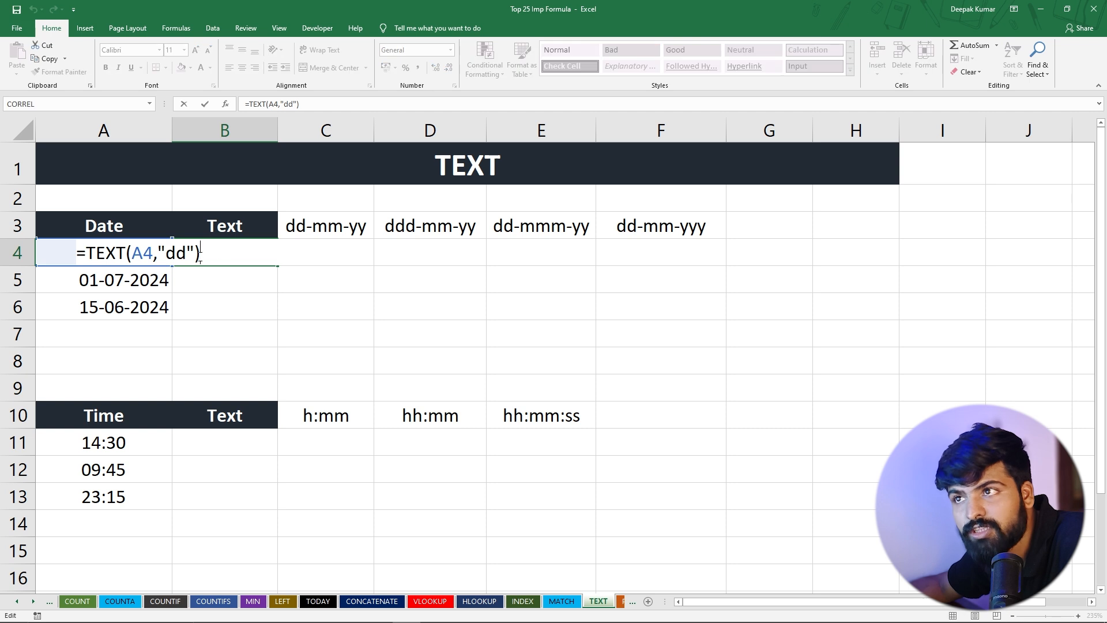
click(180, 254)
text(d)
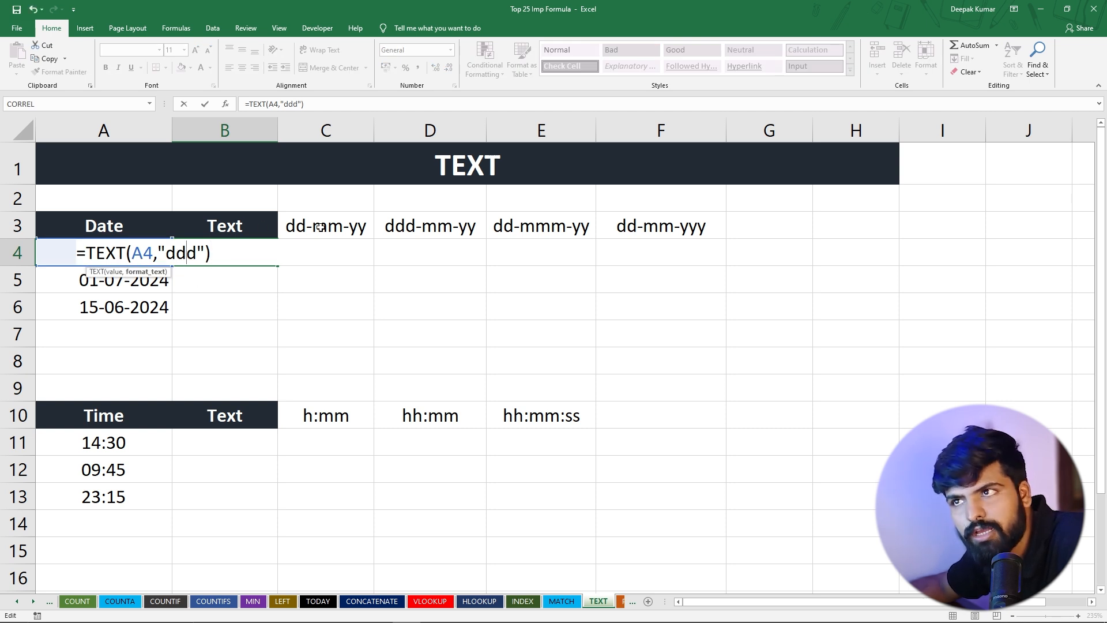
key(Return)
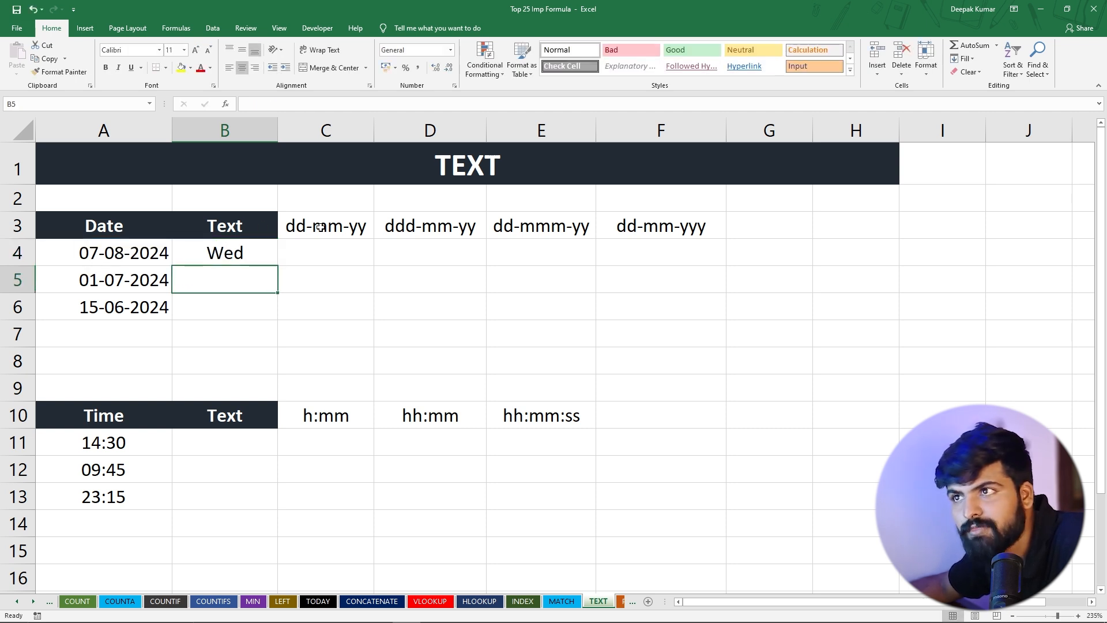
Extend the format code in the B4 TEXT formula to "dddd" for the full weekday name
click(209, 254)
double_click(223, 253)
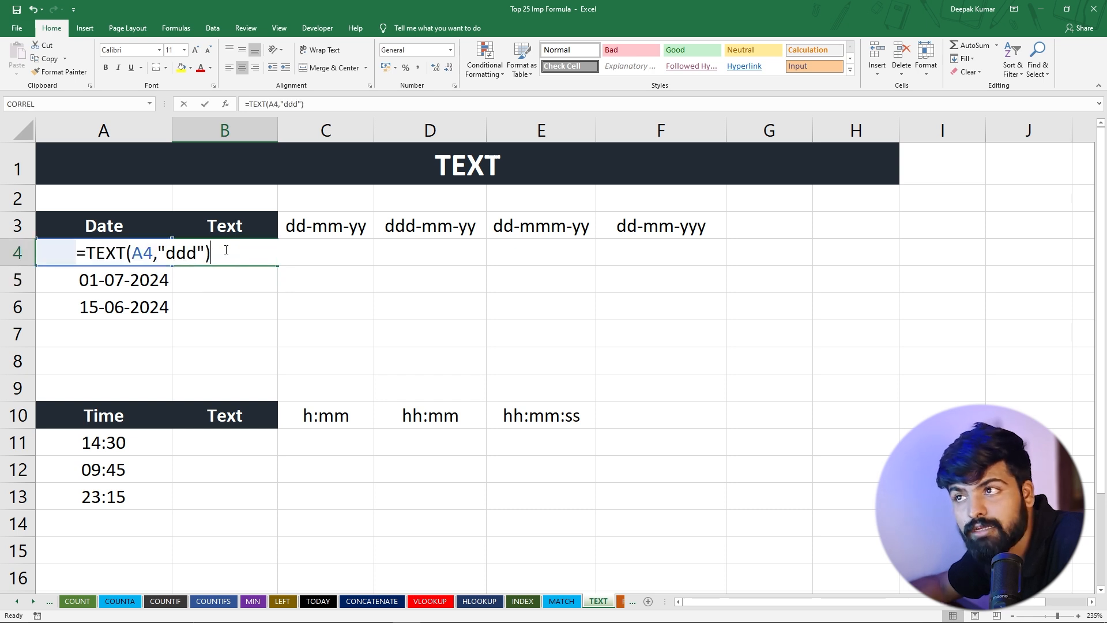
click(186, 254)
text(d)
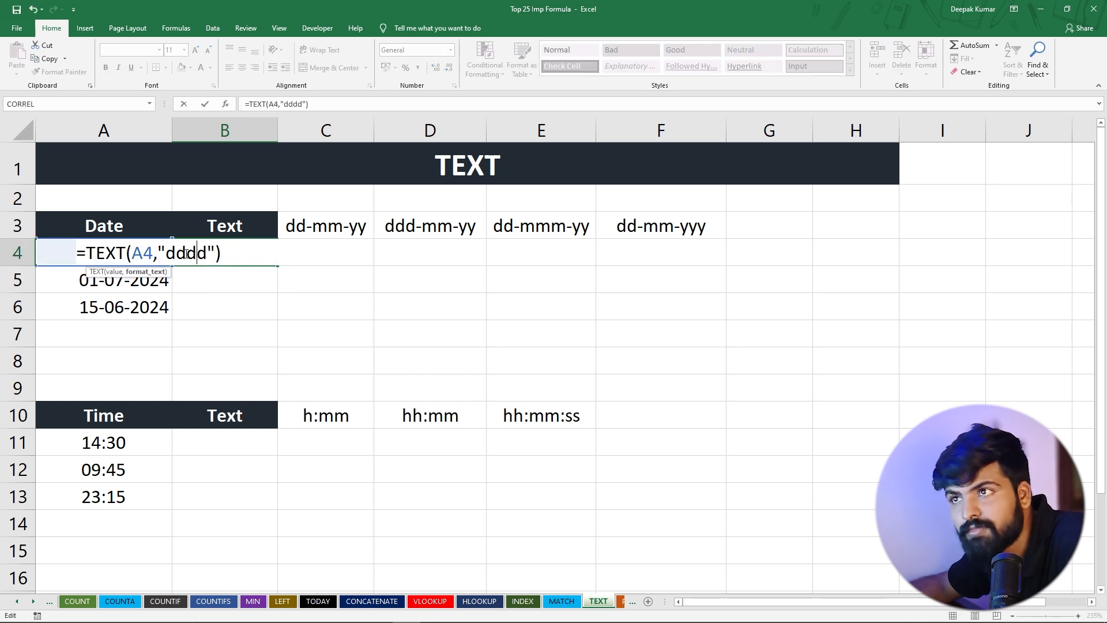
key(Return)
click(225, 252)
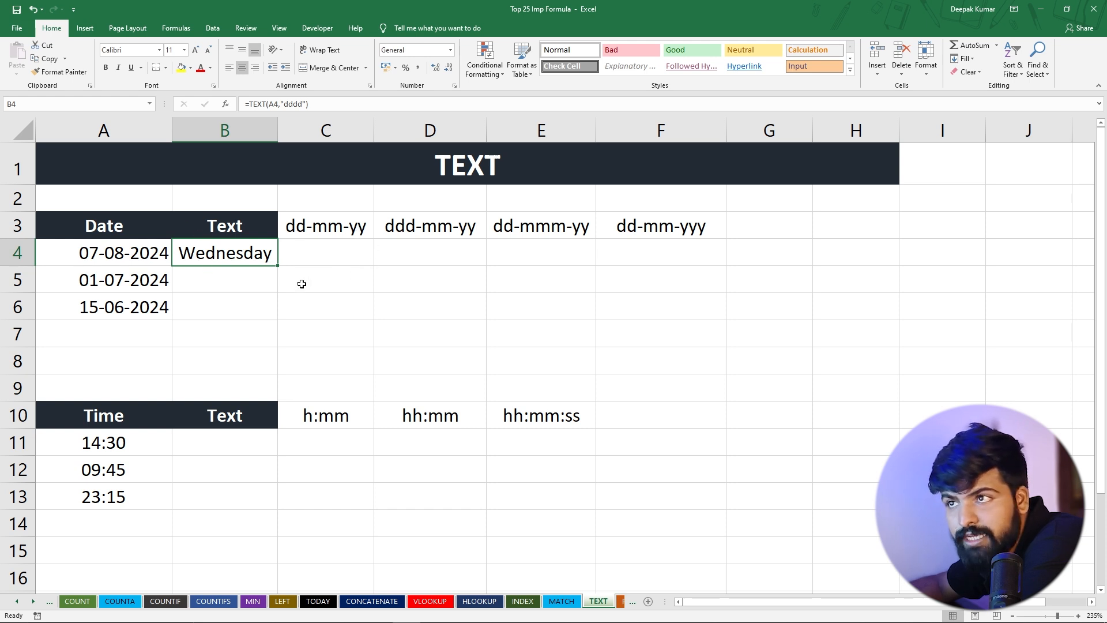
Enter the formula =TEXT(A5,"m") in B5 to extract the month number, and compare it with the date in A5
click(216, 286)
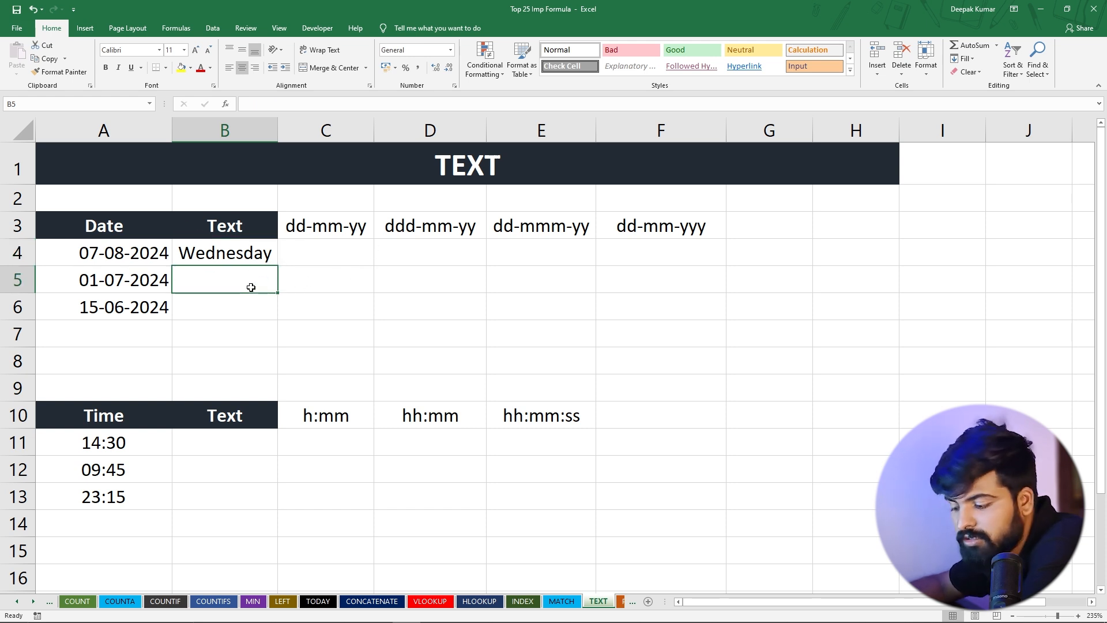
text(=text)
key(Tab)
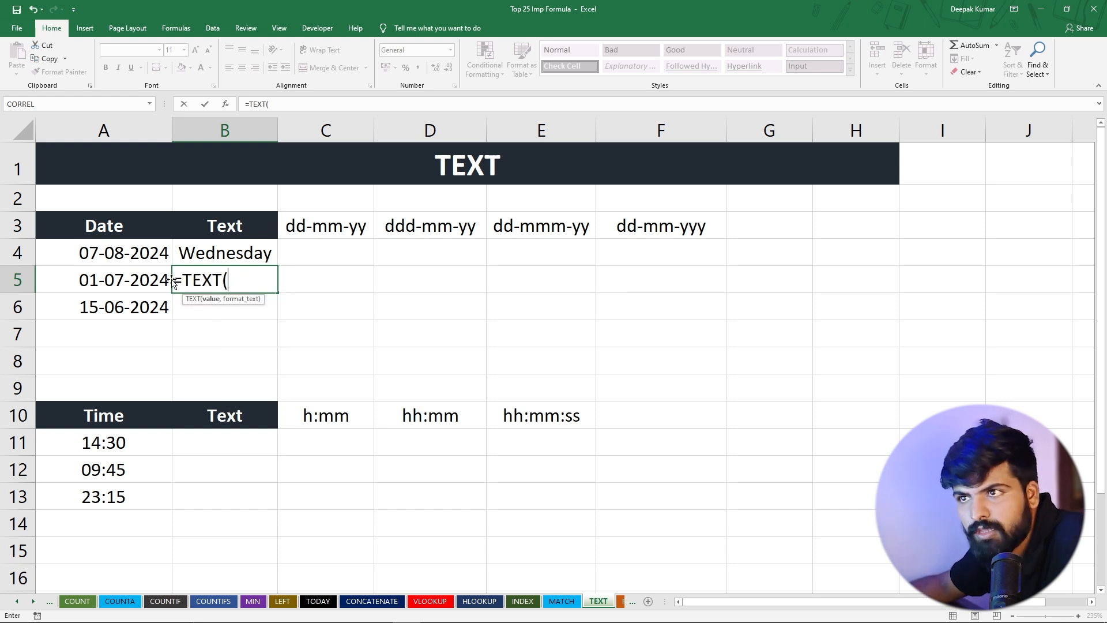
click(139, 276)
text(,")
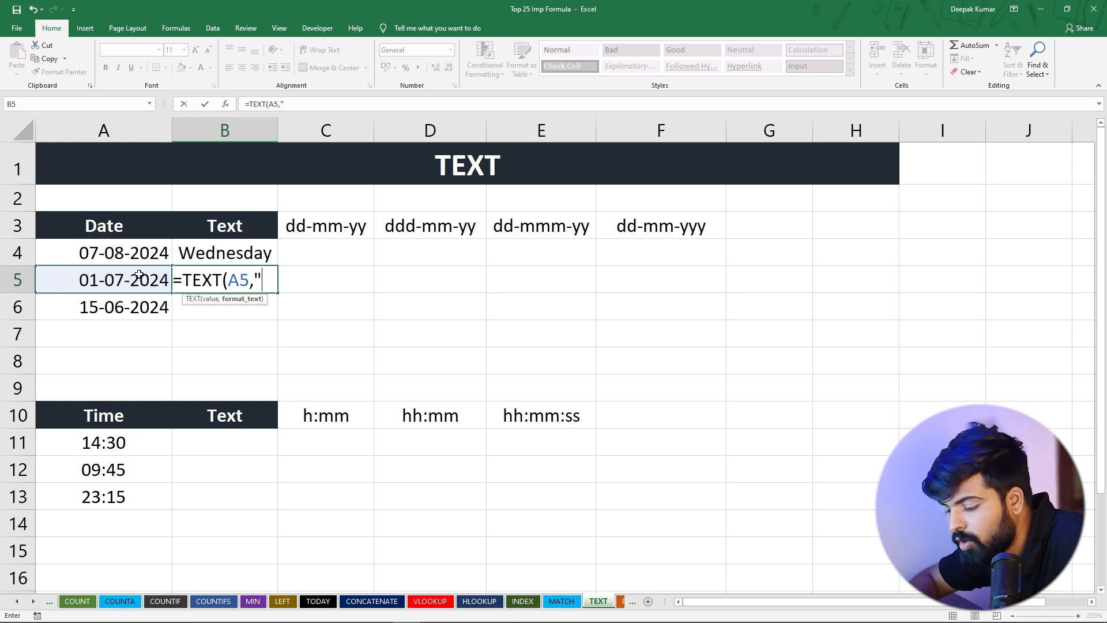
text(m")
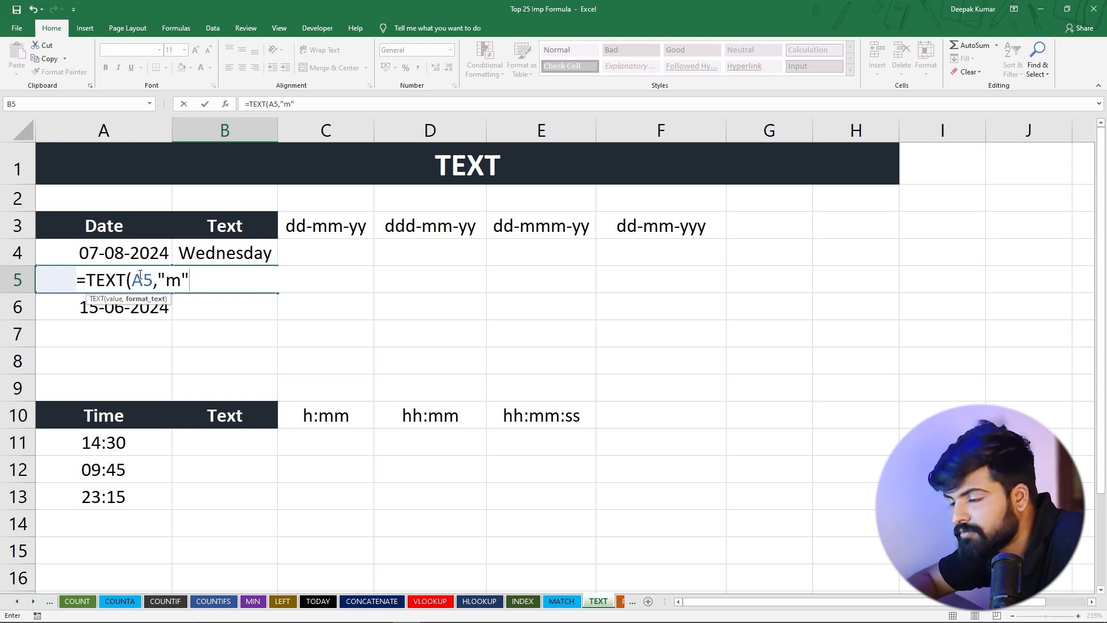
text())
key(Return)
click(223, 273)
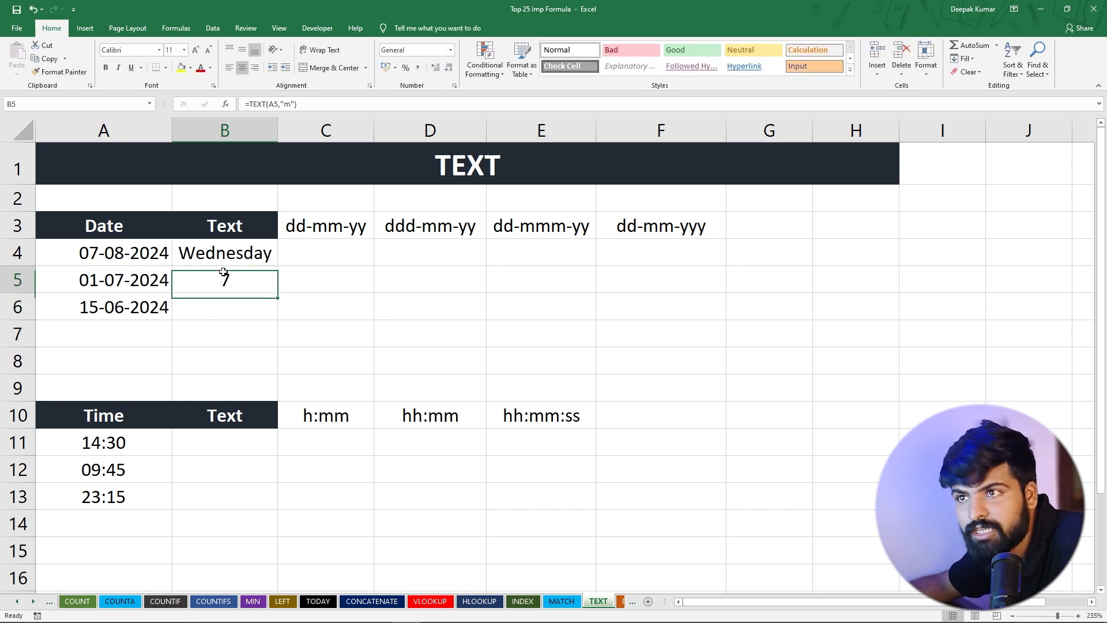
click(93, 280)
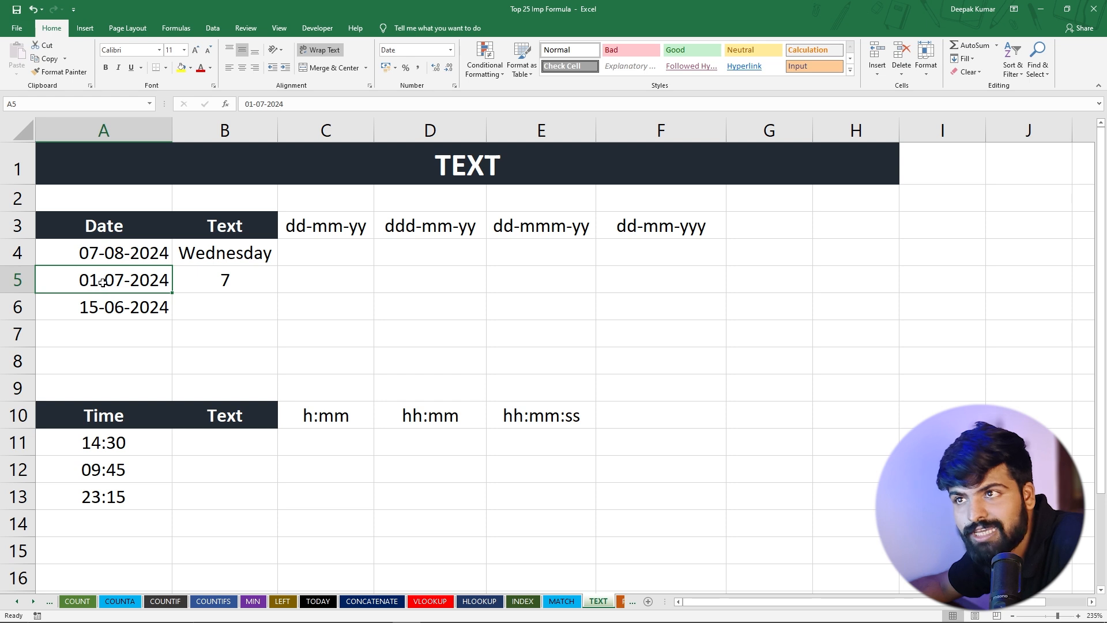
Change the format code in the B5 TEXT formula to "mm" for a two-digit month
click(232, 279)
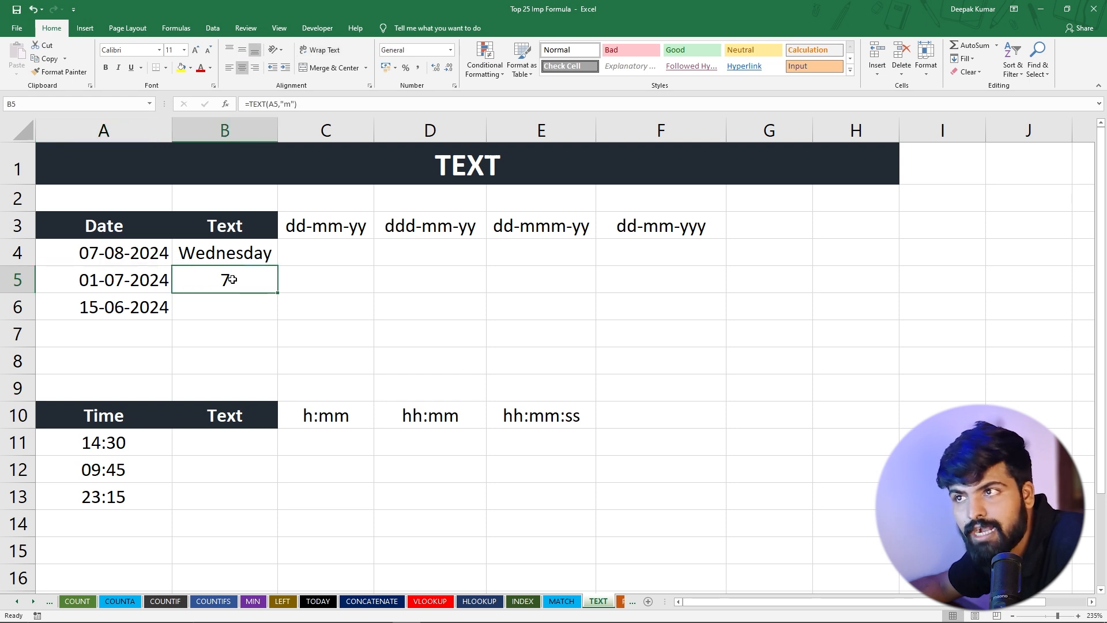
double_click(230, 280)
click(181, 281)
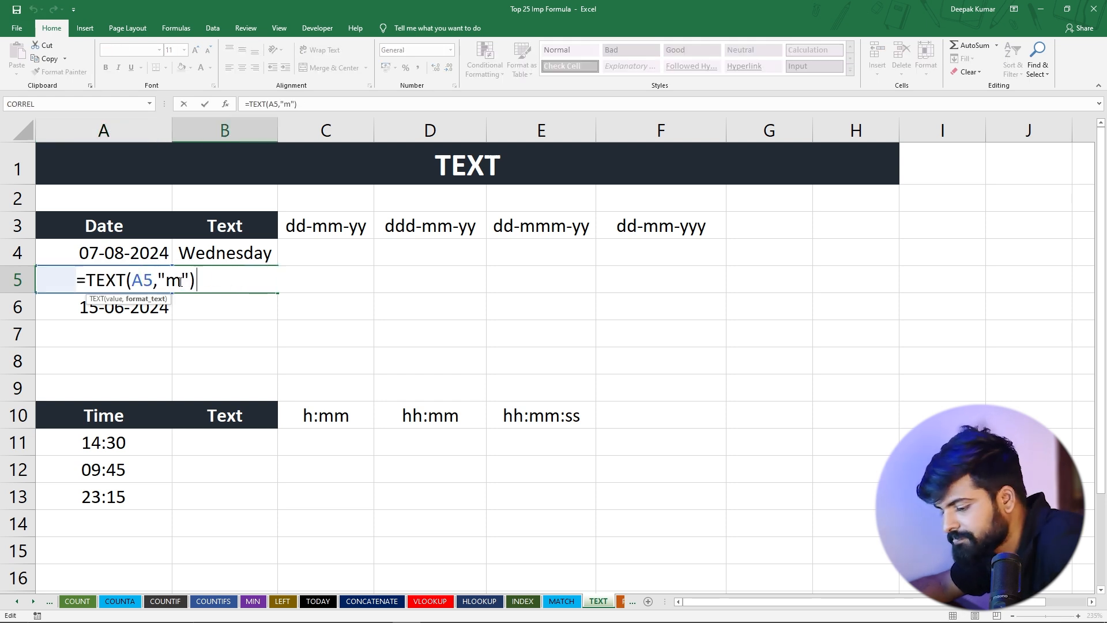
text(m)
key(Return)
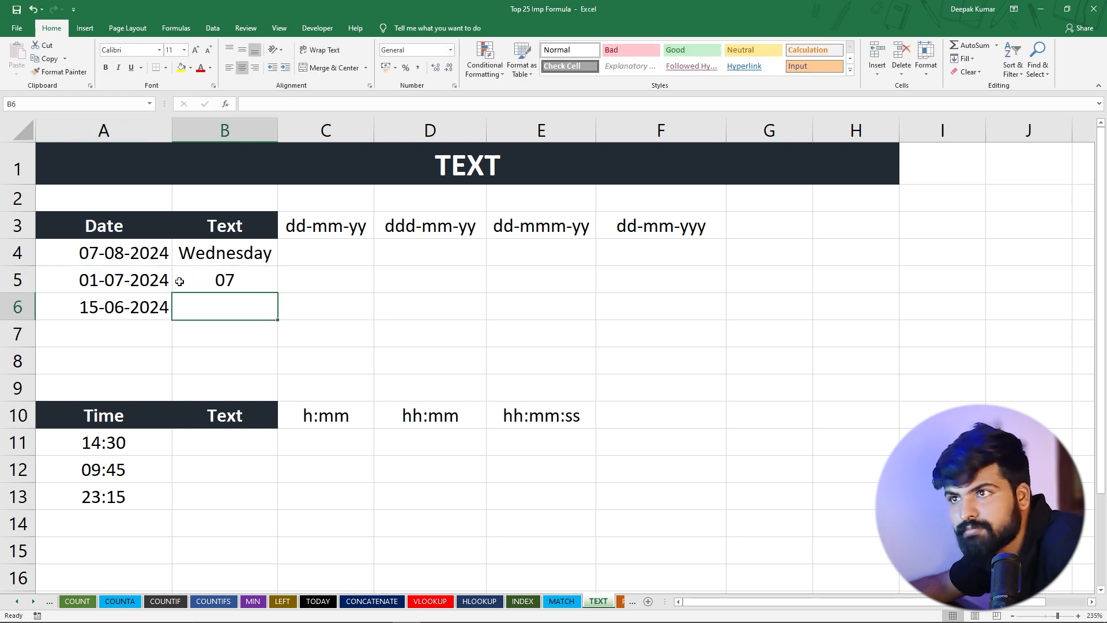
Change the format code in the B5 TEXT formula to "mmm" for the abbreviated month name
click(259, 279)
double_click(258, 279)
click(184, 280)
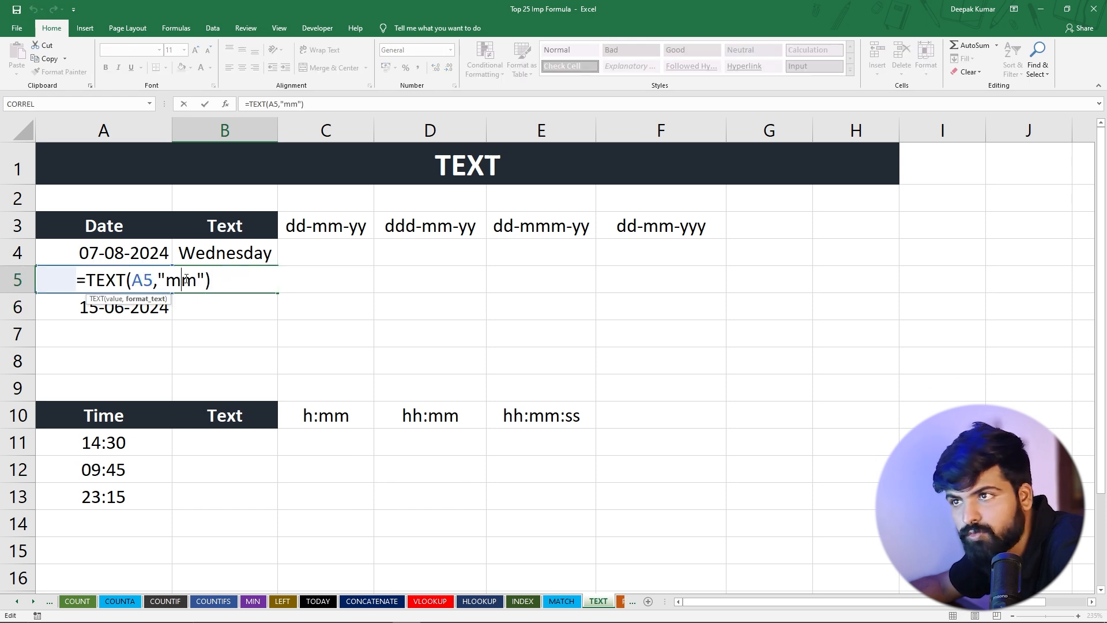
text(m)
key(Return)
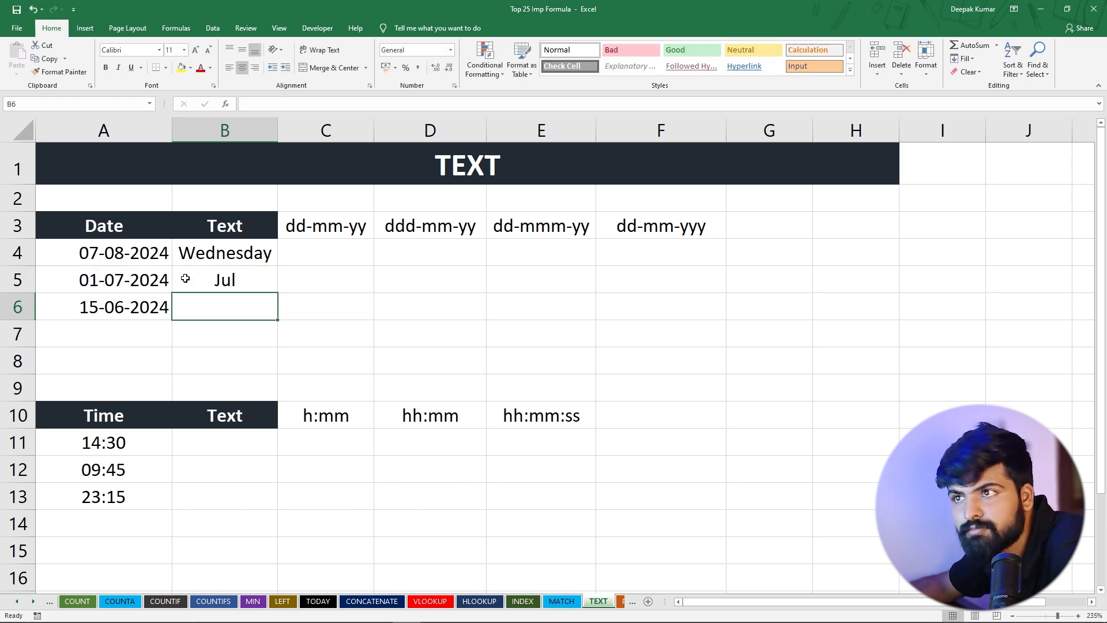
Extend the format code in the B5 TEXT formula to "mmmm" for the full month name
double_click(222, 279)
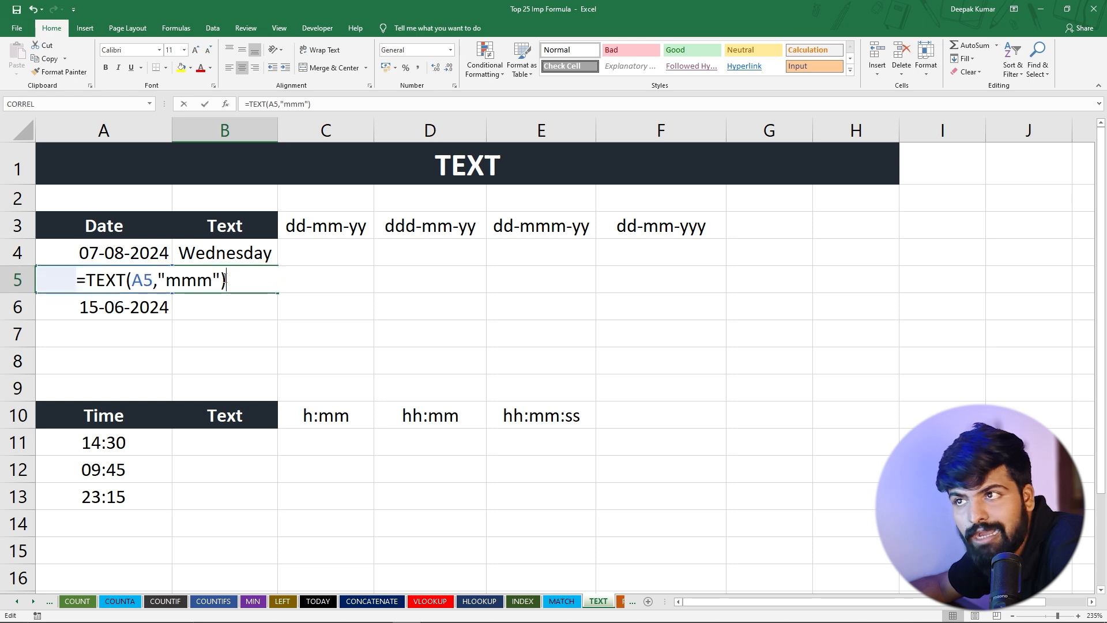
click(193, 283)
text(m)
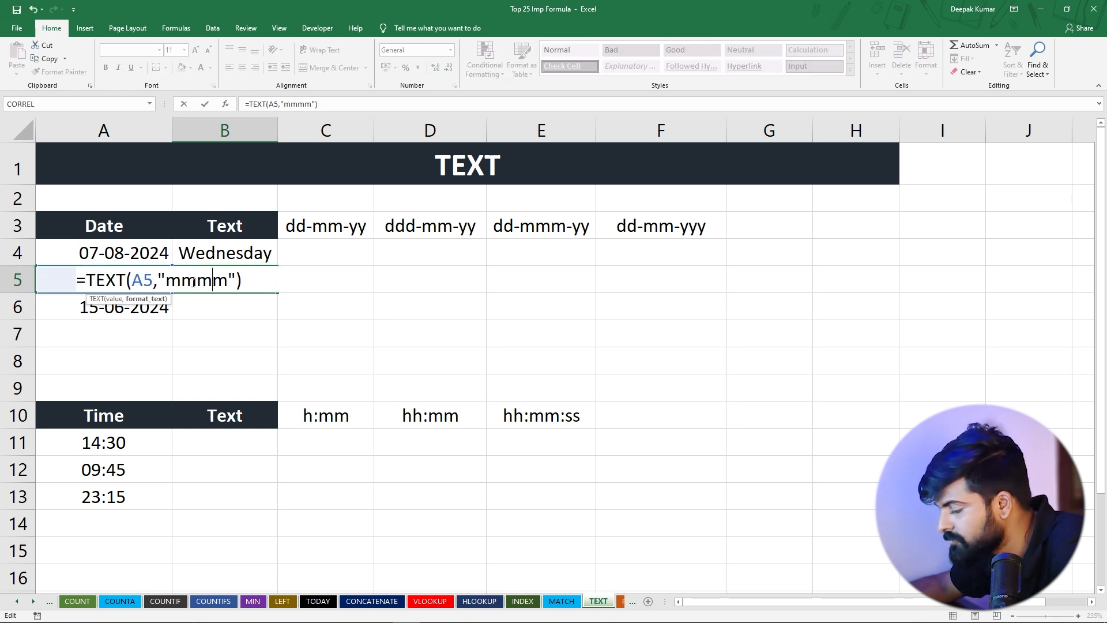
key(Return)
click(218, 268)
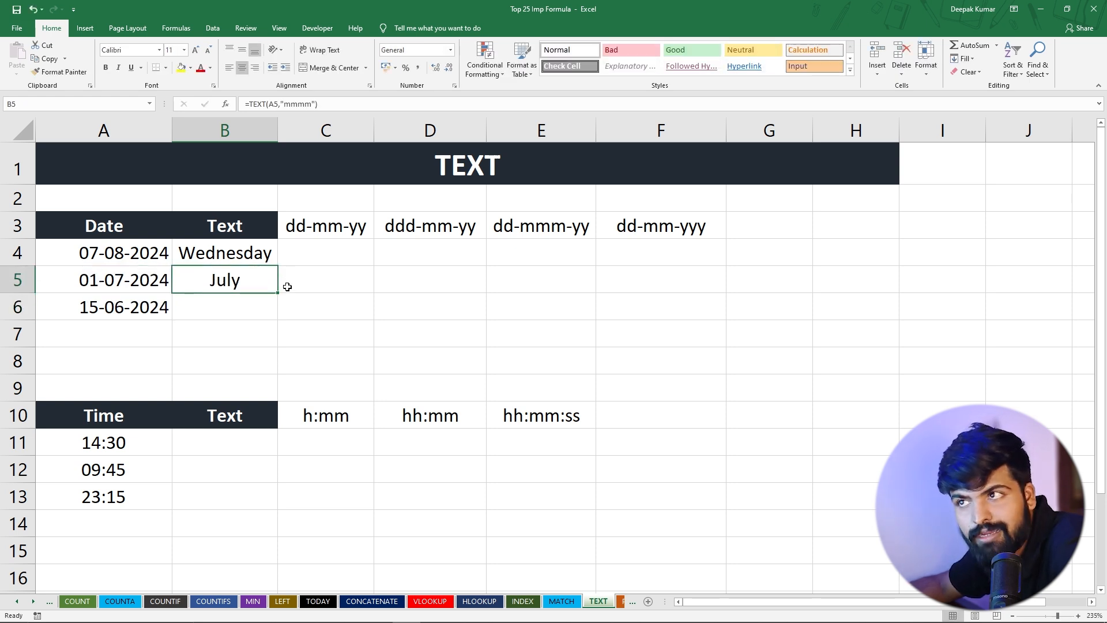
Try to enter the formula =TEXT(A6,'Y") in B6 to extract the year from the date
click(213, 310)
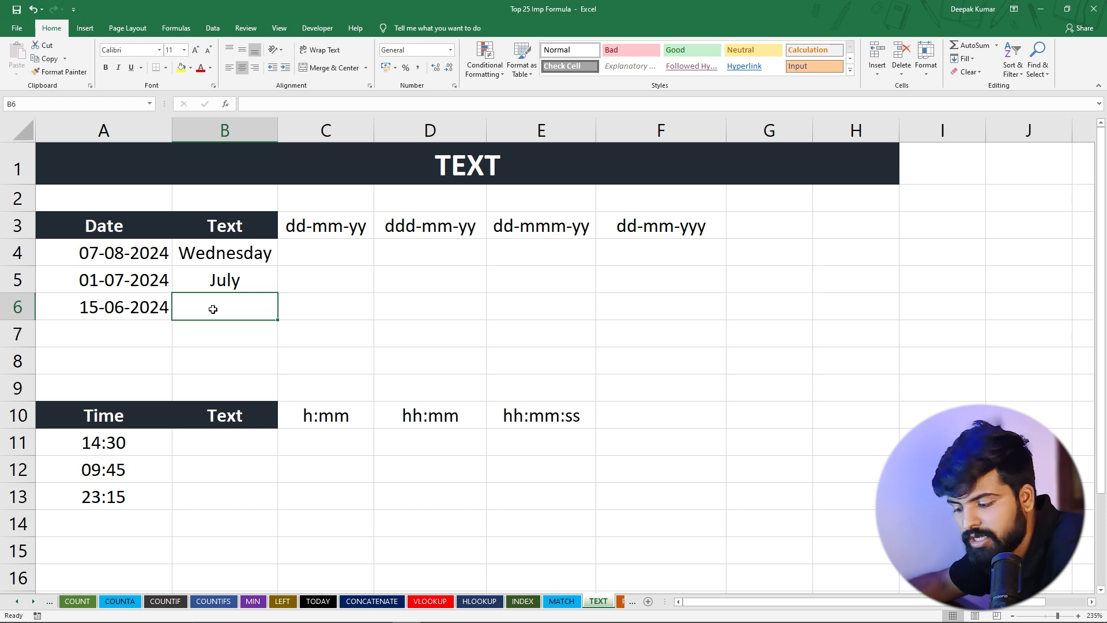
text(=)
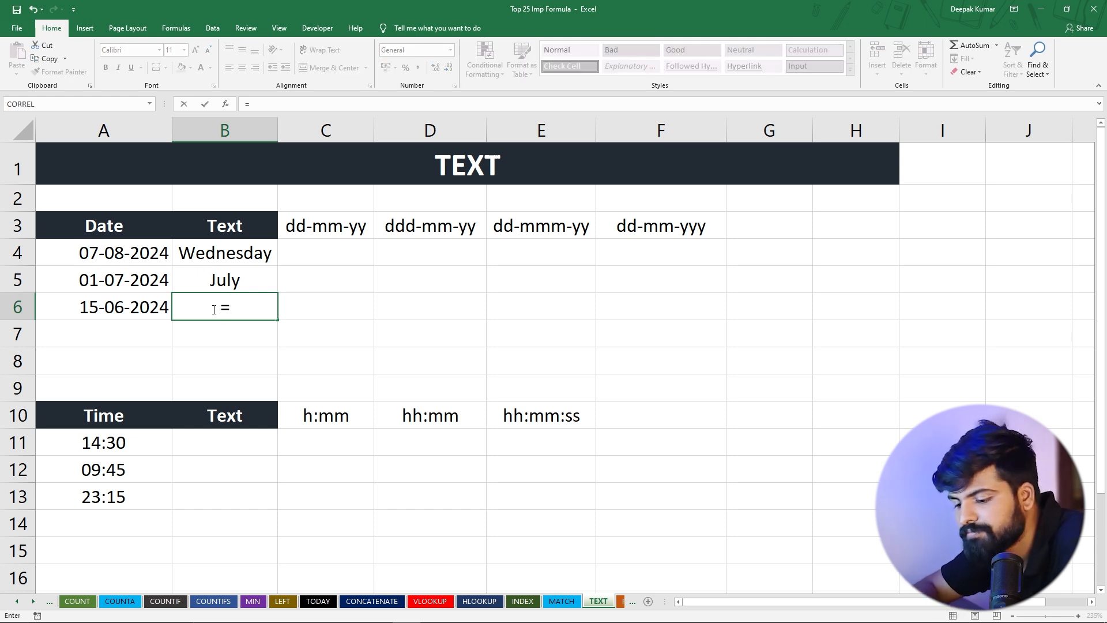
text(text)
key(Tab)
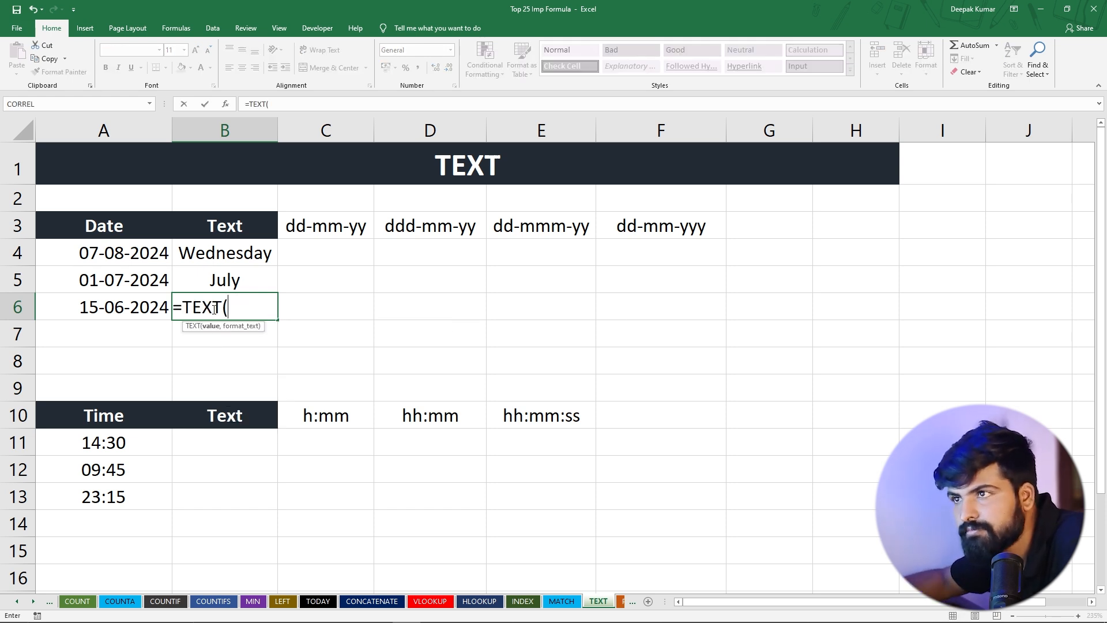
click(127, 309)
text(,')
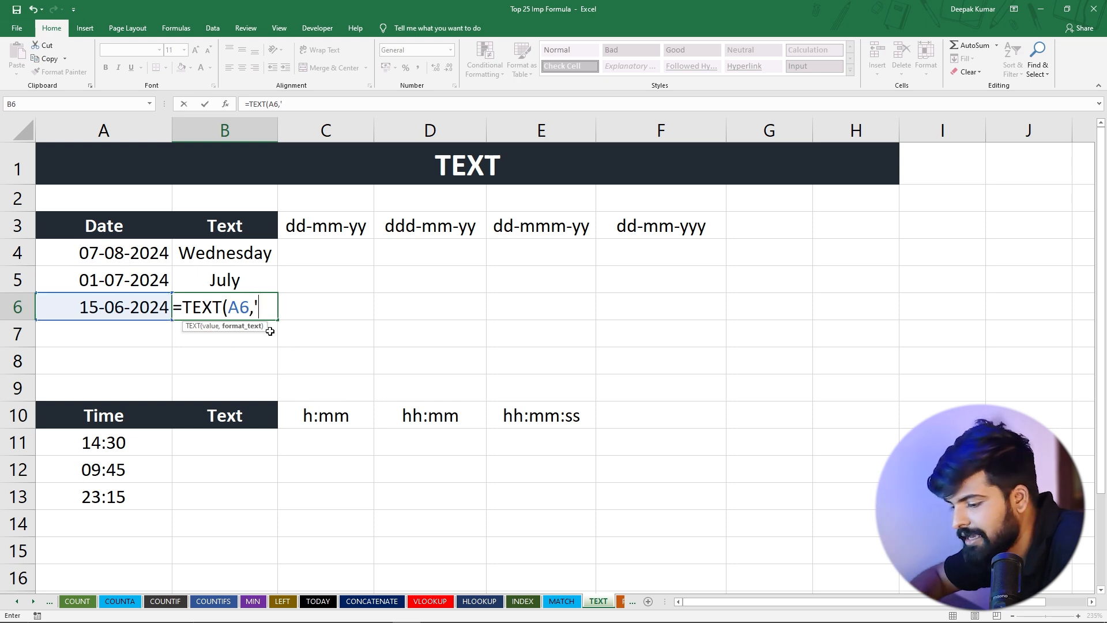
text(Y"))
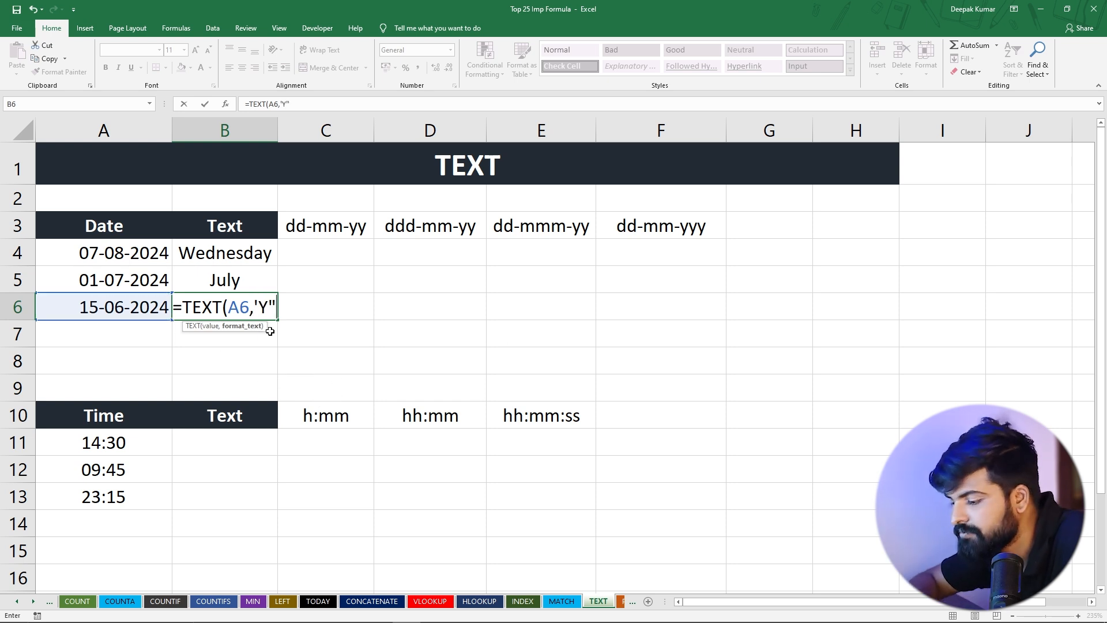
key(Return)
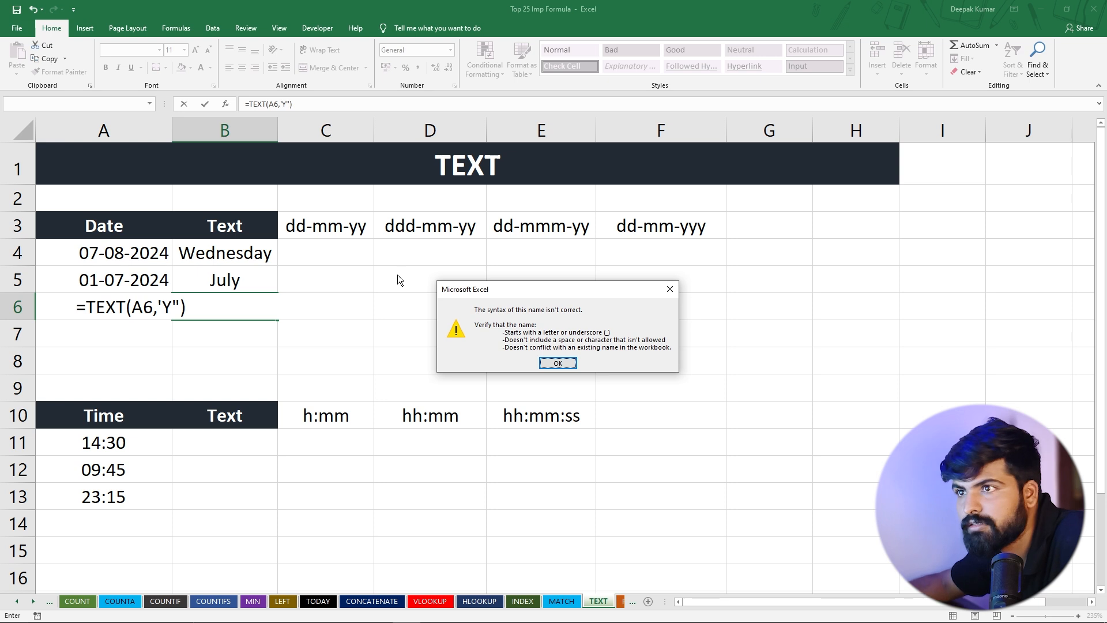
click(673, 288)
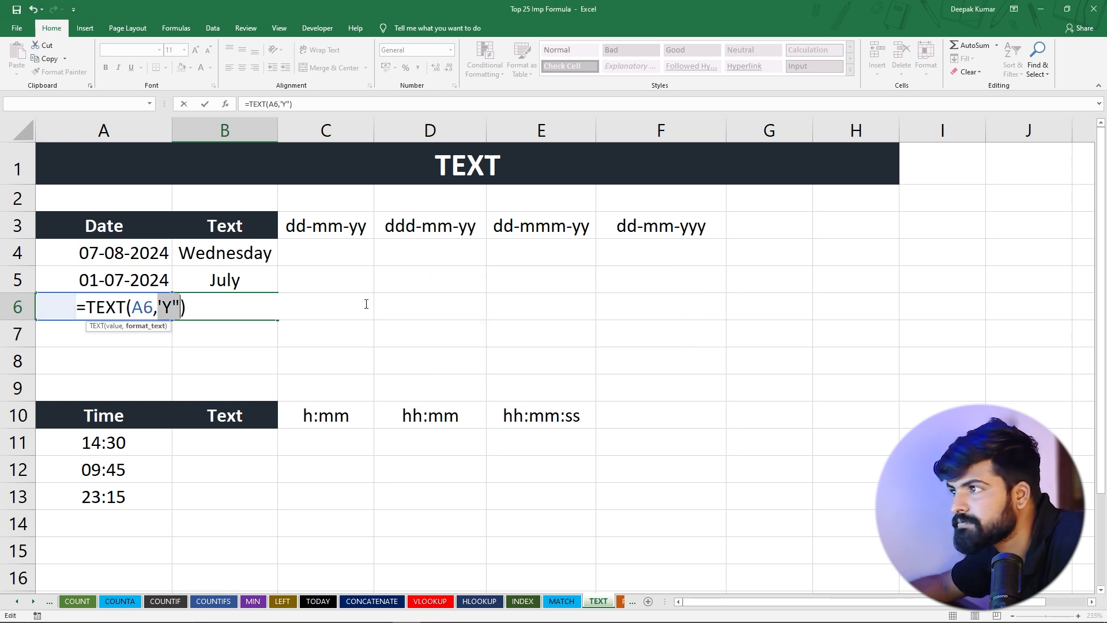
Try to submit the B6 TEXT formula with the year code extended to YY
click(164, 310)
text(Y)
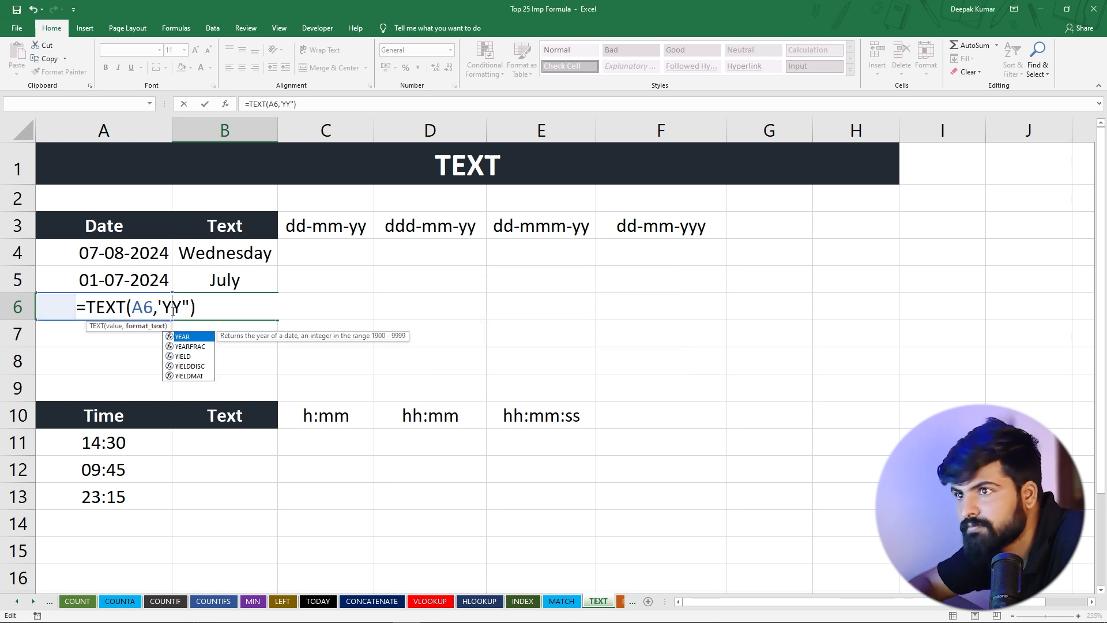
key(Return)
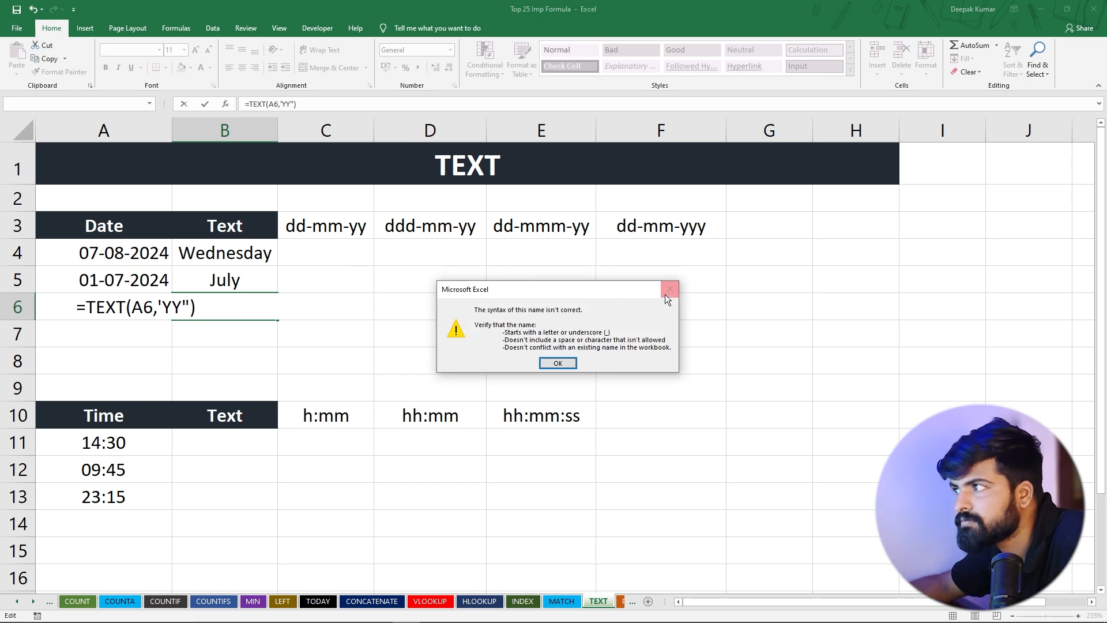
click(667, 292)
Replace the opening single quote in the B6 formula with a double quote, making it =TEXT(A6,"YY")
click(176, 307)
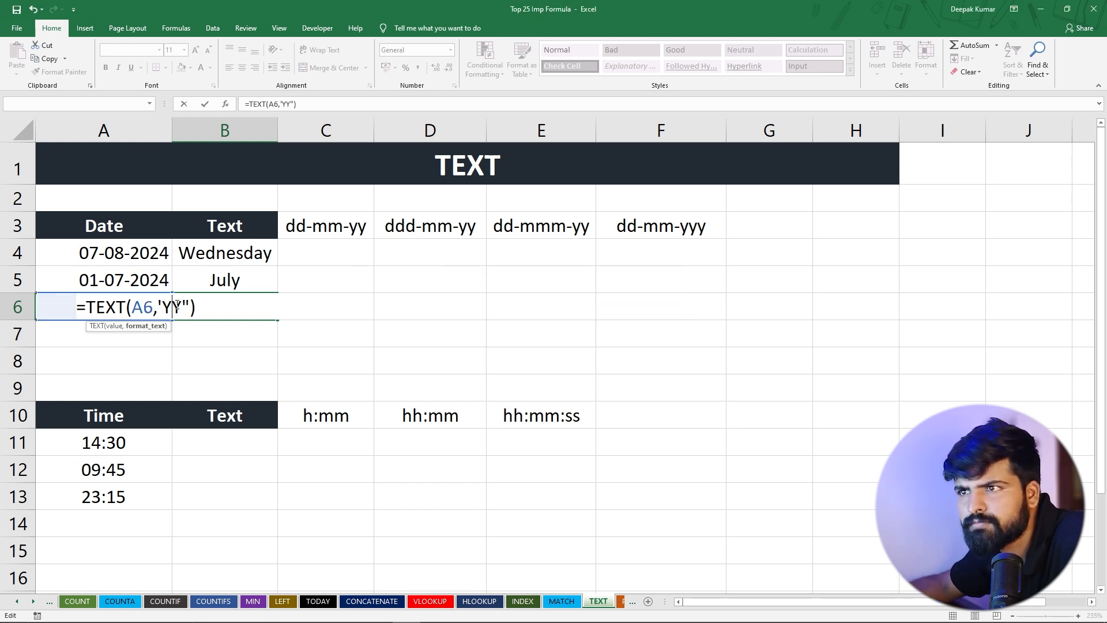
drag(163, 306, 174, 307)
click(162, 304)
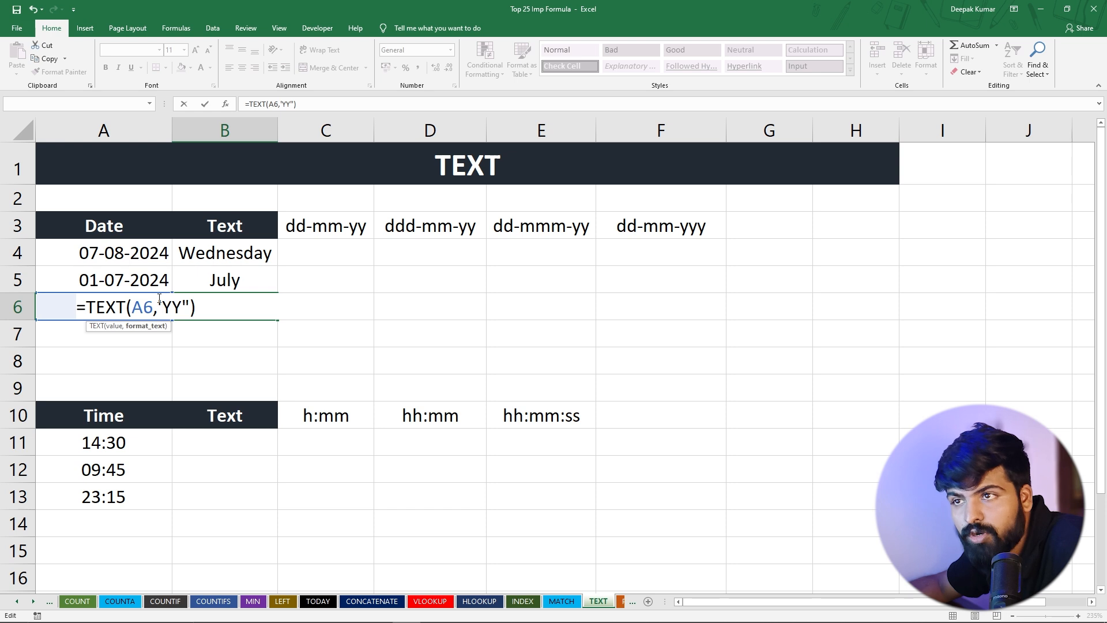
key(BackSpace)
text(")
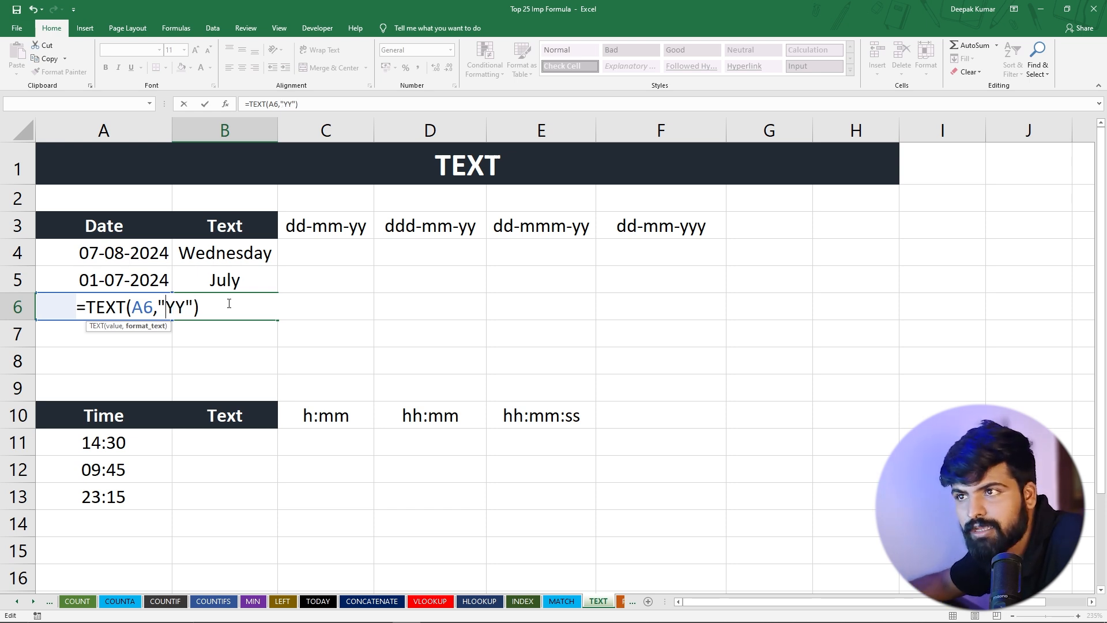
key(Return)
click(247, 311)
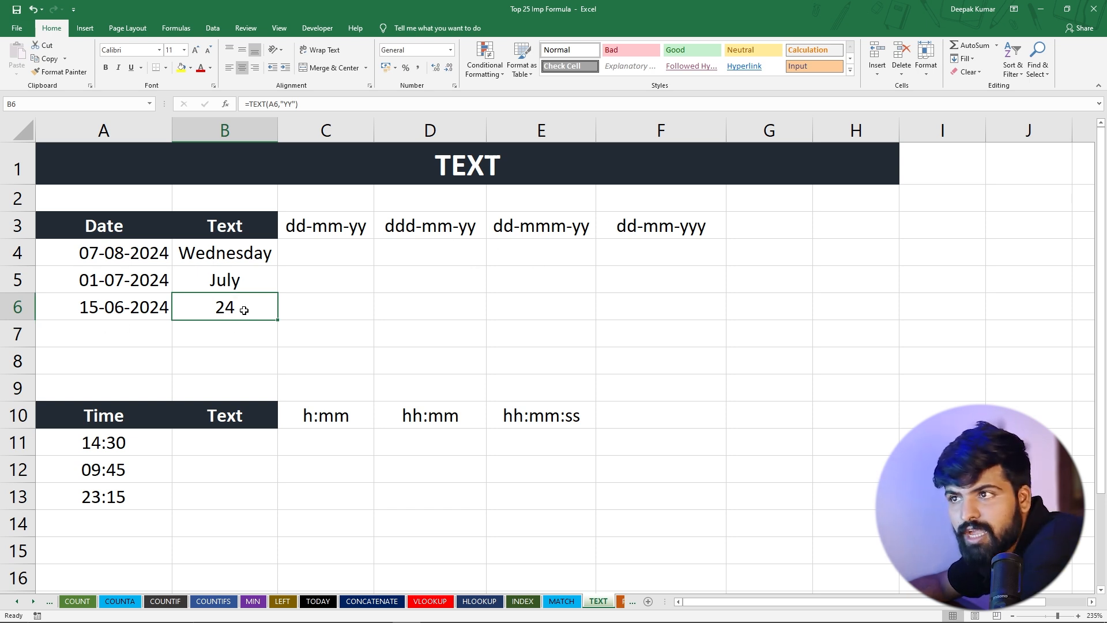
Shorten the year format code in the B6 TEXT formula to "Y"
double_click(244, 310)
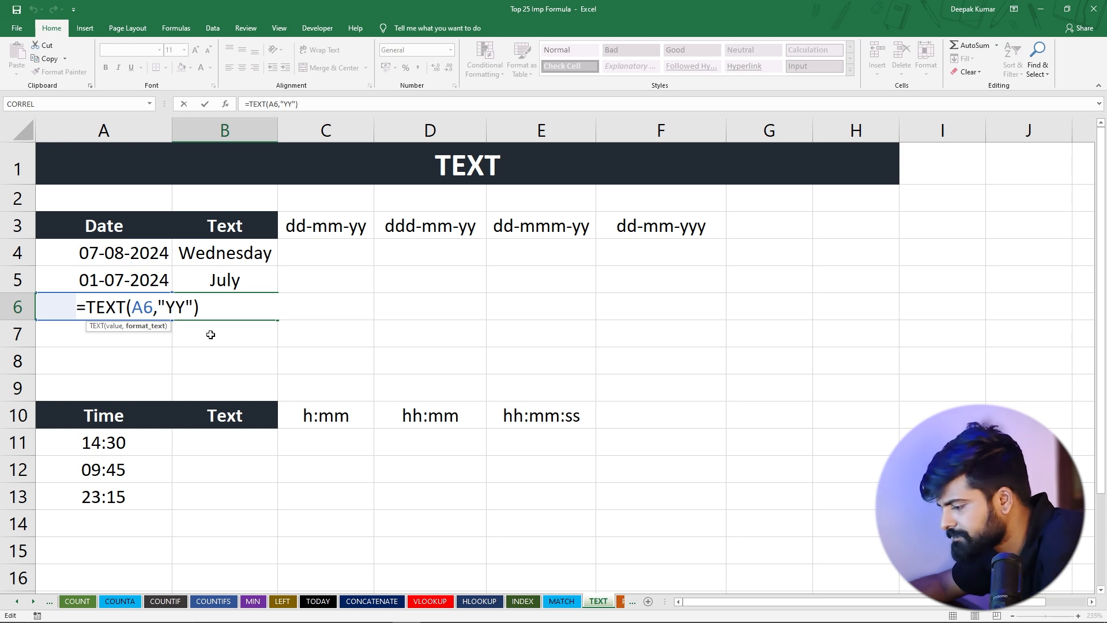
key(Return)
click(225, 302)
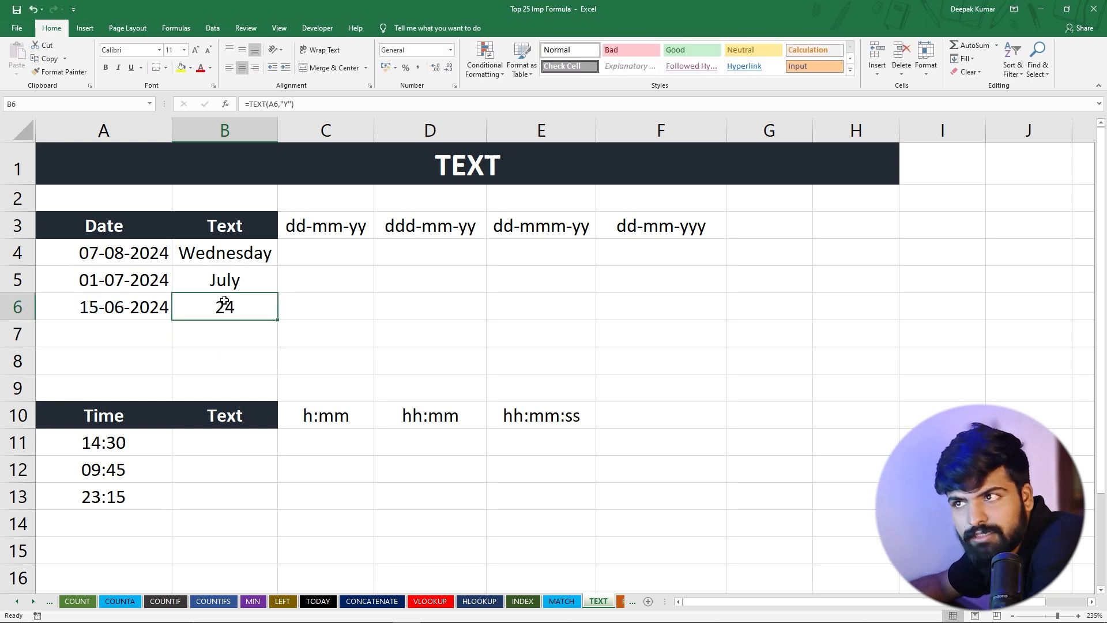
Extend the year code in the B6 TEXT formula to three letters, making it =TEXT(A6,"YYY")
double_click(222, 308)
click(166, 305)
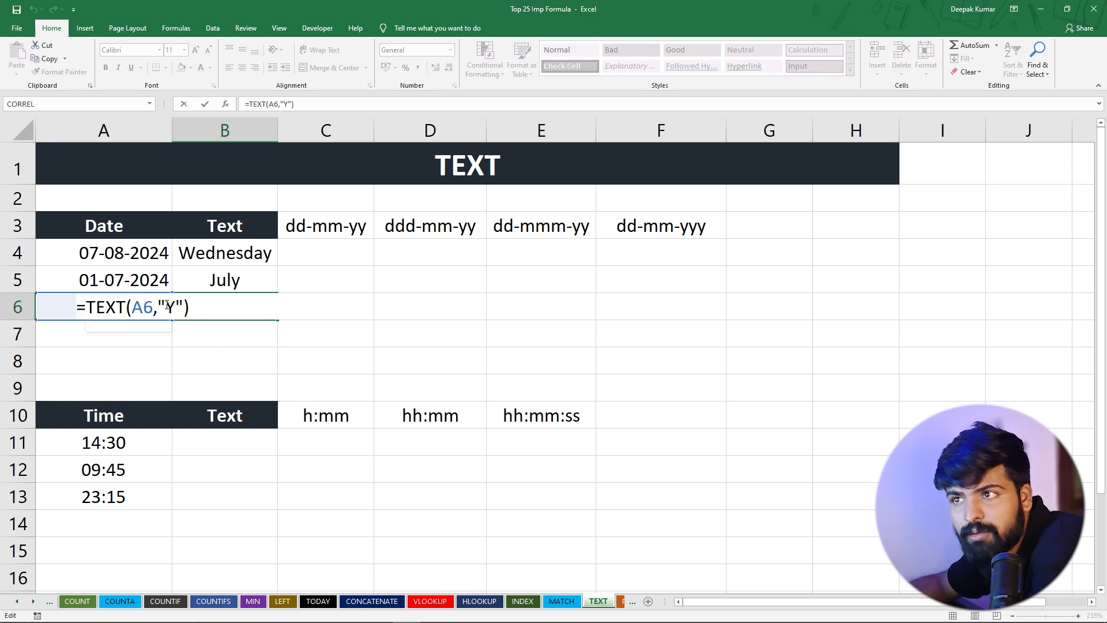
text(YY)
key(Return)
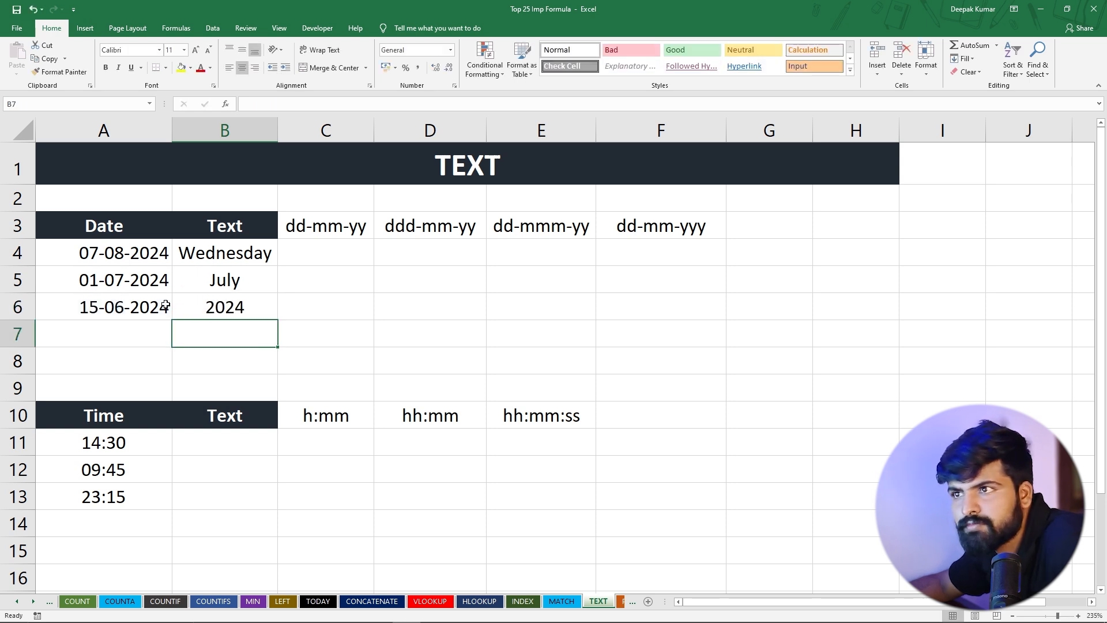
Extend the year code in the B6 formula to "YYYY" and select the three date results in B4:B6
click(224, 305)
double_click(224, 305)
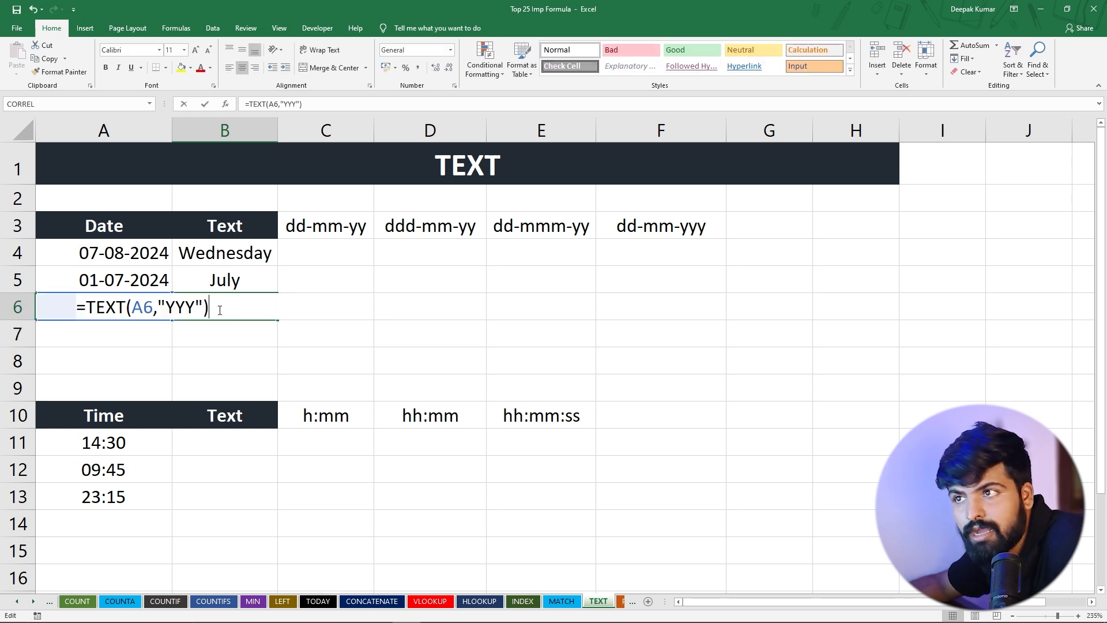
click(176, 312)
text(Y)
key(Return)
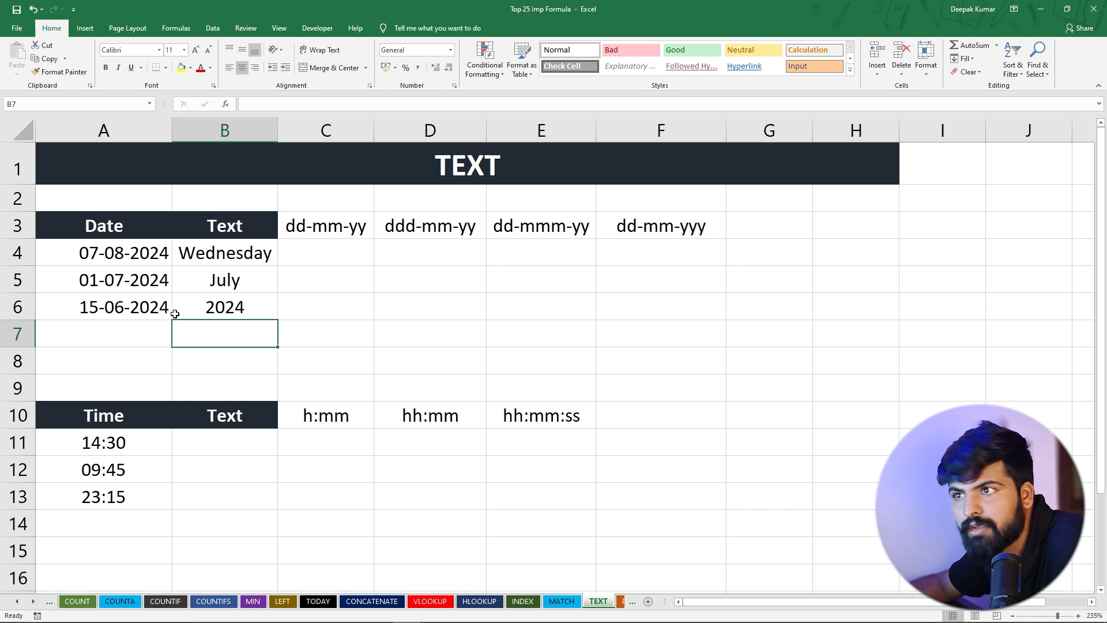
click(264, 304)
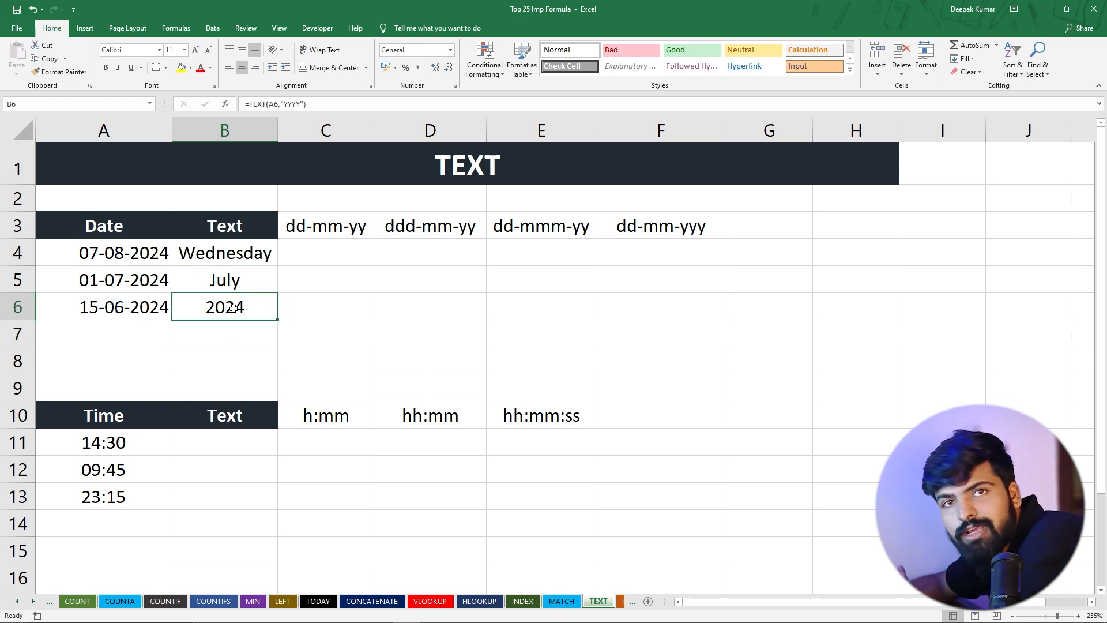
drag(222, 255, 241, 310)
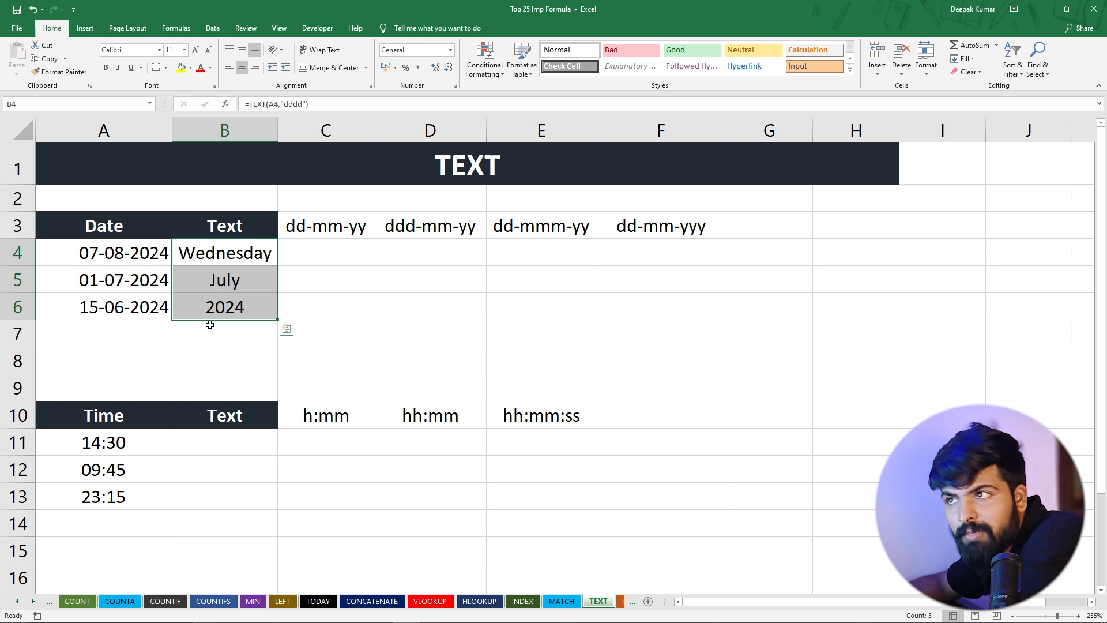
Enter the formula =TEXT(A5,"DD-MMMM-YYY") in D5 to combine day, full month name and year
click(433, 280)
text(=)
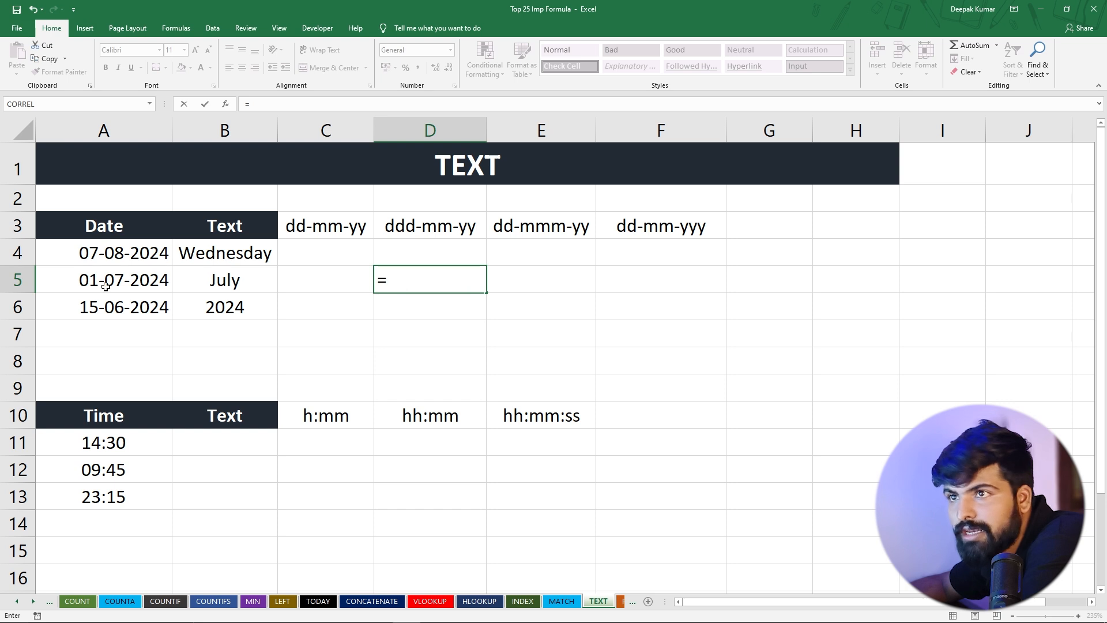
text(TEXT()
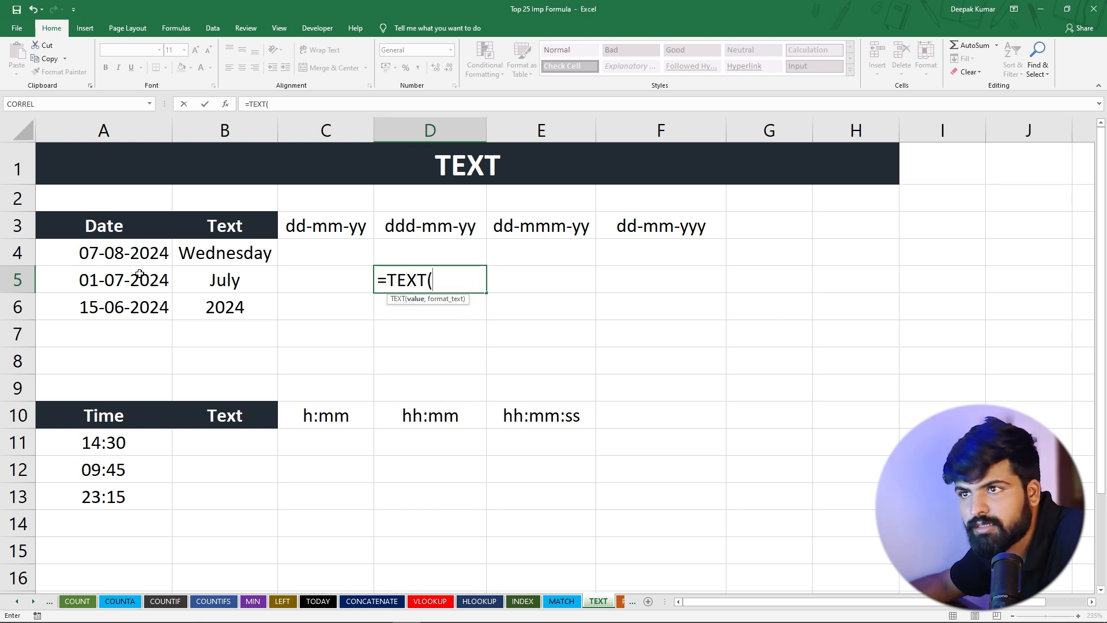
click(139, 275)
text(,)
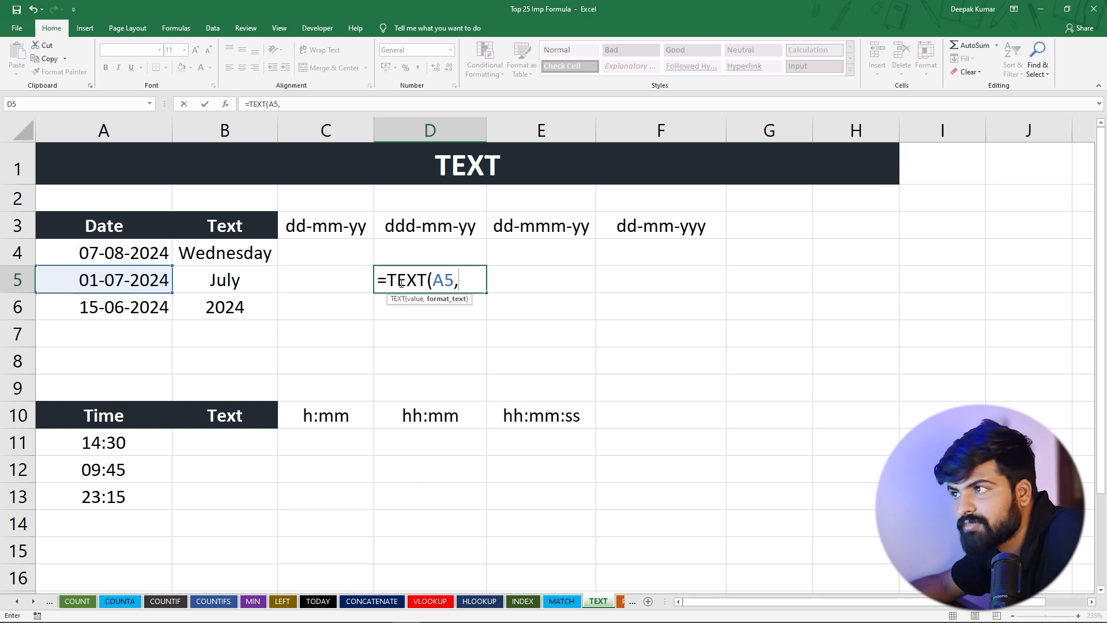
text(")
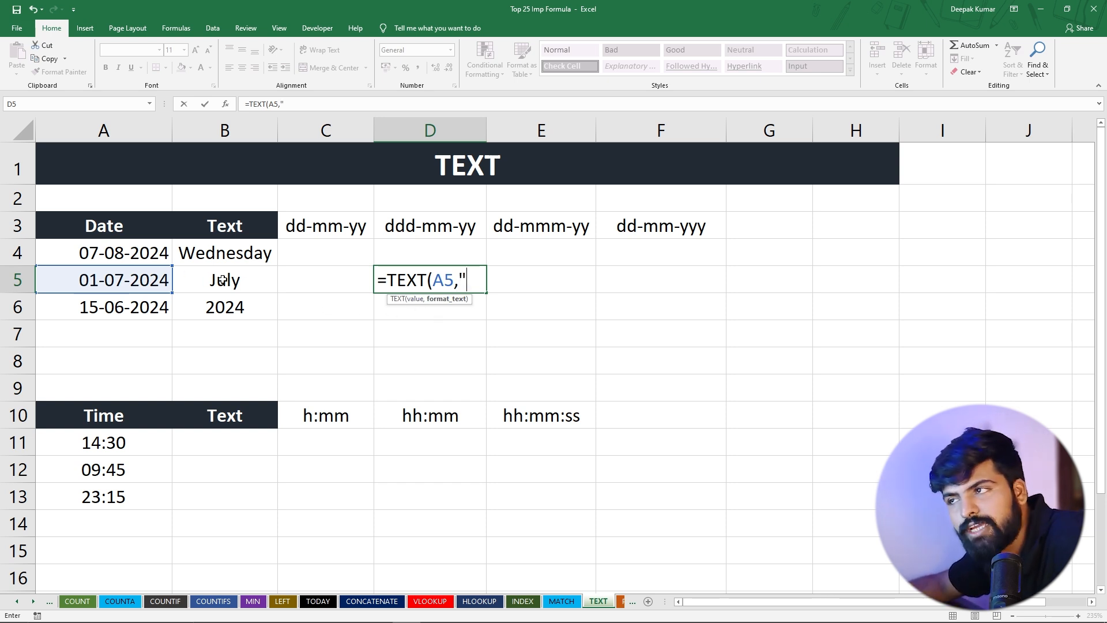
text(DD-)
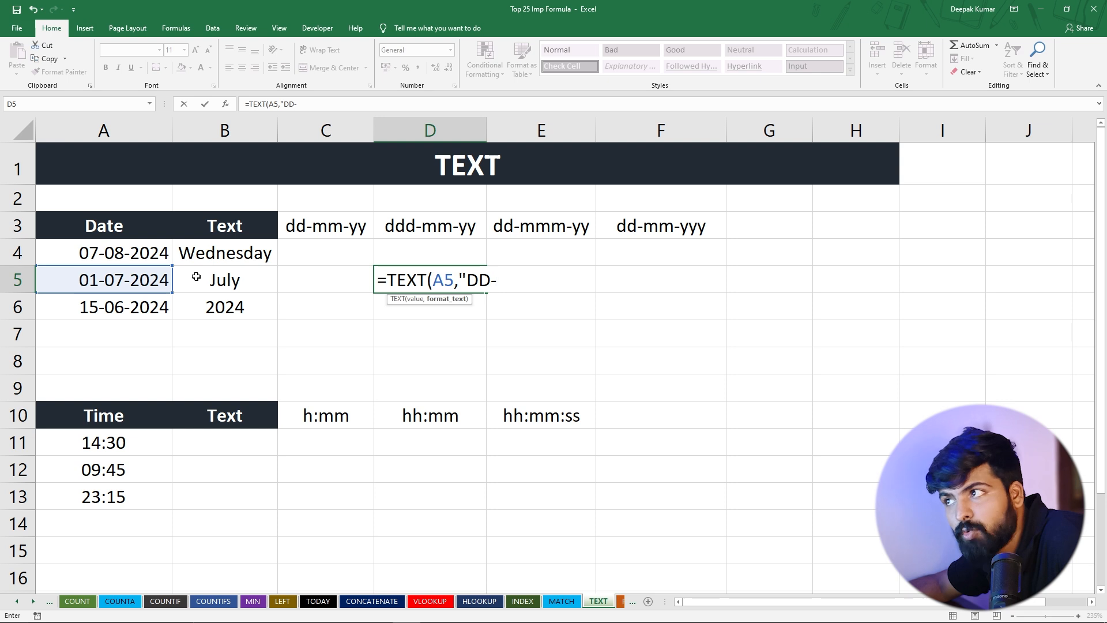
text(MM)
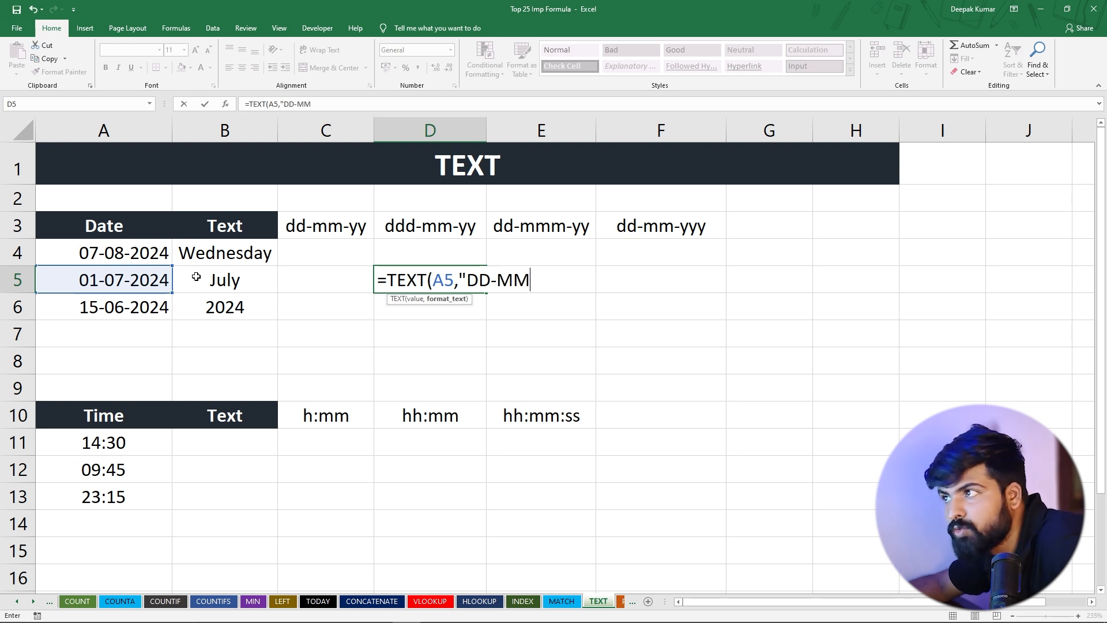
text(MM-YYY)
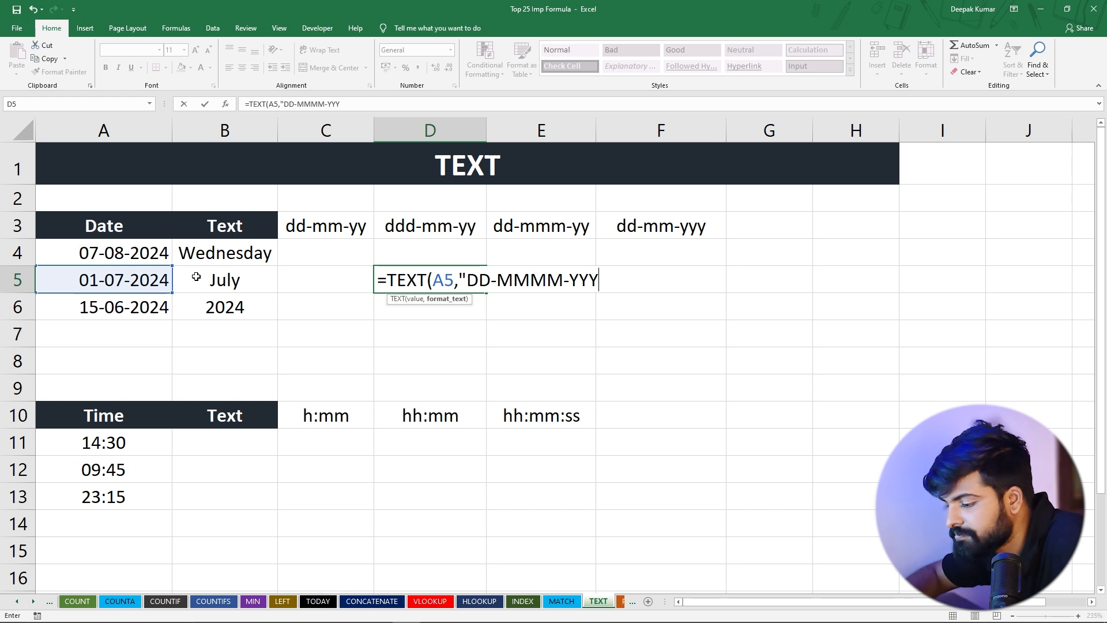
text())
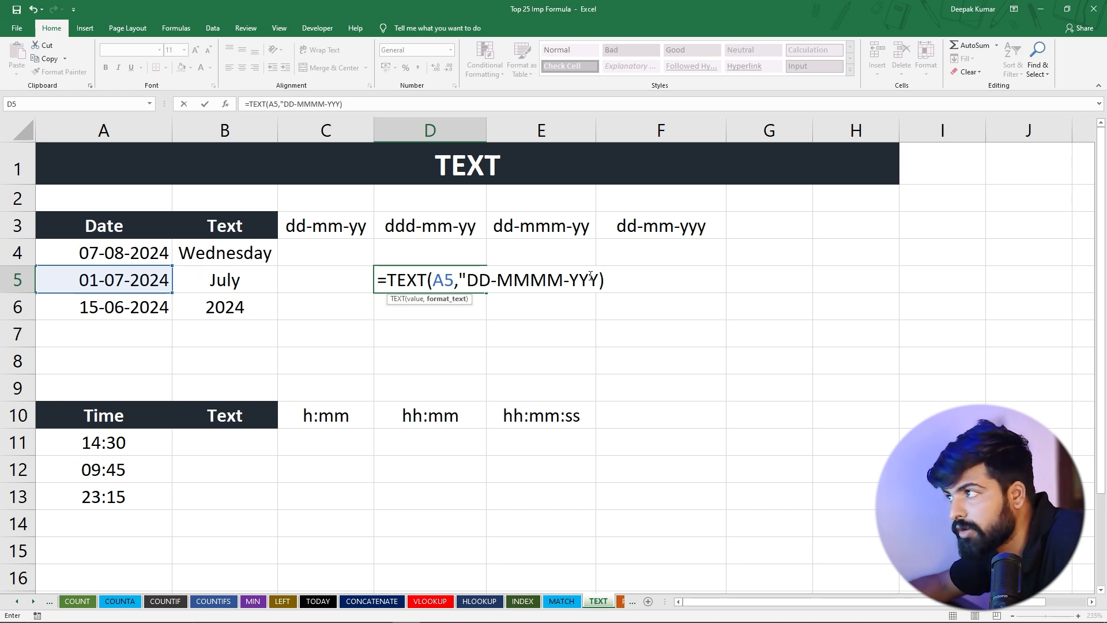
click(598, 280)
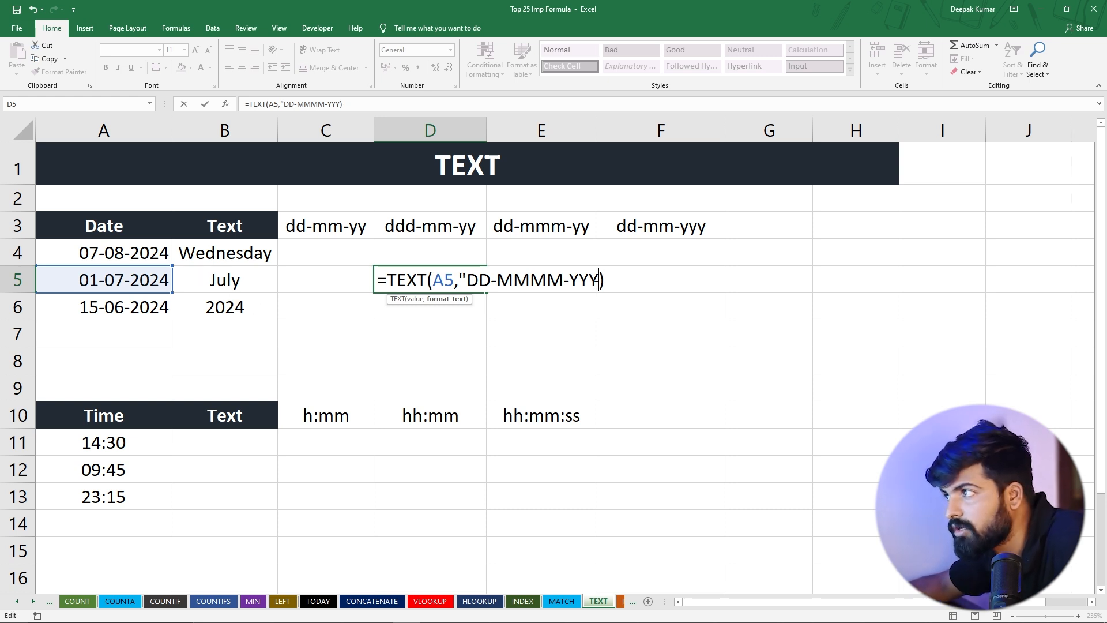
text(")
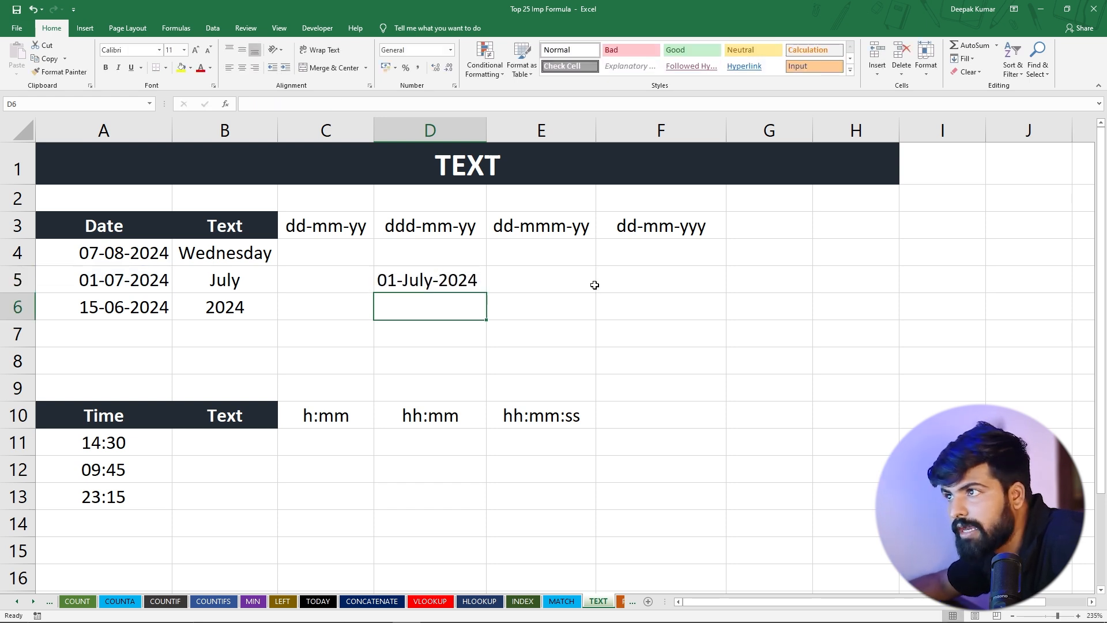
key(Return)
Shorten the year code in the D5 formula to two letters, making it =TEXT(A5,"DD-MMMM-YY")
click(432, 282)
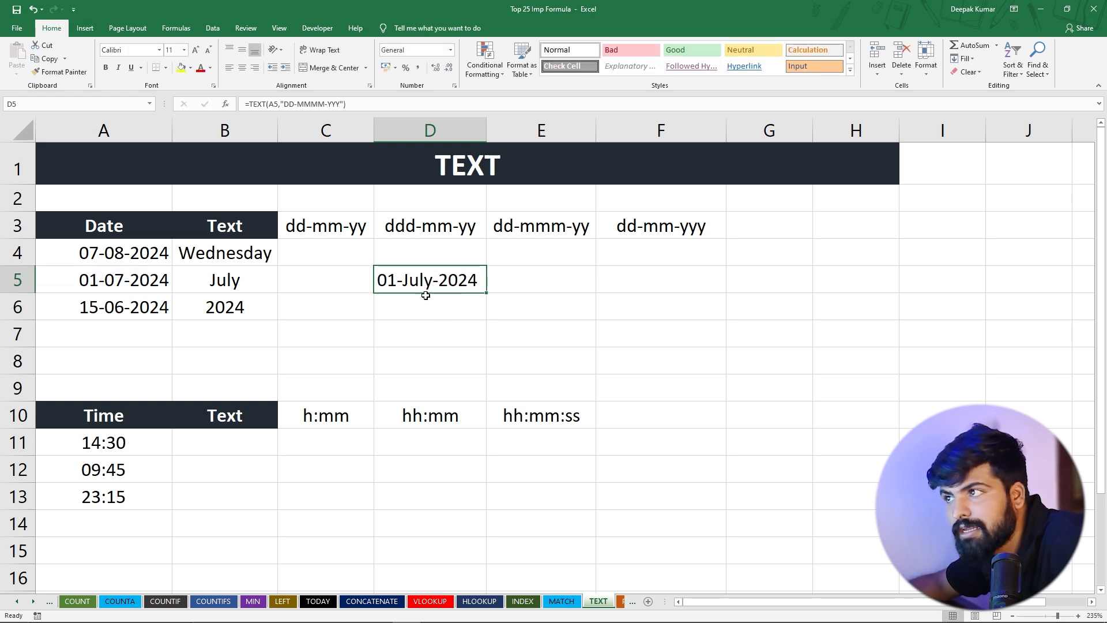
double_click(465, 279)
click(581, 285)
key(Delete)
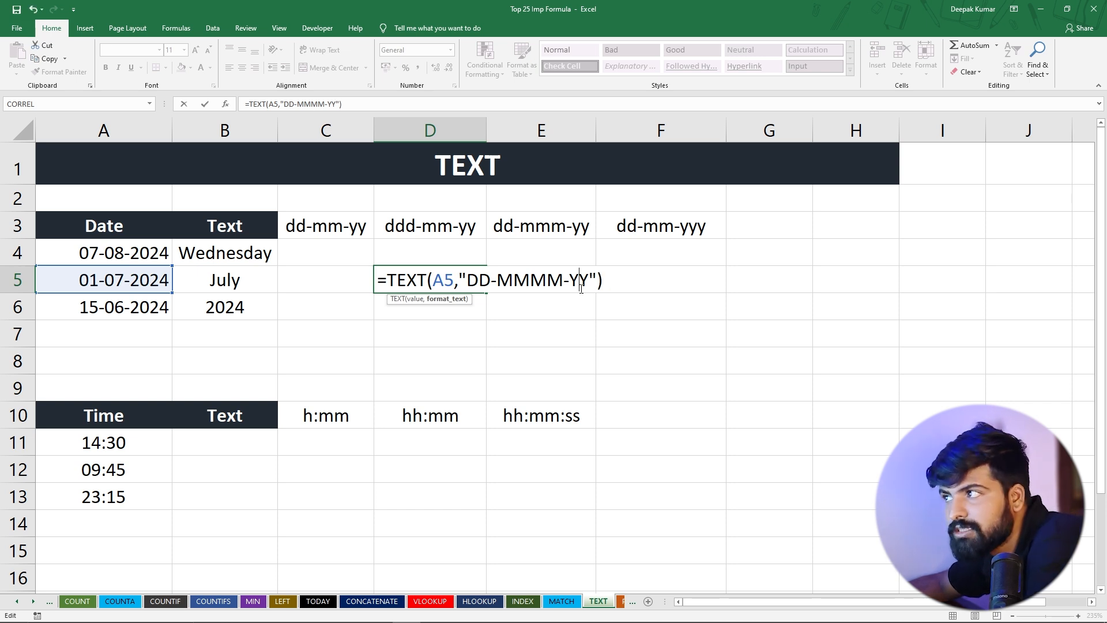
key(Return)
Shorten the month code in the D5 TEXT formula to MM so its format reads "DD-MM-YY"
click(431, 276)
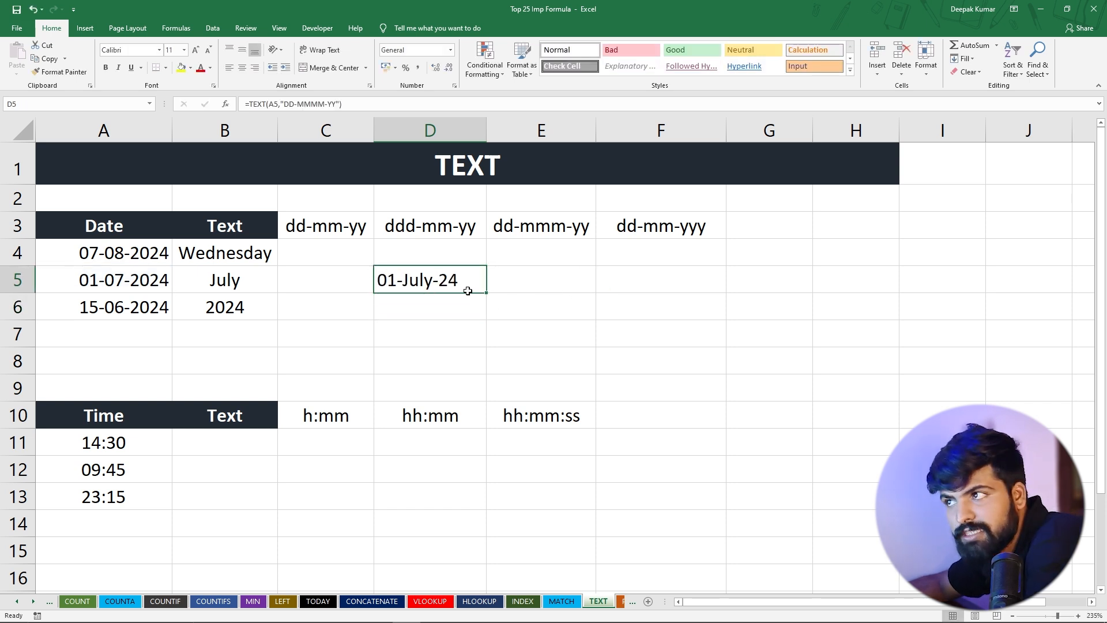
double_click(420, 276)
click(531, 281)
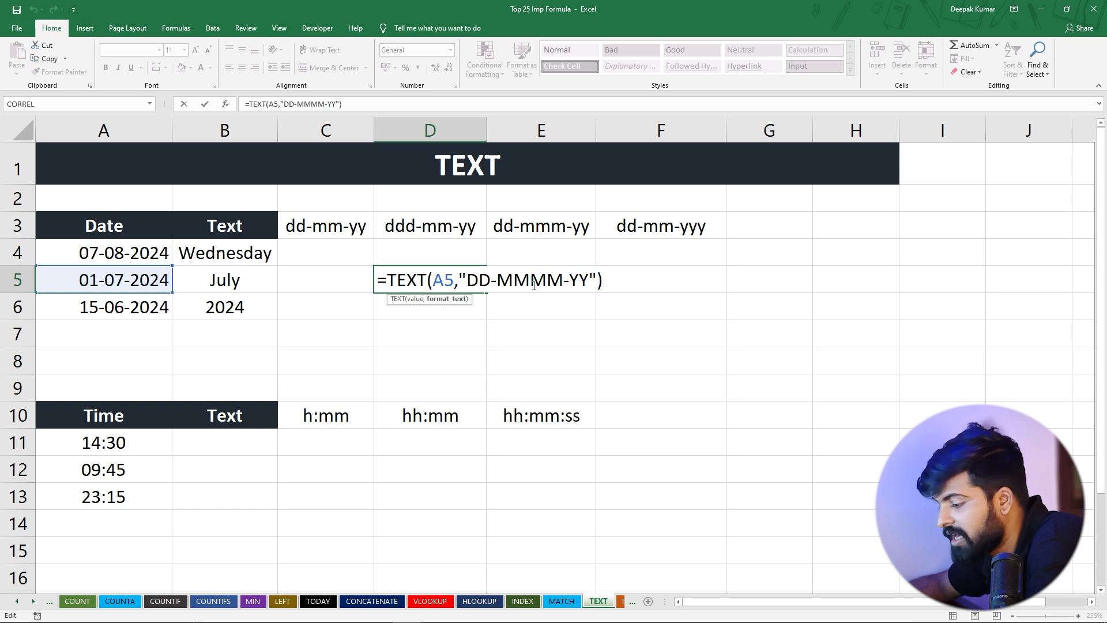
key(Delete)
key(Delete)
key(Return)
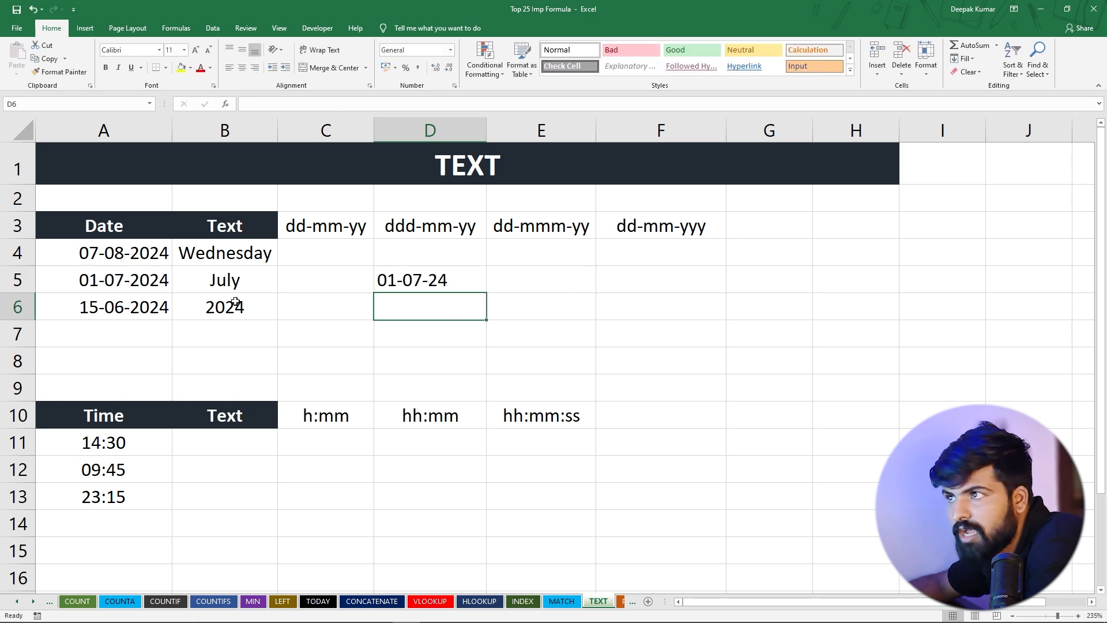
Reduce the day and month codes in D5 to single letters, making the formula =TEXT(A5,"D-M-YY")
click(405, 282)
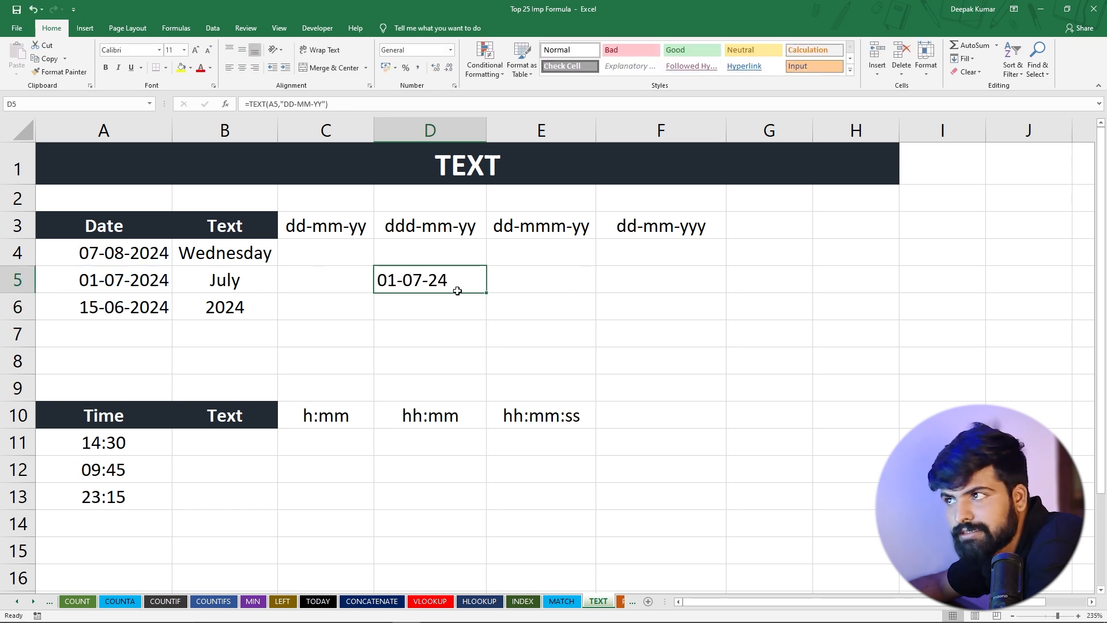
double_click(413, 281)
click(479, 279)
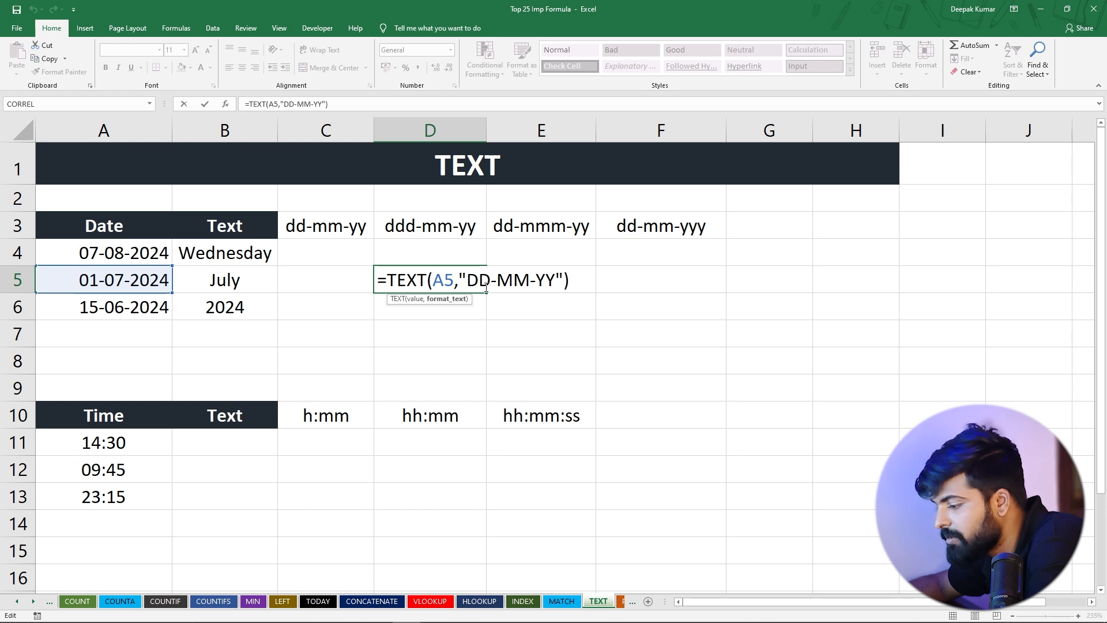
key(Delete)
key(Delete)
key(Return)
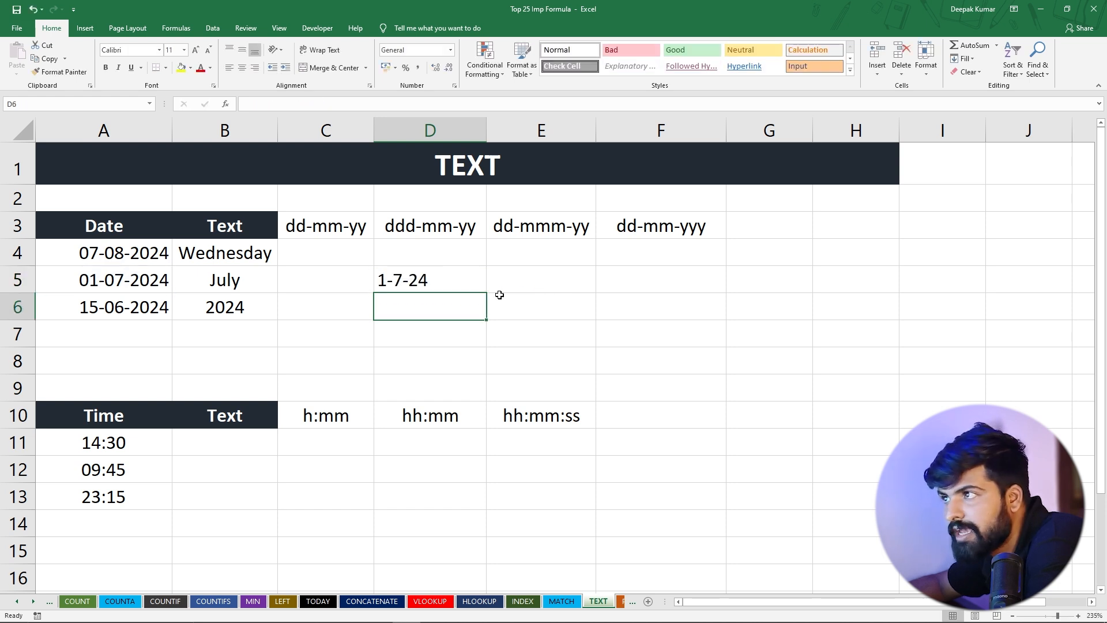
click(459, 273)
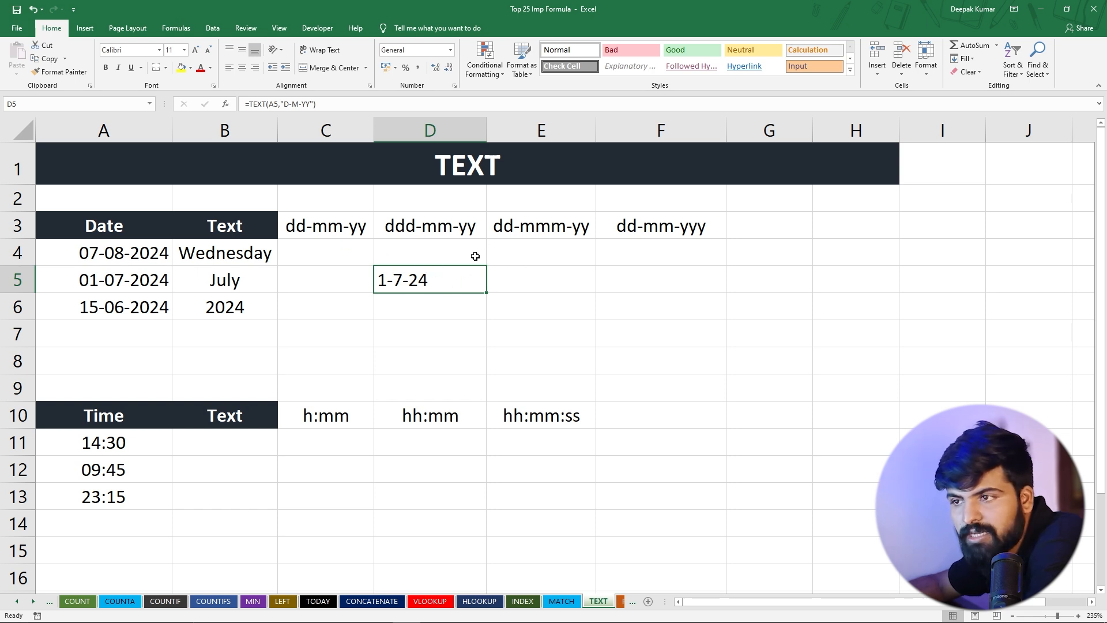
Enter the formula =TEXT(A11,"H:MM") in B11 to format the first time as hours and minutes
drag(115, 442, 125, 501)
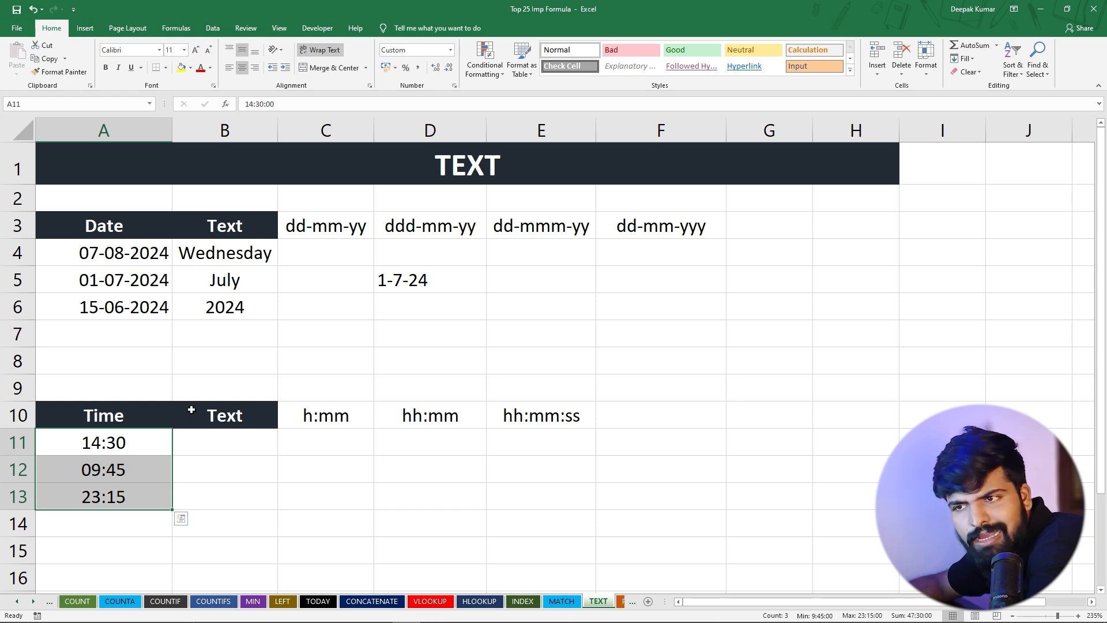
click(217, 441)
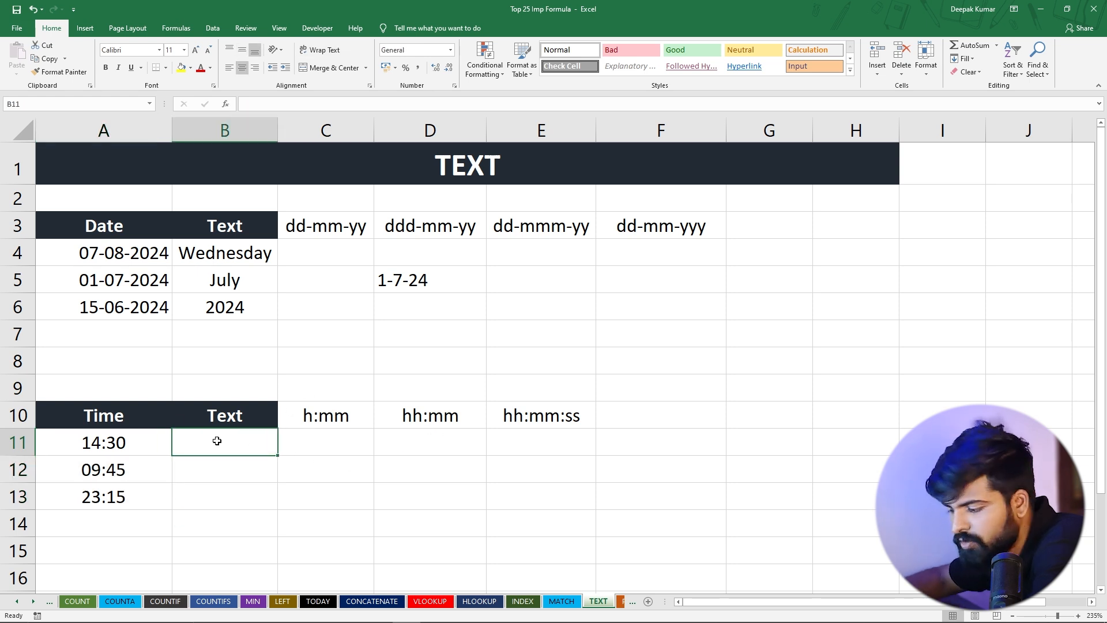
text(=)
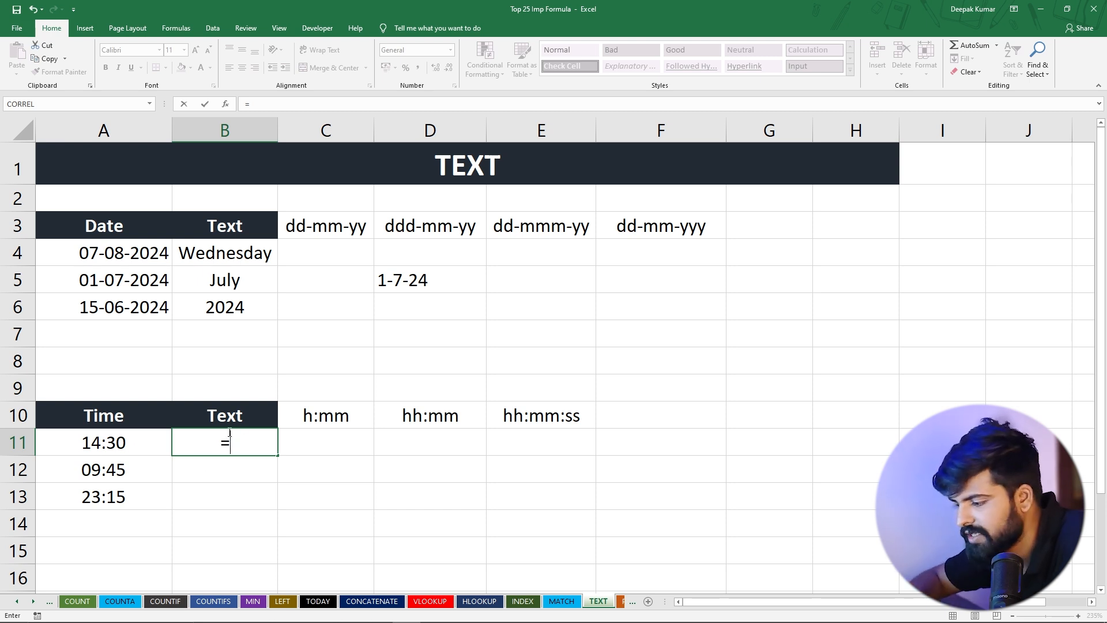
text(TEXT)
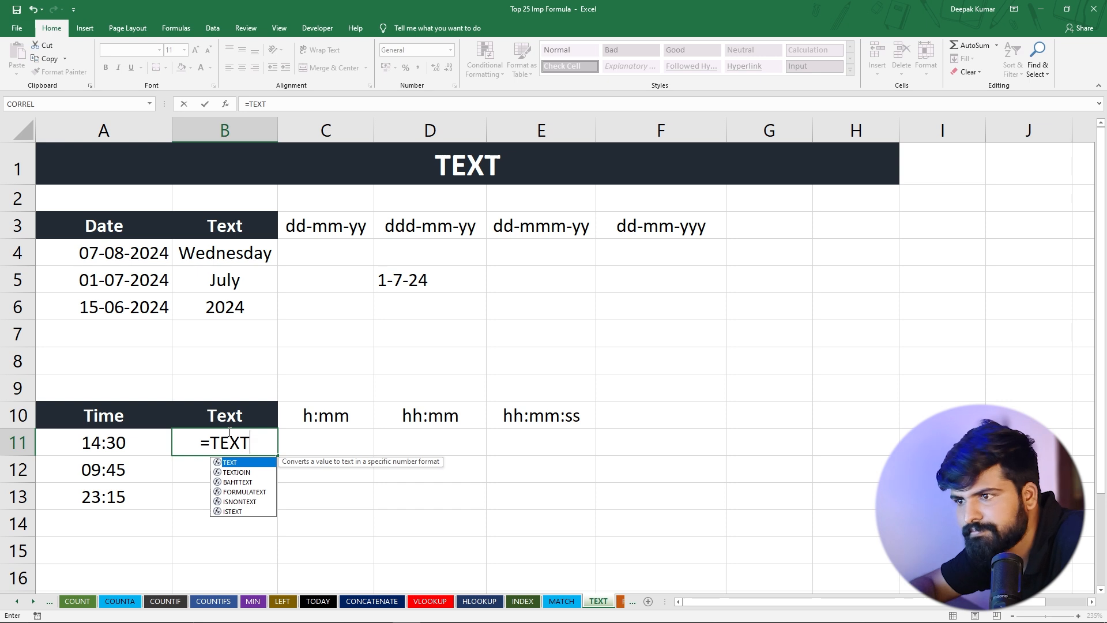
text(()
click(120, 440)
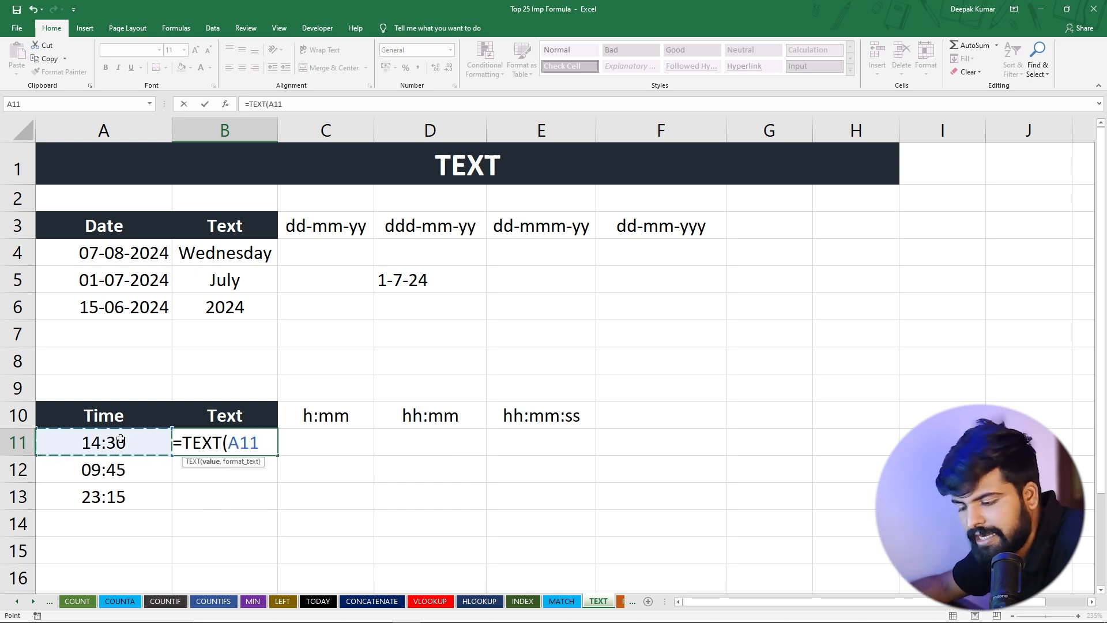
text(,")
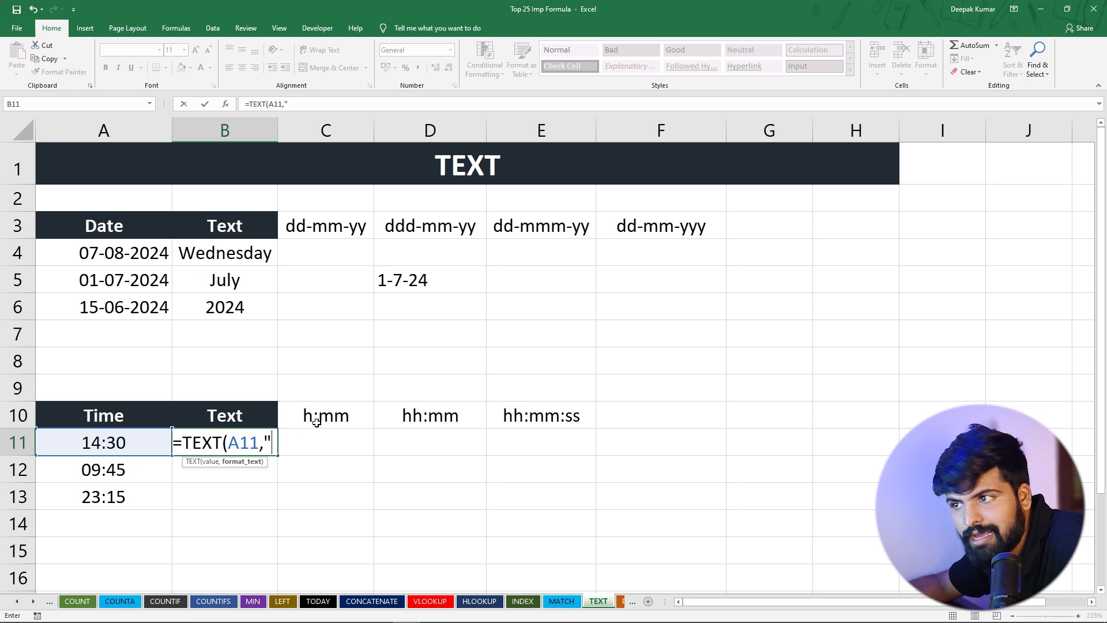
text(H)
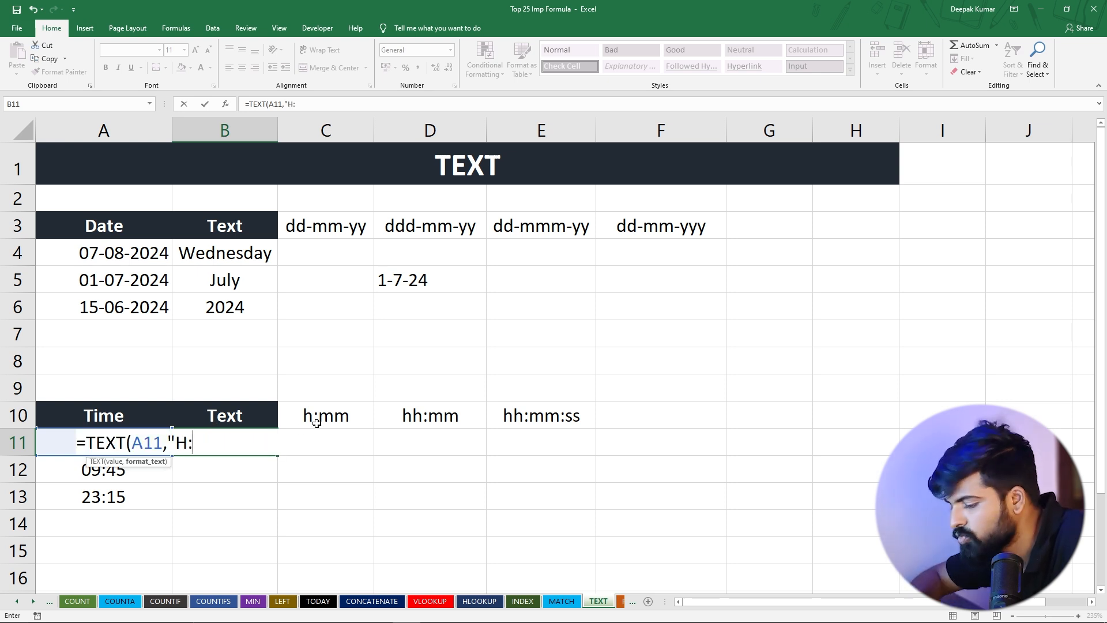
text(:MM"))
key(Return)
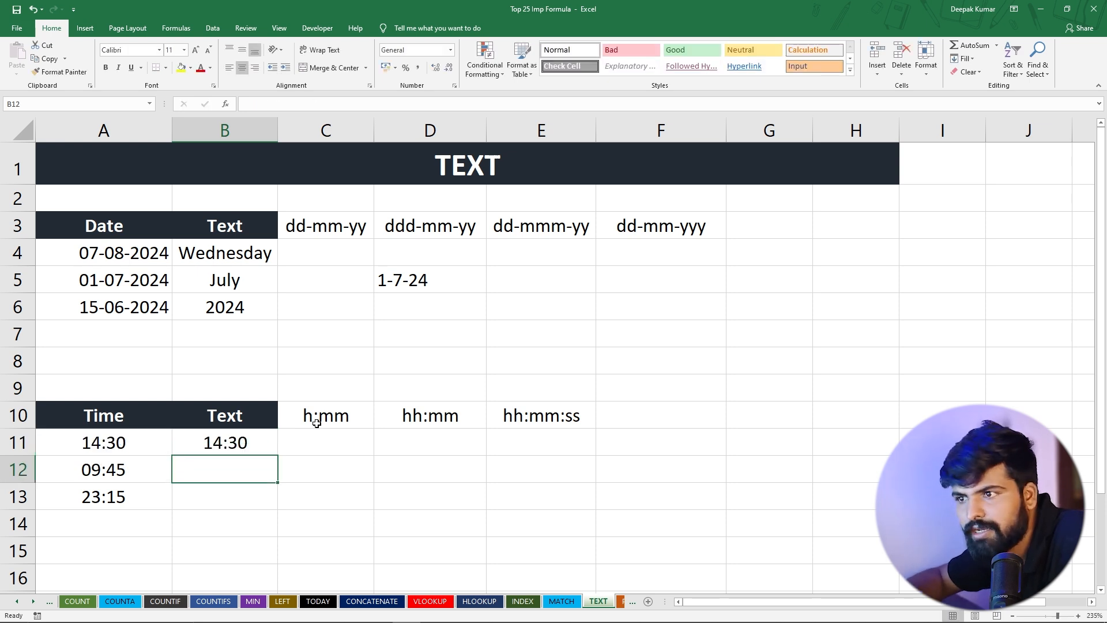
Add a second hour letter to the format code of the TEXT formula in B11, making it "Hh:MM"
click(230, 441)
double_click(181, 442)
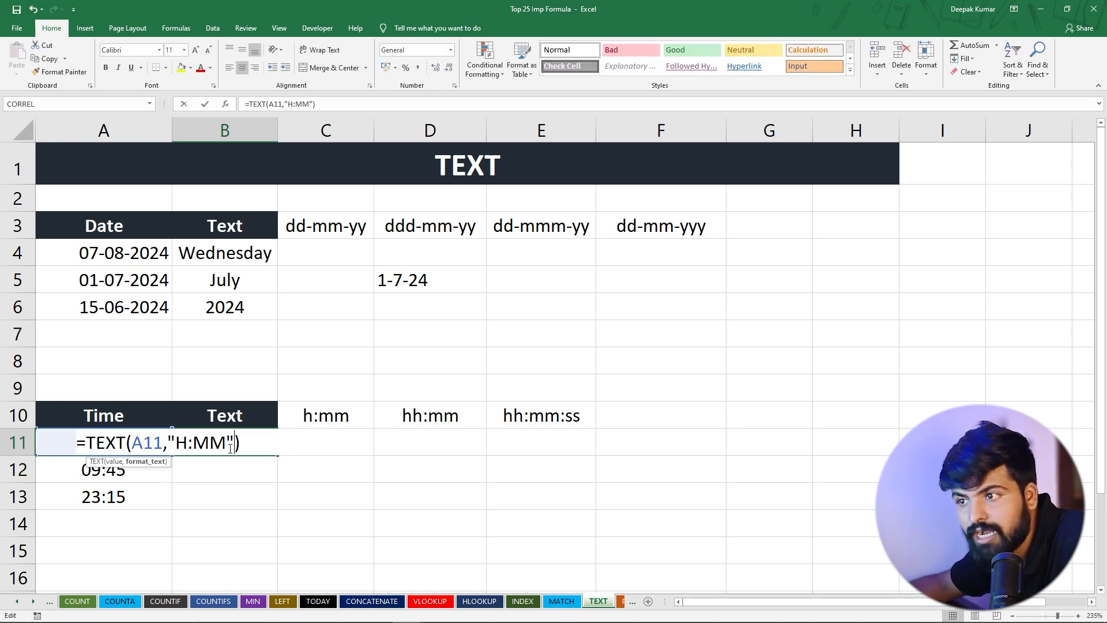
click(189, 447)
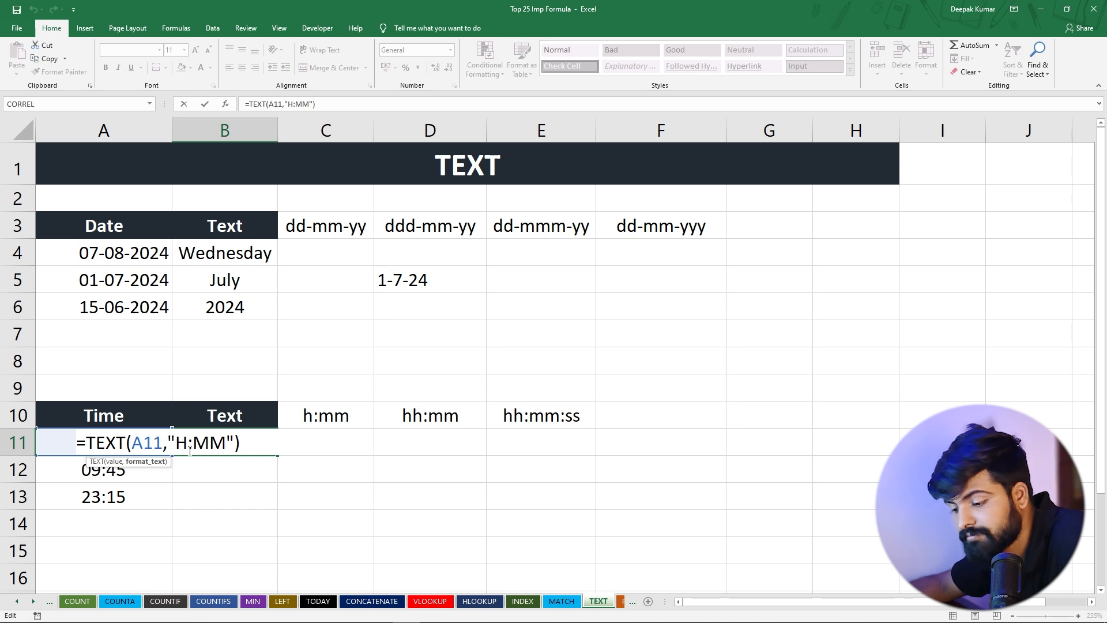
text(h)
key(Return)
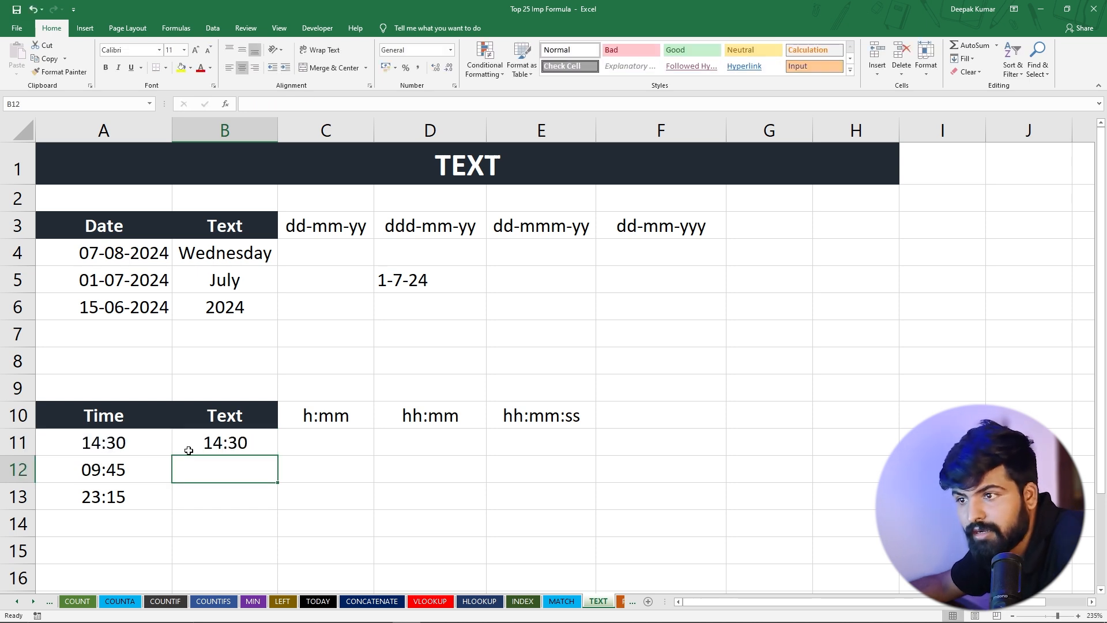
Extend the hour code in B11 to three letters, making the formula =TEXT(A11,"Hhh:MM")
click(189, 450)
double_click(190, 445)
click(189, 443)
text(hh:MM"))
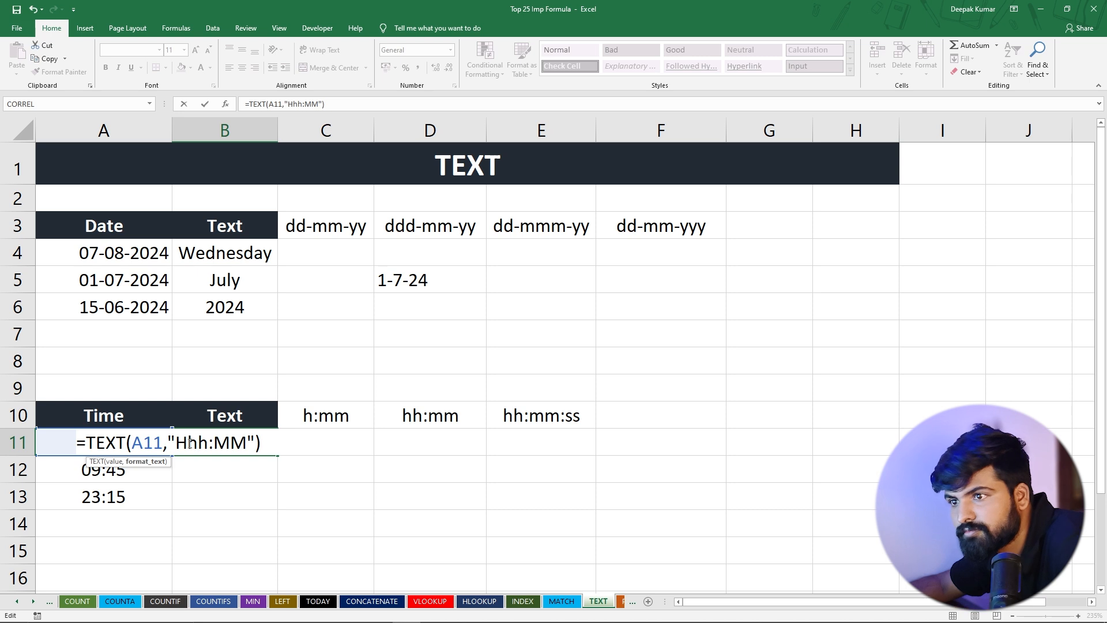
key(Return)
click(203, 440)
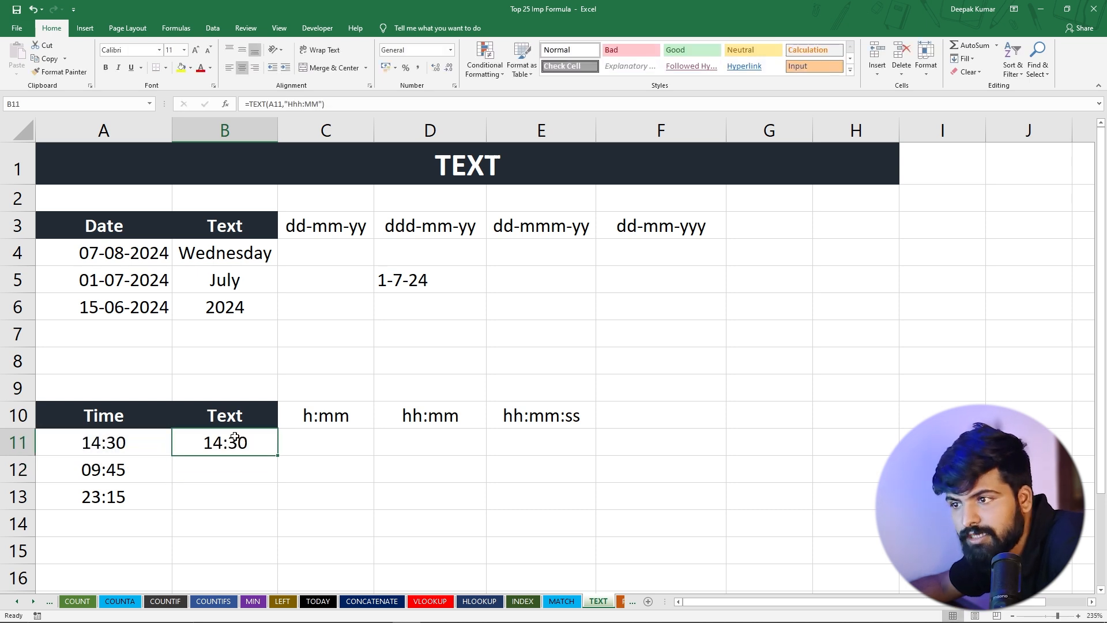
key(Return)
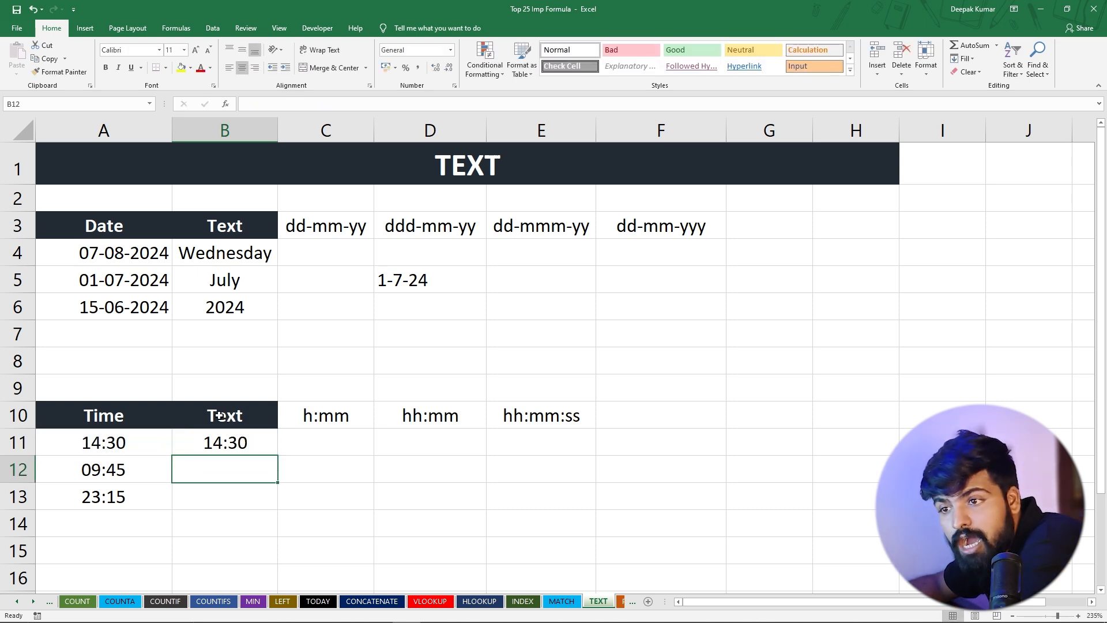
click(206, 445)
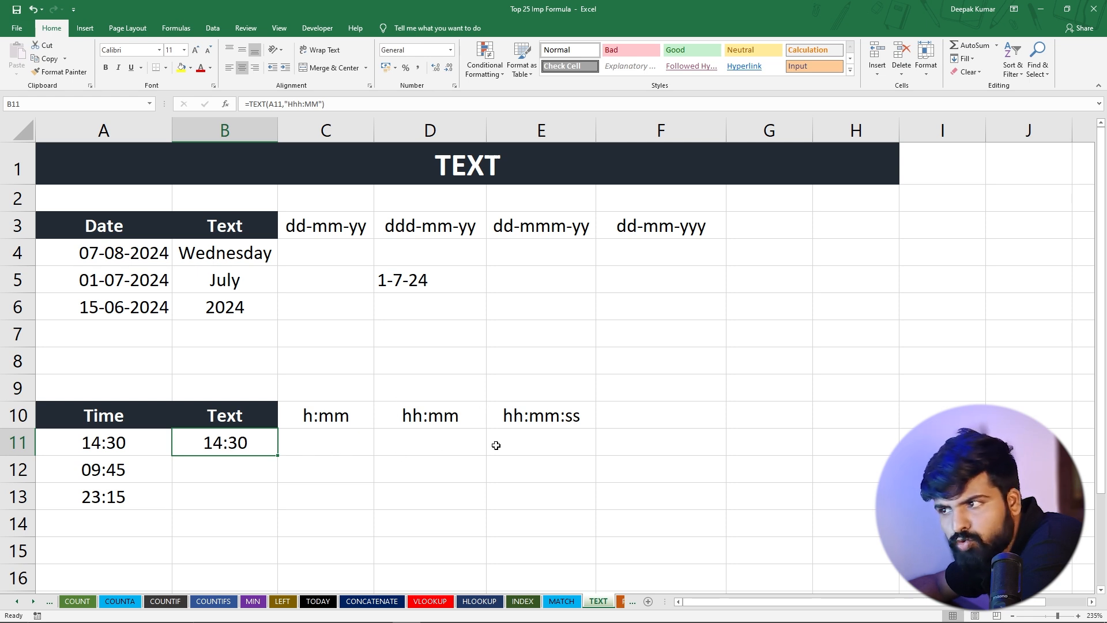
Enter the formula =TEXT(A11,"hh:mm:ss") in E11 to format the first time as hours, minutes and seconds
click(532, 441)
text(=)
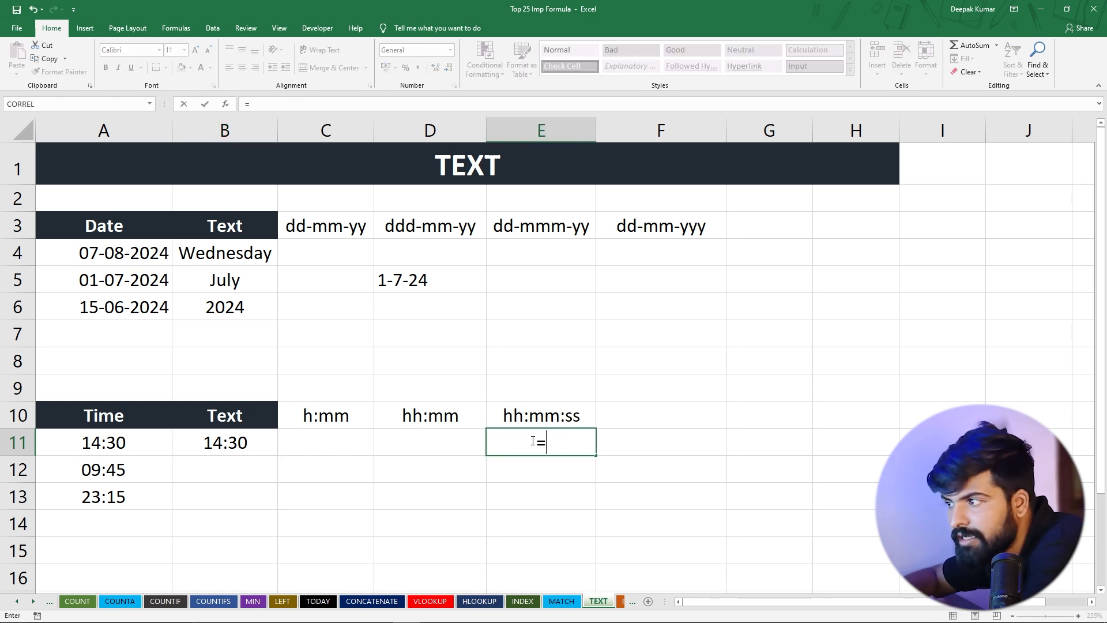
text(text)
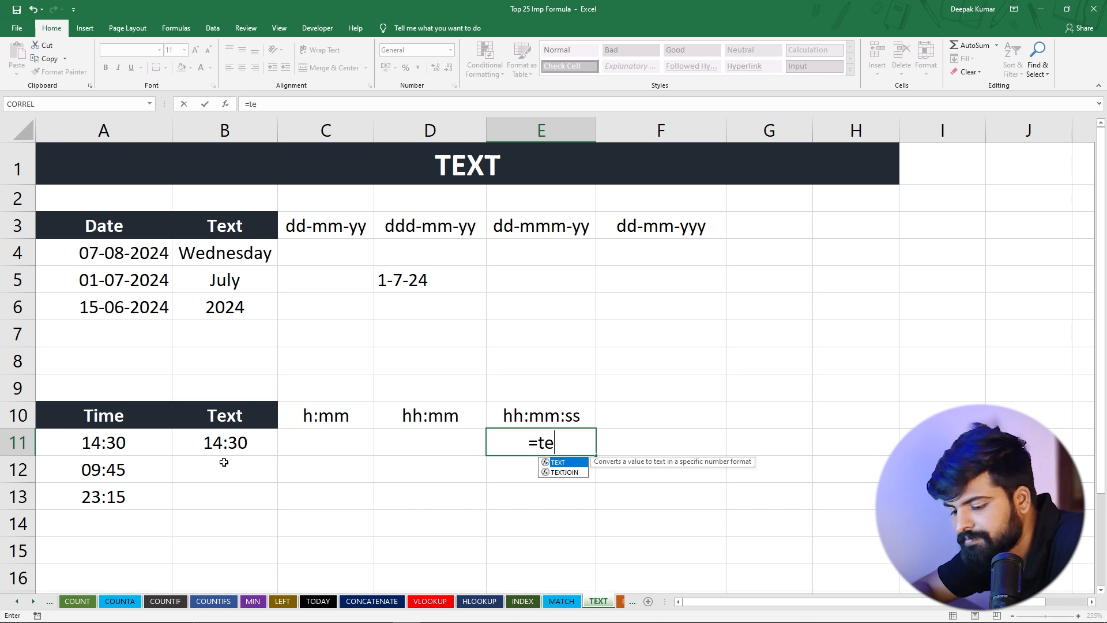
key(Tab)
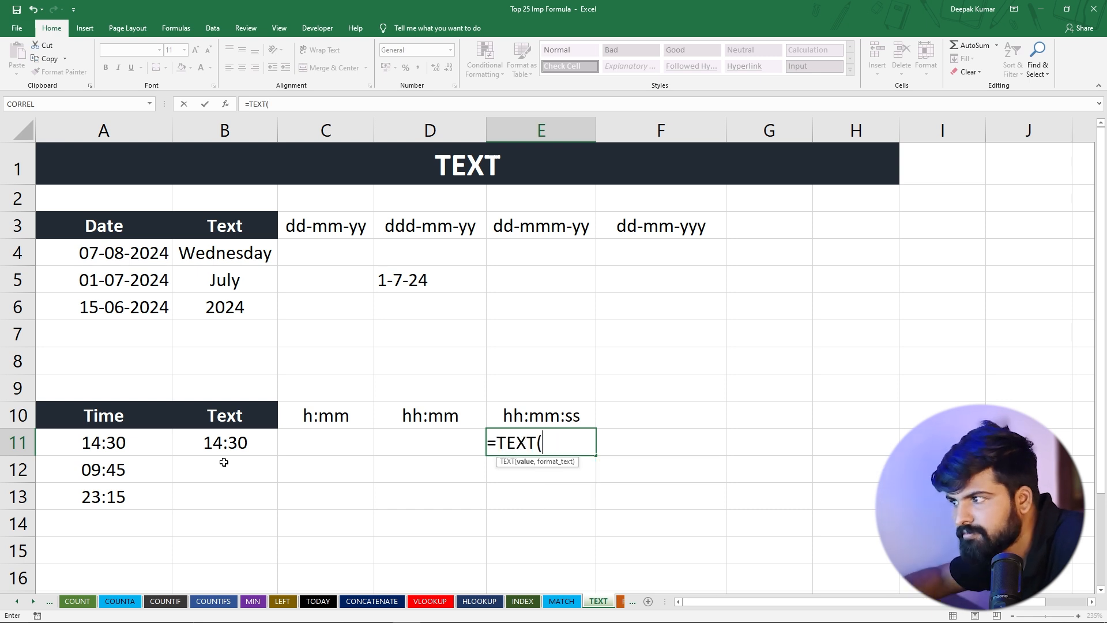
click(119, 443)
text(,")
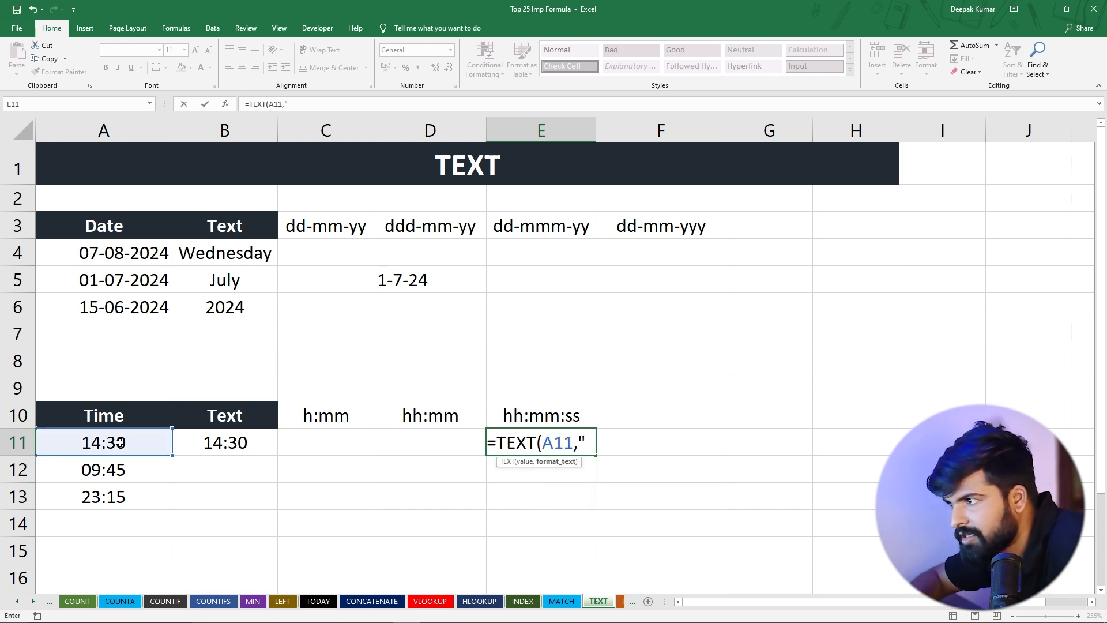
text(hh;MM)
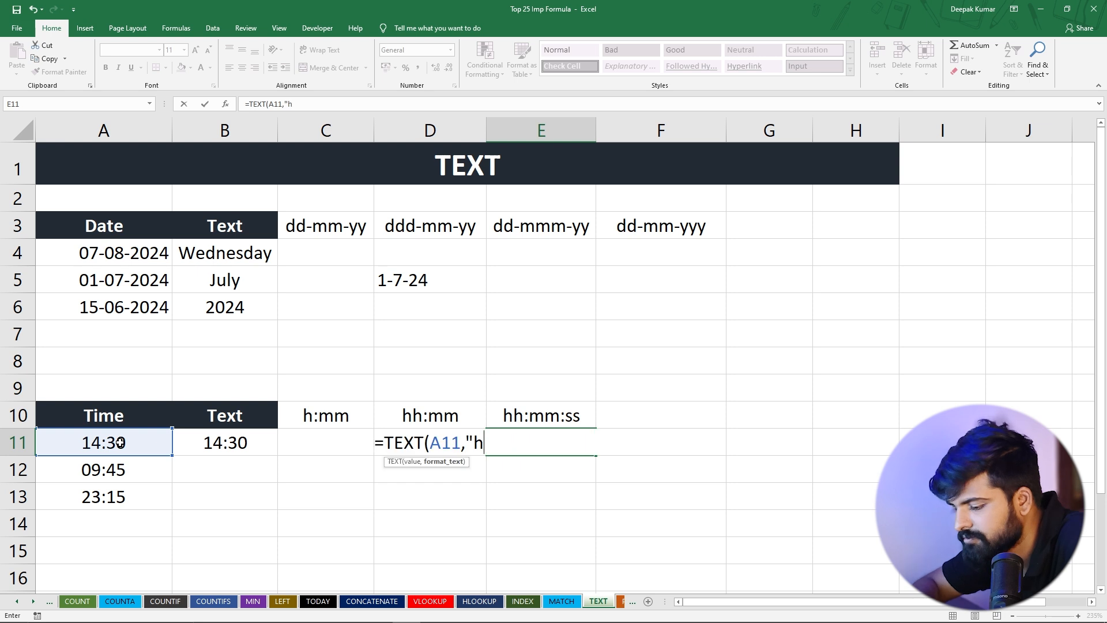
key(BackSpace)
key(BackSpace)
key(BackSpace)
text(:)
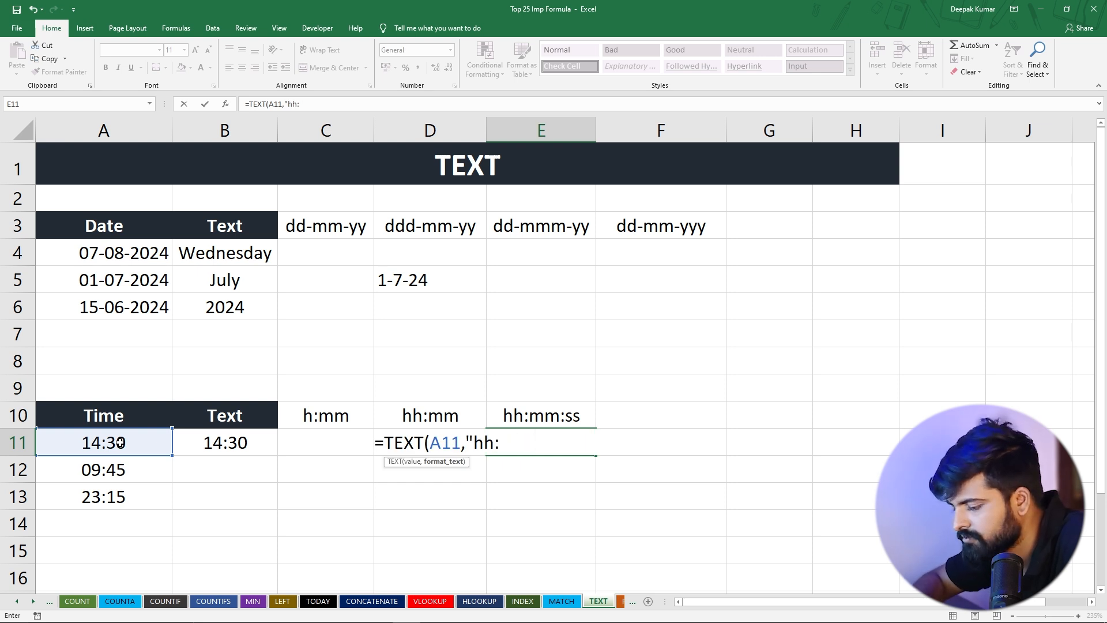
text(mm:ss"))
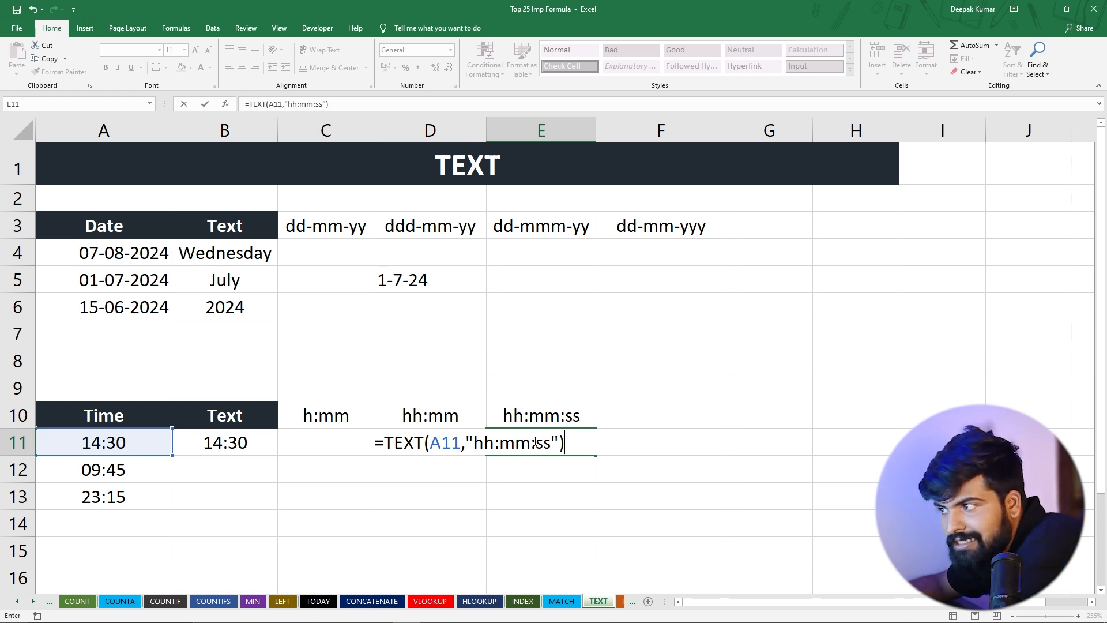
key(Return)
key(Up)
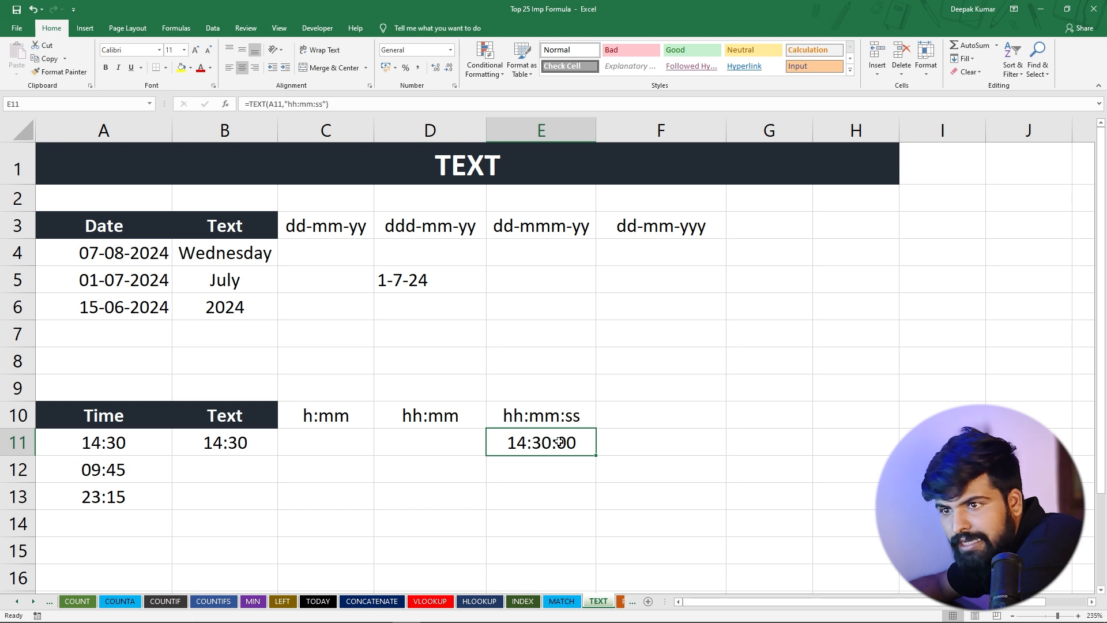
Remove the minutes and seconds codes from the E11 formula, leaving =TEXT(A11,"hh")
double_click(527, 442)
drag(496, 445, 552, 448)
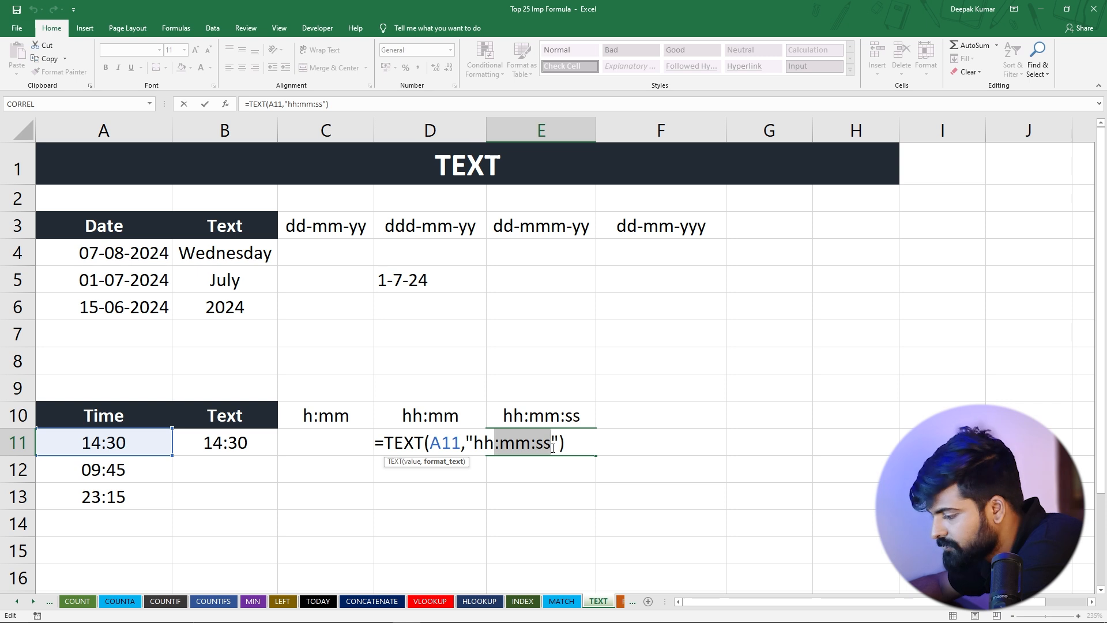
key(BackSpace)
key(Return)
click(552, 447)
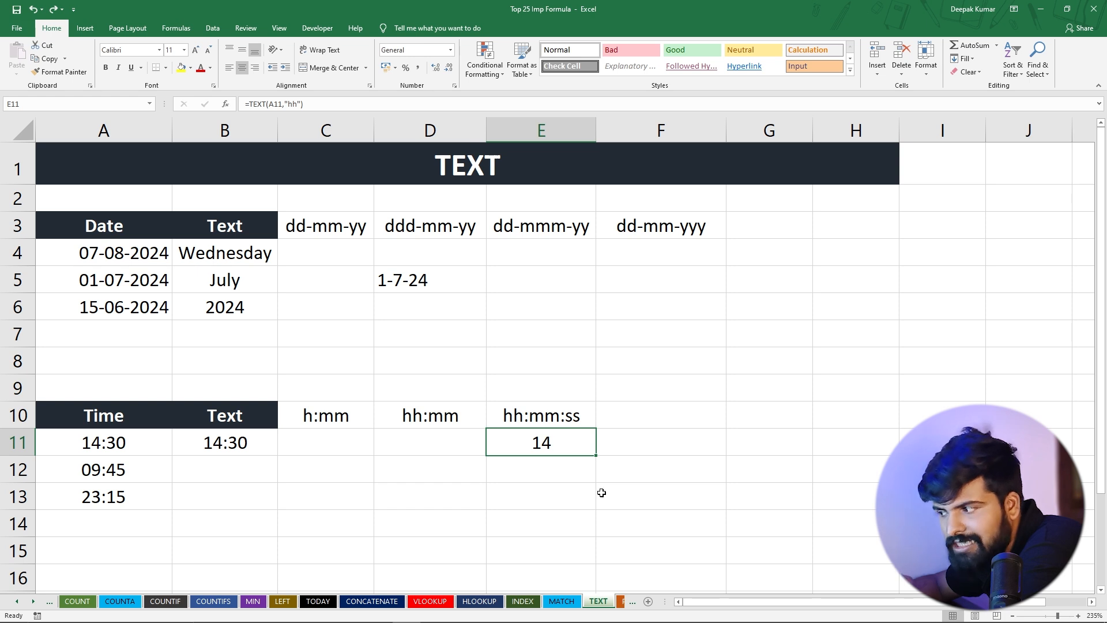
Switch to the PMT sheet and go through the name, principal, annual interest rate and tenure in row 5
click(622, 601)
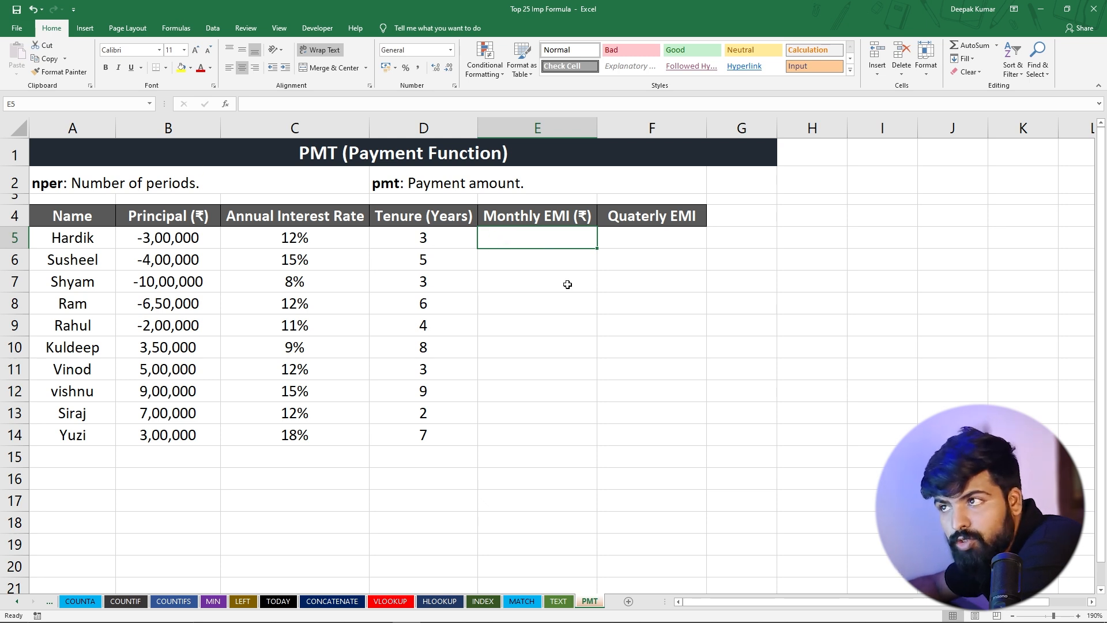
click(69, 237)
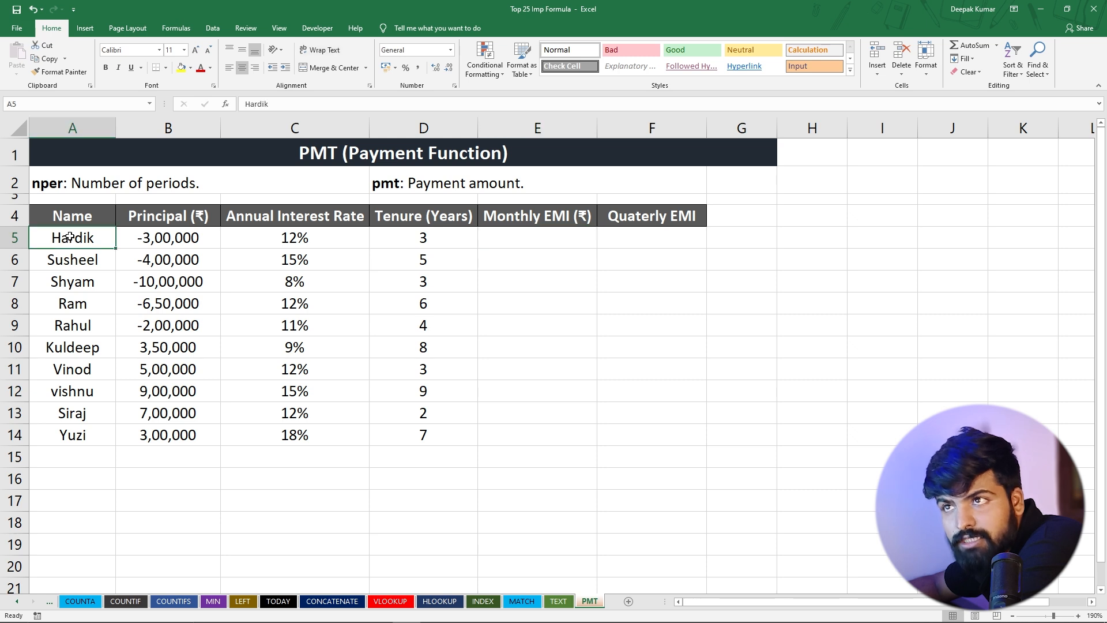
click(173, 232)
click(278, 236)
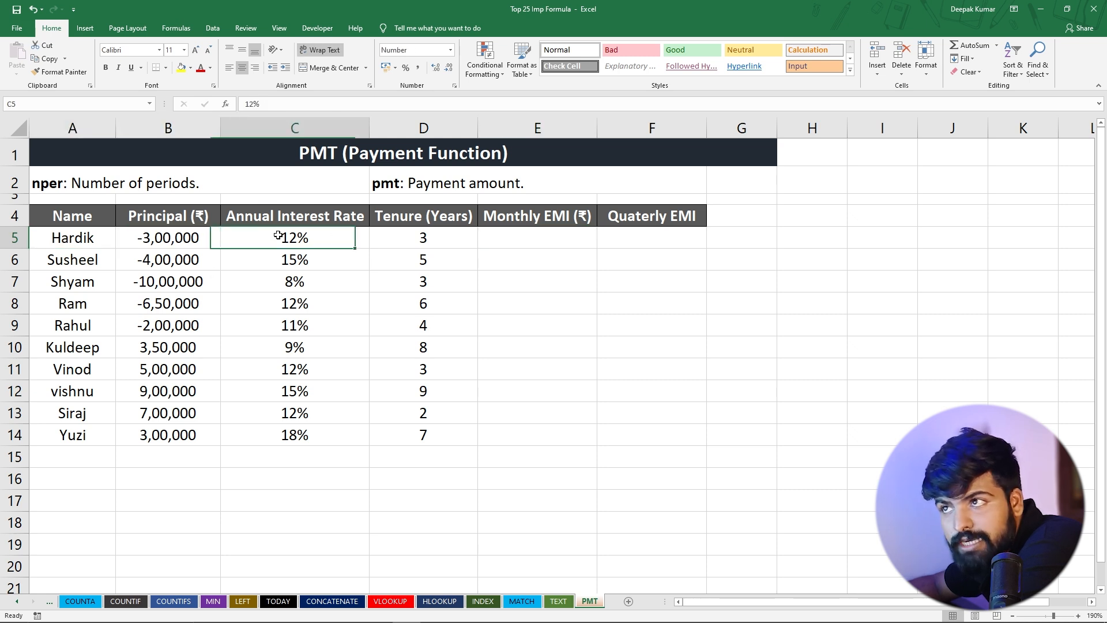
click(429, 237)
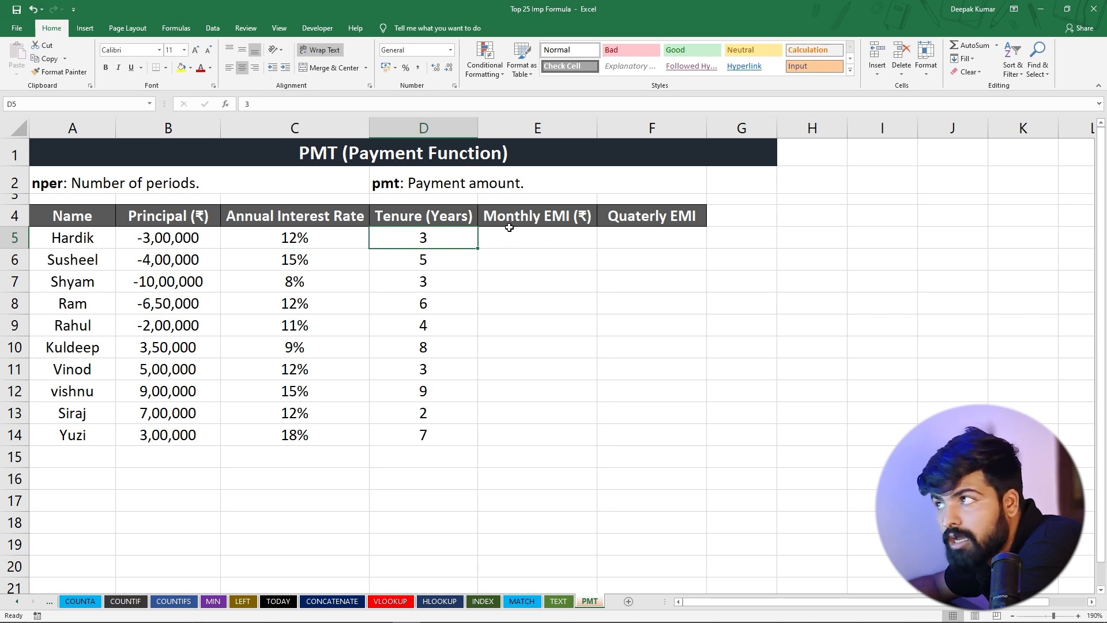
Enter the formula =PMT(C5/12,D5*12,B5) in E5 to calculate the monthly EMI for the first loan
click(531, 237)
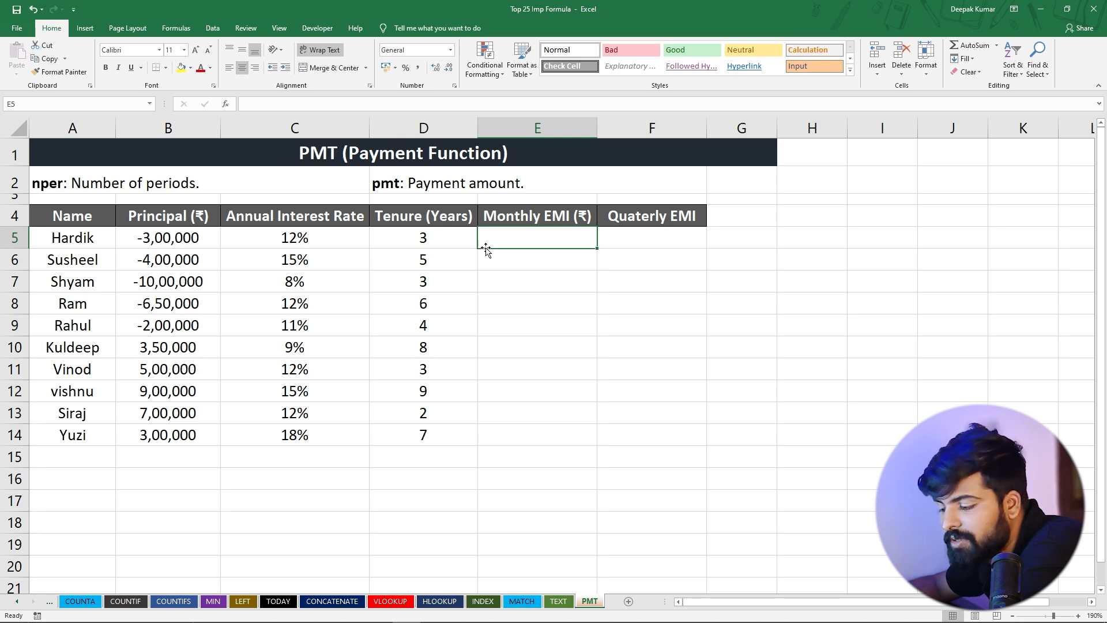
text(=)
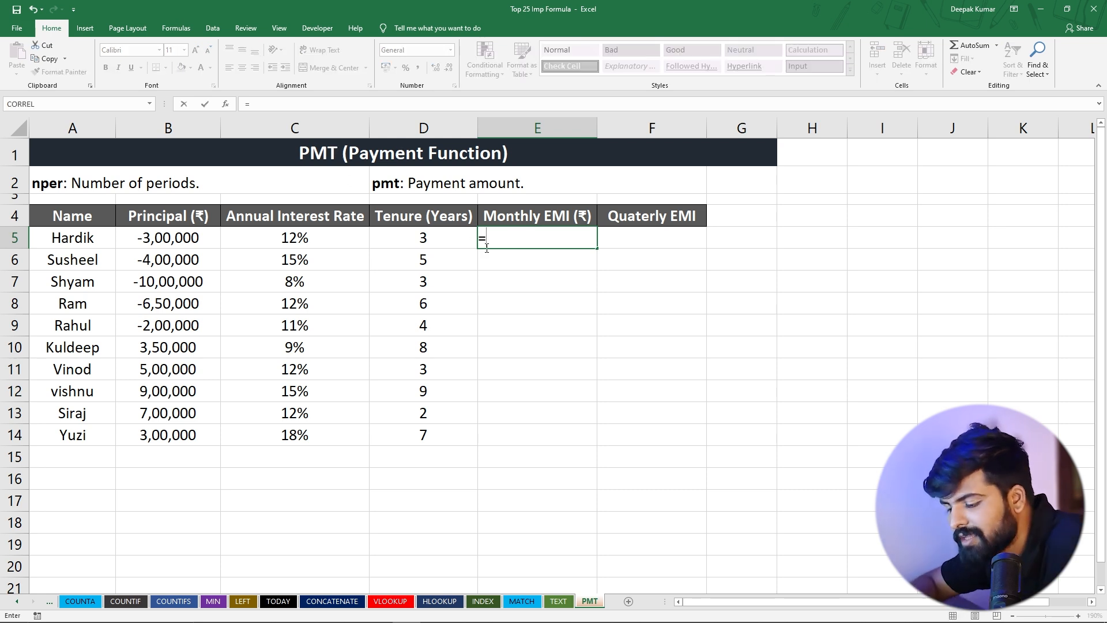
text(Pmt)
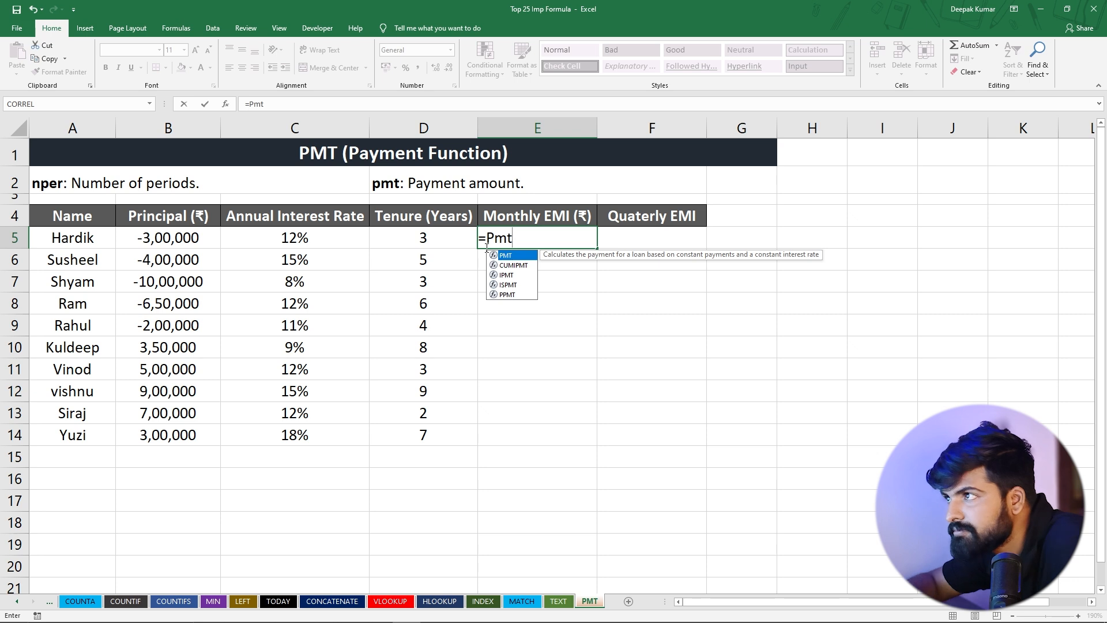
key(Tab)
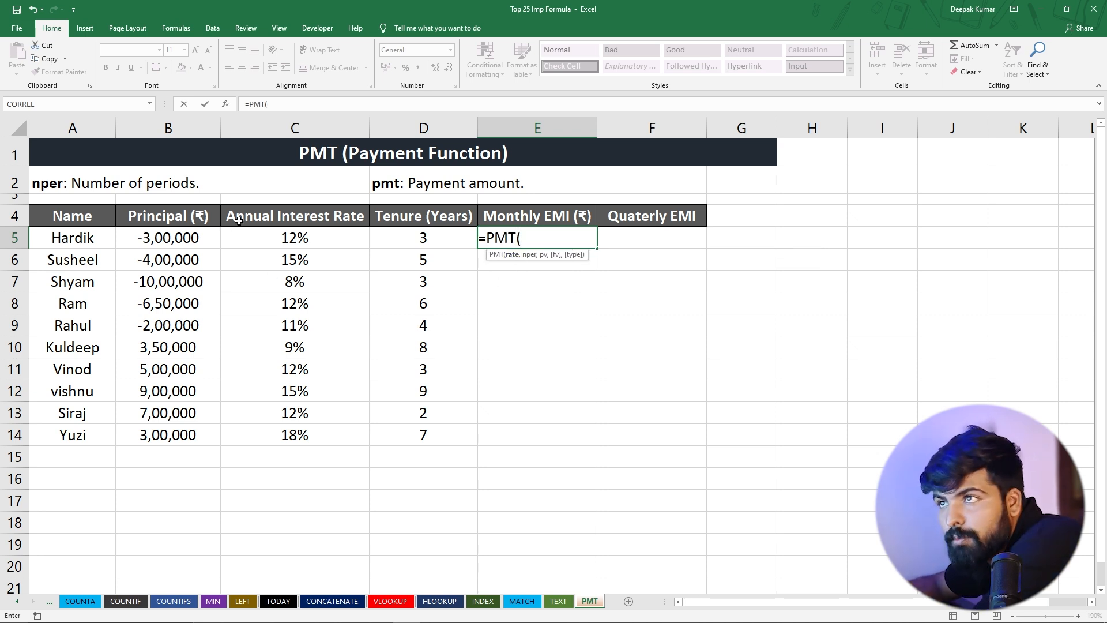
click(275, 236)
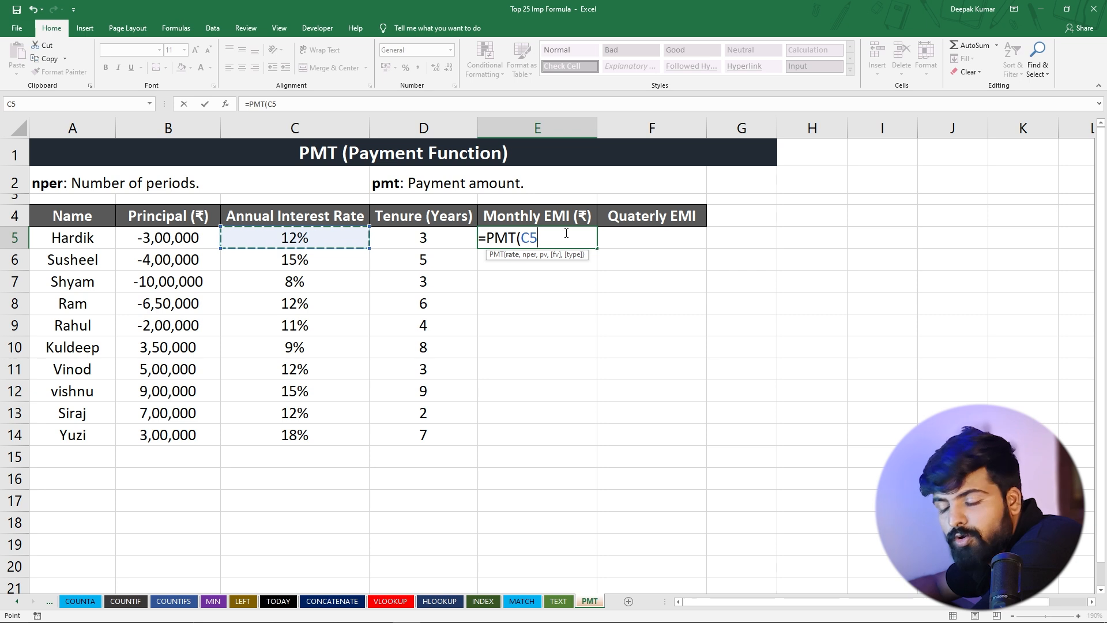
text(/12)
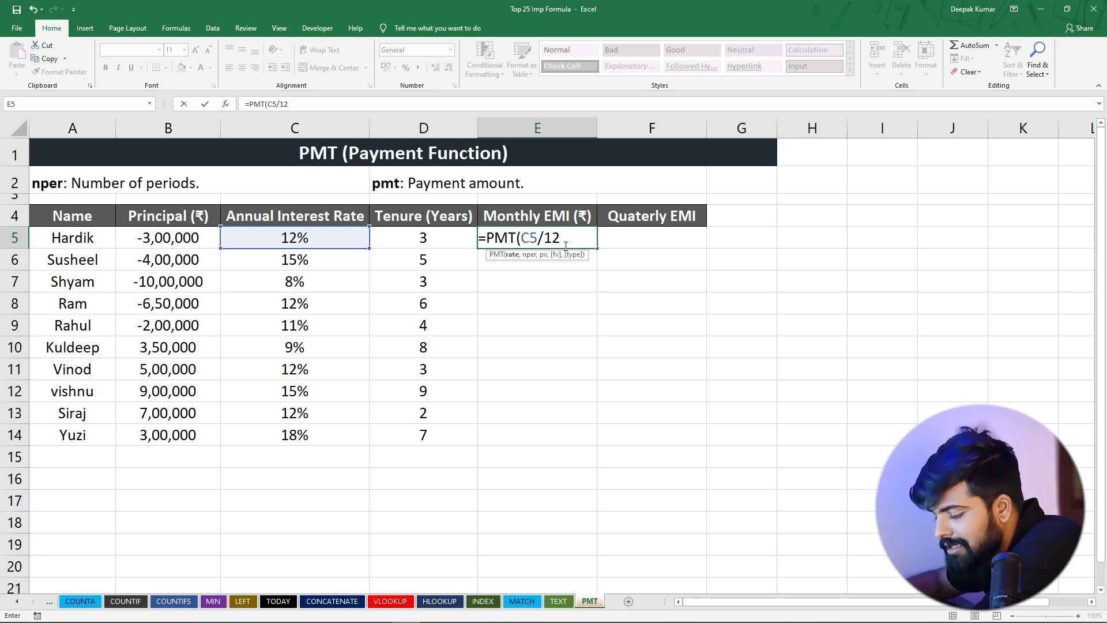
text(,)
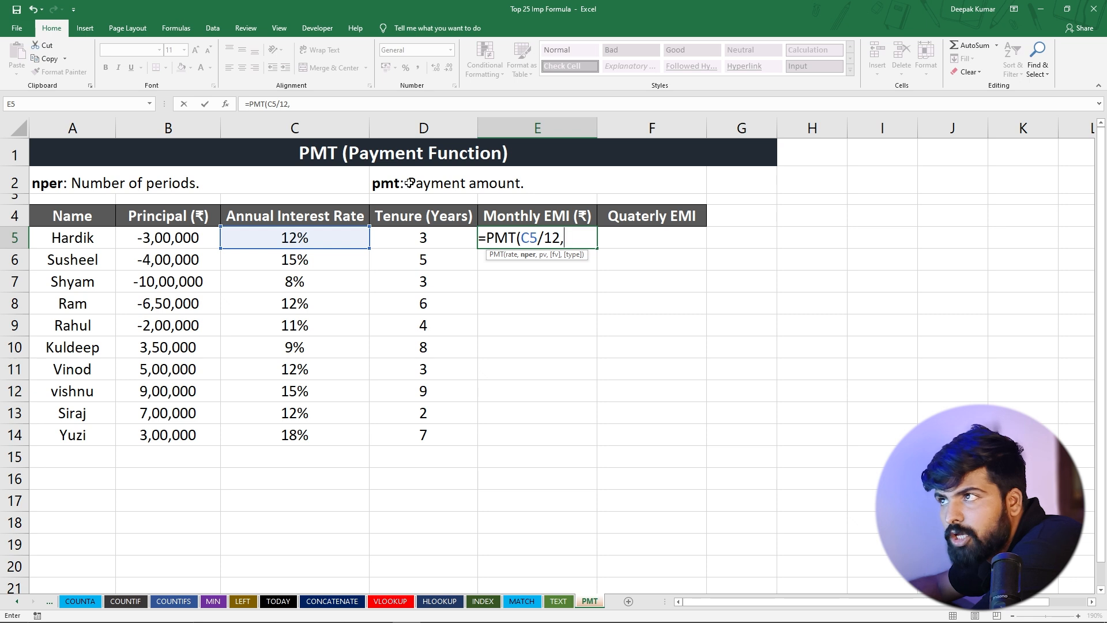
click(408, 234)
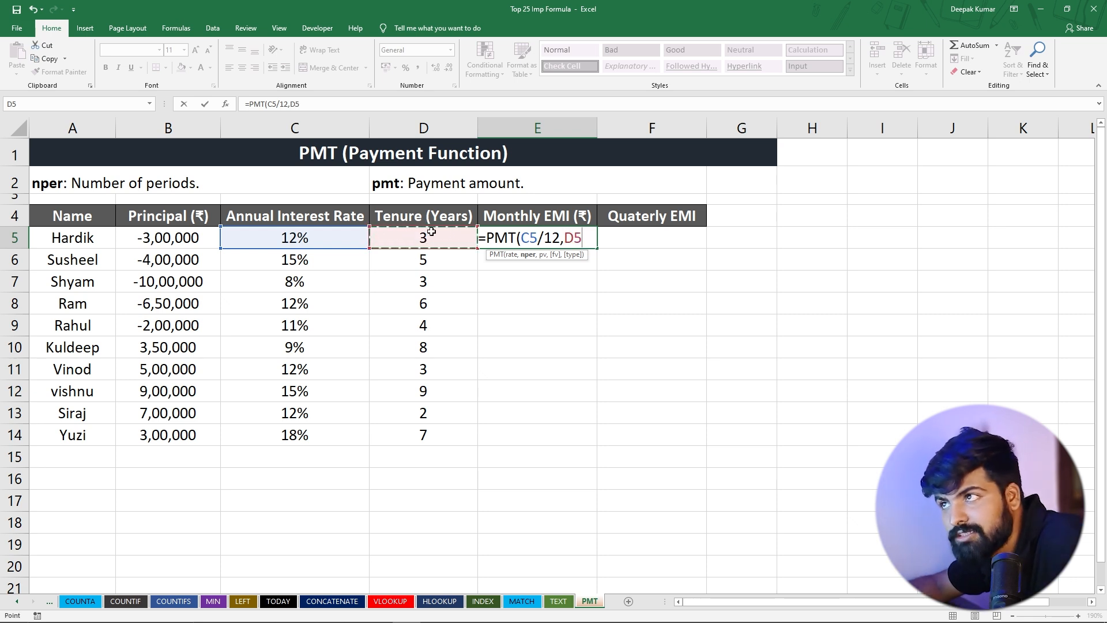
text(*12)
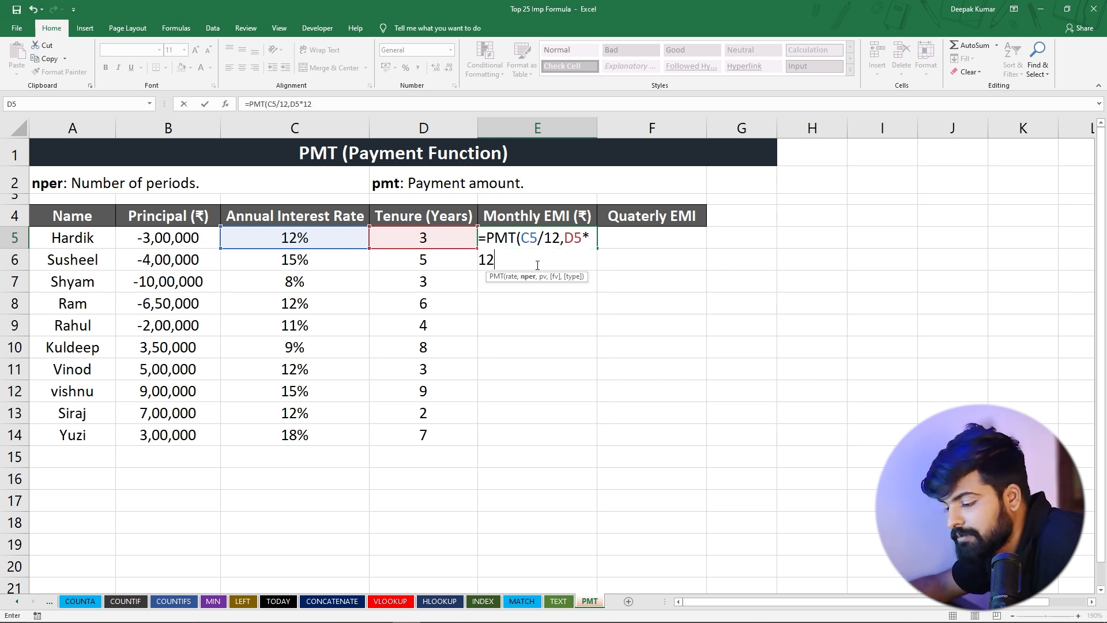
text(,)
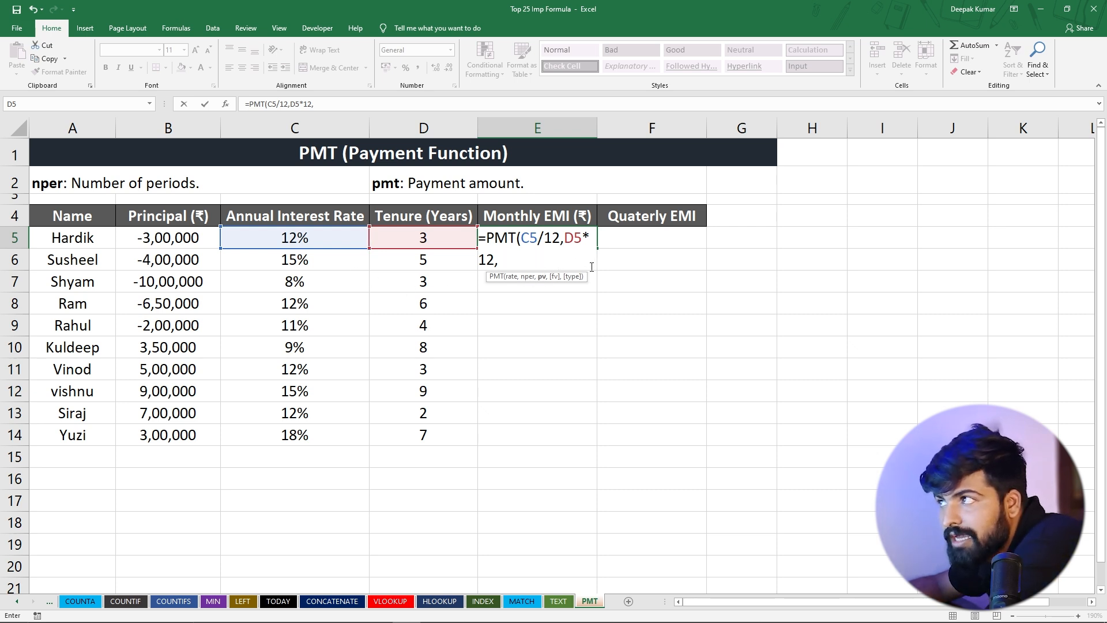
click(159, 238)
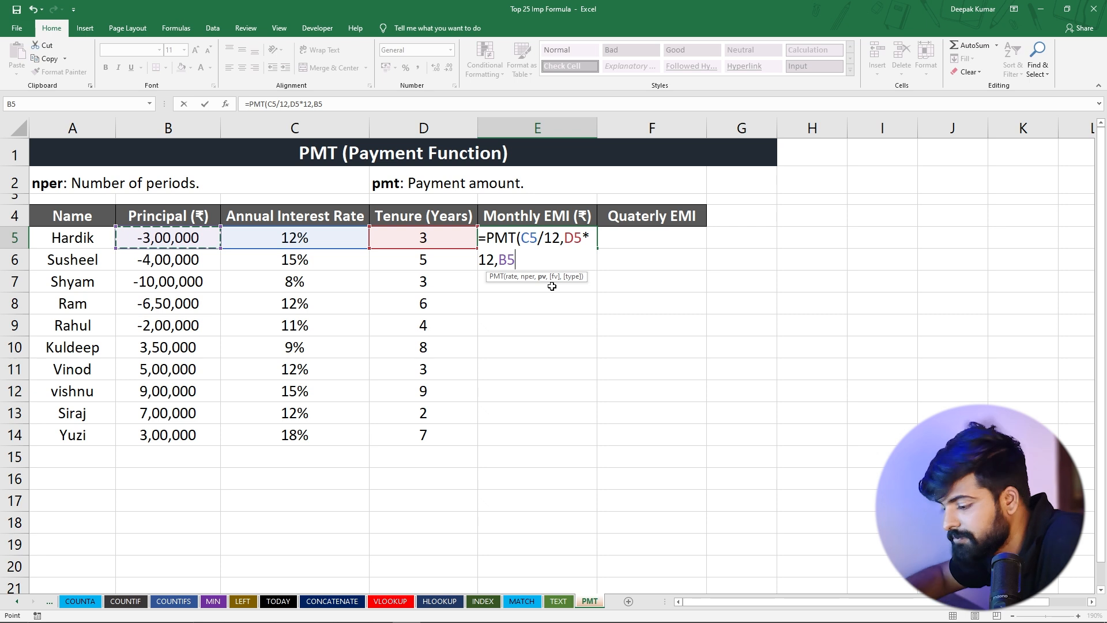
text())
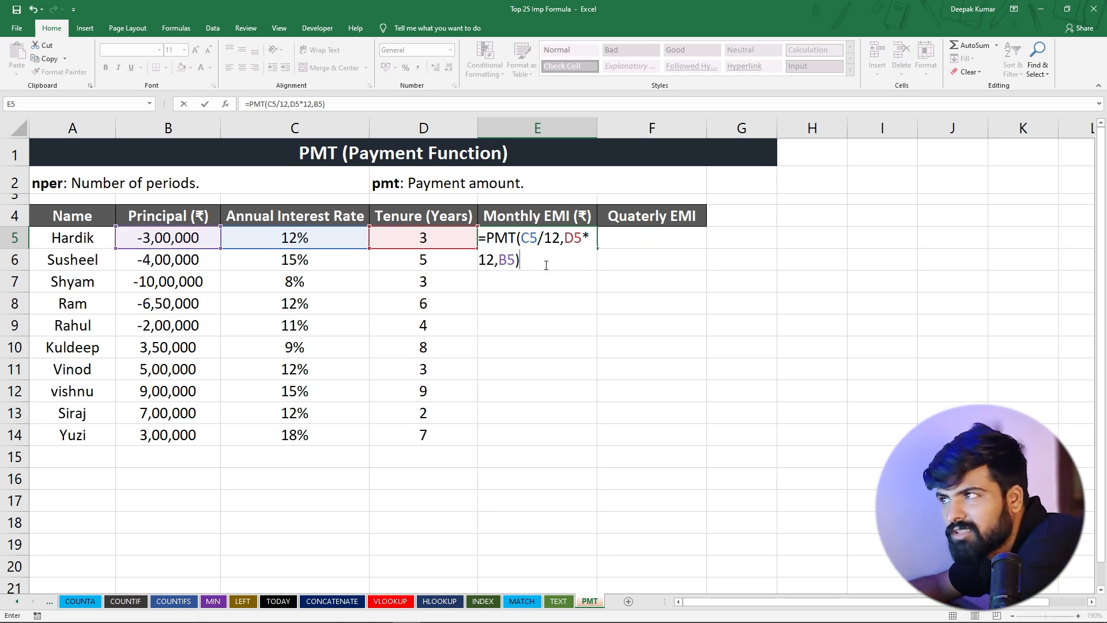
key(Return)
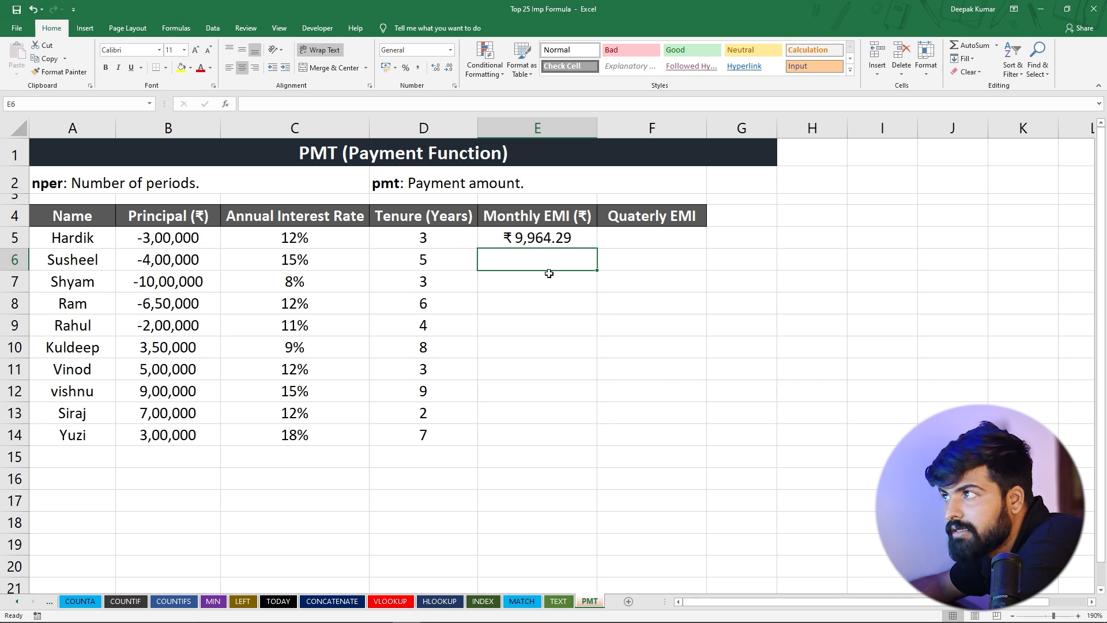
click(521, 241)
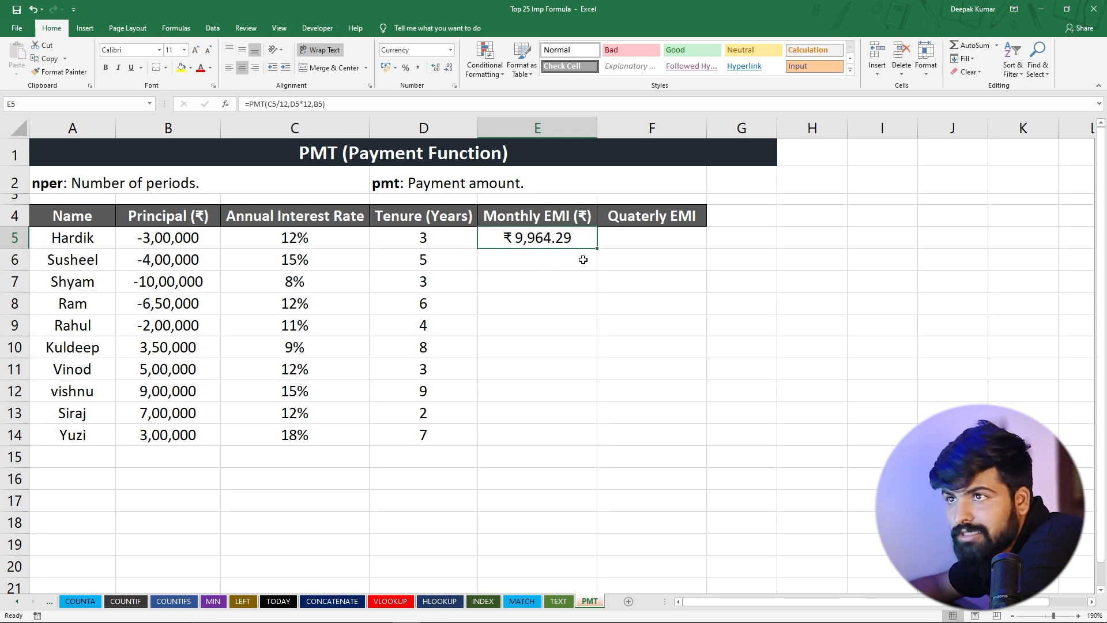
Fill the monthly EMI formula from E5 down through E14 for the remaining loans
drag(598, 250, 583, 443)
click(574, 346)
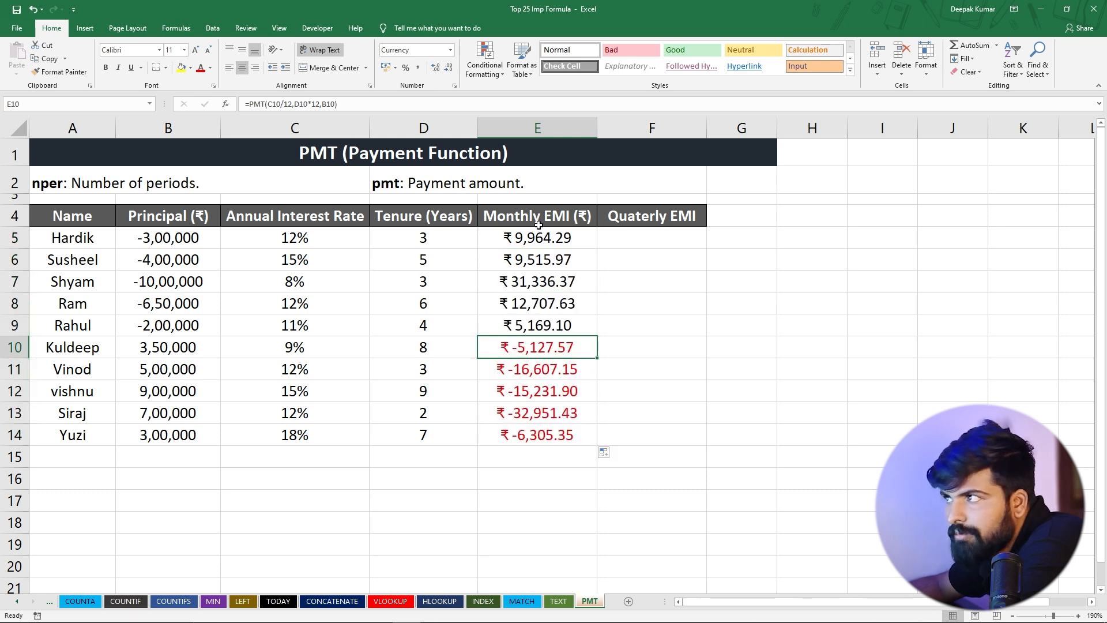
Compare the signs of the principals in B5:B9 and B10:B14 with the monthly EMIs in column E
drag(187, 350, 186, 427)
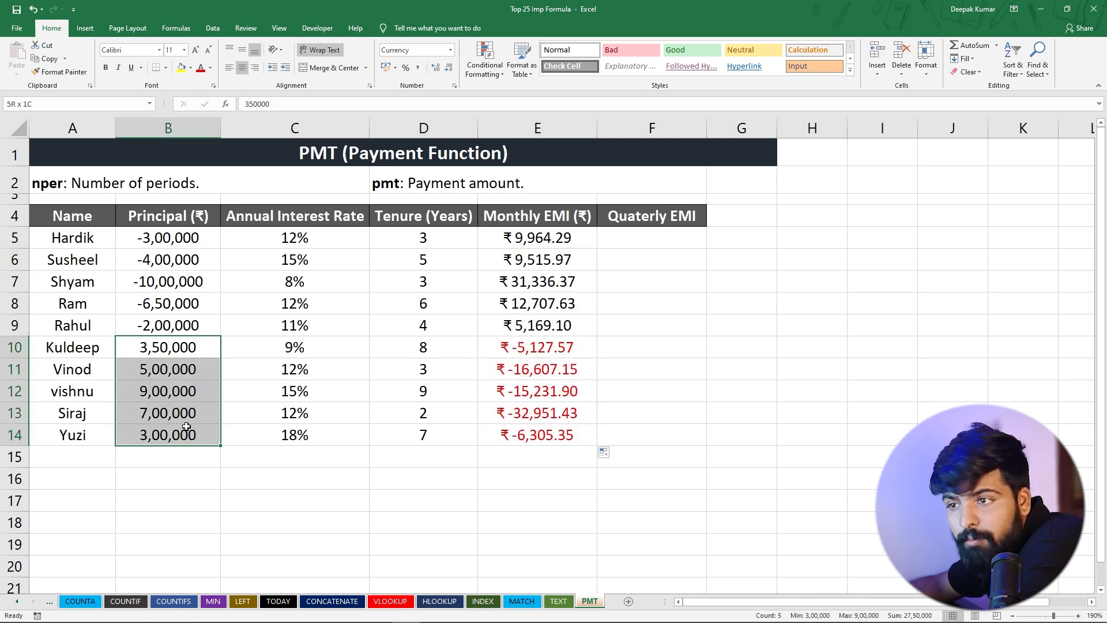
click(538, 345)
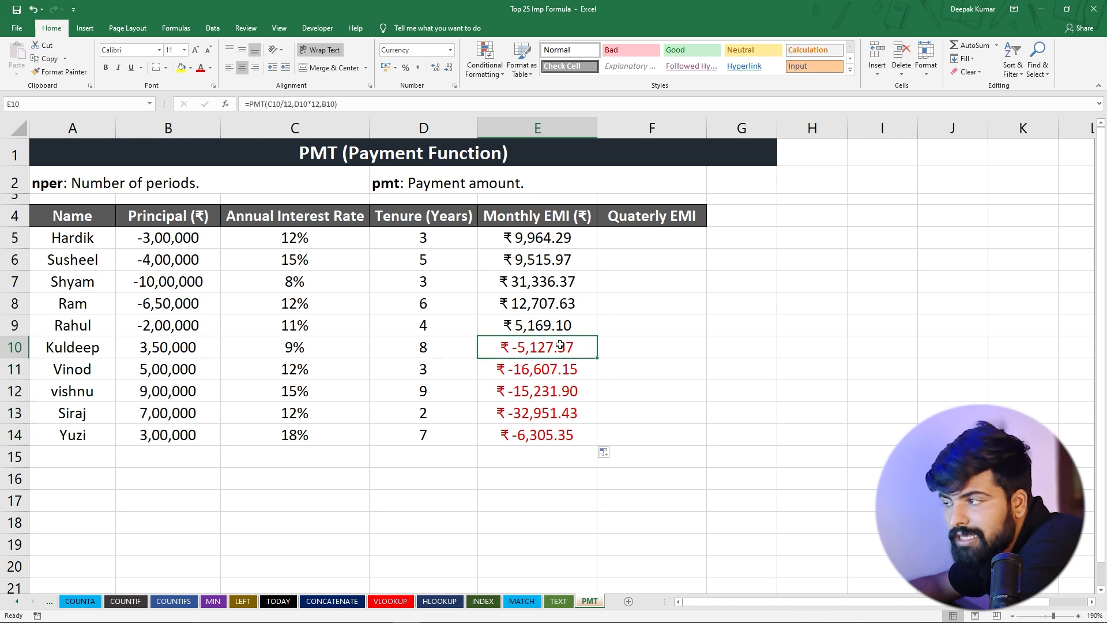
drag(519, 347, 527, 438)
click(538, 360)
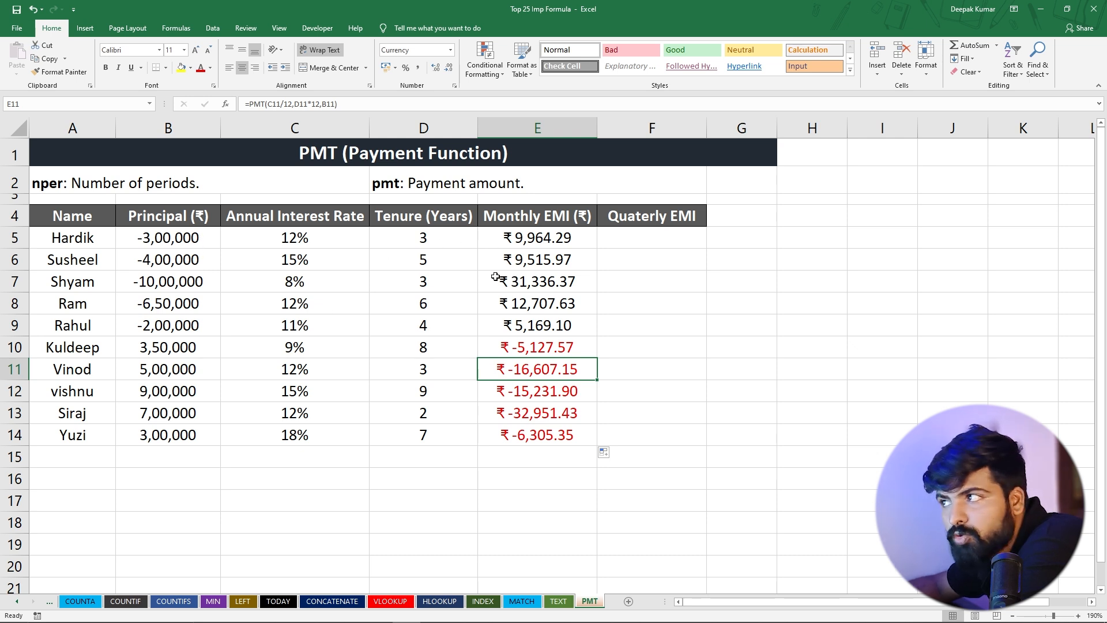
drag(203, 248, 205, 324)
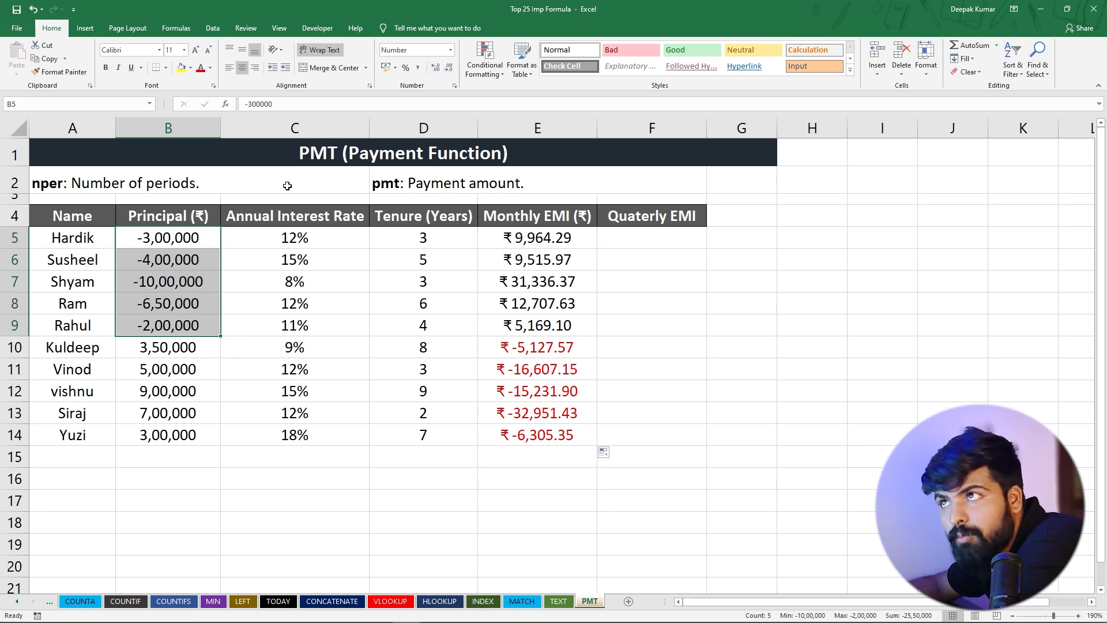
click(145, 235)
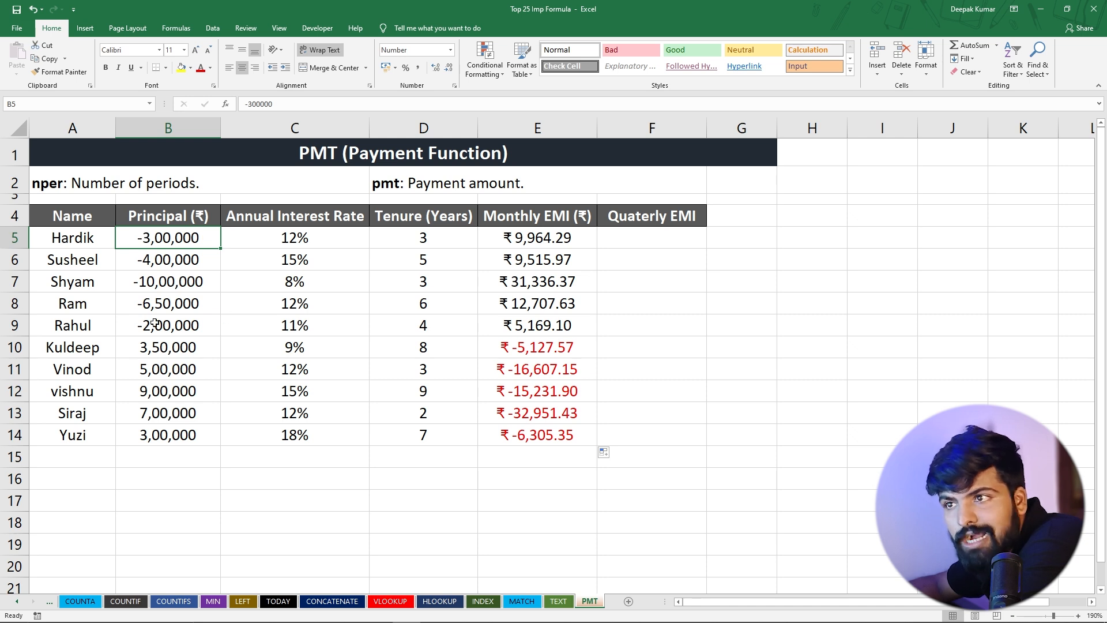
click(154, 348)
drag(514, 346, 534, 429)
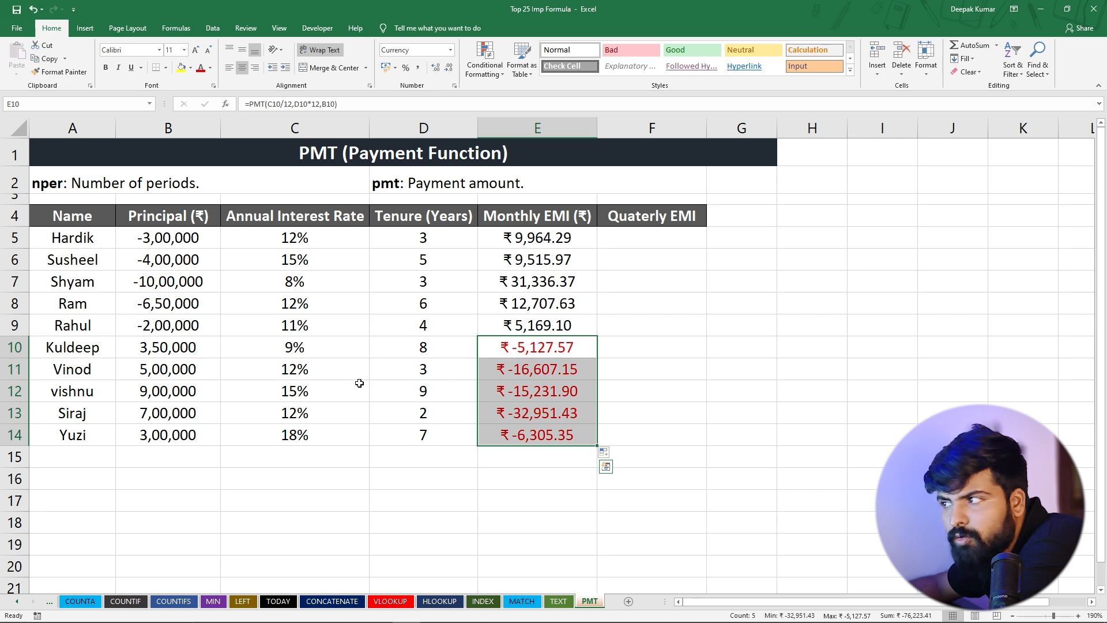
Make the principal in B11 negative, as -500000, and check the monthly EMI in E11
click(145, 370)
double_click(143, 370)
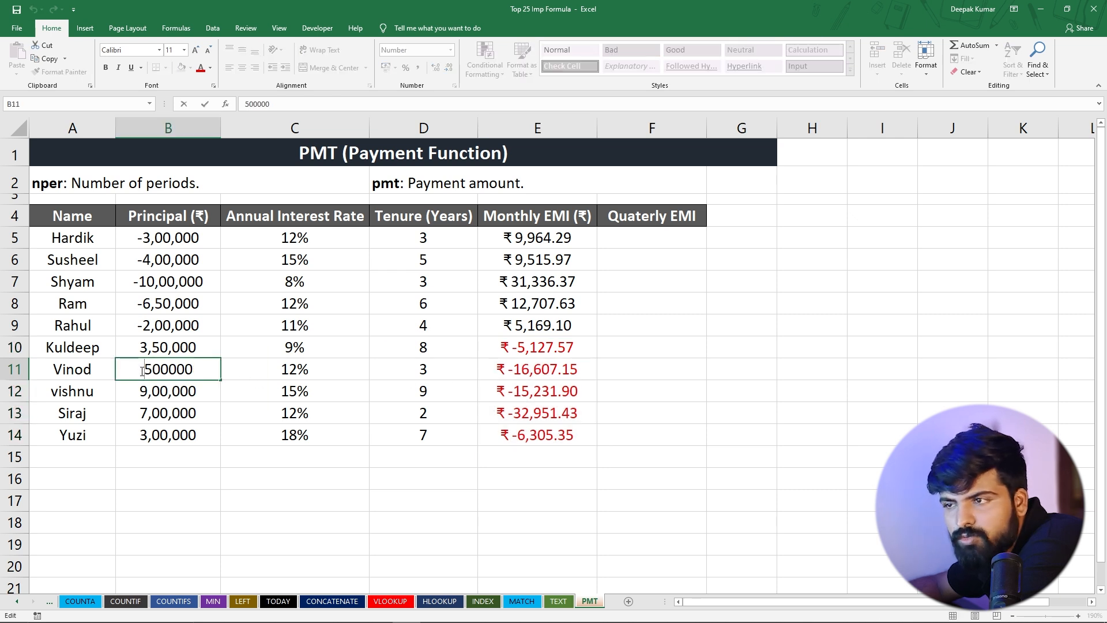
text(-)
key(Return)
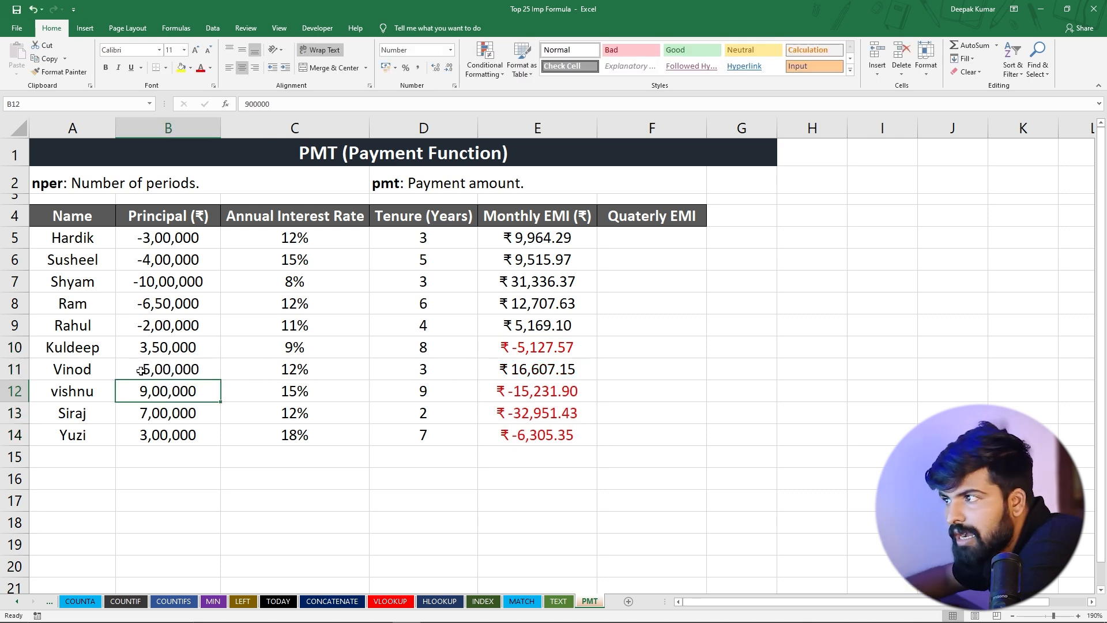
click(517, 362)
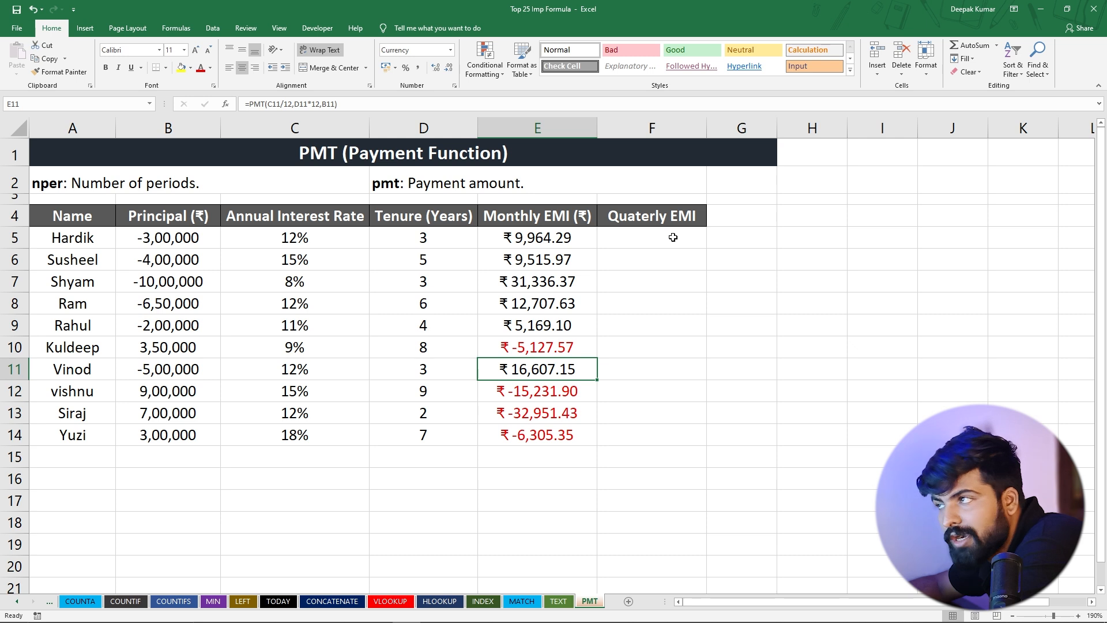
Enter the formula =PMT(C5/4,D5*4,B5) in F5 to calculate the quarterly EMI for the first loan
click(619, 239)
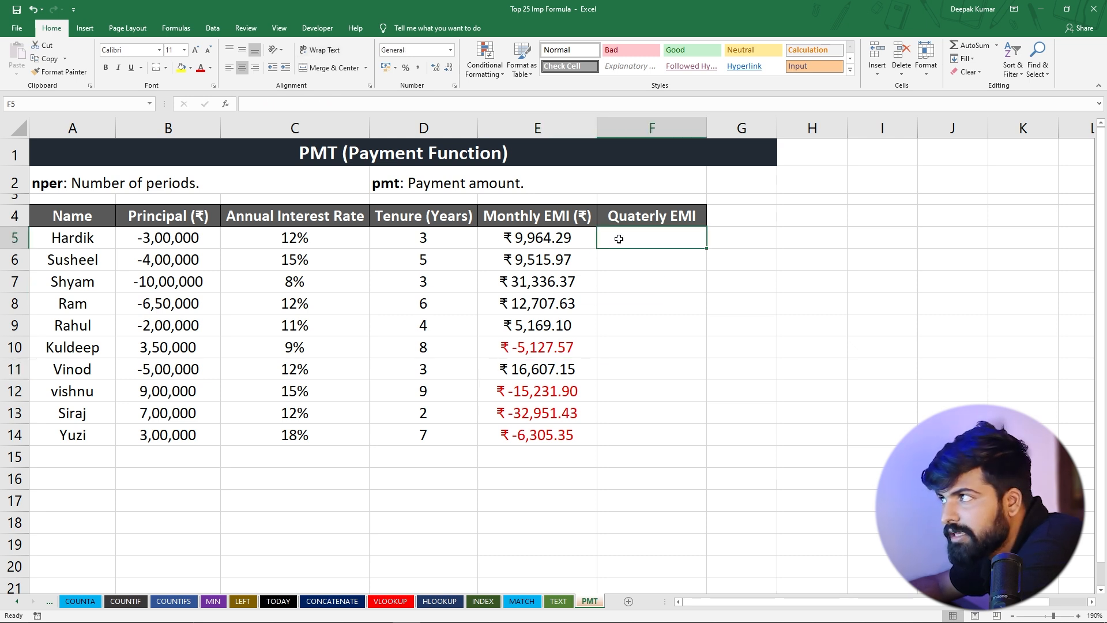
text(=pmt)
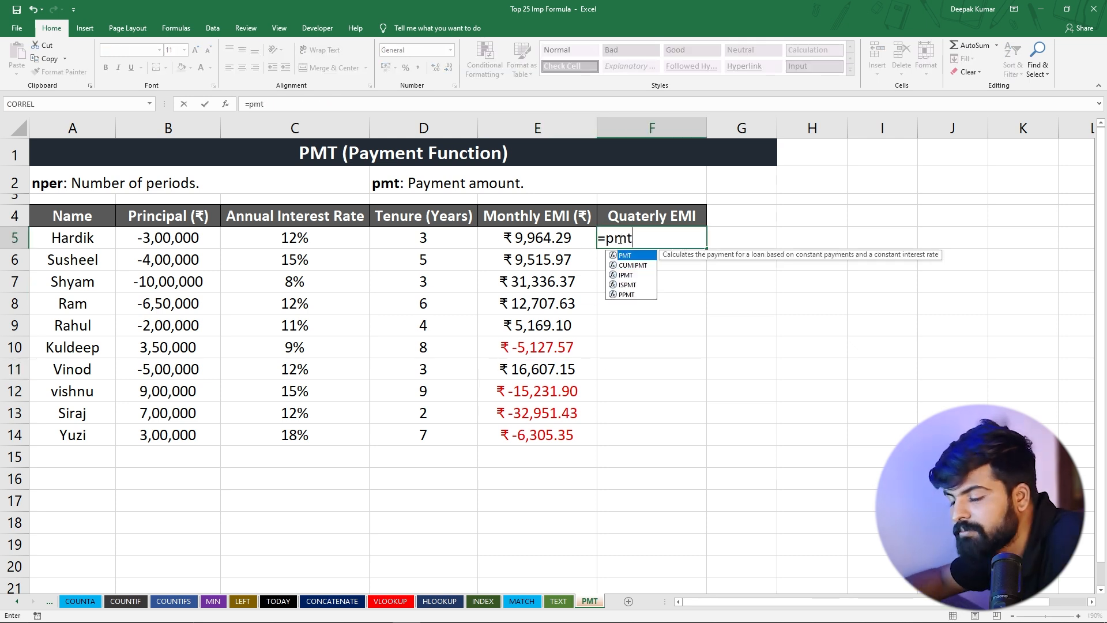
key(Tab)
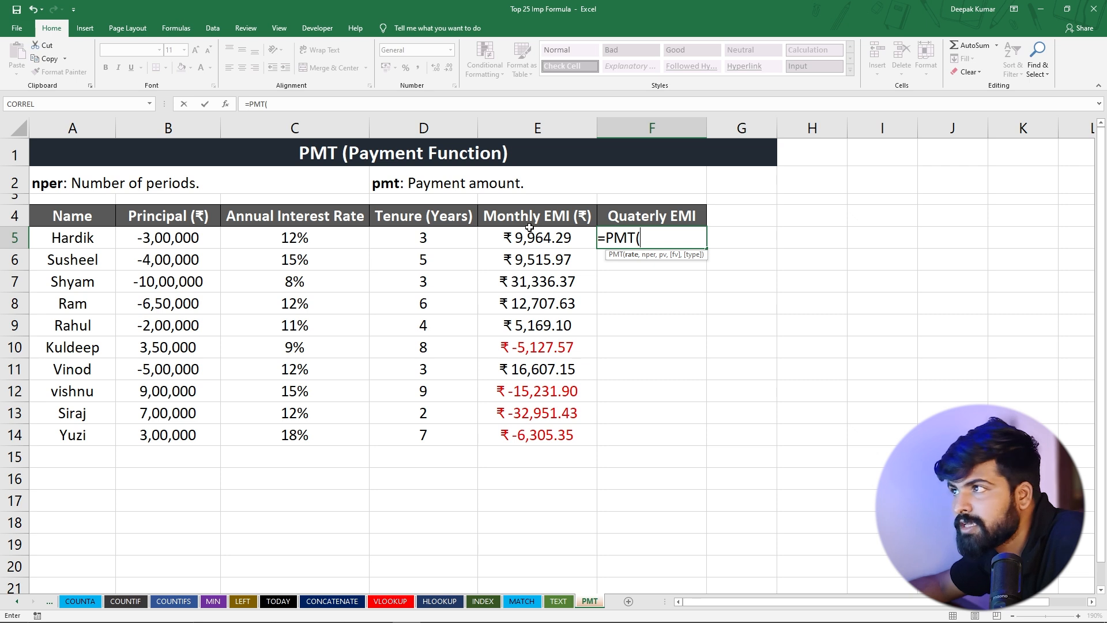
click(311, 238)
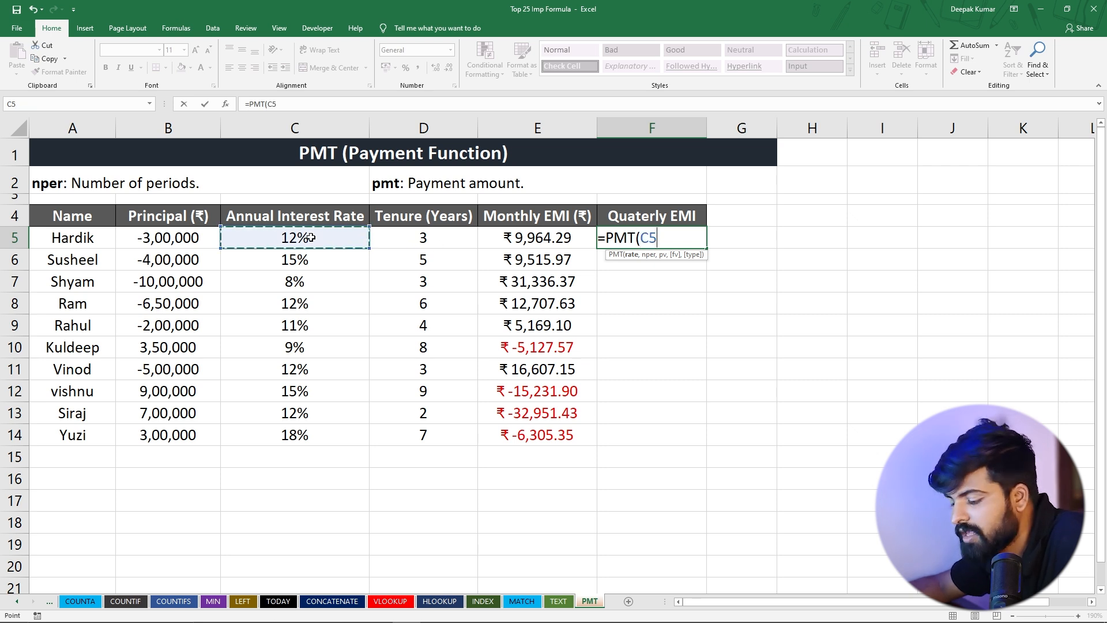
text(/)
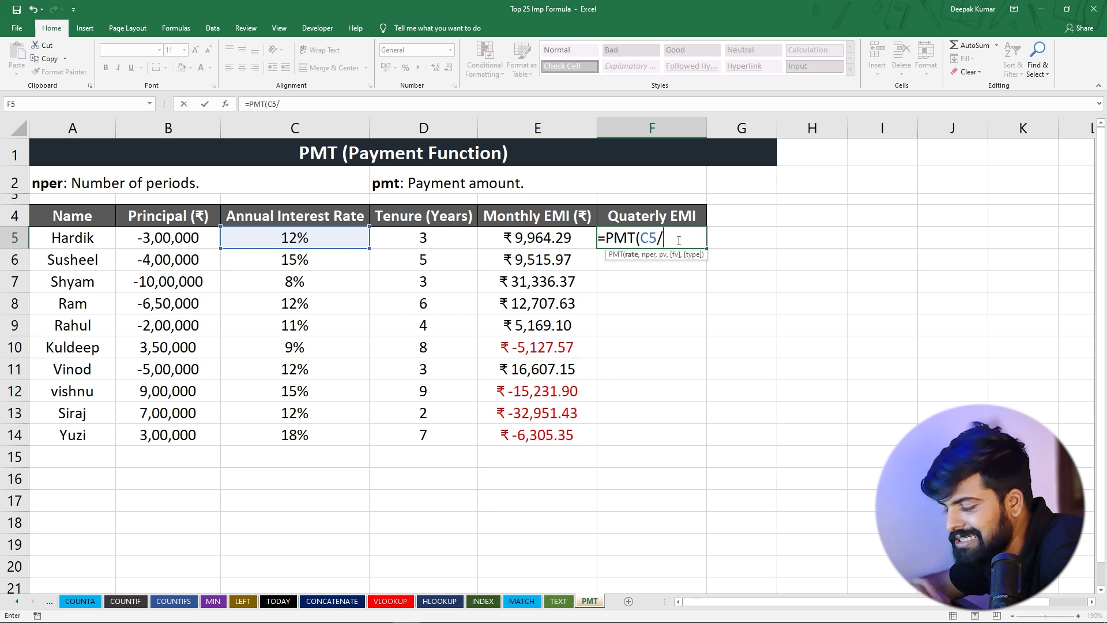
text(4,)
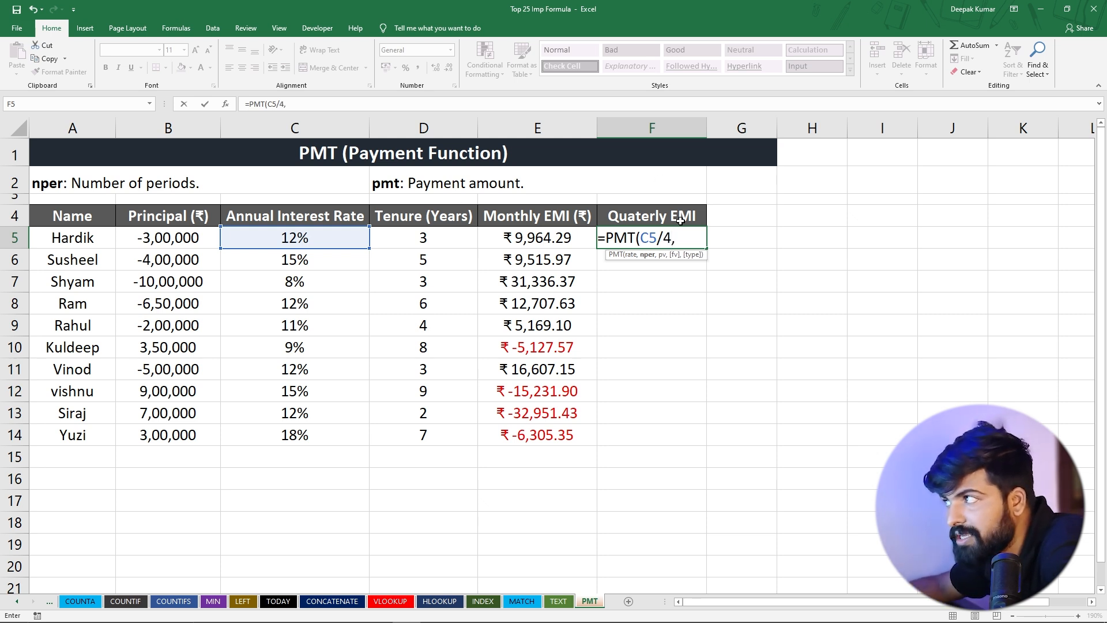
click(422, 240)
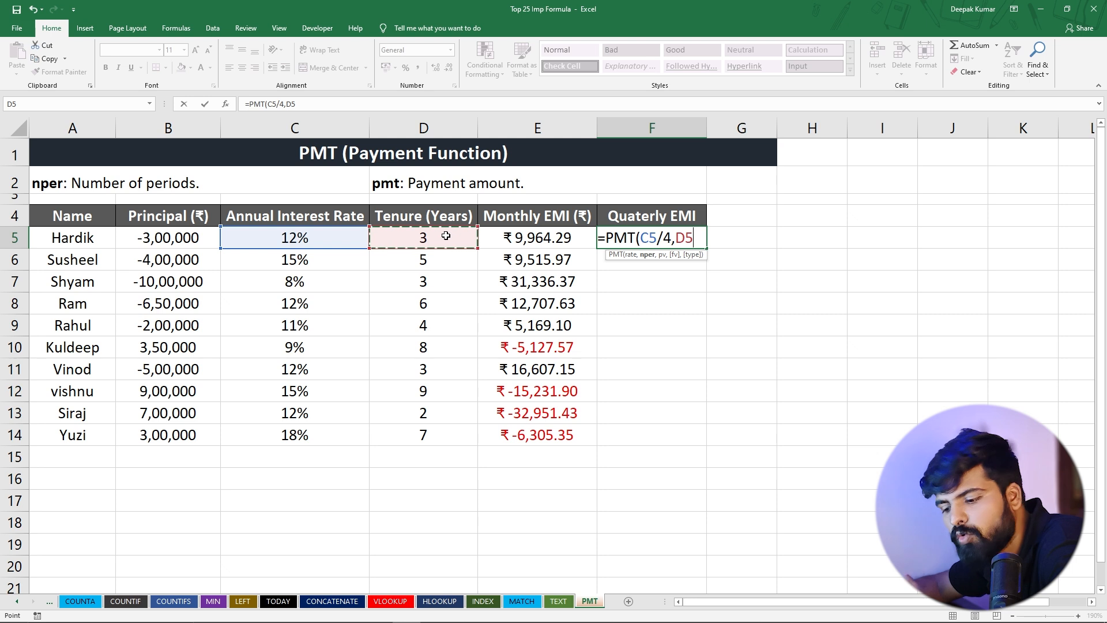
text(*)
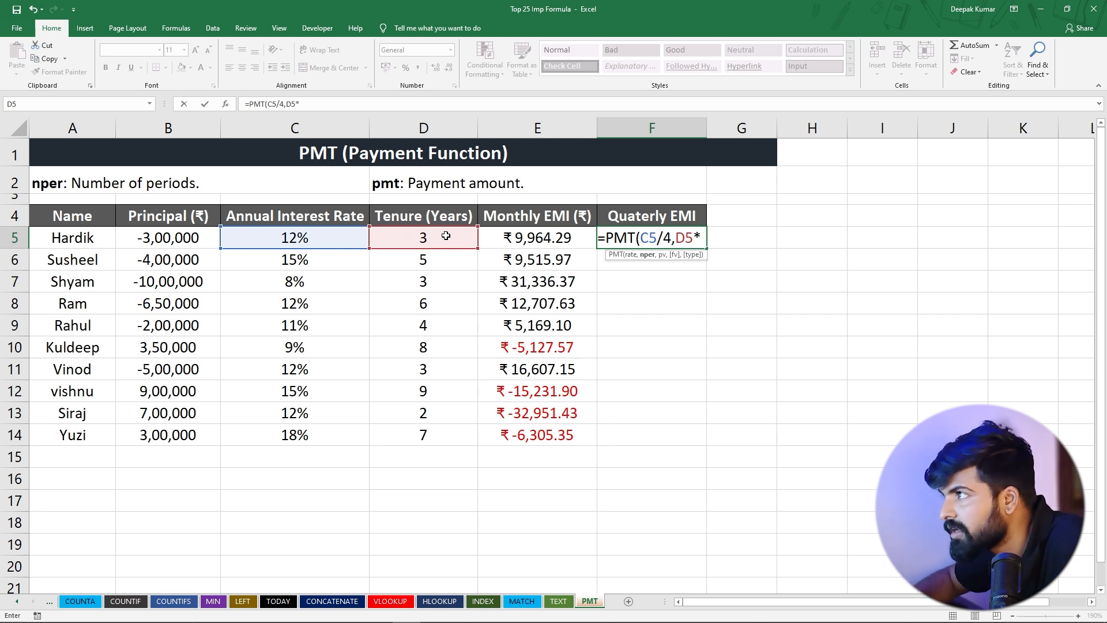
text(4,)
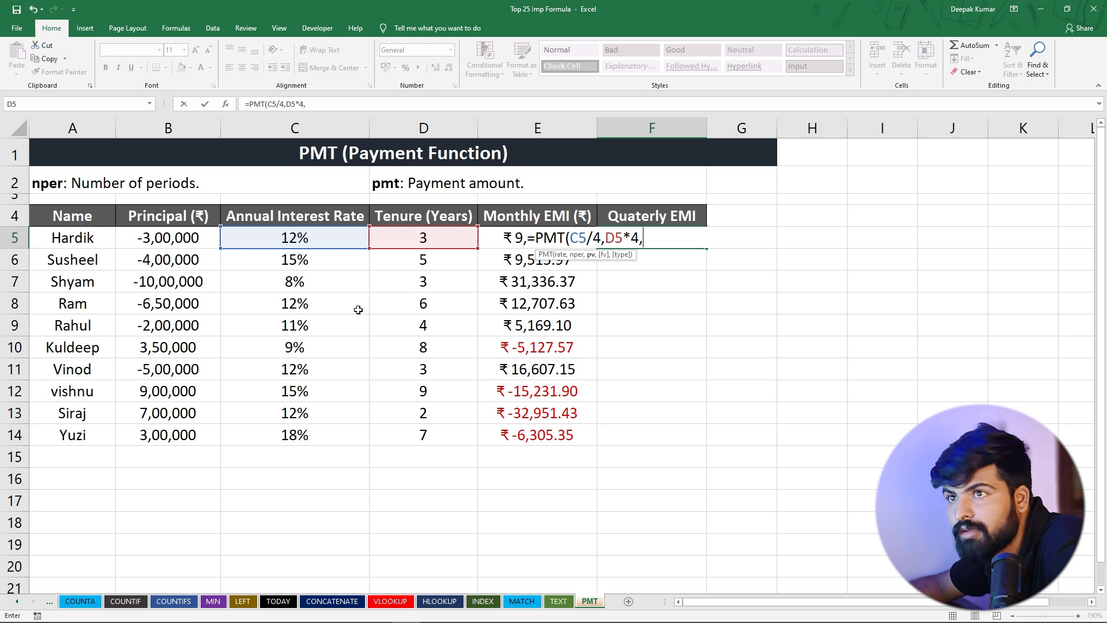
click(158, 238)
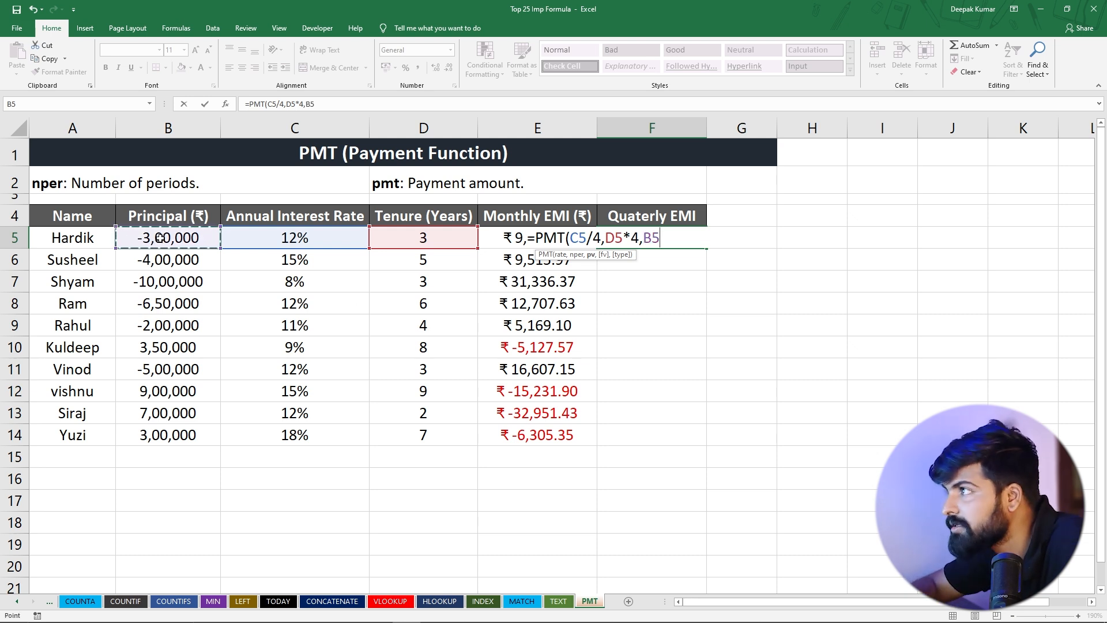
text())
key(Return)
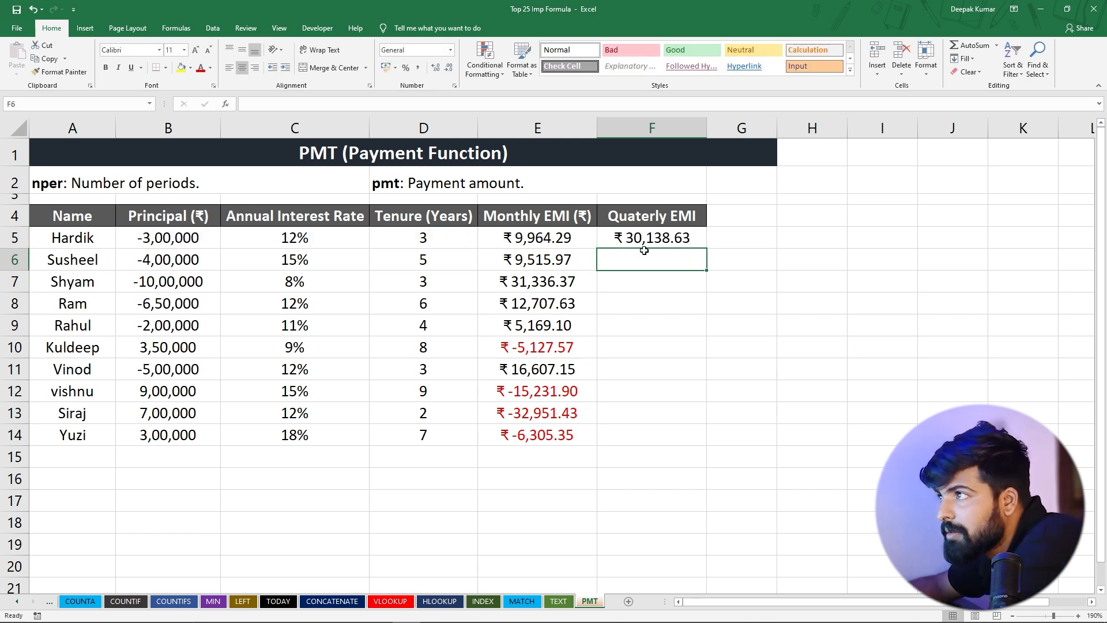
Fill the quarterly EMI formula from F5 down through F14 and check the copied formula in F9
click(633, 235)
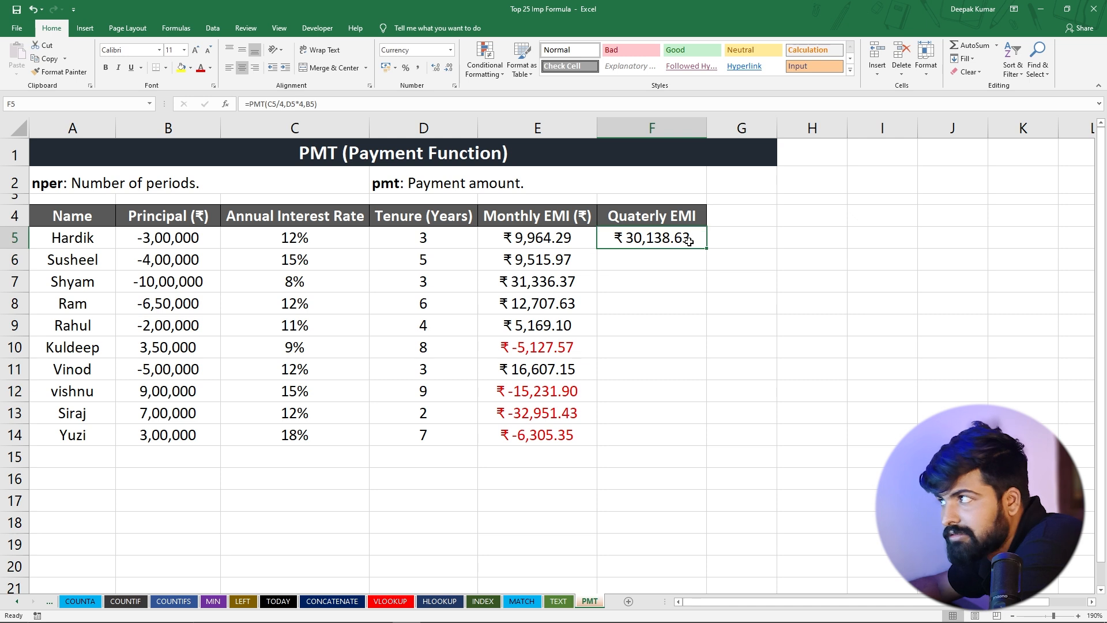
drag(707, 247, 701, 446)
click(657, 328)
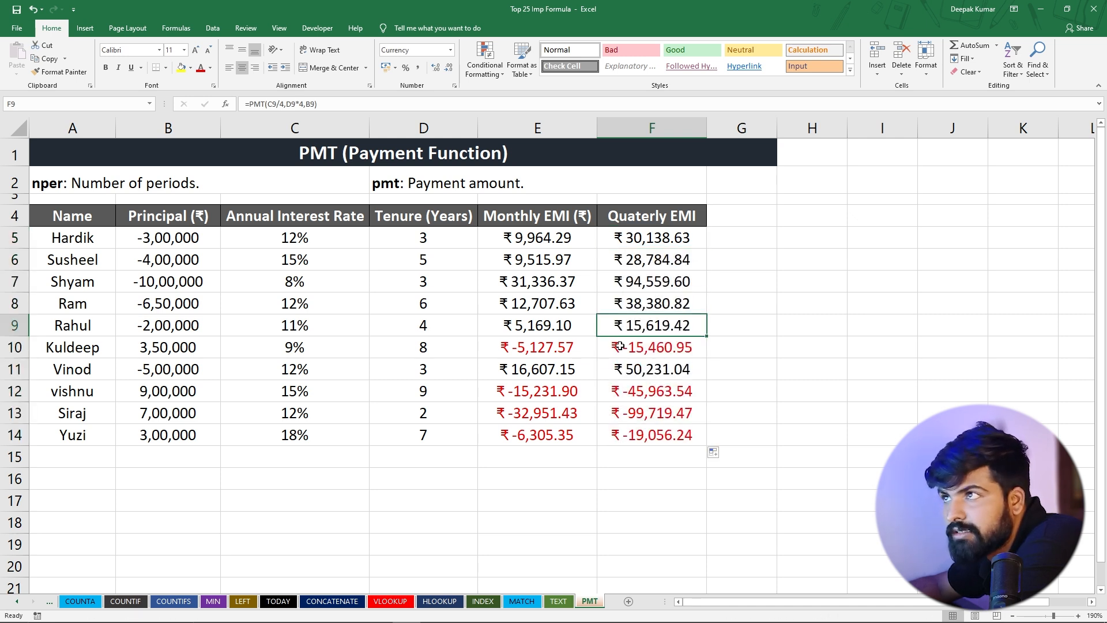